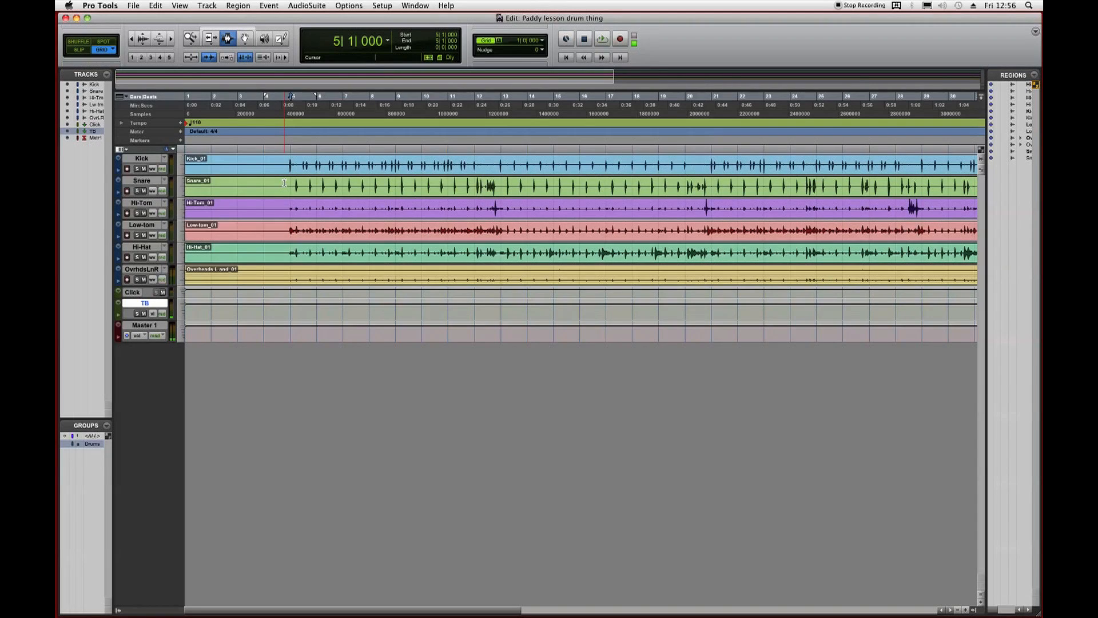
During playback, lower the Click track's volume to about -1.2 in the mixer, return to the Edit window and stop playback.
{"action": "key", "text": "super+bracketleft"}
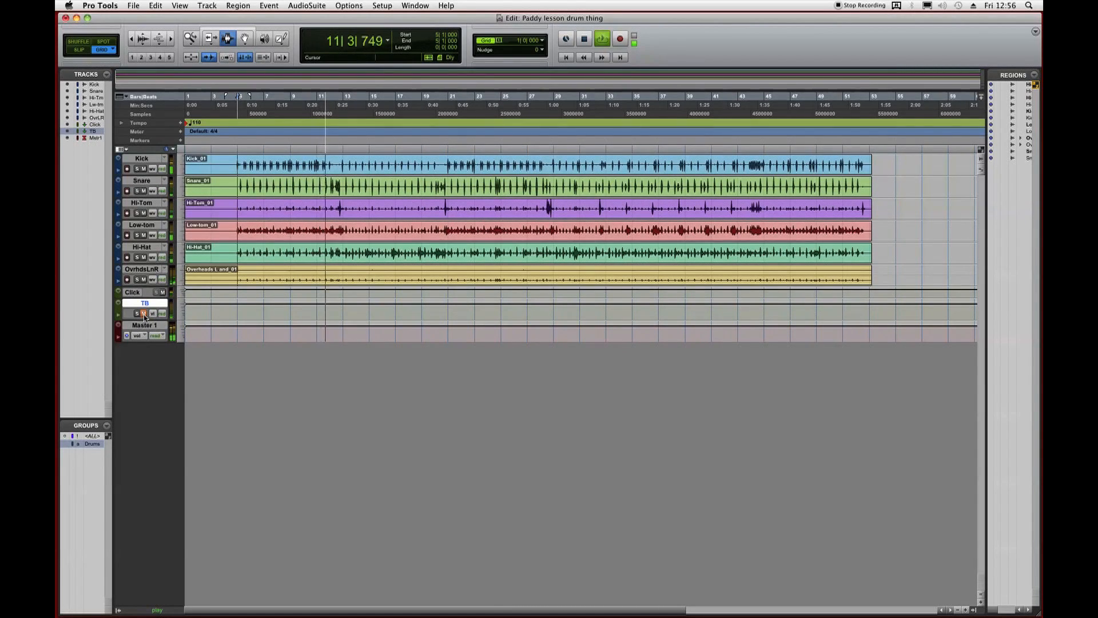
{"action": "key", "text": "super+equal"}
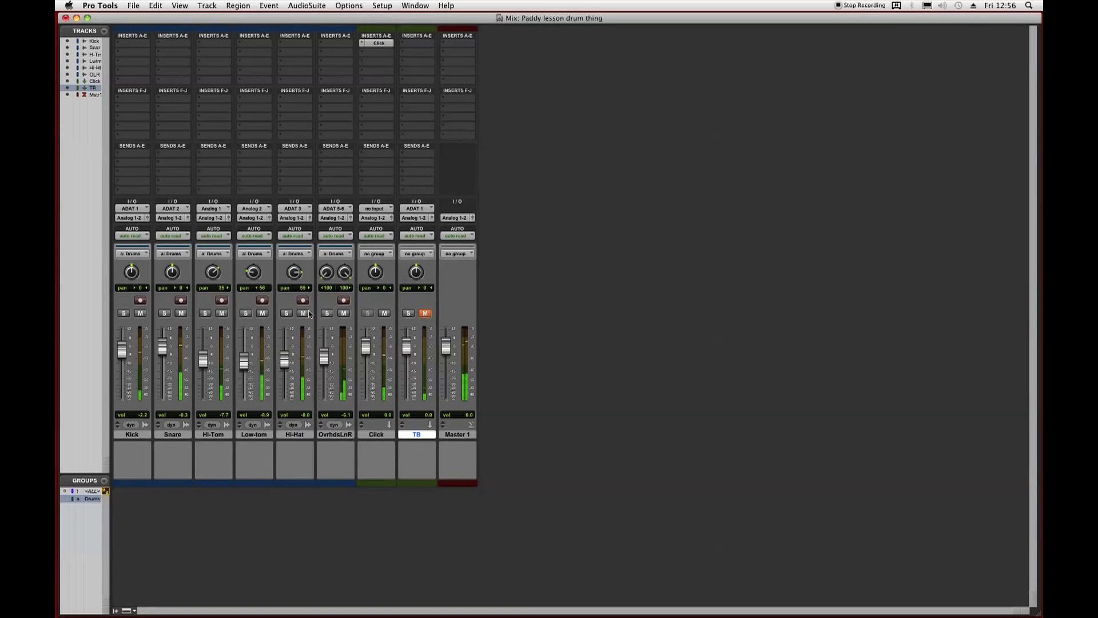
{"action": "left_click_drag", "start_coordinate": [364, 356], "coordinate": [365, 358]}
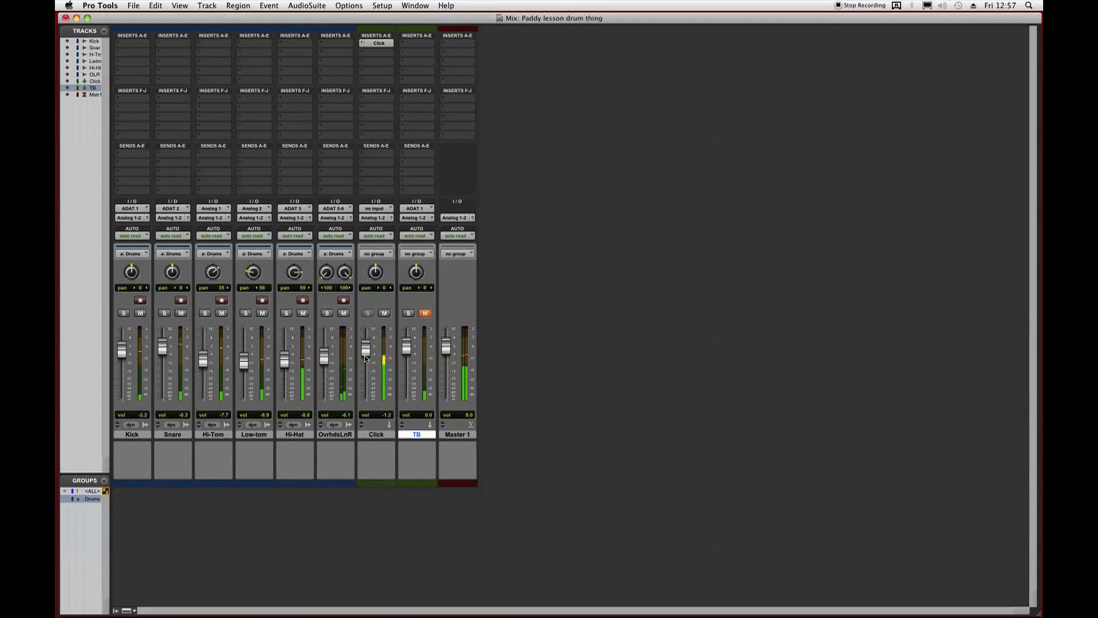
{"action": "key", "text": "super+equal"}
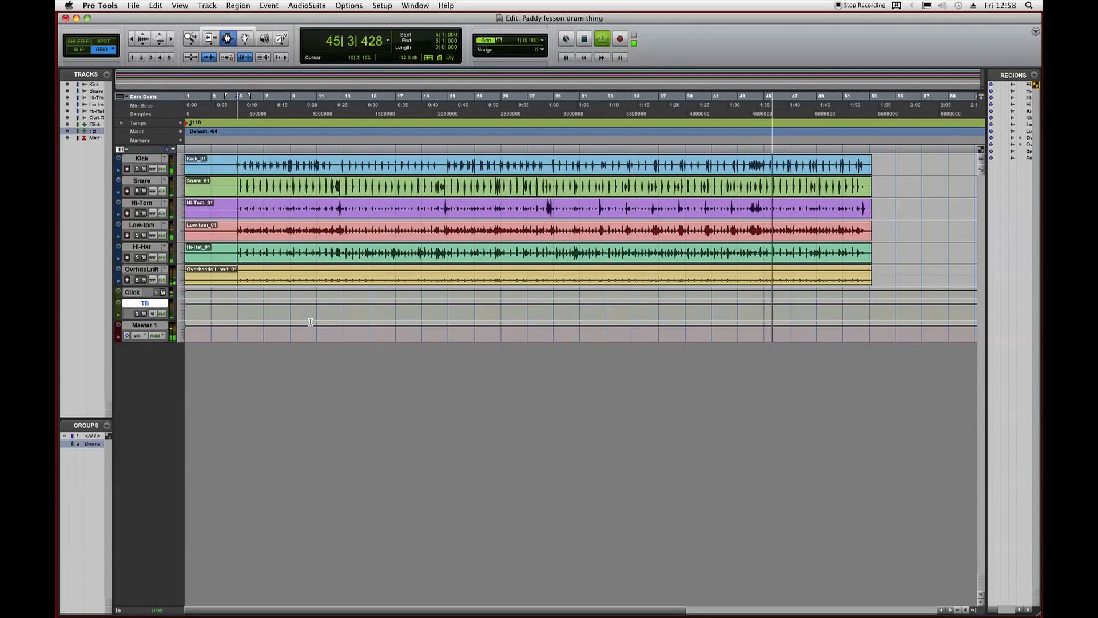
{"action": "key", "text": "space"}
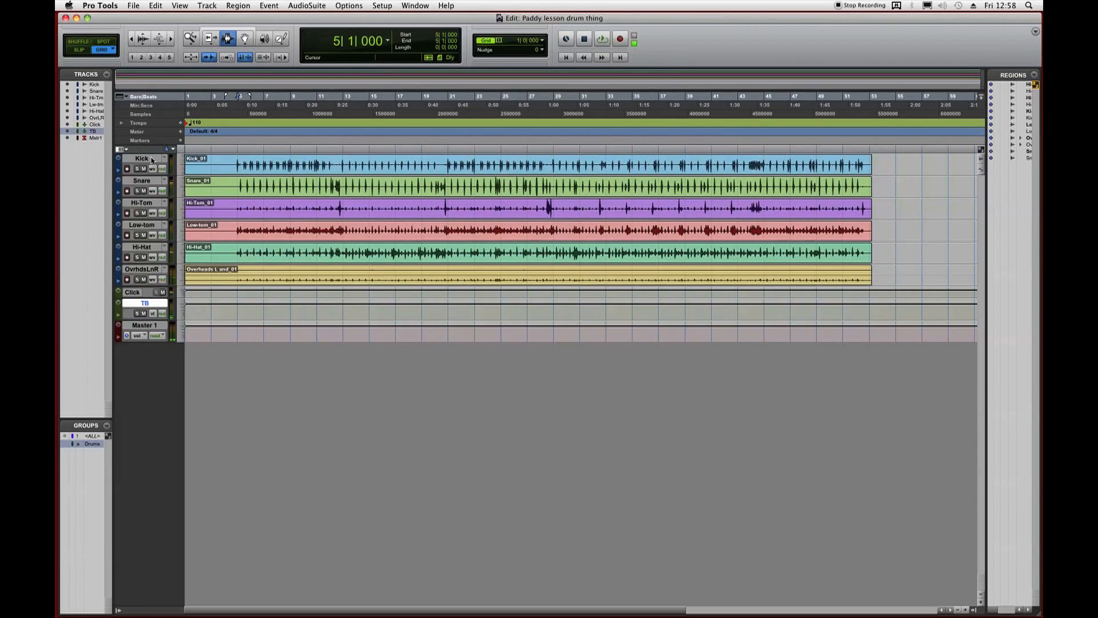
Duplicate the playlists of the grouped drum tracks, keeping the default .01 names.
{"action": "left_click", "coordinate": [278, 4]}
{"action": "left_click", "coordinate": [238, 108]}
{"action": "left_click", "coordinate": [167, 160]}
{"action": "left_click", "coordinate": [189, 136]}
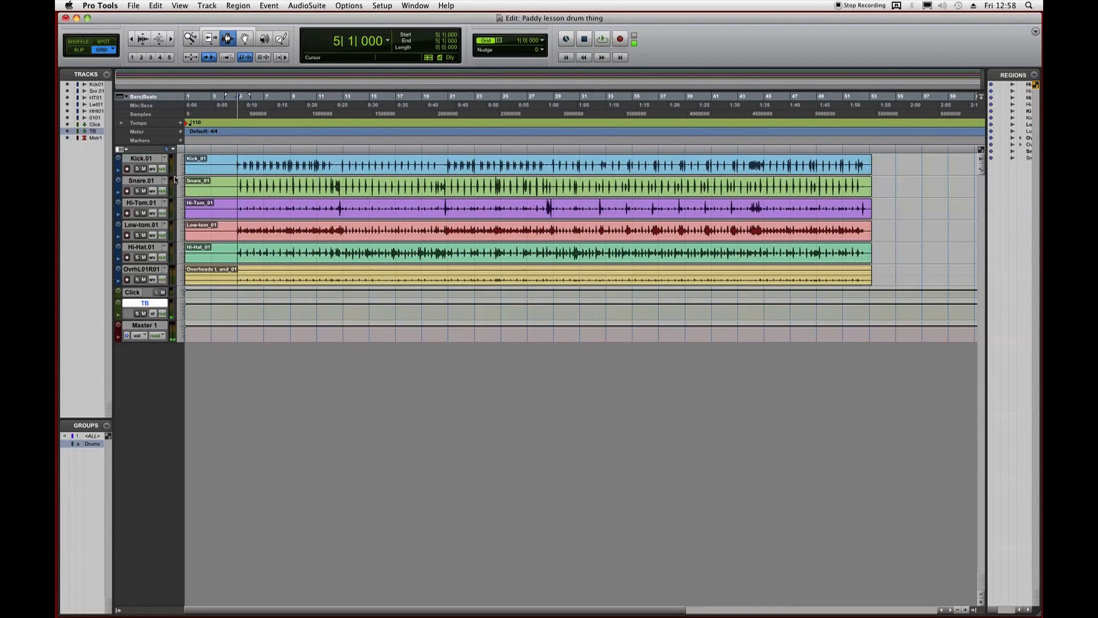
Select the recorded audio on all grouped drum tracks from bar 4 to bar 53.
{"action": "key", "text": "super+bracketright"}
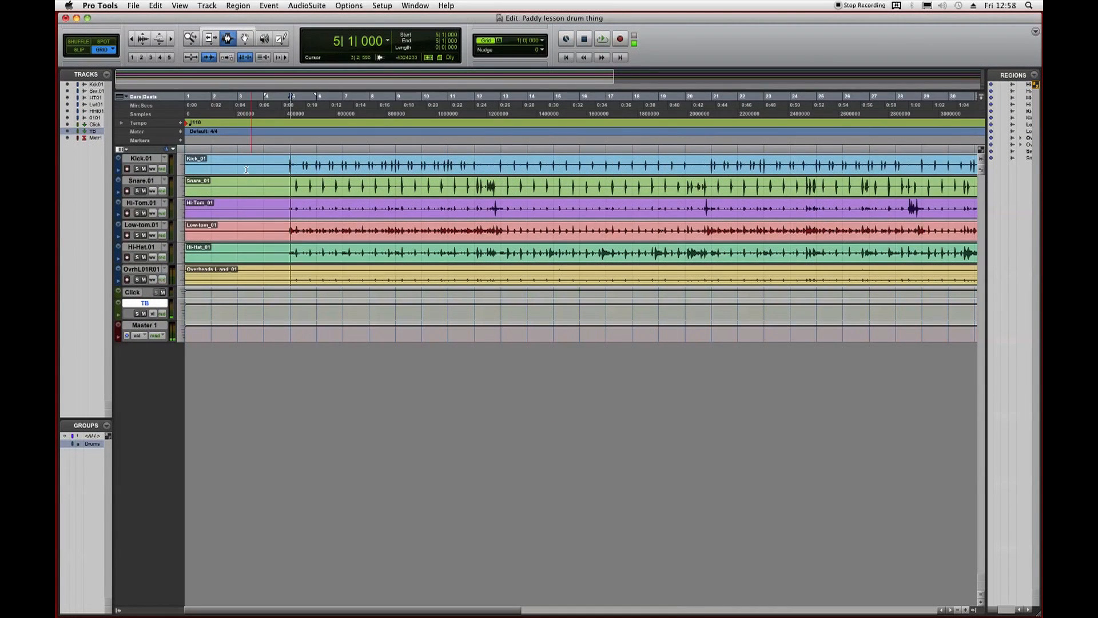
{"action": "left_click", "coordinate": [165, 158]}
{"action": "left_click", "coordinate": [172, 151]}
{"action": "left_click", "coordinate": [166, 159]}
{"action": "left_click", "coordinate": [194, 167]}
{"action": "left_click_drag", "start_coordinate": [260, 166], "coordinate": [581, 200]}
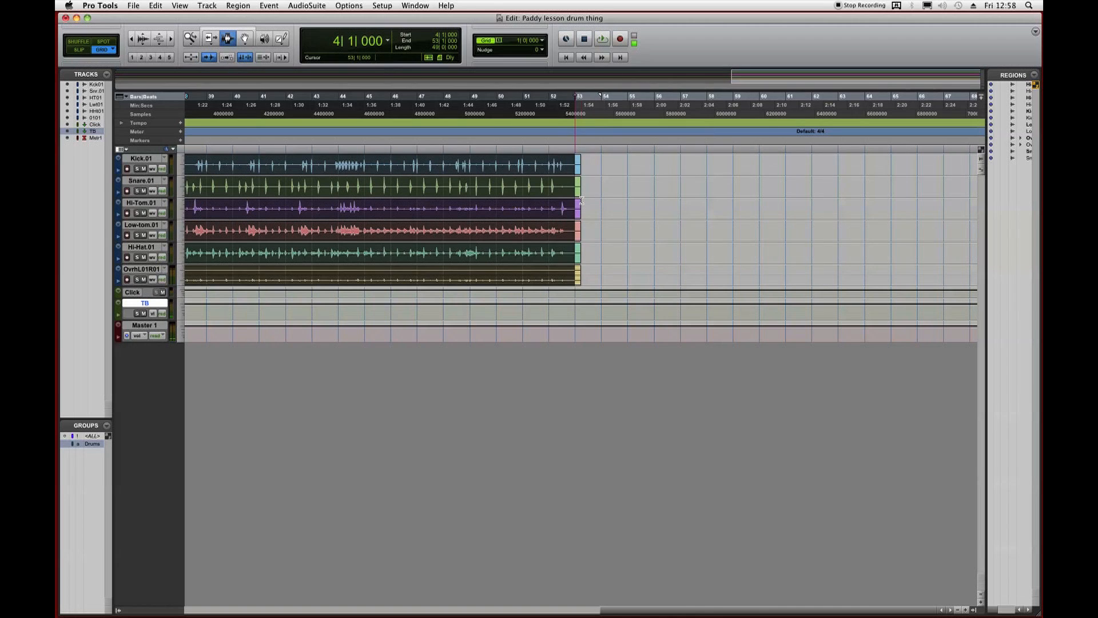
Open Beat Detective, capture the selected range and set the note value to 1/16 Note.
{"action": "left_click", "coordinate": [269, 6]}
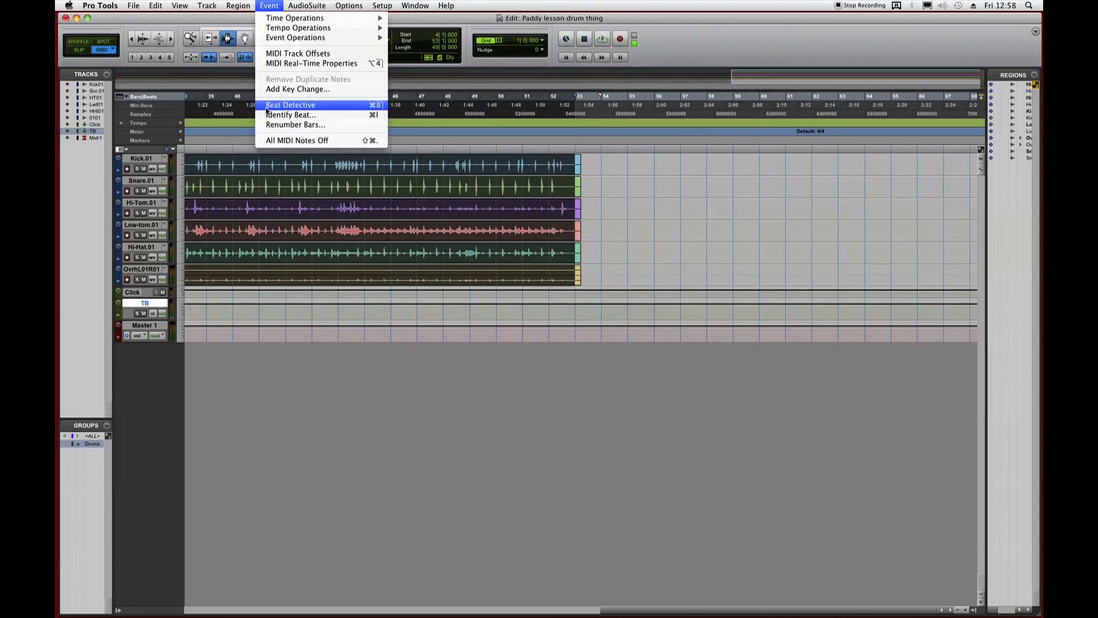
{"action": "left_click", "coordinate": [290, 105]}
{"action": "left_click", "coordinate": [405, 89]}
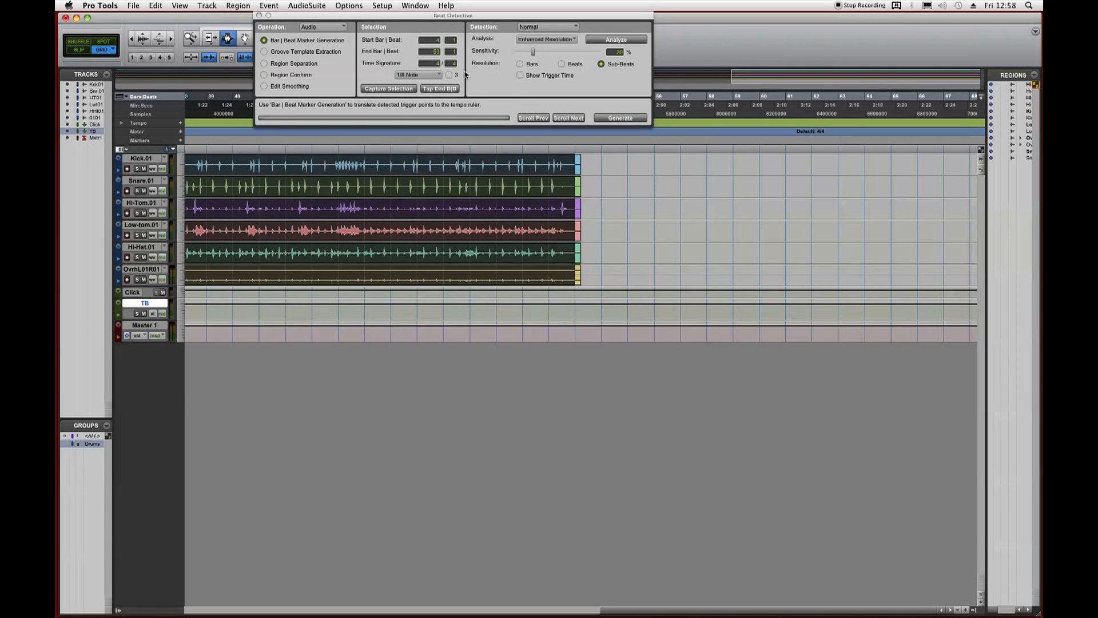
{"action": "left_click", "coordinate": [434, 76]}
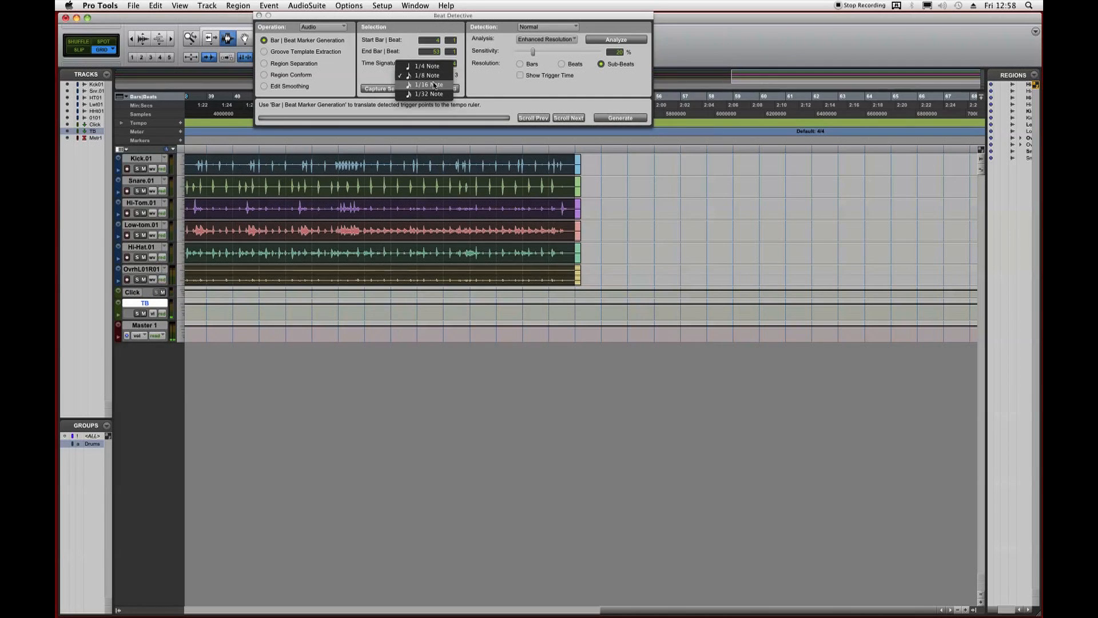
{"action": "left_click", "coordinate": [434, 84]}
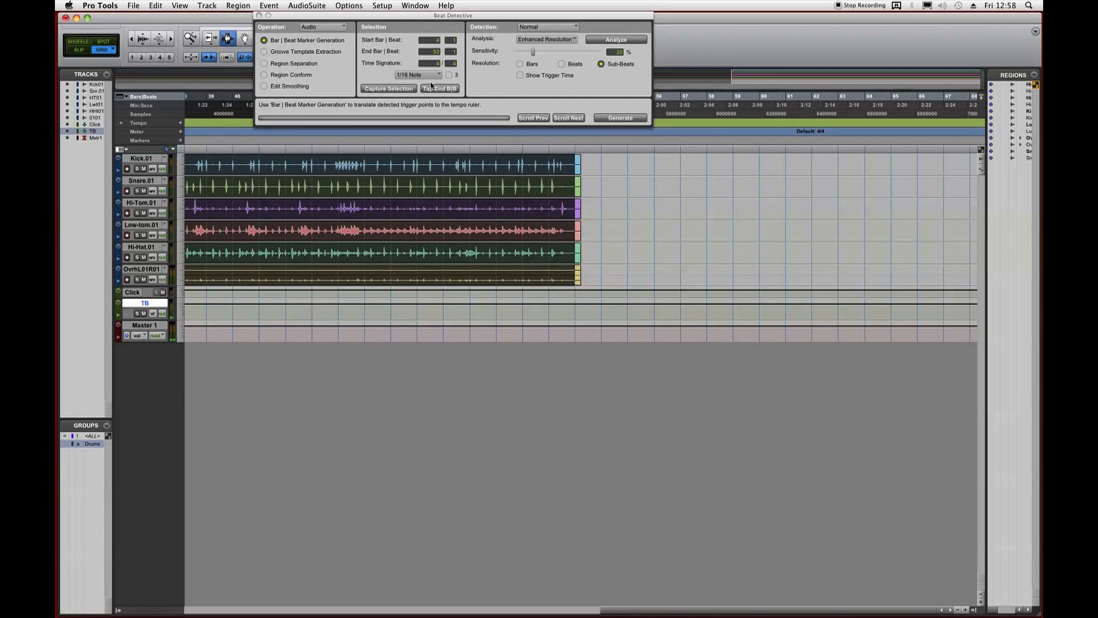
Set the Beat Detective analysis to Low Emphasis and analyze the selected drum audio.
{"action": "left_click", "coordinate": [576, 39]}
{"action": "left_click", "coordinate": [552, 21]}
{"action": "left_click", "coordinate": [617, 38]}
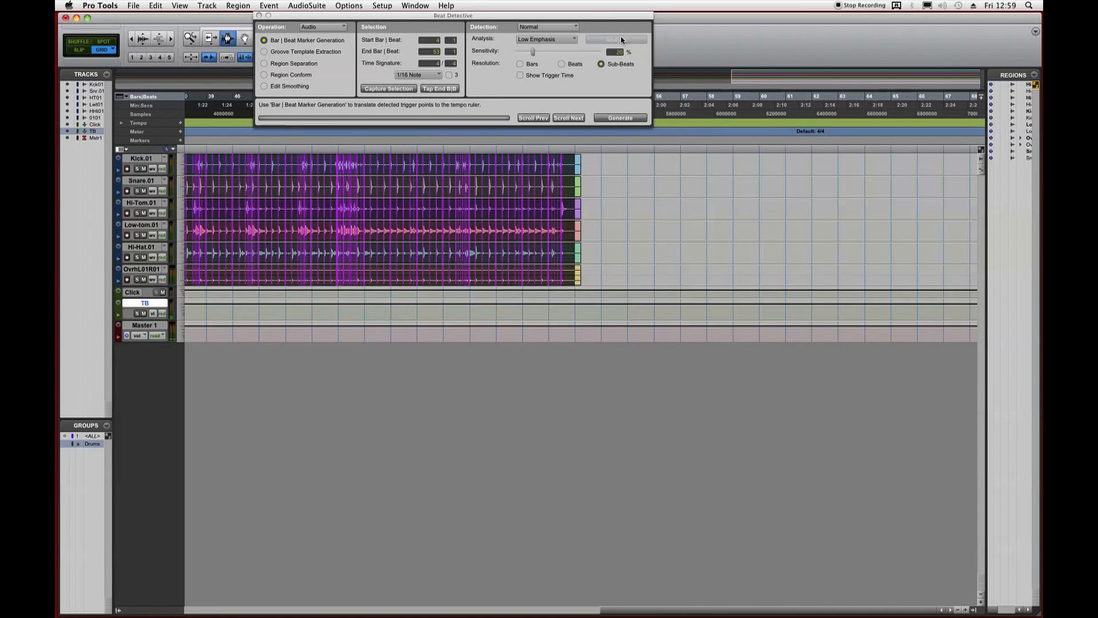
Examine how the detected beat triggers line up with the drum hits along the second half of the recording.
{"action": "key", "text": "super+bracketright"}
{"action": "key", "text": "super+bracketright"}
{"action": "key", "text": "super+bracketright"}
{"action": "key", "text": "super+bracketright"}
{"action": "key", "text": "super+bracketright"}
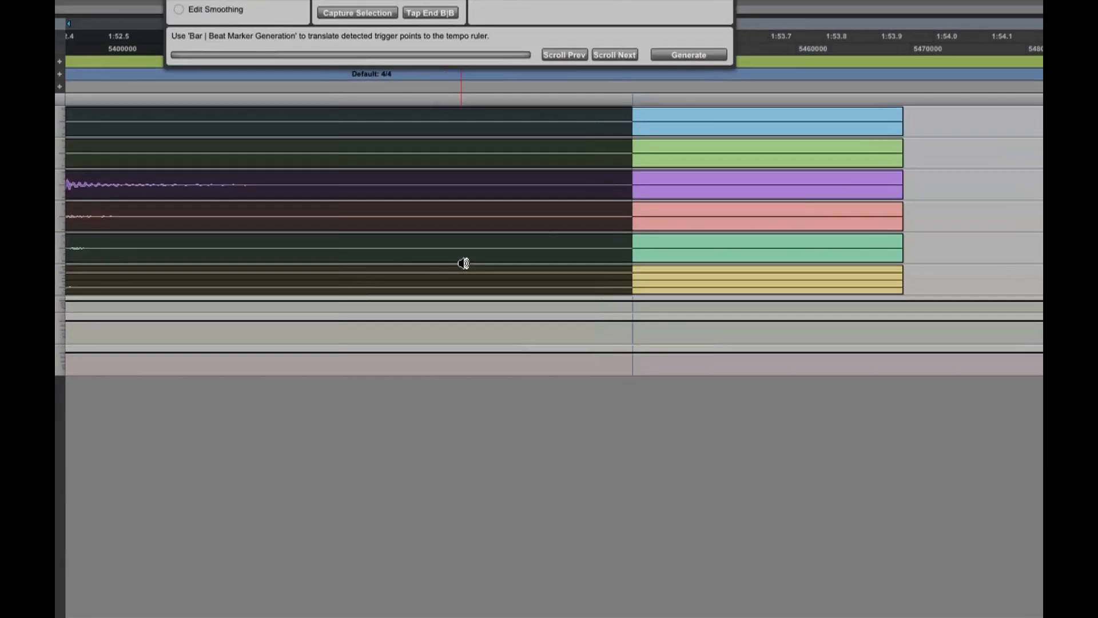
{"action": "scroll", "coordinate": [472, 172], "scroll_direction": "left", "scroll_amount": 10}
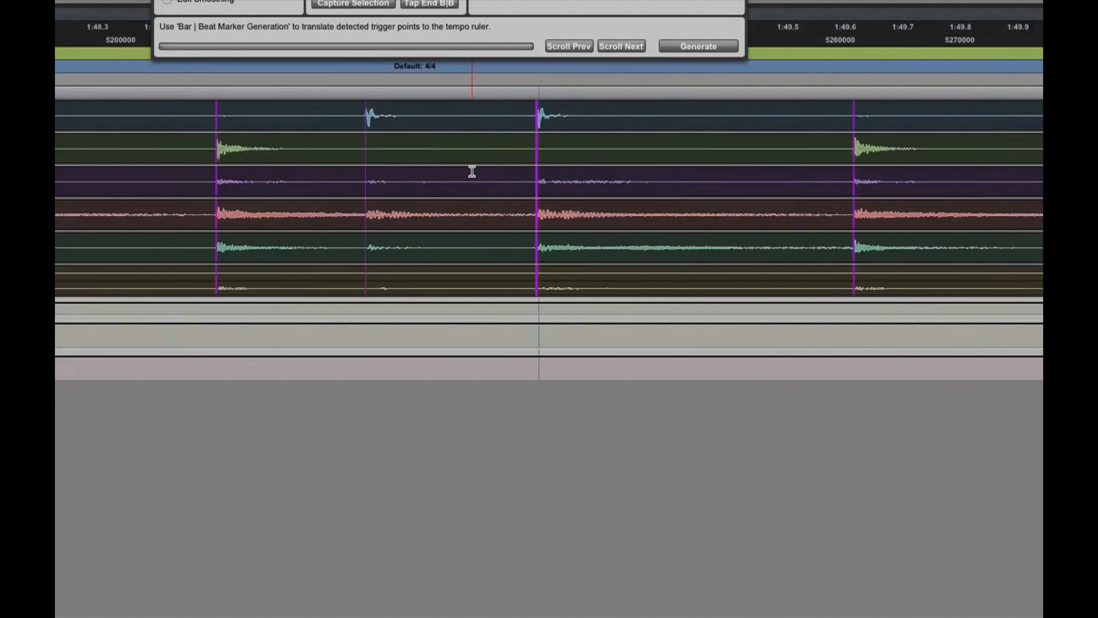
{"action": "scroll", "coordinate": [472, 172], "scroll_direction": "left", "scroll_amount": 7}
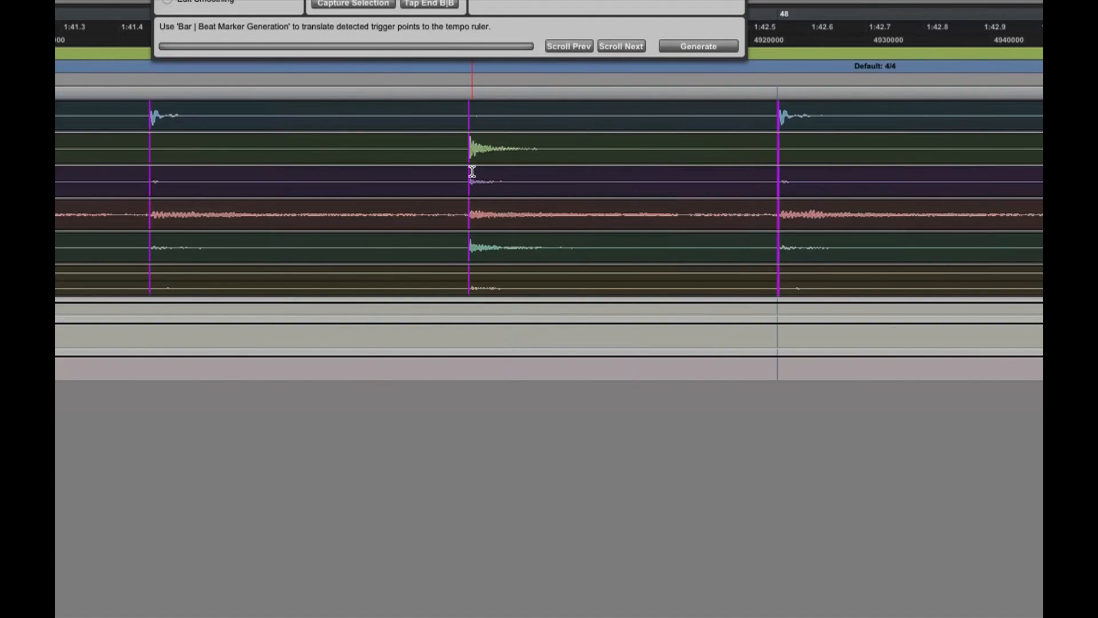
{"action": "scroll", "coordinate": [472, 171], "scroll_direction": "left", "scroll_amount": 7}
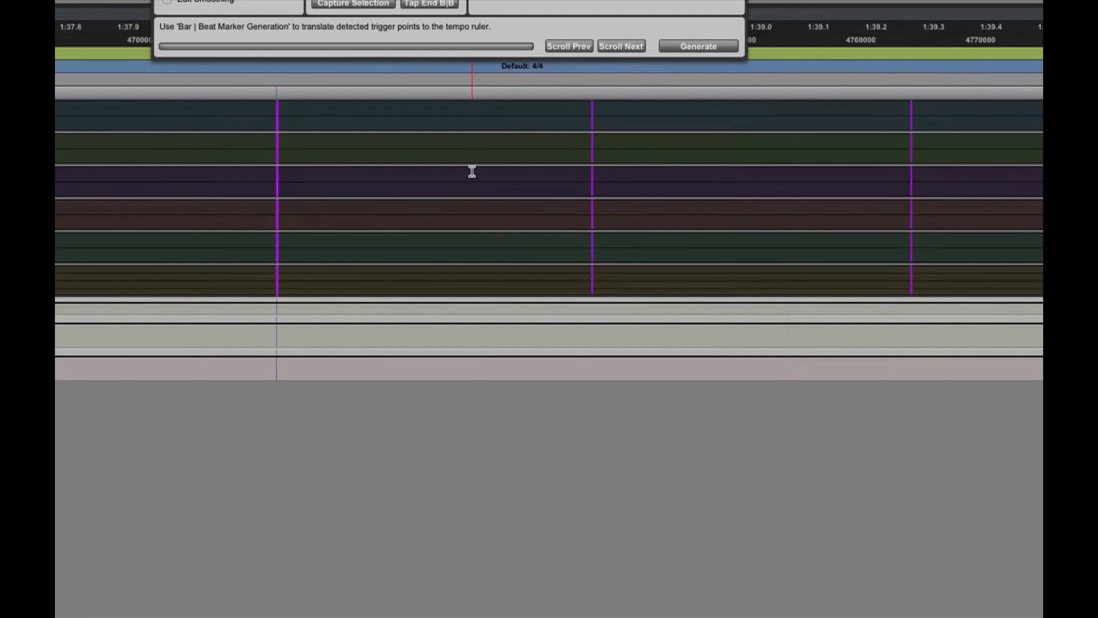
{"action": "scroll", "coordinate": [471, 170], "scroll_direction": "left", "scroll_amount": 6}
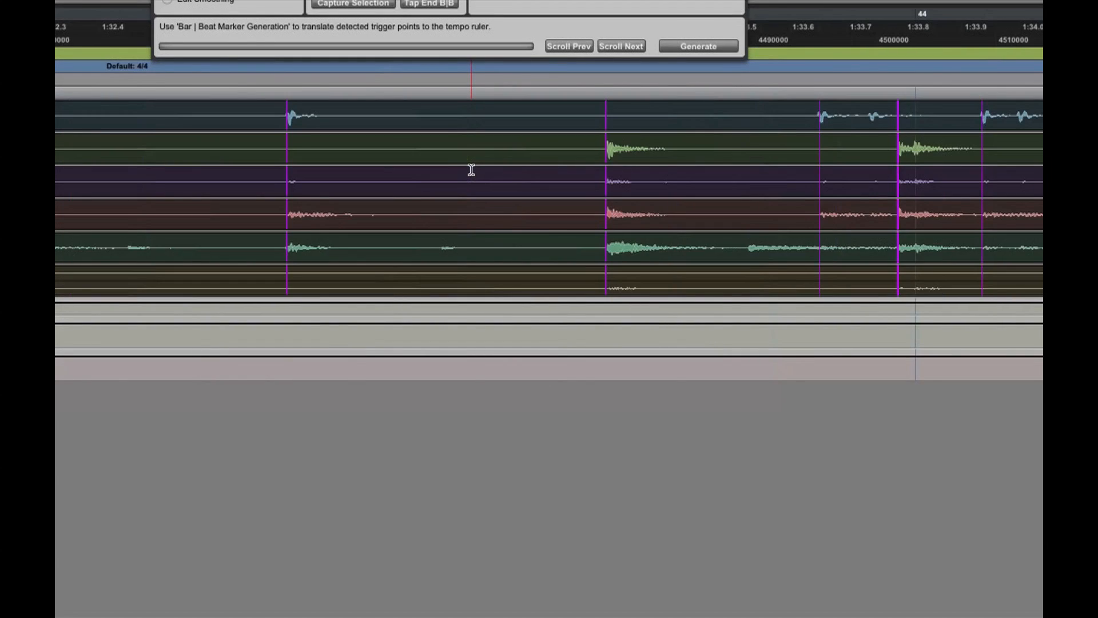
{"action": "scroll", "coordinate": [471, 170], "scroll_direction": "right", "scroll_amount": 1}
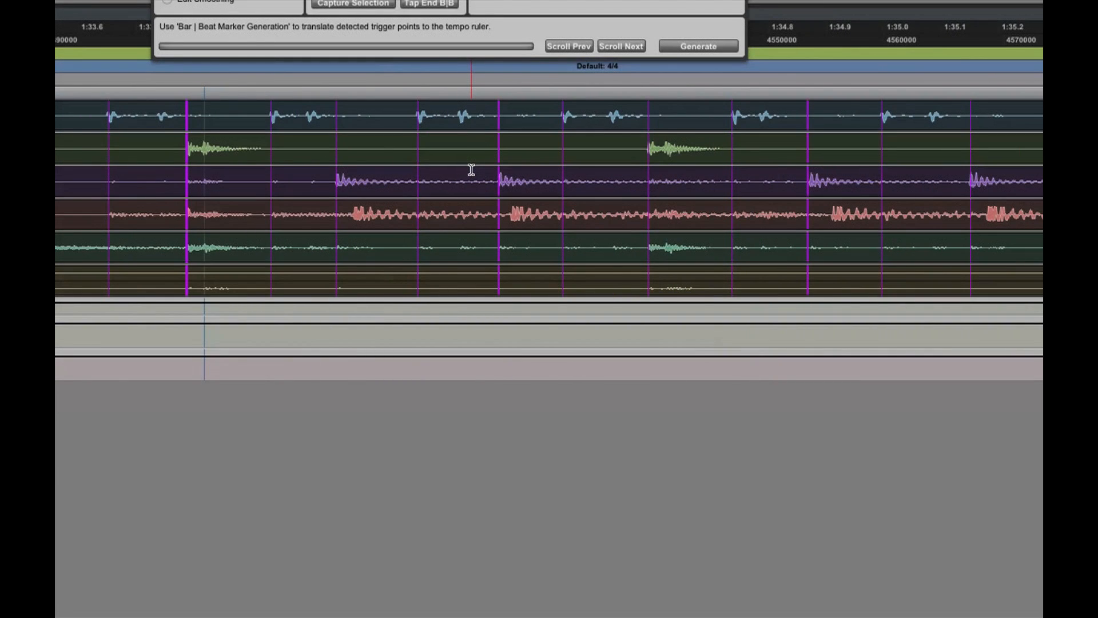
{"action": "scroll", "coordinate": [472, 169], "scroll_direction": "right", "scroll_amount": 1}
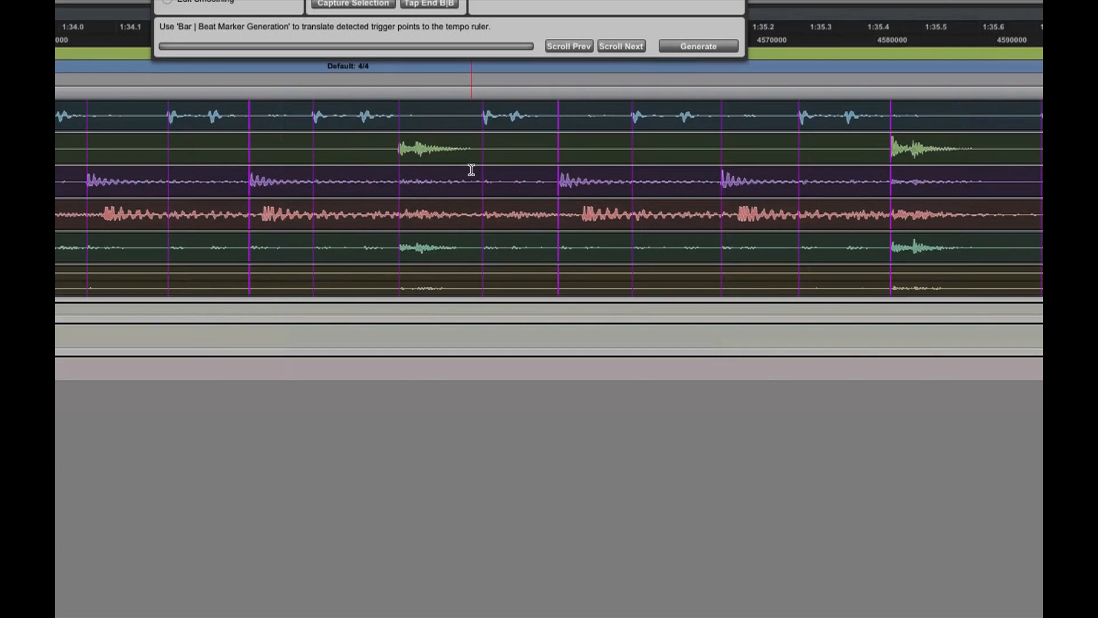
{"action": "scroll", "coordinate": [471, 170], "scroll_direction": "left", "scroll_amount": 15}
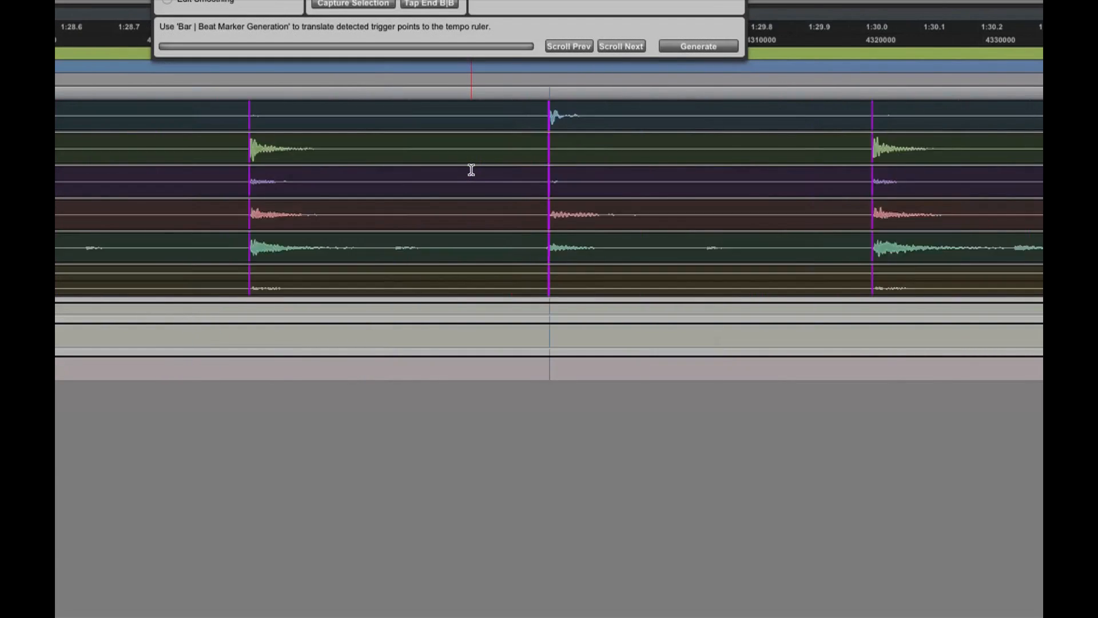
{"action": "scroll", "coordinate": [470, 170], "scroll_direction": "left", "scroll_amount": 8}
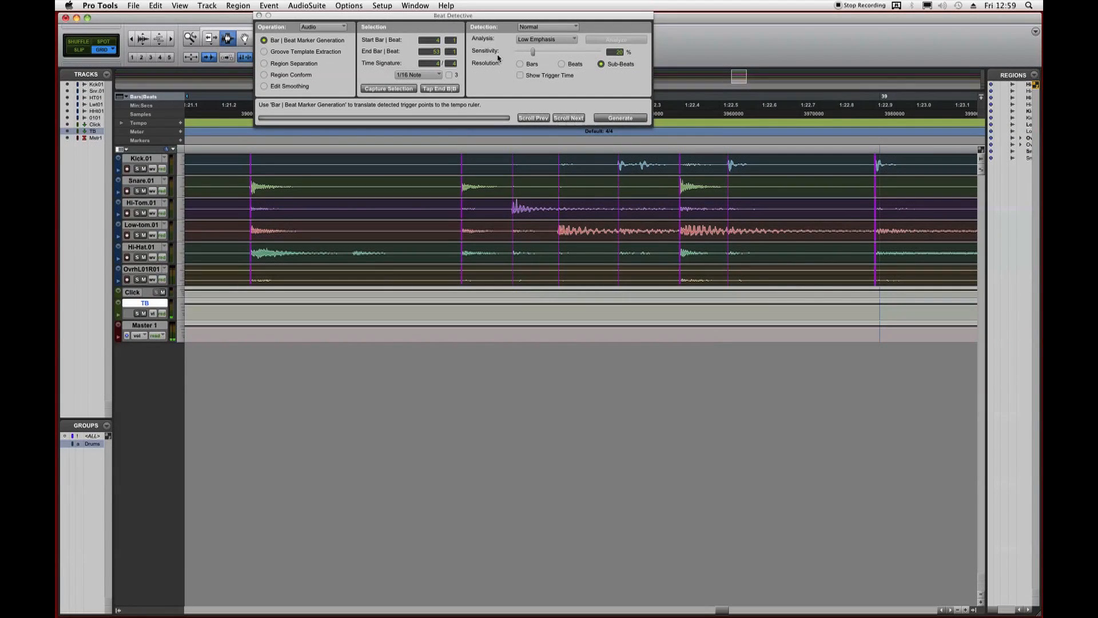
Separate the drum regions at the detected trigger points with Region Separation.
{"action": "left_click", "coordinate": [310, 64]}
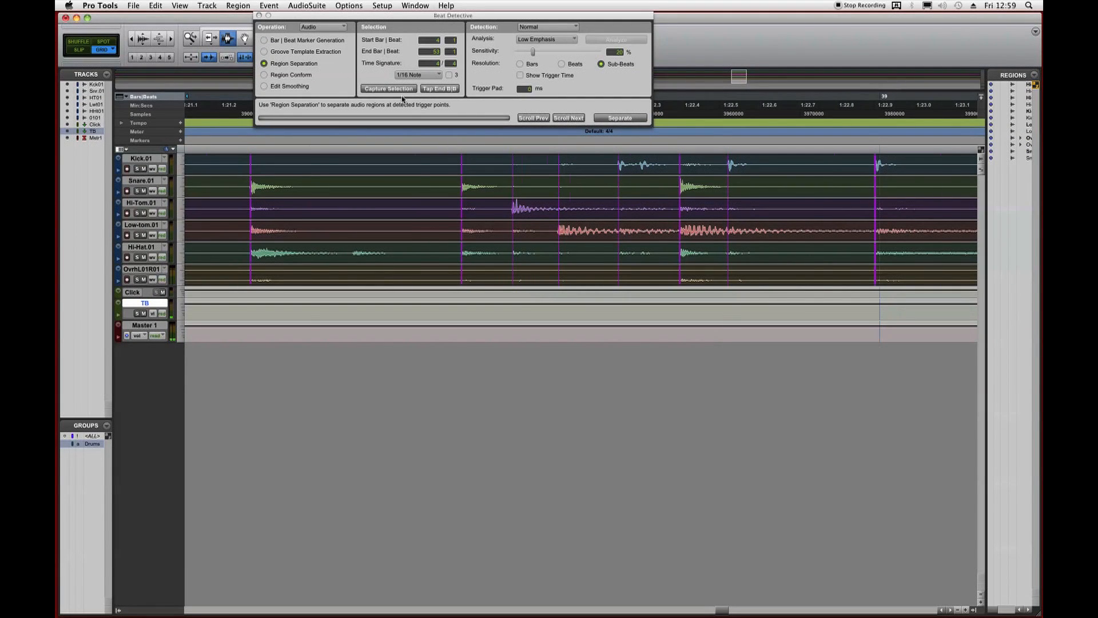
{"action": "key", "text": "super+bracketleft"}
{"action": "key", "text": "super+bracketleft"}
{"action": "key", "text": "super+bracketleft"}
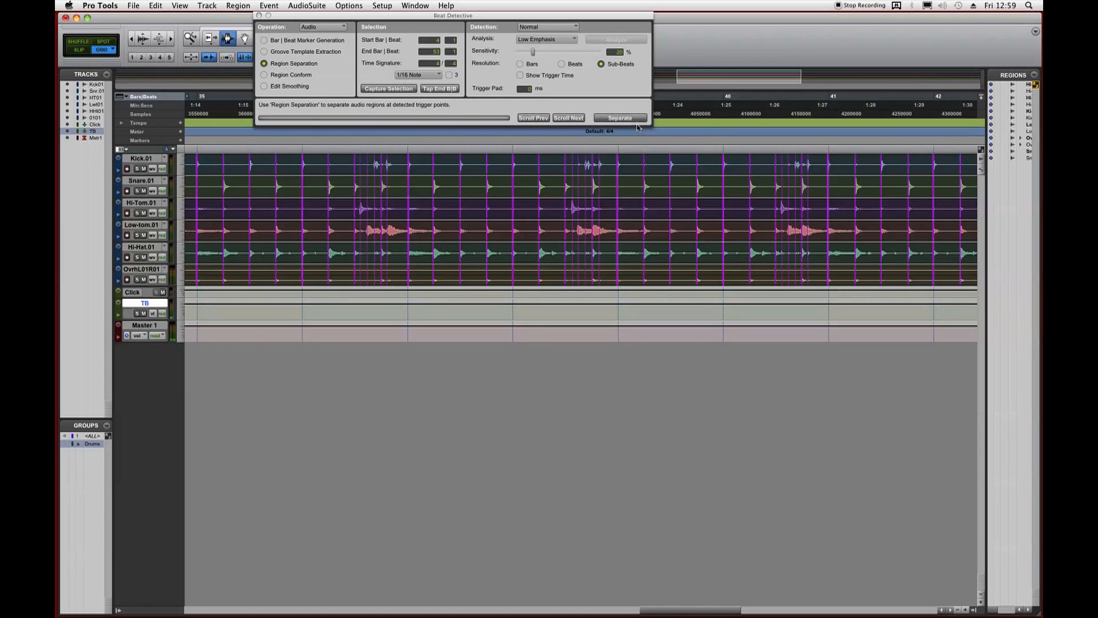
{"action": "left_click", "coordinate": [621, 118]}
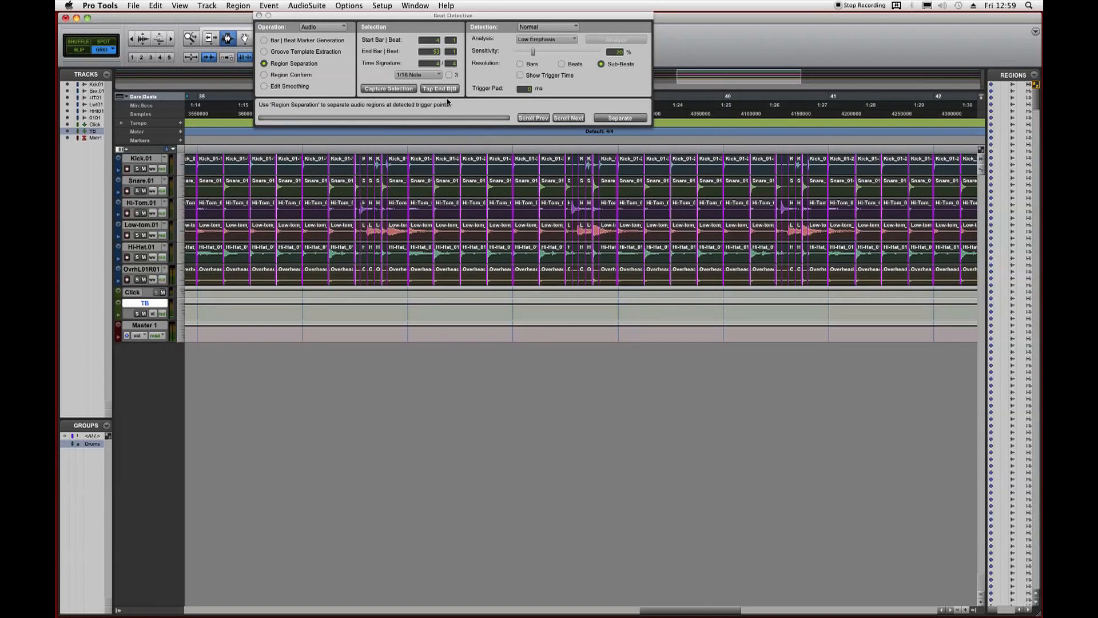
Conform the separated regions to the grid with Standard conform, and smooth the edits using Fill And Crossfade.
{"action": "left_click", "coordinate": [264, 75]}
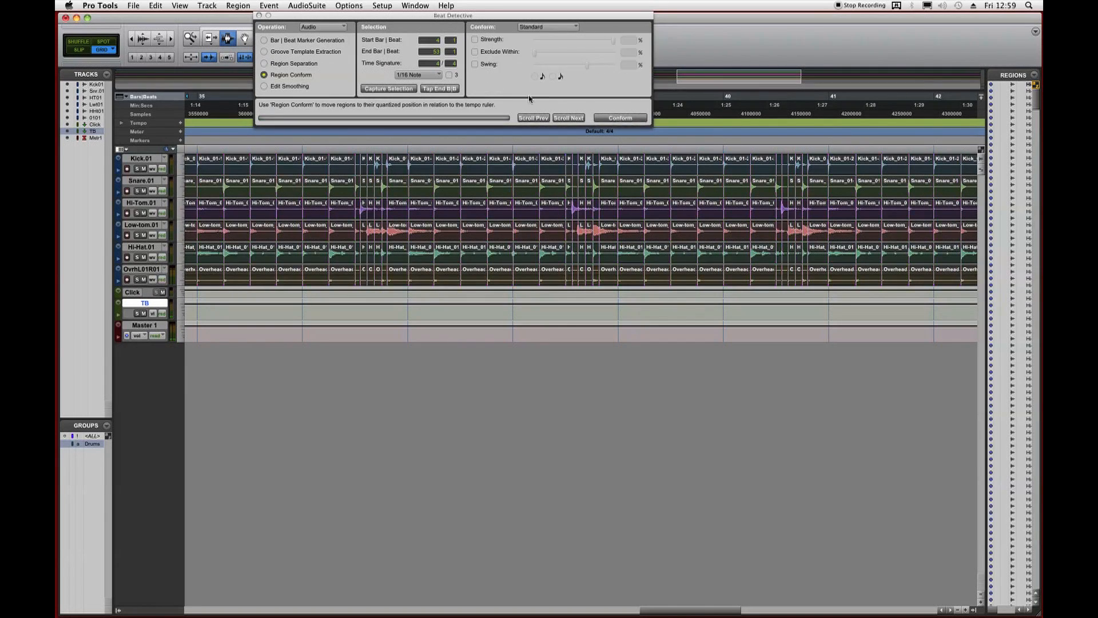
{"action": "left_click", "coordinate": [617, 119]}
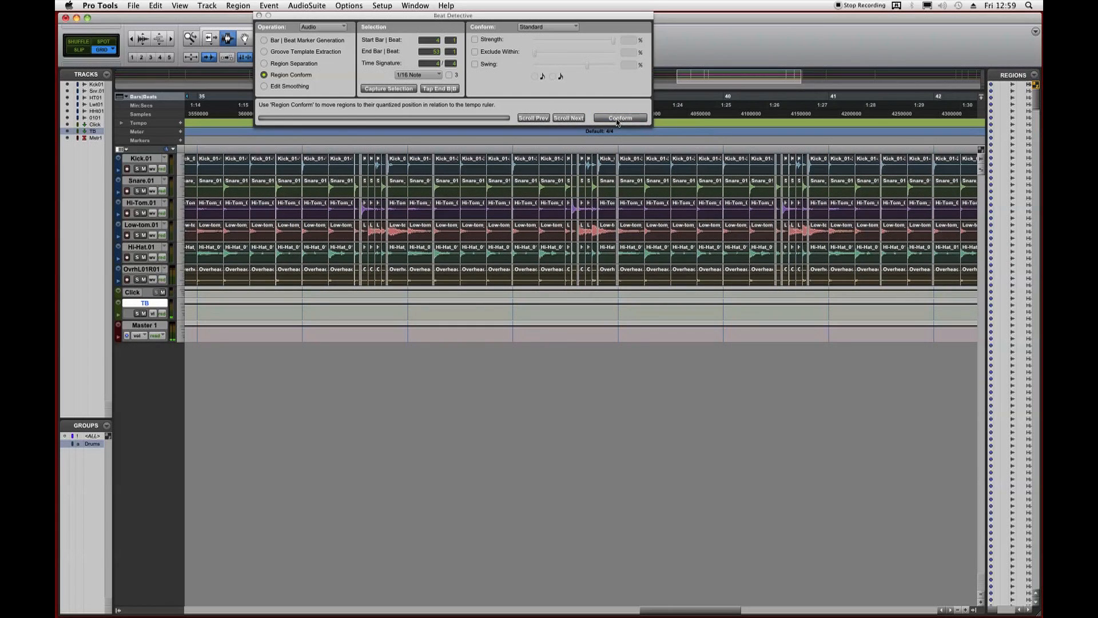
{"action": "left_click", "coordinate": [264, 86]}
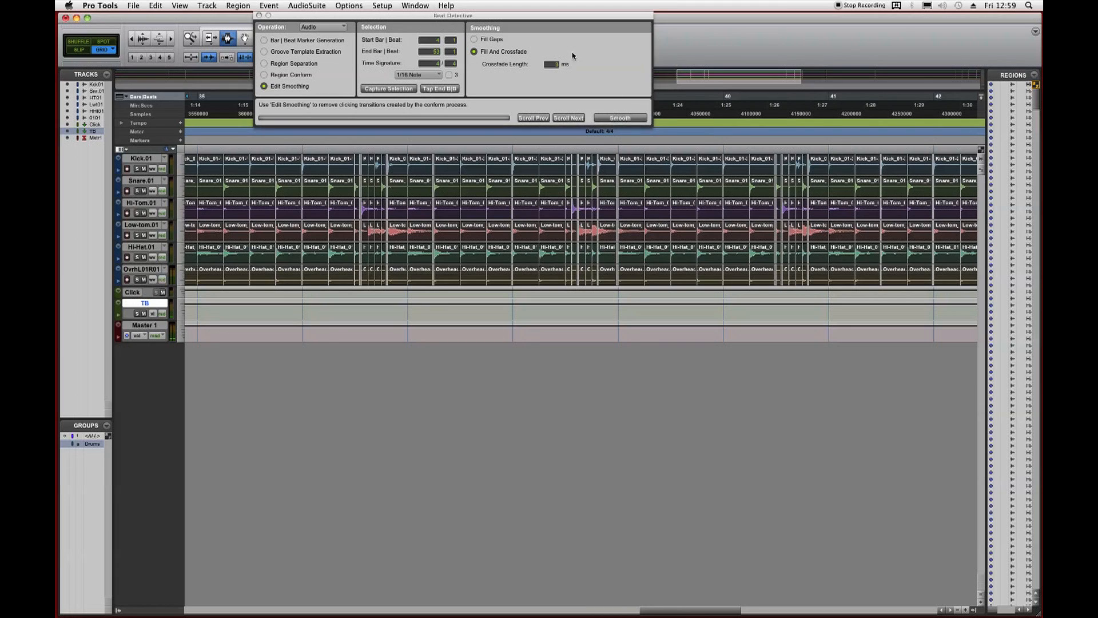
{"action": "left_click", "coordinate": [616, 122]}
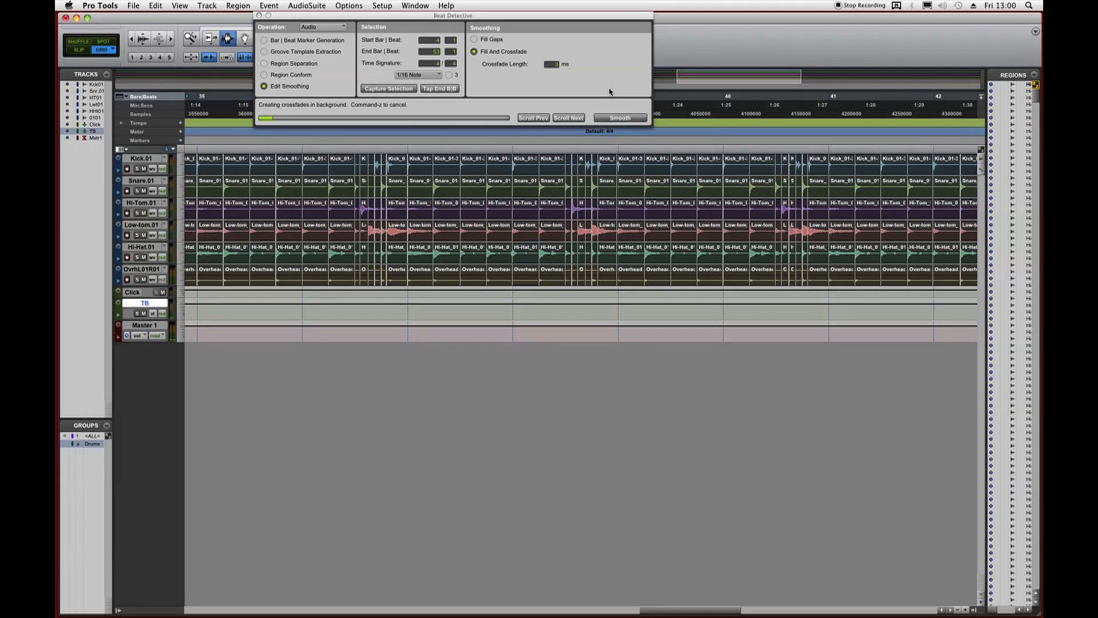
Inspect the conformed and crossfaded drum regions along the whole timeline.
{"action": "key", "text": "super+["}
{"action": "key", "text": "super+["}
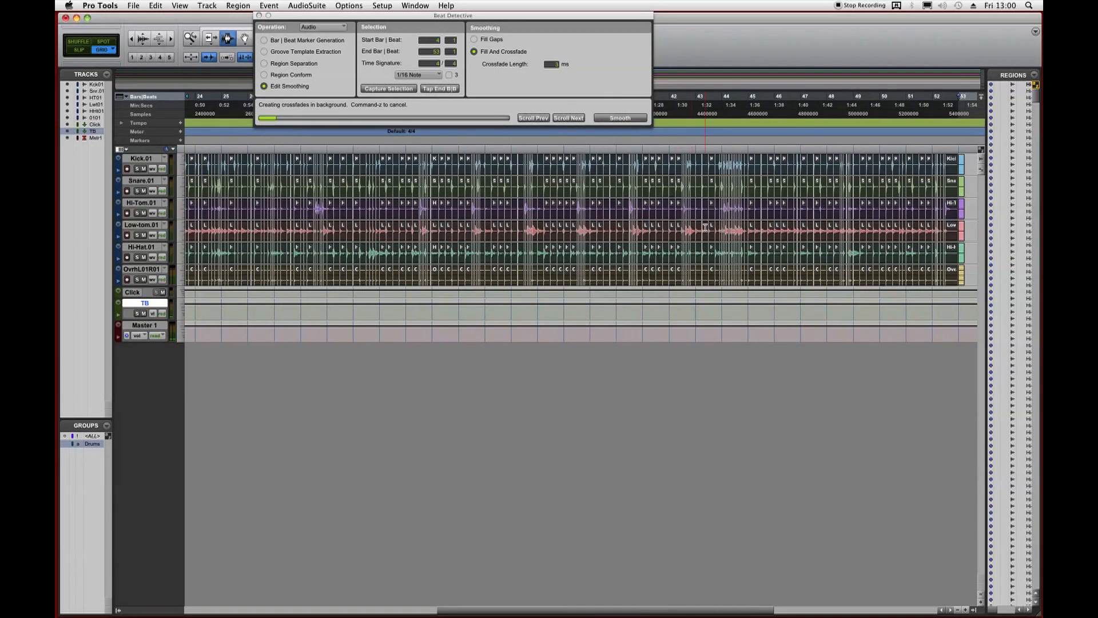
{"action": "scroll", "coordinate": [702, 226], "scroll_direction": "left", "scroll_amount": 10}
{"action": "scroll", "coordinate": [380, 204], "scroll_direction": "right", "scroll_amount": 15}
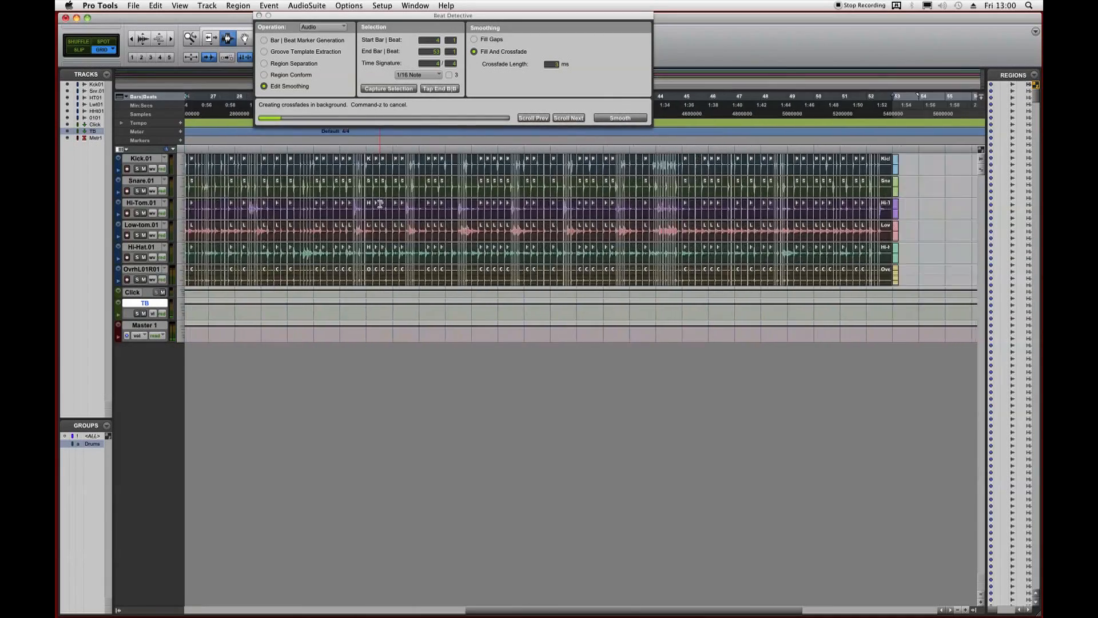
{"action": "scroll", "coordinate": [380, 205], "scroll_direction": "left", "scroll_amount": 15}
{"action": "scroll", "coordinate": [380, 205], "scroll_direction": "right", "scroll_amount": 5}
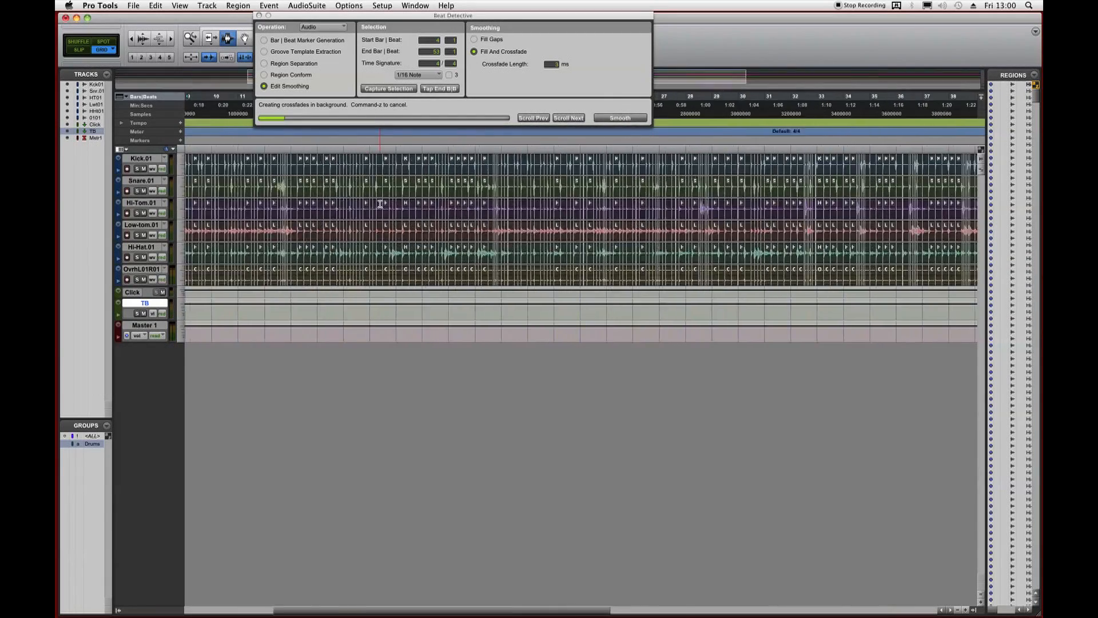
{"action": "scroll", "coordinate": [380, 204], "scroll_direction": "right", "scroll_amount": 15}
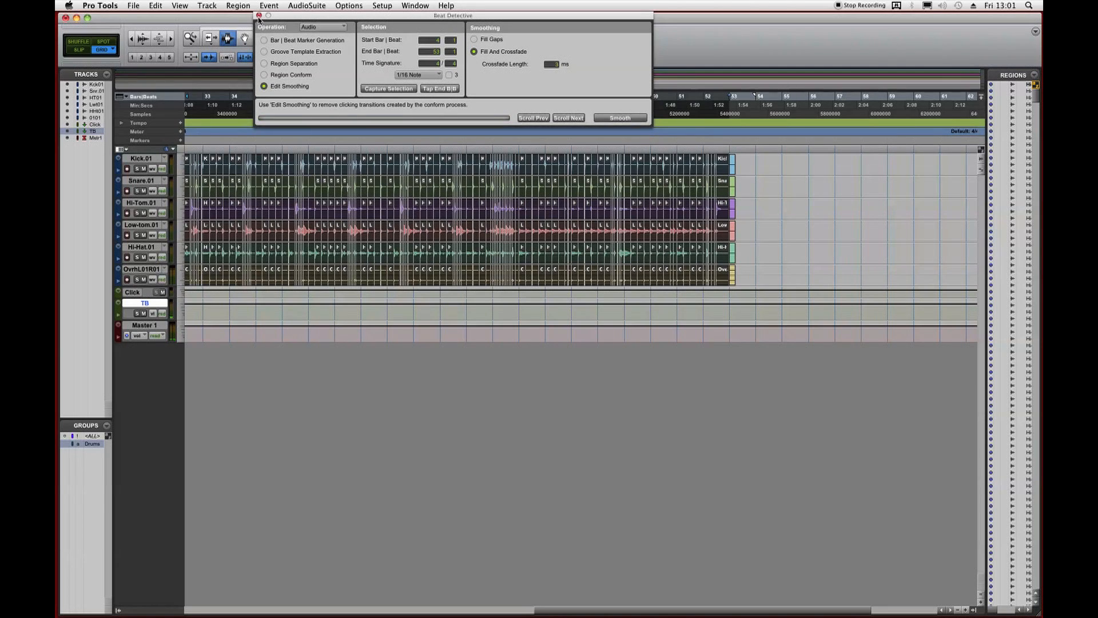
Close Beat Detective and consolidate the selected drum edits into one continuous region per track.
{"action": "left_click", "coordinate": [259, 16]}
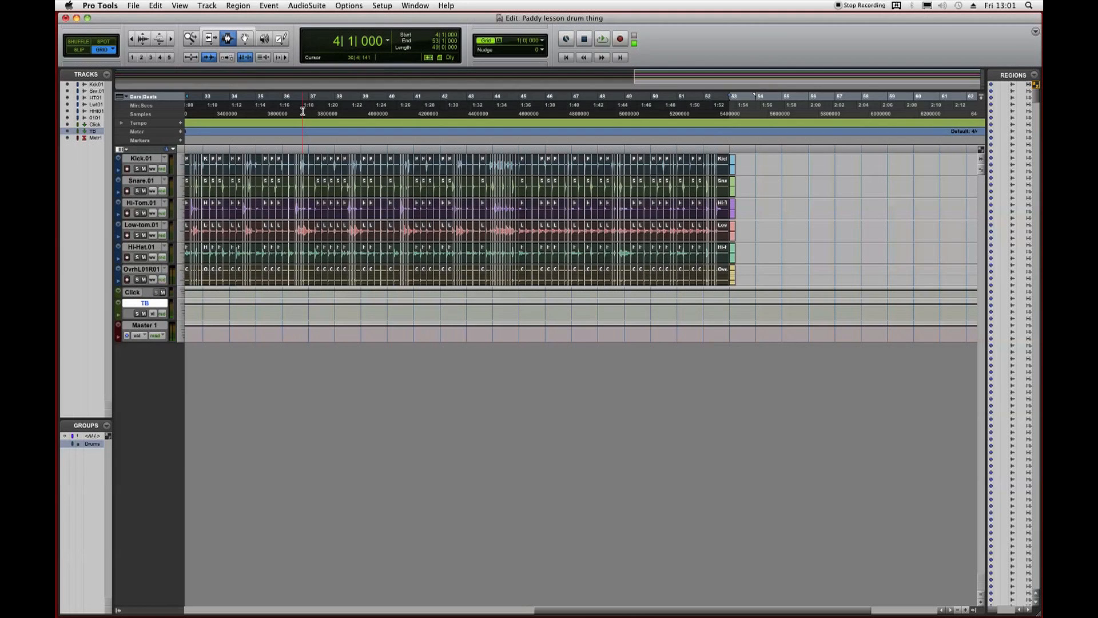
{"action": "key", "text": "super+d"}
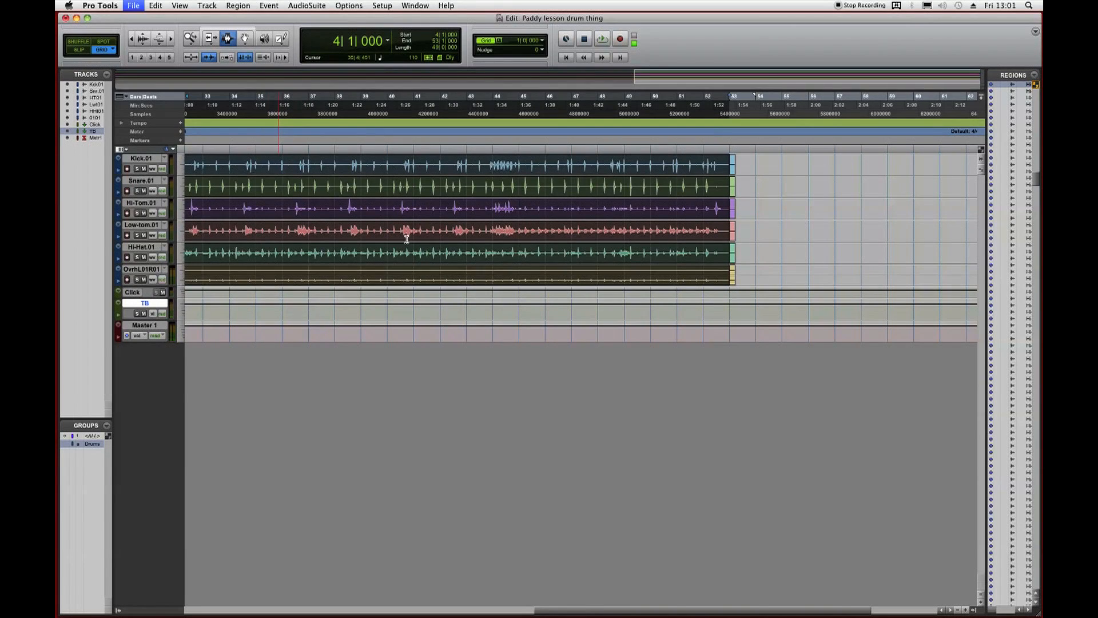
Play back the consolidated drum regions from bar 4 to check the opening bars.
{"action": "scroll", "coordinate": [349, 217], "scroll_direction": "left", "scroll_amount": 15}
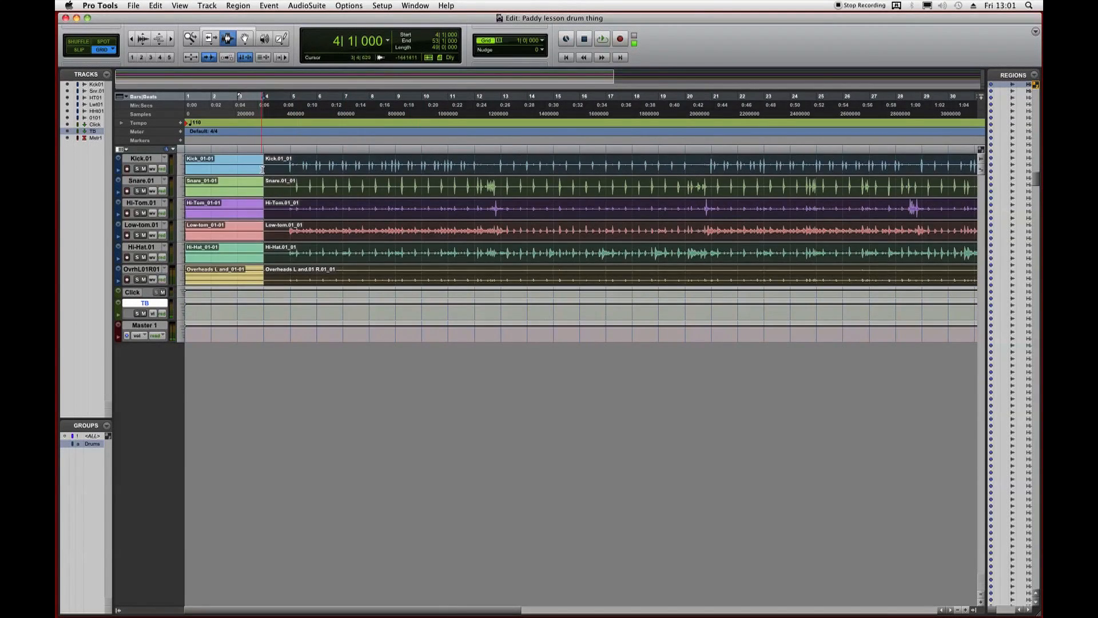
{"action": "left_click", "coordinate": [262, 170]}
{"action": "key", "text": "space"}
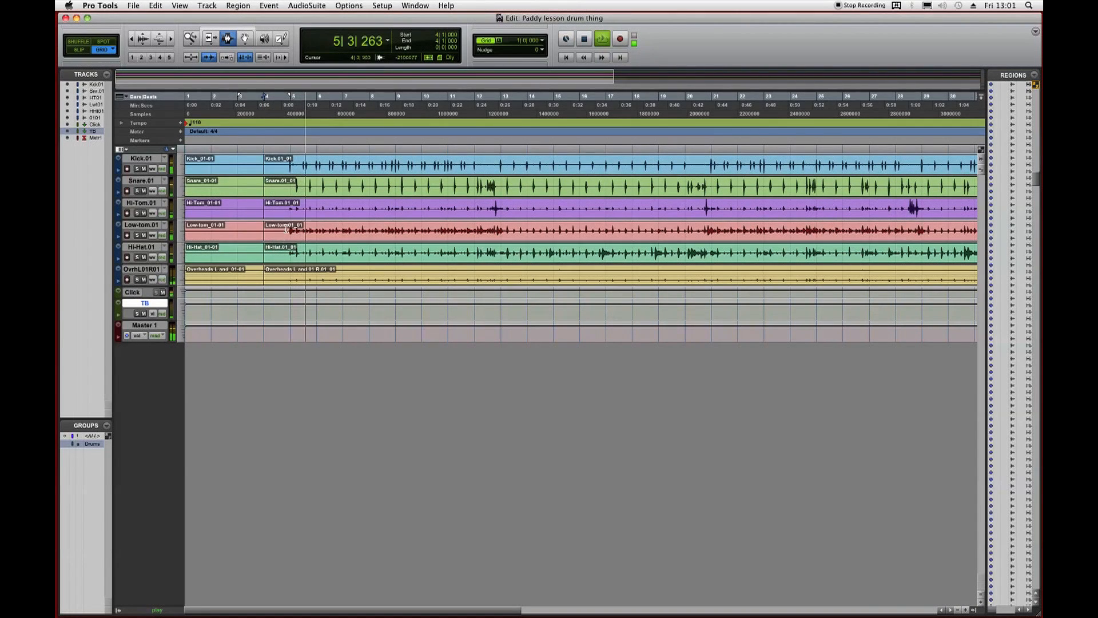
{"action": "key", "text": "super+]"}
{"action": "key", "text": "super+]"}
{"action": "scroll", "coordinate": [498, 195], "scroll_direction": "right", "scroll_amount": 3}
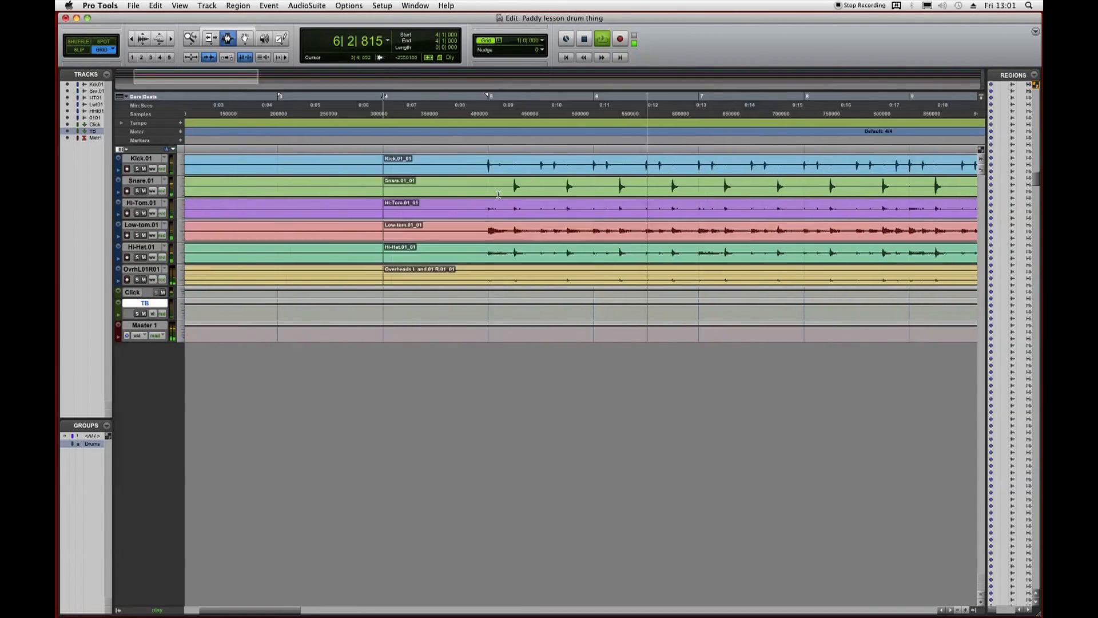
{"action": "scroll", "coordinate": [498, 195], "scroll_direction": "right", "scroll_amount": 2}
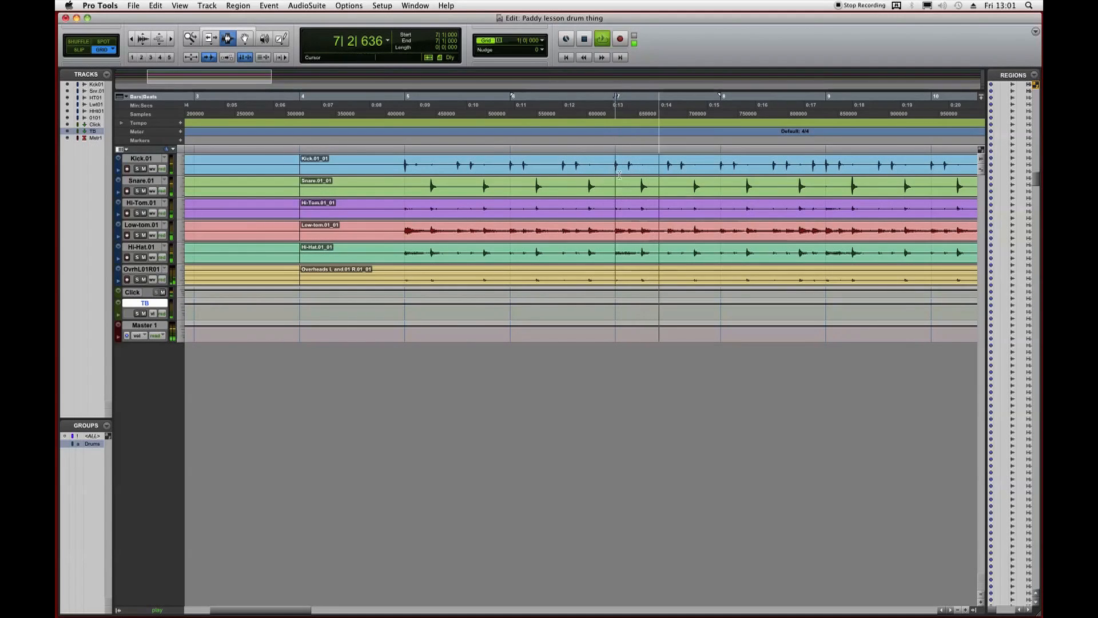
Copy bars 7 to 9 of all the drum tracks and paste them at bar 5.
{"action": "left_click_drag", "start_coordinate": [619, 174], "coordinate": [828, 177]}
{"action": "left_click", "coordinate": [411, 183]}
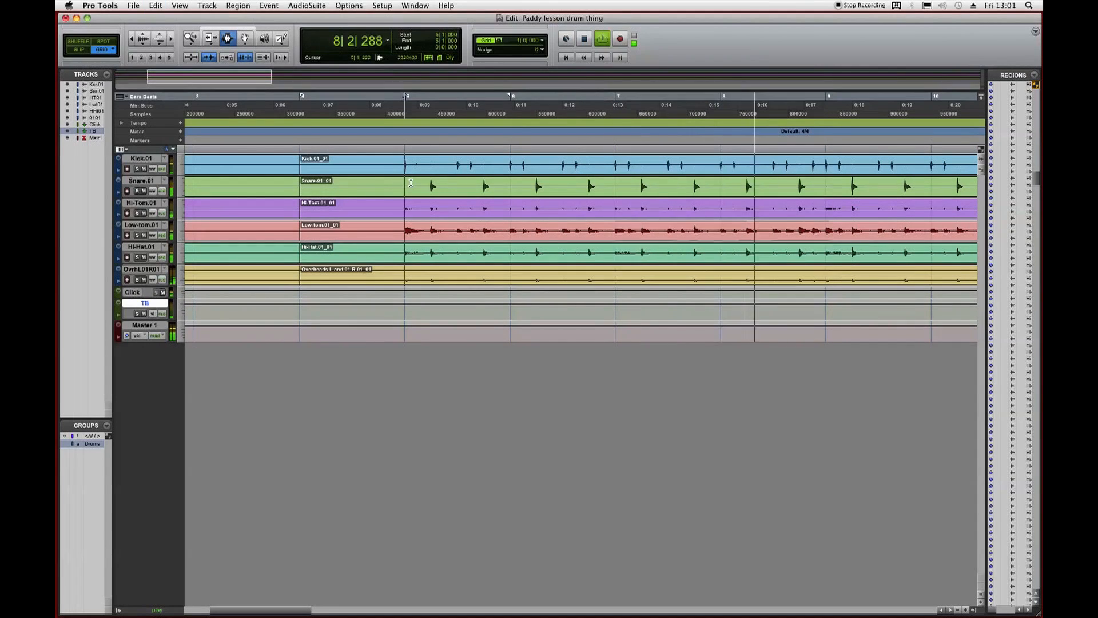
{"action": "key", "text": "super+v"}
Delete all drum regions before bar 5 and save the session.
{"action": "left_click", "coordinate": [336, 184]}
{"action": "key", "text": "space"}
{"action": "key", "text": "space"}
{"action": "double_click", "coordinate": [335, 184]}
{"action": "key", "text": "Delete"}
{"action": "key", "text": "super+["}
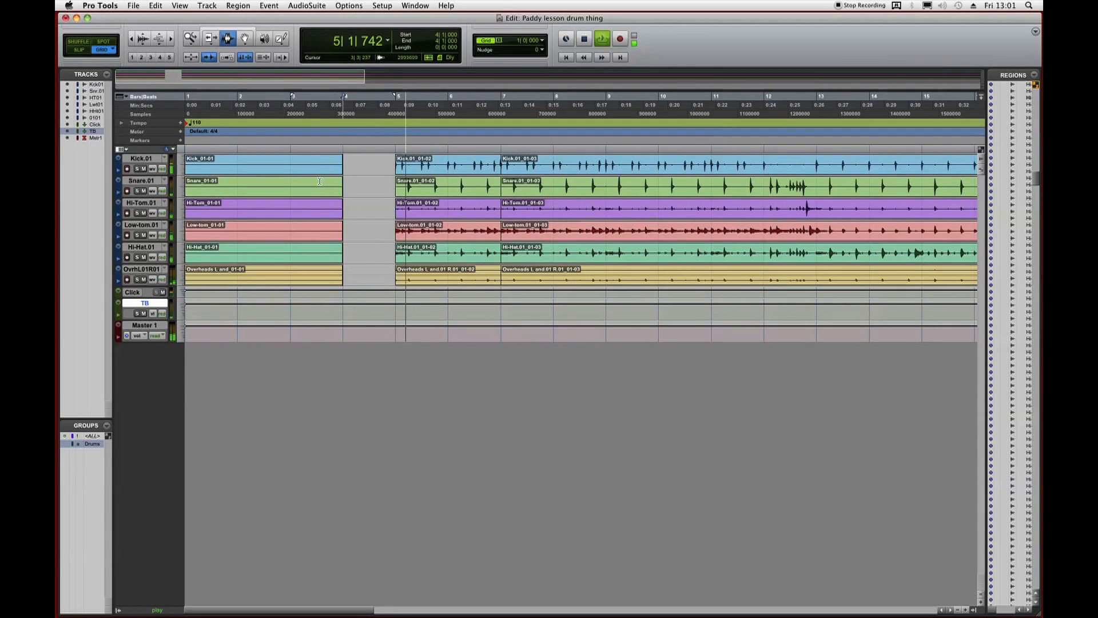
{"action": "double_click", "coordinate": [319, 181]}
{"action": "key", "text": "Delete"}
{"action": "key", "text": "super+s"}
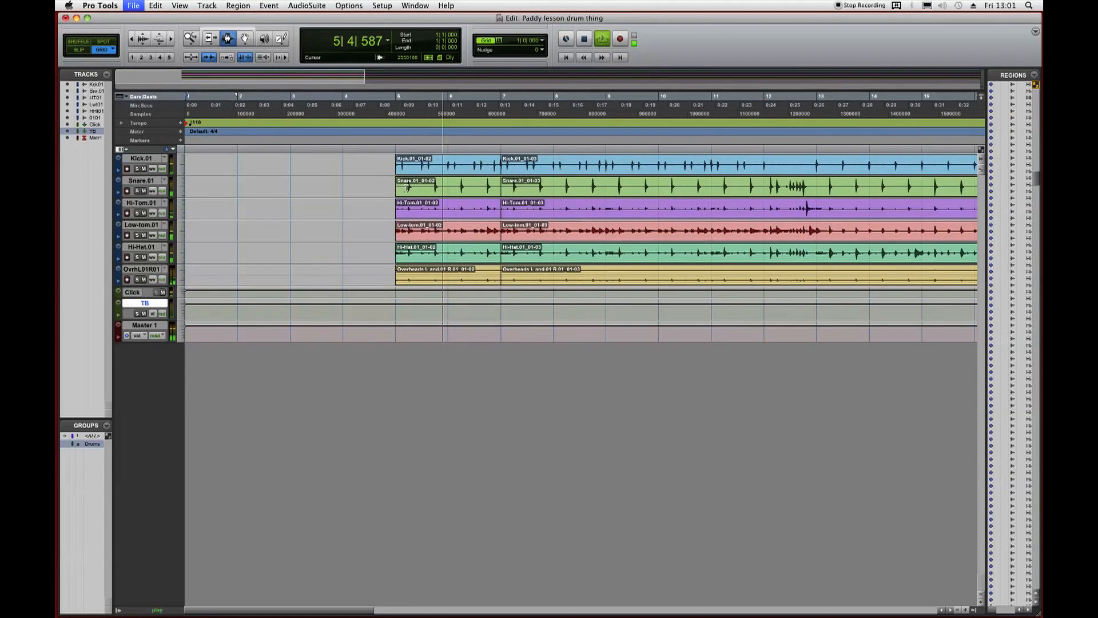
Listen to the drum arrangement up to bar 13 and replay the section from bar 13.
{"action": "scroll", "coordinate": [425, 196], "scroll_direction": "right", "scroll_amount": 1}
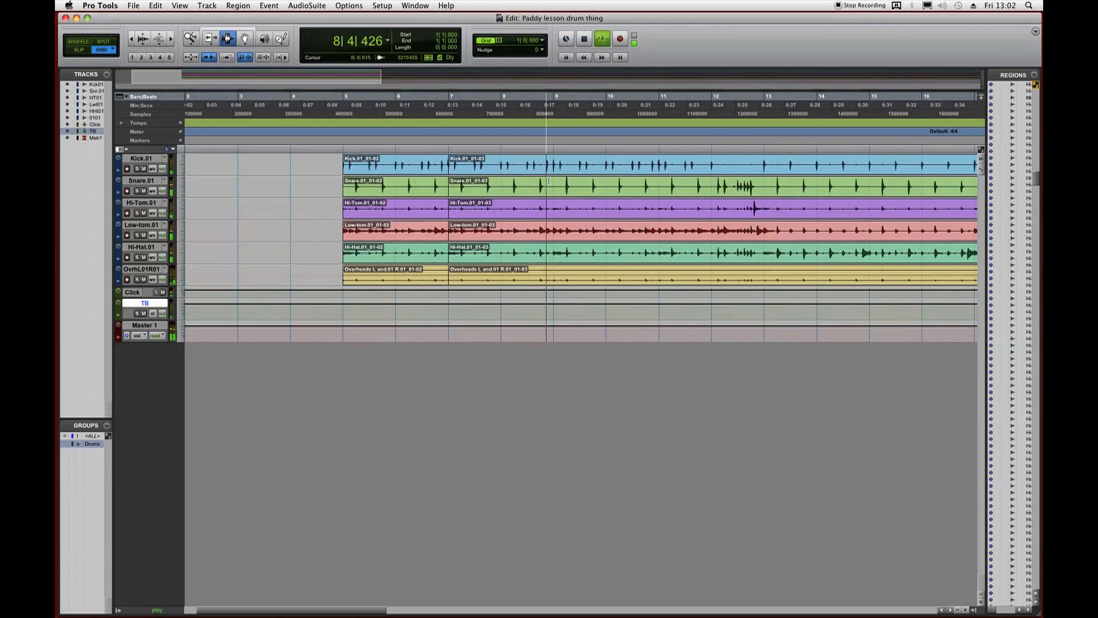
{"action": "scroll", "coordinate": [560, 184], "scroll_direction": "right", "scroll_amount": 1}
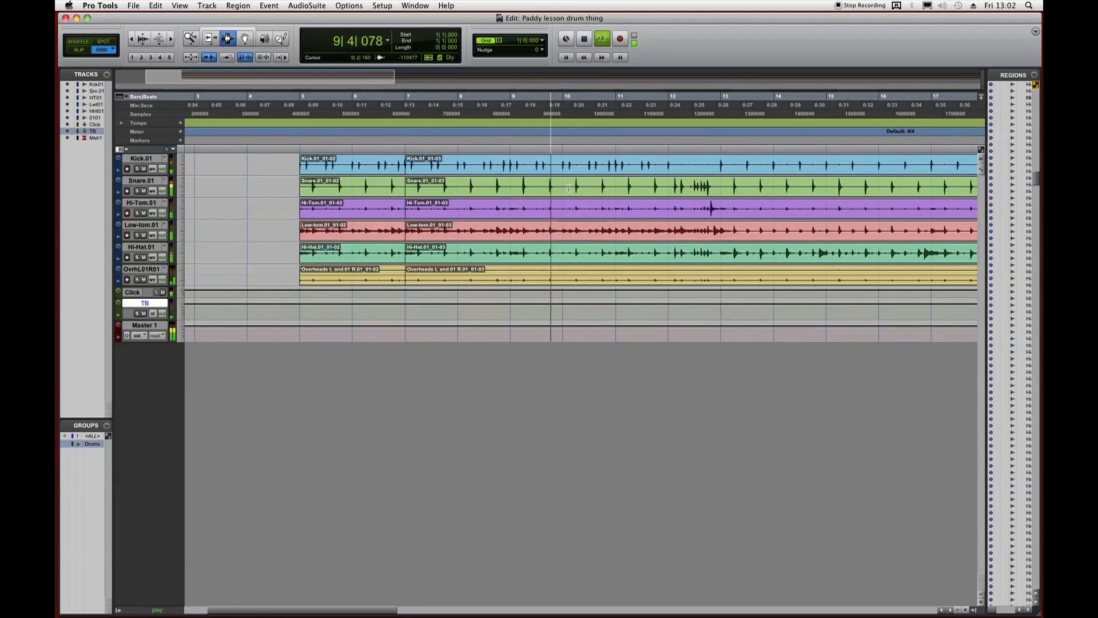
{"action": "scroll", "coordinate": [569, 189], "scroll_direction": "right", "scroll_amount": 1}
{"action": "scroll", "coordinate": [569, 188], "scroll_direction": "right", "scroll_amount": 1}
{"action": "scroll", "coordinate": [569, 189], "scroll_direction": "right", "scroll_amount": 1}
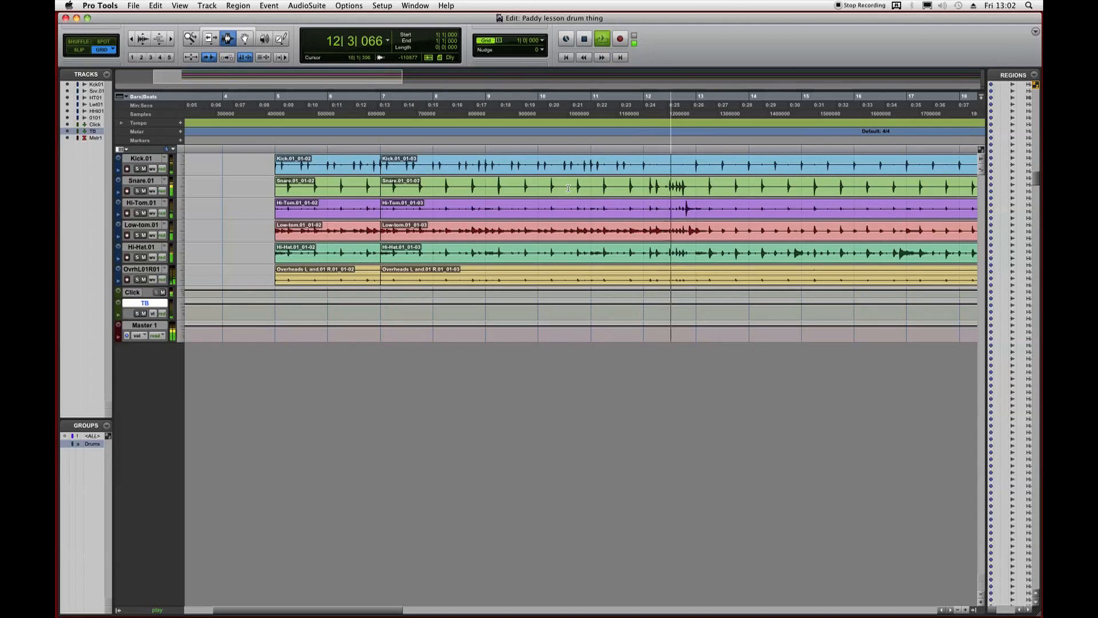
{"action": "scroll", "coordinate": [569, 188], "scroll_direction": "right", "scroll_amount": 5}
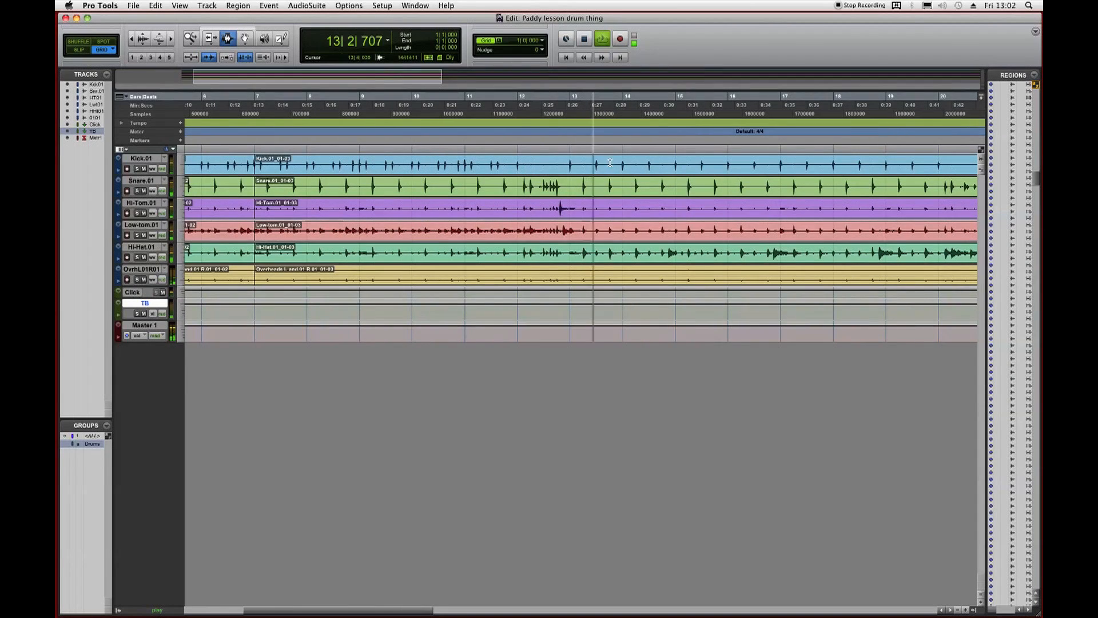
{"action": "left_click", "coordinate": [571, 166]}
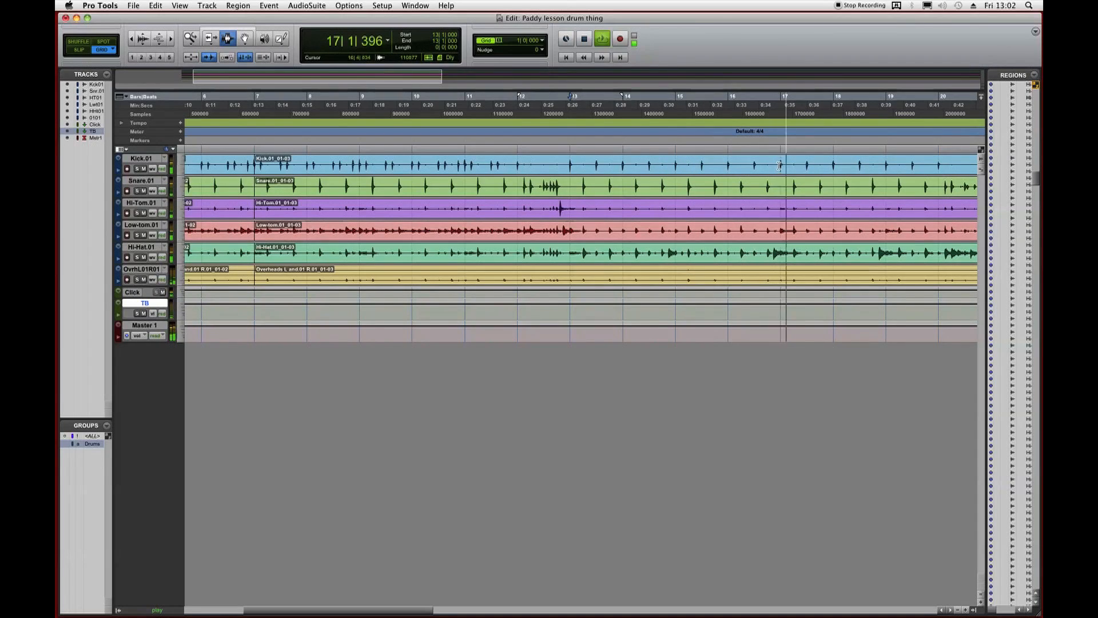
Copy bars 17 to 19 of all the drum tracks and paste them at bar 13.
{"action": "left_click_drag", "start_coordinate": [779, 167], "coordinate": [872, 171]}
{"action": "key", "text": "super+c"}
{"action": "left_click", "coordinate": [601, 170]}
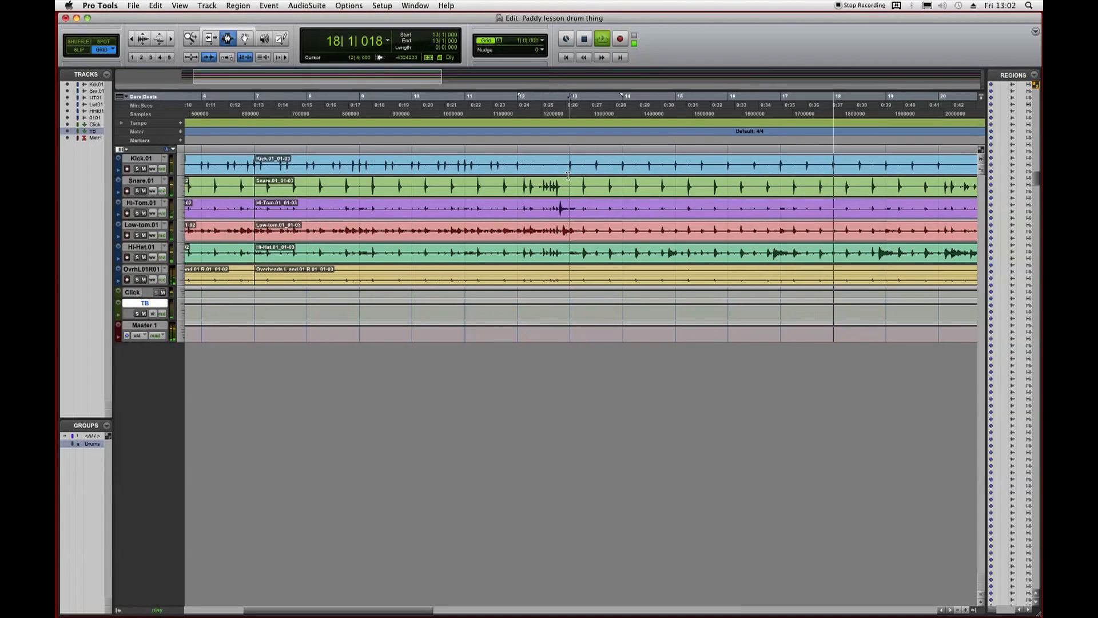
{"action": "key", "text": "super+v"}
Extend the end of the pasted drum regions to bar 17, checking from bar 13, and save the session.
{"action": "key", "text": "F6"}
{"action": "left_click_drag", "start_coordinate": [672, 170], "coordinate": [781, 171]}
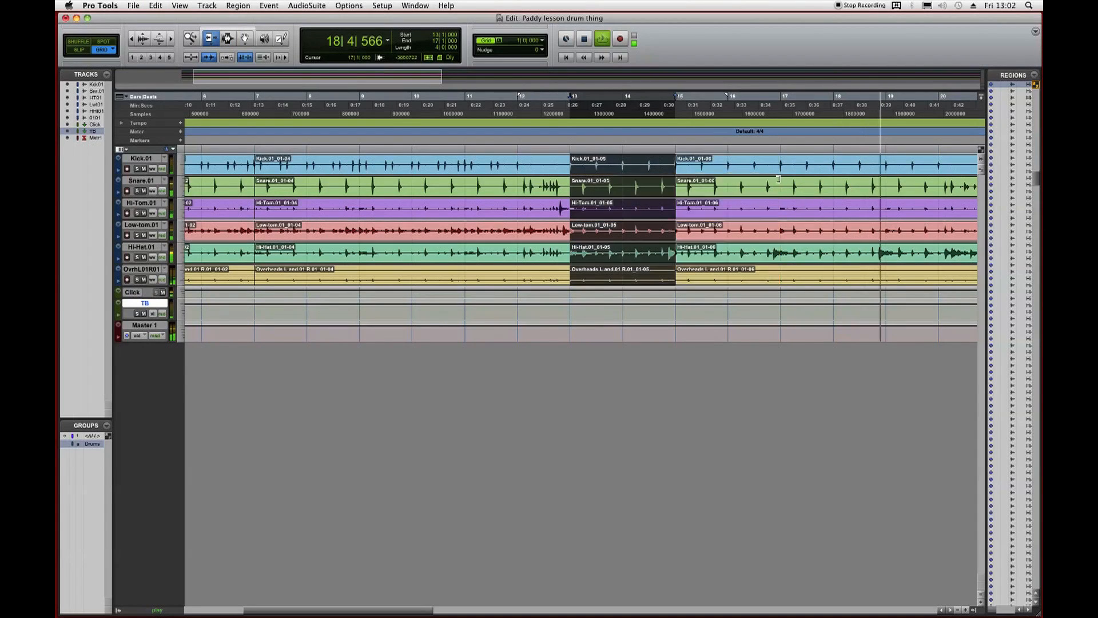
{"action": "key", "text": "F7"}
{"action": "left_click", "coordinate": [571, 177]}
{"action": "key", "text": "super+s"}
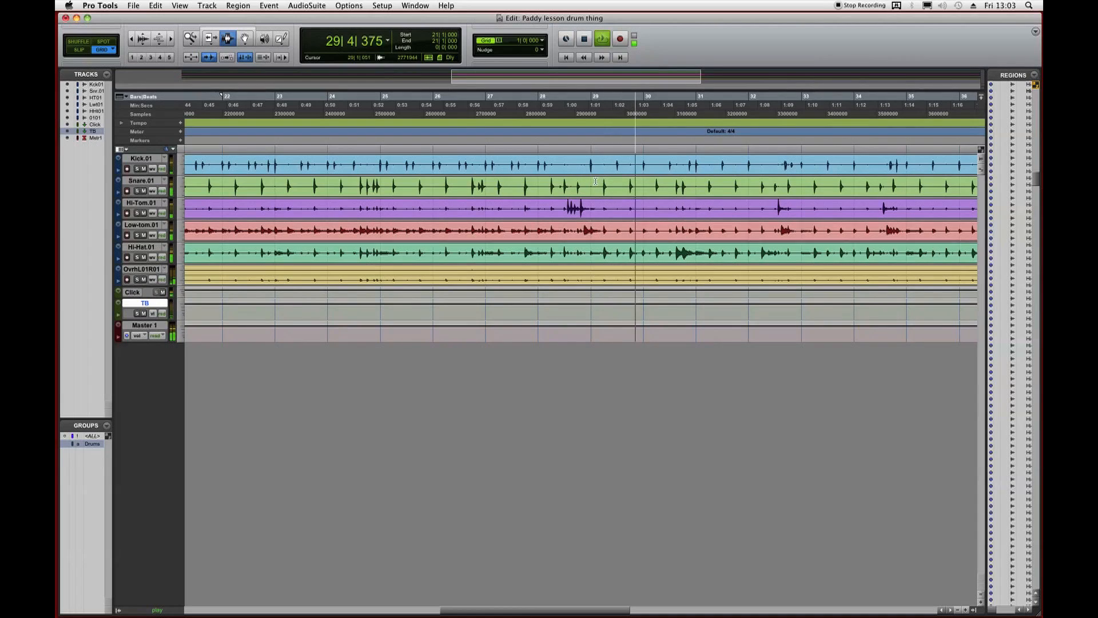
Save the session and delete the drums between bars 29 and 30.
{"action": "key", "text": "super+s"}
{"action": "left_click_drag", "start_coordinate": [594, 179], "coordinate": [654, 176]}
{"action": "key", "text": "Delete"}
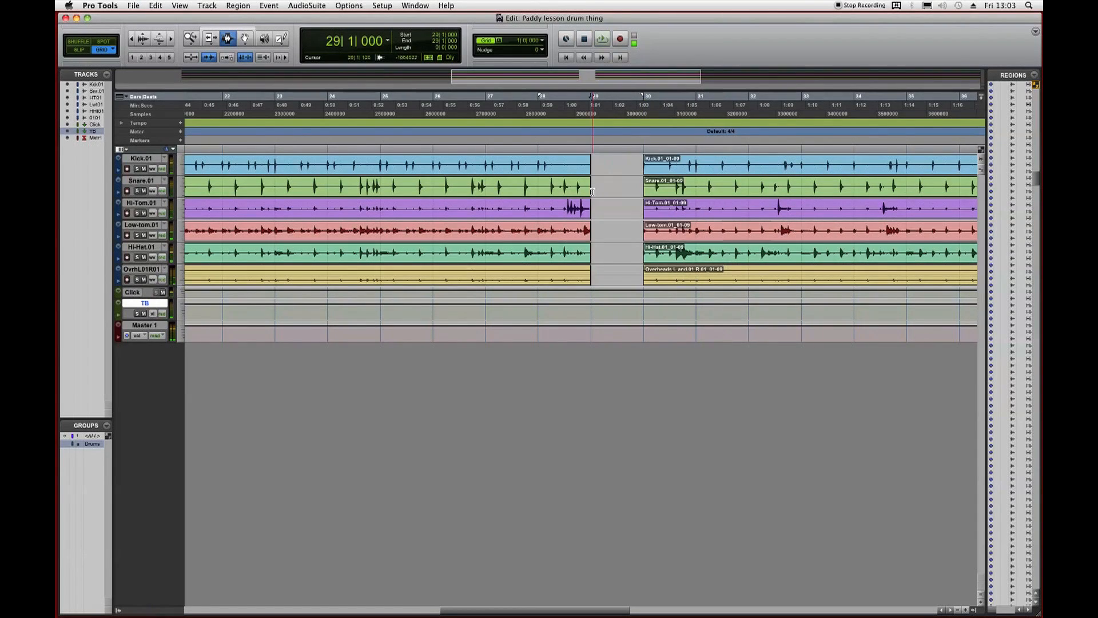
Copy the drums between bars 13 and 14 and paste them into the gap at bar 29.
{"action": "scroll", "coordinate": [557, 216], "scroll_direction": "left", "scroll_amount": 10}
{"action": "scroll", "coordinate": [557, 215], "scroll_direction": "left", "scroll_amount": 8}
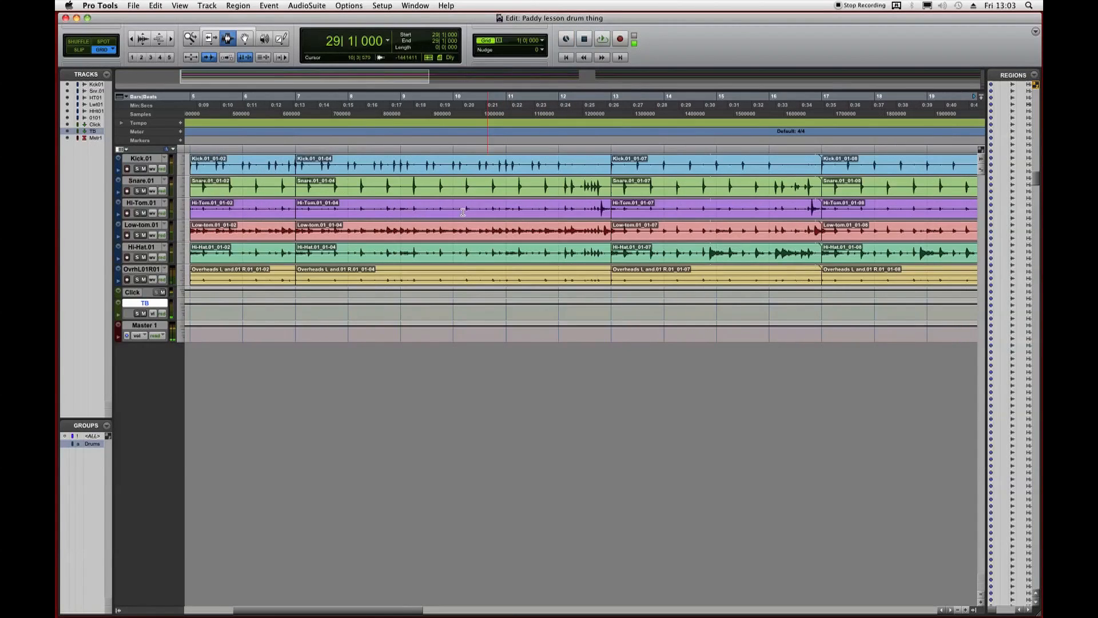
{"action": "left_click", "coordinate": [608, 173]}
{"action": "key", "text": "space"}
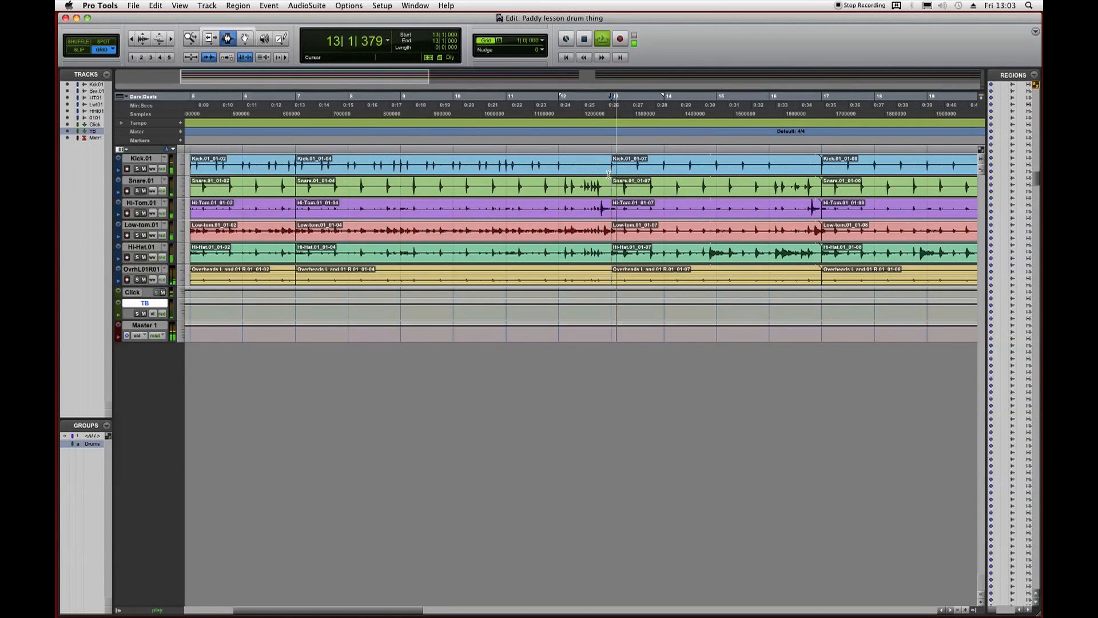
{"action": "left_click_drag", "start_coordinate": [609, 174], "coordinate": [660, 180]}
{"action": "key", "text": "space"}
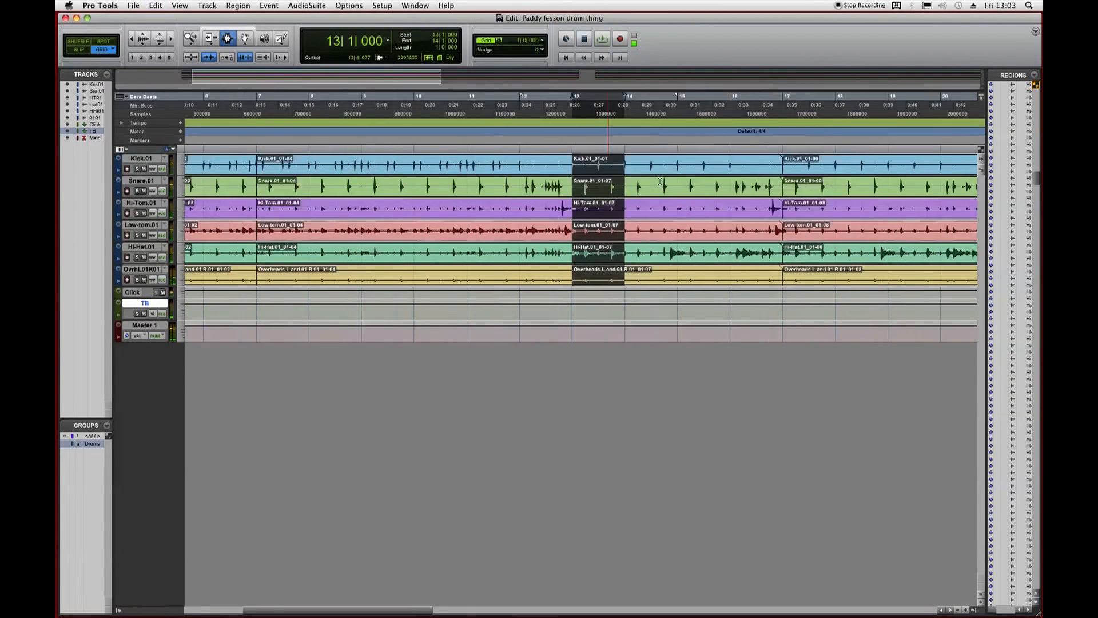
{"action": "scroll", "coordinate": [555, 179], "scroll_direction": "right", "scroll_amount": 20}
{"action": "left_click", "coordinate": [348, 185]}
{"action": "key", "text": "super+v"}
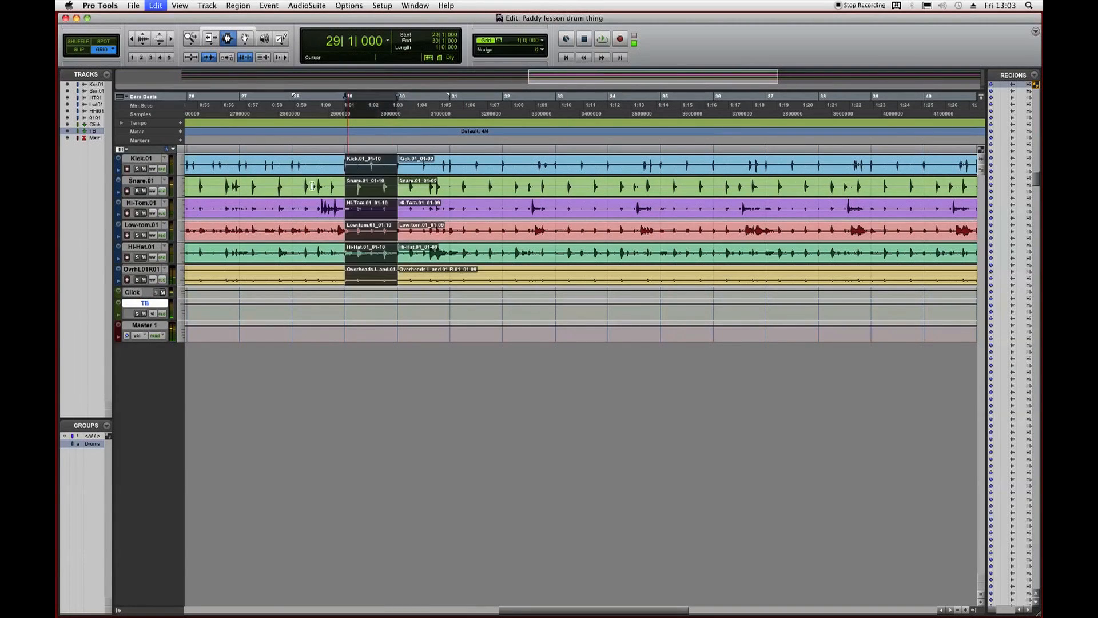
Replay the drums from bar 28 and delete the section between bars 32 and 33 on all drum tracks.
{"action": "left_click", "coordinate": [302, 176]}
{"action": "key", "text": "space"}
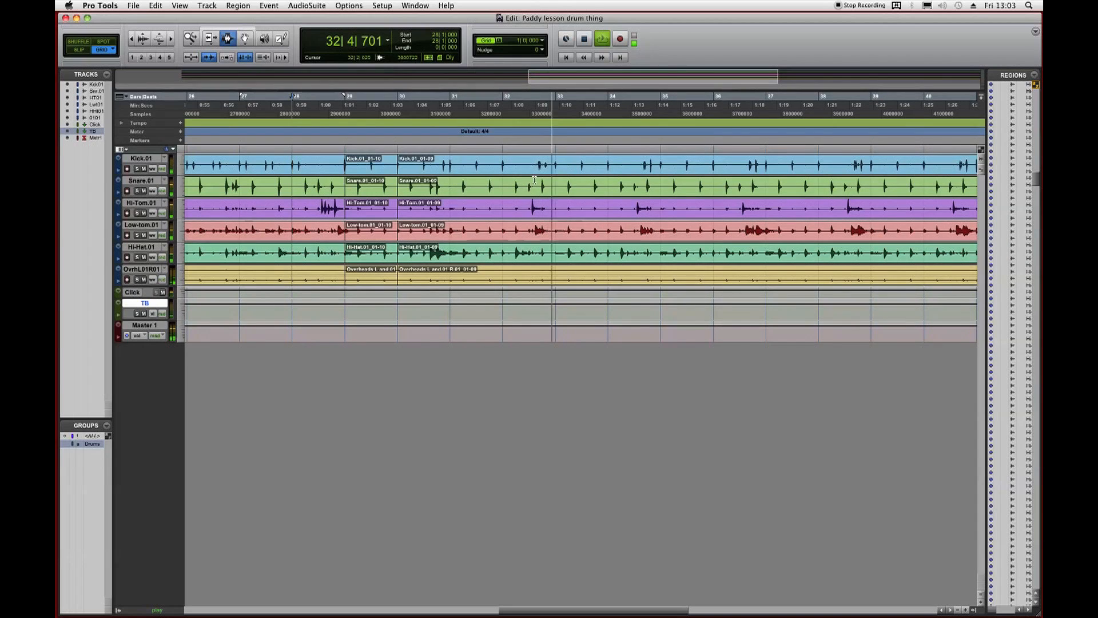
{"action": "double_click", "coordinate": [373, 174]}
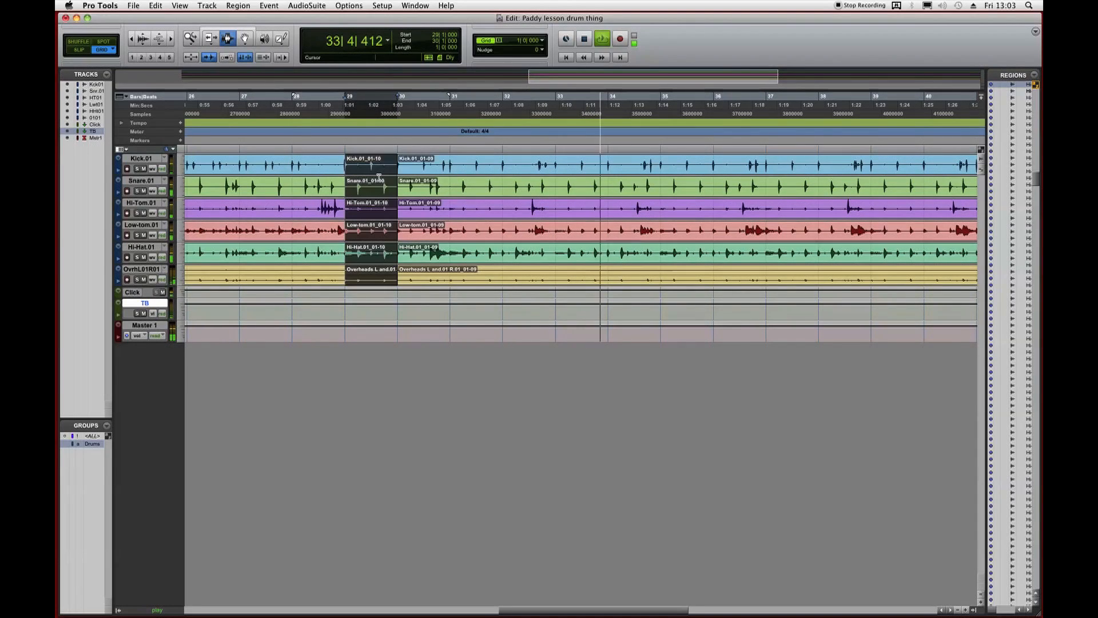
{"action": "left_click_drag", "start_coordinate": [495, 172], "coordinate": [559, 179]}
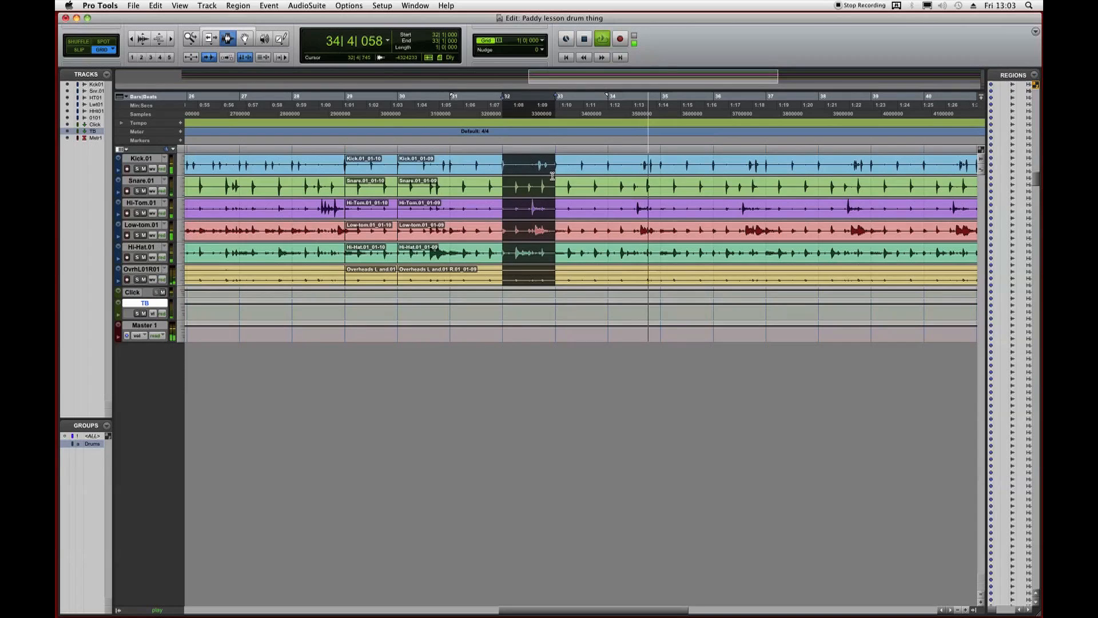
{"action": "key", "text": "Delete"}
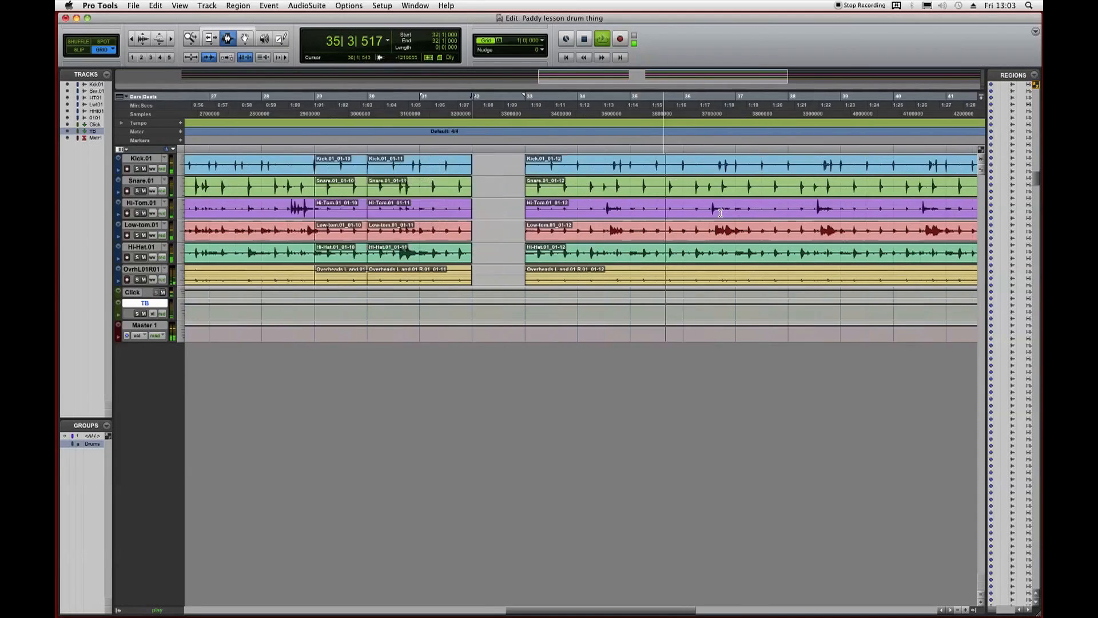
Delete the drums between bars 33 and 42 and move the remaining end section to bar 32.
{"action": "left_click", "coordinate": [801, 183]}
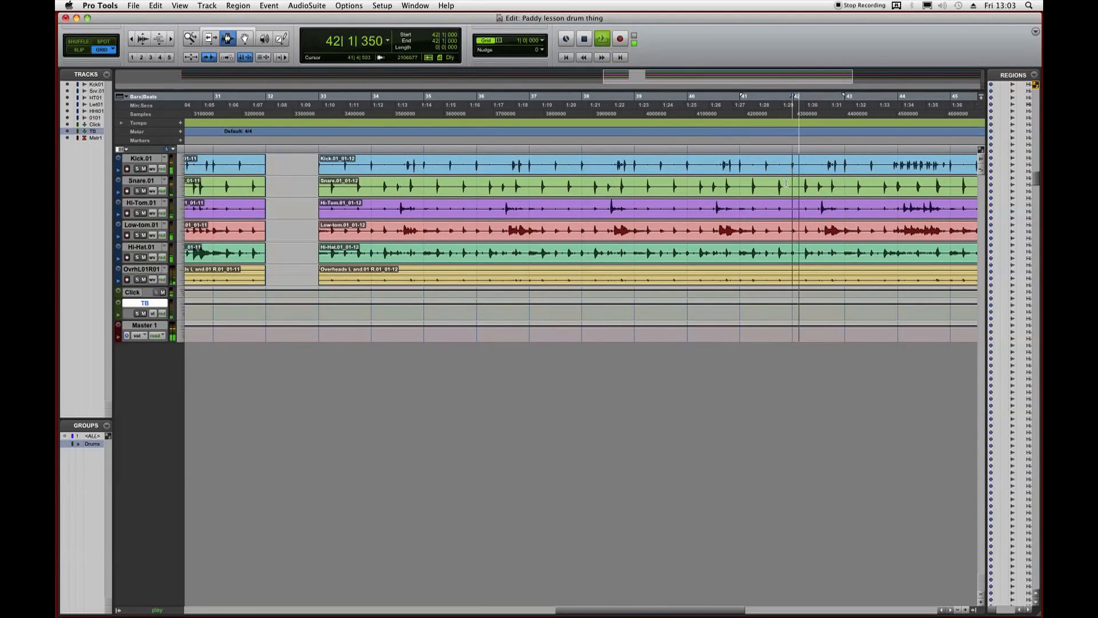
{"action": "left_click_drag", "start_coordinate": [801, 182], "coordinate": [320, 184]}
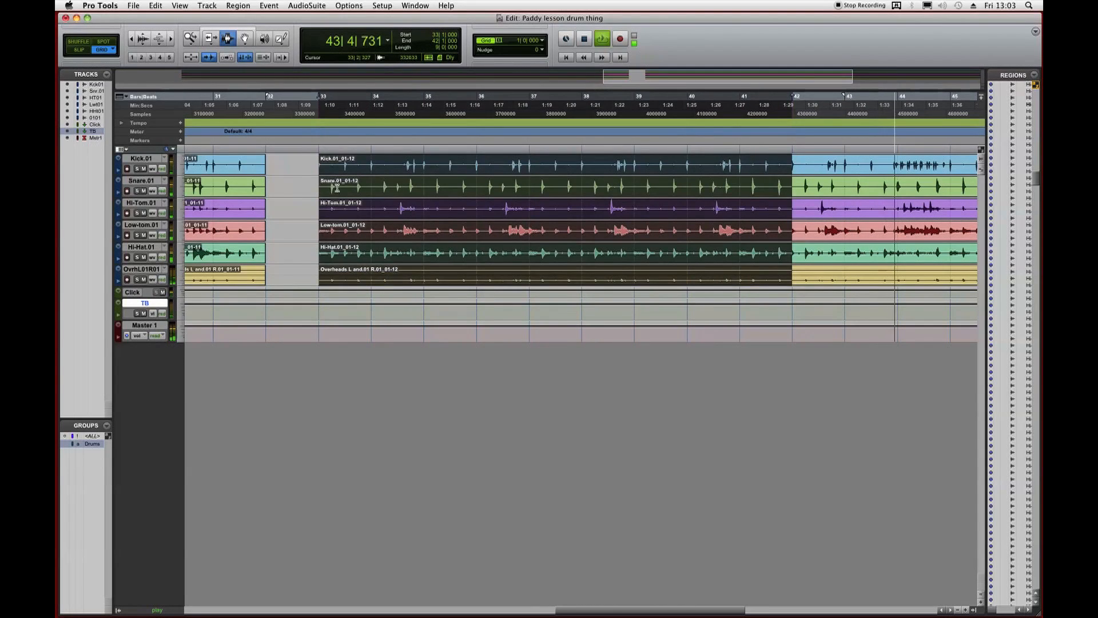
{"action": "key", "text": "Delete"}
{"action": "left_click_drag", "start_coordinate": [827, 201], "coordinate": [306, 183]}
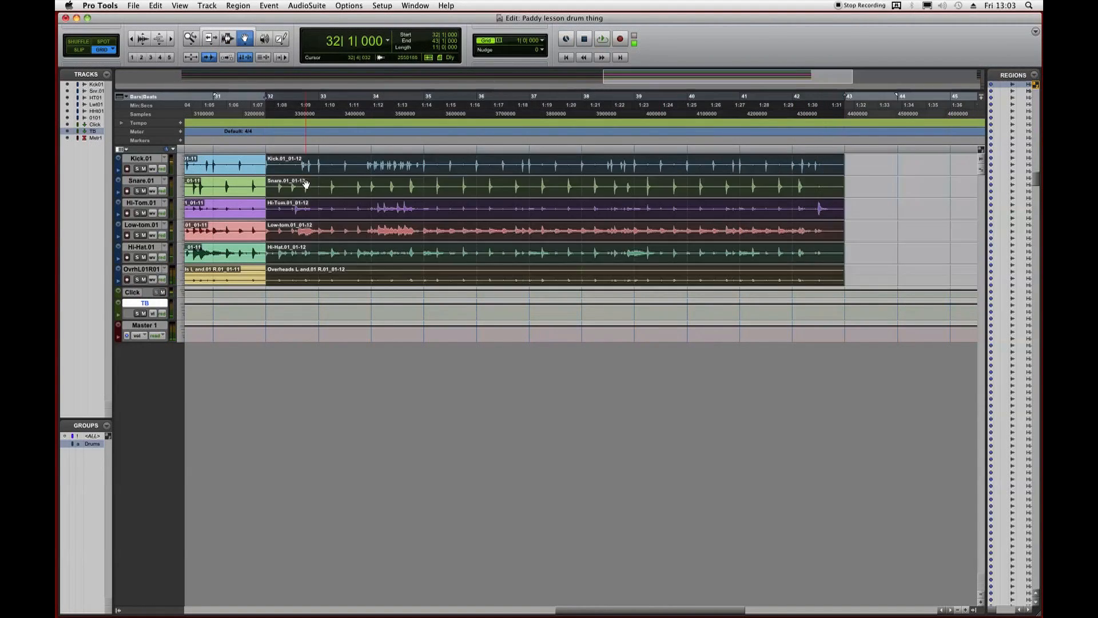
Play the new transition from bar 31 and the ending from bar 35.
{"action": "scroll", "coordinate": [332, 179], "scroll_direction": "left", "scroll_amount": 3}
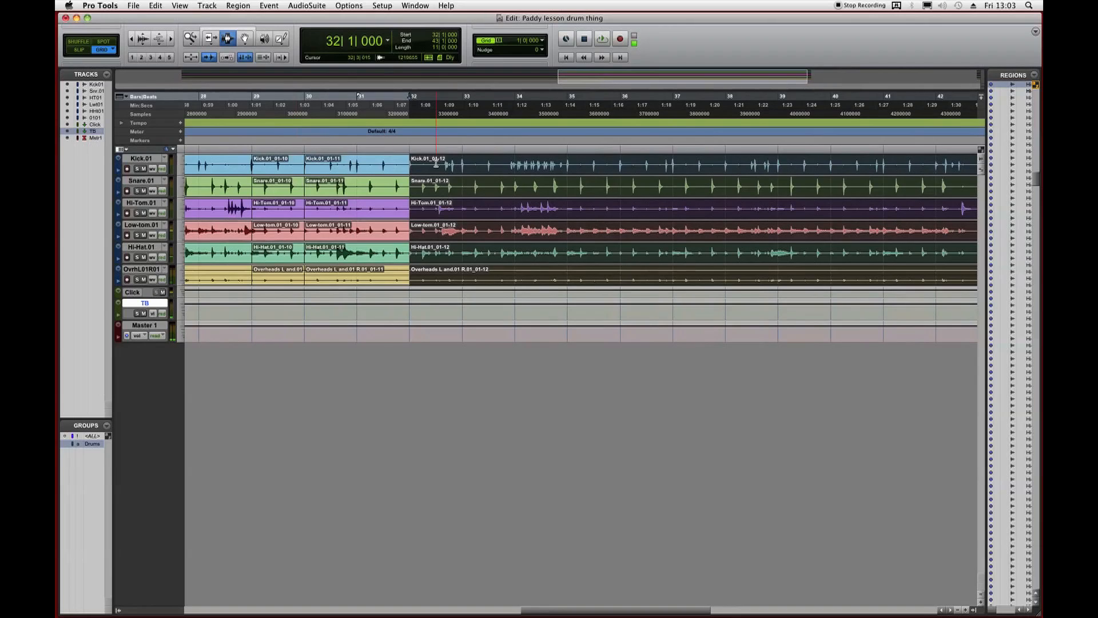
{"action": "left_click", "coordinate": [357, 174]}
{"action": "key", "text": "space"}
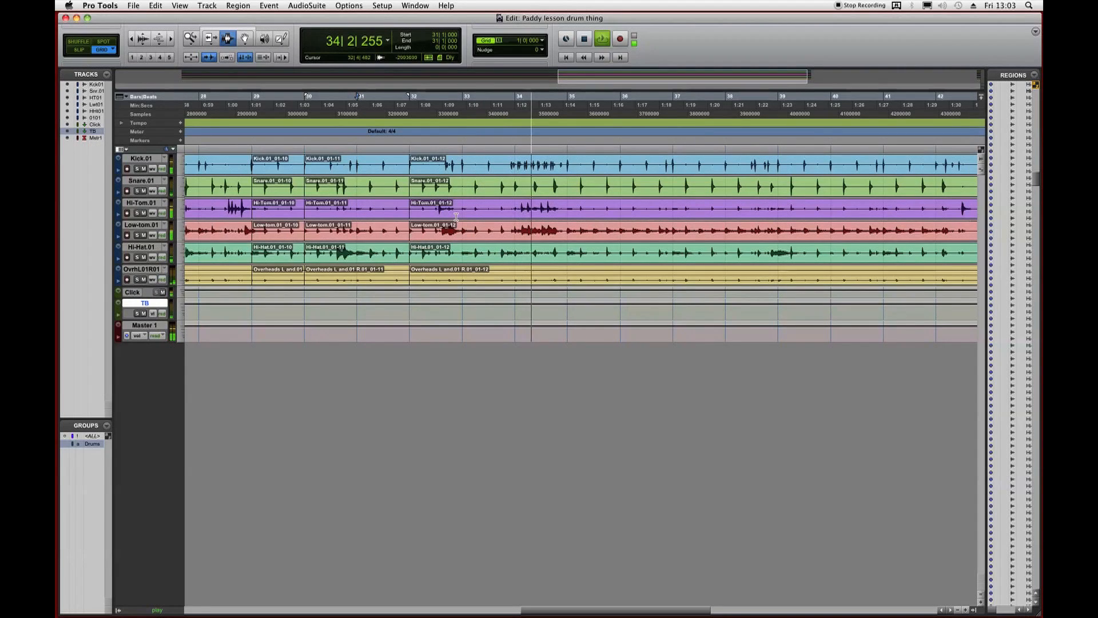
{"action": "left_click", "coordinate": [573, 184]}
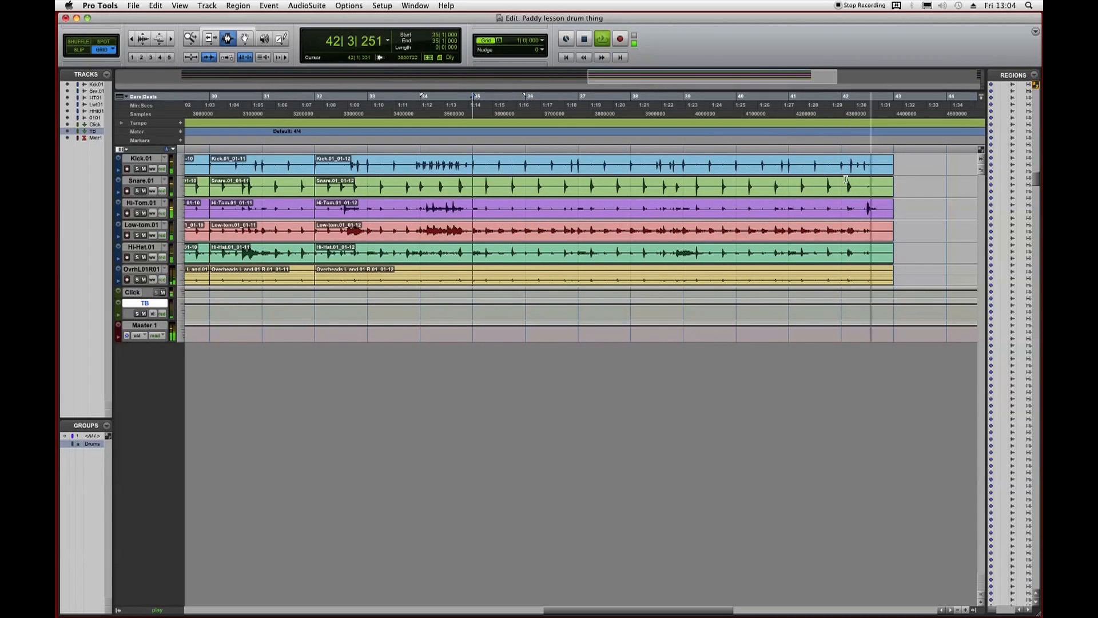
{"action": "key", "text": "space"}
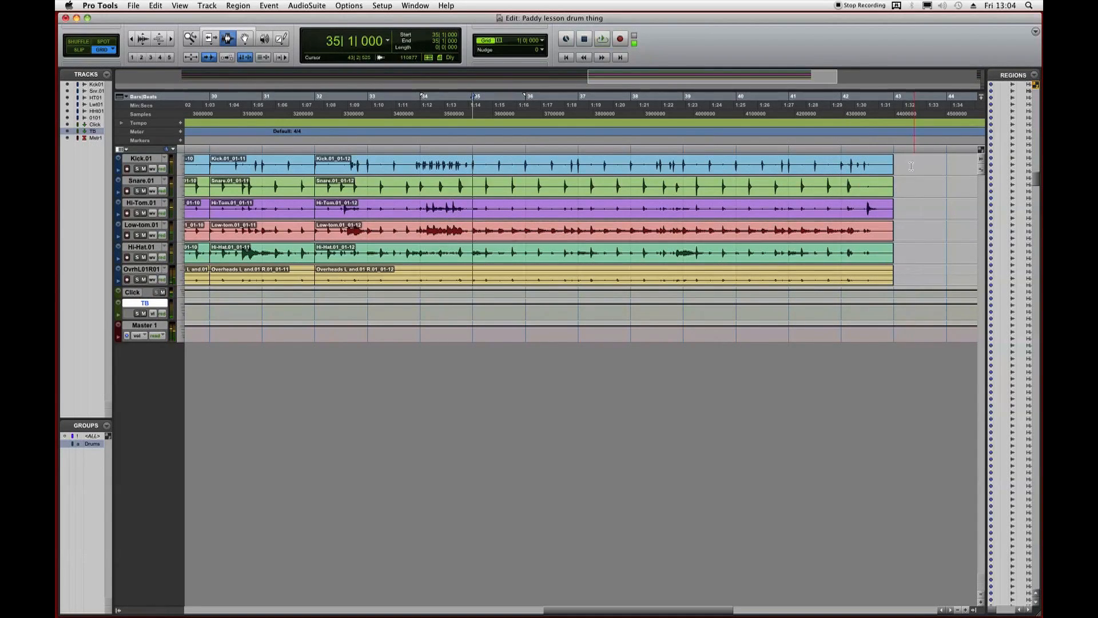
Select all drum regions from bar 5 onwards and consolidate them into one continuous region per track.
{"action": "key", "text": "Return"}
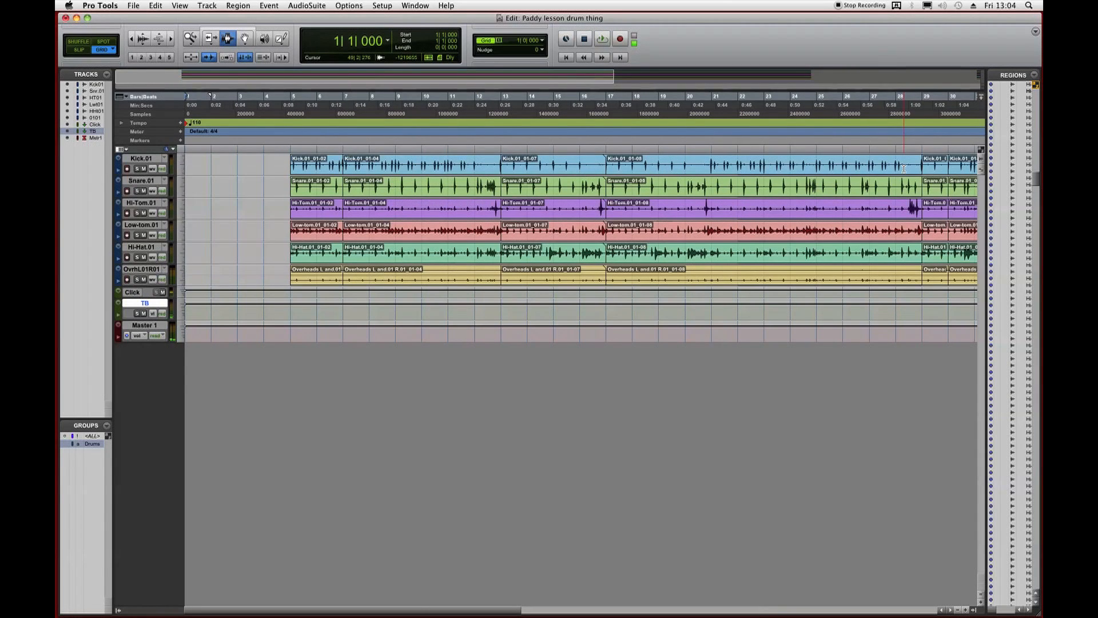
{"action": "triple_click", "coordinate": [466, 193]}
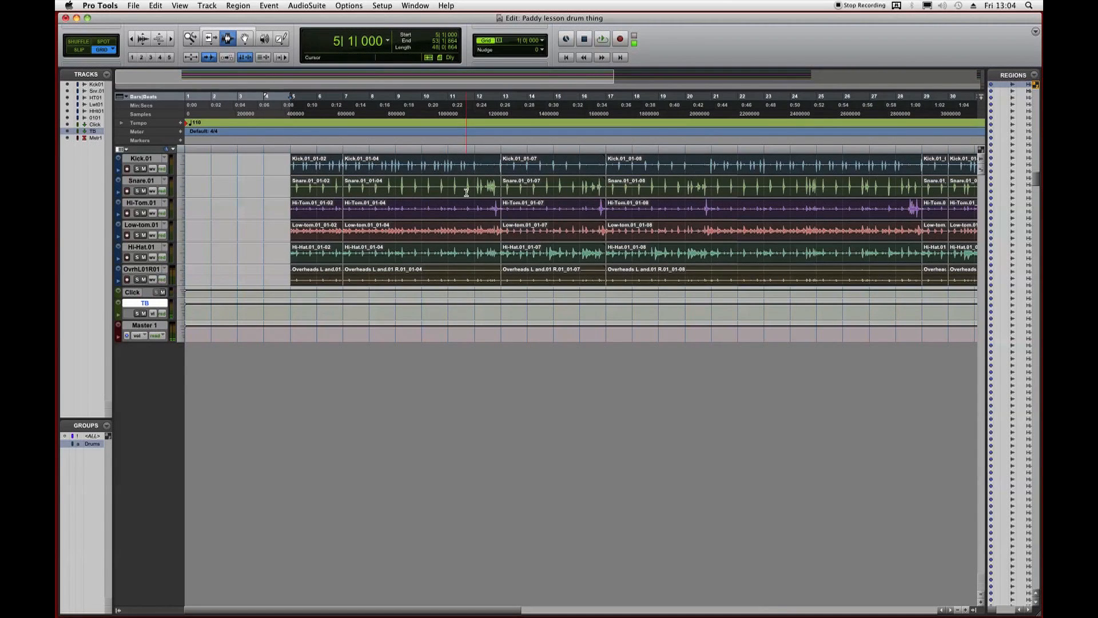
{"action": "key", "text": "super+d"}
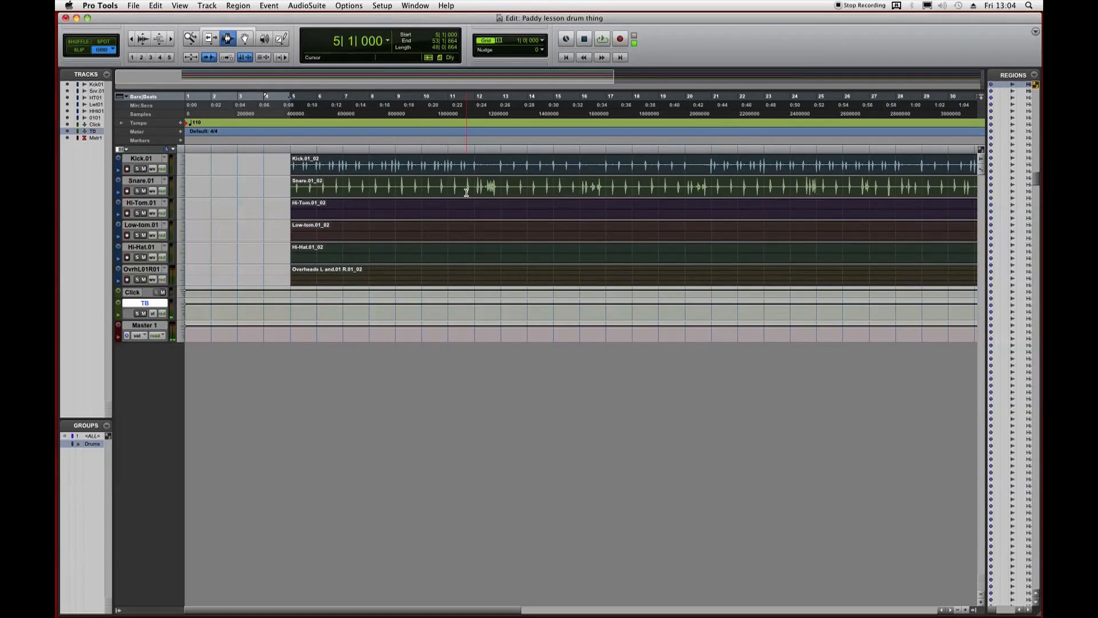
{"action": "key", "text": "super+bracketleft"}
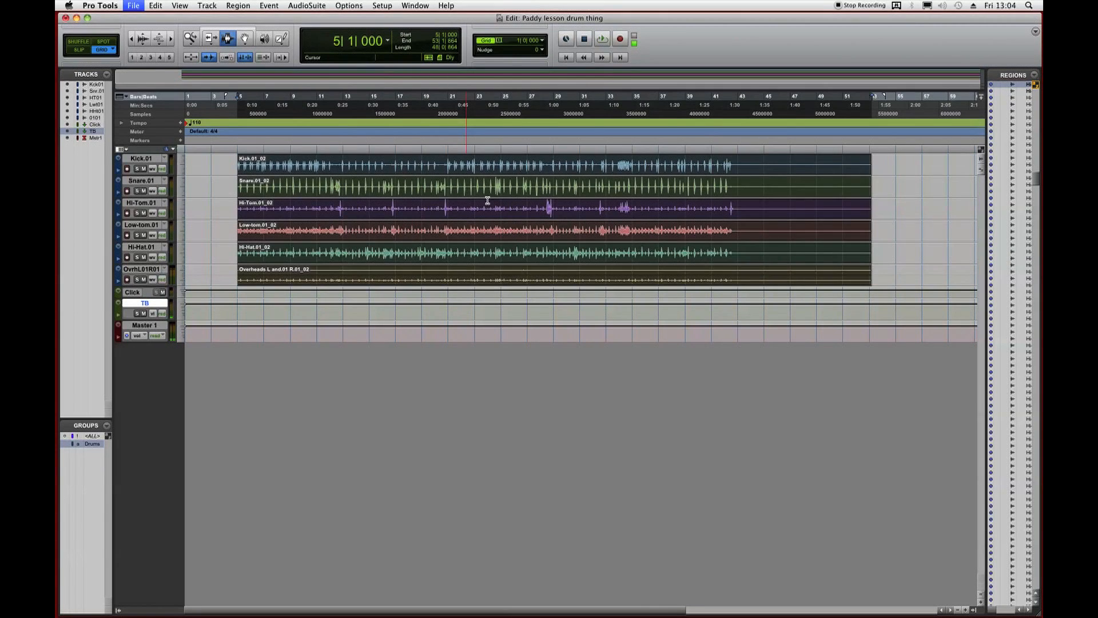
Set the drum tracks to large height to inspect the consolidated regions, and save the session.
{"action": "left_click", "coordinate": [304, 276]}
{"action": "key", "text": "super+bracketright"}
{"action": "key", "text": "super+bracketright"}
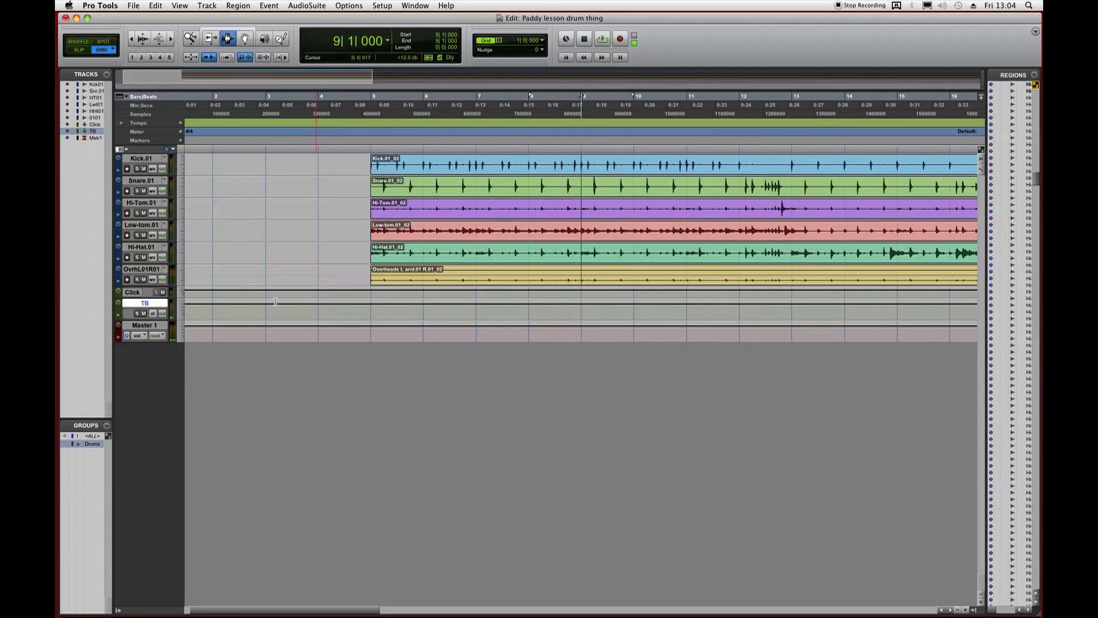
{"action": "right_click", "coordinate": [118, 250]}
{"action": "mouse_move", "coordinate": [137, 255]}
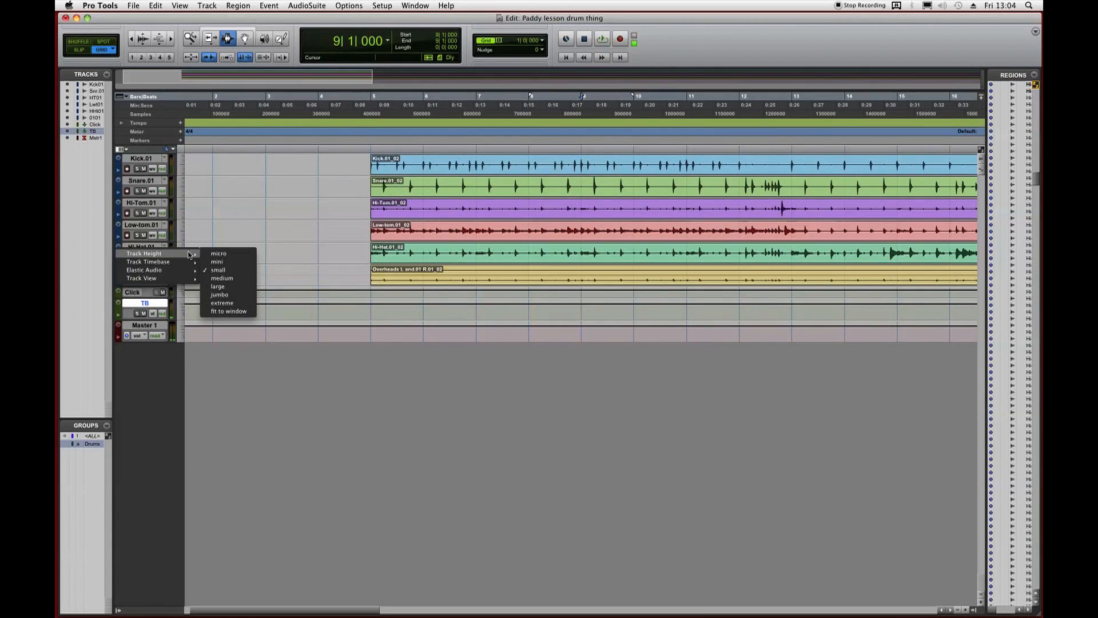
{"action": "left_click", "coordinate": [211, 291]}
{"action": "scroll", "coordinate": [461, 429], "scroll_direction": "down", "scroll_amount": 3}
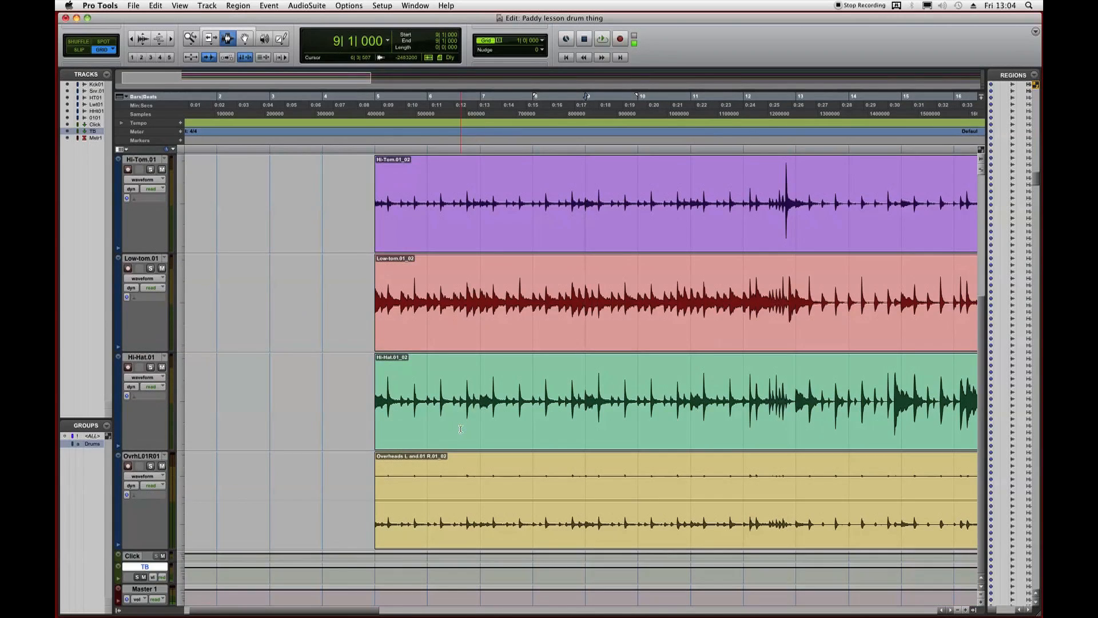
{"action": "scroll", "coordinate": [493, 517], "scroll_direction": "right", "scroll_amount": 10}
{"action": "key", "text": "super+["}
{"action": "key", "text": "super+["}
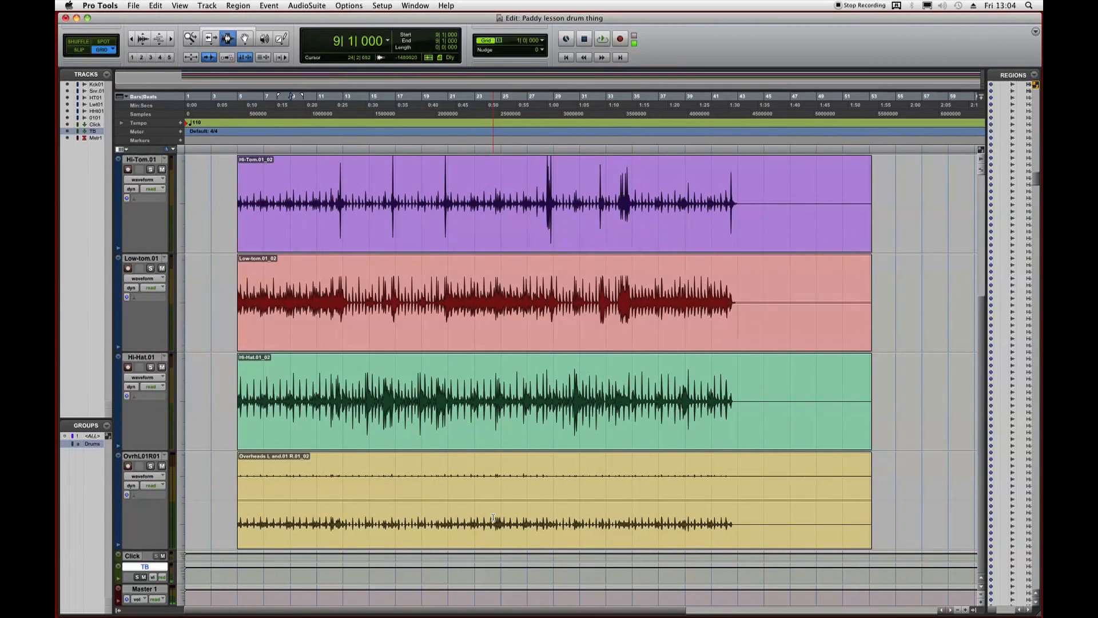
{"action": "key", "text": "super+s"}
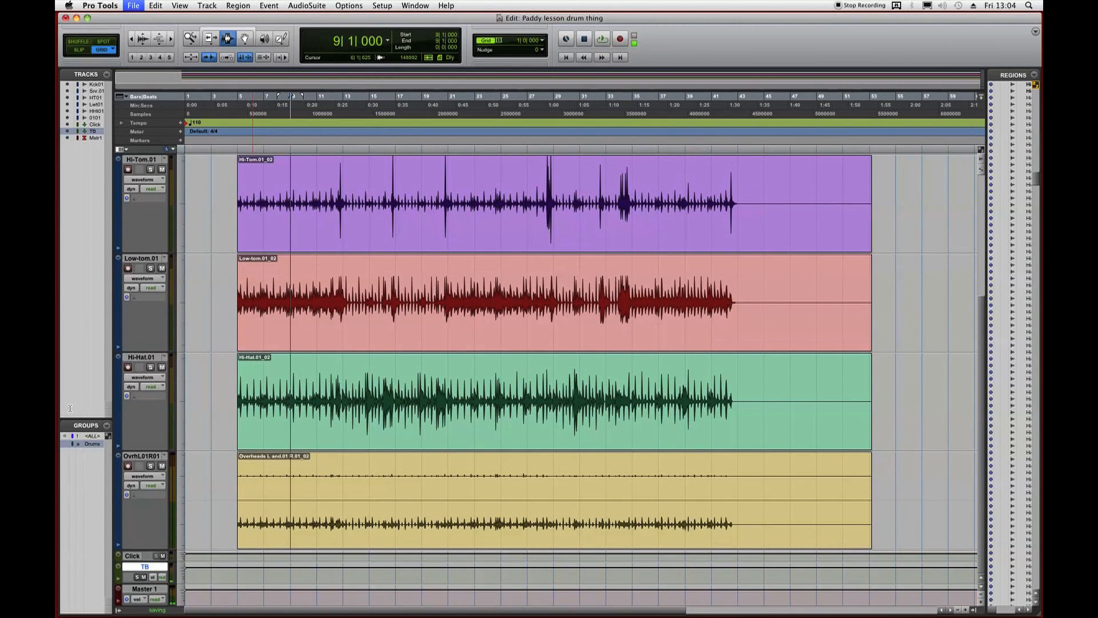
Add two mono audio tracks below Hi-Hat.01 and split the stereo overheads region onto them.
{"action": "left_click", "coordinate": [263, 487]}
{"action": "left_click", "coordinate": [270, 488]}
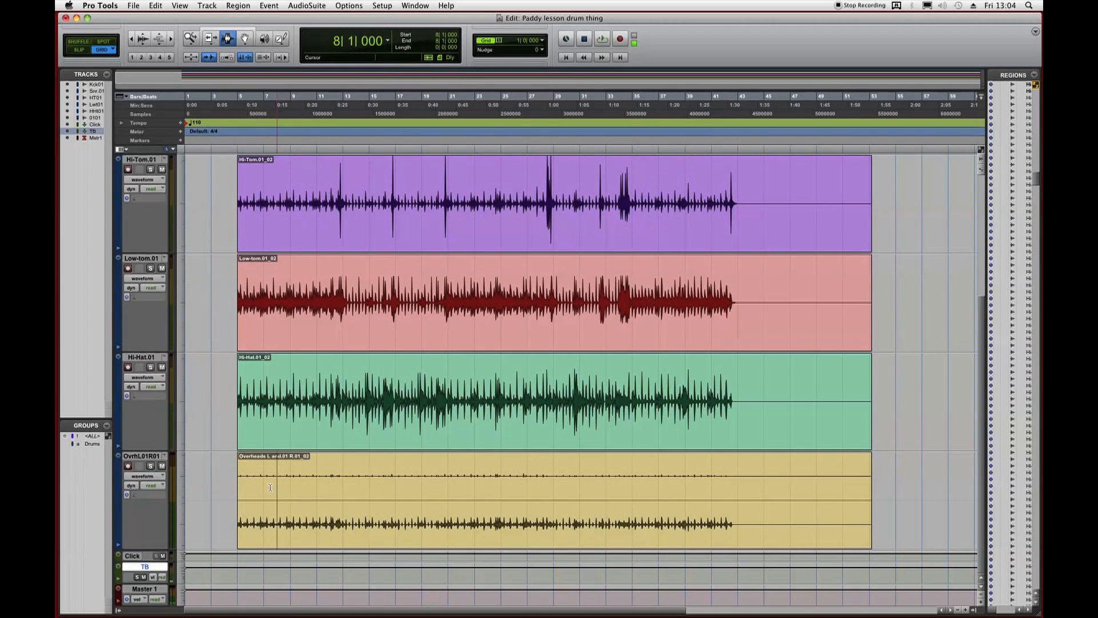
{"action": "left_click", "coordinate": [135, 457]}
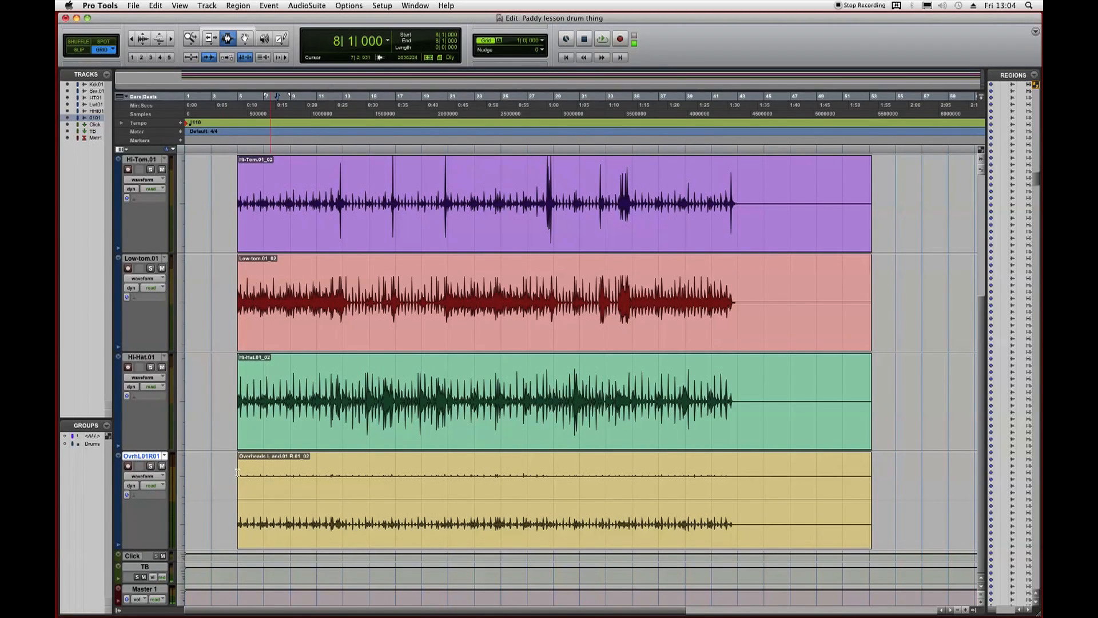
{"action": "left_click", "coordinate": [142, 358]}
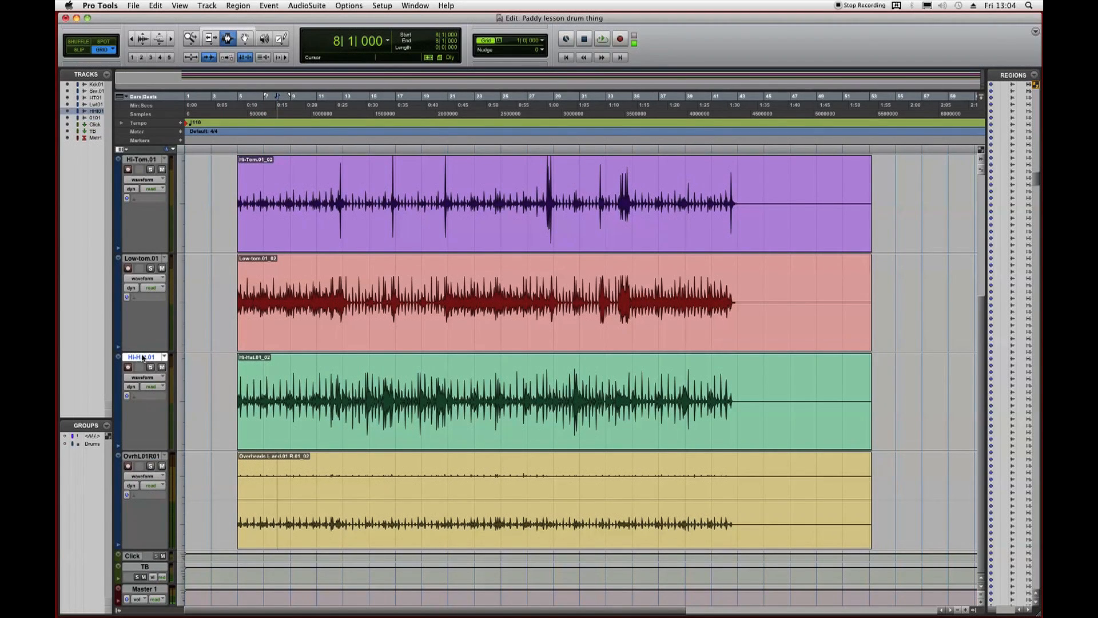
{"action": "key", "text": "shift+super+n"}
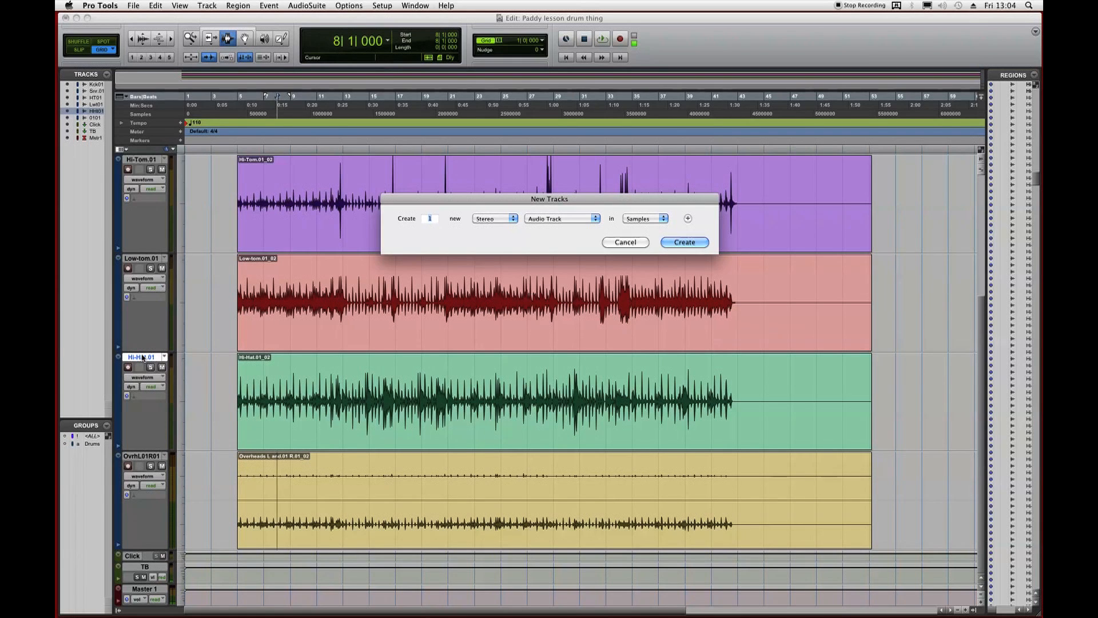
{"action": "type", "text": "2"}
{"action": "key", "text": "Return"}
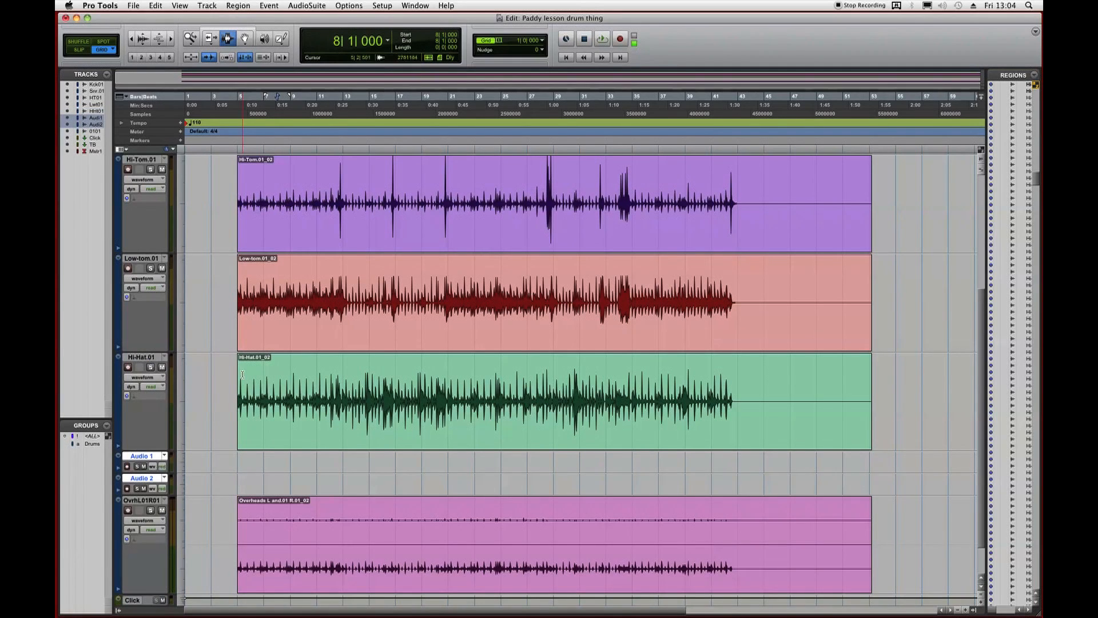
{"action": "key", "text": "F8"}
{"action": "left_click_drag", "start_coordinate": [307, 535], "coordinate": [302, 471]}
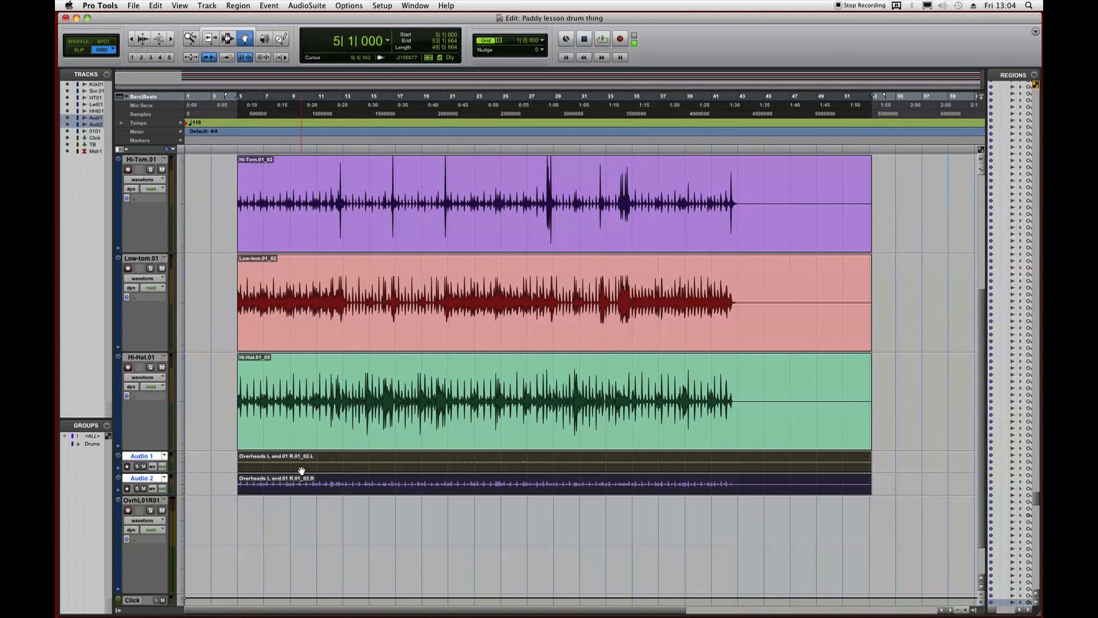
Raise the level of the left overhead region on Audio 1 with the AudioSuite Gain processor.
{"action": "key", "text": "F7"}
{"action": "left_click", "coordinate": [294, 491]}
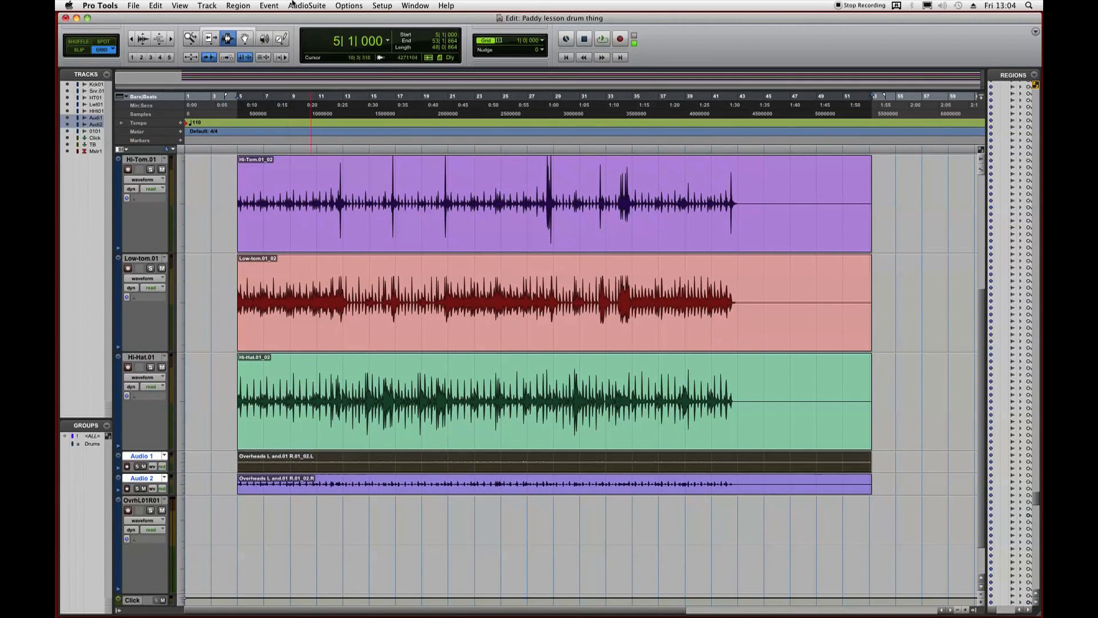
{"action": "left_click", "coordinate": [269, 5]}
{"action": "mouse_move", "coordinate": [307, 6]}
{"action": "mouse_move", "coordinate": [320, 106]}
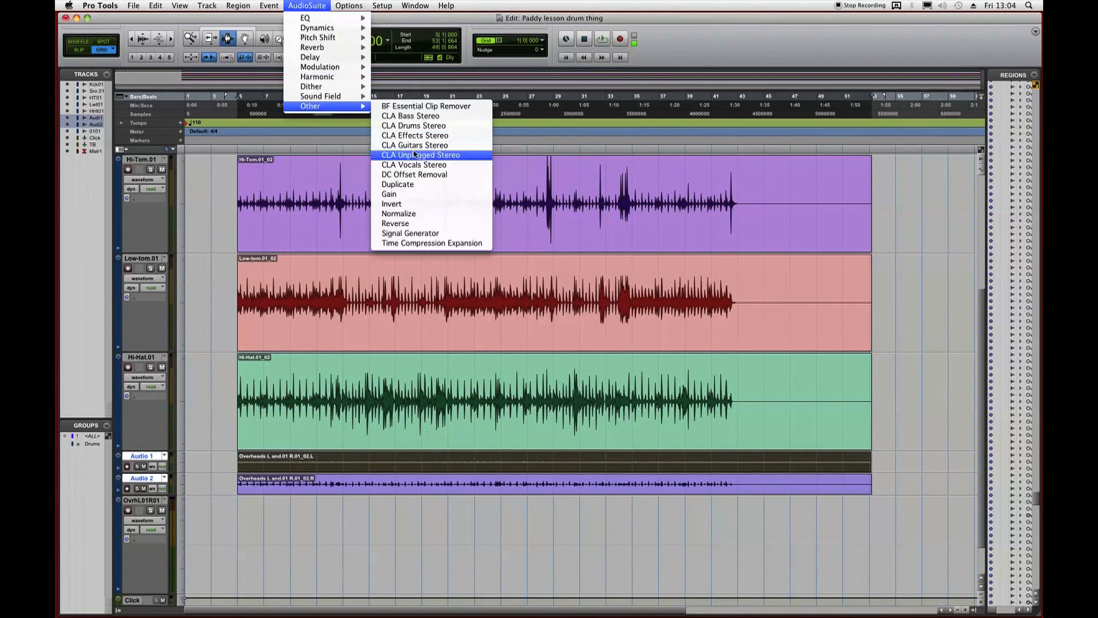
{"action": "left_click", "coordinate": [417, 195]}
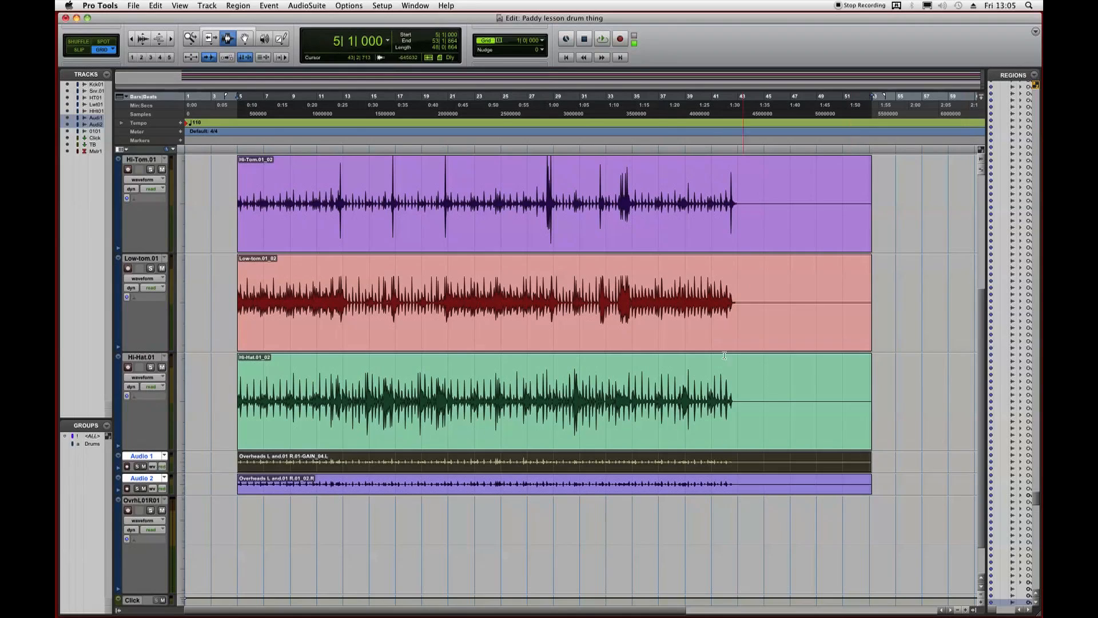
Move both overhead regions back onto the stereo overheads track and delete the empty tracks Audio 1 and Audio 2.
{"action": "key", "text": "F8"}
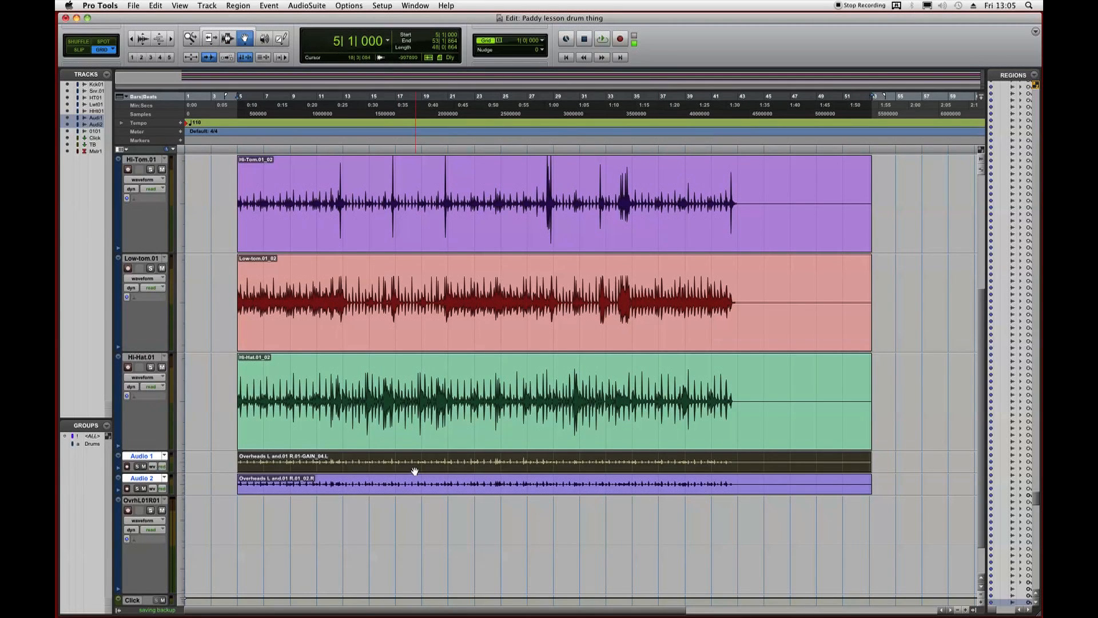
{"action": "left_click", "coordinate": [415, 477], "text": "shift"}
{"action": "left_click_drag", "start_coordinate": [415, 469], "coordinate": [415, 533]}
{"action": "right_click", "coordinate": [141, 458]}
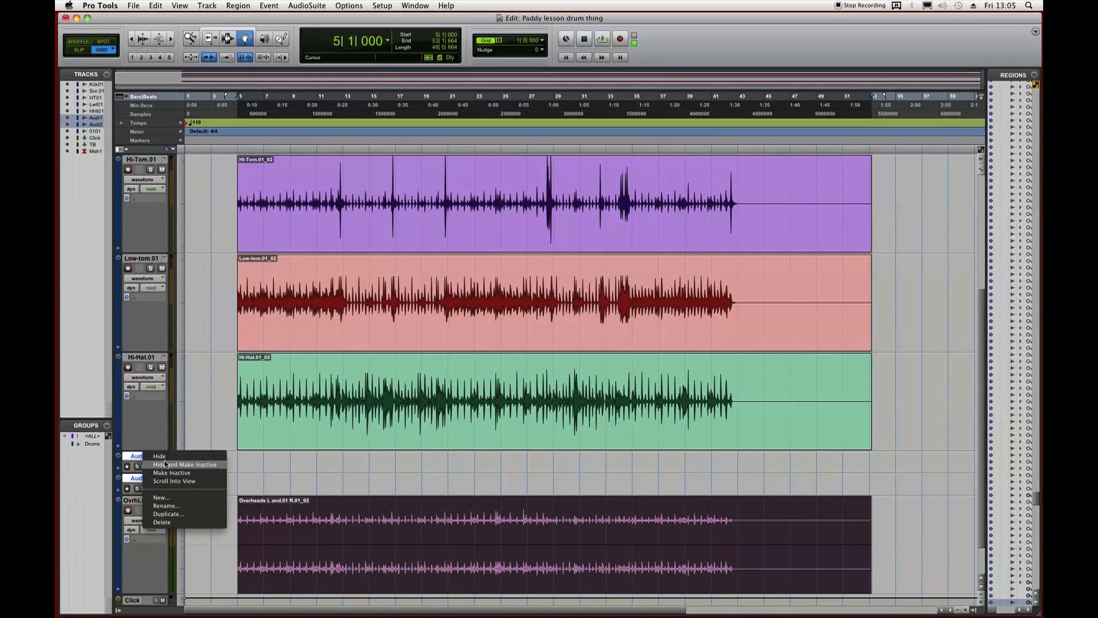
{"action": "left_click", "coordinate": [176, 523]}
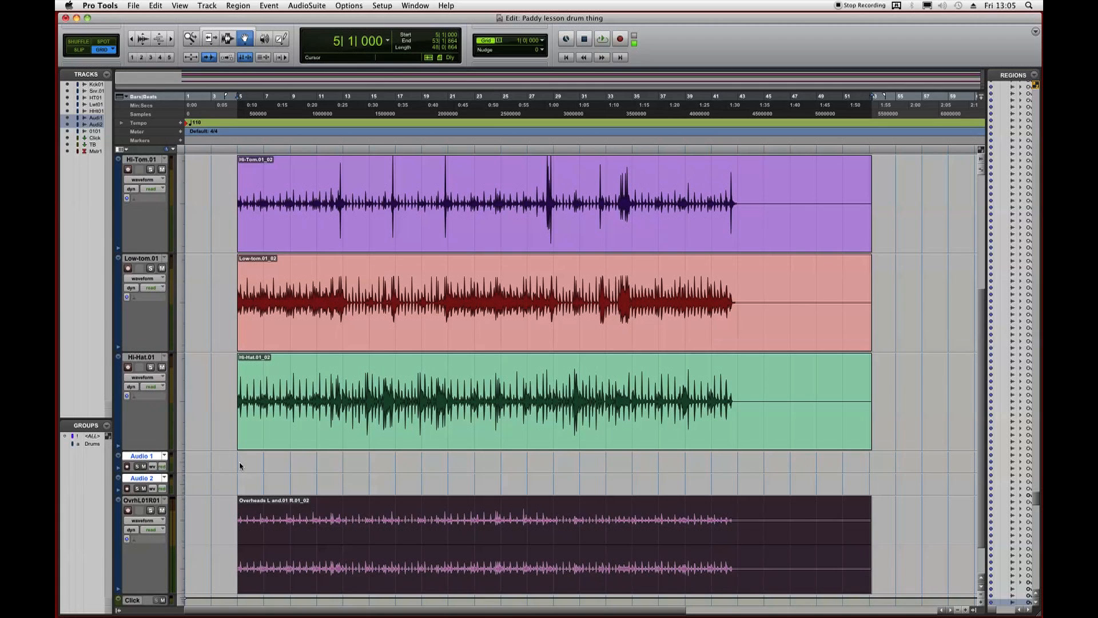
Play the drums from bar 5 and briefly solo the overheads track in the mixer to check its balance.
{"action": "key", "text": "F7"}
{"action": "left_click", "coordinate": [239, 465]}
{"action": "key", "text": "space"}
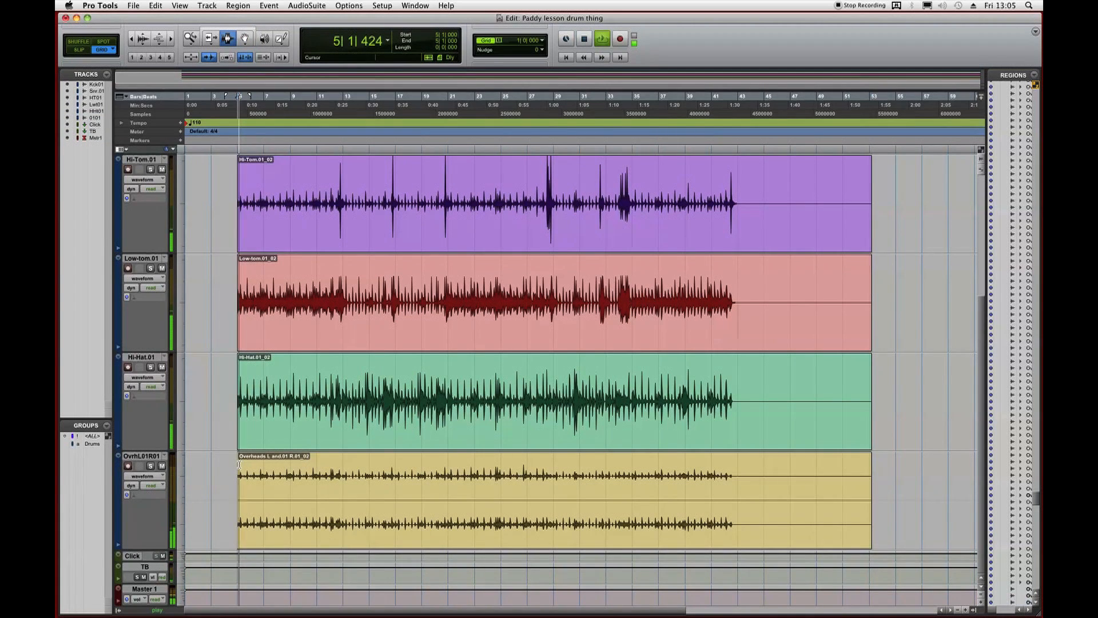
{"action": "key", "text": "super+equal"}
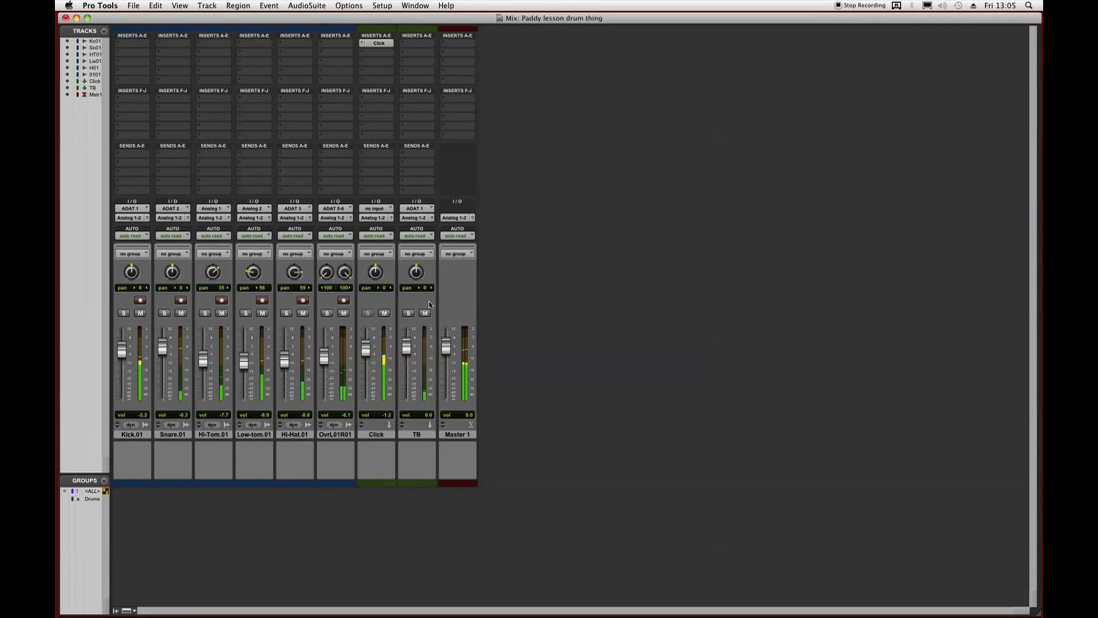
{"action": "left_click", "coordinate": [327, 313]}
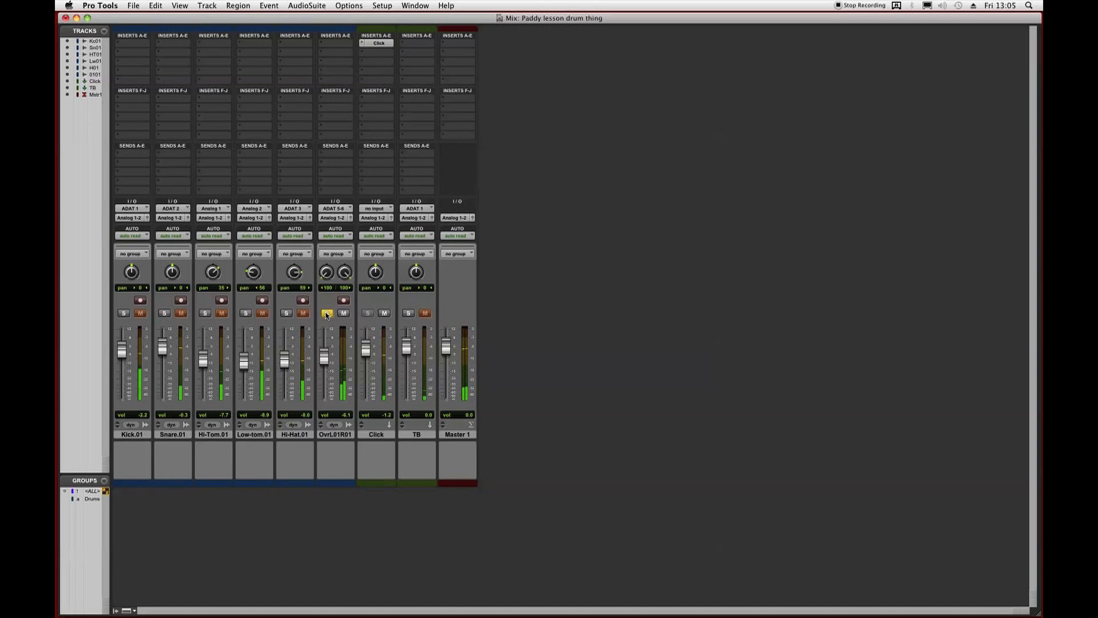
{"action": "left_click", "coordinate": [326, 312]}
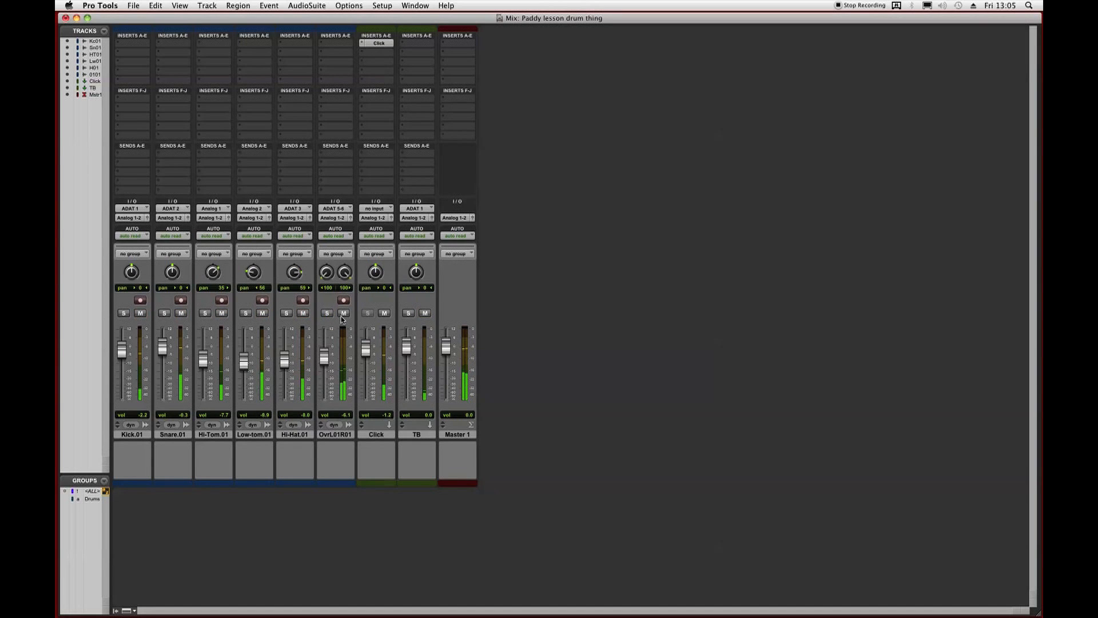
{"action": "key", "text": "super+equal"}
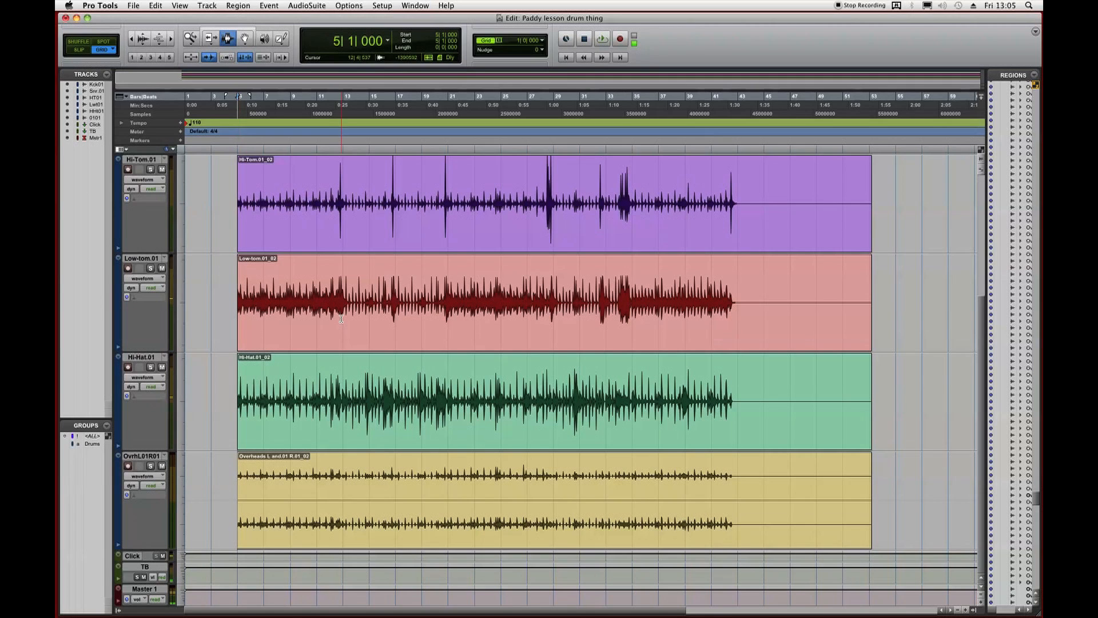
Set all tracks back to small height and save the session.
{"action": "left_click", "coordinate": [119, 357], "text": "alt"}
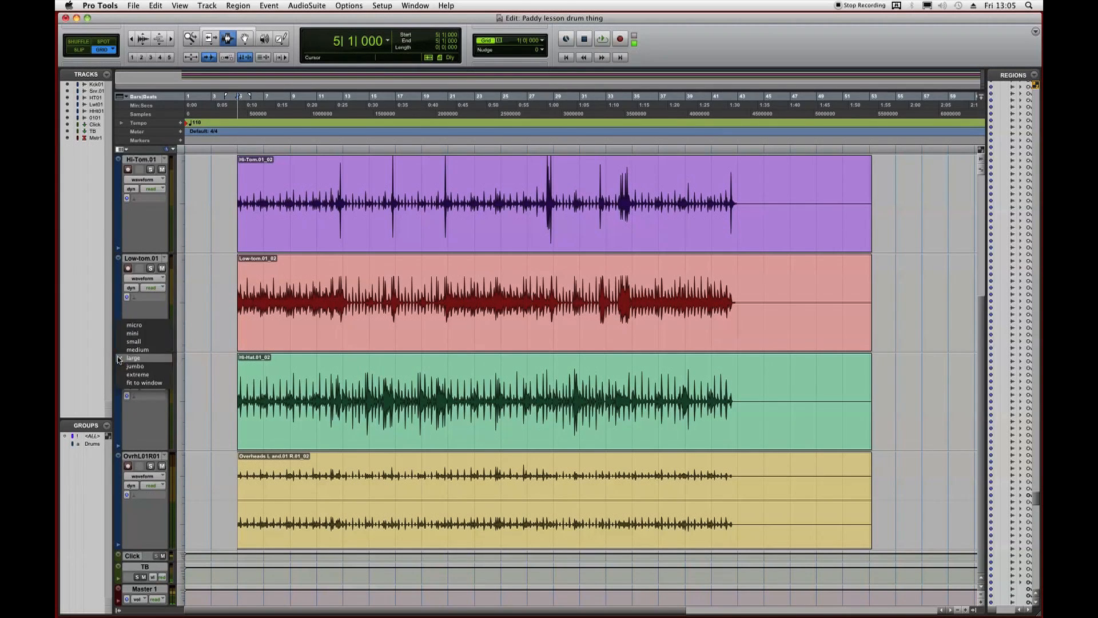
{"action": "left_click", "coordinate": [133, 341], "text": "alt"}
{"action": "key", "text": "super+s"}
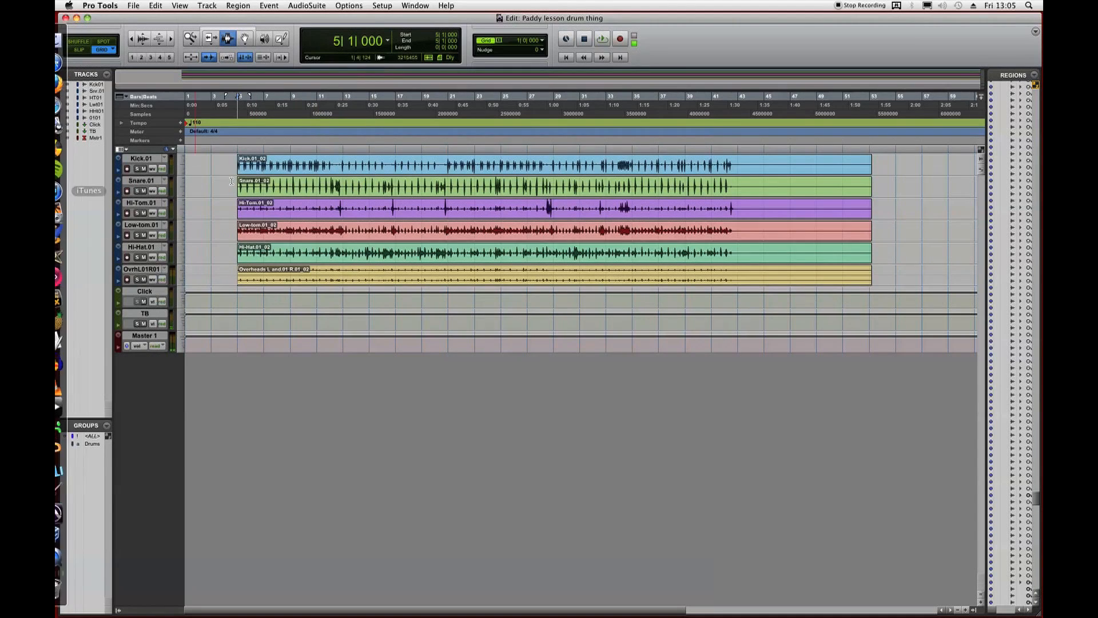
Insert the Trigger (mono/stereo) plug-in in the first insert slot of the Kick.01 track.
{"action": "key", "text": "super+bracketright"}
{"action": "key", "text": "super+bracketright"}
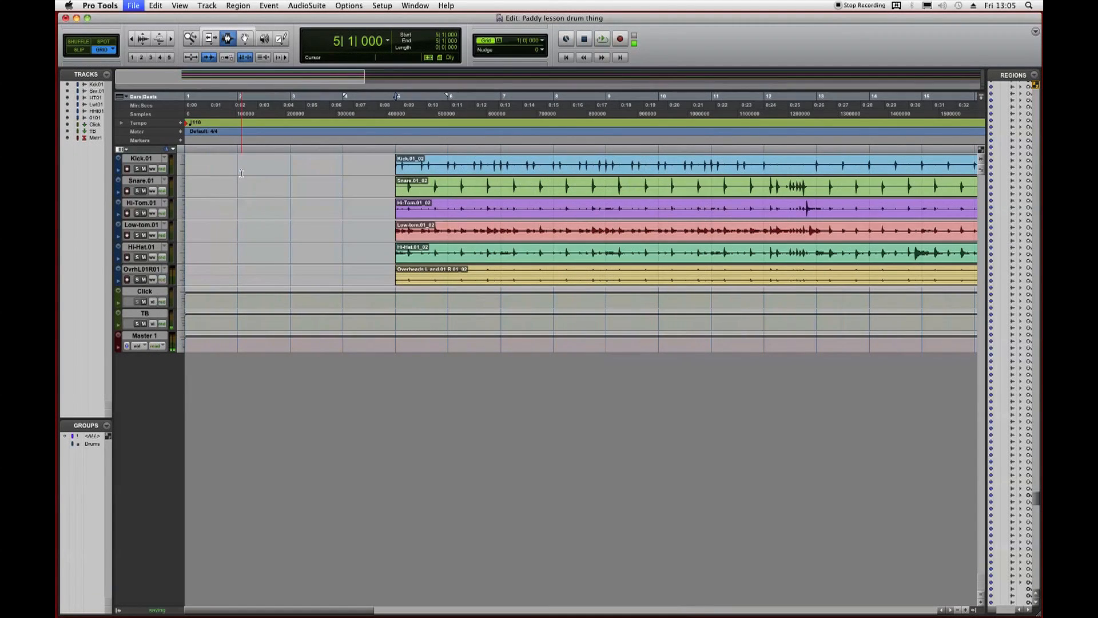
{"action": "left_click", "coordinate": [142, 160]}
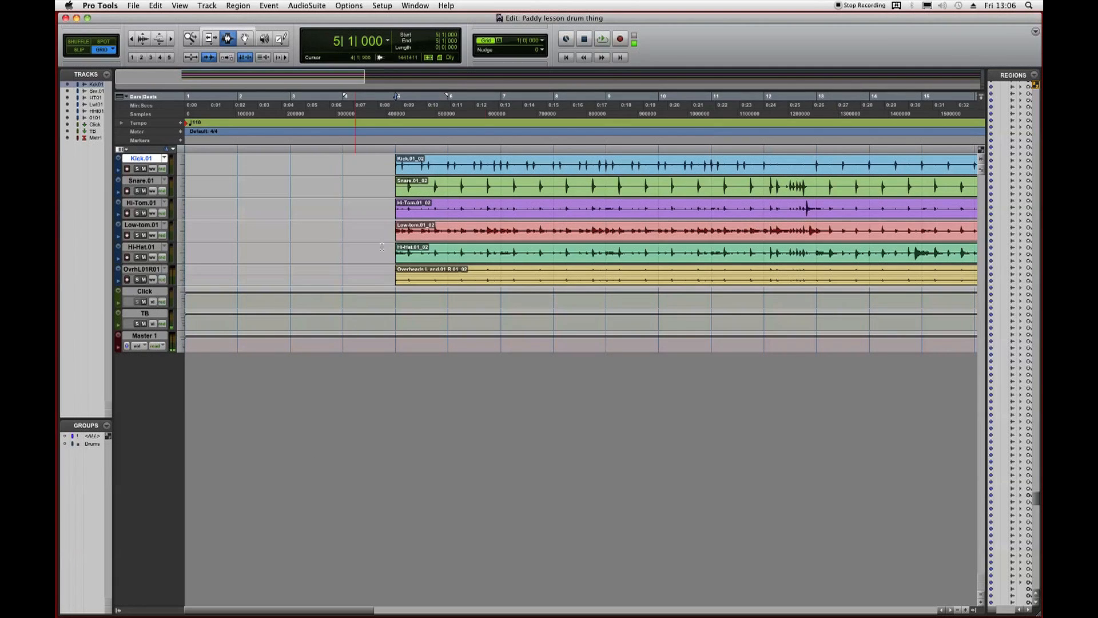
{"action": "key", "text": "super+equal"}
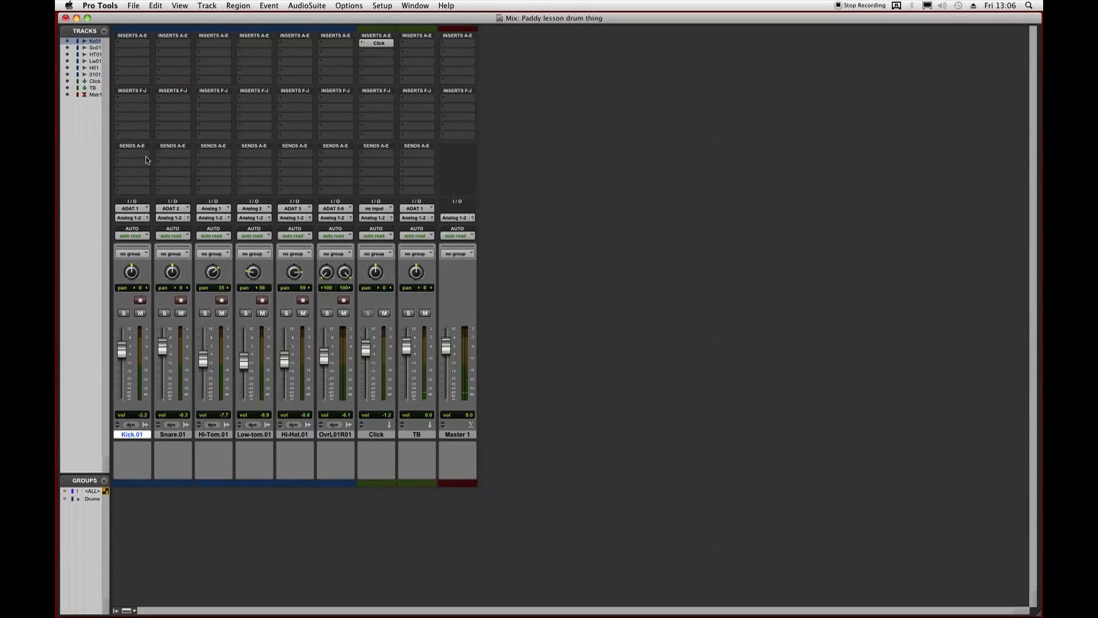
{"action": "left_click", "coordinate": [130, 49]}
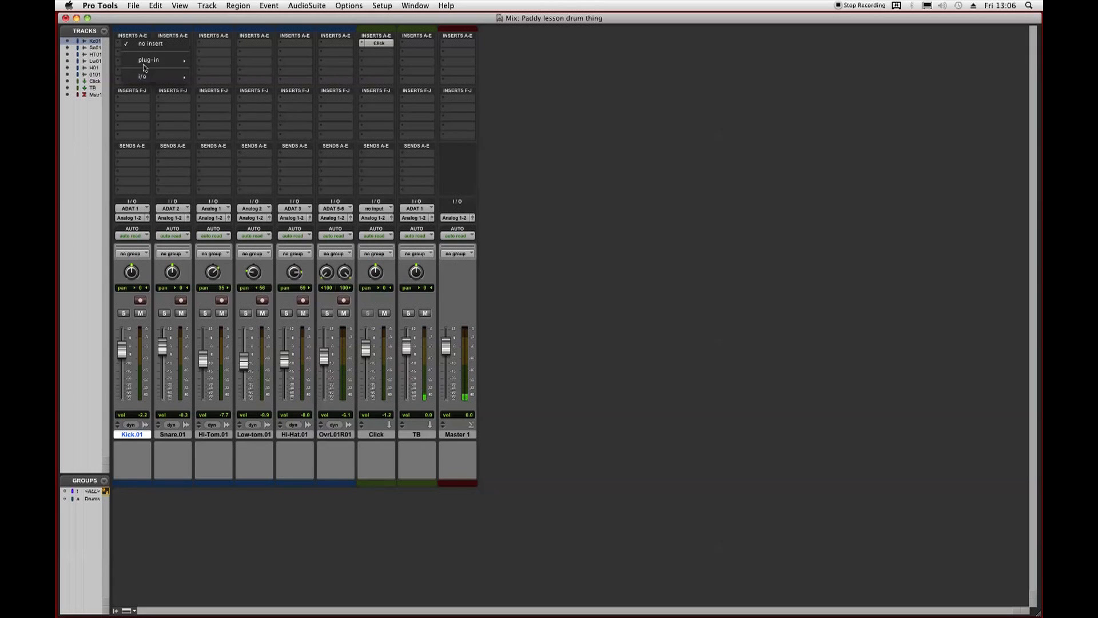
{"action": "mouse_move", "coordinate": [149, 60]}
{"action": "mouse_move", "coordinate": [239, 154]}
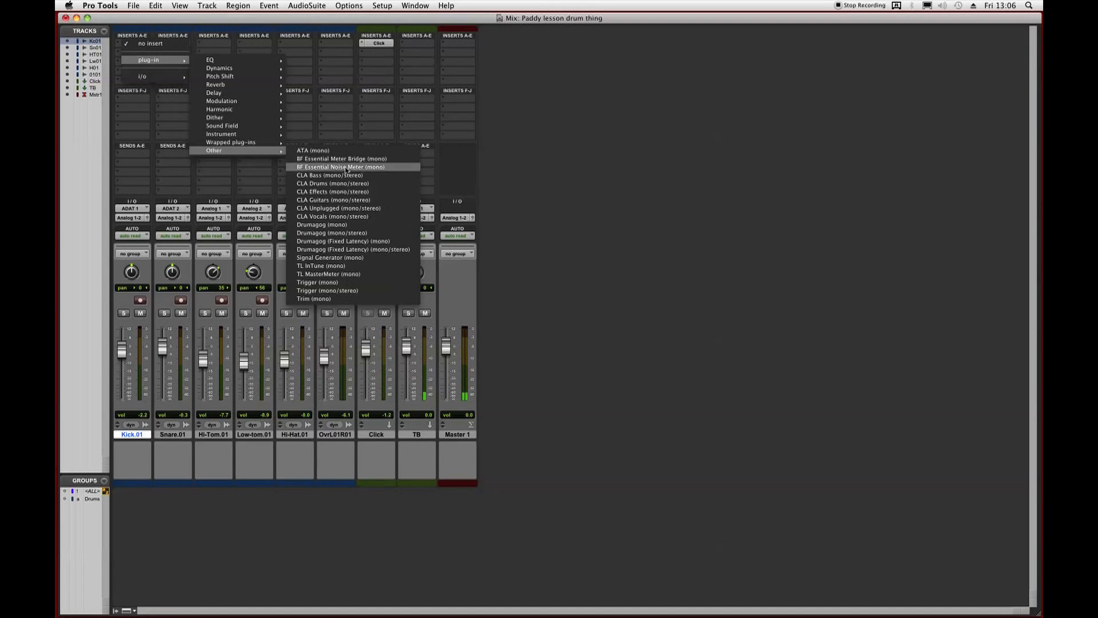
{"action": "left_click", "coordinate": [351, 297]}
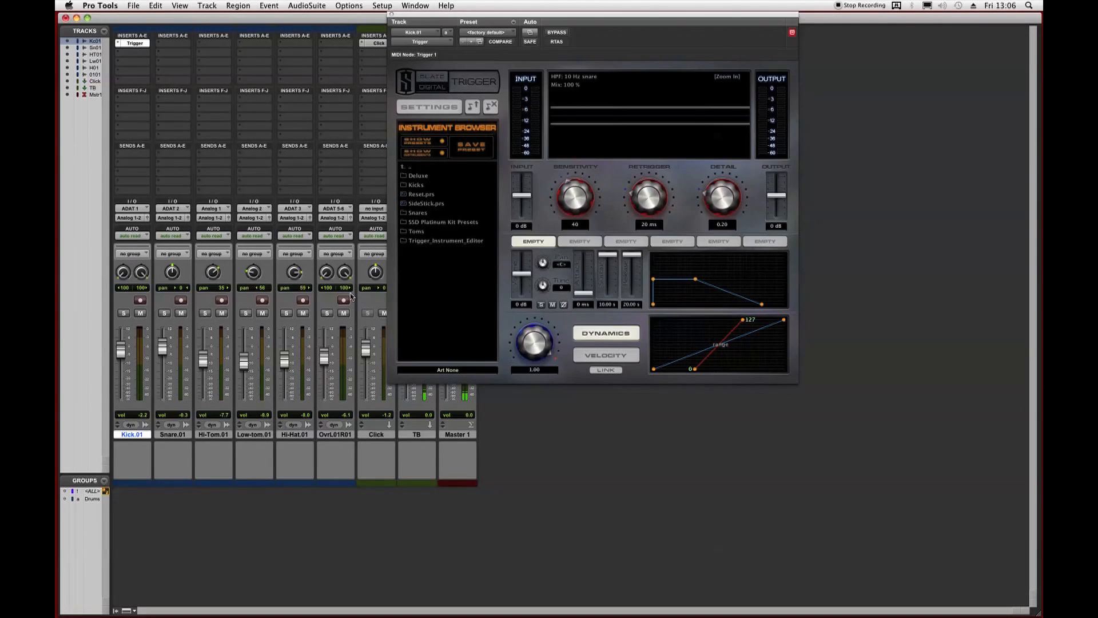
Load the ToneDef Kick.prs preset from the SSD Platinum Kit Presets into Trigger and look through its kick sample slots.
{"action": "left_click", "coordinate": [429, 224]}
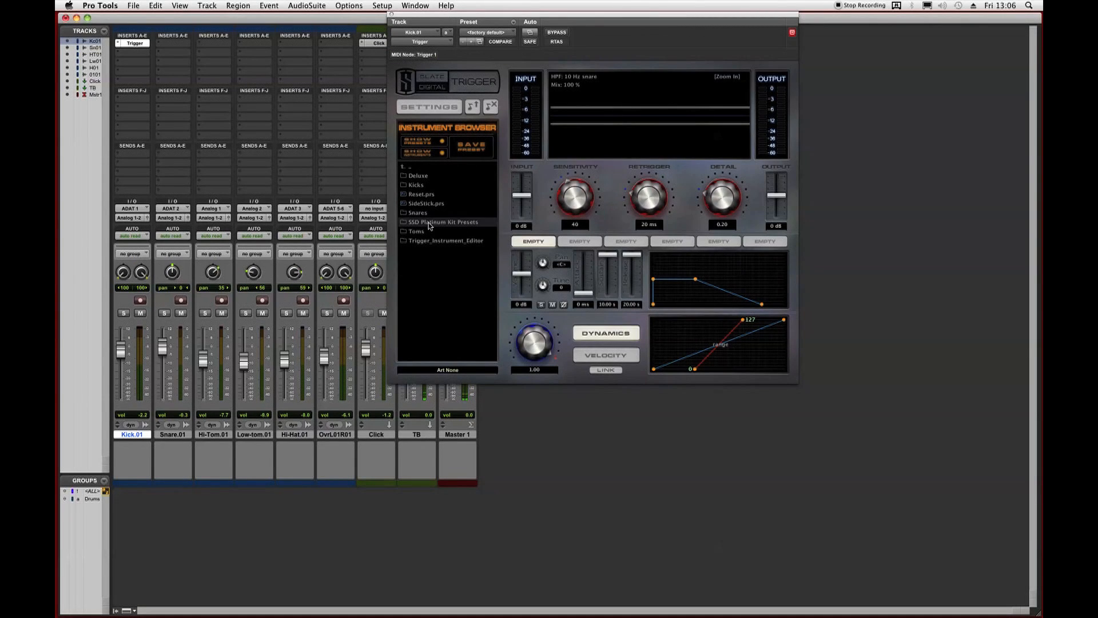
{"action": "double_click", "coordinate": [429, 223]}
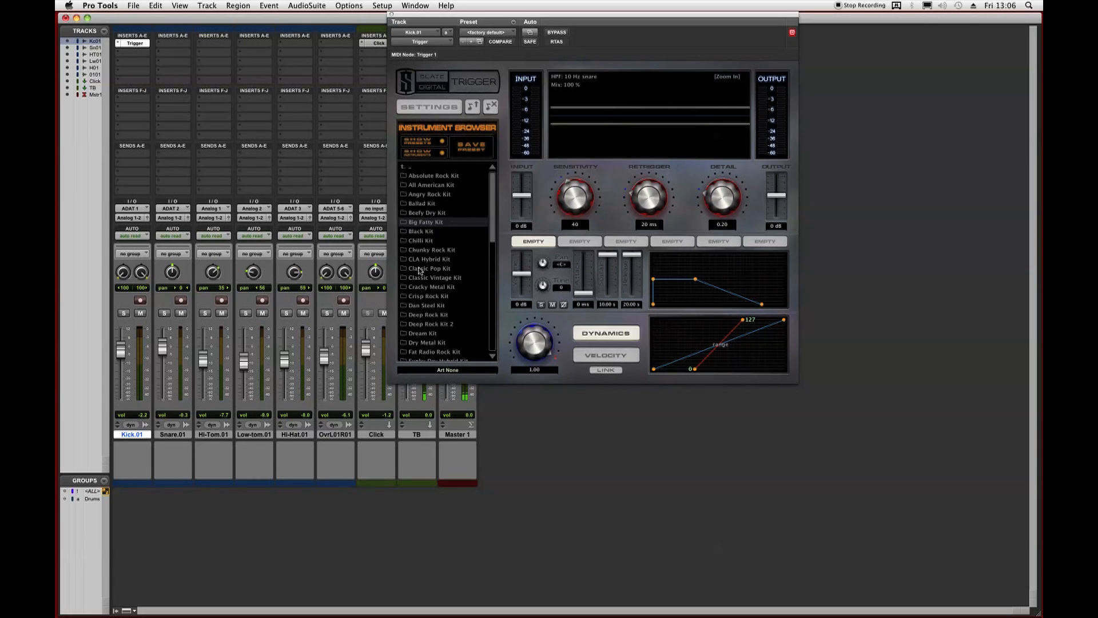
{"action": "scroll", "coordinate": [483, 352], "scroll_direction": "down", "scroll_amount": 10}
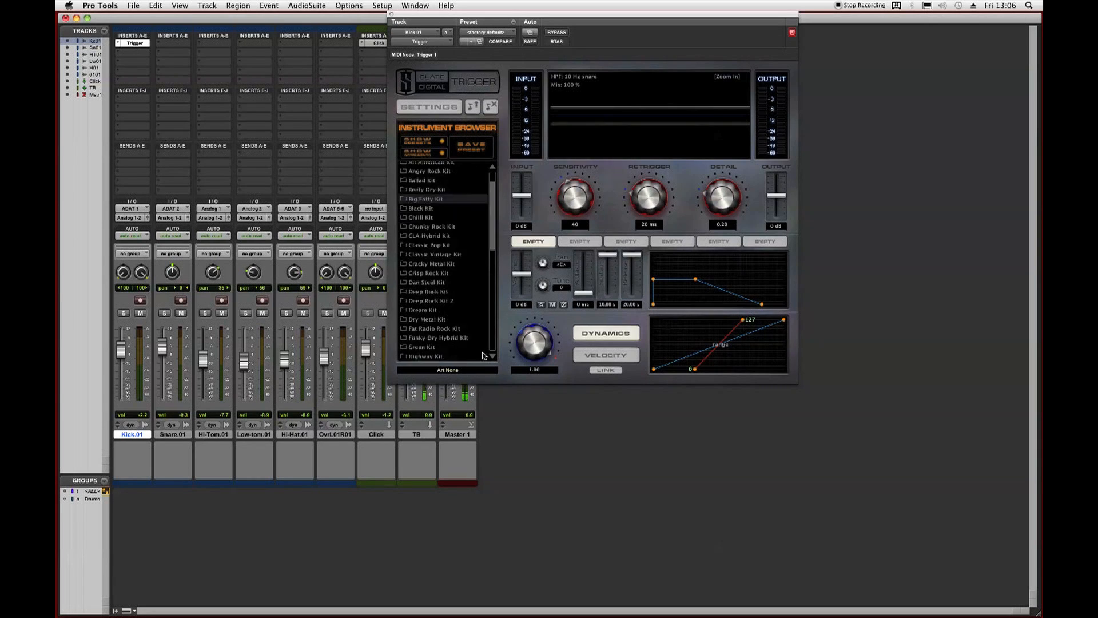
{"action": "double_click", "coordinate": [431, 347]}
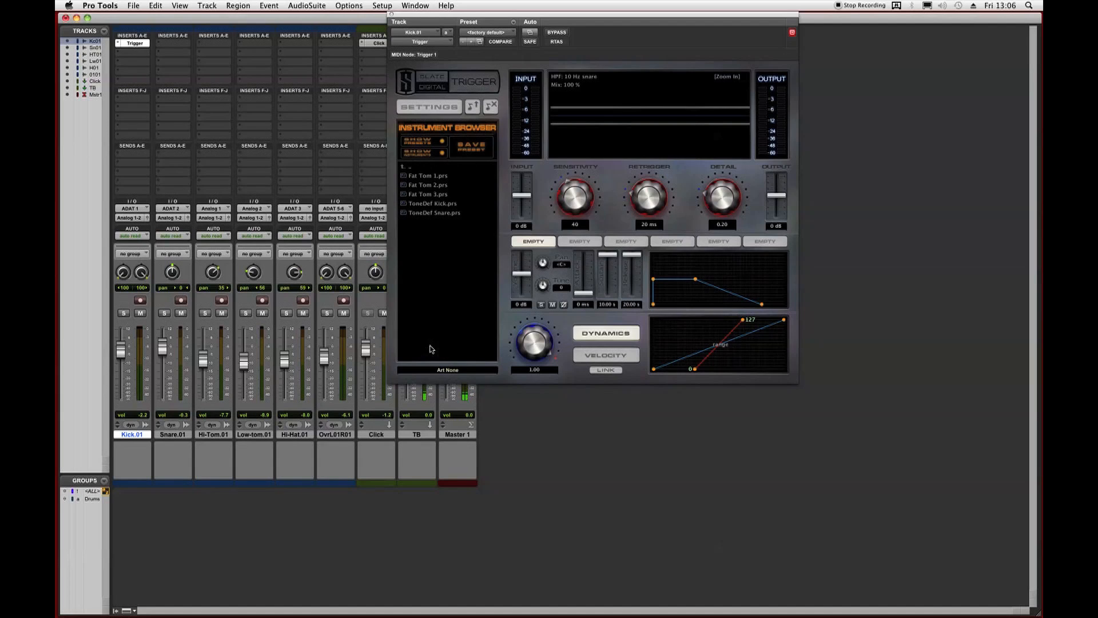
{"action": "left_click", "coordinate": [406, 205]}
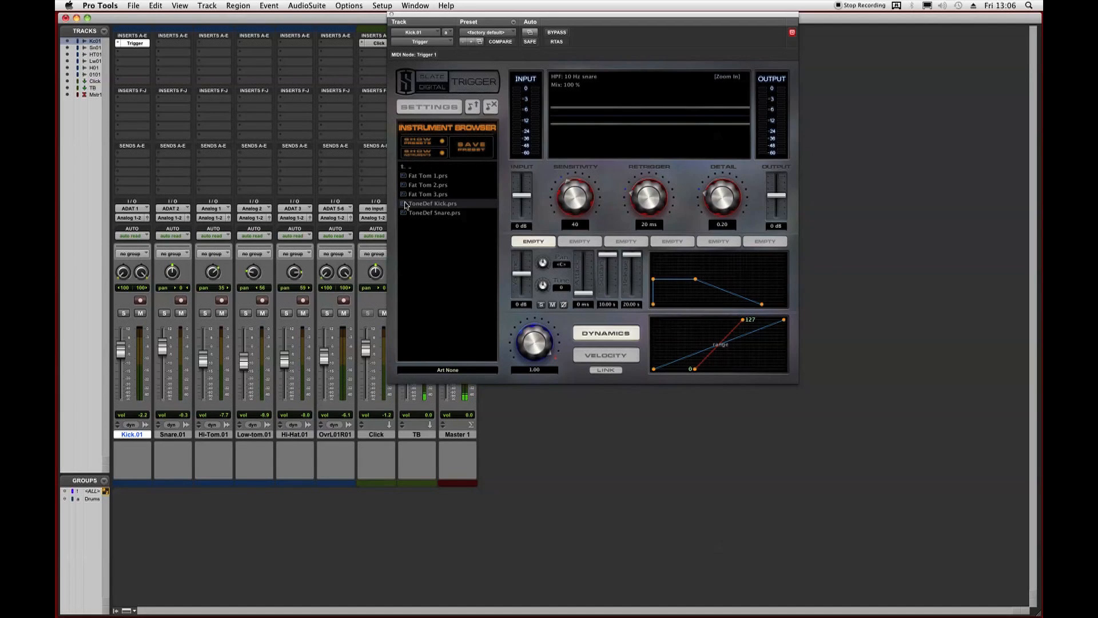
{"action": "double_click", "coordinate": [405, 206]}
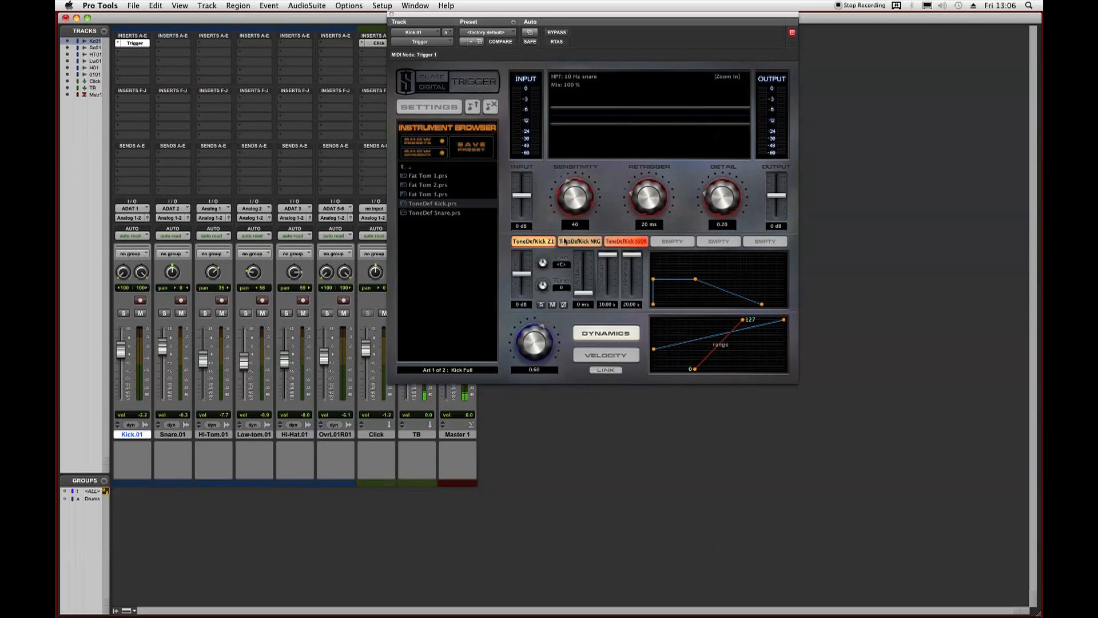
{"action": "left_click", "coordinate": [585, 244]}
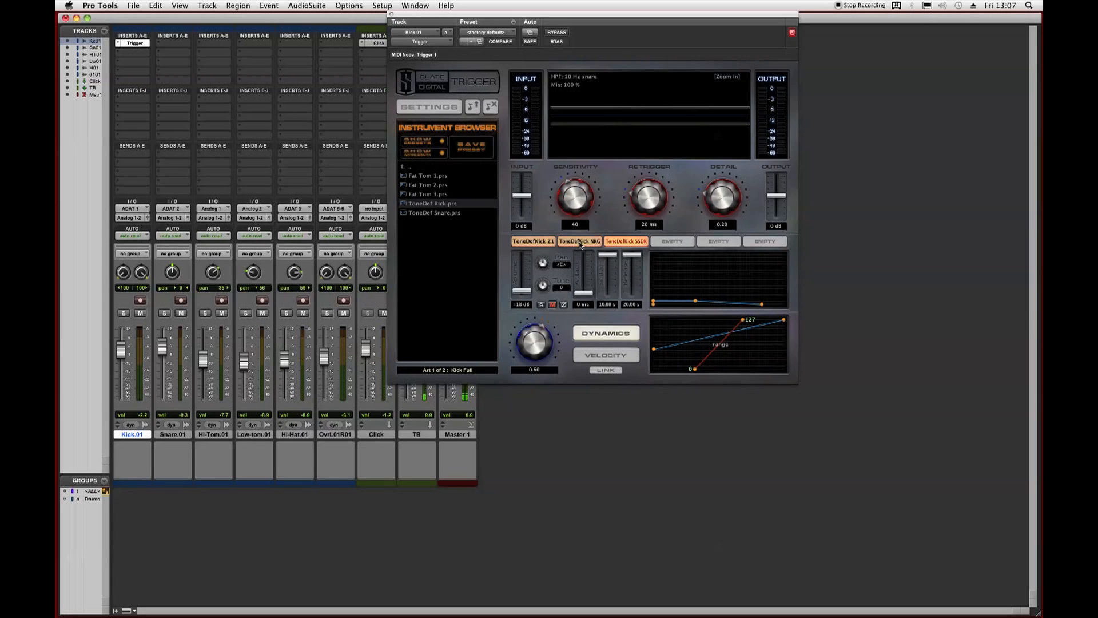
{"action": "left_click", "coordinate": [538, 241]}
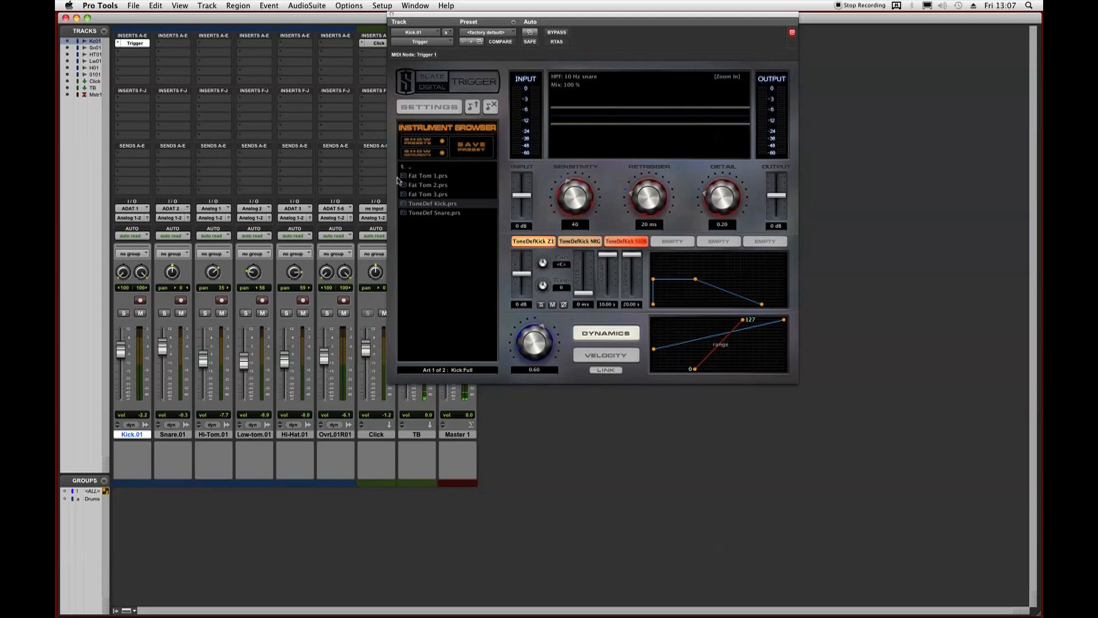
In the Edit window, solo the Kick.01 track and play it from bar 5 while raising Trigger's Detail to 0.34.
{"action": "key", "text": "super+equal"}
{"action": "left_click_drag", "start_coordinate": [455, 16], "coordinate": [395, 208]}
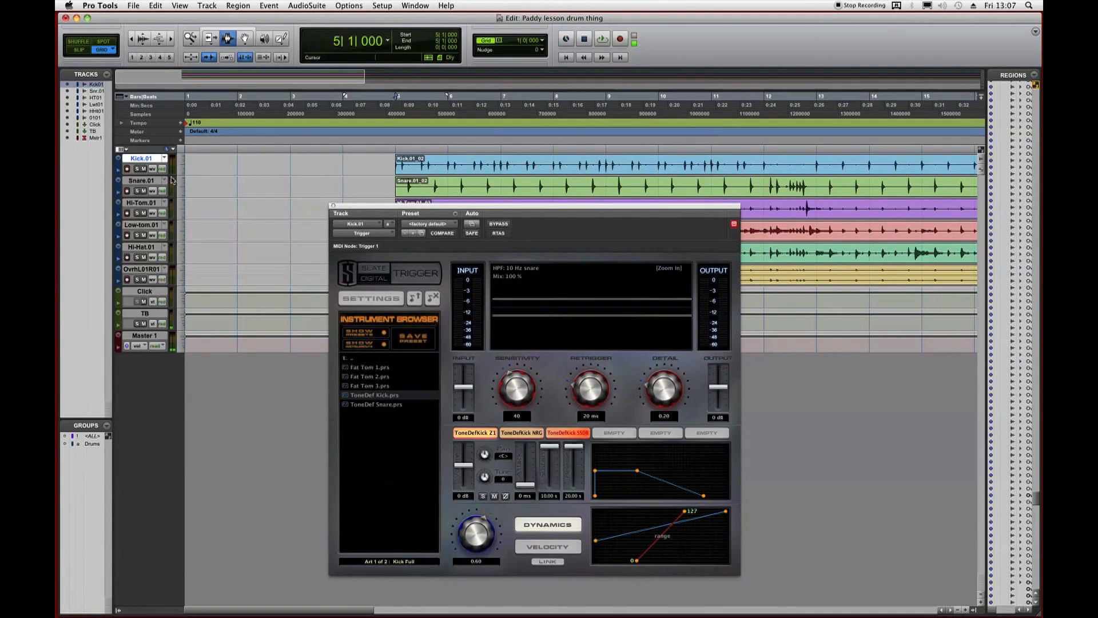
{"action": "left_click", "coordinate": [136, 169]}
{"action": "key", "text": "space"}
{"action": "left_click_drag", "start_coordinate": [664, 402], "coordinate": [664, 388]}
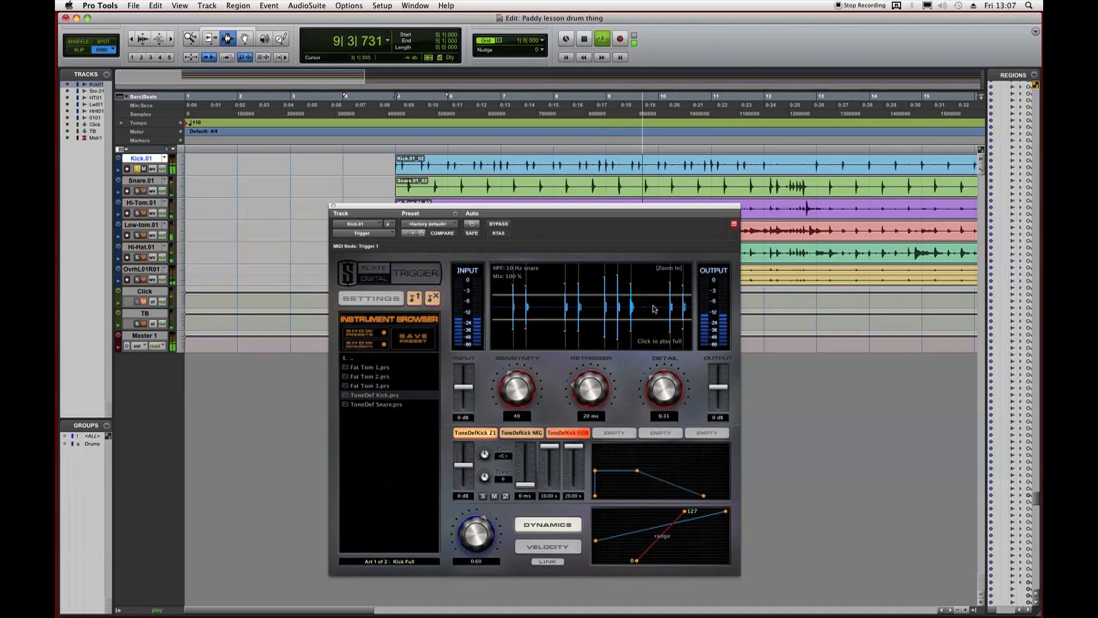
{"action": "left_click_drag", "start_coordinate": [655, 391], "coordinate": [655, 388]}
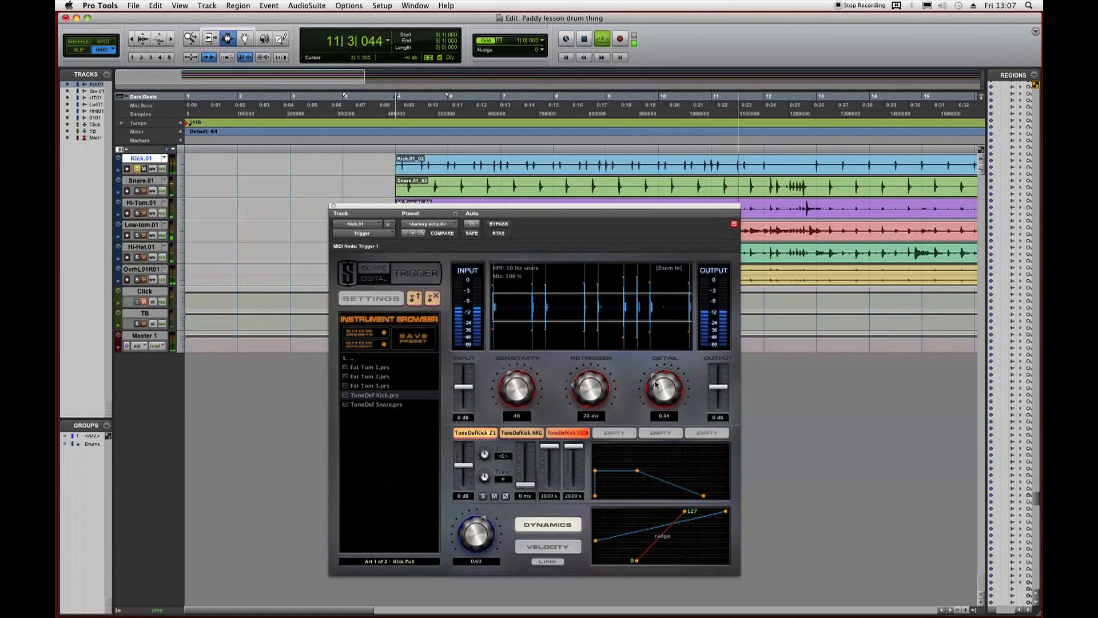
{"action": "key", "text": "space"}
Try Trigger's Detail at 0.60, 0.08 and 0.01 during playback to compare how the kick hits are detected.
{"action": "left_click_drag", "start_coordinate": [661, 400], "coordinate": [657, 357]}
{"action": "key", "text": "space"}
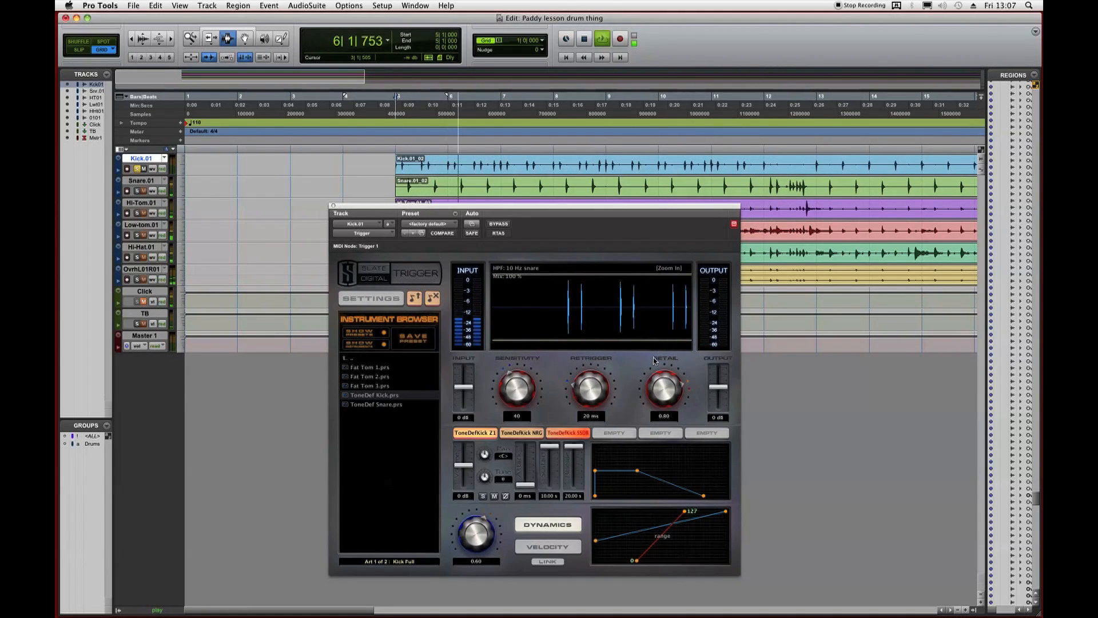
{"action": "left_click_drag", "start_coordinate": [659, 397], "coordinate": [639, 470]}
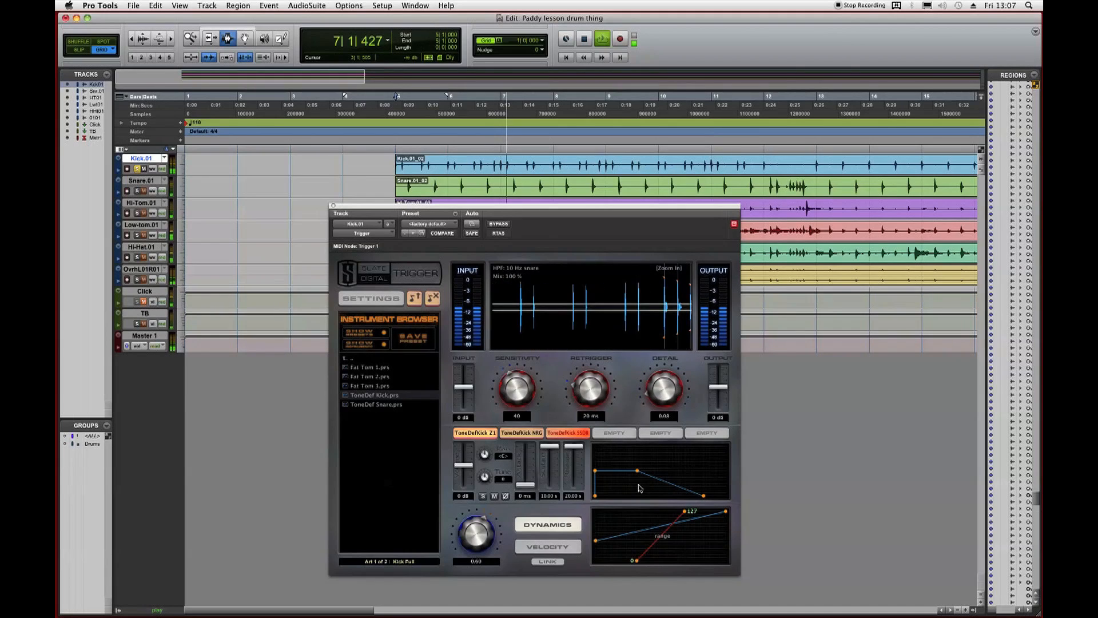
{"action": "left_click_drag", "start_coordinate": [663, 386], "coordinate": [667, 407]}
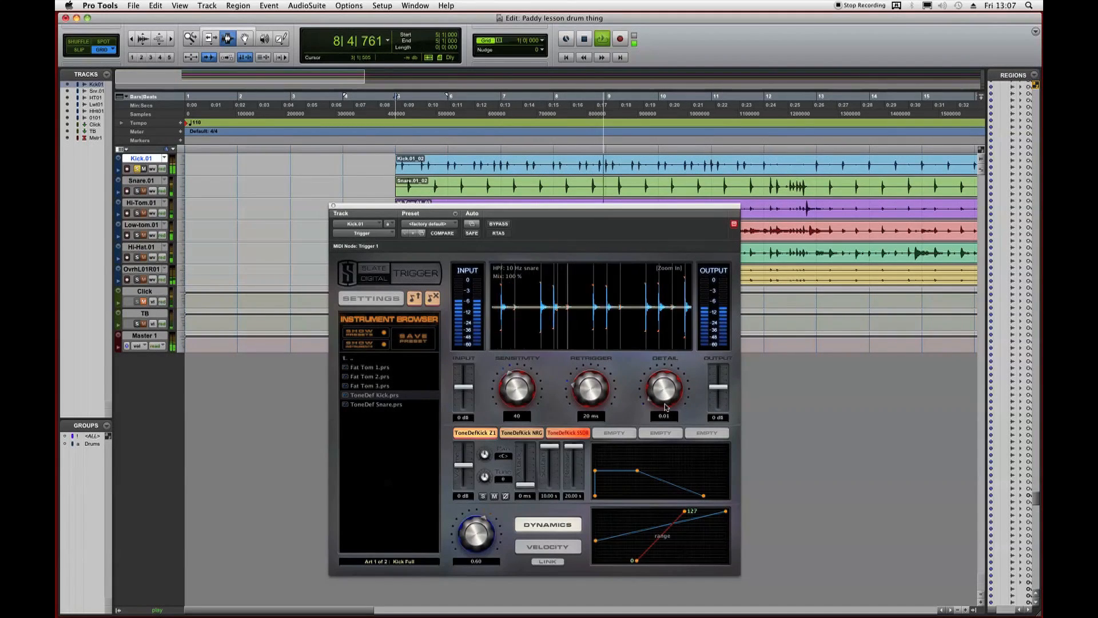
Set Trigger's Detail to 0.37, stop playback and set Retrigger to 37 ms.
{"action": "left_click_drag", "start_coordinate": [661, 400], "coordinate": [656, 354]}
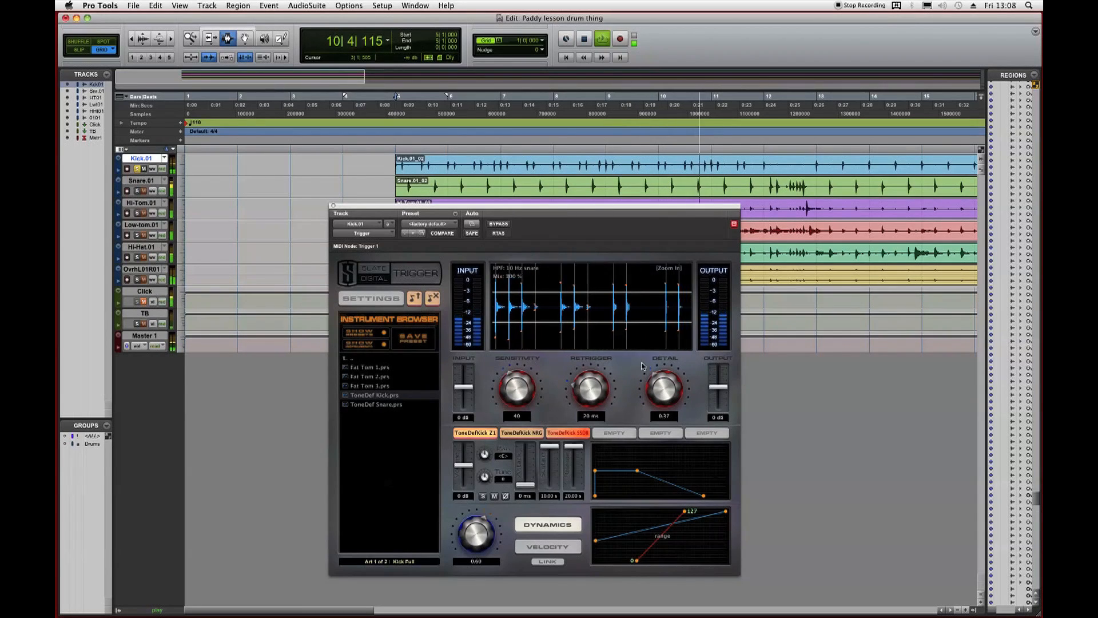
{"action": "key", "text": "space"}
{"action": "left_click_drag", "start_coordinate": [591, 403], "coordinate": [591, 379]}
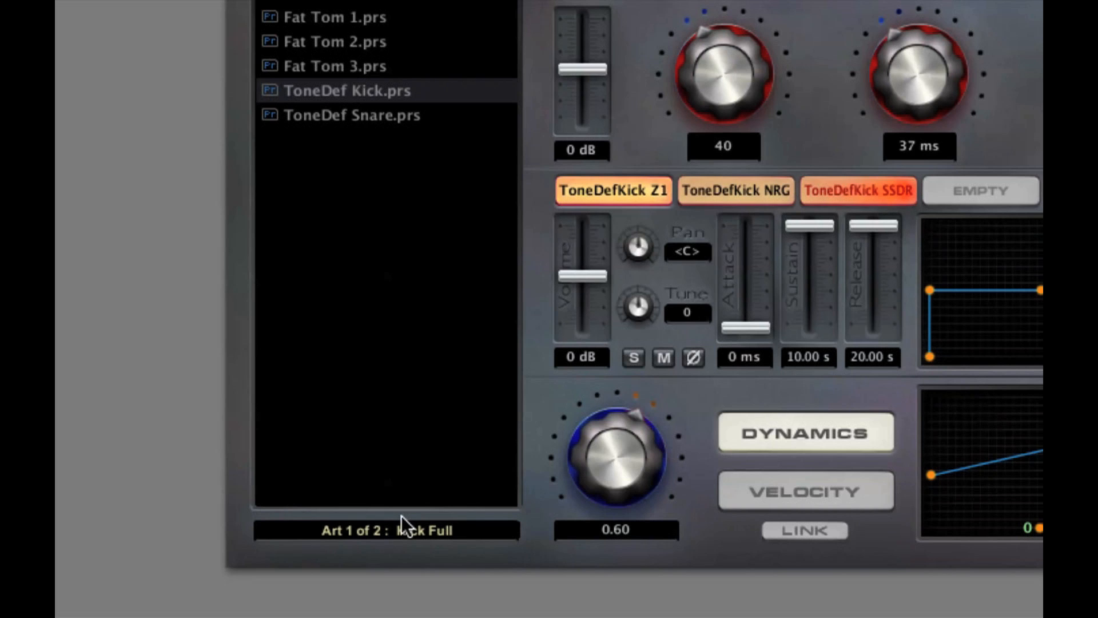
Switch Trigger's articulation to Kick Aggressive and back to Kick Full.
{"action": "left_click", "coordinate": [426, 519]}
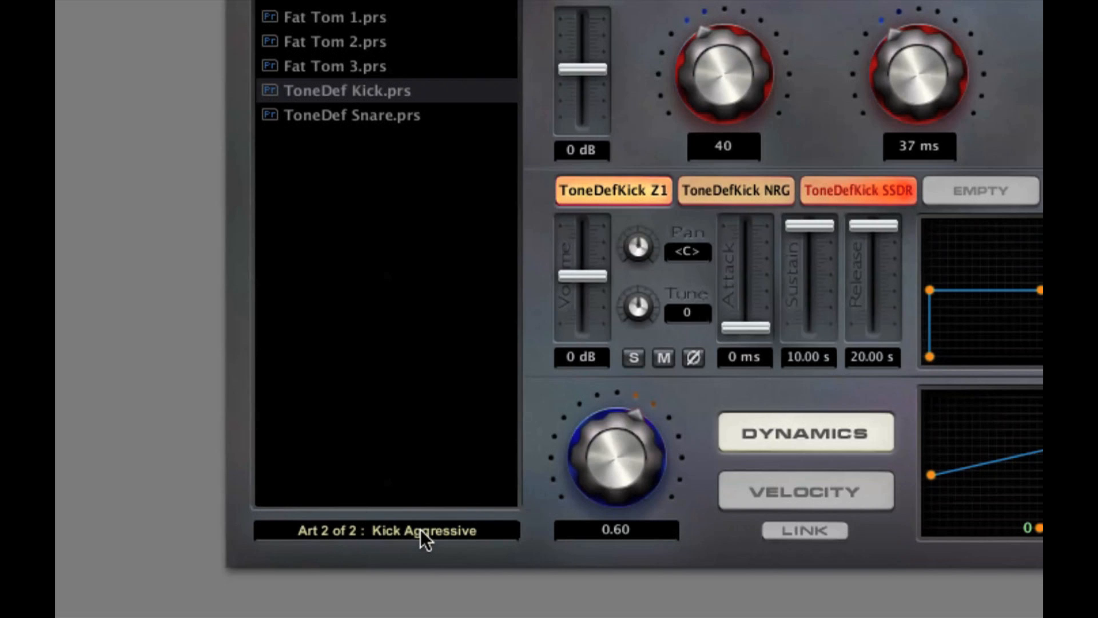
{"action": "left_click", "coordinate": [421, 529]}
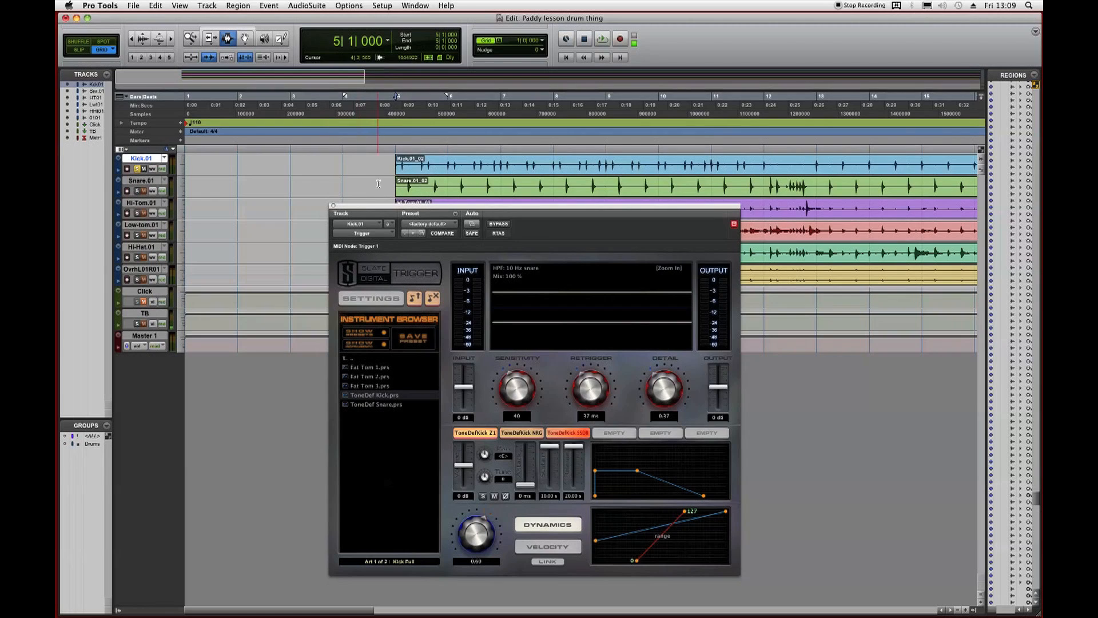
Raise Trigger's input level to 6 dB and set Detail to 0.52 while playing the kick from bar 5.
{"action": "mouse_move", "coordinate": [471, 387]}
{"action": "left_mouse_down"}
{"action": "mouse_move", "coordinate": [473, 371]}
{"action": "mouse_move", "coordinate": [467, 389]}
{"action": "left_mouse_up"}
{"action": "left_click_drag", "start_coordinate": [463, 385], "coordinate": [464, 368]}
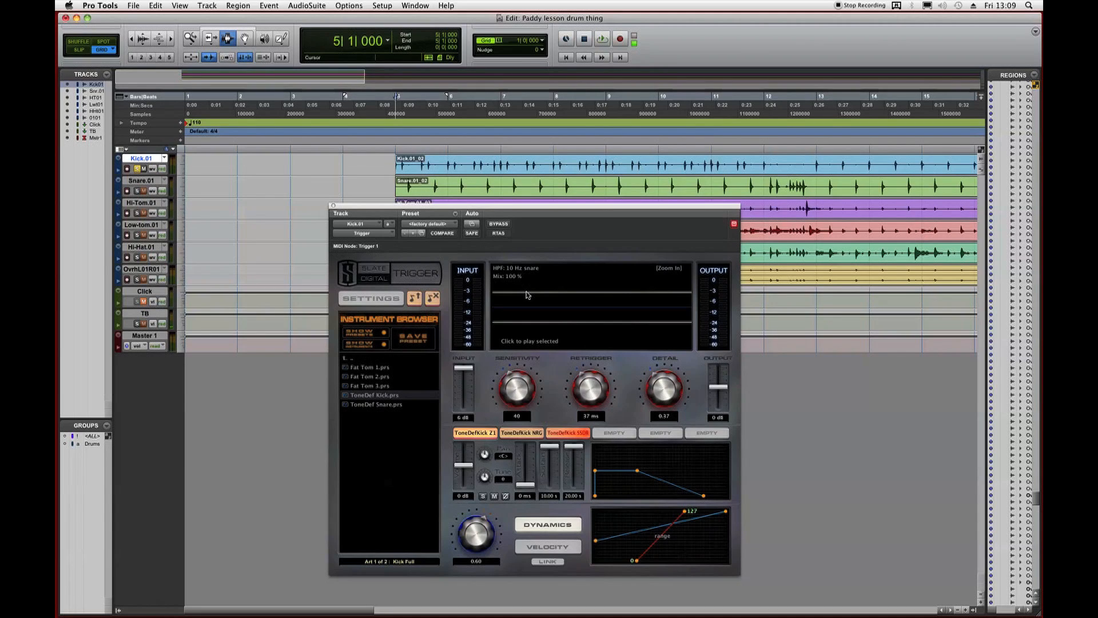
{"action": "key", "text": "space"}
{"action": "left_click_drag", "start_coordinate": [665, 395], "coordinate": [665, 385]}
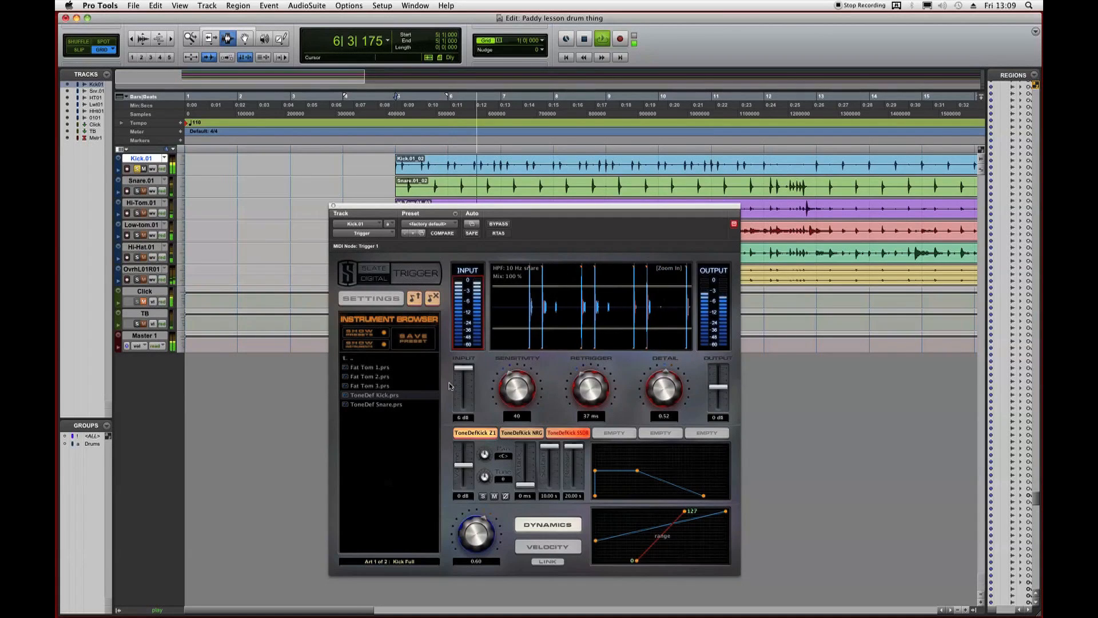
Try a lower Trigger input level of -4 dB with Detail at 0.26 during playback.
{"action": "left_click_drag", "start_coordinate": [463, 367], "coordinate": [465, 399]}
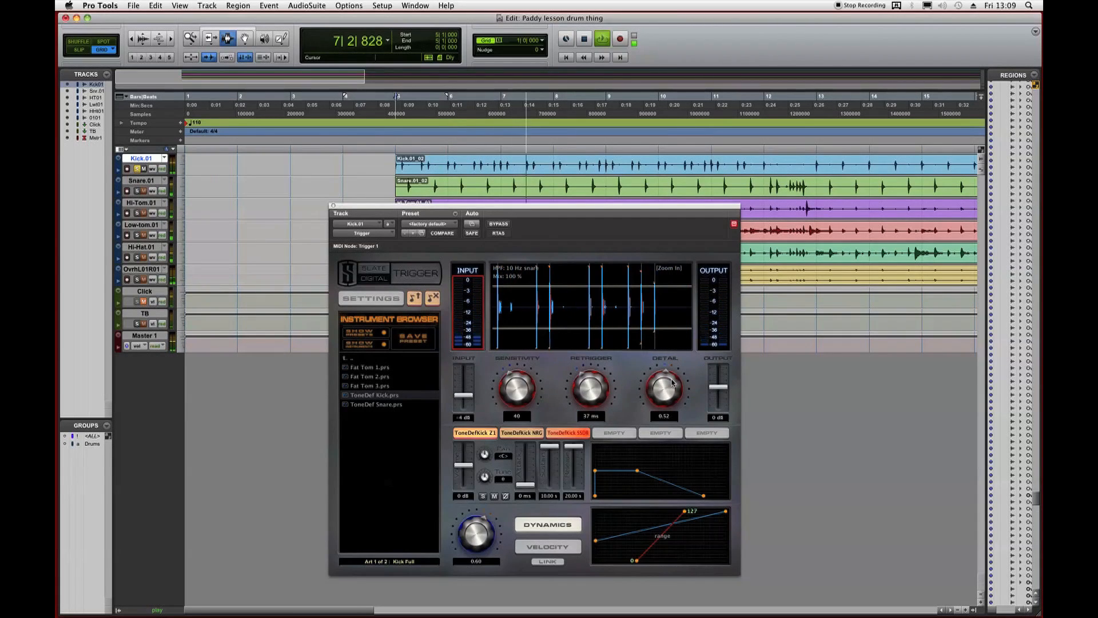
{"action": "left_click_drag", "start_coordinate": [667, 399], "coordinate": [670, 421]}
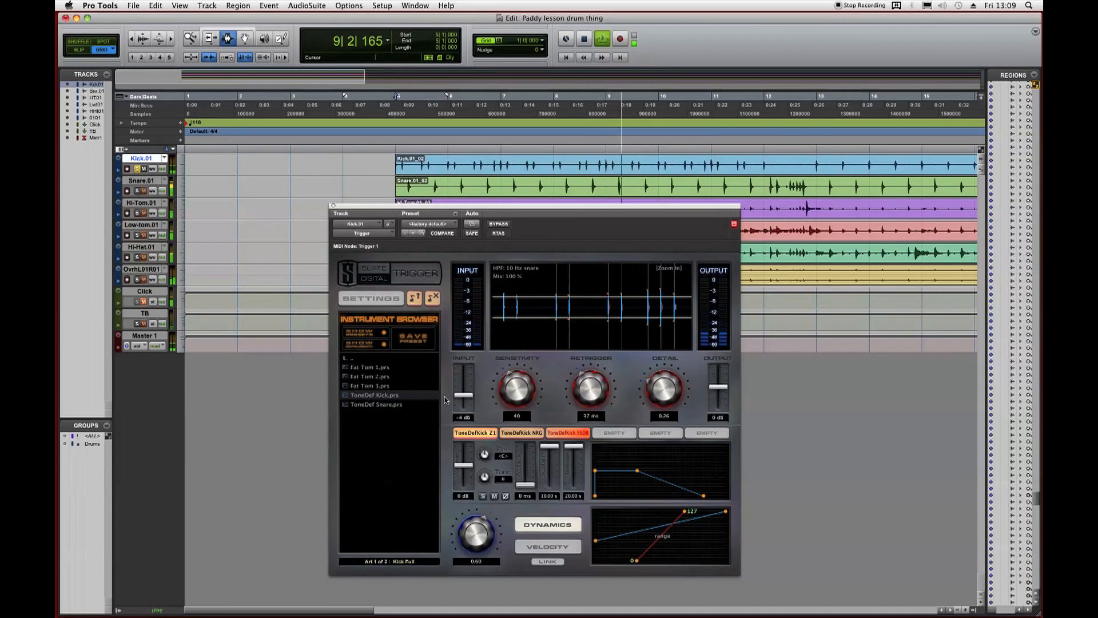
Set Trigger's input level to 6 dB and Detail to 0.61, then close the plug-in window and stop playback.
{"action": "left_click_drag", "start_coordinate": [677, 399], "coordinate": [679, 359]}
{"action": "left_click_drag", "start_coordinate": [675, 382], "coordinate": [675, 378]}
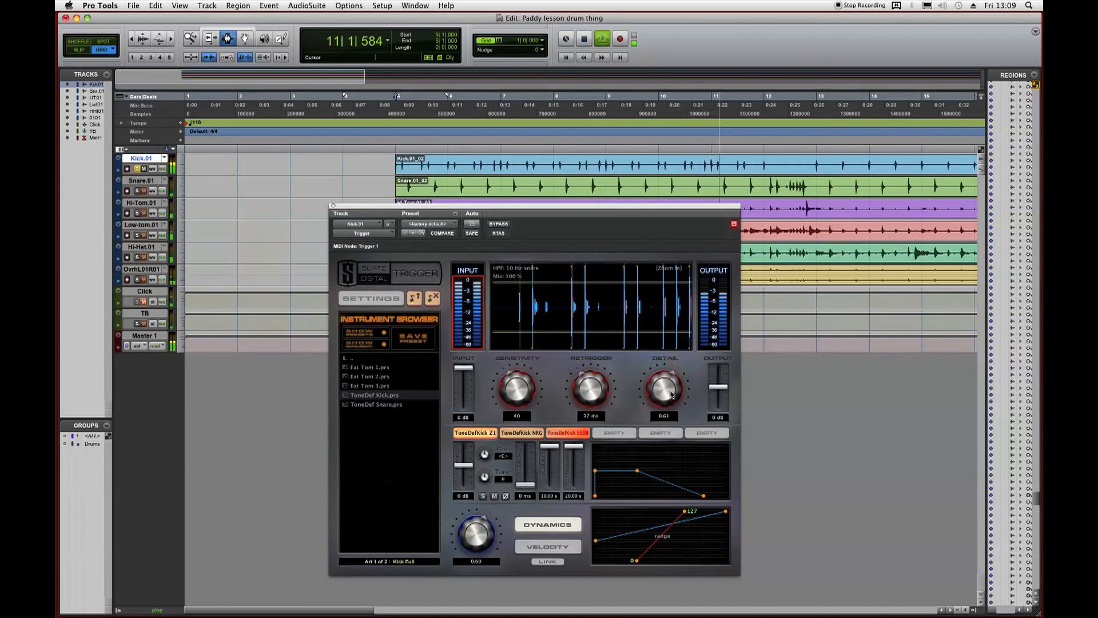
{"action": "left_click", "coordinate": [333, 206]}
{"action": "key", "text": "space"}
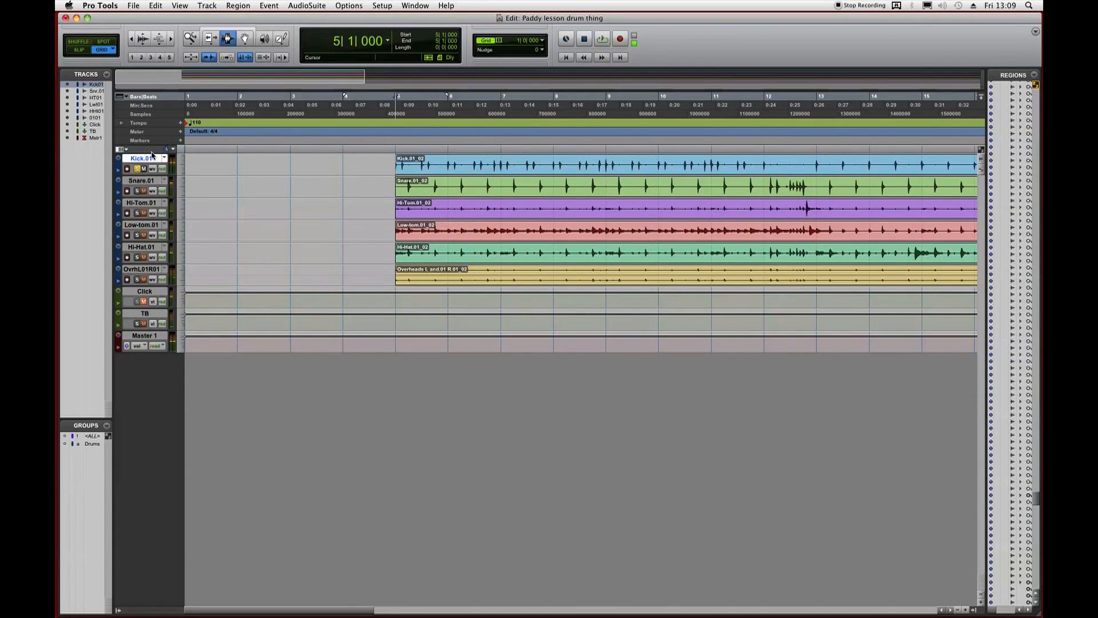
Create one stereo audio track below Kick.01 and name it Kick Sample.
{"action": "key", "text": "super+shift+n"}
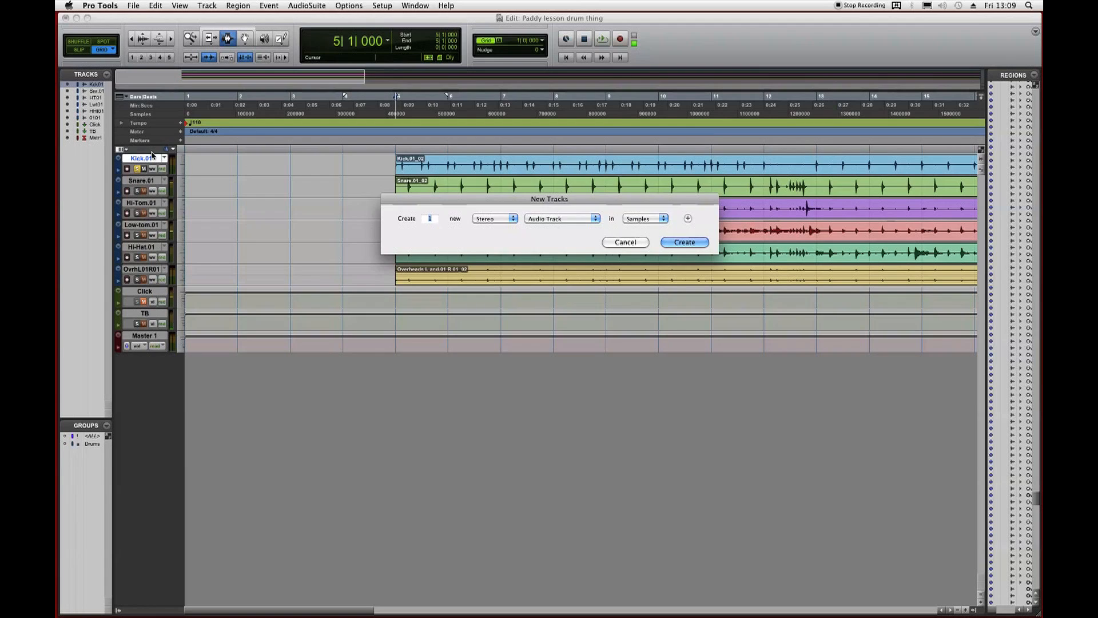
{"action": "key", "text": "Return"}
{"action": "double_click", "coordinate": [152, 179]}
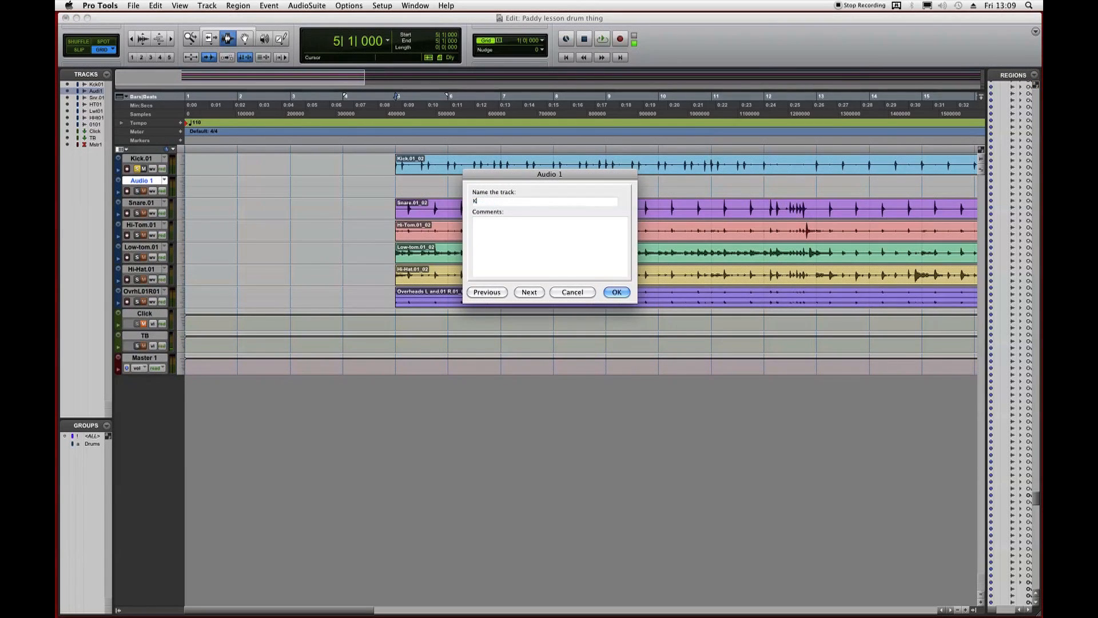
{"action": "type", "text": "Kick Sample"}
{"action": "key", "text": "Return"}
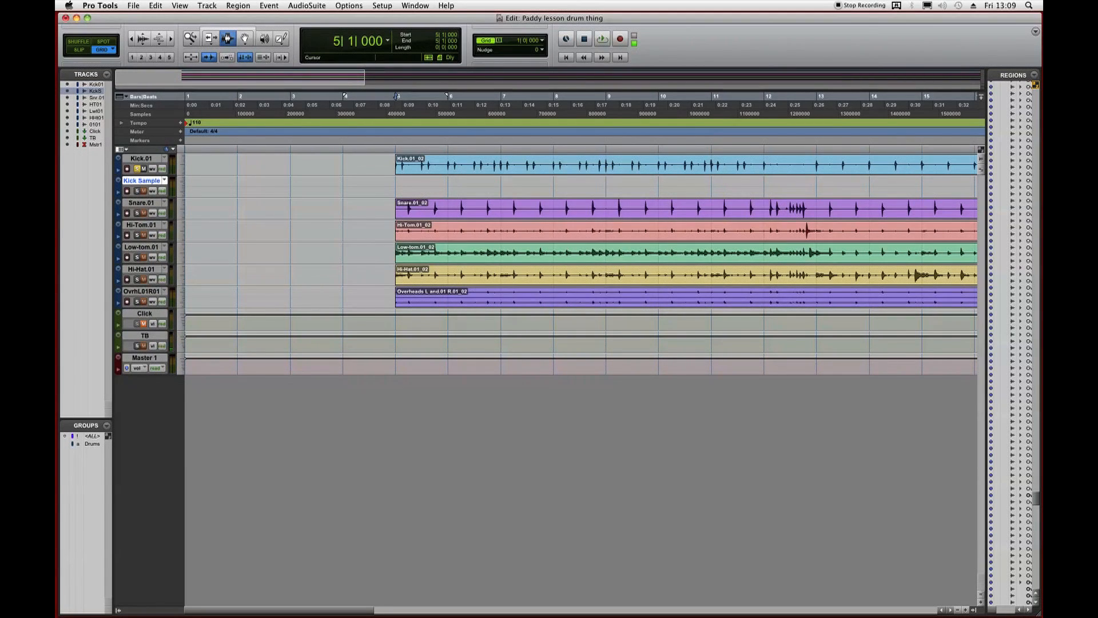
Solo the Kick Sample track and feed it from Kick.01 by setting Kick.01's output and Kick Sample's input to Bus 1-2.
{"action": "key", "text": "super+equal"}
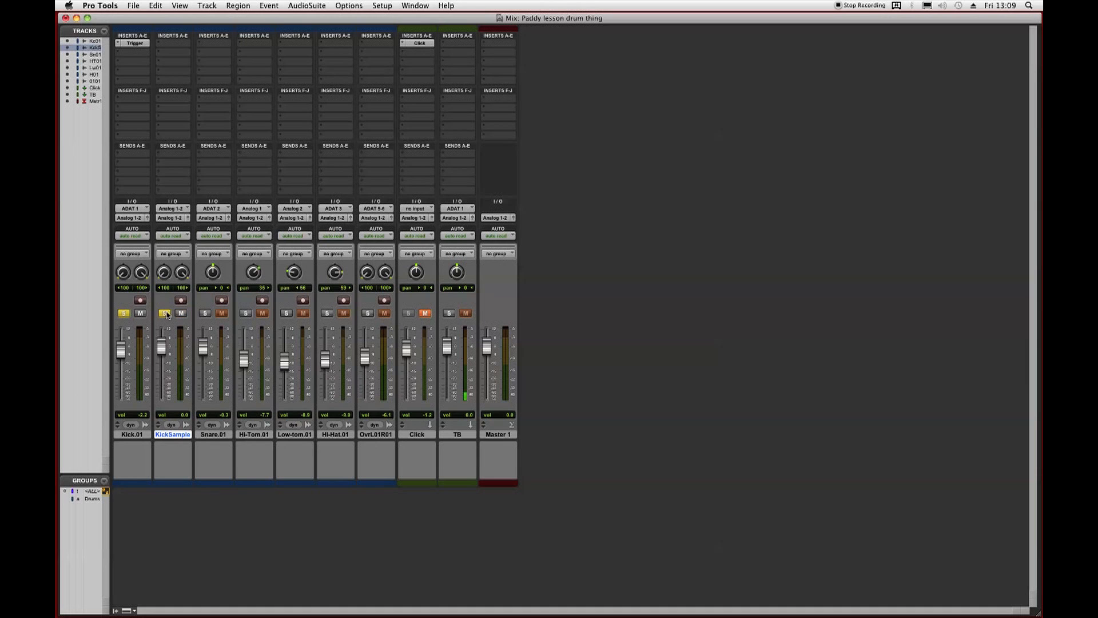
{"action": "left_click", "coordinate": [124, 224]}
{"action": "mouse_move", "coordinate": [166, 226]}
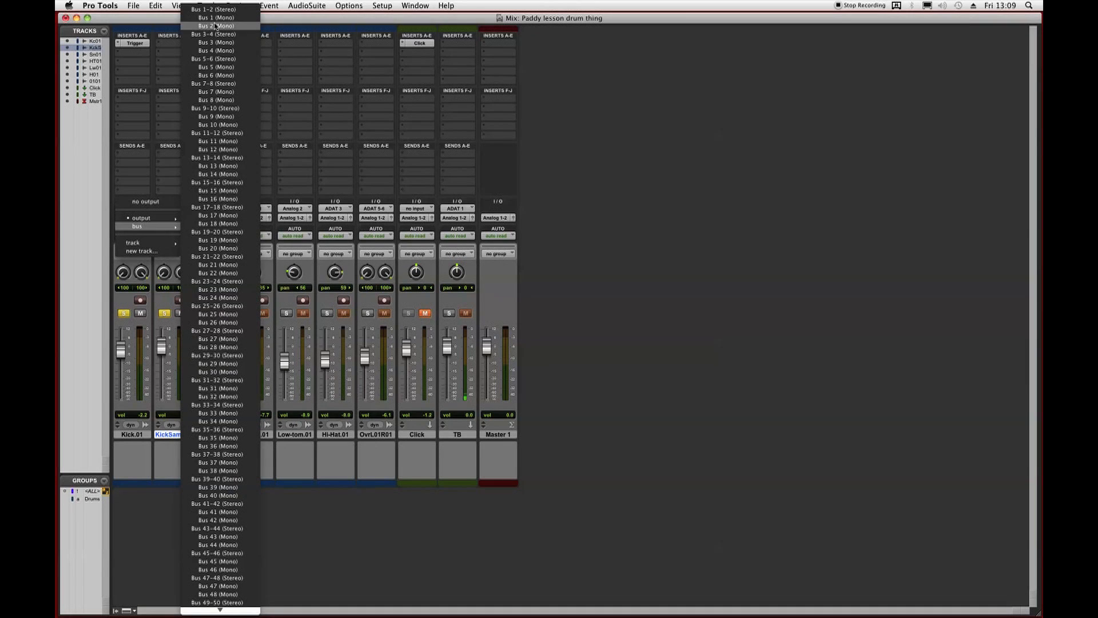
{"action": "left_click", "coordinate": [218, 9]}
{"action": "left_click", "coordinate": [172, 208]}
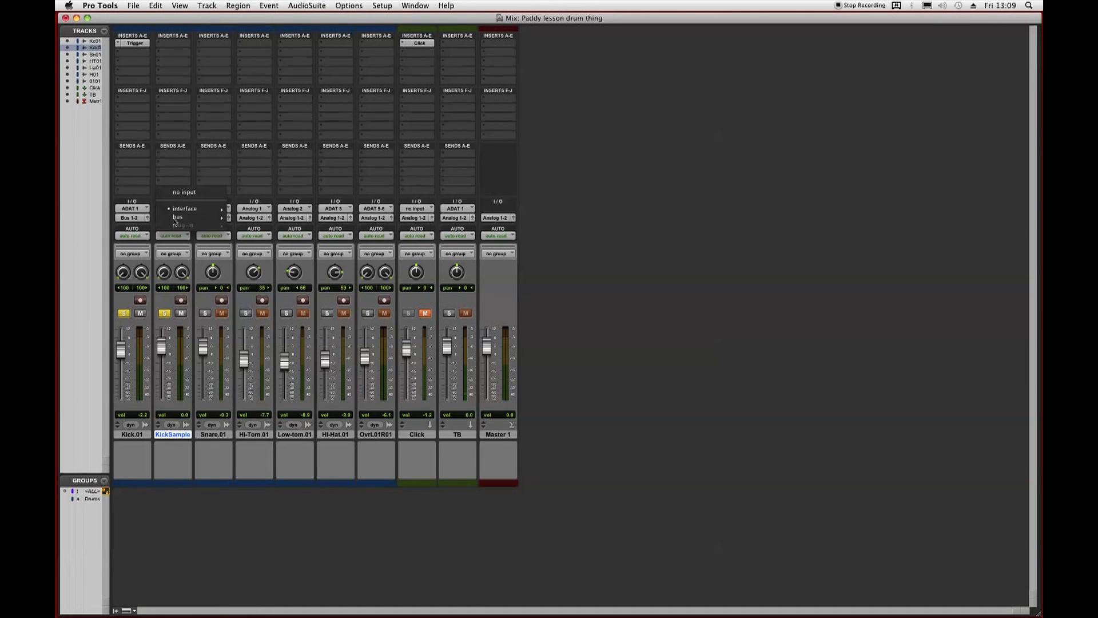
{"action": "mouse_move", "coordinate": [175, 222]}
{"action": "left_click", "coordinate": [258, 91]}
Record-enable the Kick Sample track, return to the Edit window and save the session.
{"action": "left_click", "coordinate": [181, 300]}
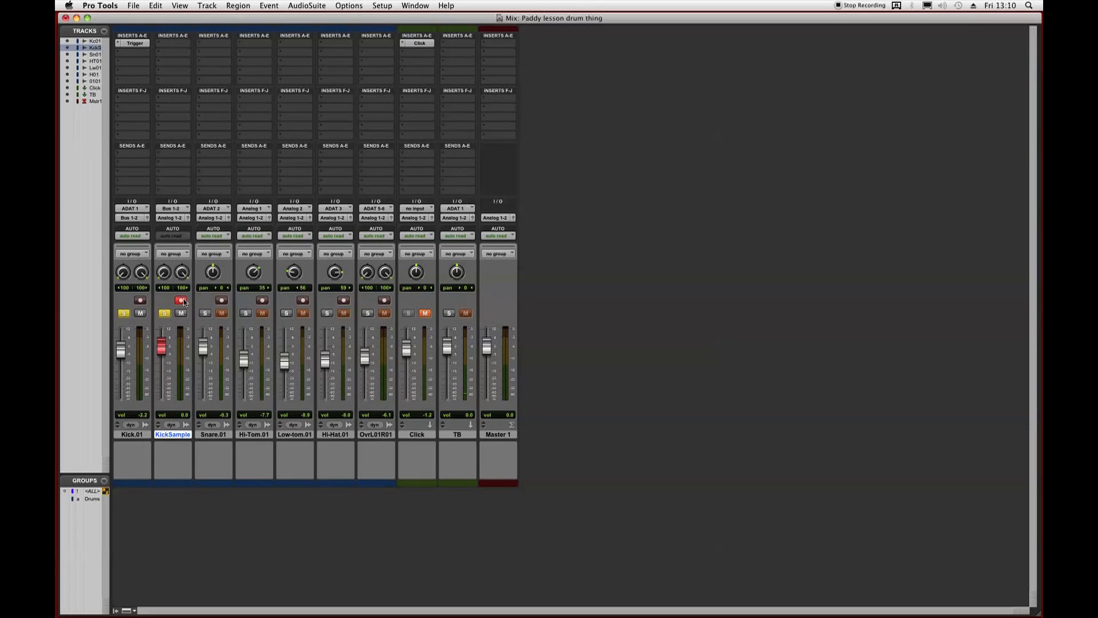
{"action": "key", "text": "super+equal"}
{"action": "key", "text": "super+s"}
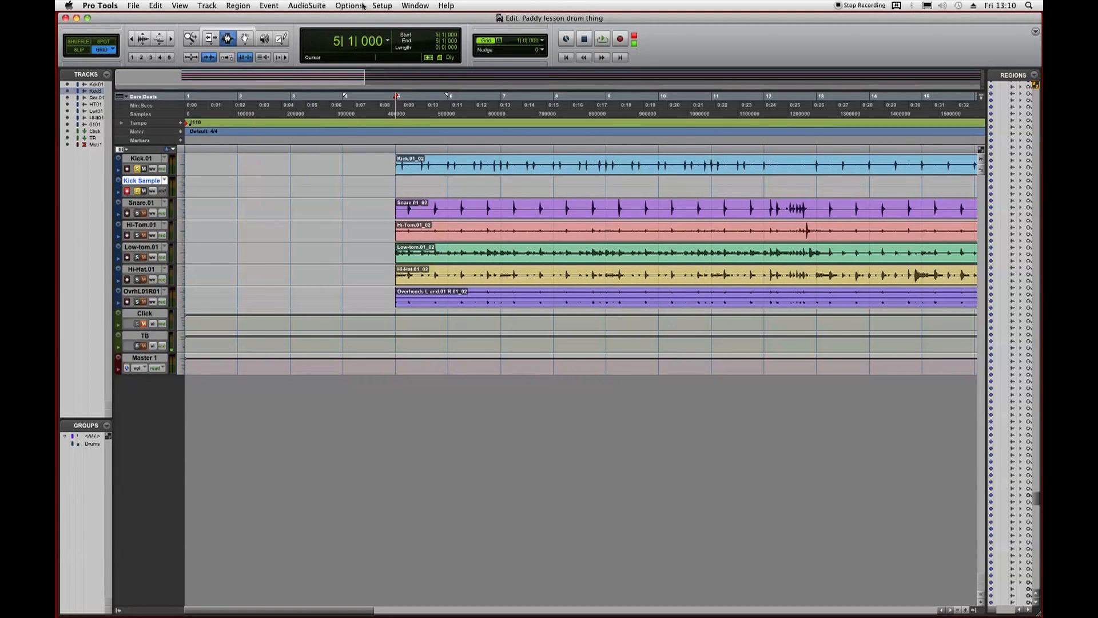
Check the Delay Compensation setting, then start recording onto the Kick Sample track from bar 4.
{"action": "left_click", "coordinate": [360, 5]}
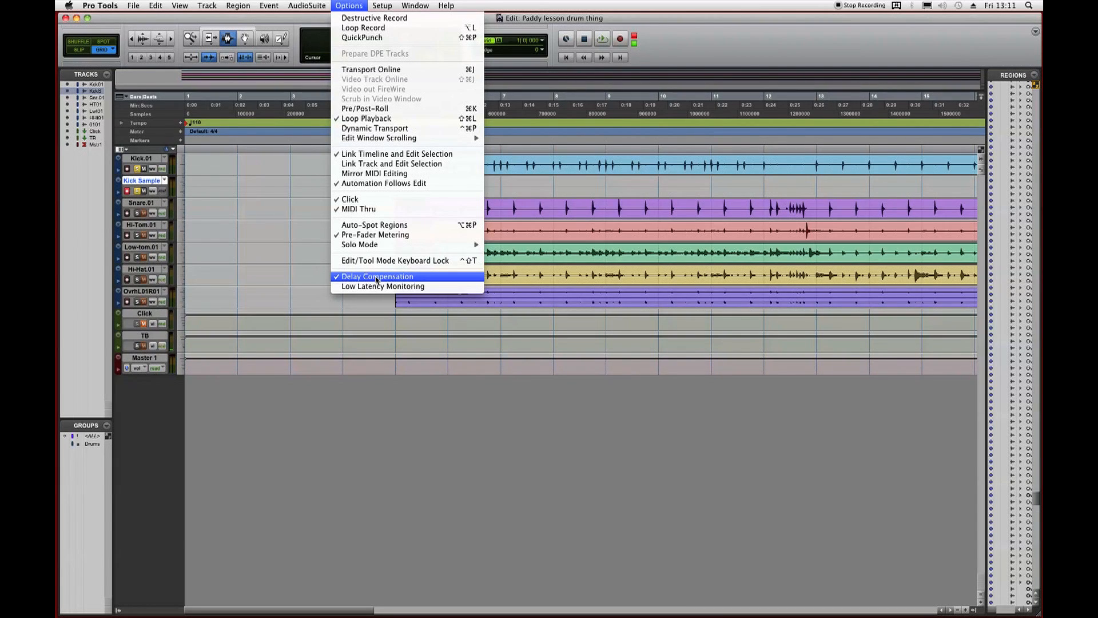
{"action": "left_click", "coordinate": [343, 5]}
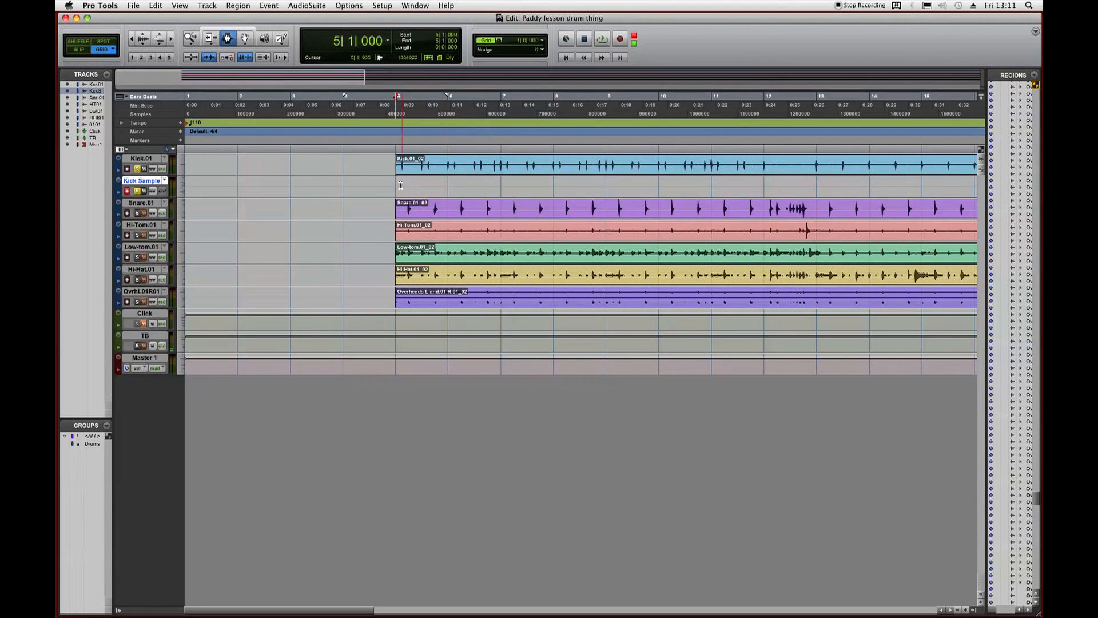
{"action": "left_click", "coordinate": [342, 186]}
{"action": "key", "text": "super+space"}
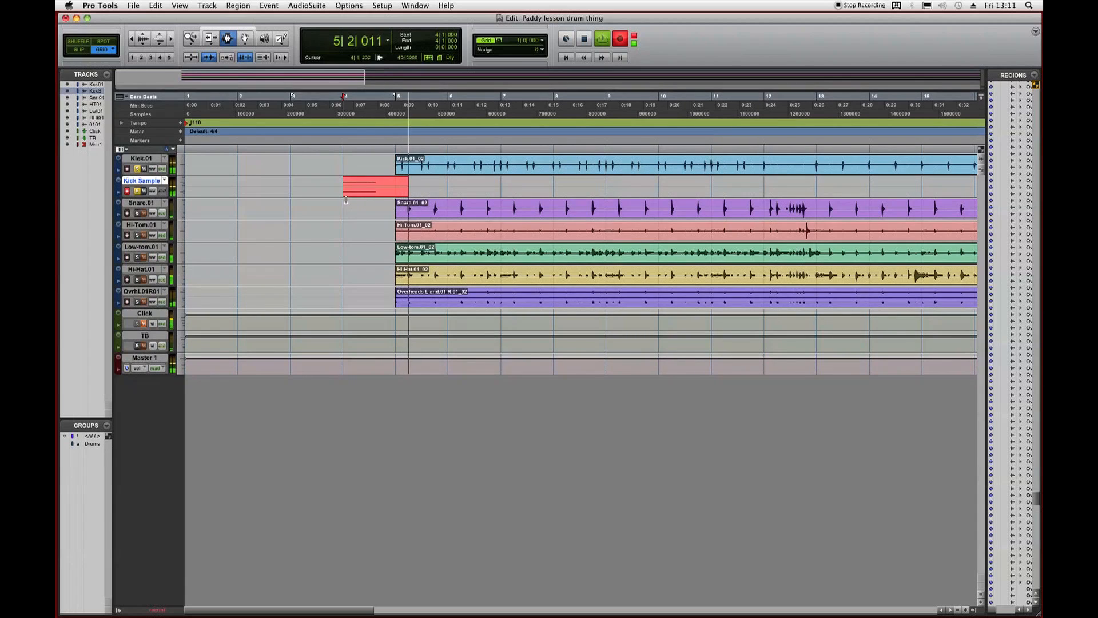
Set the Kick Sample track height to large while the recording runs.
{"action": "key", "text": "super+bracketleft"}
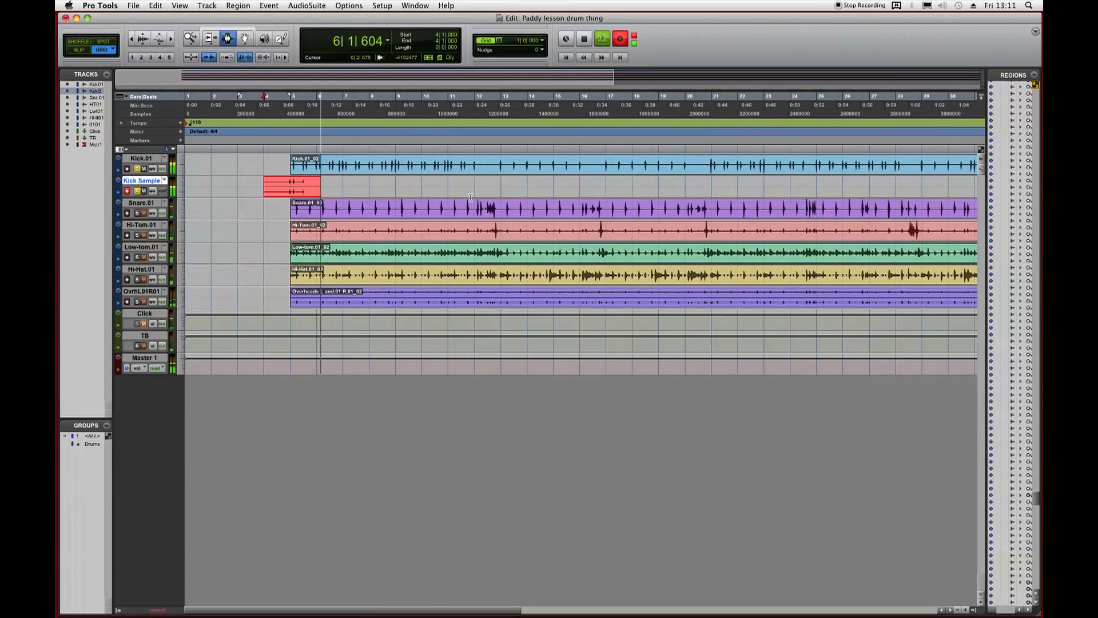
{"action": "key", "text": "super+bracketright"}
{"action": "key", "text": "super+bracketright"}
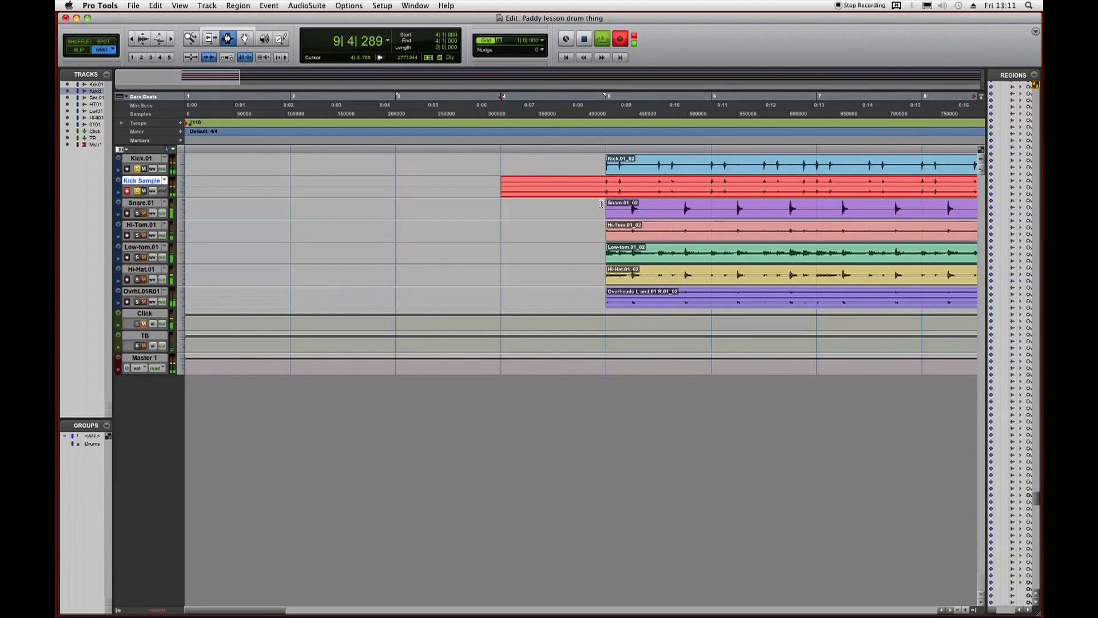
{"action": "scroll", "coordinate": [615, 207], "scroll_direction": "right", "scroll_amount": 10}
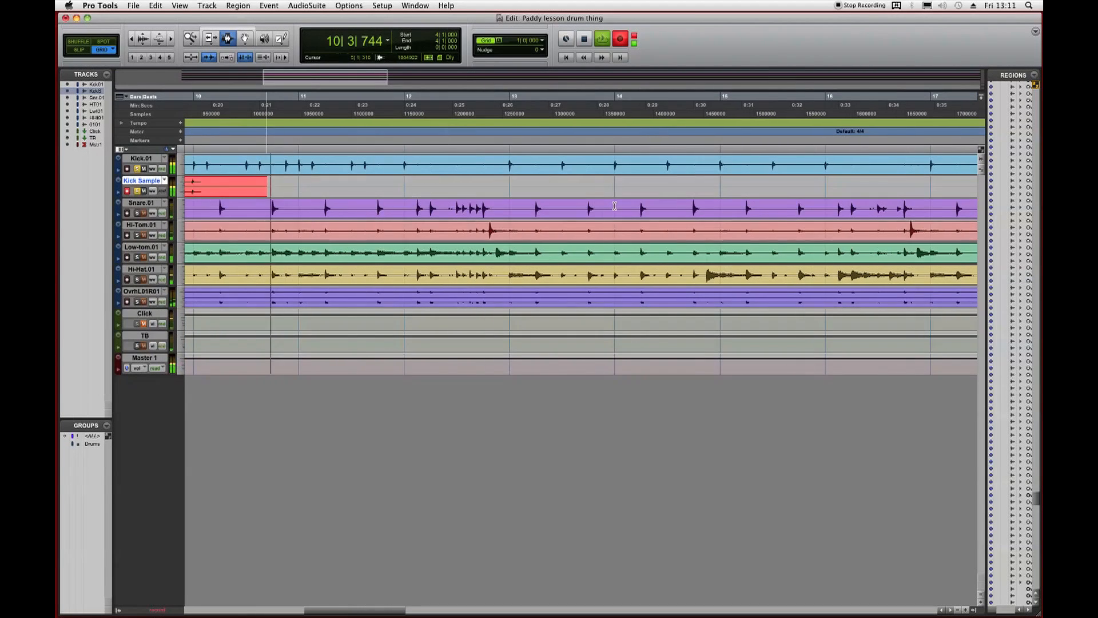
{"action": "key", "text": "super+]"}
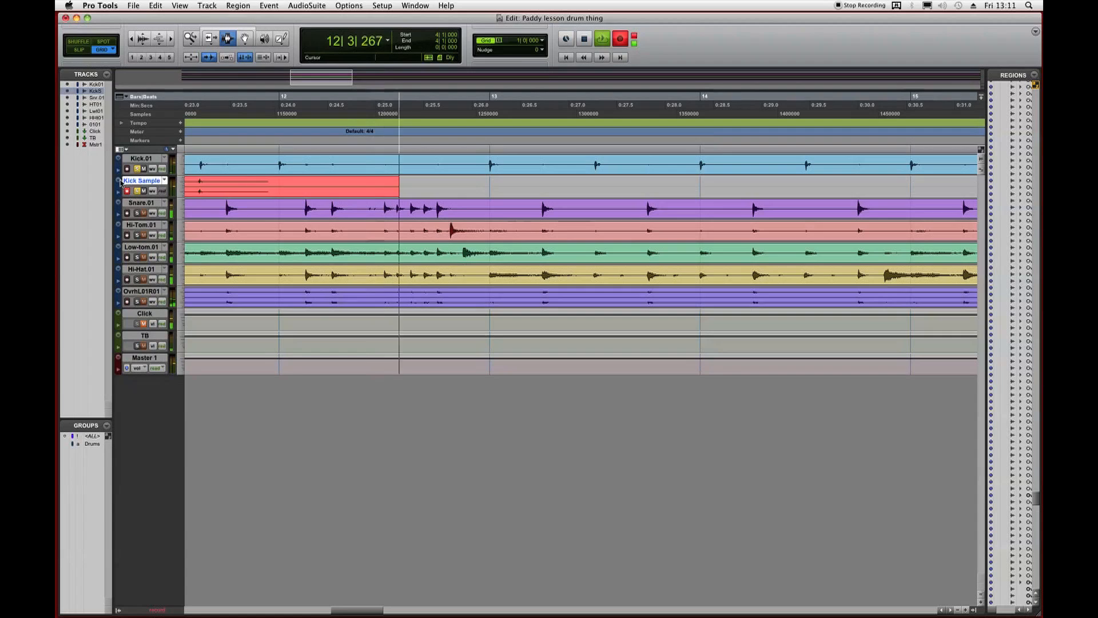
{"action": "right_click", "coordinate": [118, 162]}
{"action": "mouse_move", "coordinate": [172, 165]}
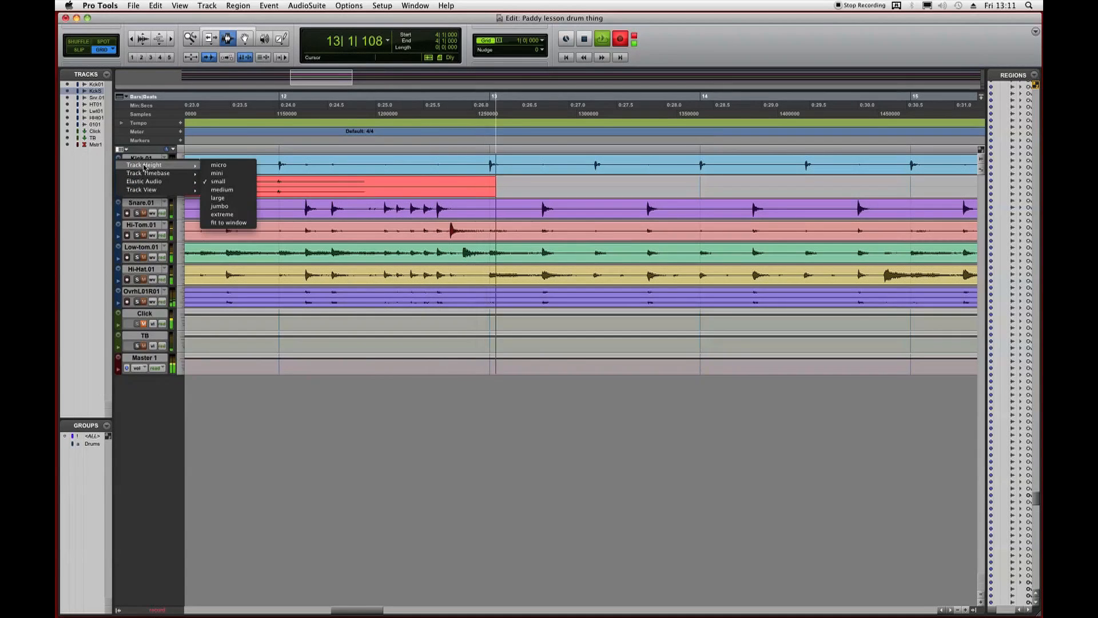
{"action": "left_click", "coordinate": [220, 198]}
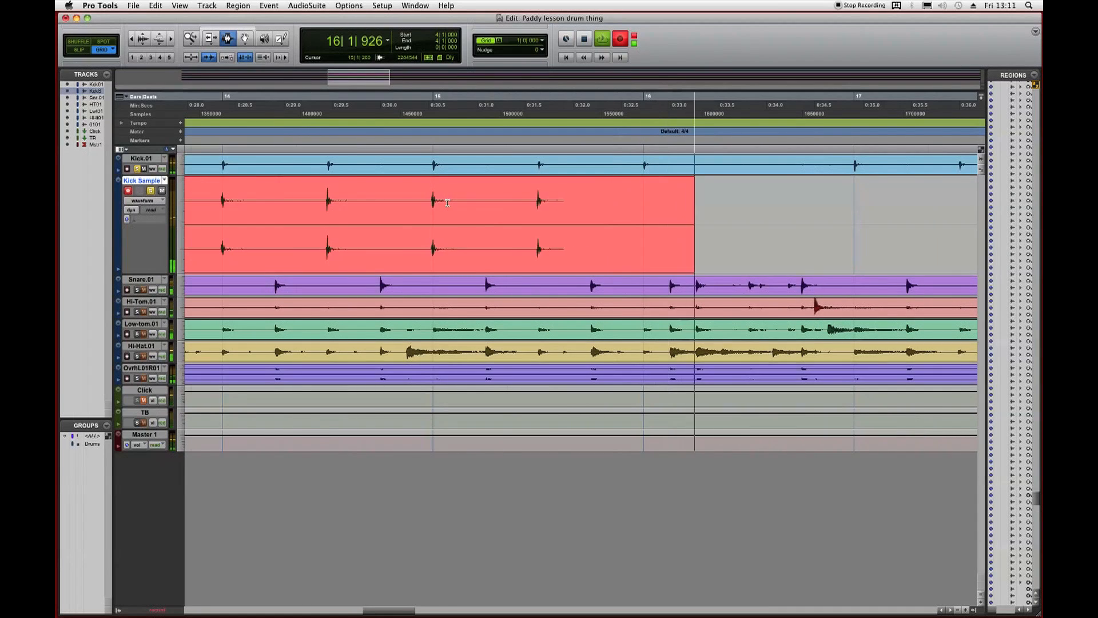
Follow the Kick Sample recording past the final kick hits and stop it at about bar 45.
{"action": "key", "text": "super+bracketleft"}
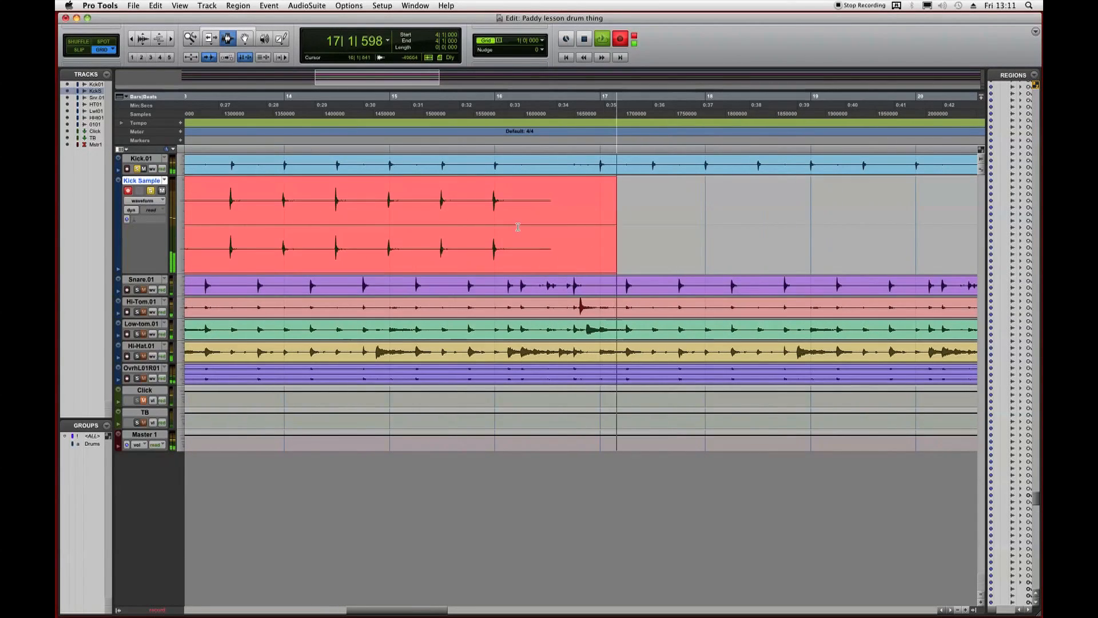
{"action": "key", "text": "super+bracketleft"}
{"action": "key", "text": "super+bracketleft"}
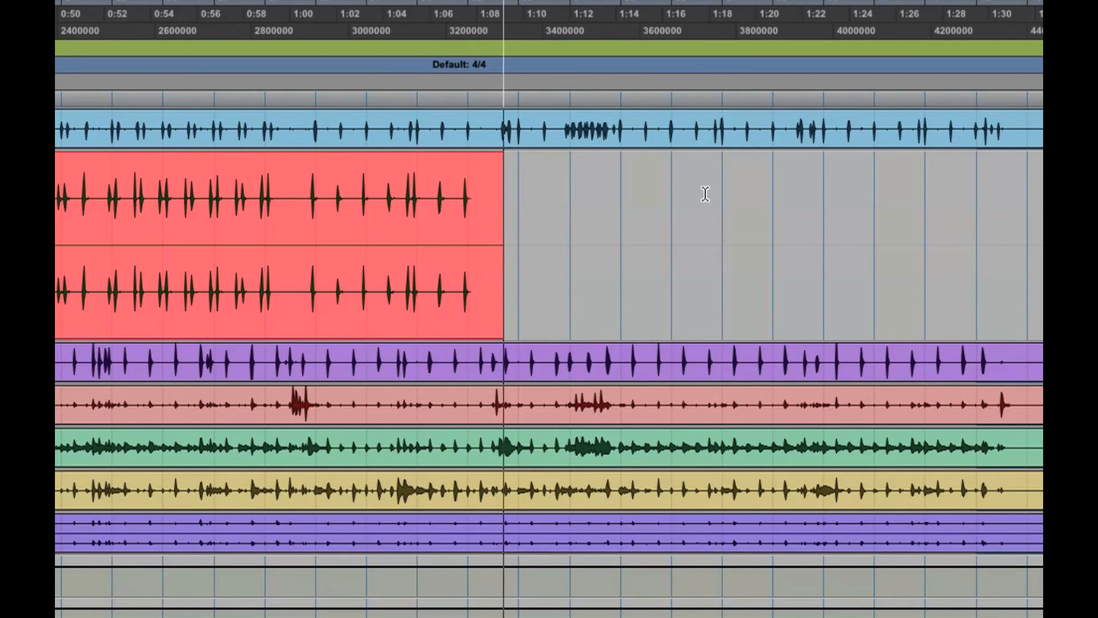
{"action": "key", "text": "t"}
{"action": "key", "text": "t"}
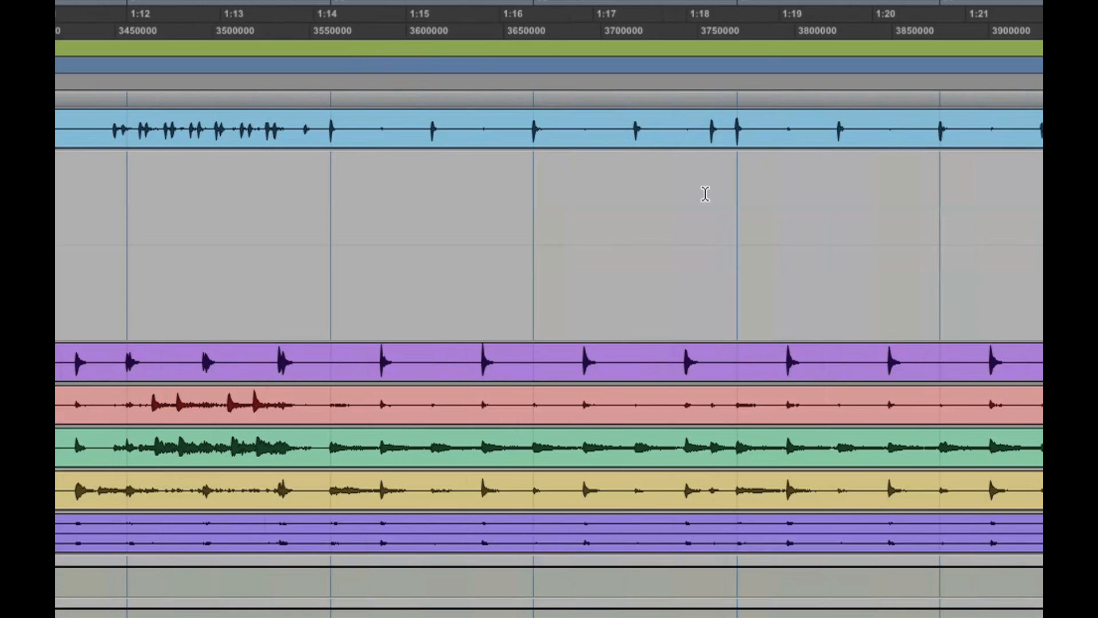
{"action": "key", "text": "t"}
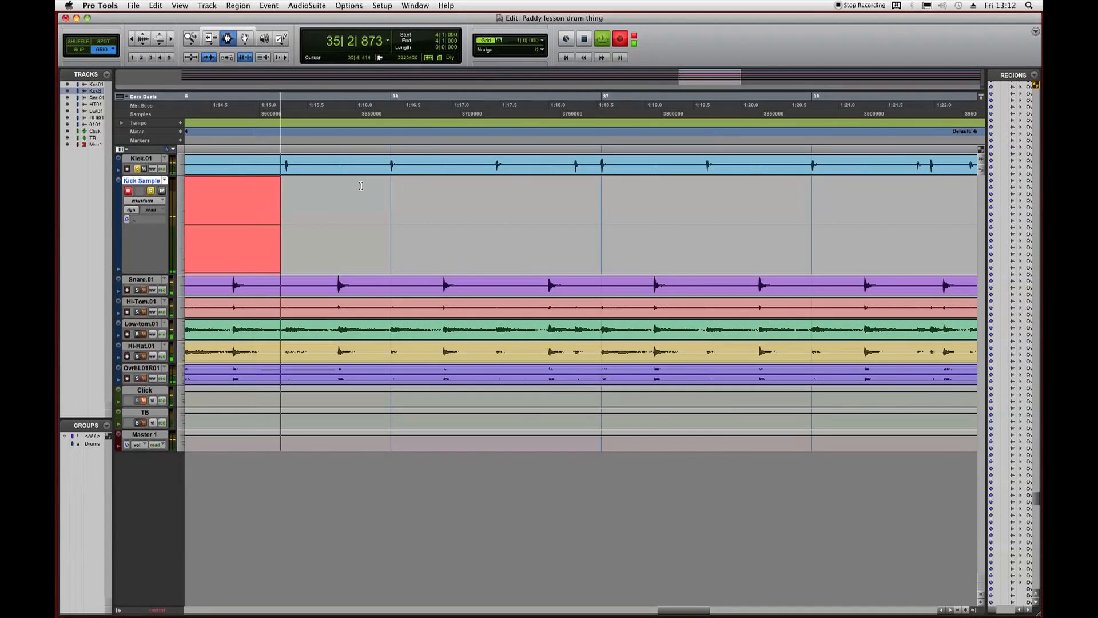
{"action": "scroll", "coordinate": [361, 185], "scroll_direction": "left", "scroll_amount": 10}
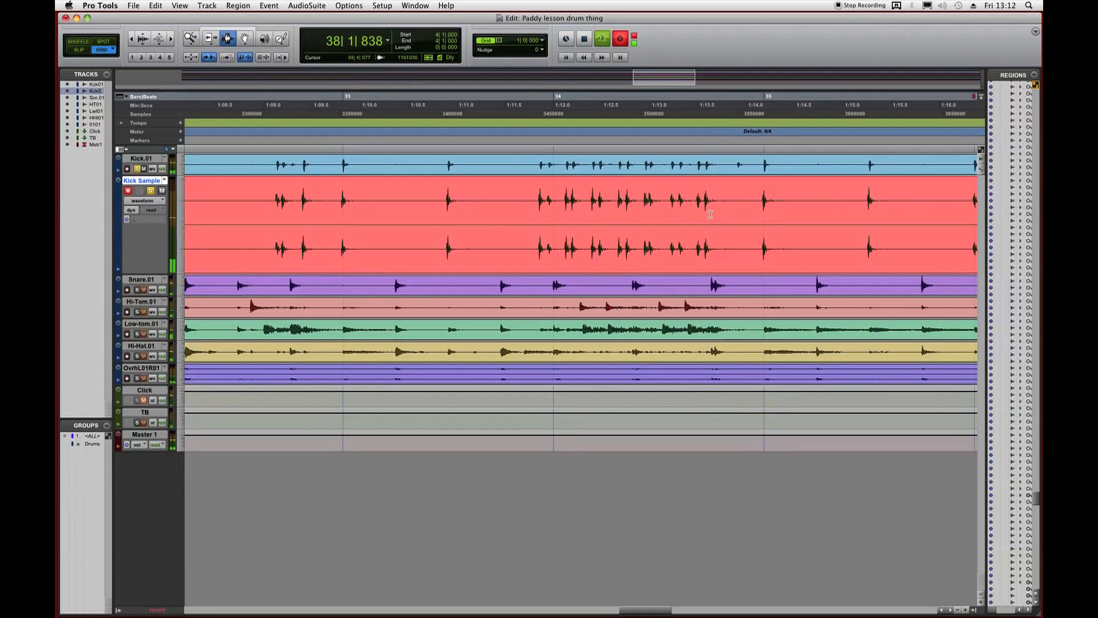
{"action": "scroll", "coordinate": [710, 215], "scroll_direction": "right", "scroll_amount": 10}
{"action": "scroll", "coordinate": [710, 215], "scroll_direction": "right", "scroll_amount": 4}
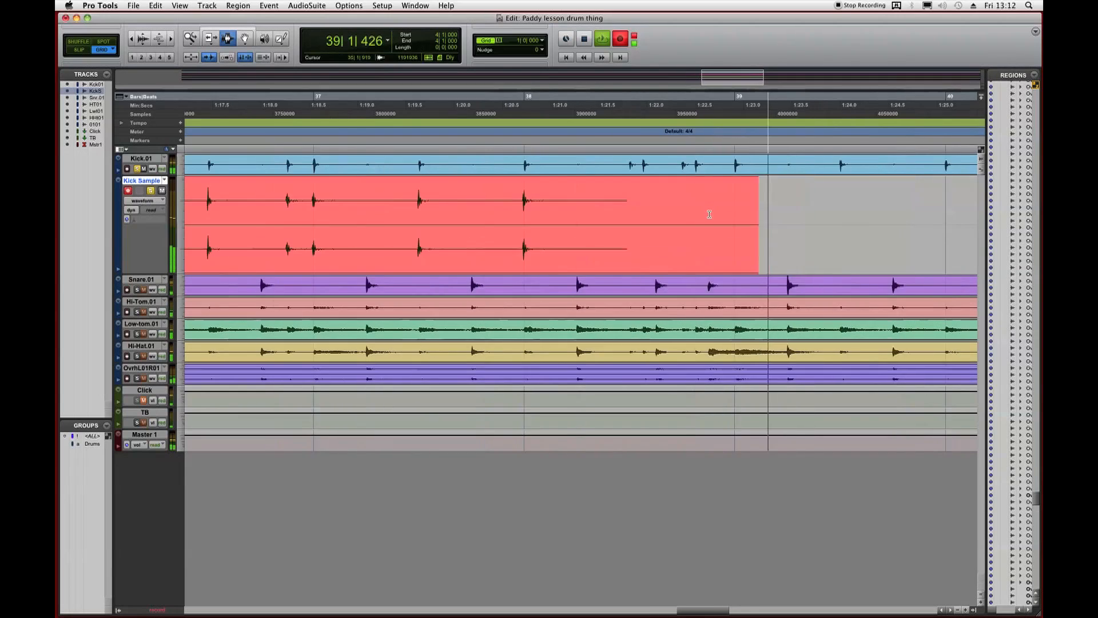
{"action": "scroll", "coordinate": [710, 214], "scroll_direction": "right", "scroll_amount": 10}
{"action": "scroll", "coordinate": [709, 213], "scroll_direction": "right", "scroll_amount": 1}
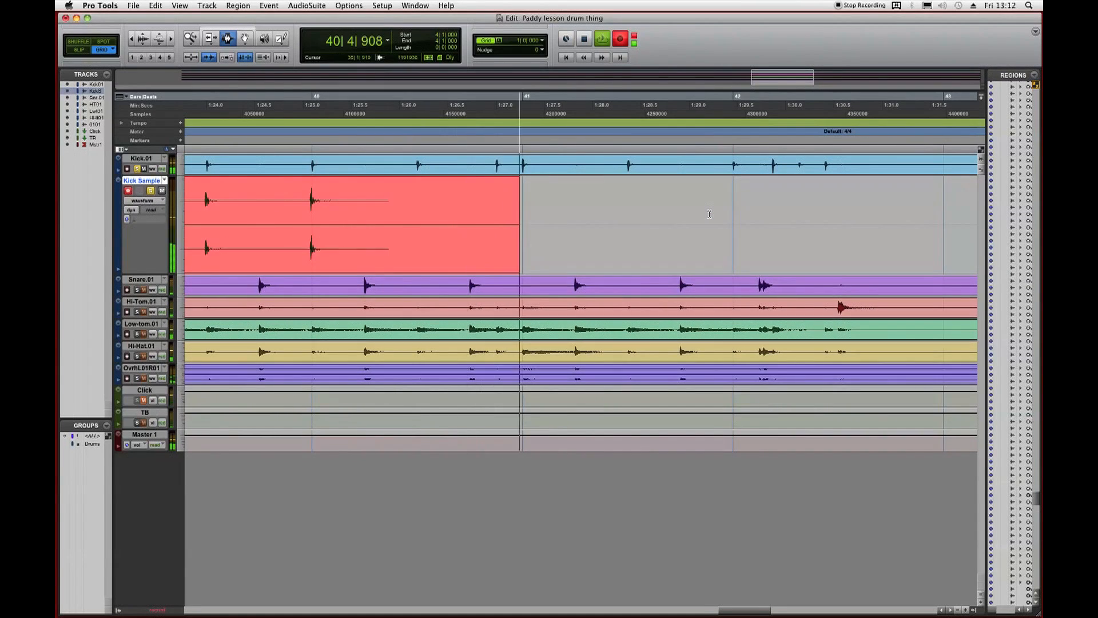
{"action": "scroll", "coordinate": [710, 214], "scroll_direction": "right", "scroll_amount": 9}
{"action": "key", "text": "super+bracketleft"}
{"action": "key", "text": "super+bracketleft"}
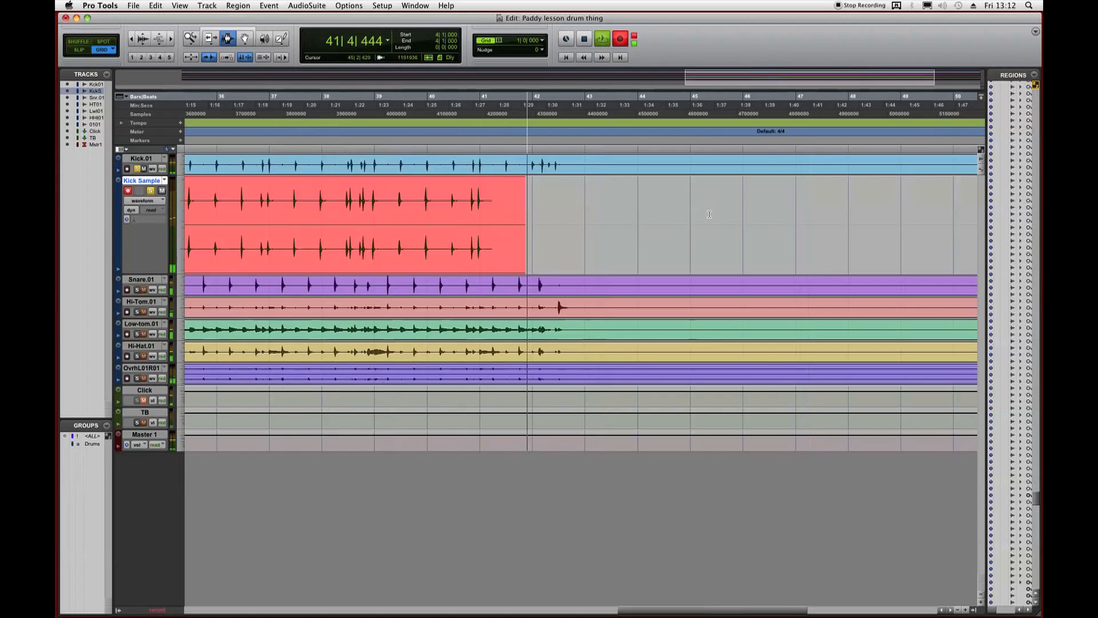
{"action": "key", "text": "super+bracketleft"}
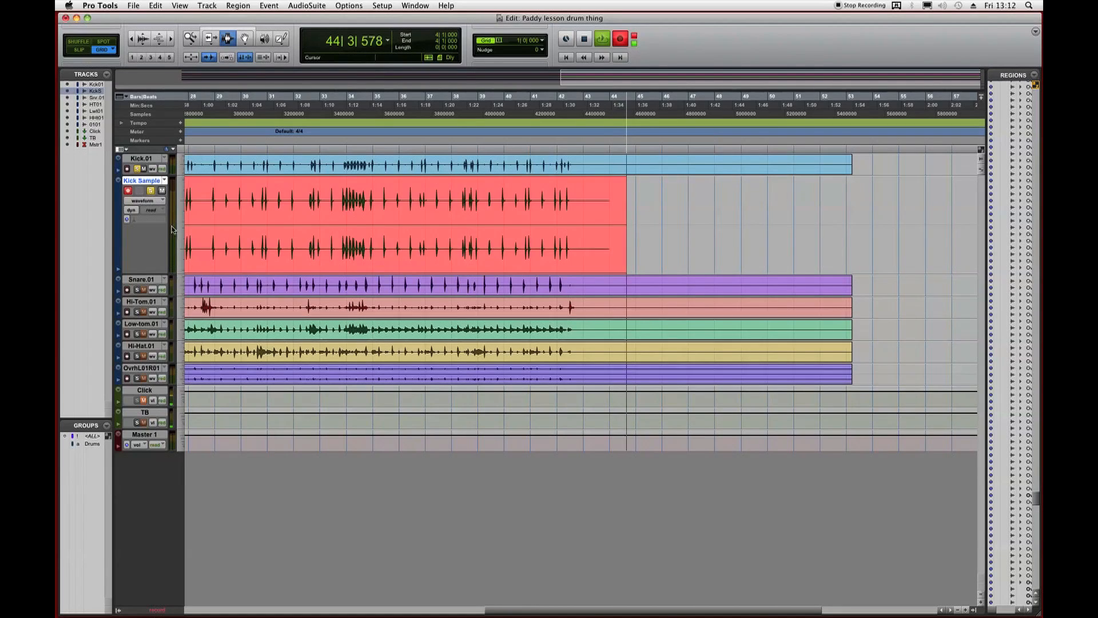
{"action": "key", "text": "space"}
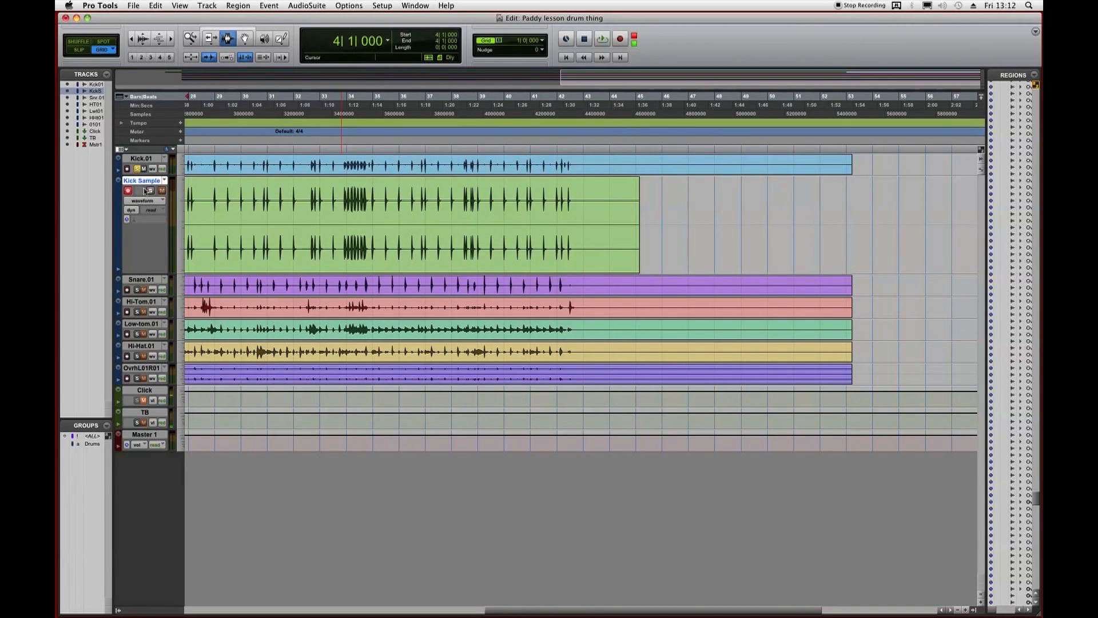
Disarm and unsolo the Kick Sample track, and hide the original Kick.01 track.
{"action": "left_click", "coordinate": [137, 158]}
{"action": "right_click", "coordinate": [137, 157]}
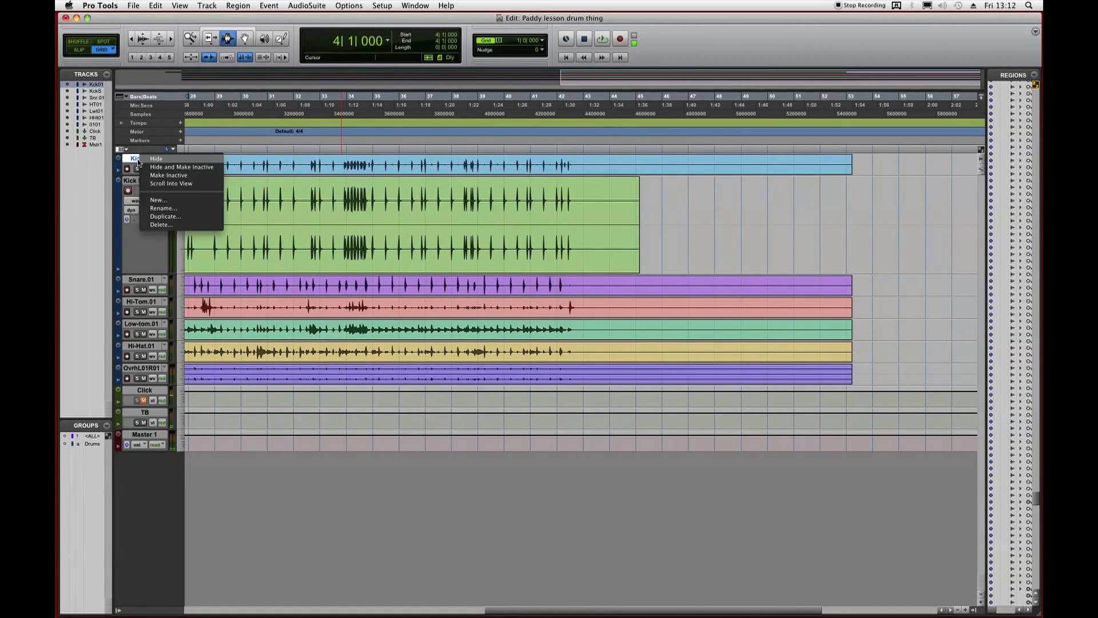
{"action": "left_click", "coordinate": [413, 208]}
{"action": "scroll", "coordinate": [395, 216], "scroll_direction": "left", "scroll_amount": 10}
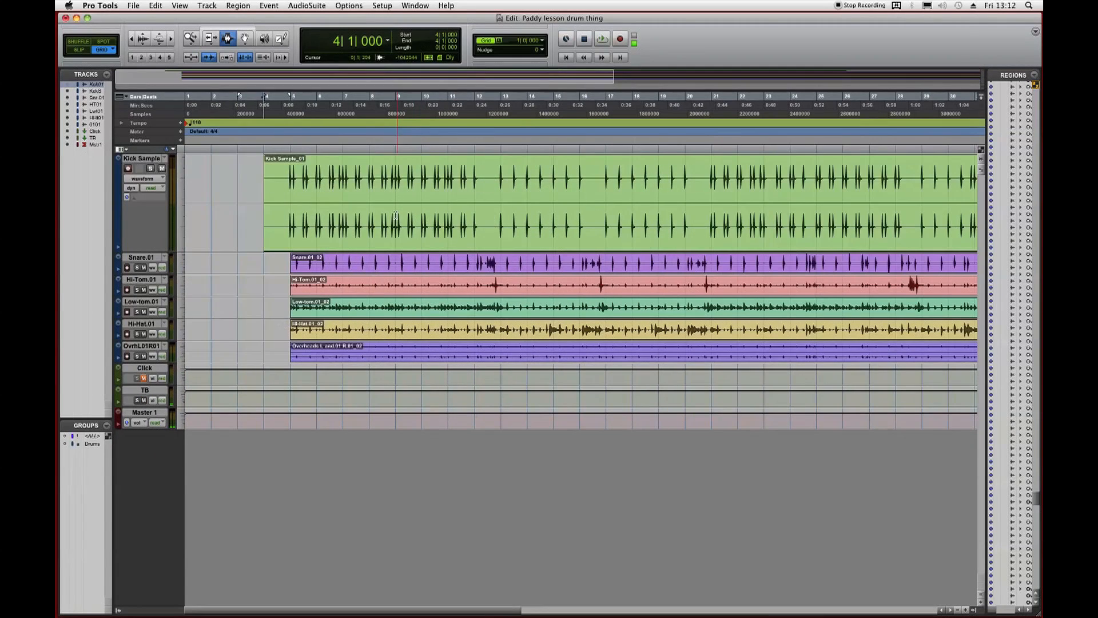
Play the drums from bar 5, return the Kick Sample track height to small, and stop playback.
{"action": "left_click", "coordinate": [291, 192]}
{"action": "key", "text": "space"}
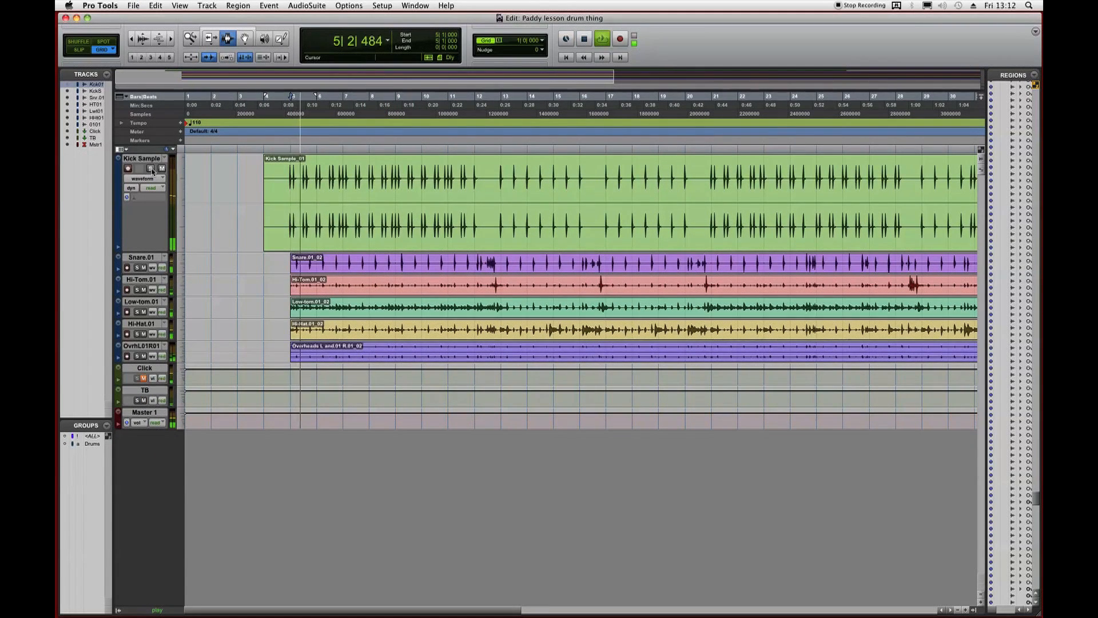
{"action": "left_click", "coordinate": [119, 158]}
{"action": "left_click", "coordinate": [128, 144]}
{"action": "key", "text": "space"}
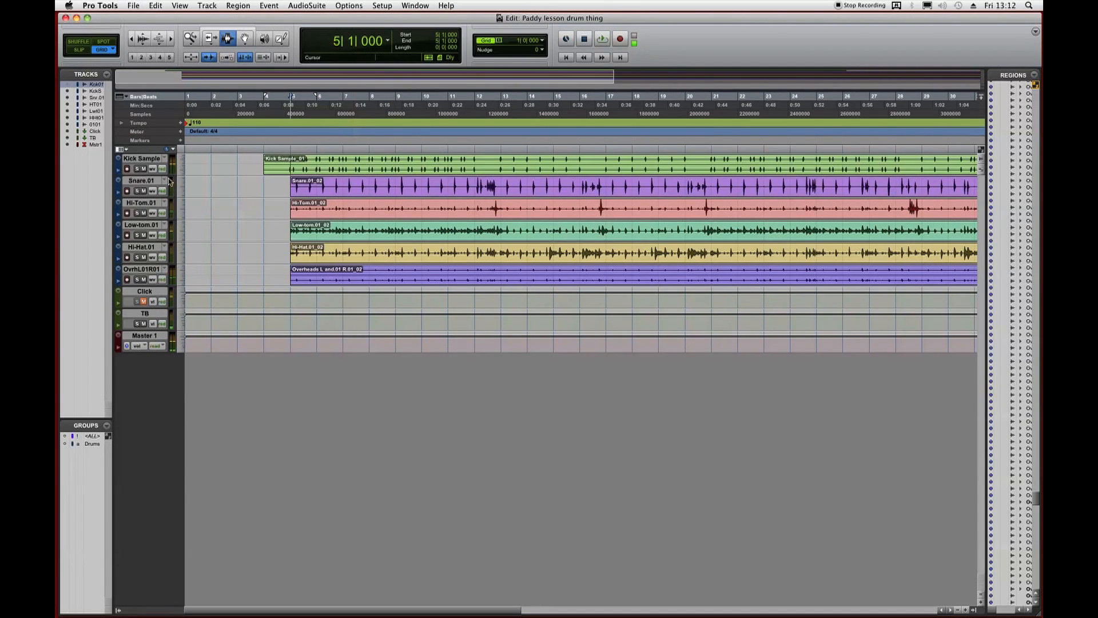
Create one stereo audio track below Snare.01 and name it Snare Sample.
{"action": "left_click", "coordinate": [150, 182]}
{"action": "key", "text": "super+shift+n"}
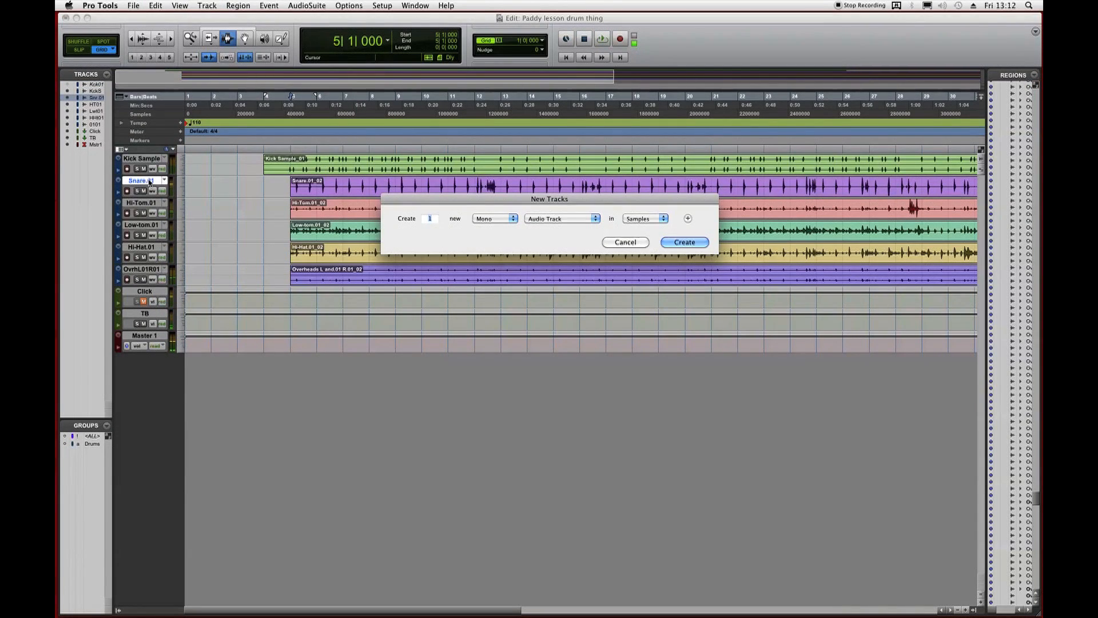
{"action": "key", "text": "Return"}
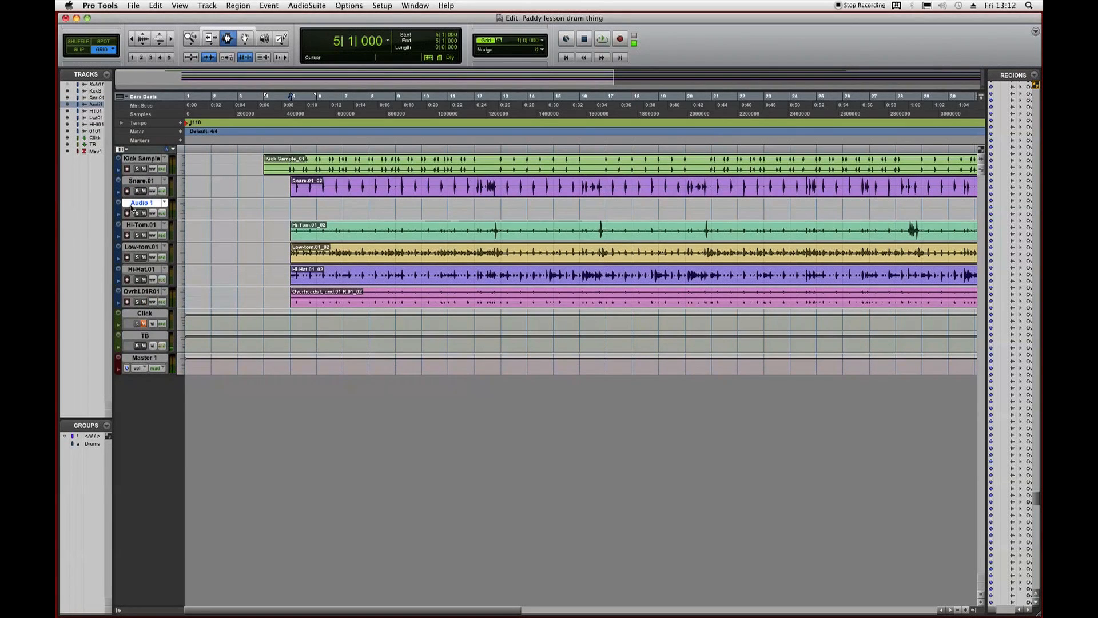
{"action": "double_click", "coordinate": [131, 205]}
{"action": "type", "text": "Snare Sample"}
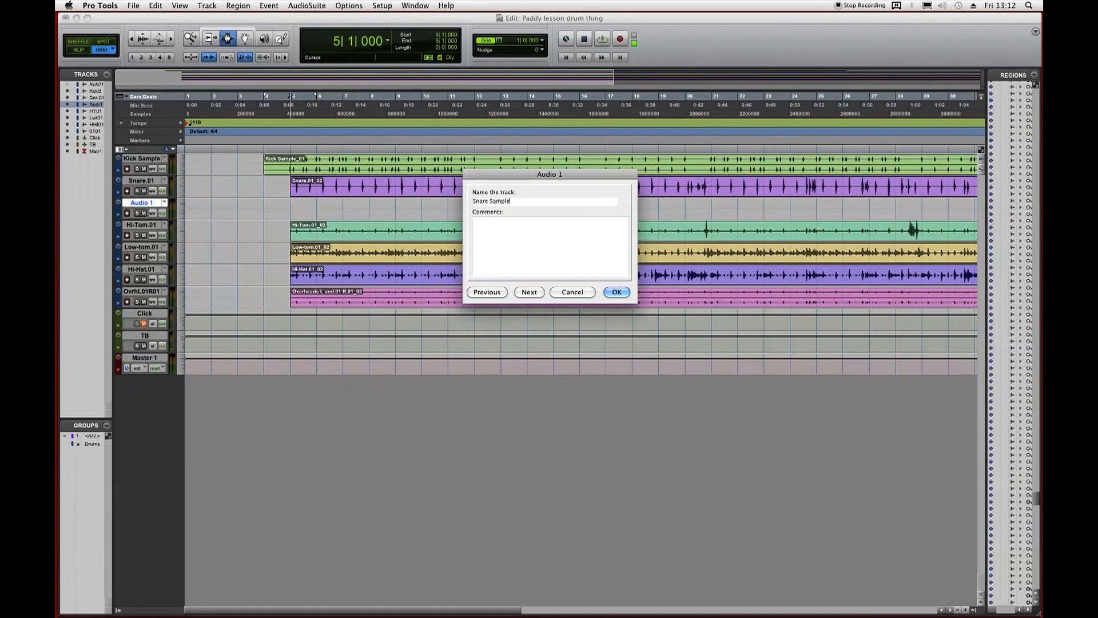
{"action": "key", "text": "Return"}
Insert the Trigger (mono/stereo) plug-in on the first insert of Snare.01 in the Mix window.
{"action": "key", "text": "super+equal"}
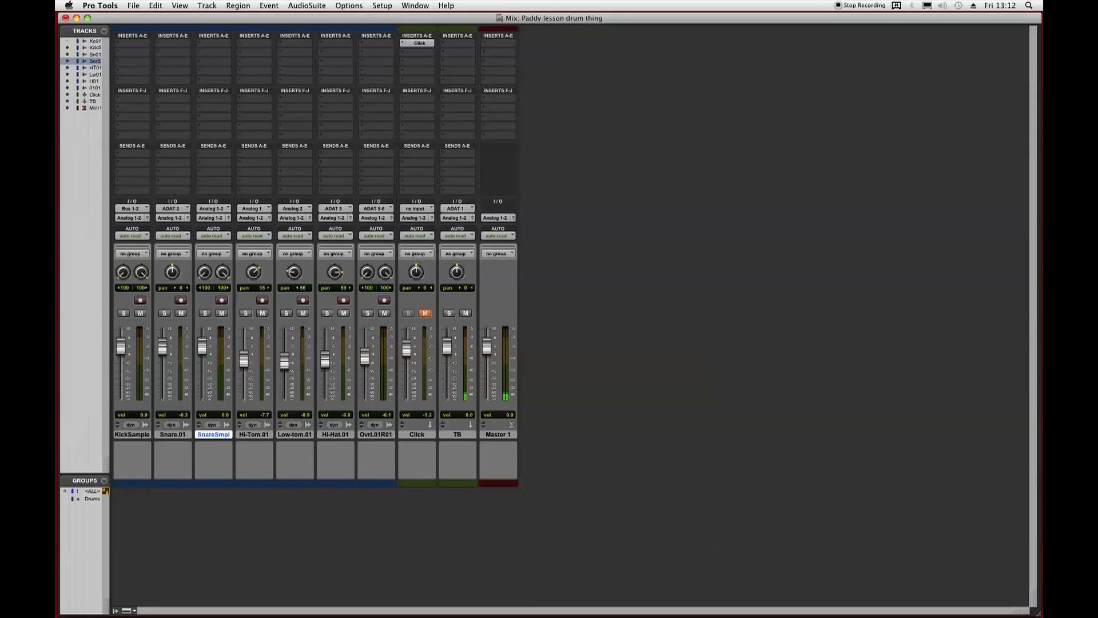
{"action": "left_click", "coordinate": [170, 44]}
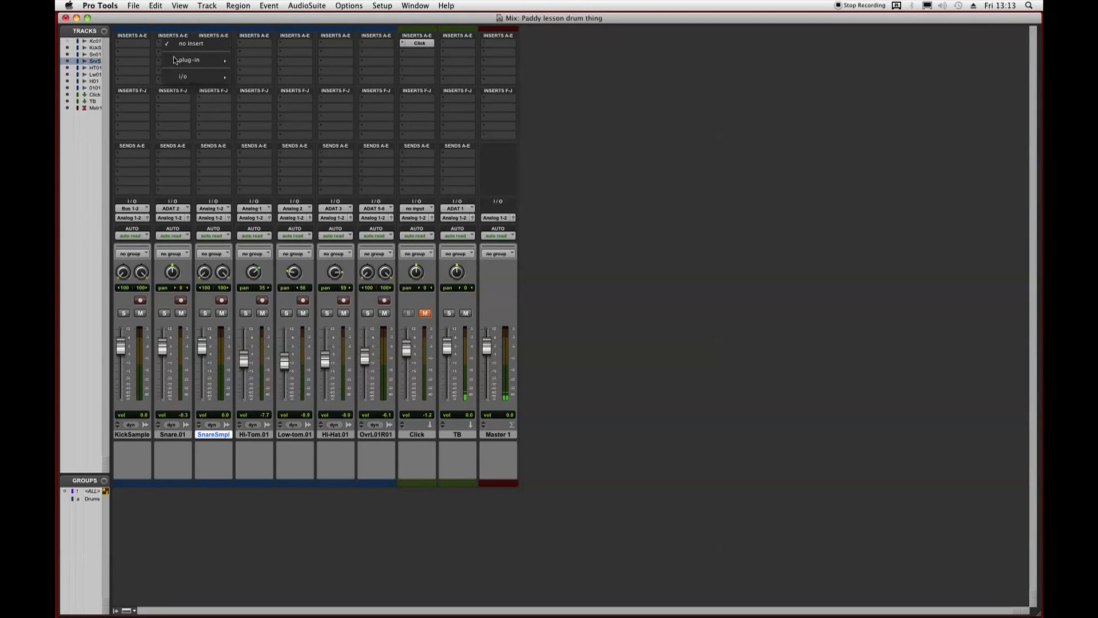
{"action": "mouse_move", "coordinate": [189, 60]}
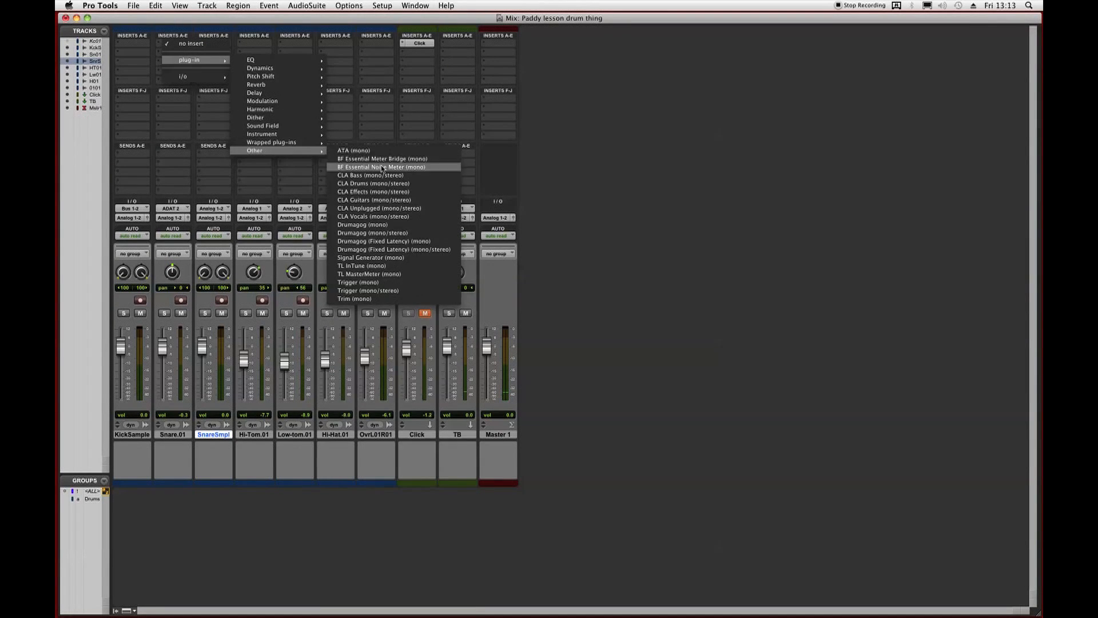
{"action": "left_click", "coordinate": [404, 290]}
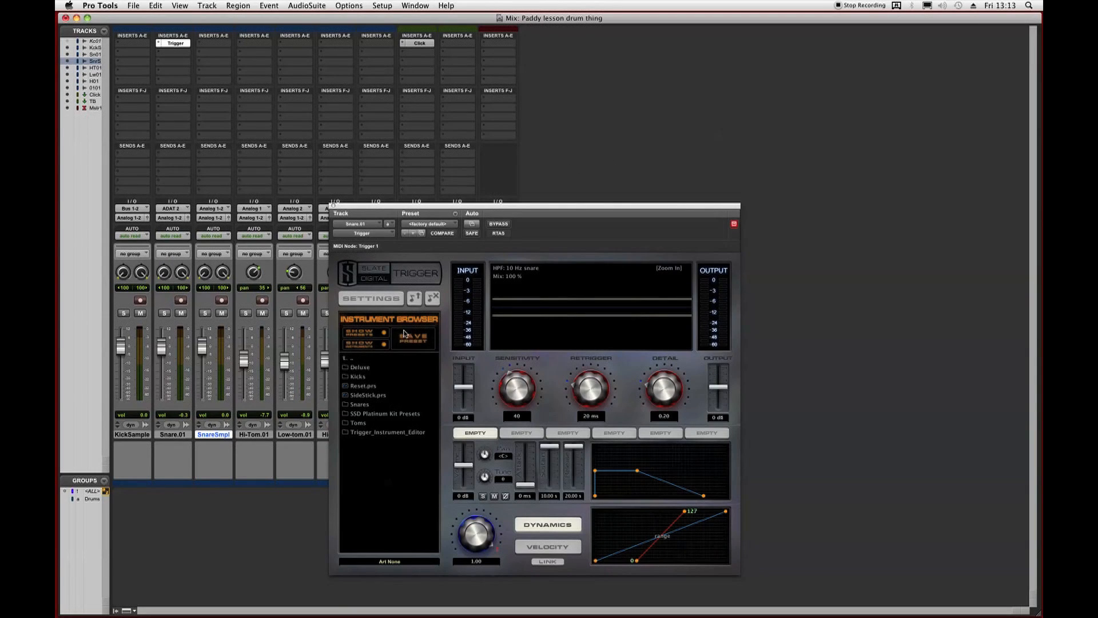
Load the ToneDef Snare.prs preset from the ToneDef Kit folder of the SSD Platinum Kit Presets into Trigger.
{"action": "double_click", "coordinate": [372, 417]}
{"action": "scroll", "coordinate": [367, 418], "scroll_direction": "down", "scroll_amount": 10}
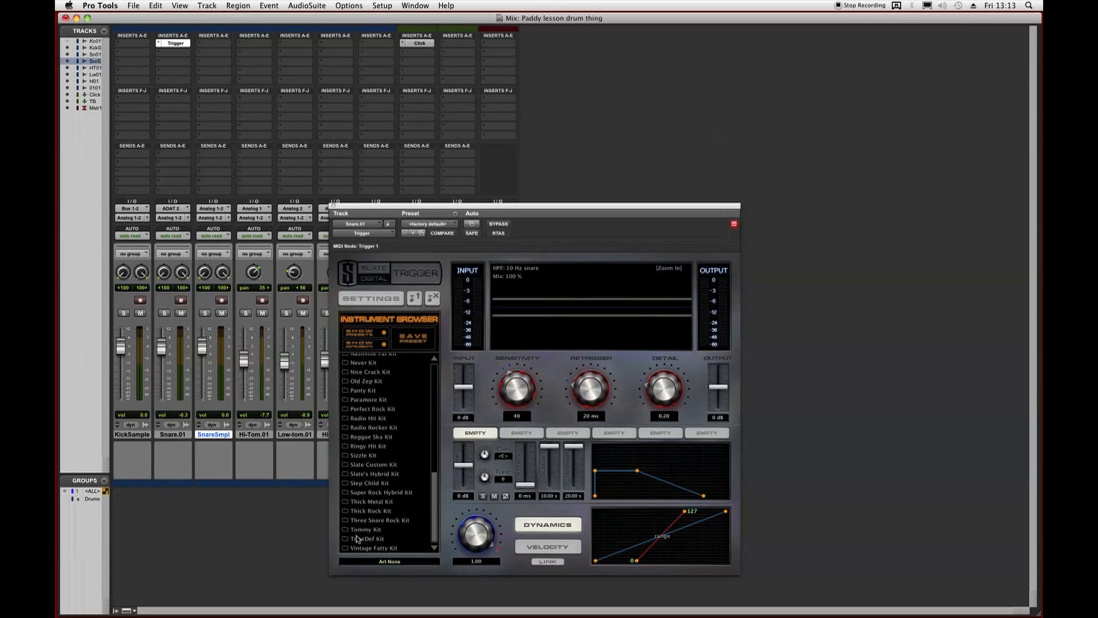
{"action": "double_click", "coordinate": [352, 538]}
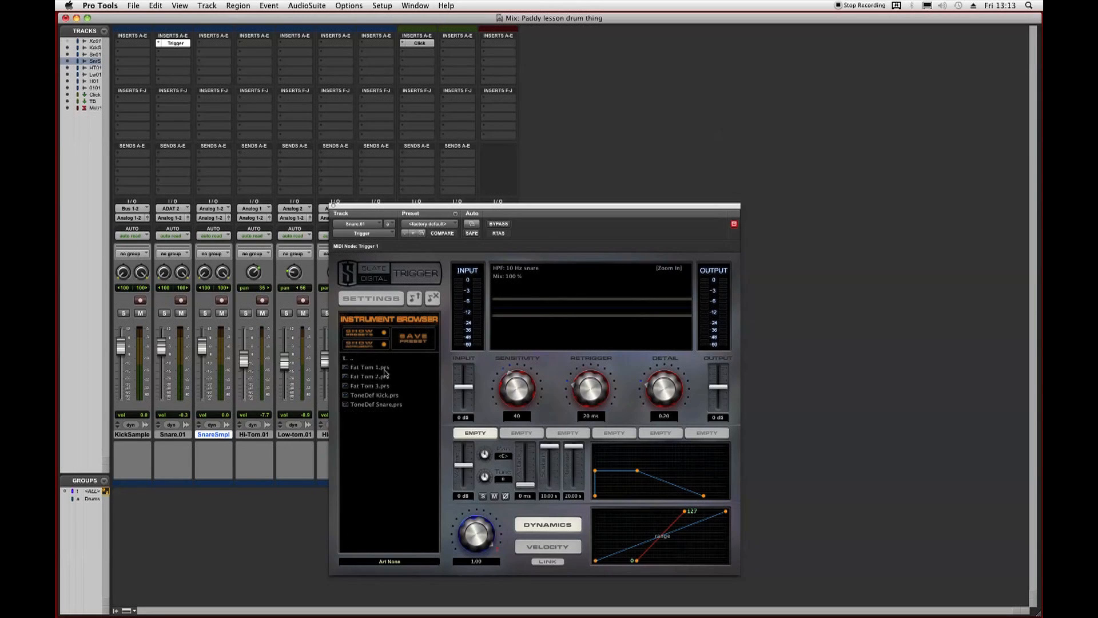
{"action": "double_click", "coordinate": [345, 407]}
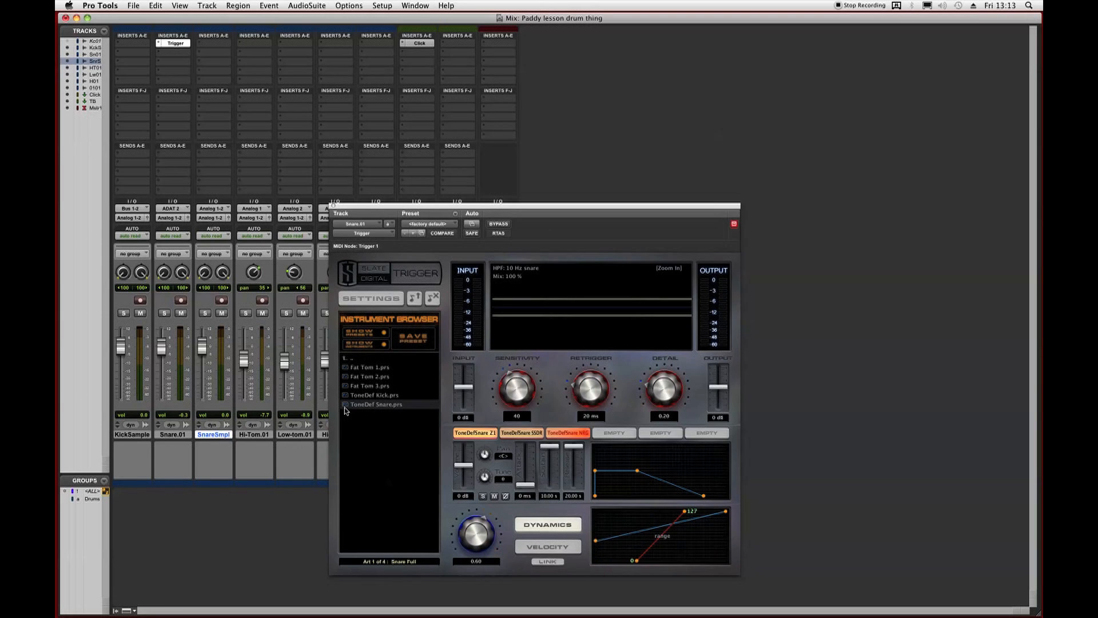
Return to the Edit window and move the Trigger window clear of the track controls and the start of the regions.
{"action": "left_click_drag", "start_coordinate": [491, 211], "coordinate": [695, 151]}
{"action": "key", "text": "super+equal"}
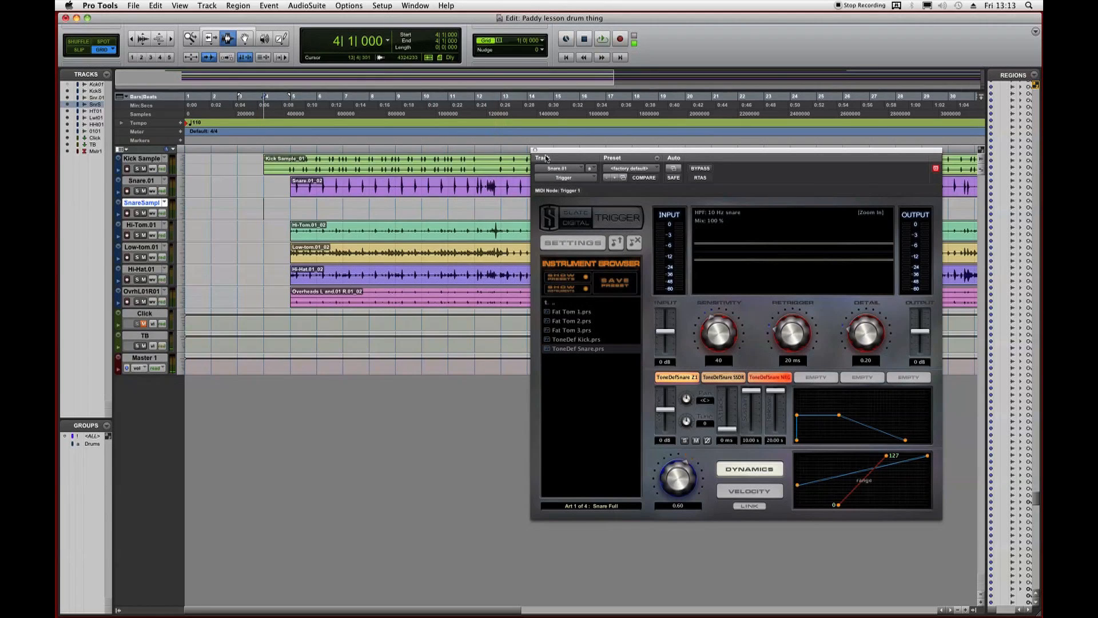
{"action": "left_click_drag", "start_coordinate": [554, 153], "coordinate": [508, 174]}
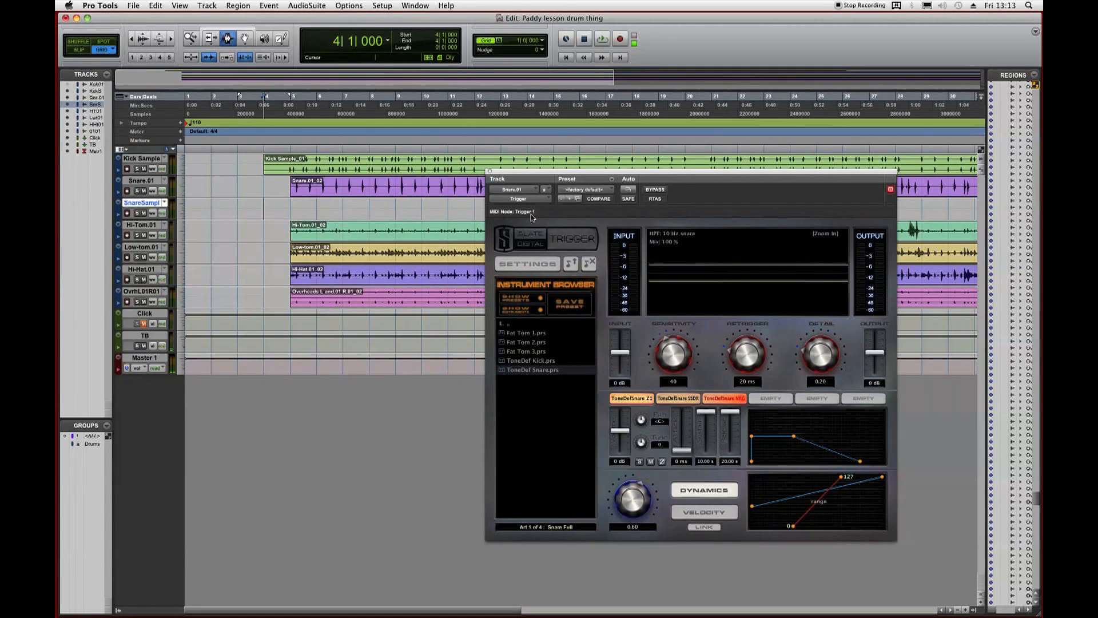
Play the soloed Snare.01 track and set Trigger's input level to 2 dB and Detail to 0.43.
{"action": "left_click_drag", "start_coordinate": [525, 172], "coordinate": [488, 230]}
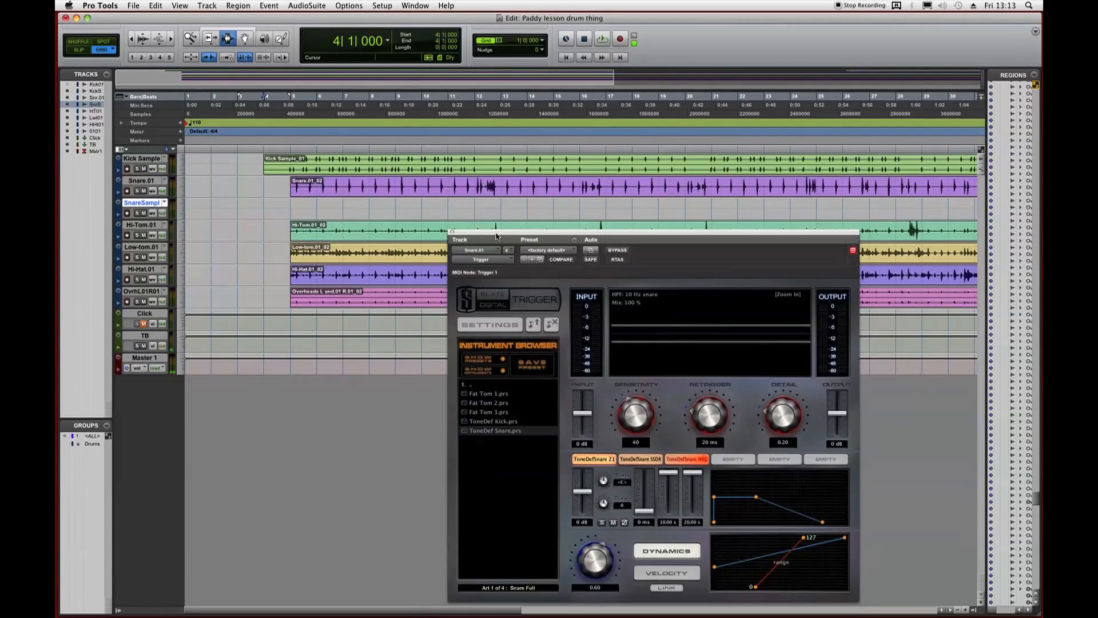
{"action": "key", "text": "space"}
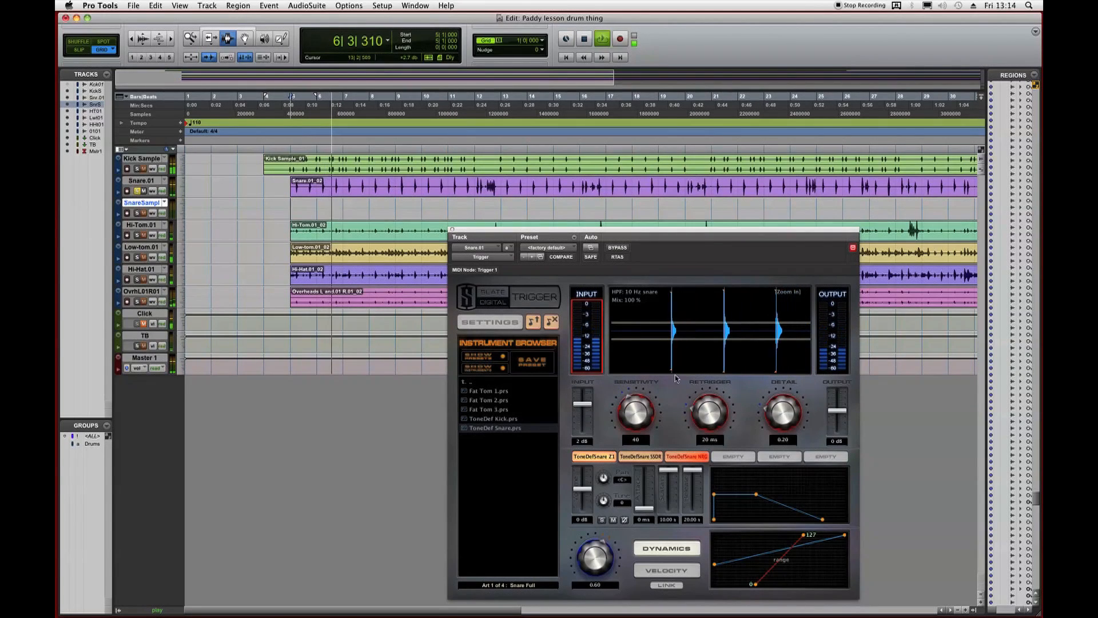
{"action": "left_click_drag", "start_coordinate": [784, 413], "coordinate": [788, 374]}
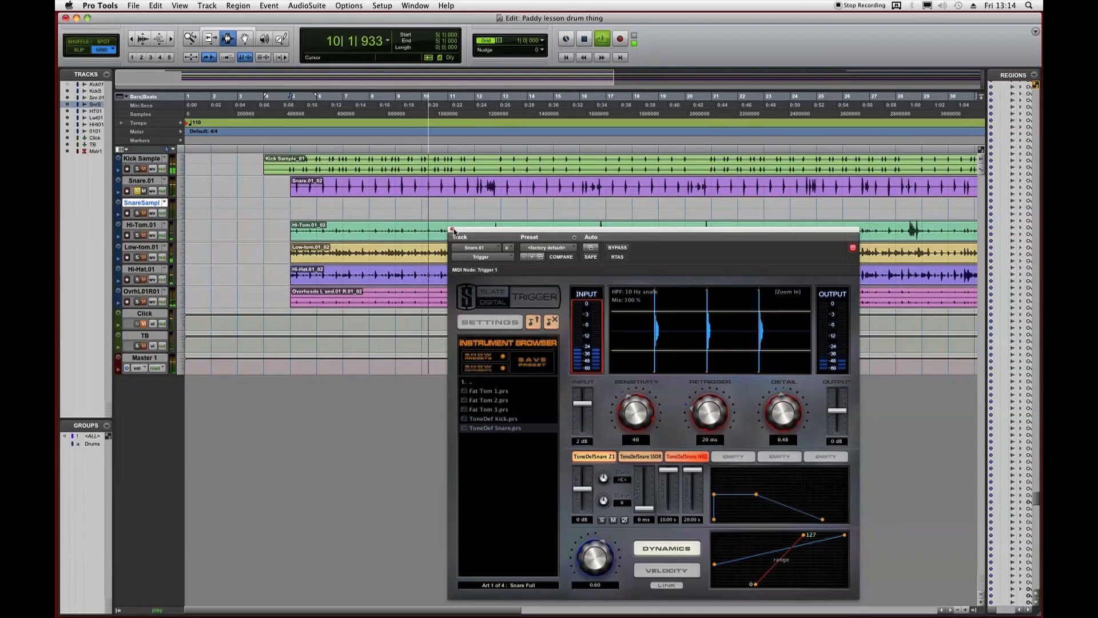
{"action": "key", "text": "super+]"}
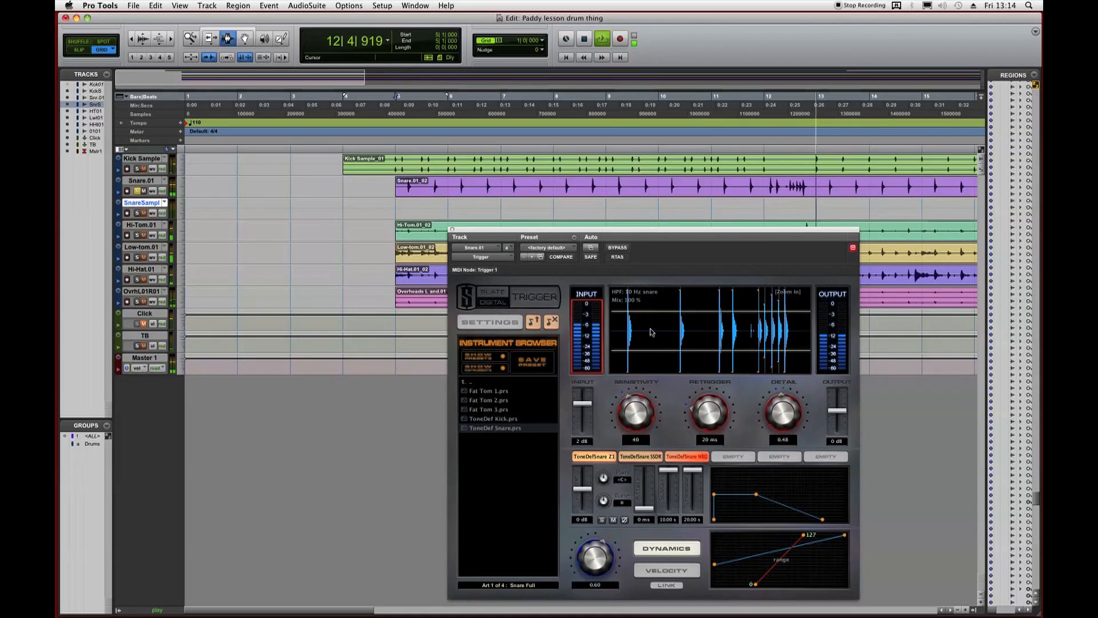
{"action": "left_click_drag", "start_coordinate": [791, 410], "coordinate": [791, 415]}
{"action": "key", "text": "space"}
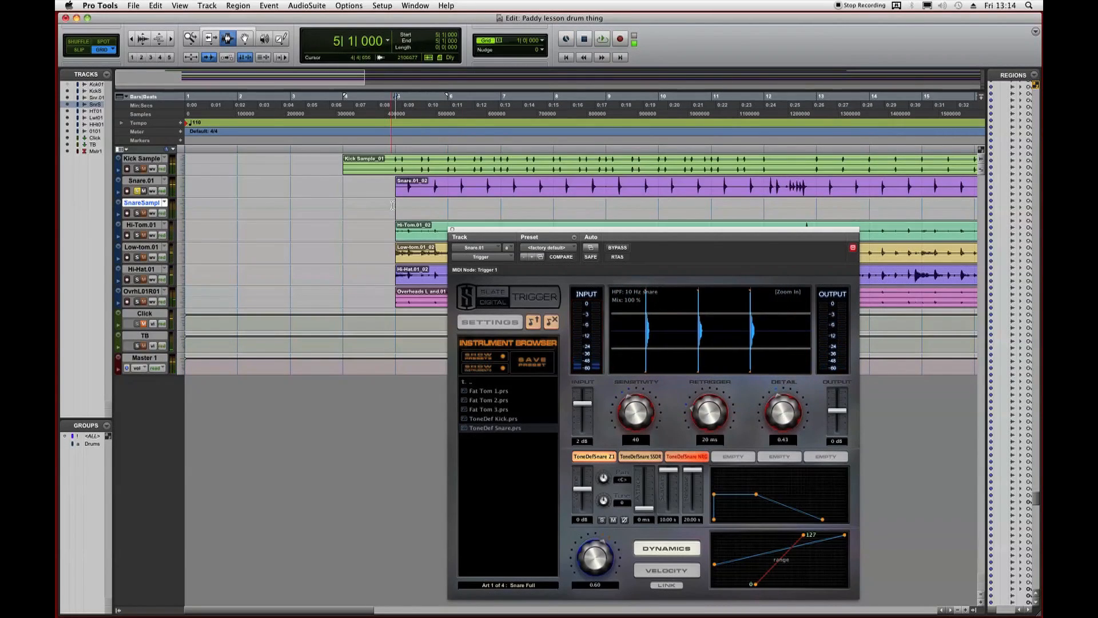
Solo the Snare Sample track and set both the Snare.01 output and the Snare Sample input to Bus 1-2.
{"action": "left_click", "coordinate": [136, 213]}
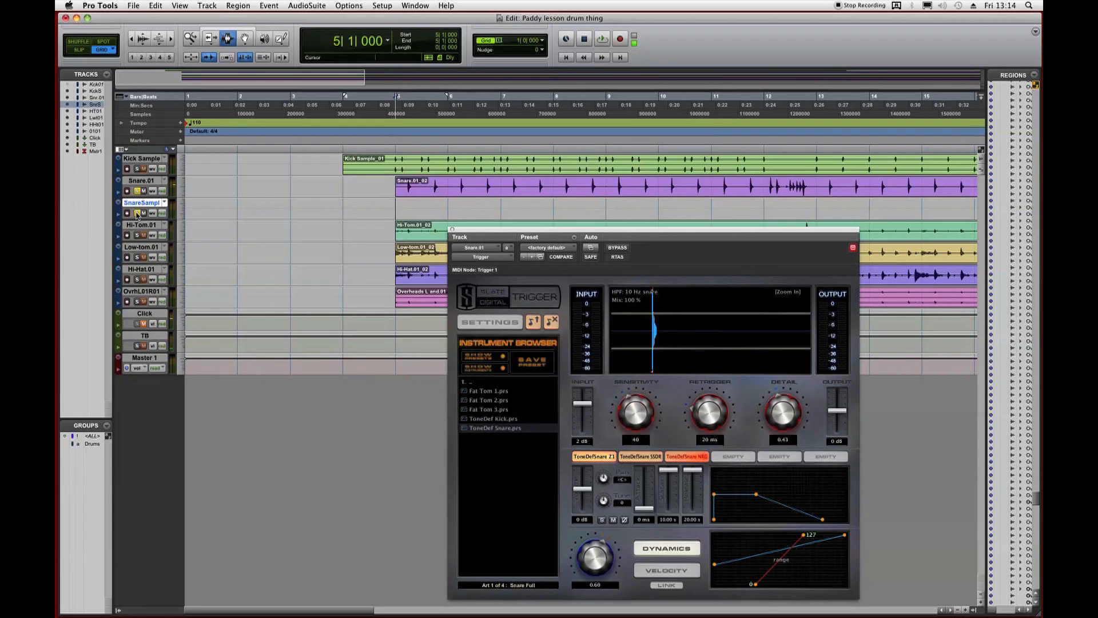
{"action": "key", "text": "super+equal"}
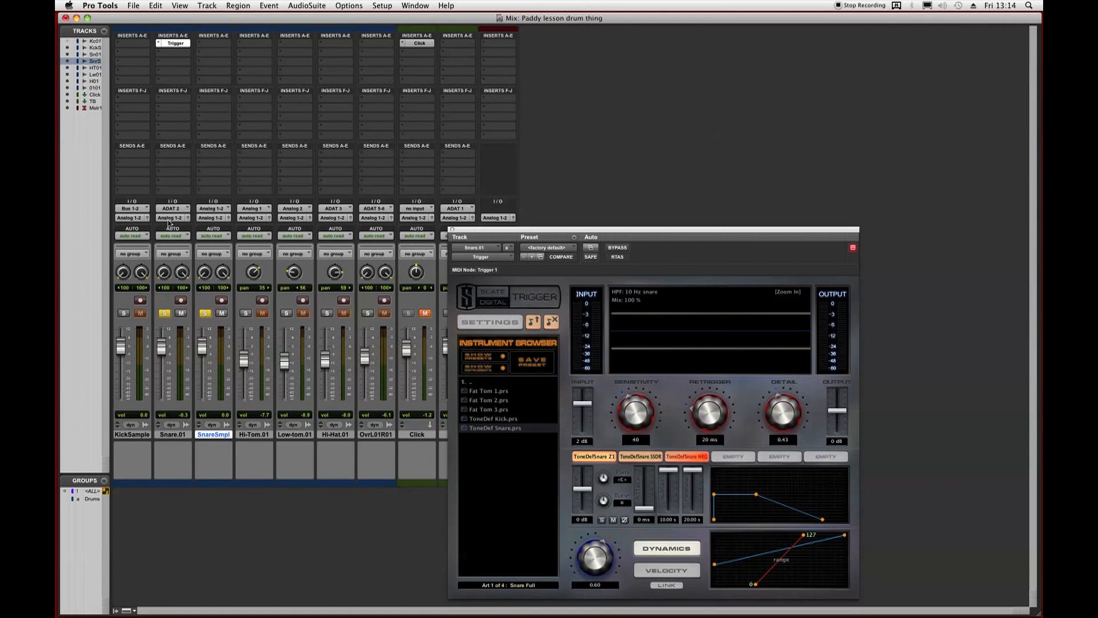
{"action": "left_click", "coordinate": [211, 217]}
{"action": "mouse_move", "coordinate": [183, 226]}
{"action": "left_click", "coordinate": [258, 13]}
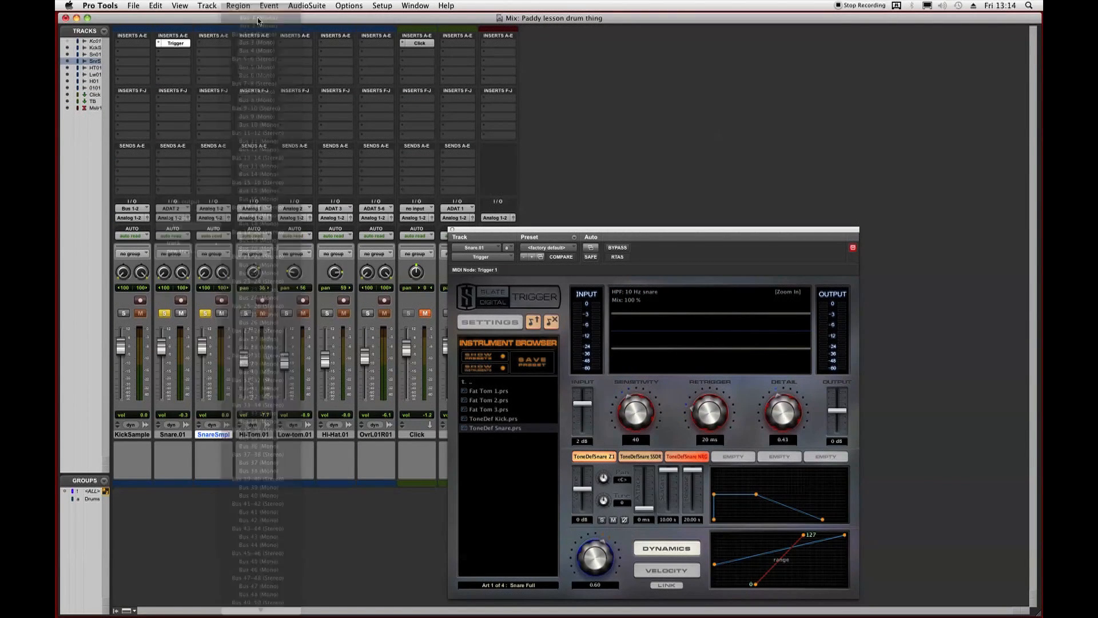
{"action": "left_click", "coordinate": [218, 209]}
{"action": "mouse_move", "coordinate": [229, 217]}
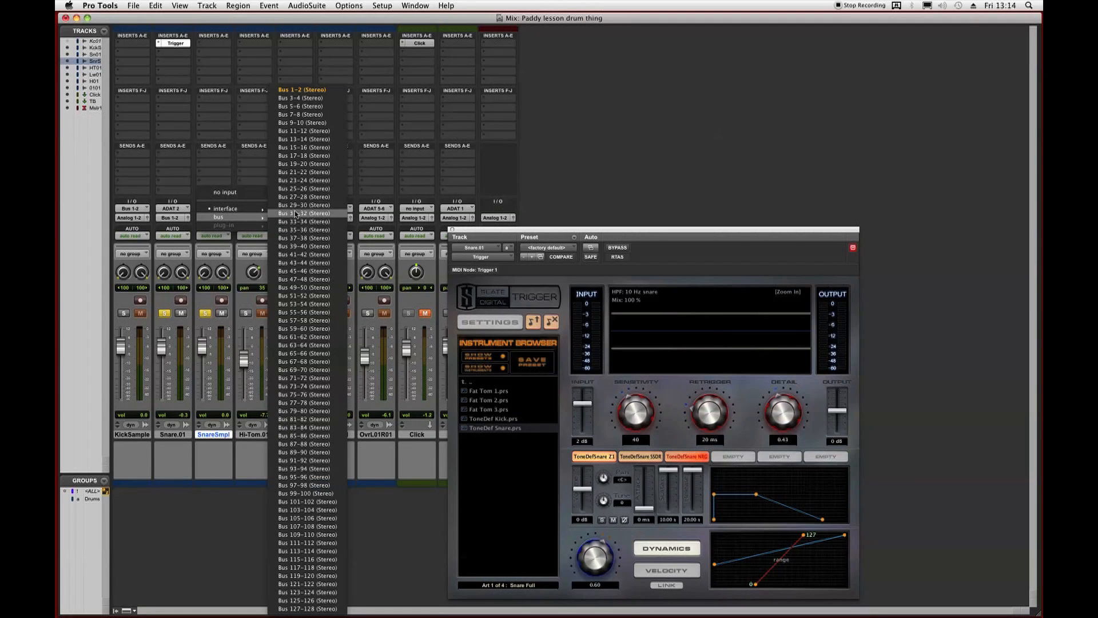
{"action": "left_click", "coordinate": [302, 89]}
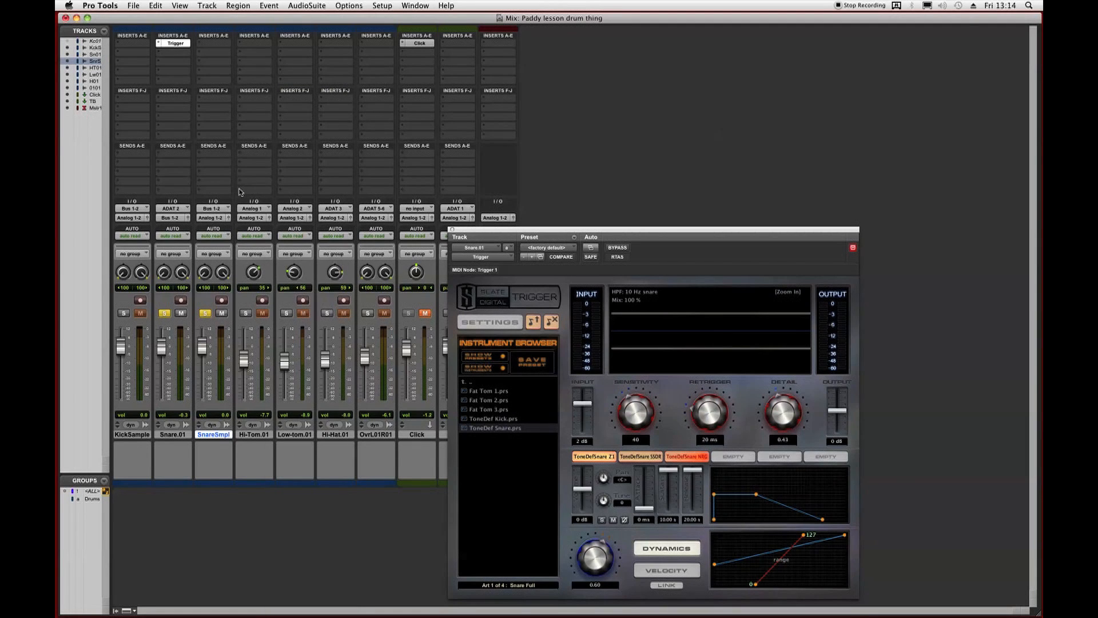
Record the triggered snare onto the armed Snare Sample track from bar 4, setting Trigger's Detail to 0.41 during the take.
{"action": "key", "text": "super+equal"}
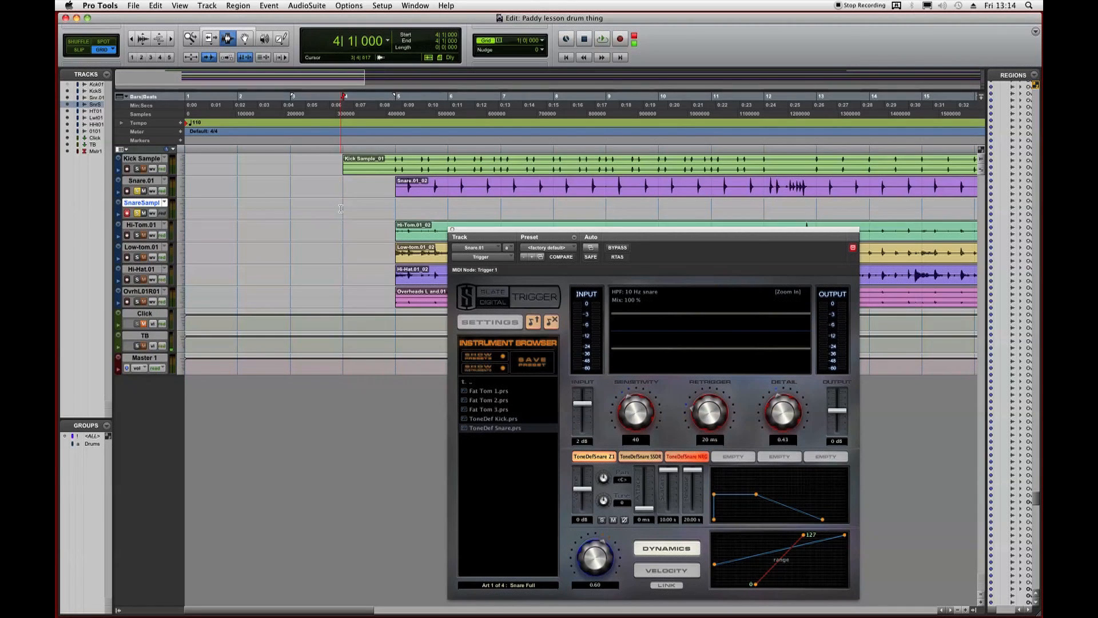
{"action": "key", "text": "super+space"}
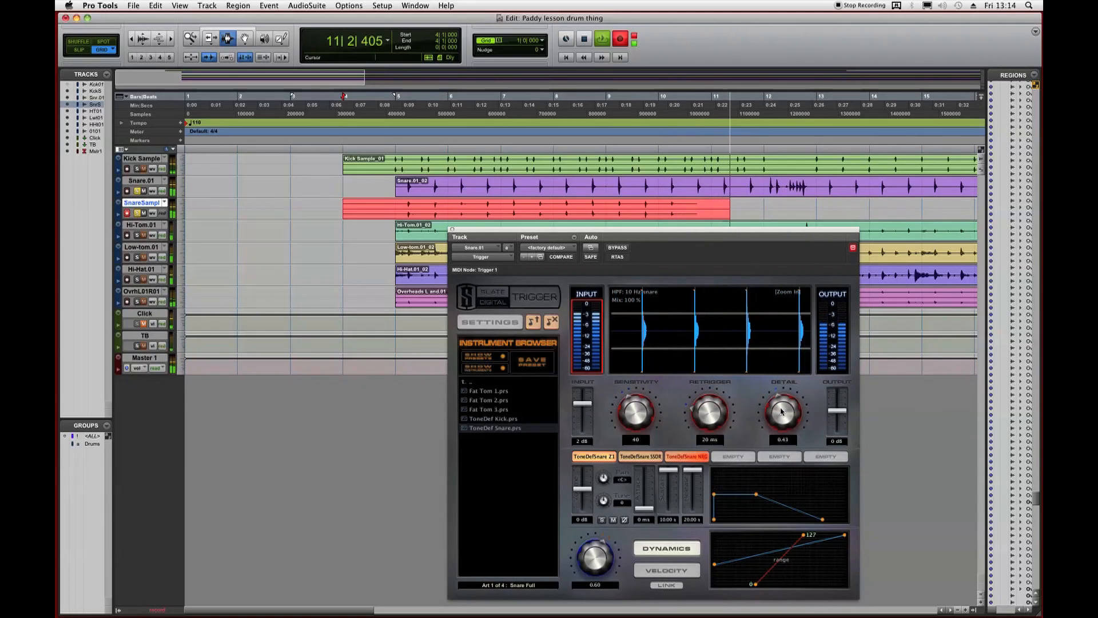
{"action": "mouse_move", "coordinate": [781, 410]}
{"action": "left_mouse_down"}
{"action": "mouse_move", "coordinate": [770, 422]}
{"action": "mouse_move", "coordinate": [772, 410]}
{"action": "left_mouse_up"}
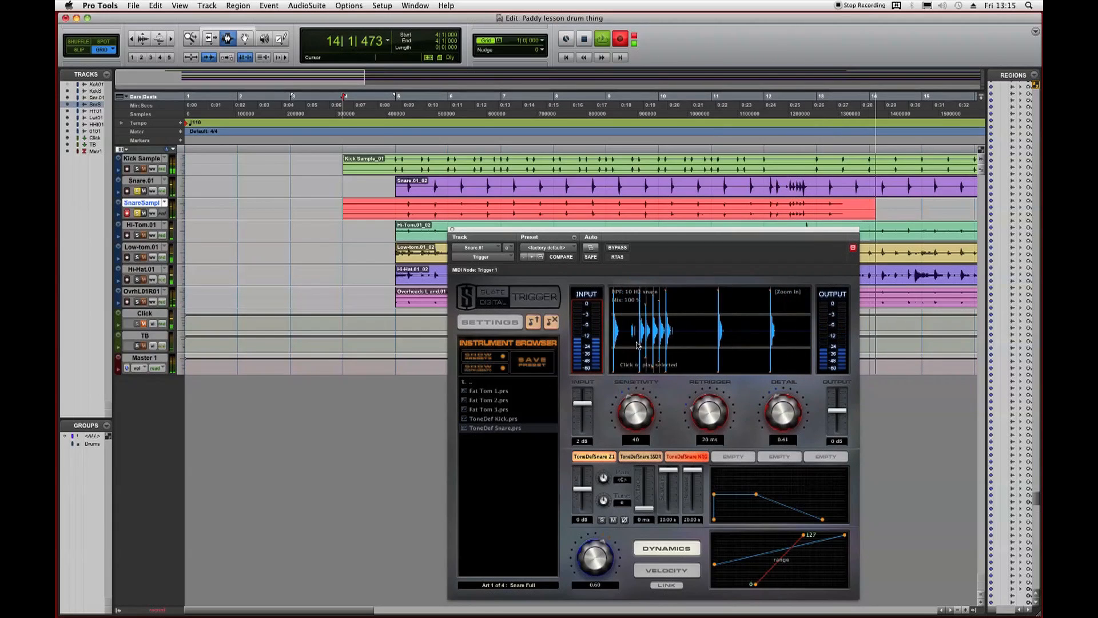
Set the Snare Sample track height to jumbo while recording continues.
{"action": "scroll", "coordinate": [788, 200], "scroll_direction": "right", "scroll_amount": 8}
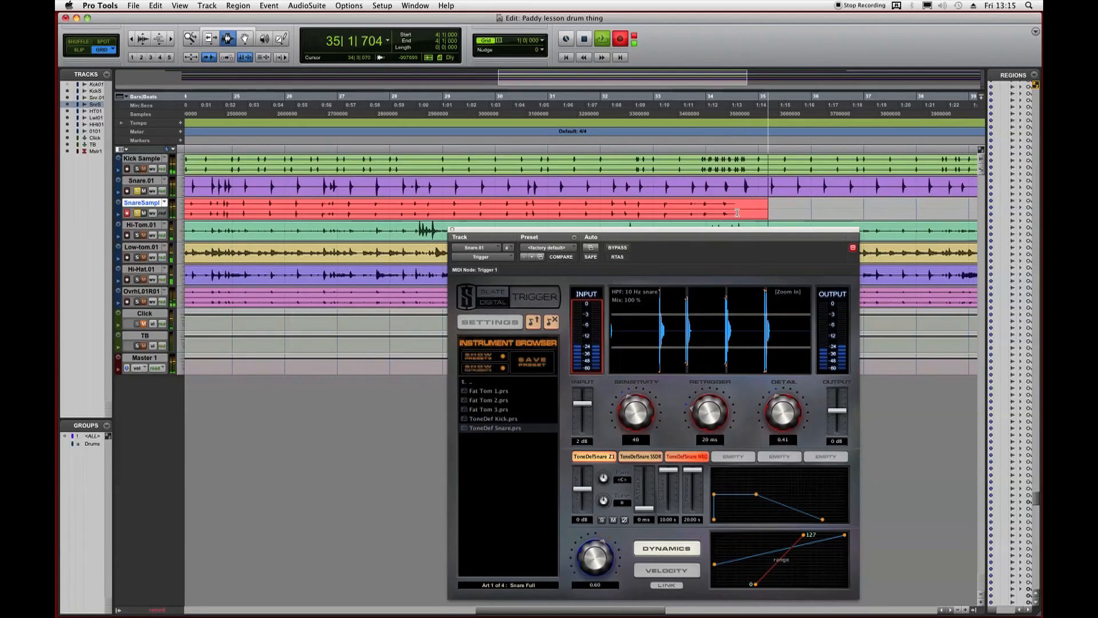
{"action": "key", "text": "super+bracketright"}
{"action": "key", "text": "super+bracketright"}
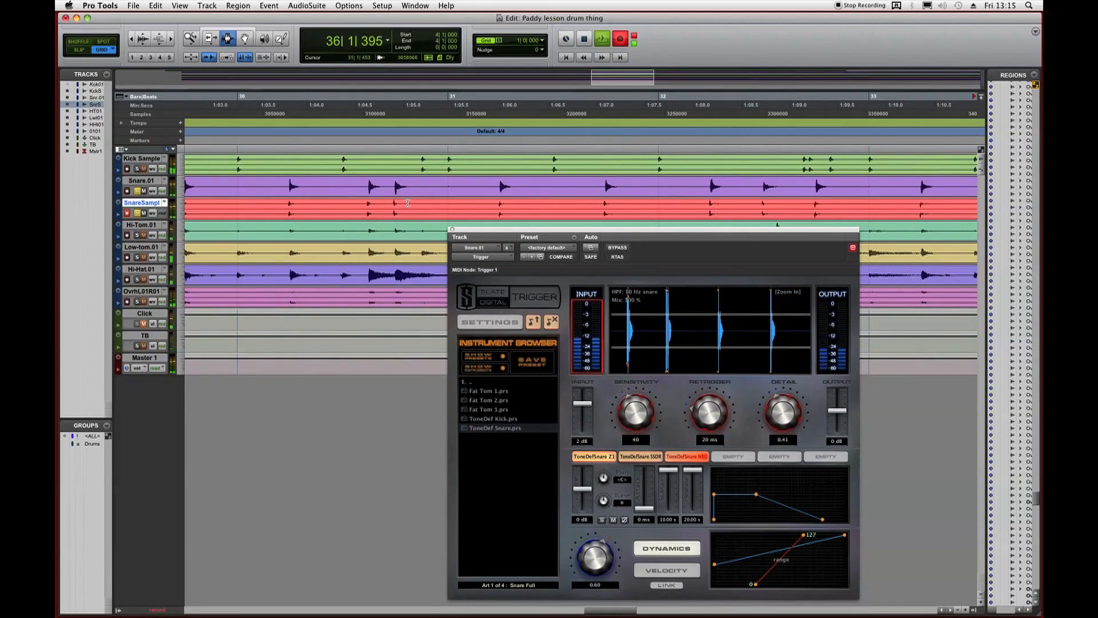
{"action": "left_click", "coordinate": [118, 182]}
{"action": "mouse_move", "coordinate": [172, 187]}
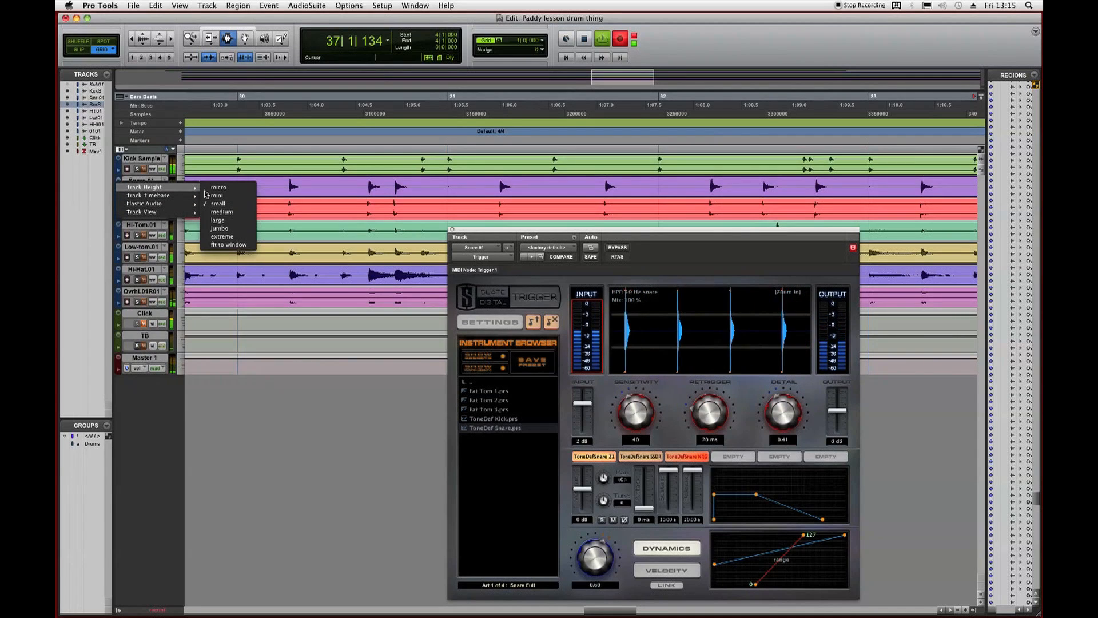
{"action": "left_click", "coordinate": [221, 229]}
{"action": "key", "text": "super+bracketleft"}
{"action": "key", "text": "super+bracketleft"}
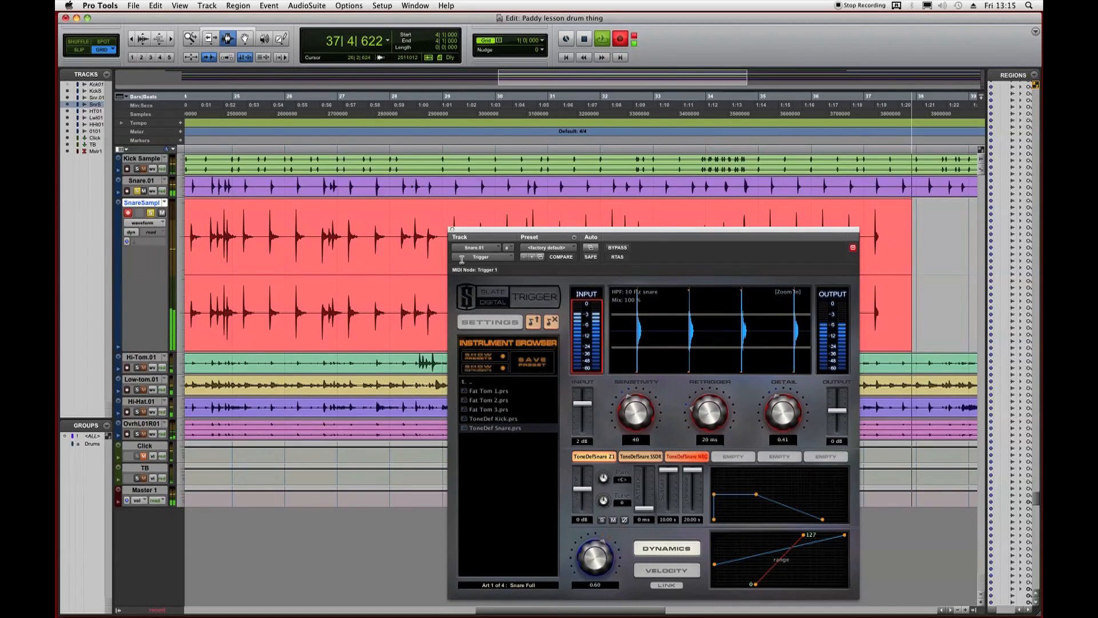
Set the Snare.01 track height to jumbo for comparison and stop recording after the last snare hit.
{"action": "left_click_drag", "start_coordinate": [494, 230], "coordinate": [463, 258]}
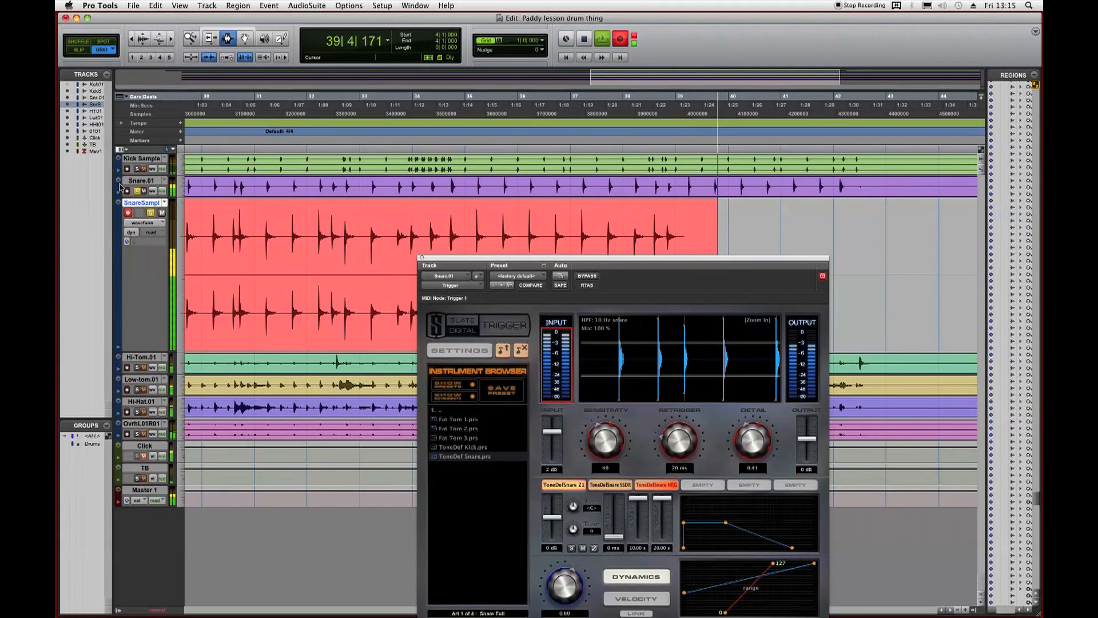
{"action": "left_click", "coordinate": [120, 187]}
{"action": "mouse_move", "coordinate": [171, 165]}
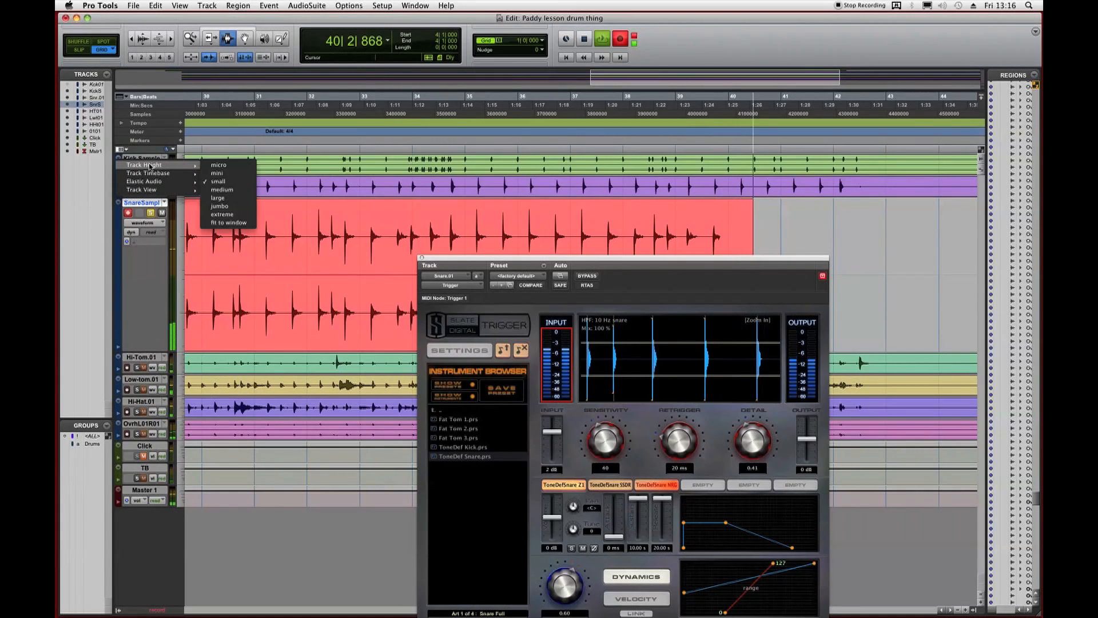
{"action": "left_click", "coordinate": [237, 198]}
{"action": "scroll", "coordinate": [572, 243], "scroll_direction": "down", "scroll_amount": 3}
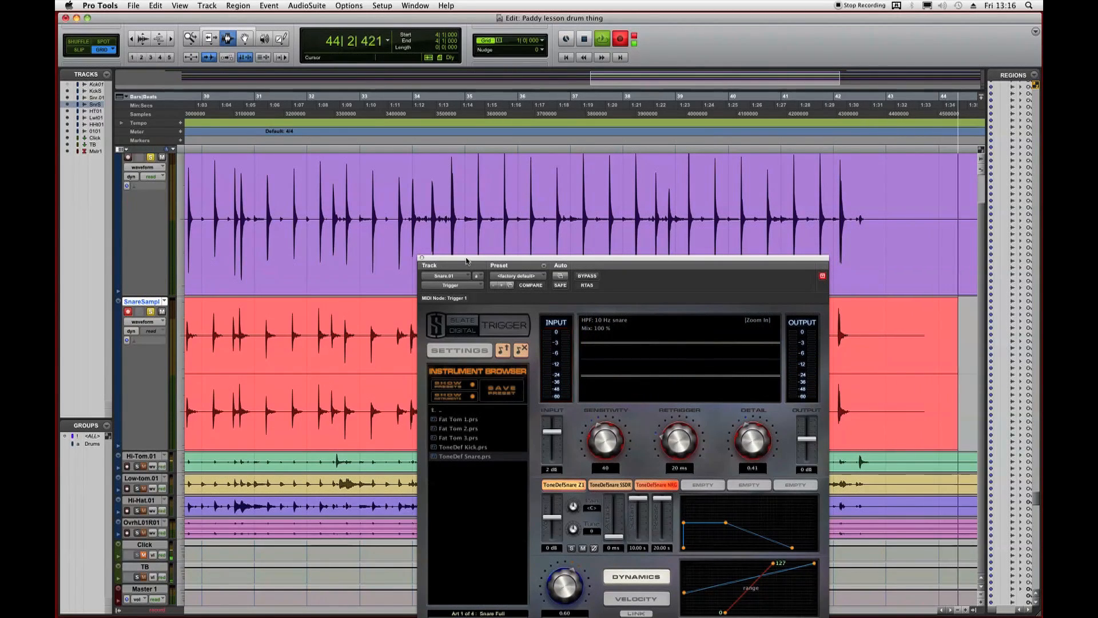
{"action": "key", "text": "space"}
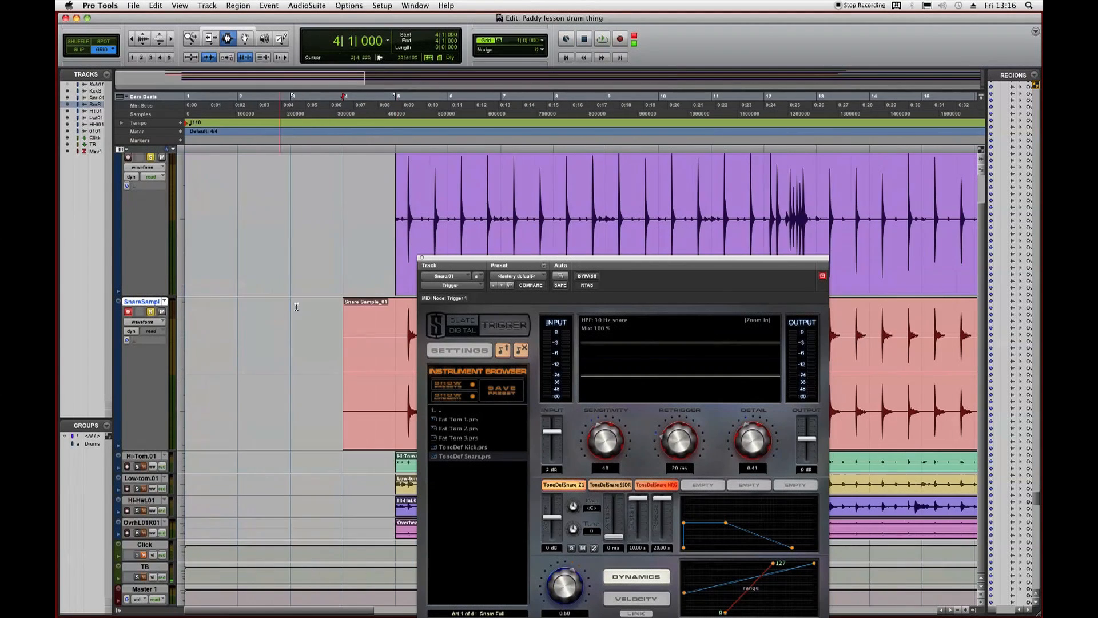
Set the grid value to 0|0|240 and place the edit cursor at 12|1|240, just before the bar 12 snare fill.
{"action": "left_click_drag", "start_coordinate": [479, 260], "coordinate": [178, 196]}
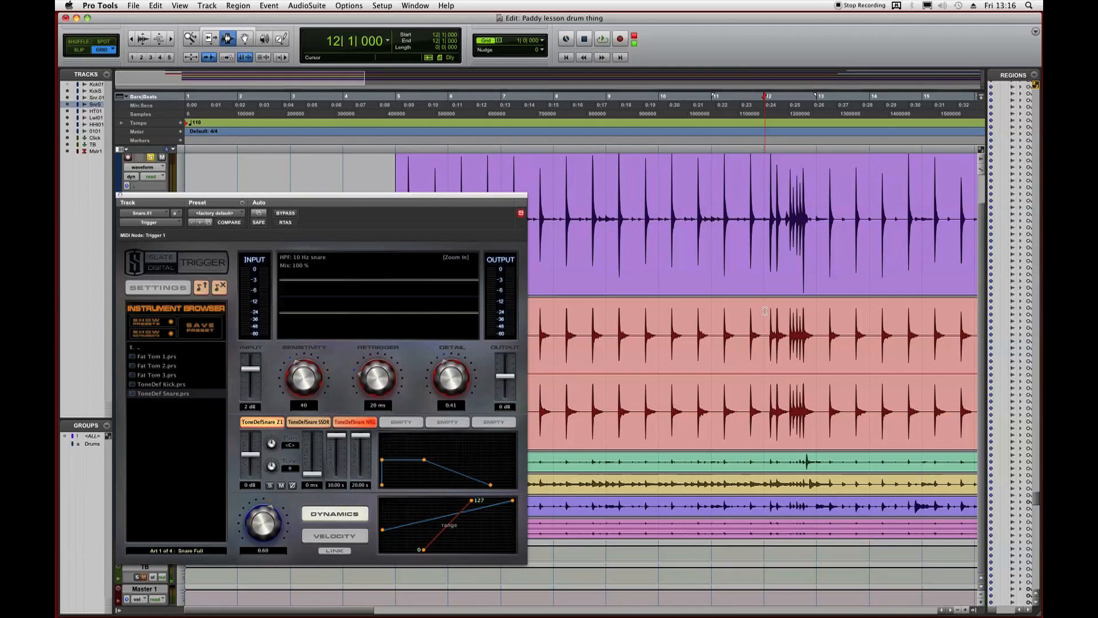
{"action": "key", "text": "super+]"}
{"action": "key", "text": "super+]"}
{"action": "key", "text": "super+]"}
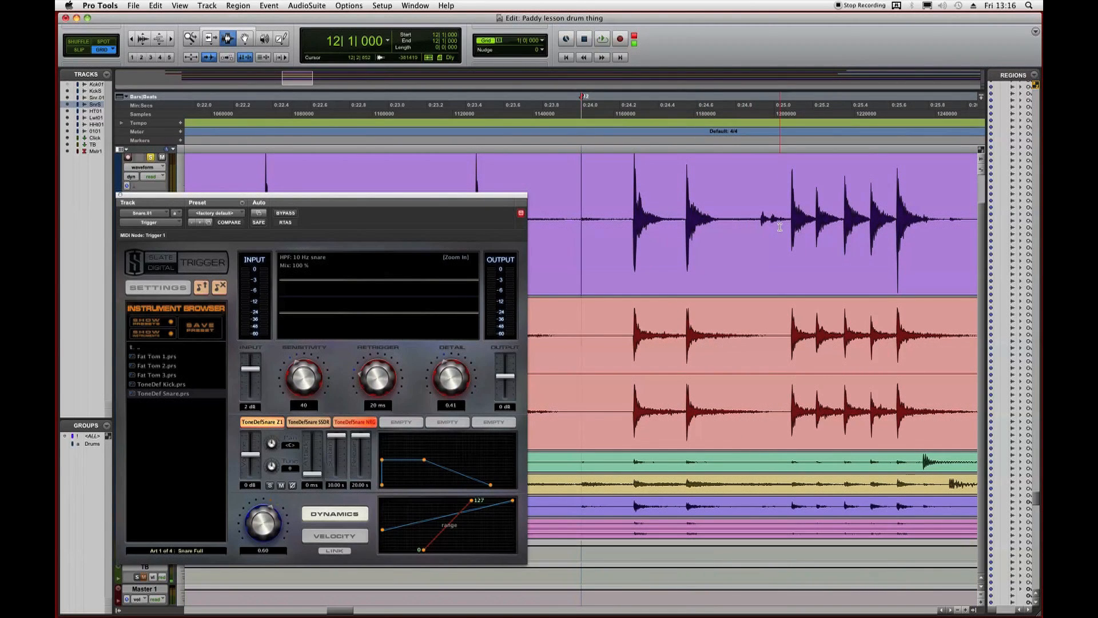
{"action": "left_click", "coordinate": [544, 43]}
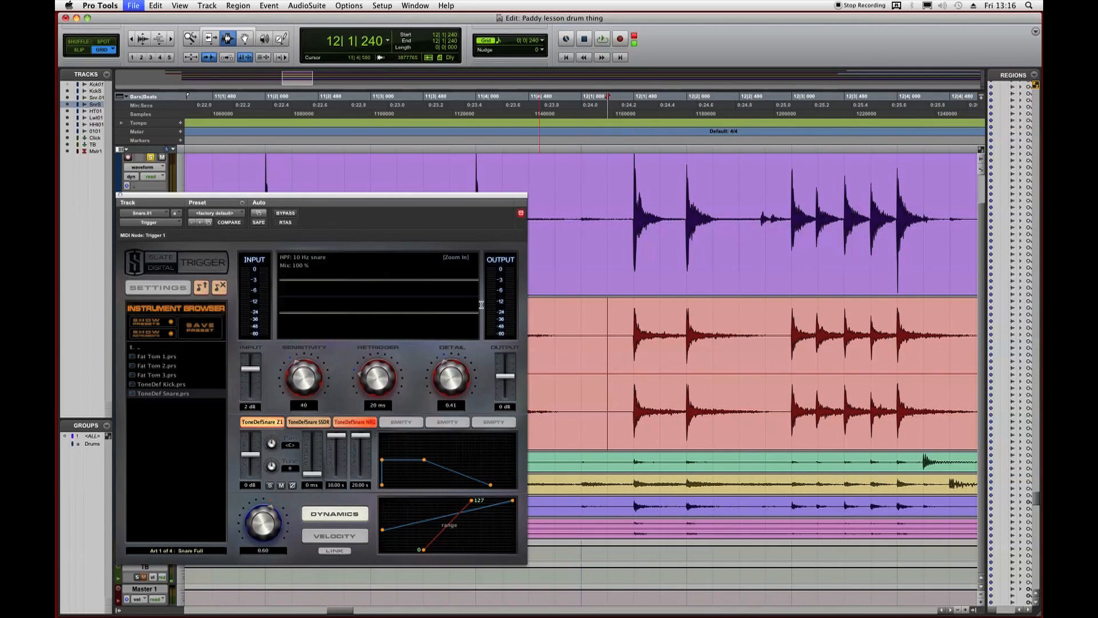
{"action": "key", "text": "super+equal"}
{"action": "key", "text": "super+equal"}
Lower Trigger's Detail to 0.11 for the bar 12 fill and re-record the Snare Sample track from 12|1|240.
{"action": "key", "text": "space"}
{"action": "left_click_drag", "start_coordinate": [436, 382], "coordinate": [449, 395]}
{"action": "key", "text": "space"}
{"action": "key", "text": "space"}
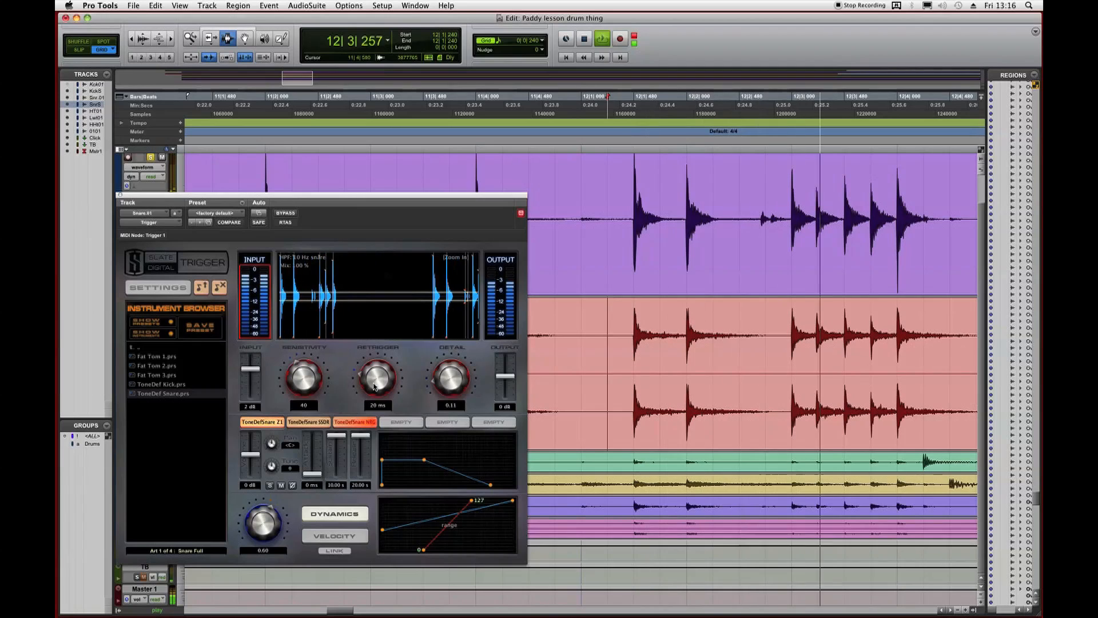
{"action": "key", "text": "space"}
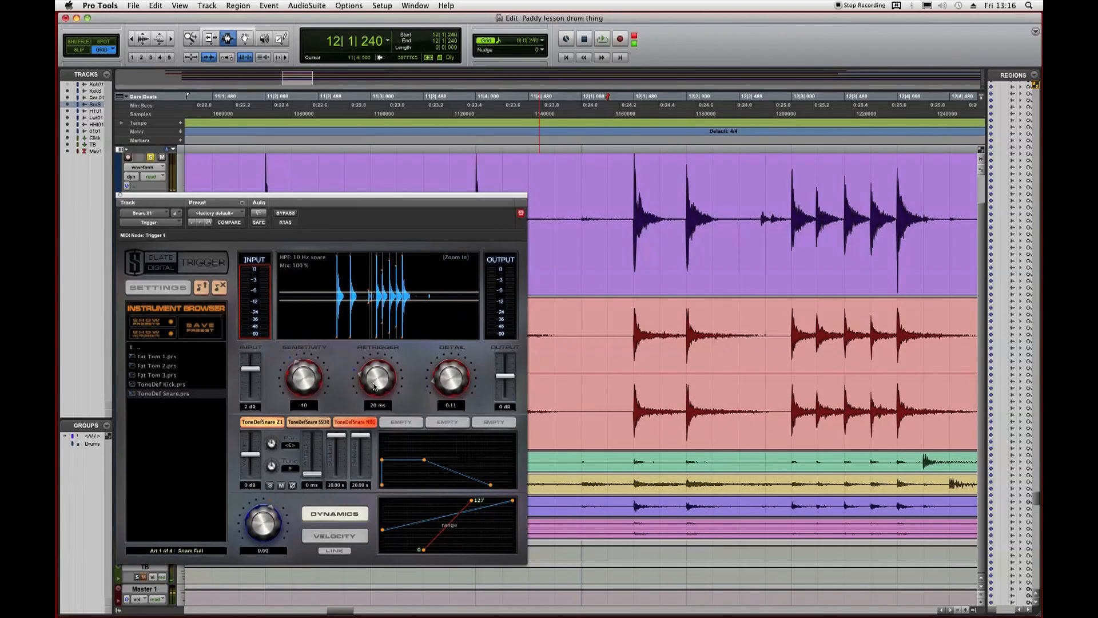
{"action": "key", "text": "F12"}
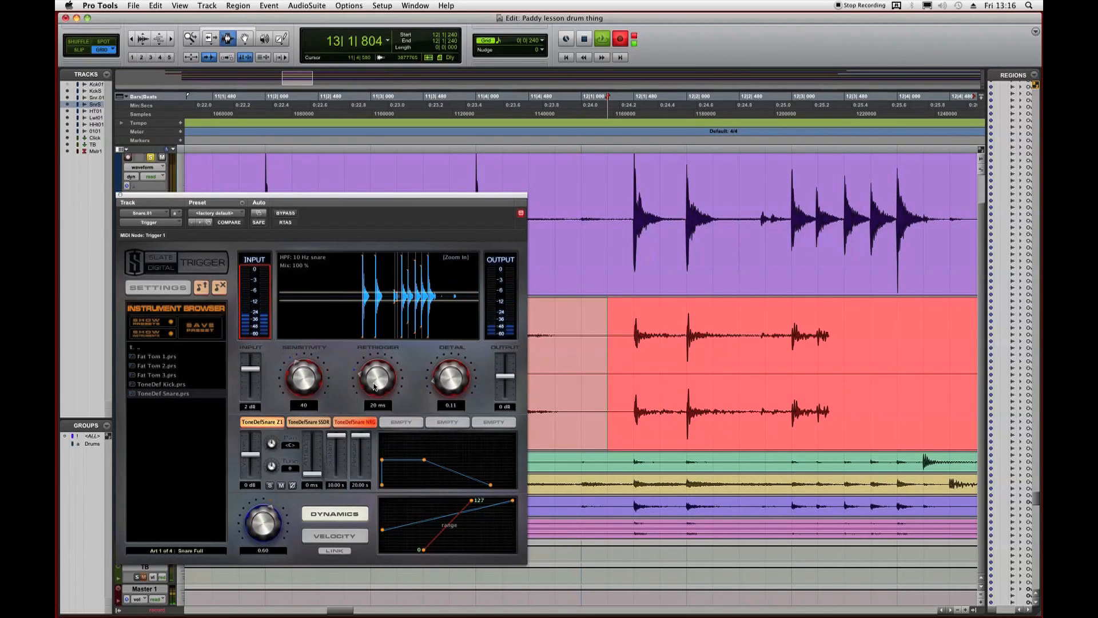
{"action": "key", "text": "space"}
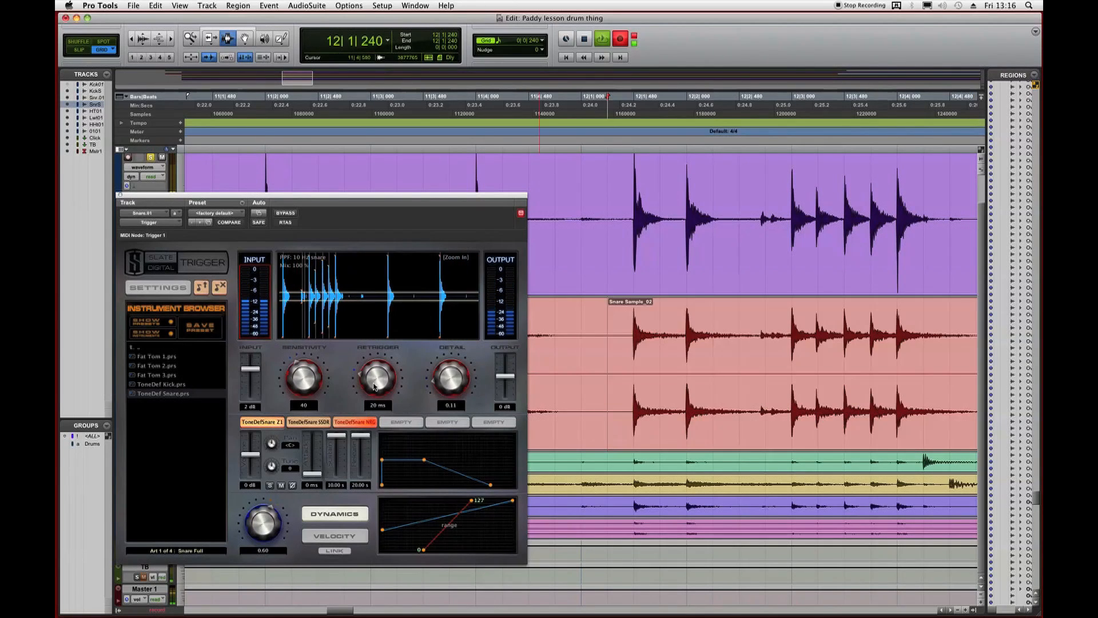
Trim the join between the original Snare Sample region and the bar 12 retake in Slip mode, and select across both joins.
{"action": "key", "text": "F6"}
{"action": "left_click_drag", "start_coordinate": [598, 363], "coordinate": [687, 356]}
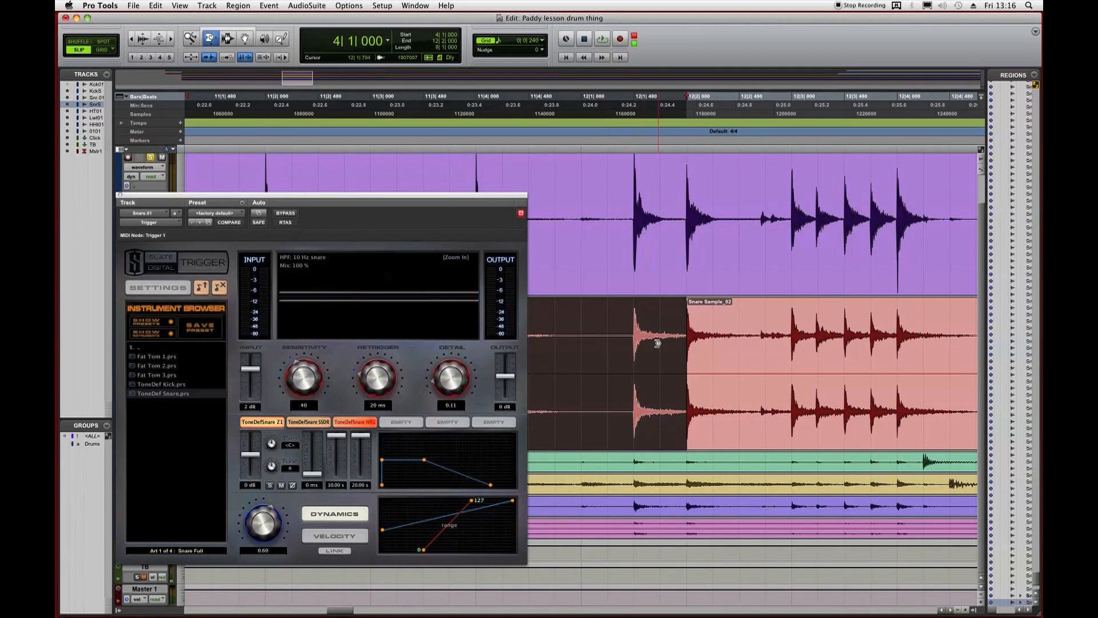
{"action": "mouse_move", "coordinate": [733, 345]}
{"action": "left_mouse_down"}
{"action": "mouse_move", "coordinate": [747, 345]}
{"action": "mouse_move", "coordinate": [737, 345]}
{"action": "left_mouse_up"}
{"action": "key", "text": "F7"}
{"action": "scroll", "coordinate": [737, 345], "scroll_direction": "right", "scroll_amount": 10}
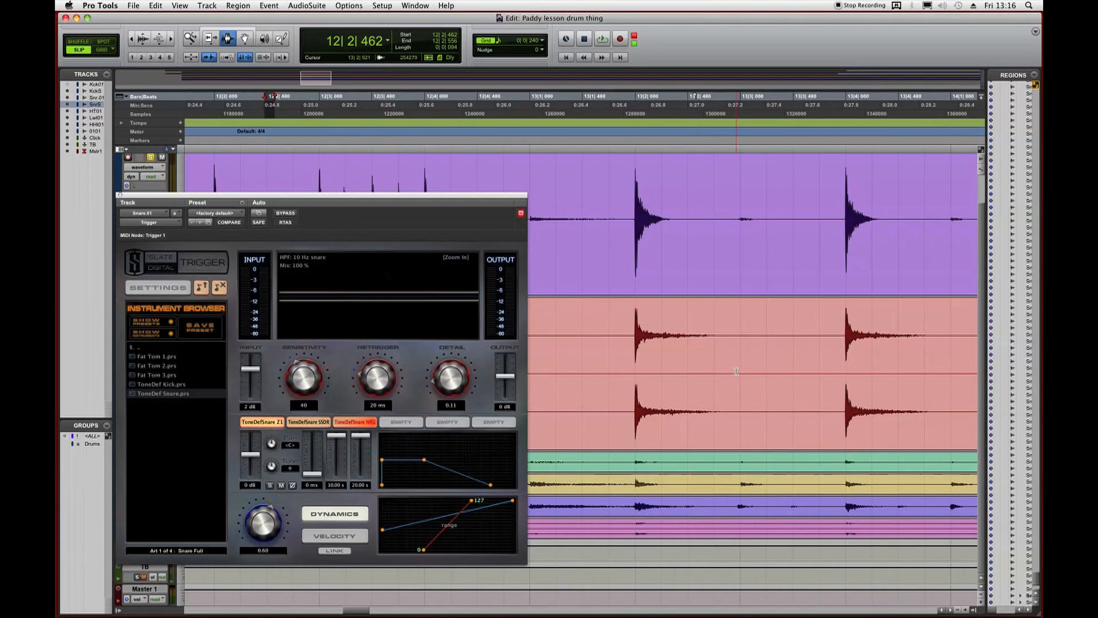
{"action": "key", "text": "super+bracketleft"}
{"action": "key", "text": "super+bracketleft"}
{"action": "left_click_drag", "start_coordinate": [696, 378], "coordinate": [634, 382]}
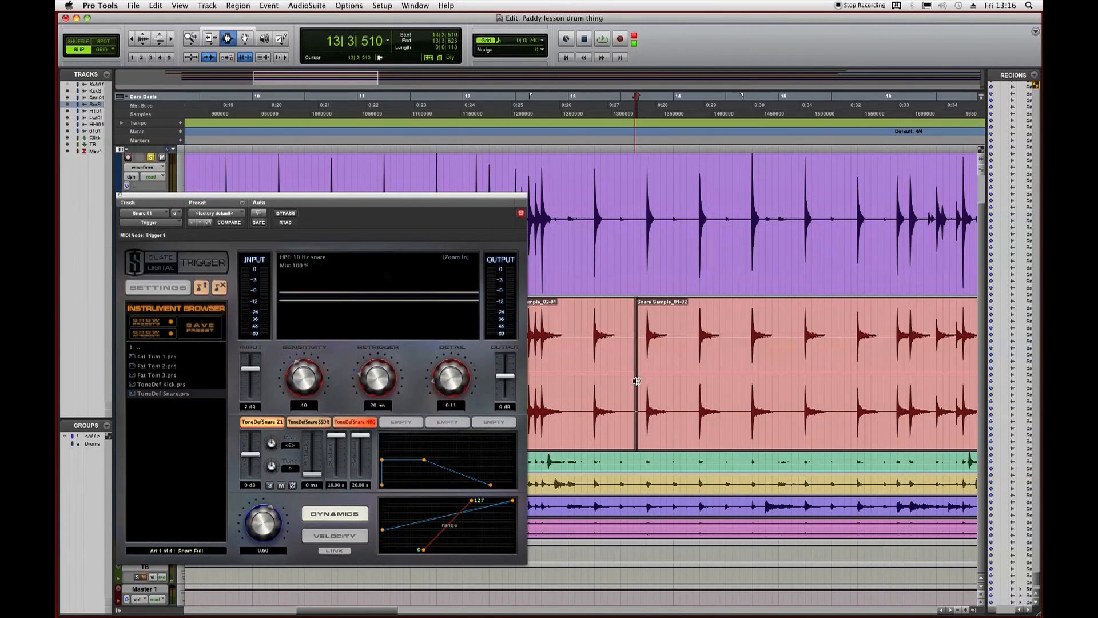
Audition the bar 16 snare fill from 16|1|128 and lower Trigger's Detail to 0.06 during playback.
{"action": "scroll", "coordinate": [742, 361], "scroll_direction": "right", "scroll_amount": 5}
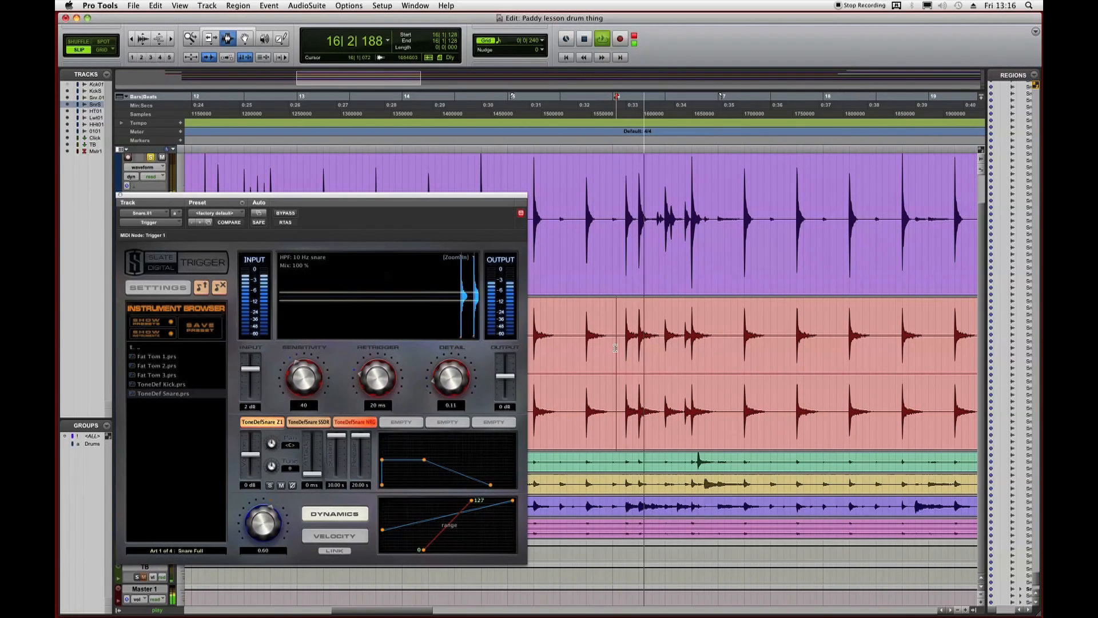
{"action": "key", "text": "space"}
{"action": "left_click_drag", "start_coordinate": [465, 365], "coordinate": [457, 383]}
{"action": "key", "text": "space"}
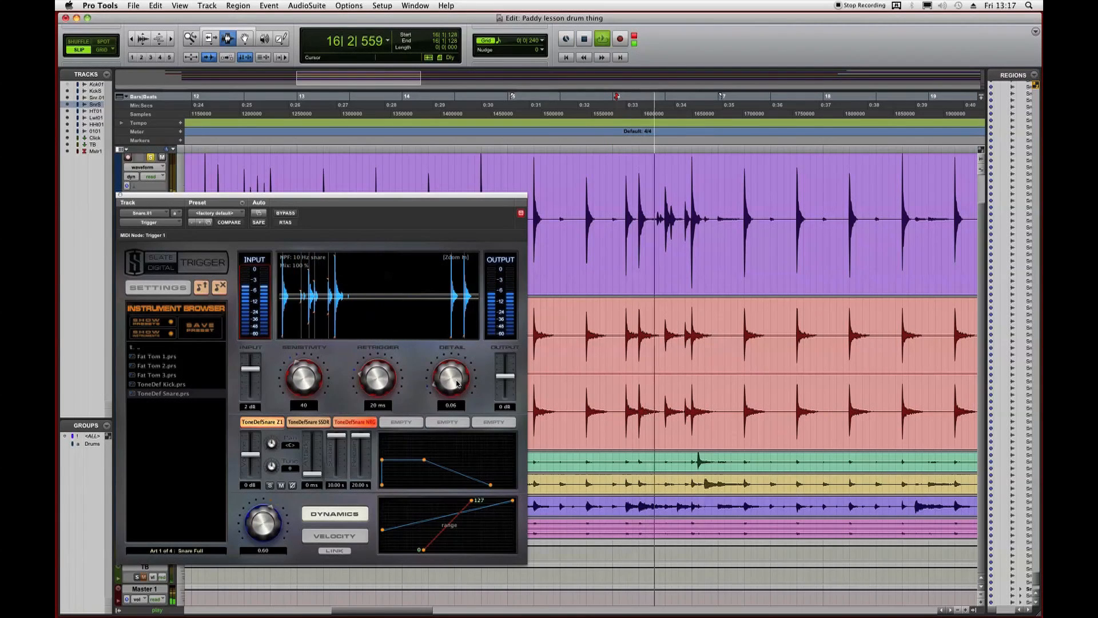
{"action": "key", "text": "space"}
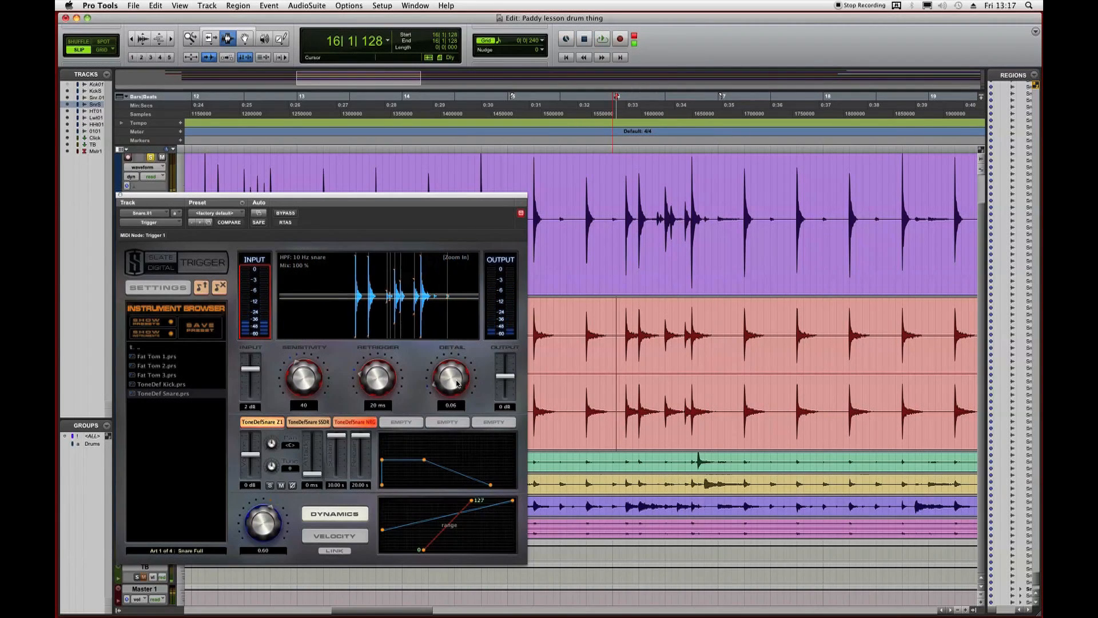
Record the bar 16 fill onto the Snare Sample track from 16|1|128, then retake it, raising Detail to 0.33 after the fill.
{"action": "key", "text": "super+space"}
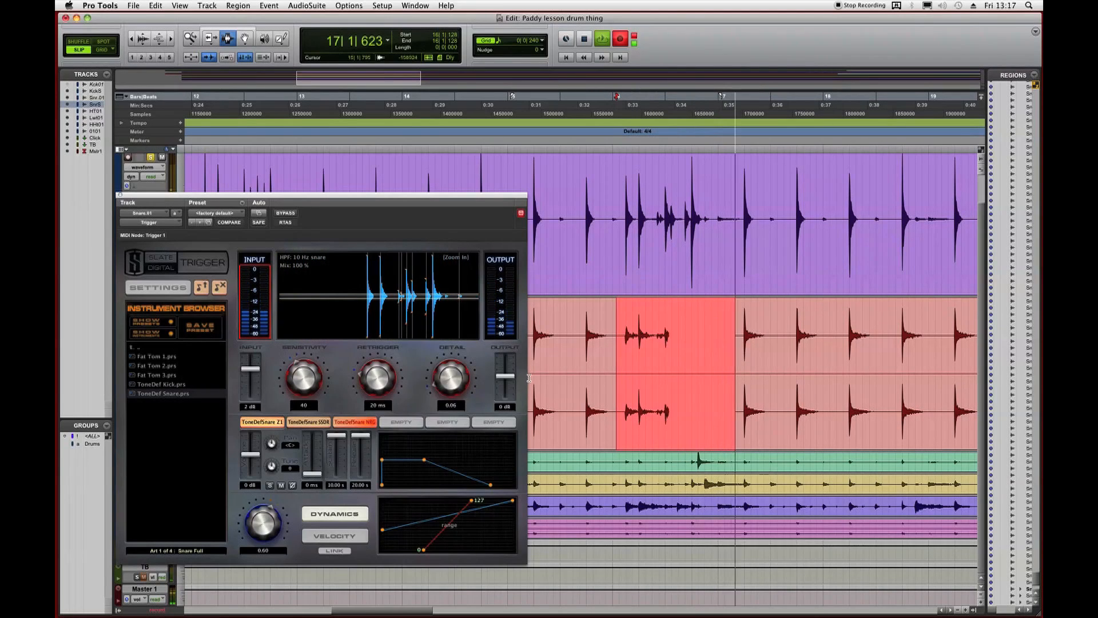
{"action": "key", "text": "space"}
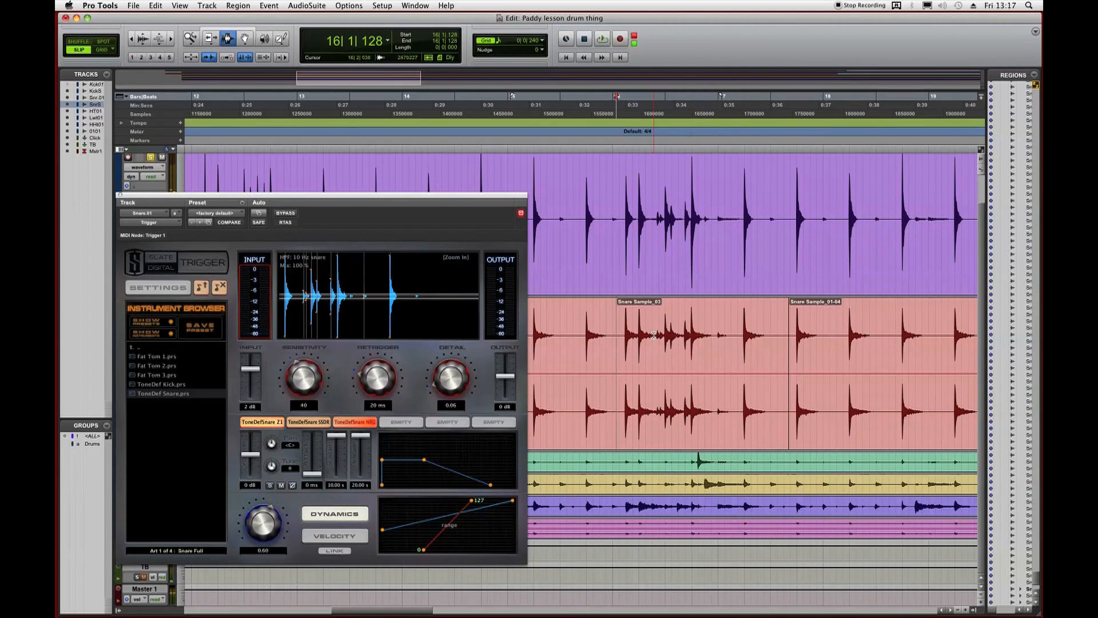
{"action": "key", "text": "super+space"}
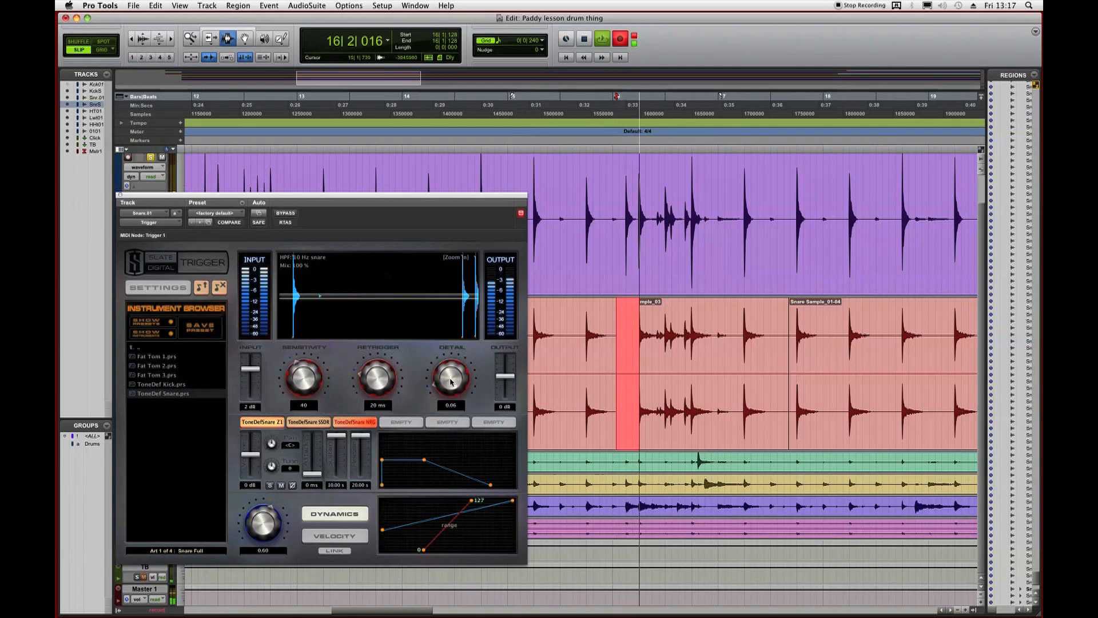
{"action": "left_click_drag", "start_coordinate": [450, 379], "coordinate": [448, 348]}
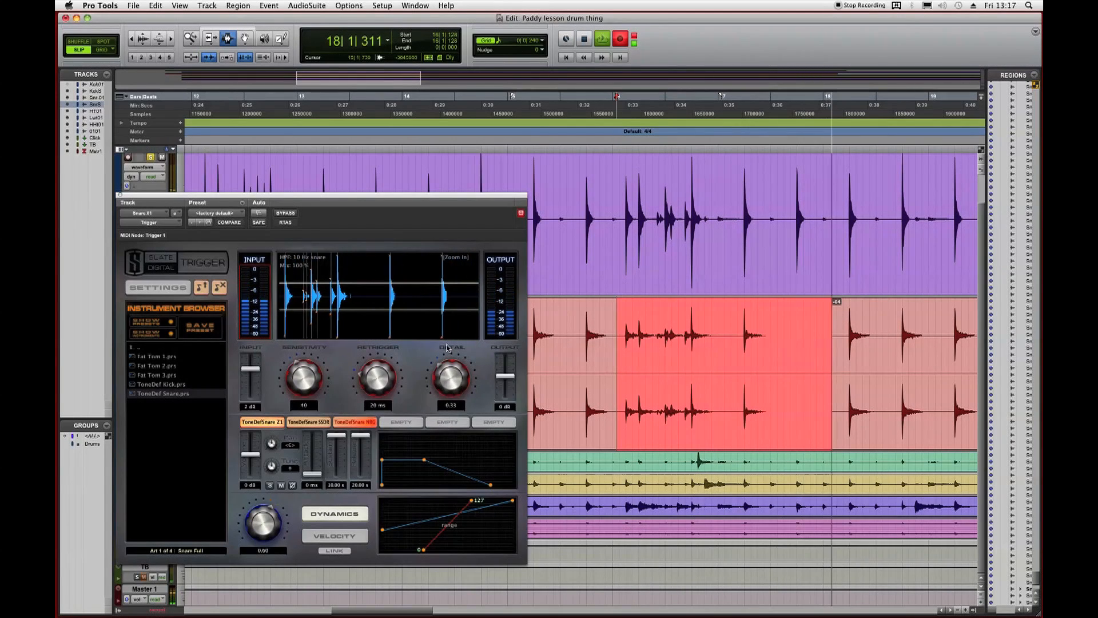
{"action": "key", "text": "space"}
Trim and crossfade the bar 16 retake's joins at 18|1|483 and 16|1|860, and check the opening join up close.
{"action": "left_click_drag", "start_coordinate": [910, 372], "coordinate": [838, 372]}
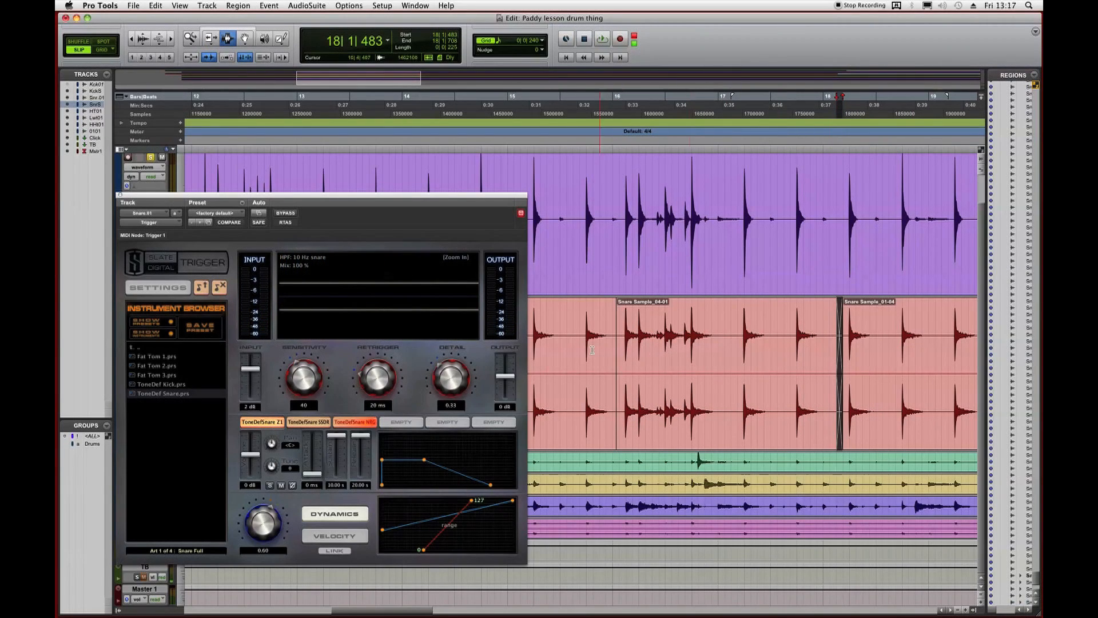
{"action": "left_click_drag", "start_coordinate": [601, 348], "coordinate": [637, 349]}
{"action": "key", "text": "F7"}
{"action": "left_click", "coordinate": [637, 350]}
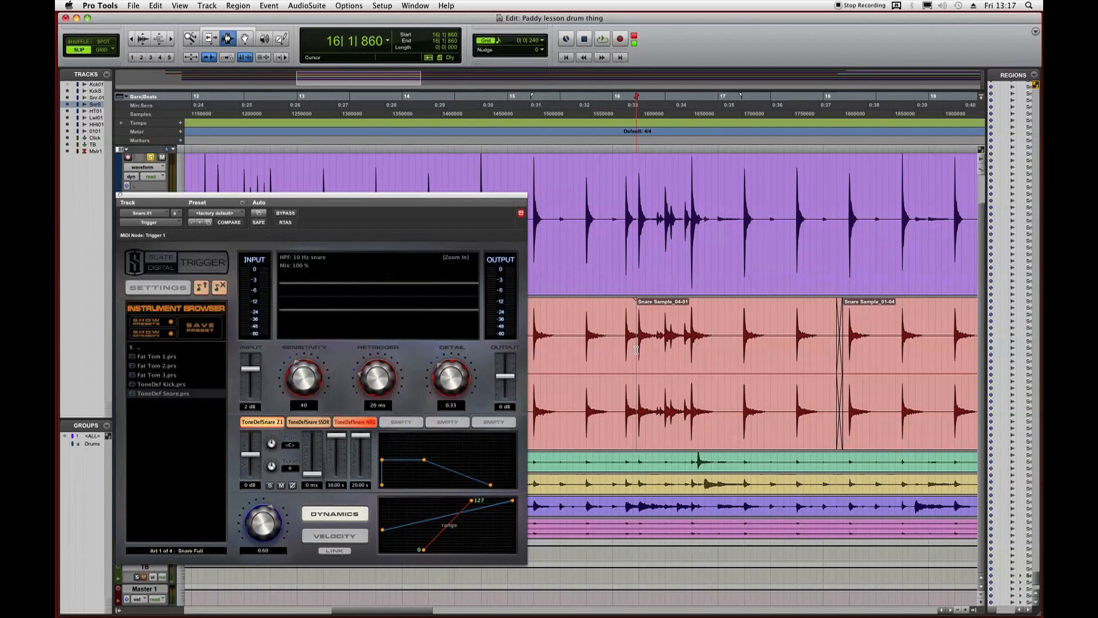
{"action": "key", "text": "super+]"}
{"action": "key", "text": "super+]"}
{"action": "key", "text": "super+]"}
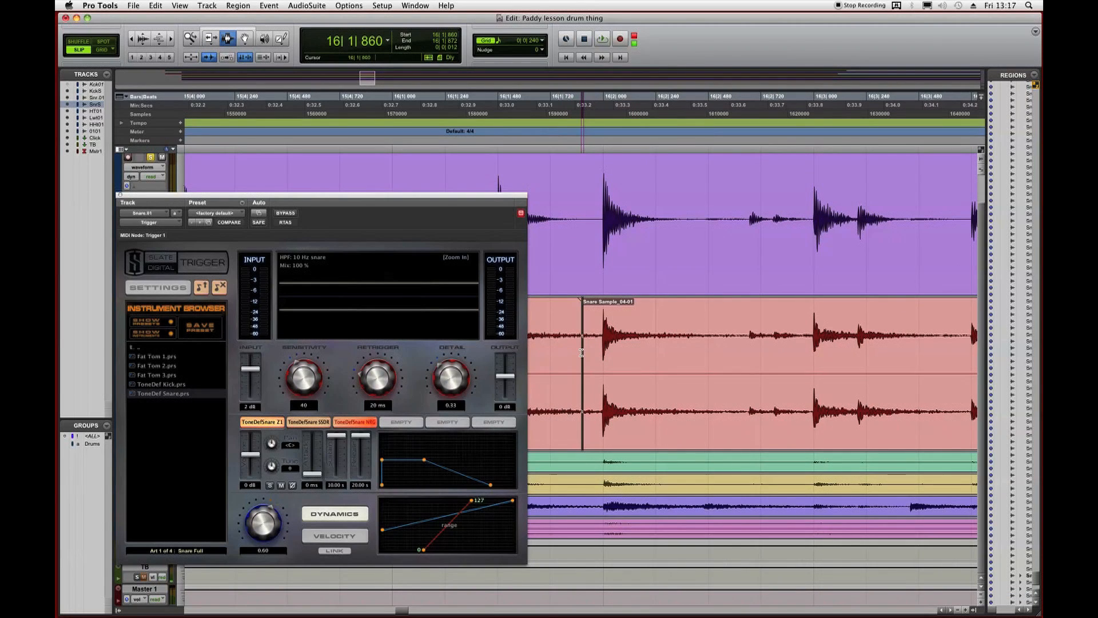
{"action": "key", "text": "super+["}
{"action": "key", "text": "super+["}
{"action": "key", "text": "super+["}
{"action": "key", "text": "super+["}
{"action": "key", "text": "super+["}
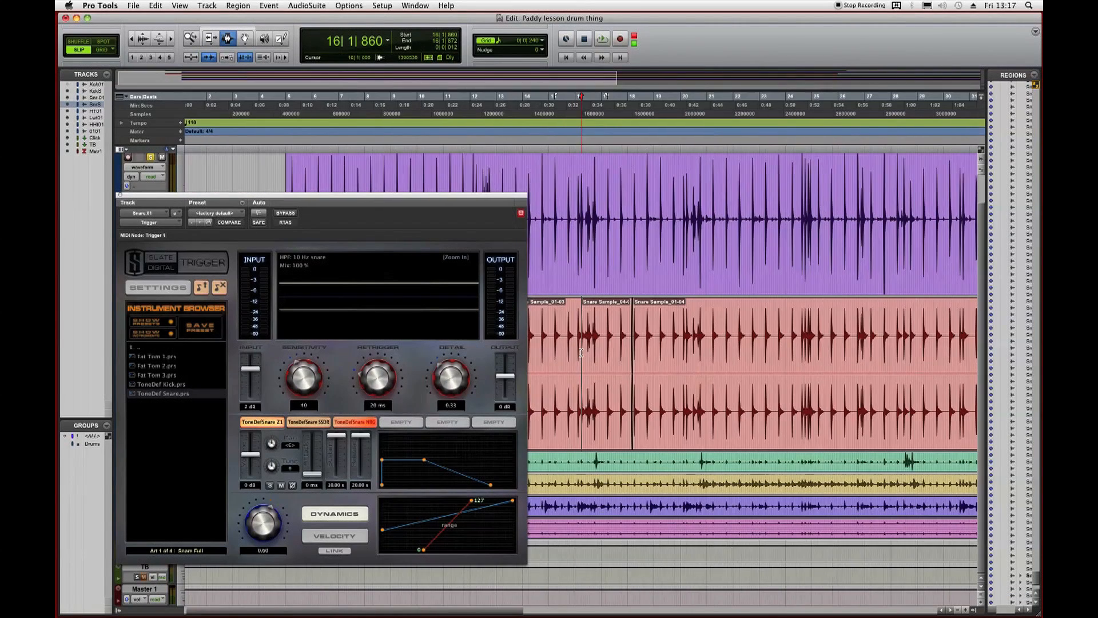
Place the edit cursor at 20|1|096 and lower Trigger's Detail to 0.07 while auditioning the bar 20 snare fill.
{"action": "key", "text": "super+]"}
{"action": "key", "text": "super+]"}
{"action": "key", "text": "super+]"}
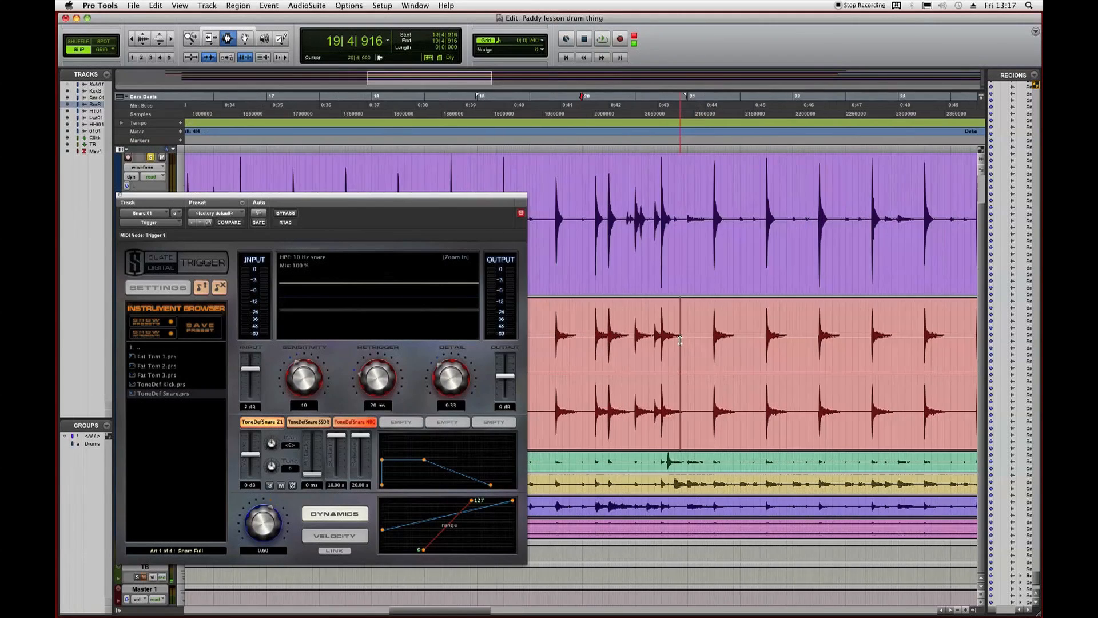
{"action": "left_click", "coordinate": [588, 332]}
{"action": "key", "text": "space"}
{"action": "left_click_drag", "start_coordinate": [456, 376], "coordinate": [453, 401]}
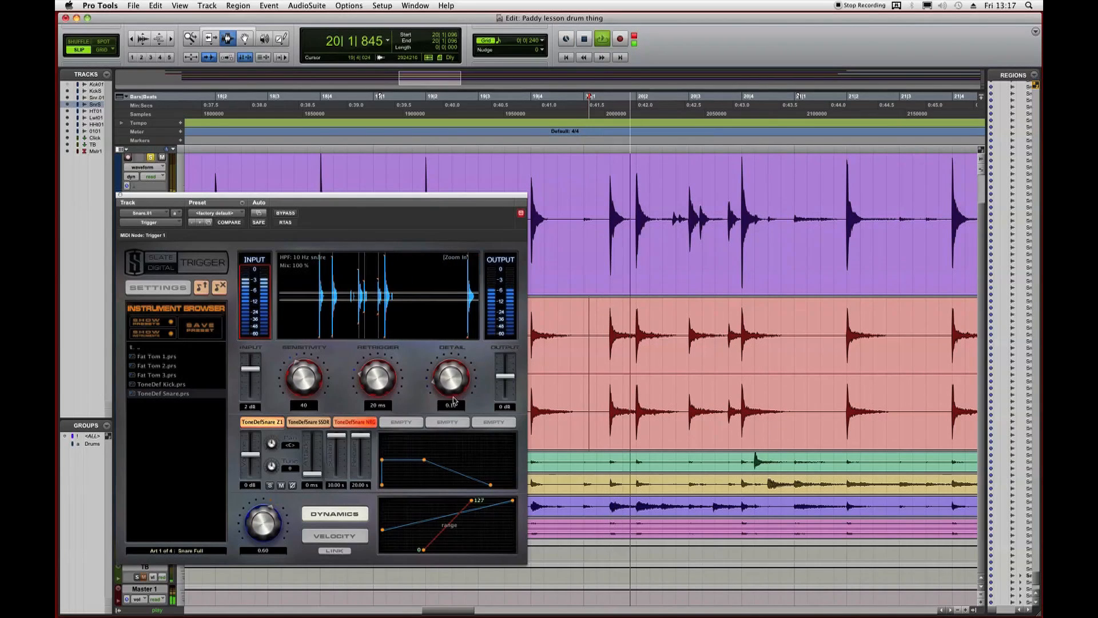
{"action": "key", "text": "space"}
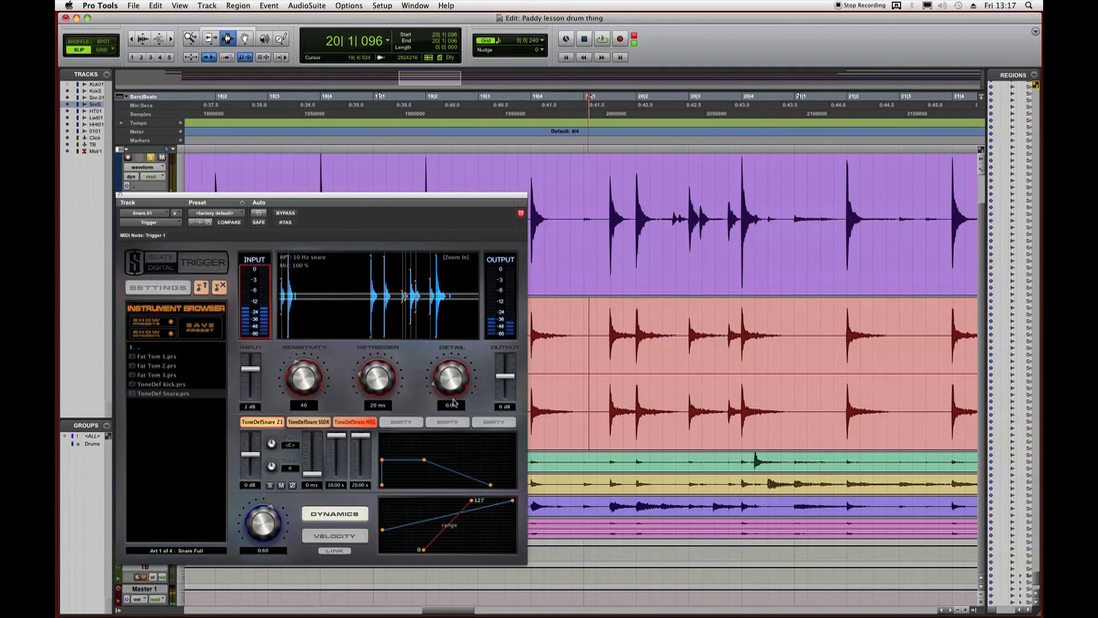
Record the bar 20 fill onto the Snare Sample track from 20|1|096, then retake it, raising Detail to 0.36 after the fill.
{"action": "key", "text": "super+space"}
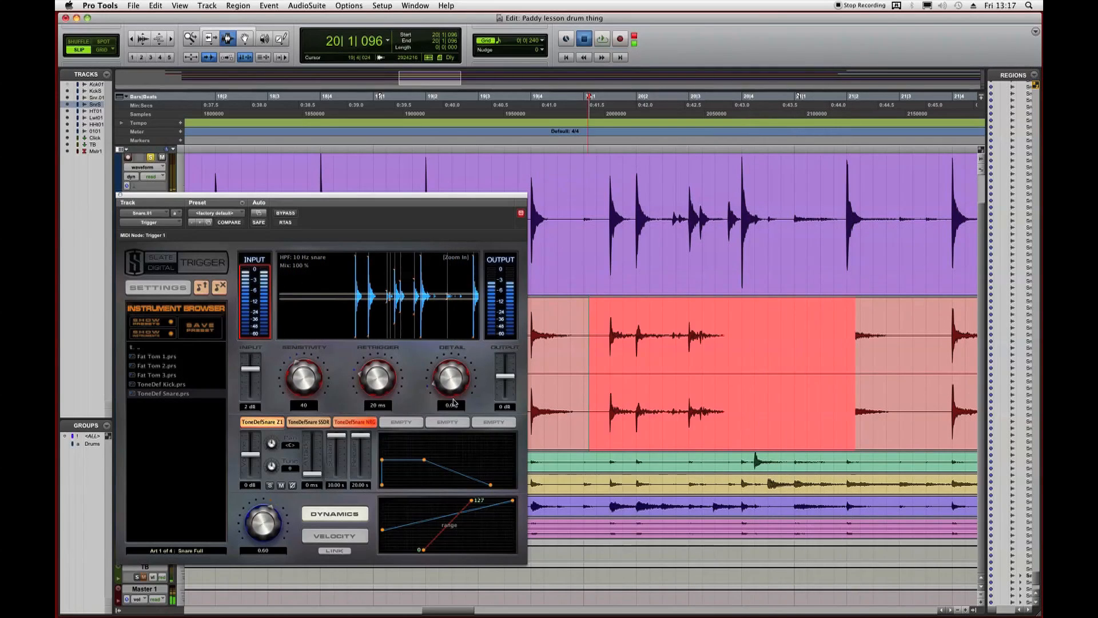
{"action": "key", "text": "space"}
{"action": "key", "text": "super+space"}
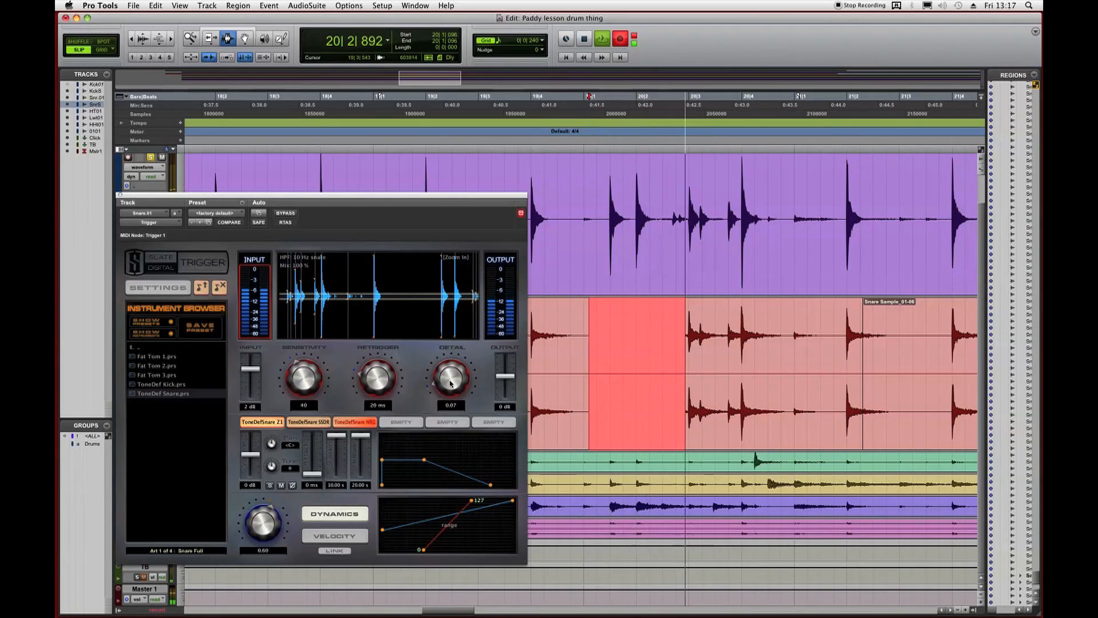
{"action": "left_click_drag", "start_coordinate": [451, 383], "coordinate": [451, 346]}
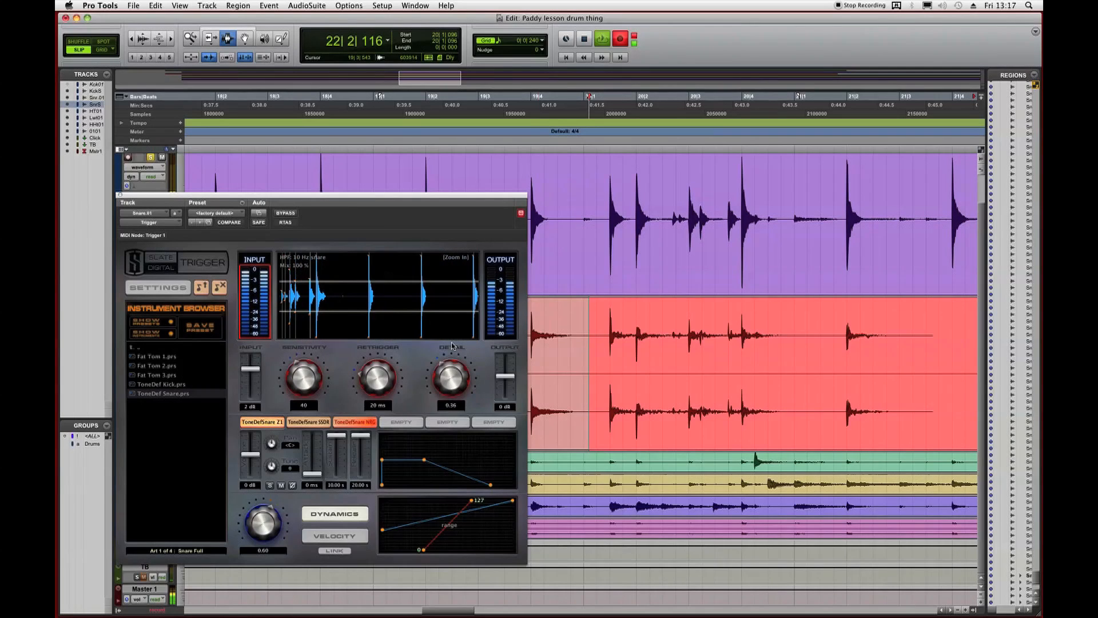
{"action": "key", "text": "space"}
Trim the bar 20 retake's start in Slip mode and crossfade its joins at 20|1|866 and 22|1|226.
{"action": "key", "text": "F6"}
{"action": "left_click_drag", "start_coordinate": [586, 347], "coordinate": [632, 346]}
{"action": "key", "text": "F7"}
{"action": "left_click", "coordinate": [632, 346]}
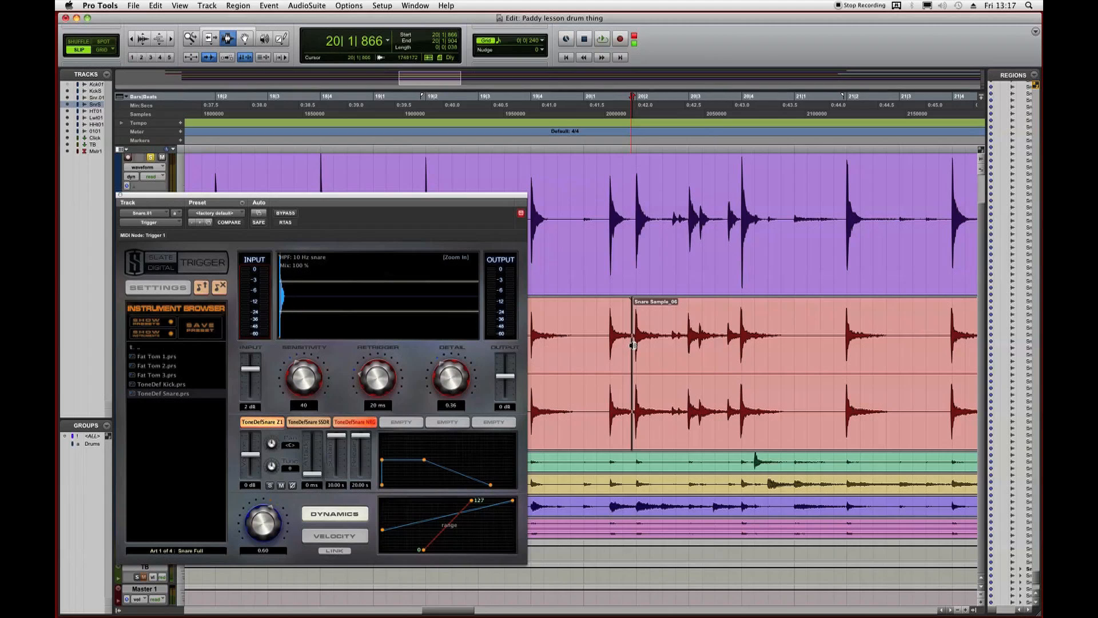
{"action": "scroll", "coordinate": [652, 358], "scroll_direction": "right", "scroll_amount": 5}
{"action": "left_click_drag", "start_coordinate": [740, 343], "coordinate": [687, 346]}
{"action": "key", "text": "super+bracketleft"}
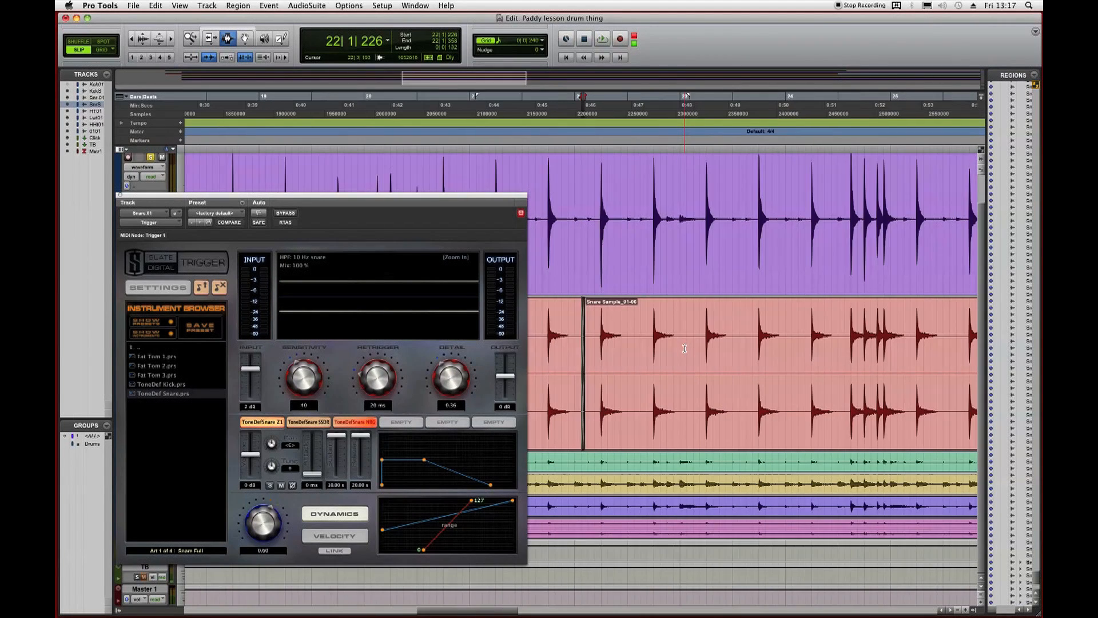
Place the edit cursor at 28|1|155 and lower Trigger's Detail to 0.10 while auditioning the bar 28 snare fill.
{"action": "scroll", "coordinate": [830, 329], "scroll_direction": "right", "scroll_amount": 4}
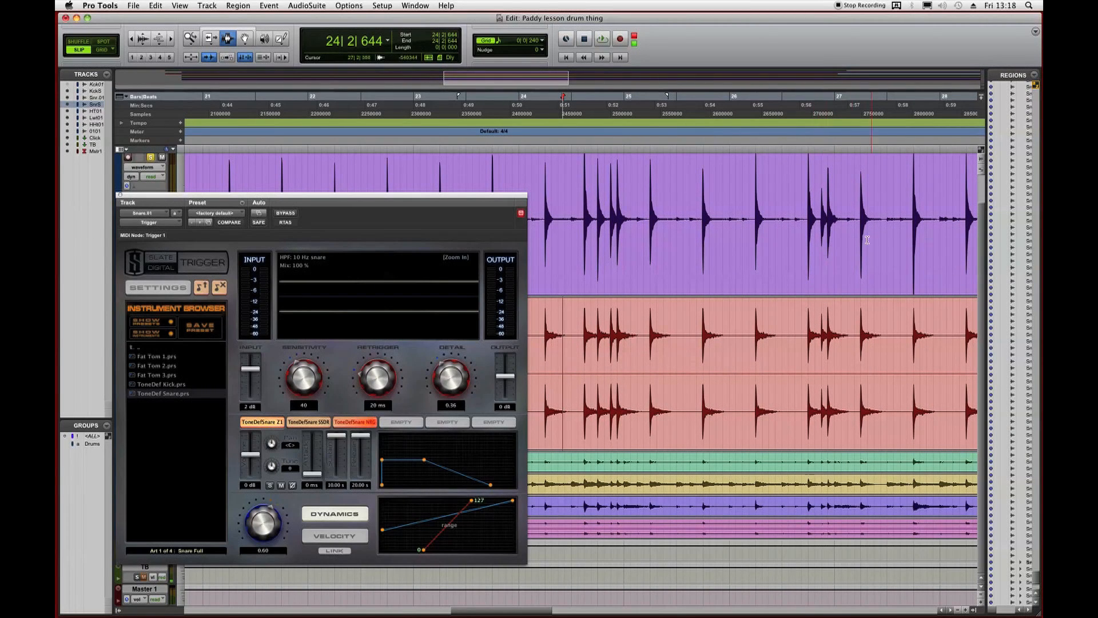
{"action": "scroll", "coordinate": [866, 207], "scroll_direction": "right", "scroll_amount": 5}
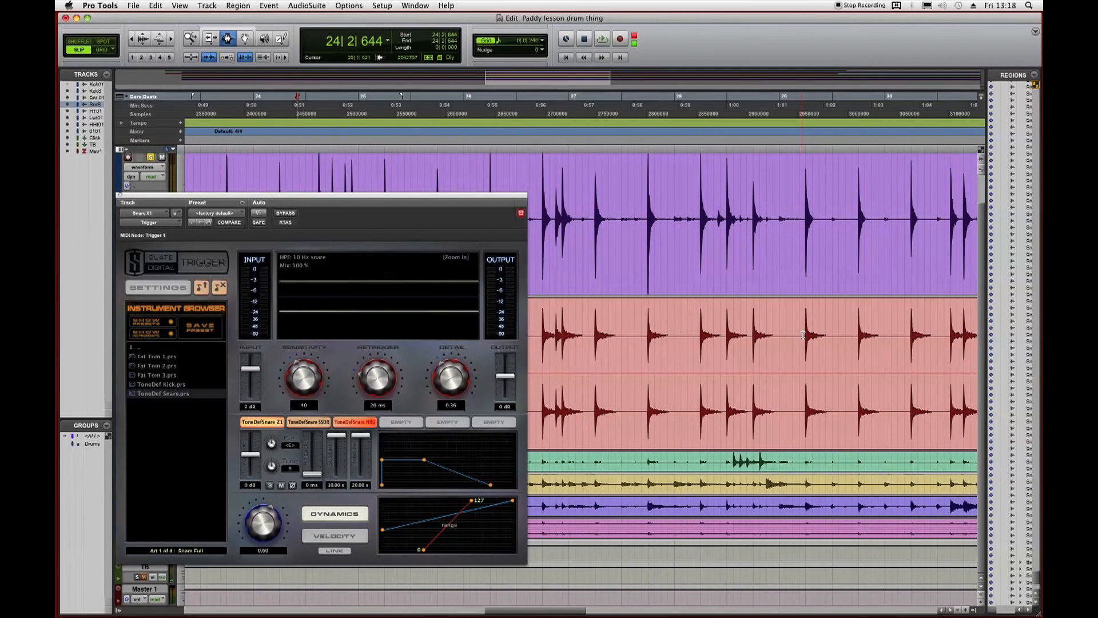
{"action": "scroll", "coordinate": [854, 275], "scroll_direction": "right", "scroll_amount": 1}
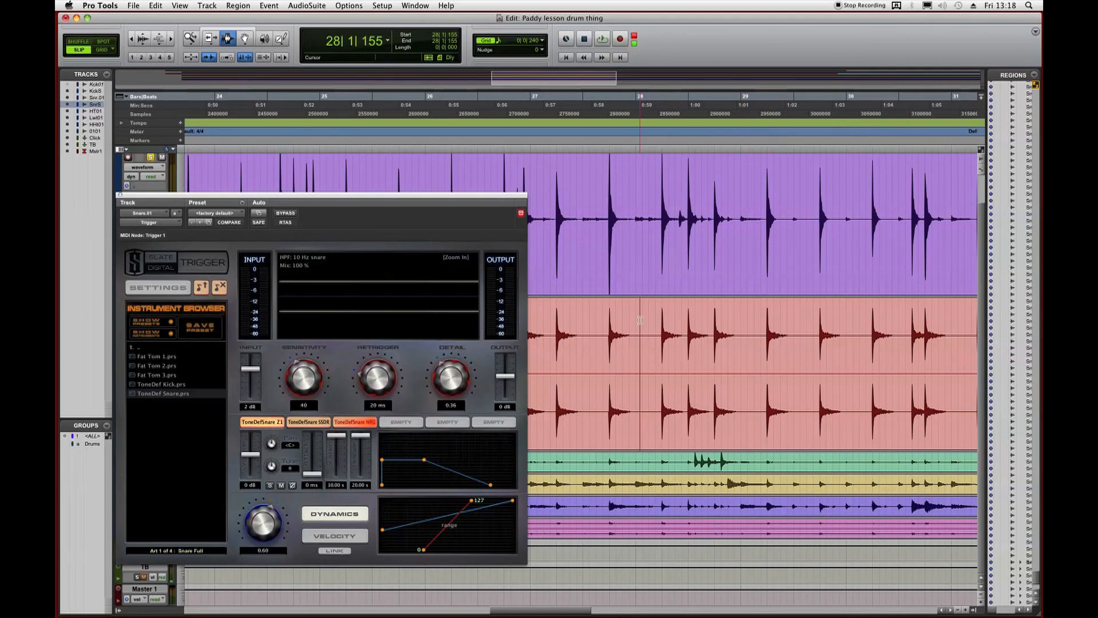
{"action": "key", "text": "space"}
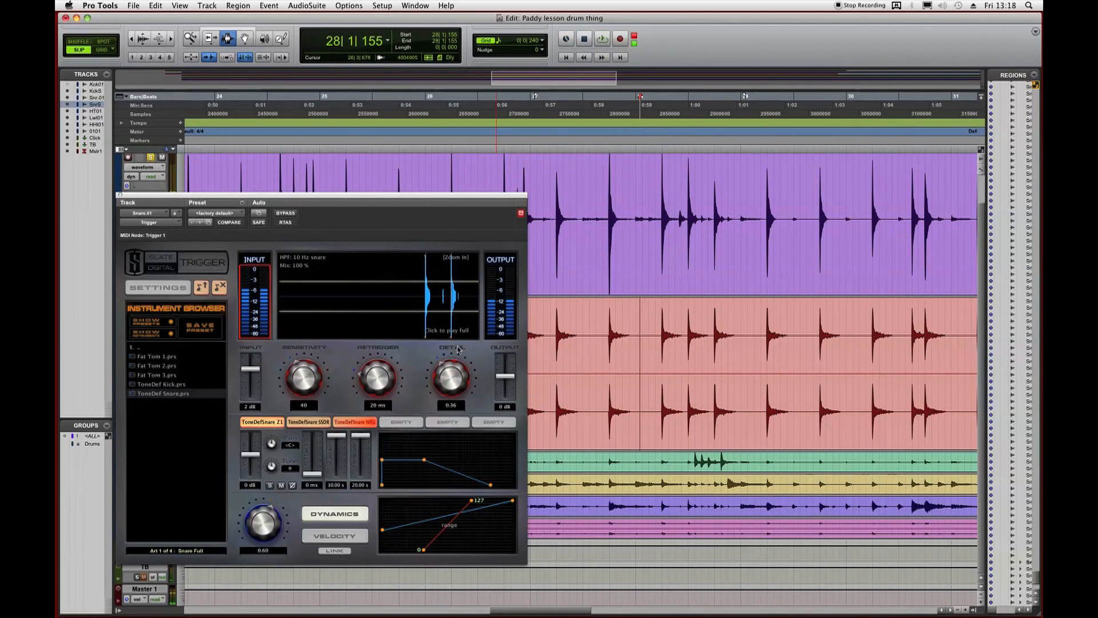
{"action": "left_click_drag", "start_coordinate": [451, 382], "coordinate": [454, 408]}
{"action": "key", "text": "space"}
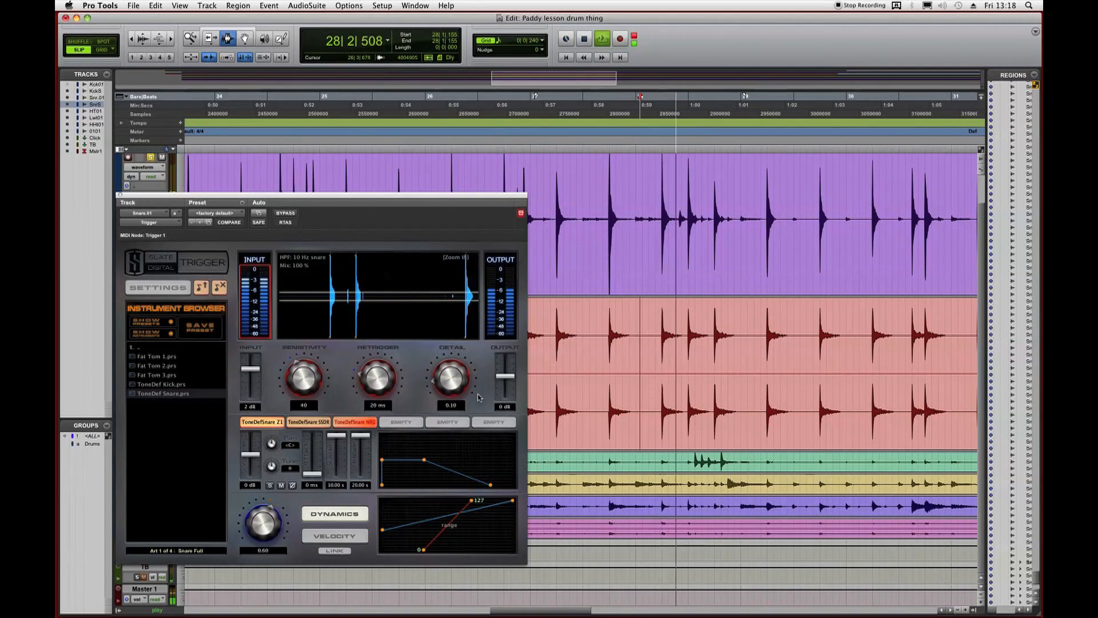
{"action": "key", "text": "space"}
{"action": "scroll", "coordinate": [641, 349], "scroll_direction": "up", "scroll_amount": 2}
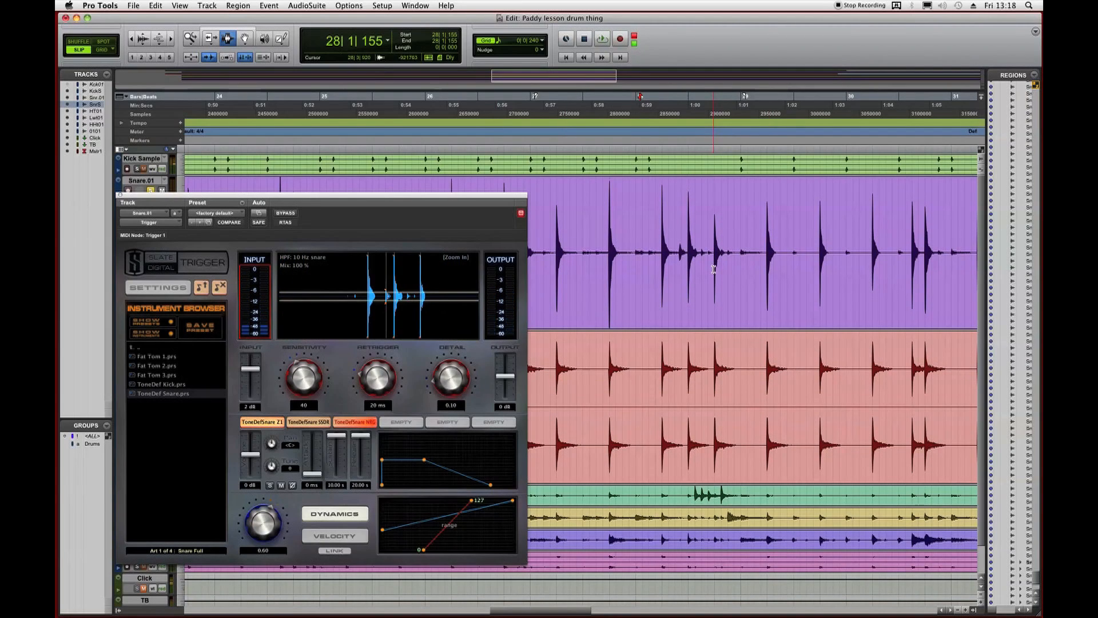
{"action": "key", "text": "space"}
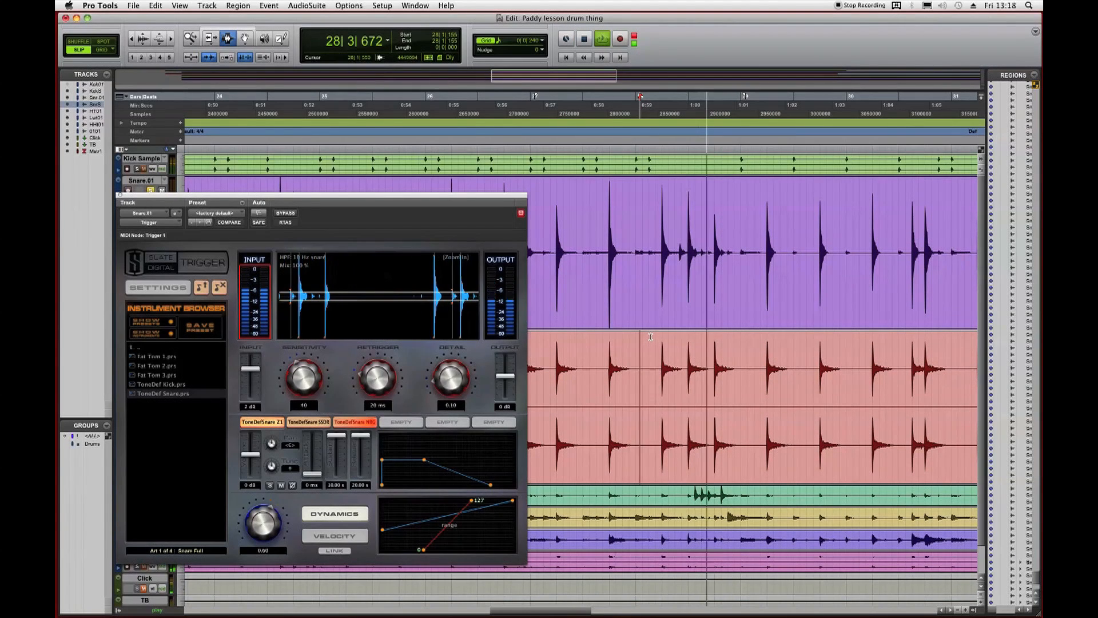
{"action": "key", "text": "space"}
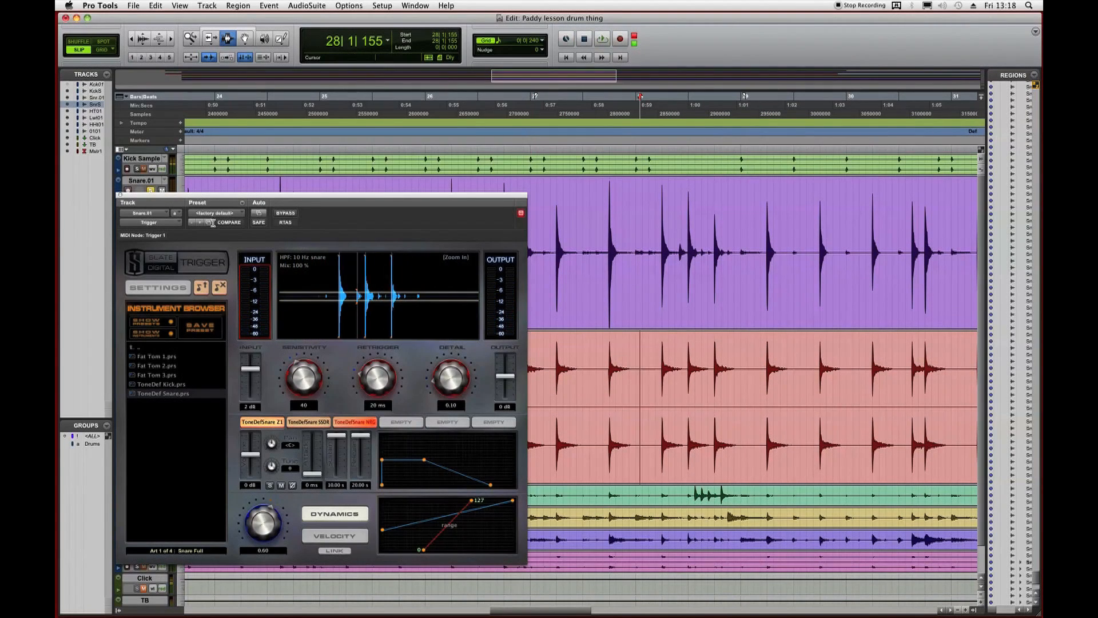
Solo the OvrhL01R01 overheads to audition the bar 28 fill with them, and re-record the Snare Sample track from 28|1|155.
{"action": "left_click_drag", "start_coordinate": [235, 191], "coordinate": [320, 153]}
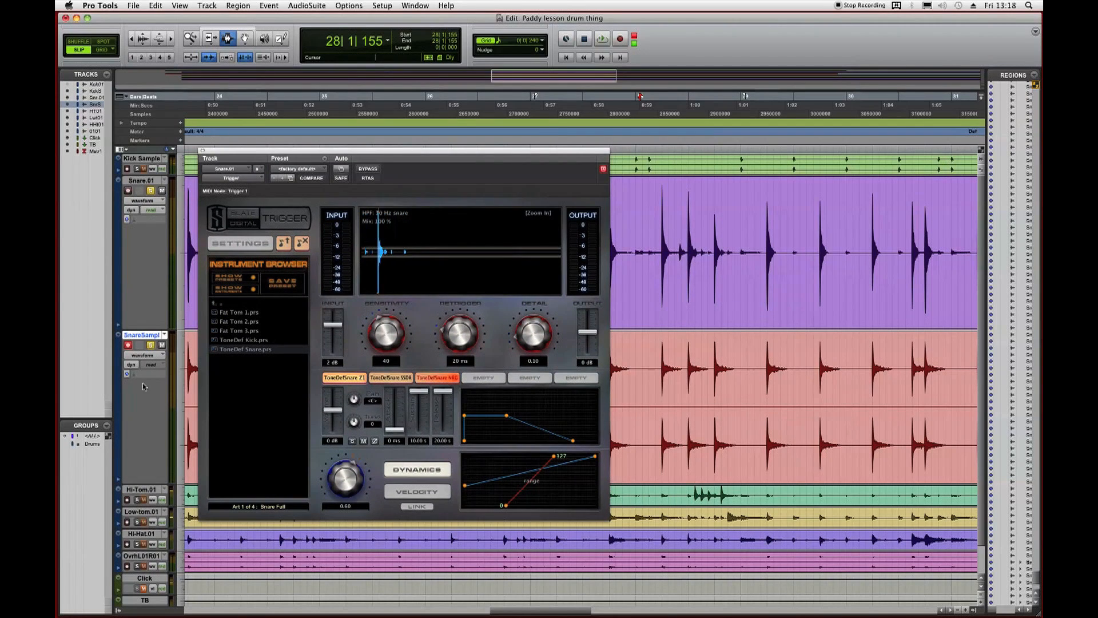
{"action": "left_click", "coordinate": [137, 566]}
{"action": "key", "text": "space"}
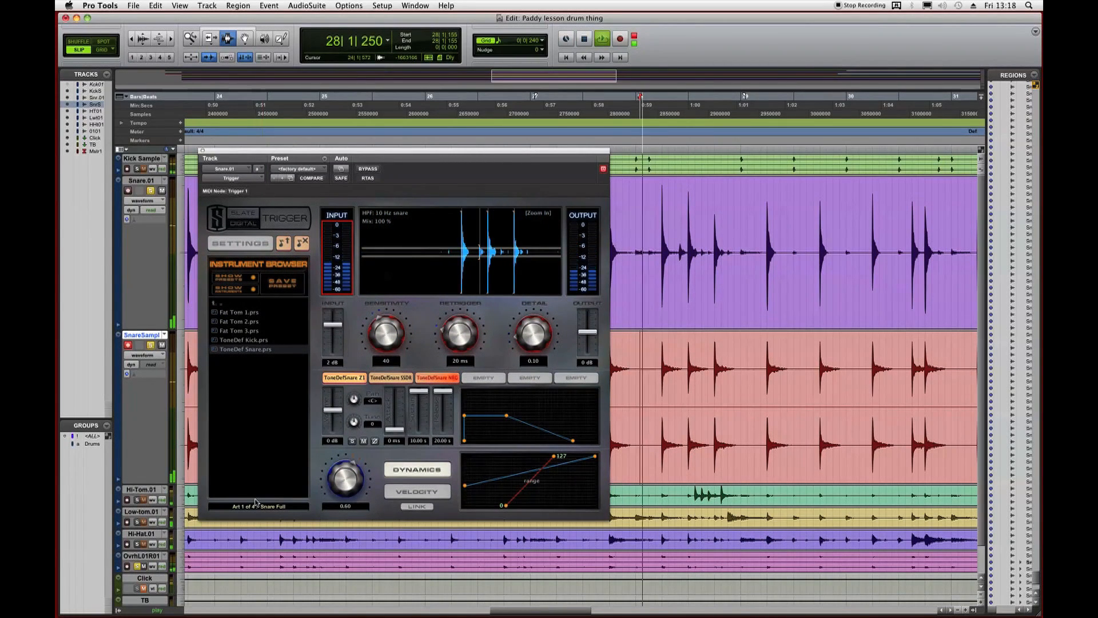
{"action": "key", "text": "space"}
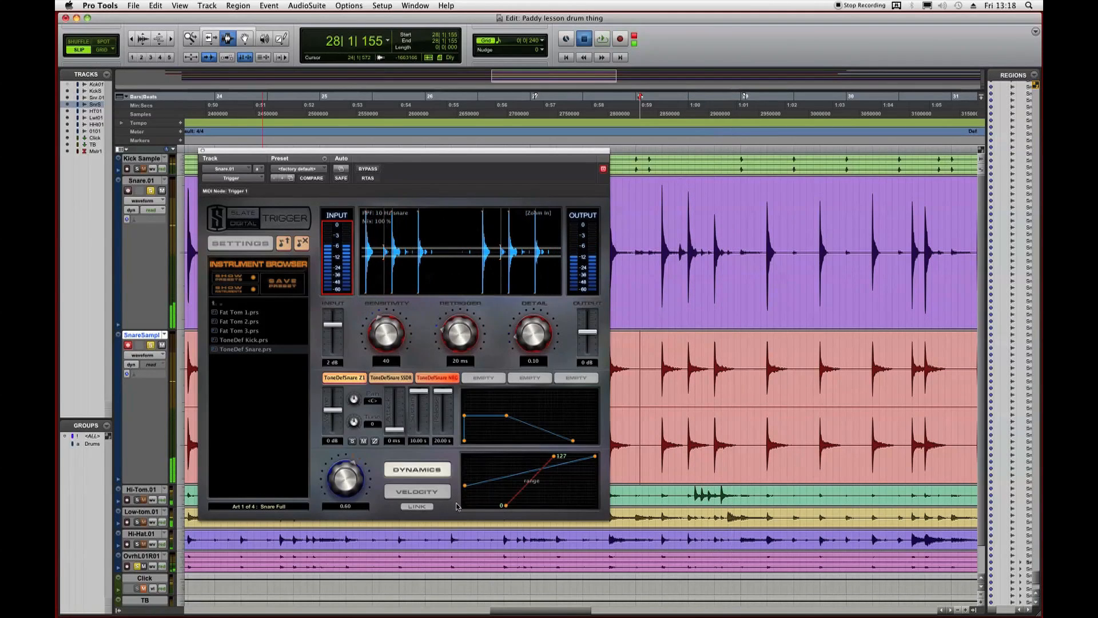
{"action": "key", "text": "super+space"}
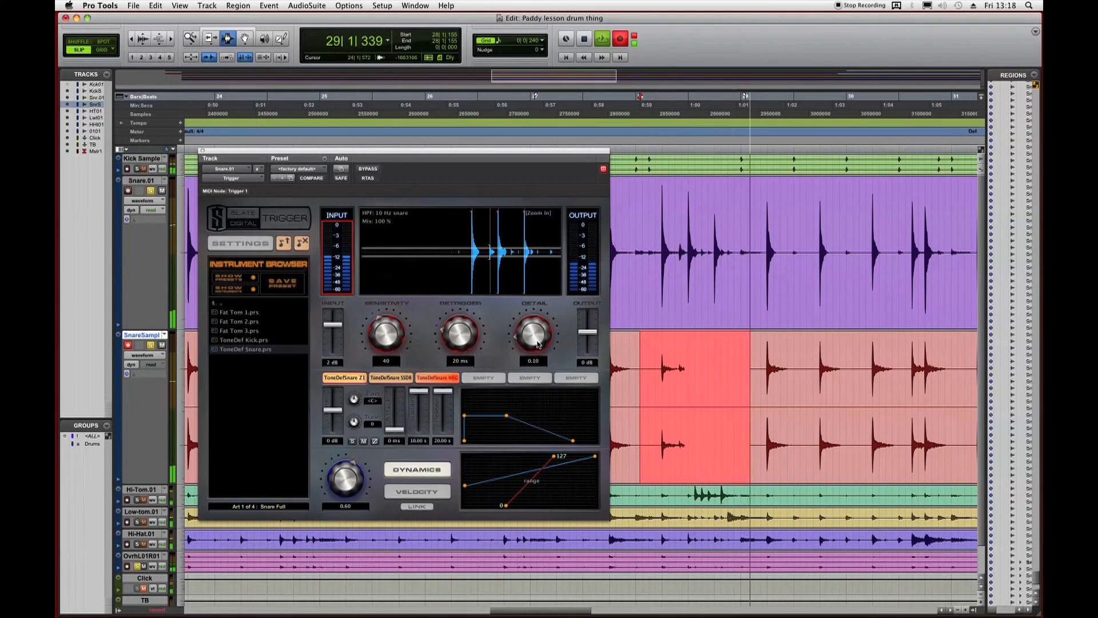
{"action": "key", "text": "space"}
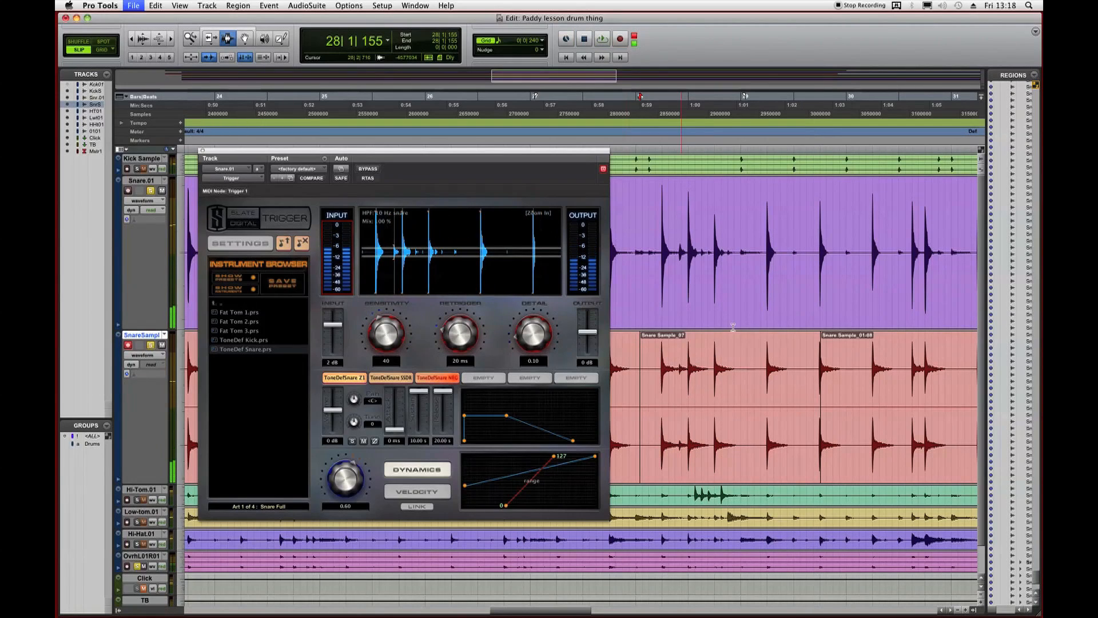
Trim the bar 28 retake's joins in Slip mode and crossfade them at 28|2|322 and 29|3|609.
{"action": "left_click", "coordinate": [637, 382]}
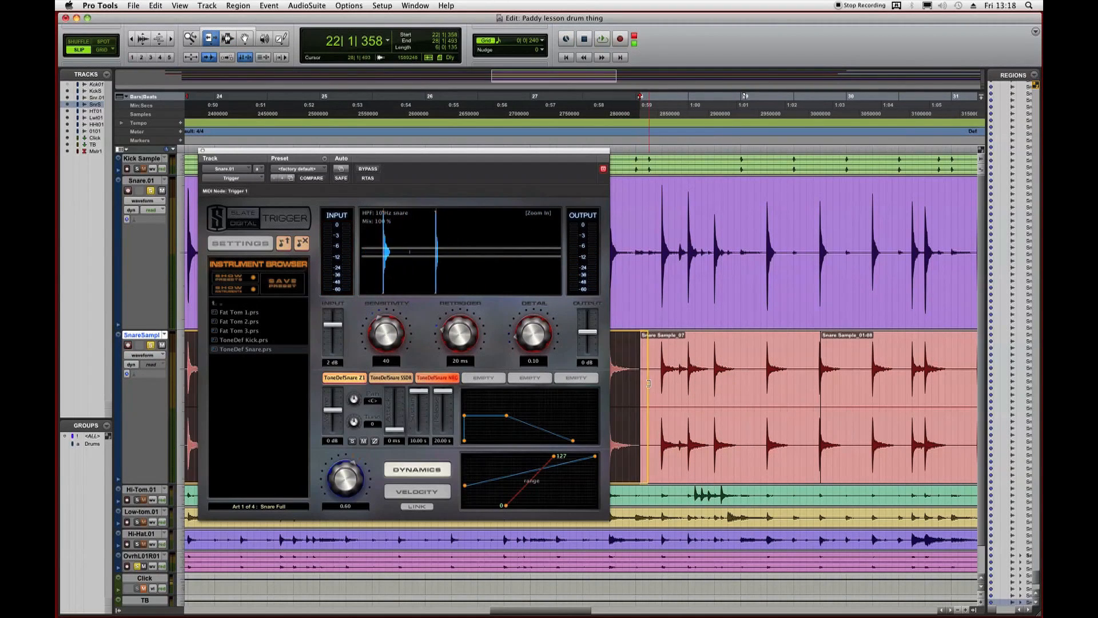
{"action": "left_click", "coordinate": [671, 384]}
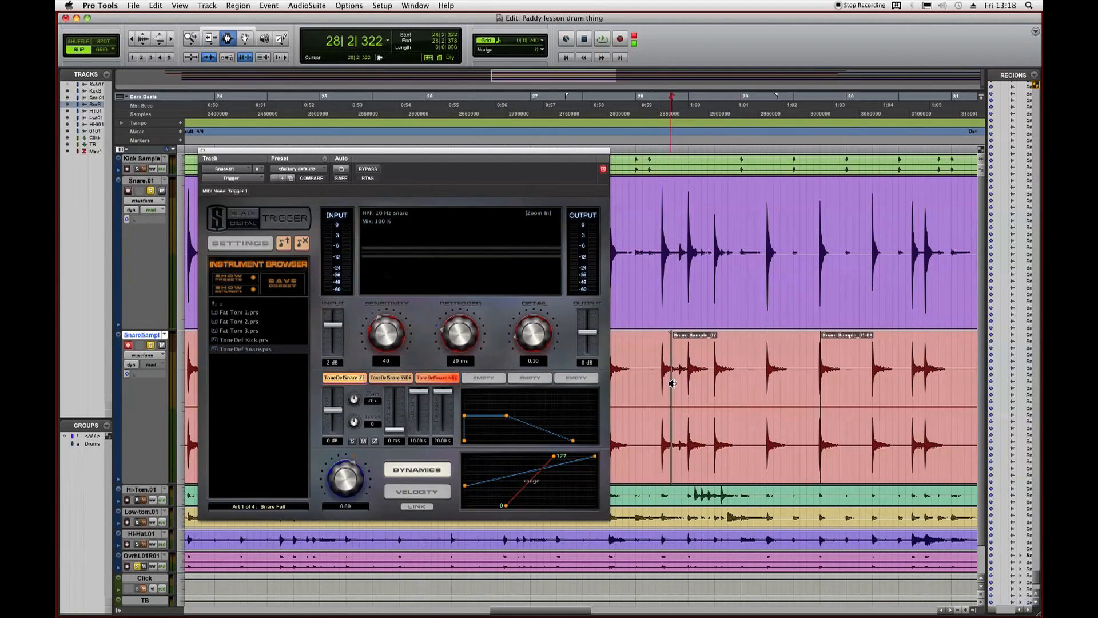
{"action": "left_click_drag", "start_coordinate": [841, 378], "coordinate": [811, 388]}
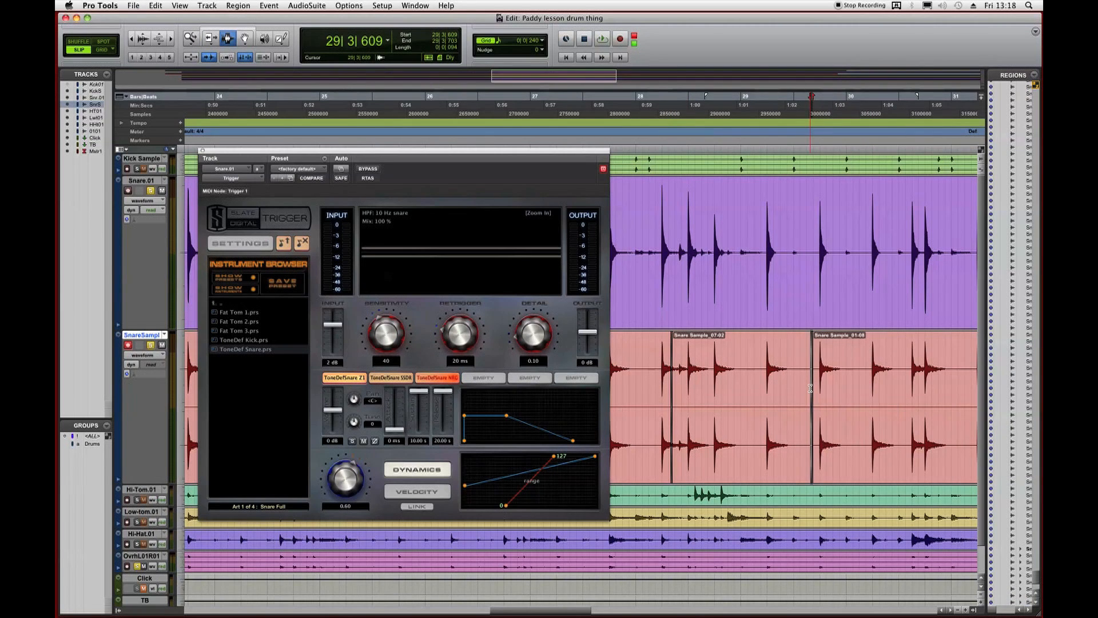
Audition the snare and Snare Sample tracks from 33|3|550 and review the remaining fills.
{"action": "scroll", "coordinate": [804, 421], "scroll_direction": "right", "scroll_amount": 5}
{"action": "scroll", "coordinate": [786, 417], "scroll_direction": "right", "scroll_amount": 2}
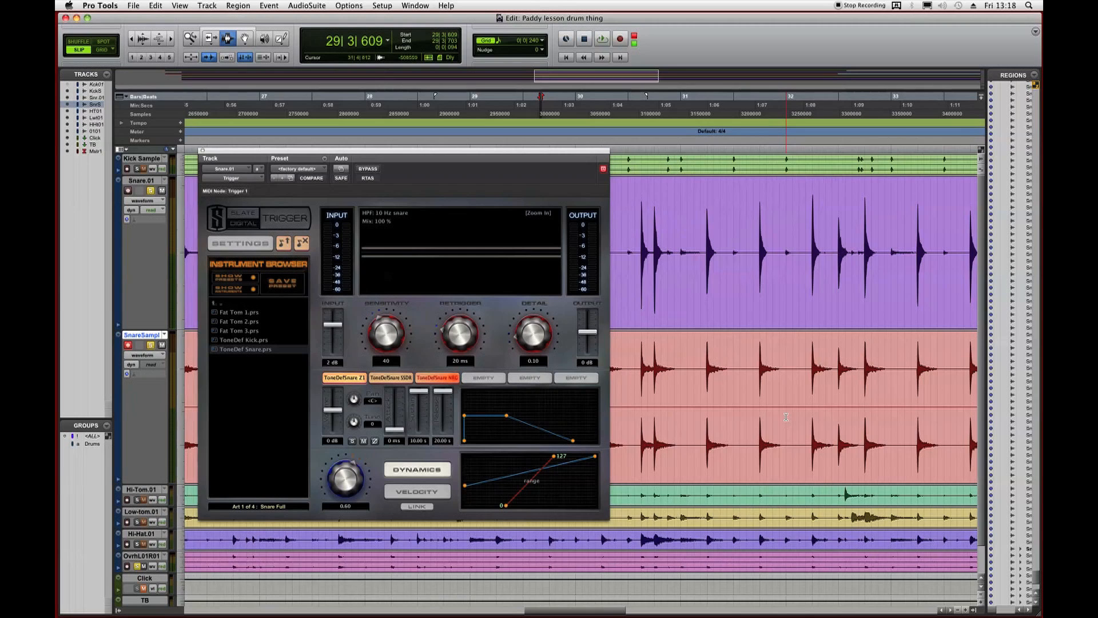
{"action": "scroll", "coordinate": [786, 417], "scroll_direction": "right", "scroll_amount": 2}
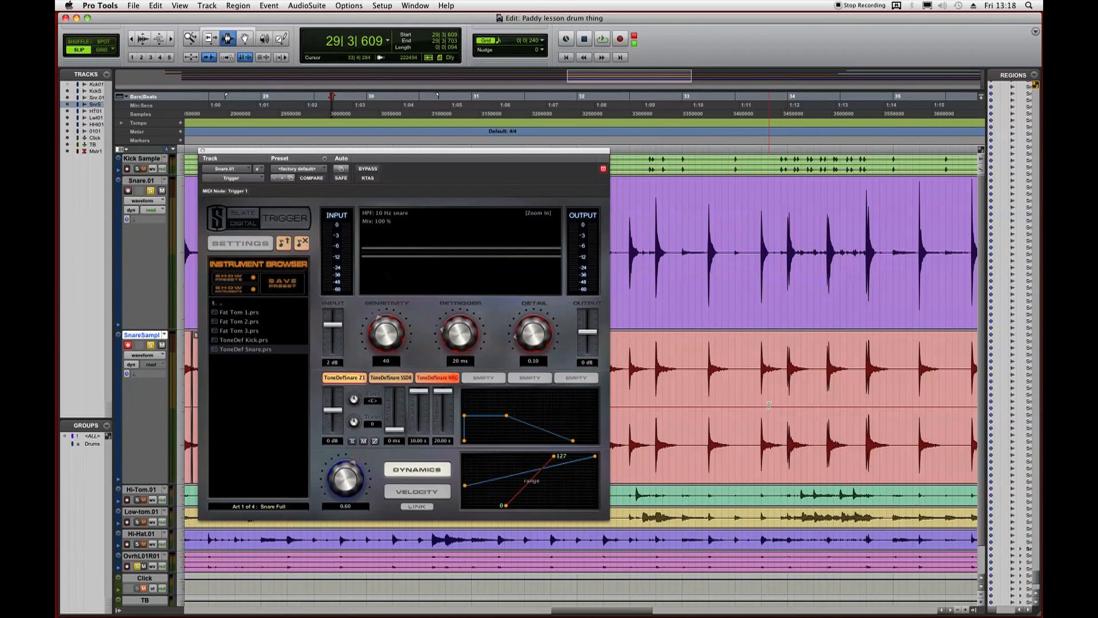
{"action": "key", "text": "super+]"}
{"action": "scroll", "coordinate": [754, 400], "scroll_direction": "left", "scroll_amount": 2}
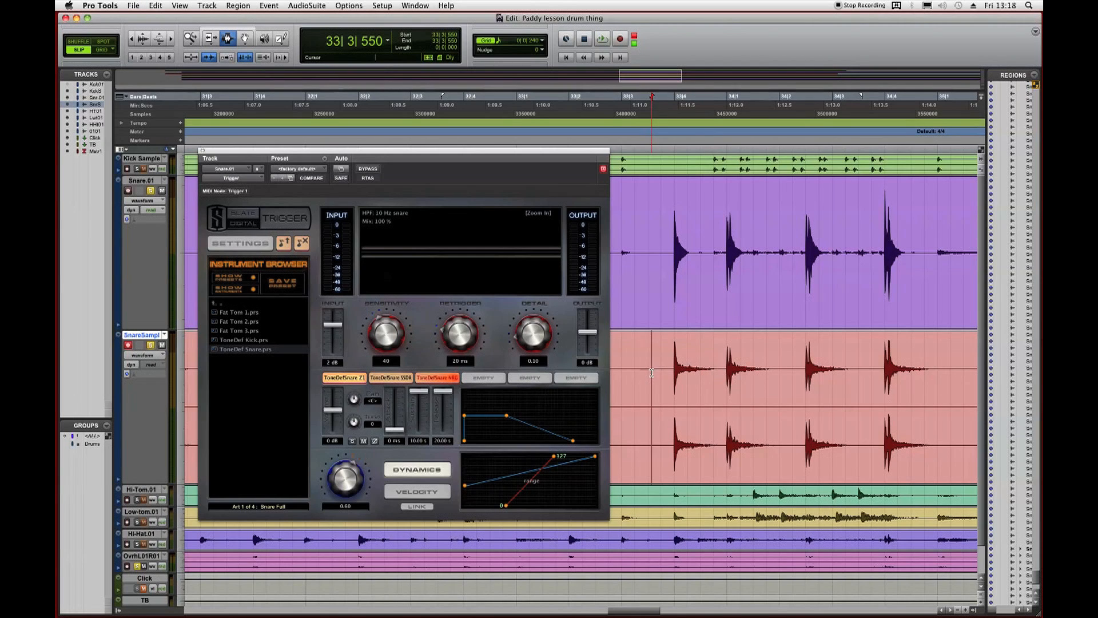
{"action": "key", "text": "space"}
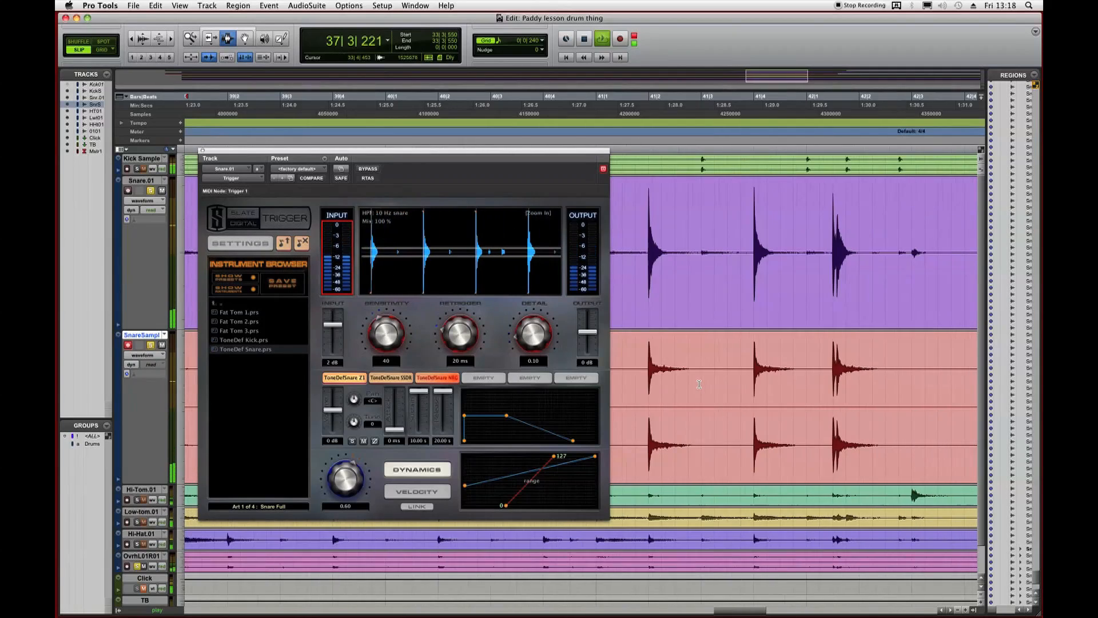
{"action": "key", "text": "super+bracketleft"}
{"action": "key", "text": "super+bracketleft"}
{"action": "key", "text": "super+bracketleft"}
{"action": "key", "text": "space"}
Close Trigger, make it inactive on Snare.01 in the mixer, and route that track's output to Analog 1-2.
{"action": "left_click", "coordinate": [201, 153]}
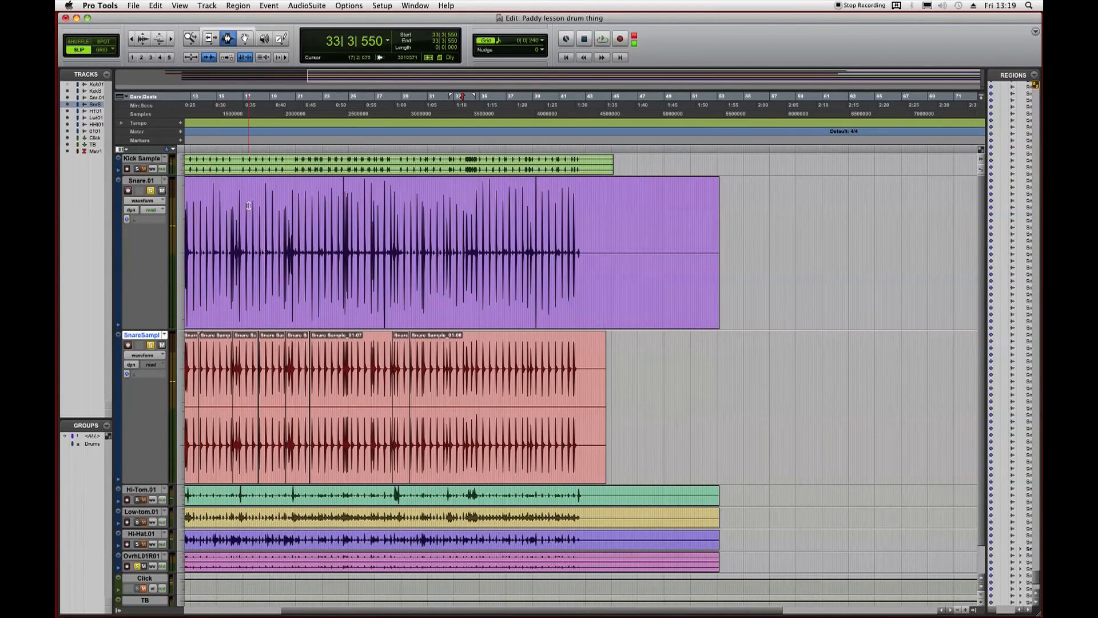
{"action": "key", "text": "super+equal"}
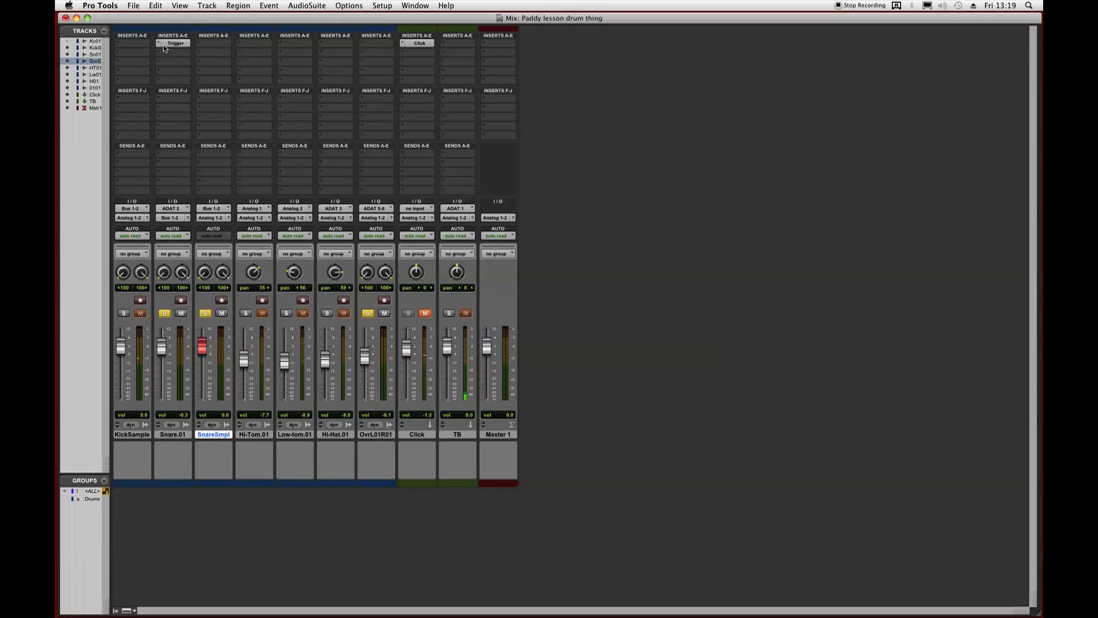
{"action": "left_click", "coordinate": [177, 217]}
{"action": "left_click", "coordinate": [245, 220]}
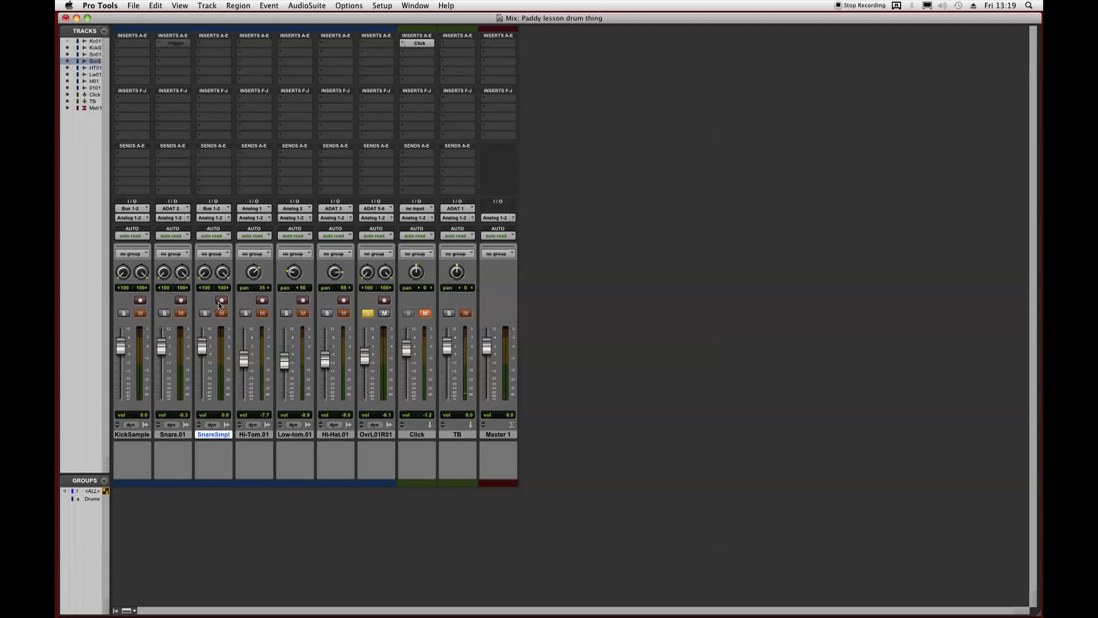
Set the SnareSmpl and KickSample track inputs to no input, and clear the solos on the drum tracks.
{"action": "left_click", "coordinate": [215, 204]}
{"action": "left_click", "coordinate": [215, 184]}
{"action": "left_click", "coordinate": [137, 208]}
{"action": "left_click", "coordinate": [153, 186]}
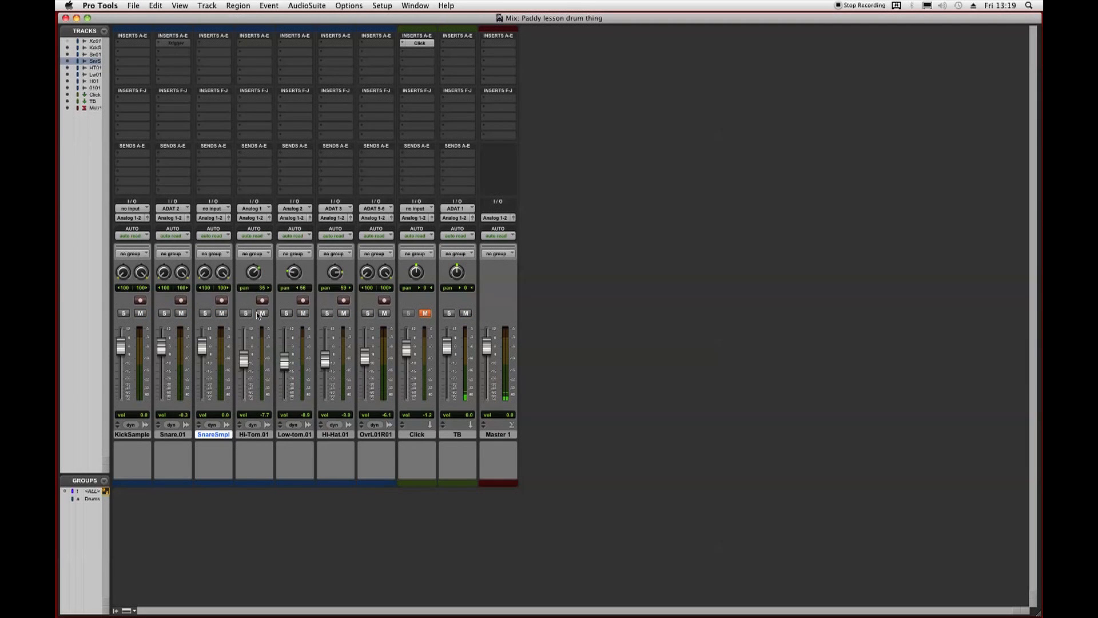
Return to the Edit window and reduce all tracks to small height.
{"action": "key", "text": "super+equal"}
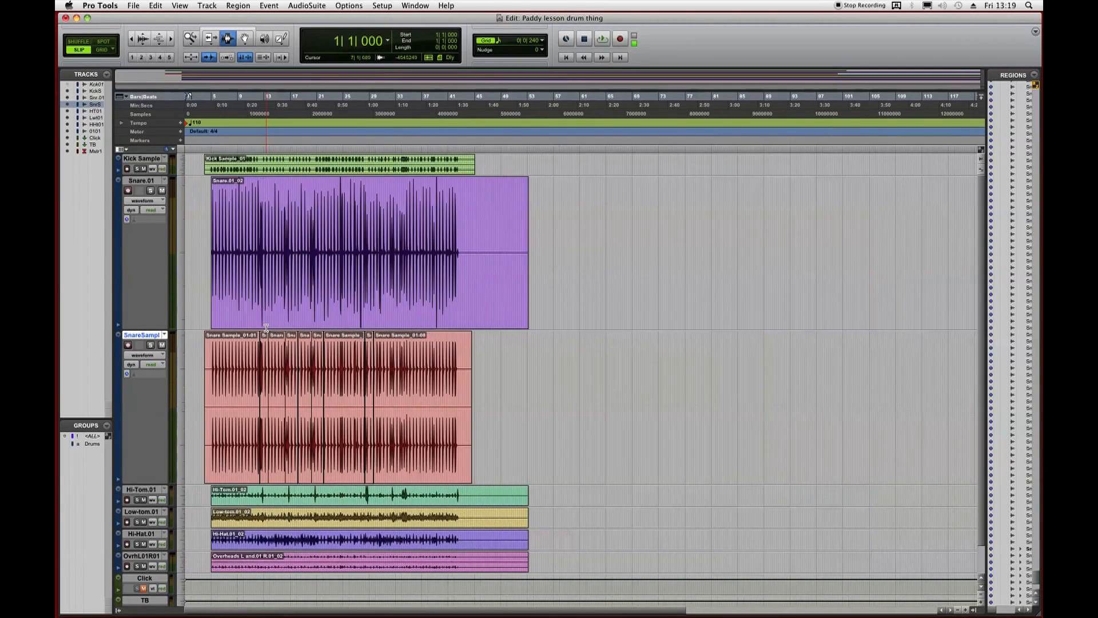
{"action": "left_click", "coordinate": [118, 182], "text": "alt"}
{"action": "left_click", "coordinate": [133, 165], "text": "alt"}
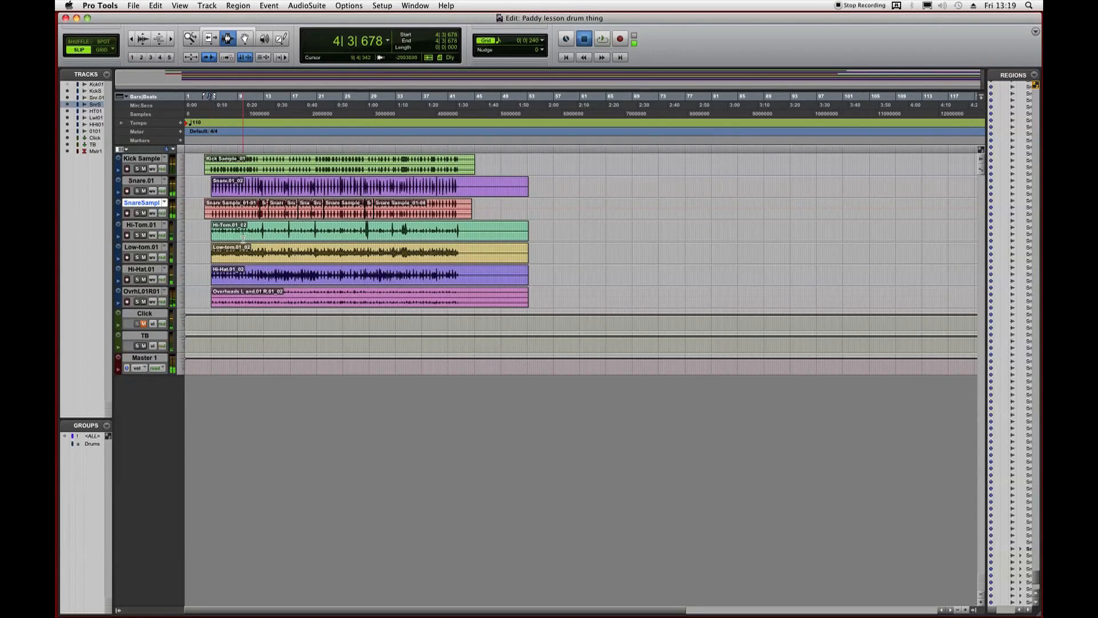
Set the Hi-Tom.01 and Low-tom.01 track heights to large.
{"action": "key", "text": "super+]"}
{"action": "key", "text": "super+]"}
{"action": "key", "text": "super+]"}
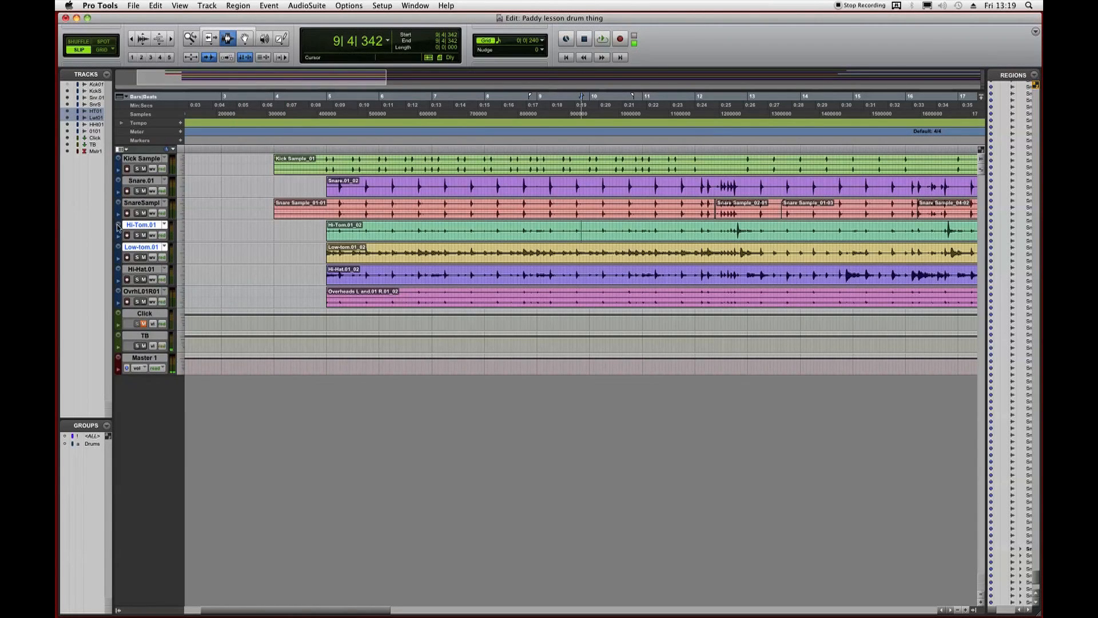
{"action": "left_click", "coordinate": [119, 227]}
{"action": "mouse_move", "coordinate": [129, 211]}
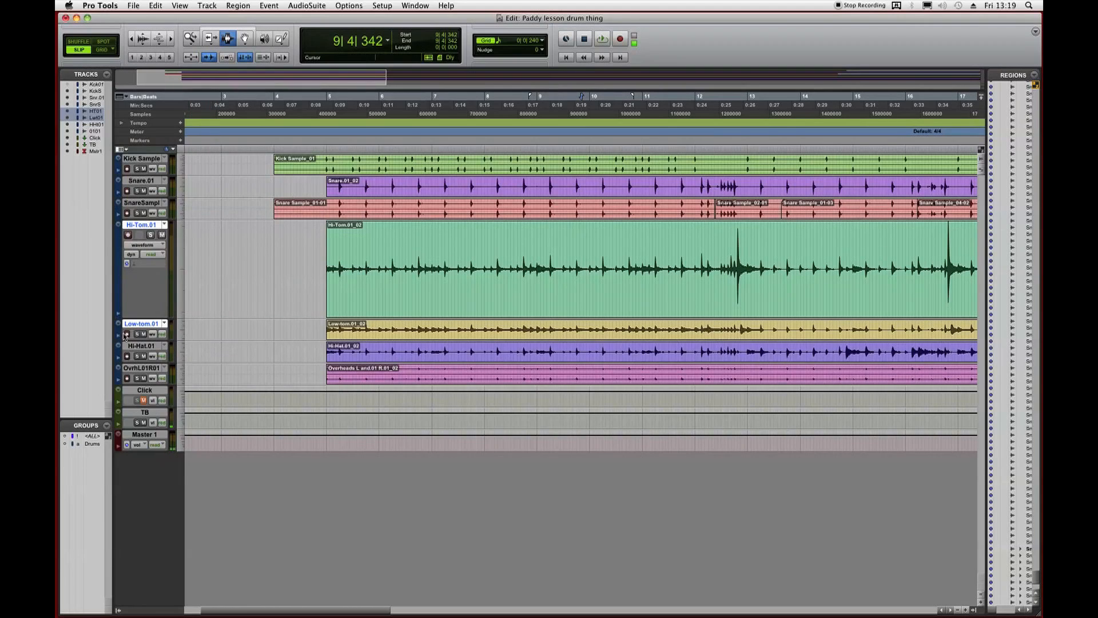
{"action": "left_click", "coordinate": [118, 326]}
{"action": "mouse_move", "coordinate": [183, 308]}
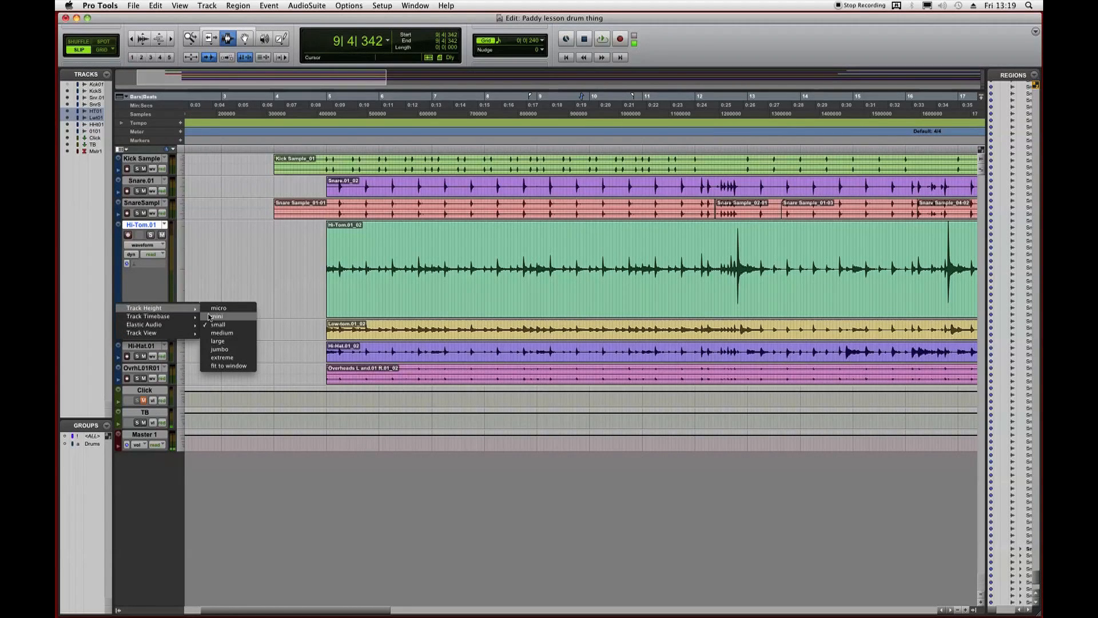
{"action": "left_click", "coordinate": [220, 342]}
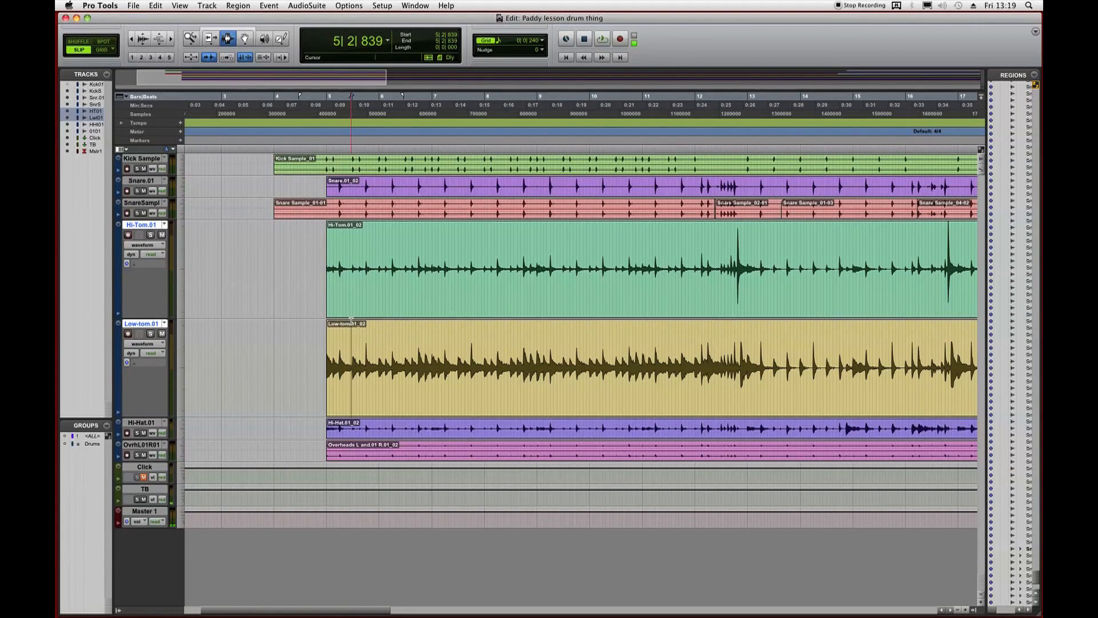
Solo Hi-Tom.01 and Low-tom.01 and audition their bleed from 4|4|788.
{"action": "key", "text": "super+]"}
{"action": "key", "text": "super+]"}
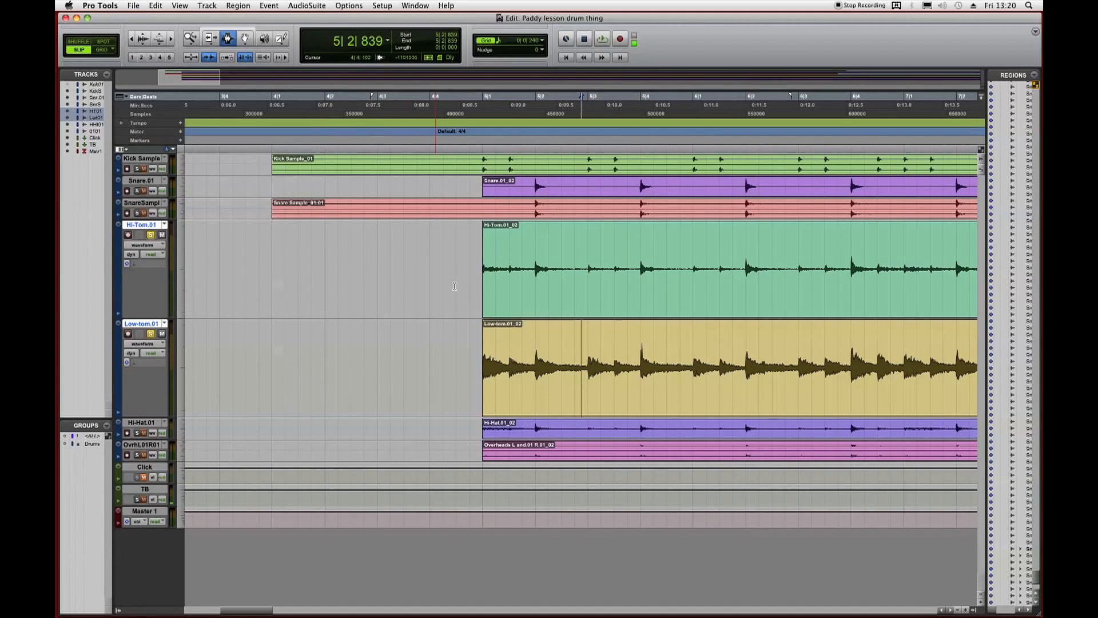
{"action": "left_click", "coordinate": [473, 281]}
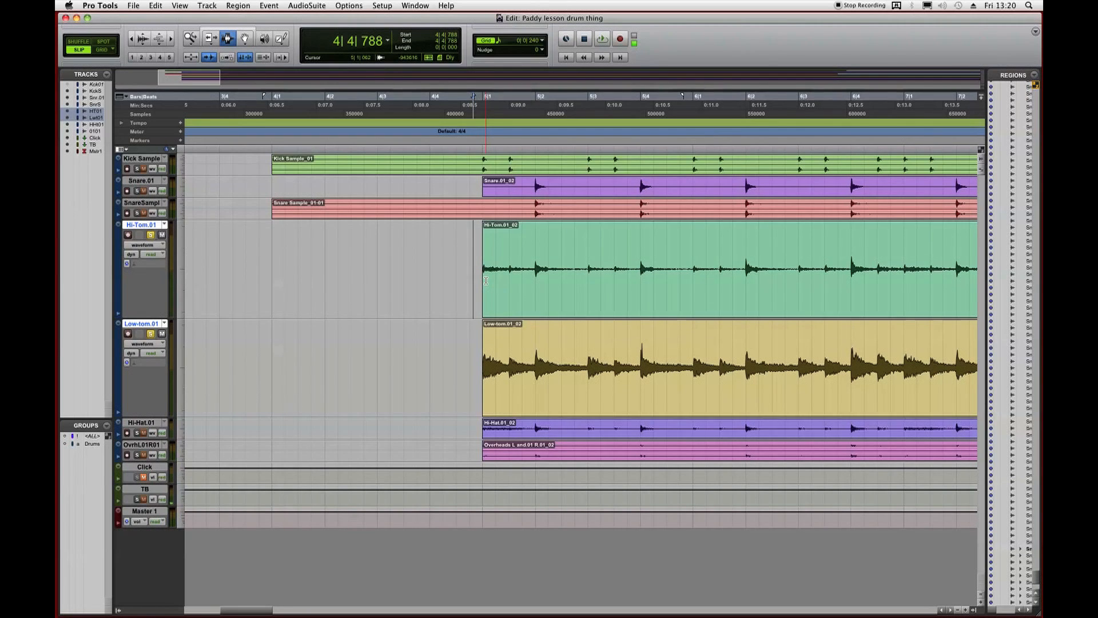
{"action": "key", "text": "space"}
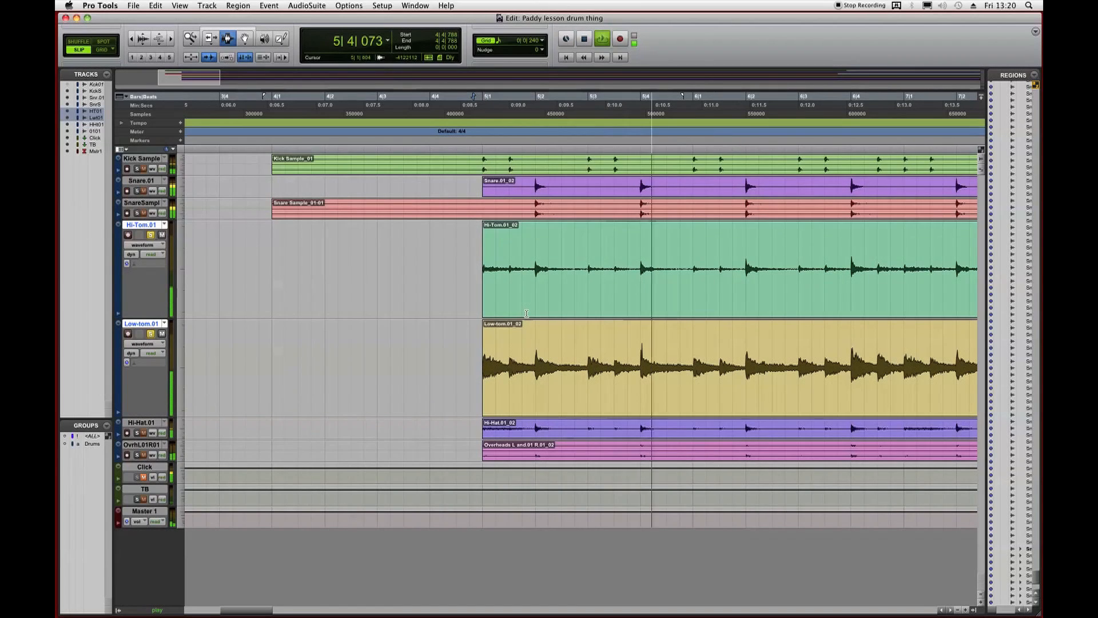
Stop playback and delete the audio on both tom tracks from their start to just before the bar 12 fill.
{"action": "key", "text": "super+bracketleft"}
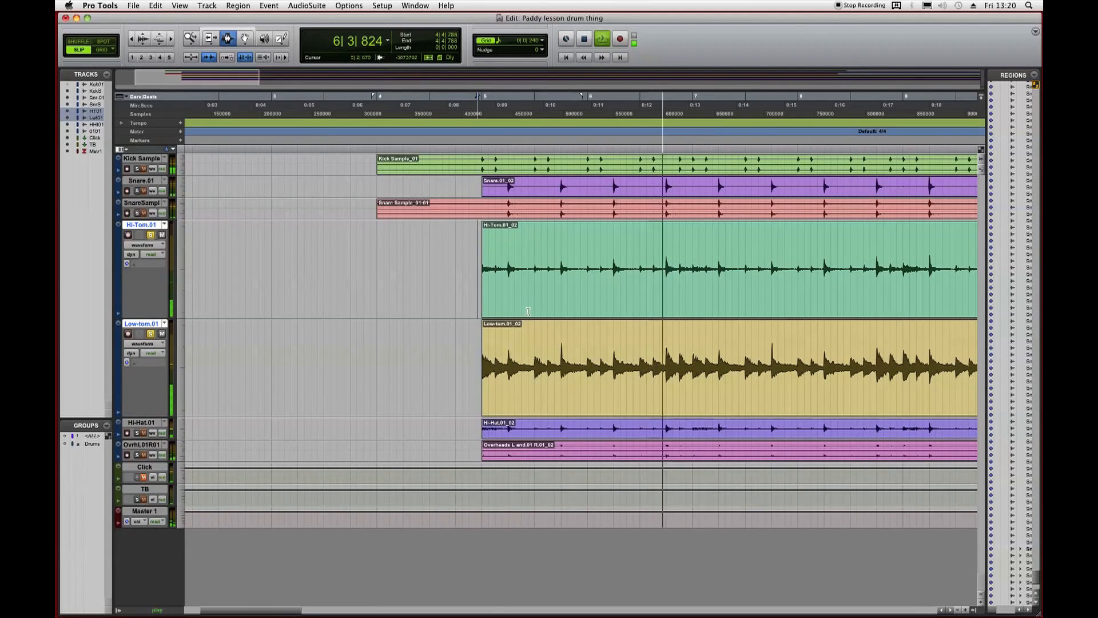
{"action": "key", "text": "space"}
{"action": "left_click_drag", "start_coordinate": [261, 284], "coordinate": [460, 341]}
{"action": "key", "text": "Delete"}
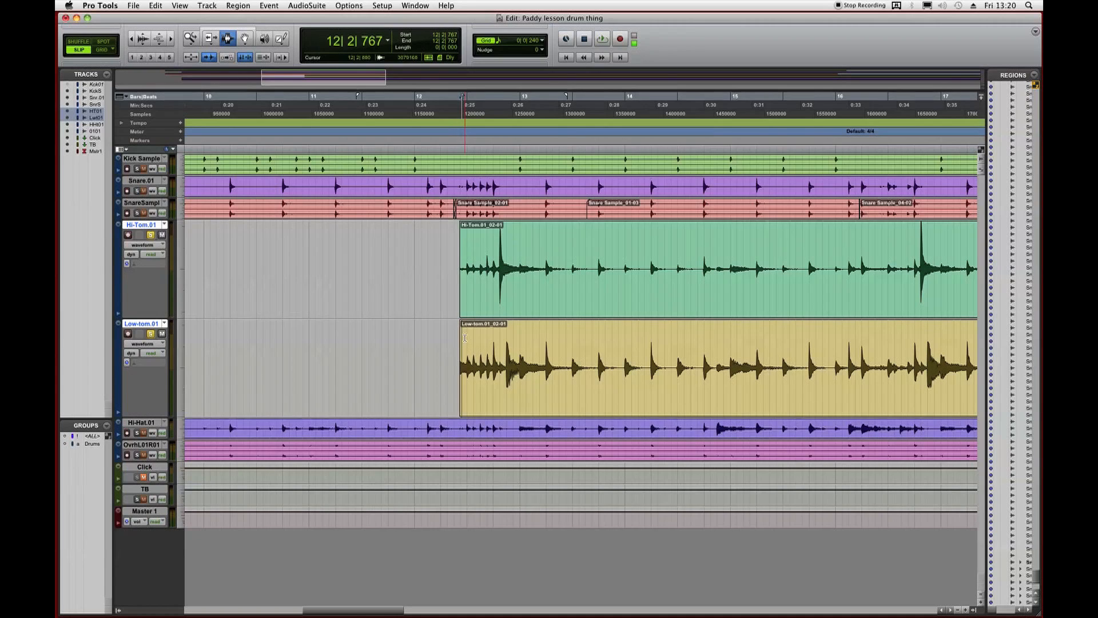
Trim Hi-Tom.01 and Low-tom.01 up to their first hits in the bar 12 fill and add short fade-ins.
{"action": "key", "text": "super+bracketright"}
{"action": "key", "text": "super+bracketright"}
{"action": "key", "text": "space"}
{"action": "left_click_drag", "start_coordinate": [565, 306], "coordinate": [689, 284]}
{"action": "key", "text": "Delete"}
{"action": "left_click_drag", "start_coordinate": [510, 328], "coordinate": [743, 348]}
{"action": "key", "text": "Delete"}
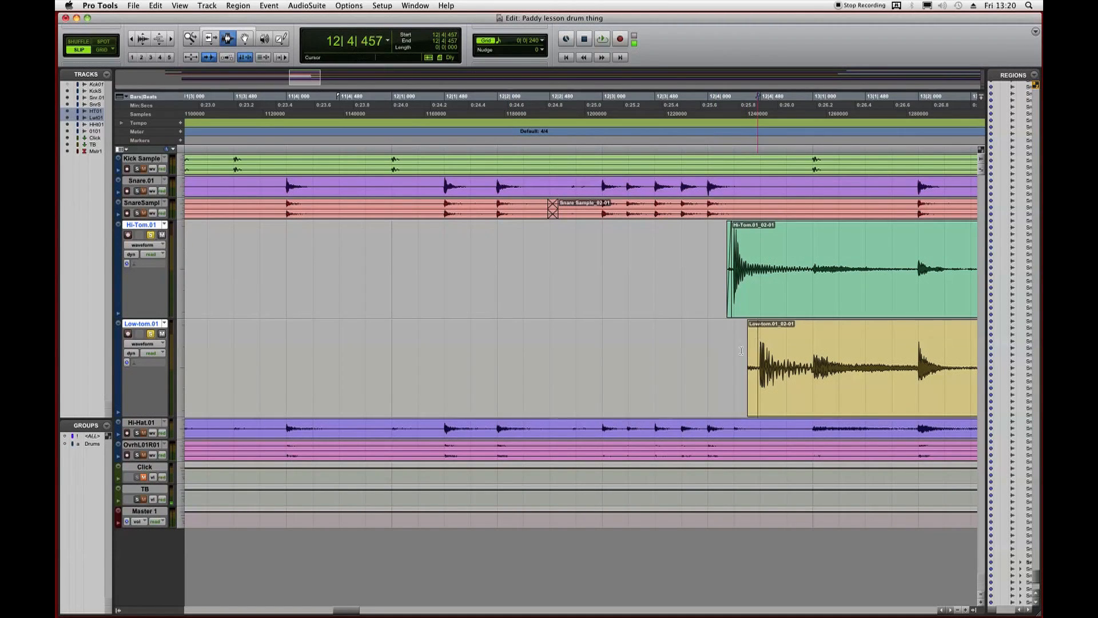
{"action": "left_click", "coordinate": [729, 351], "text": "shift"}
{"action": "key", "text": "ctrl+super+f"}
Delete the bleed after the bar 12 tom hits and fade out both tails, with Low-tom.01's fade starting at 12|4|706.
{"action": "scroll", "coordinate": [715, 358], "scroll_direction": "right", "scroll_amount": 3}
{"action": "left_click", "coordinate": [736, 275]}
{"action": "left_click", "coordinate": [826, 274], "text": "shift"}
{"action": "key", "text": "Delete"}
{"action": "left_click_drag", "start_coordinate": [788, 281], "coordinate": [605, 283]}
{"action": "key", "text": "ctrl+super+f"}
{"action": "left_click_drag", "start_coordinate": [737, 340], "coordinate": [606, 353]}
{"action": "key", "text": "Delete"}
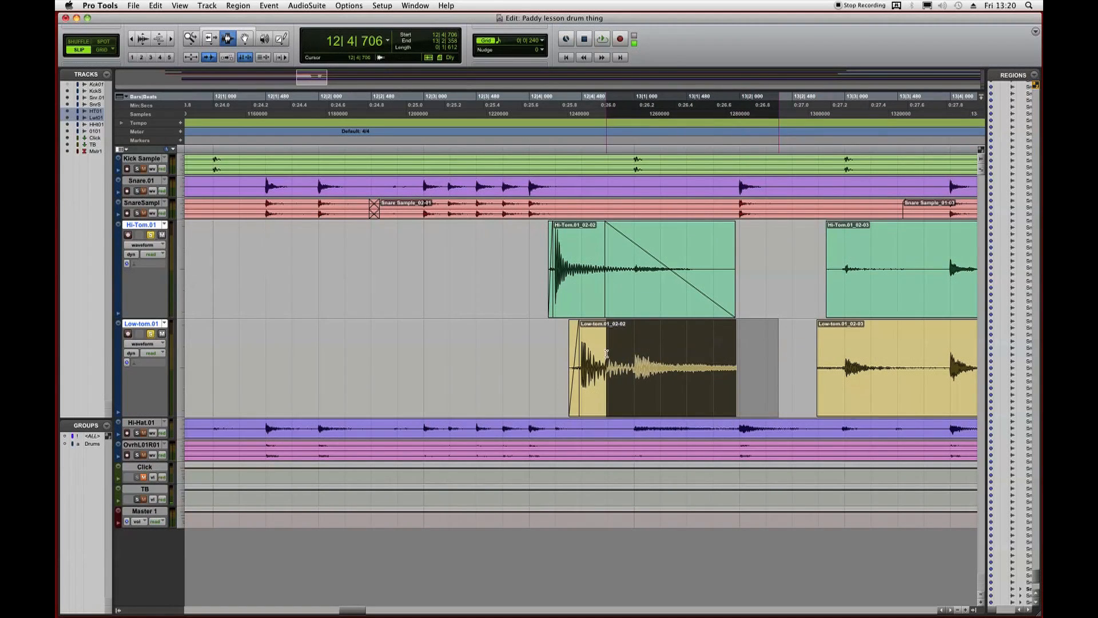
{"action": "key", "text": "ctrl+super+f"}
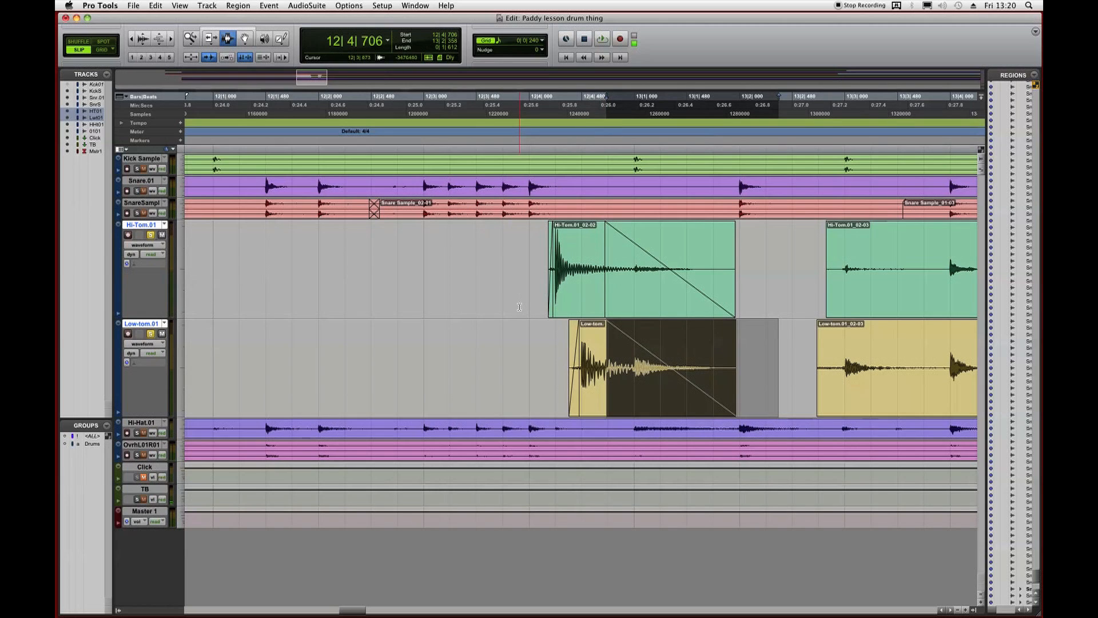
Audition the cleaned bar 12 tom fill from 12|3|873.
{"action": "left_click", "coordinate": [519, 308]}
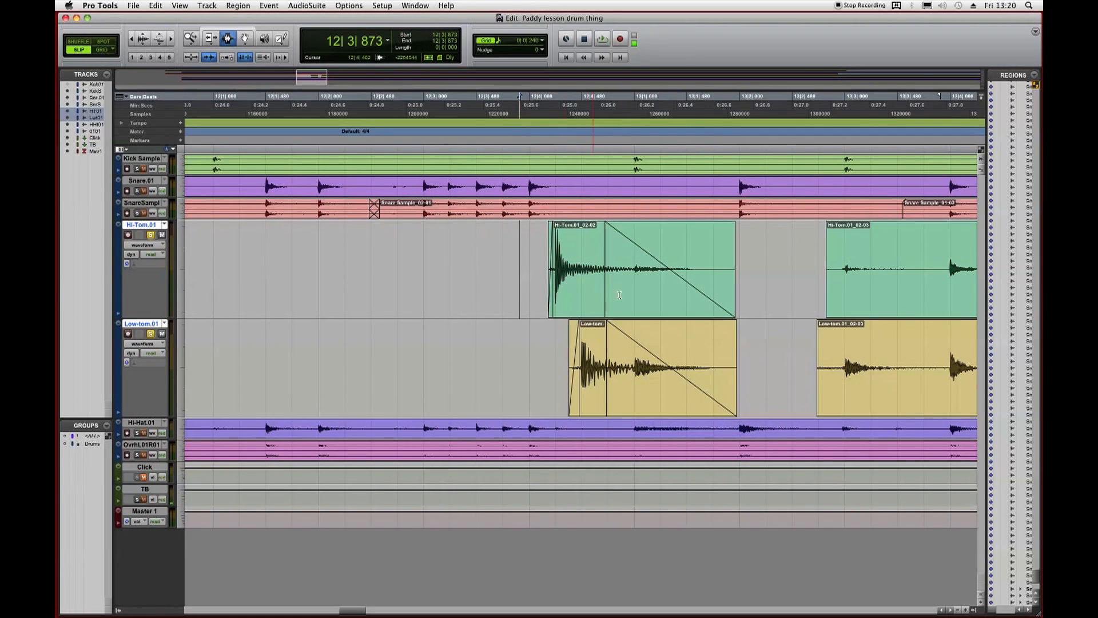
{"action": "key", "text": "space"}
{"action": "key", "text": "space"}
Clear both tom tracks up to the bar 16 fill and add short fade-ins before each tom's hit.
{"action": "left_click_drag", "start_coordinate": [799, 298], "coordinate": [716, 343]}
{"action": "key", "text": "Delete"}
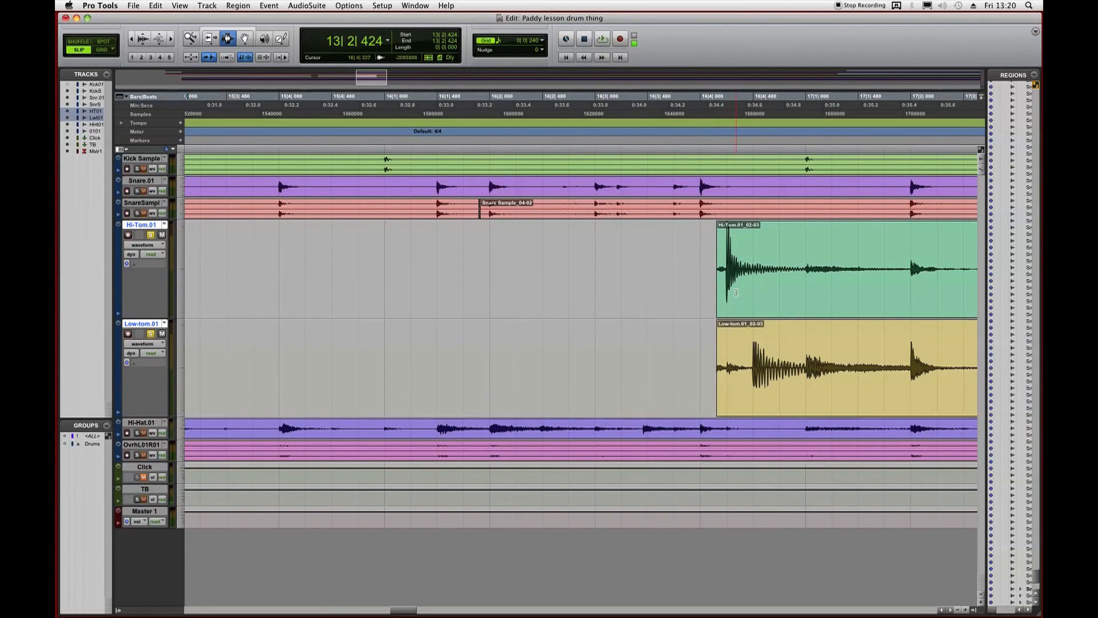
{"action": "left_click_drag", "start_coordinate": [727, 289], "coordinate": [694, 309]}
{"action": "left_click_drag", "start_coordinate": [675, 366], "coordinate": [738, 365]}
{"action": "key", "text": "Delete"}
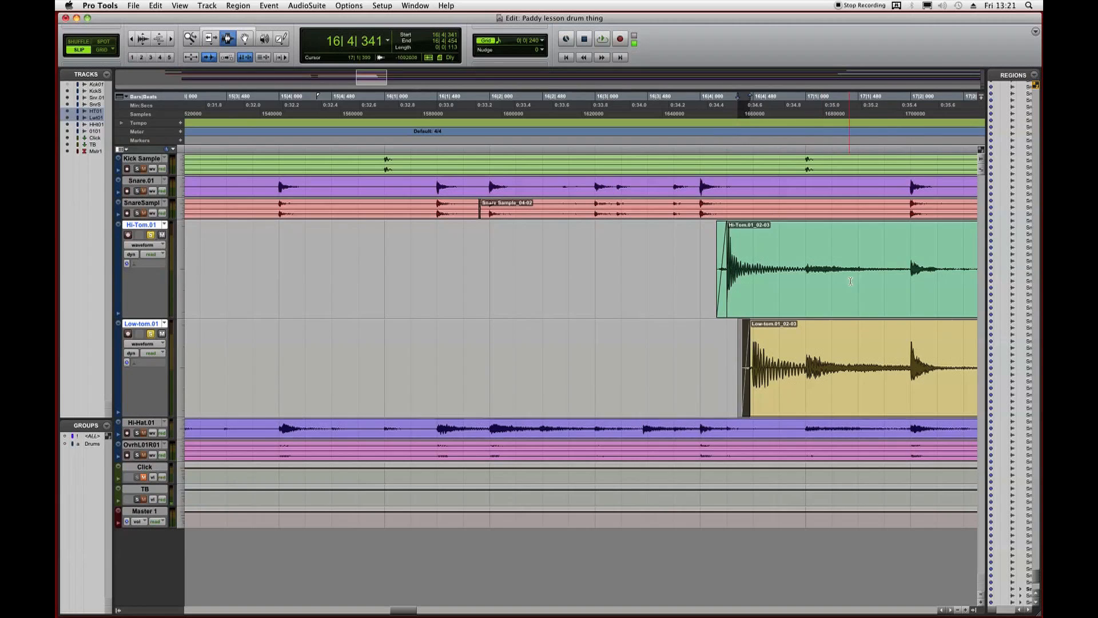
Delete the bleed after the bar 16 tom hits and add fade-outs from 16|4|707 on Hi-Tom.01 and 16|4|627 on Low-tom.01.
{"action": "left_click_drag", "start_coordinate": [879, 263], "coordinate": [780, 270]}
{"action": "key", "text": "Delete"}
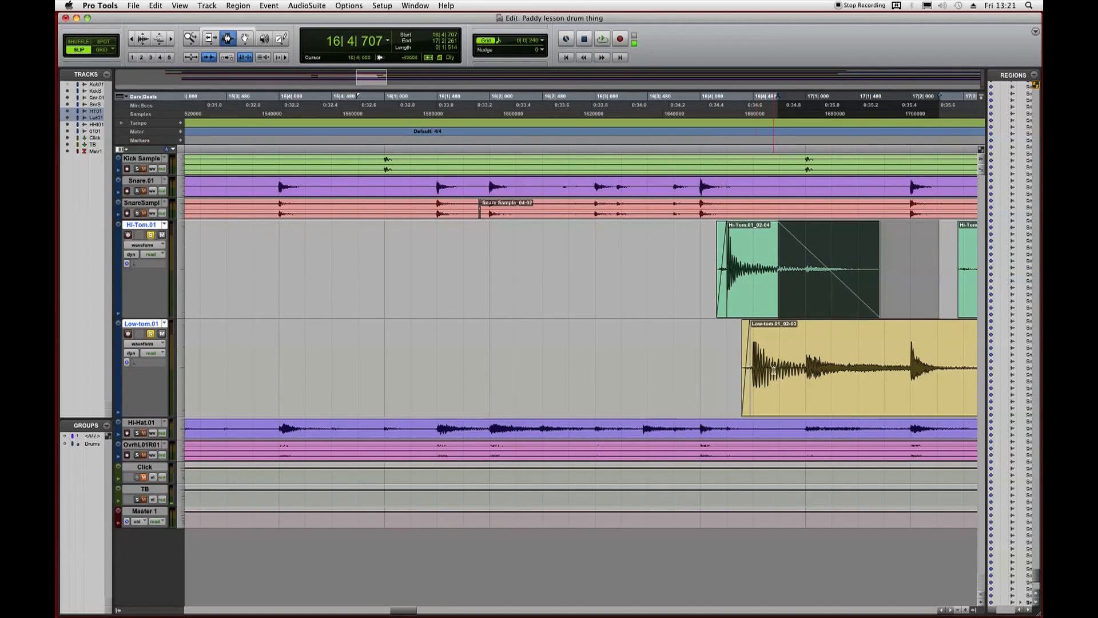
{"action": "scroll", "coordinate": [773, 370], "scroll_direction": "right", "scroll_amount": 2}
{"action": "left_click_drag", "start_coordinate": [877, 339], "coordinate": [743, 352]}
{"action": "key", "text": "Delete"}
{"action": "key", "text": "ctrl+f"}
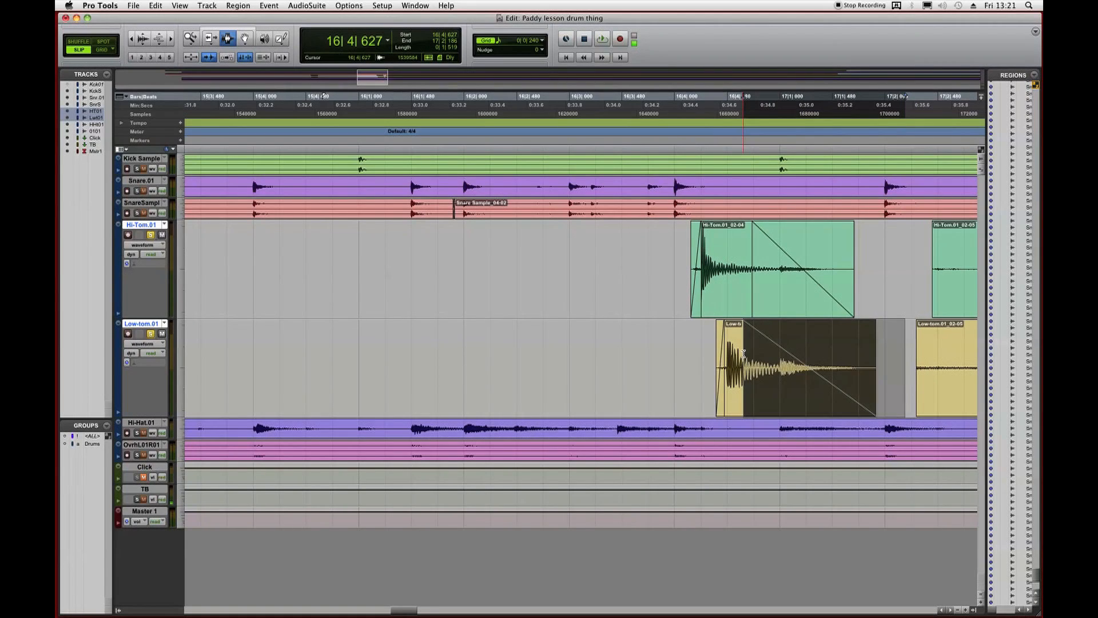
Play from 16|3|465, clear both tom tracks up to the bar 20 fill, and fade in Hi-Tom.01's hit.
{"action": "left_click", "coordinate": [620, 294]}
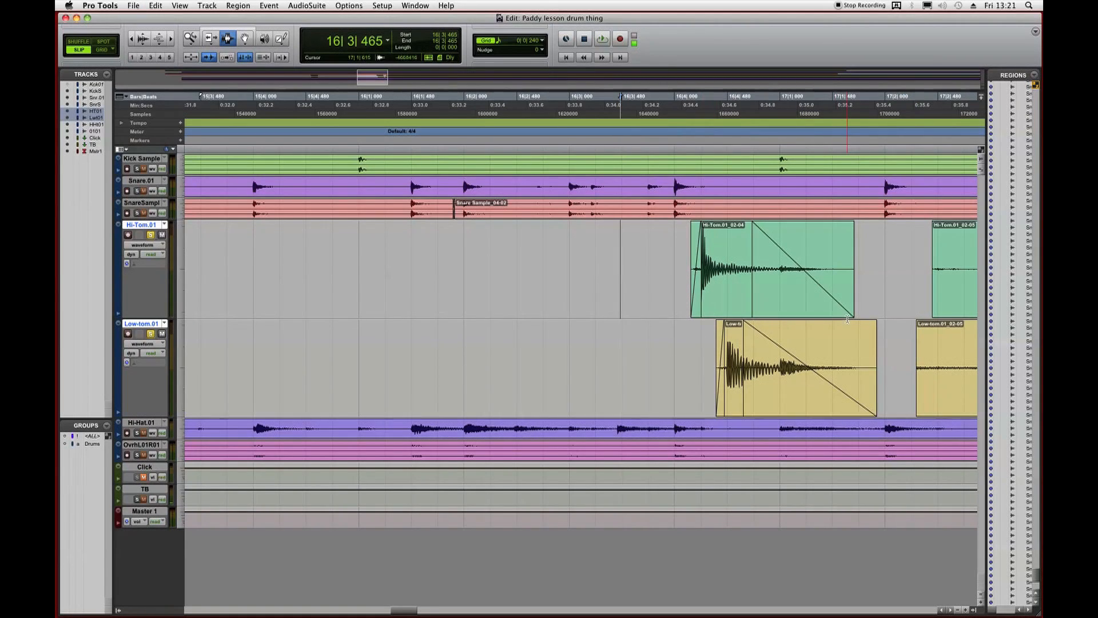
{"action": "key", "text": "space"}
{"action": "left_click_drag", "start_coordinate": [899, 297], "coordinate": [642, 343]}
{"action": "key", "text": "Delete"}
{"action": "left_click_drag", "start_coordinate": [650, 273], "coordinate": [615, 275]}
{"action": "key", "text": "ctrl+f"}
Delete the bleed after Hi-Tom.01's bar 20 hit and fade out its tail from 20|4|549.
{"action": "left_click_drag", "start_coordinate": [799, 269], "coordinate": [686, 280]}
{"action": "key", "text": "Delete"}
{"action": "key", "text": "ctrl+f"}
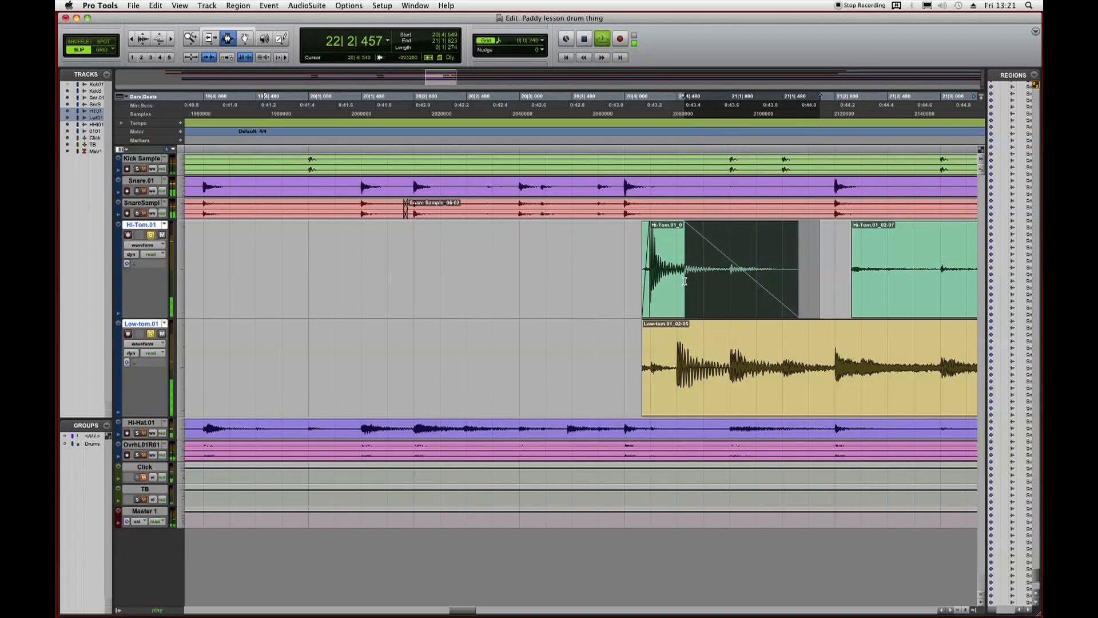
Trim the lead-in and tail of the Low-tom.01 hit near bar 20 and fade both ends.
{"action": "left_click_drag", "start_coordinate": [630, 347], "coordinate": [651, 352]}
{"action": "key", "text": "Delete"}
{"action": "key", "text": "ctrl+f"}
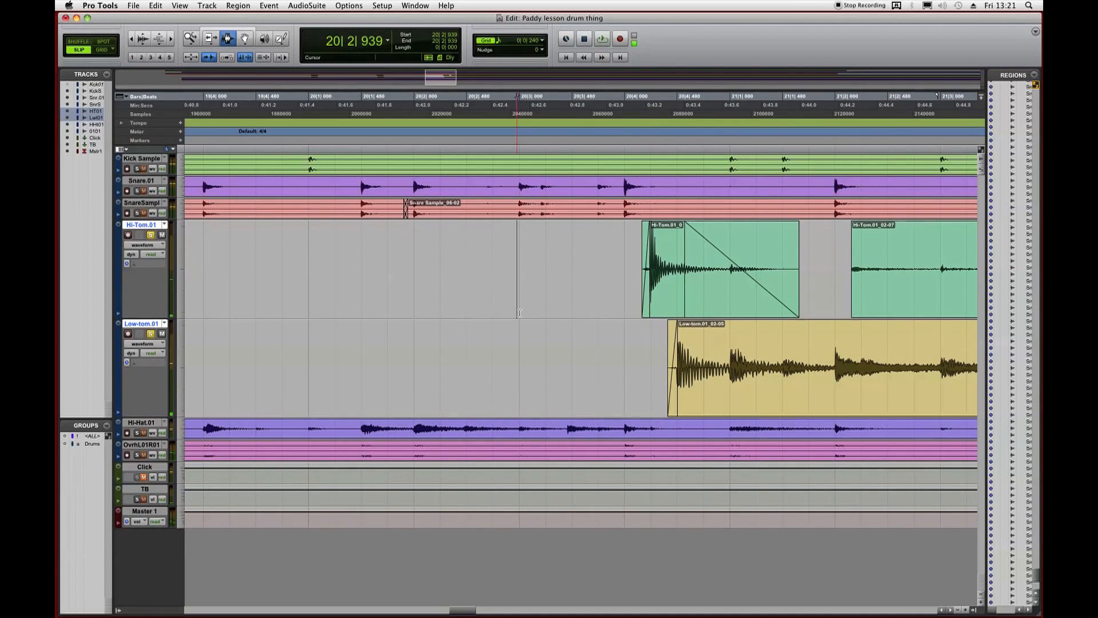
{"action": "left_click_drag", "start_coordinate": [821, 356], "coordinate": [692, 357]}
{"action": "key", "text": "Delete"}
{"action": "key", "text": "ctrl+f"}
Delete surplus audio between the hits on Hi-Tom.01 and Low-tom.01, fade the trimmed edge and audition the edit.
{"action": "left_click_drag", "start_coordinate": [817, 277], "coordinate": [735, 311]}
{"action": "key", "text": "Delete"}
{"action": "left_click_drag", "start_coordinate": [729, 366], "coordinate": [881, 365]}
{"action": "key", "text": "Delete"}
{"action": "key", "text": "f"}
{"action": "key", "text": "space"}
Delete the bleed after the bar 28 tom fill and fade out the Hi-Tom.01 and Low-tom.01 clips.
{"action": "left_click_drag", "start_coordinate": [677, 275], "coordinate": [563, 269]}
{"action": "key", "text": "Delete"}
{"action": "key", "text": "f"}
{"action": "left_click_drag", "start_coordinate": [707, 355], "coordinate": [828, 355]}
{"action": "key", "text": "Delete"}
{"action": "left_click_drag", "start_coordinate": [756, 355], "coordinate": [599, 356]}
{"action": "key", "text": "f"}
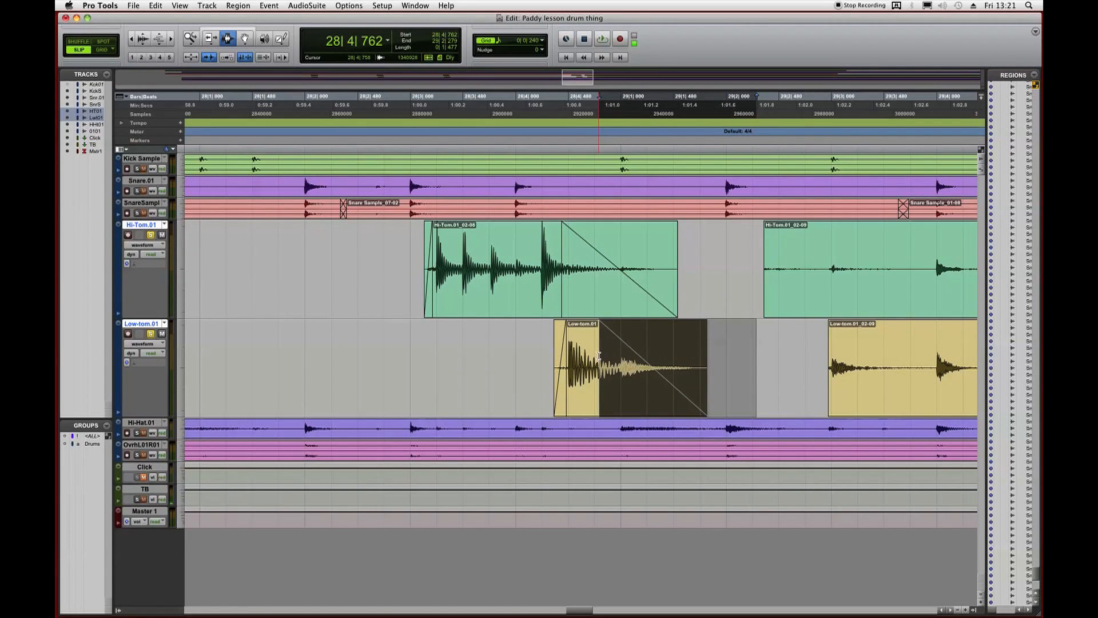
Delete the bleed from bar 29 to the bar 32 fill on both tom tracks and trim the lead-ins of its hits.
{"action": "left_click_drag", "start_coordinate": [738, 274], "coordinate": [344, 323]}
{"action": "key", "text": "Delete"}
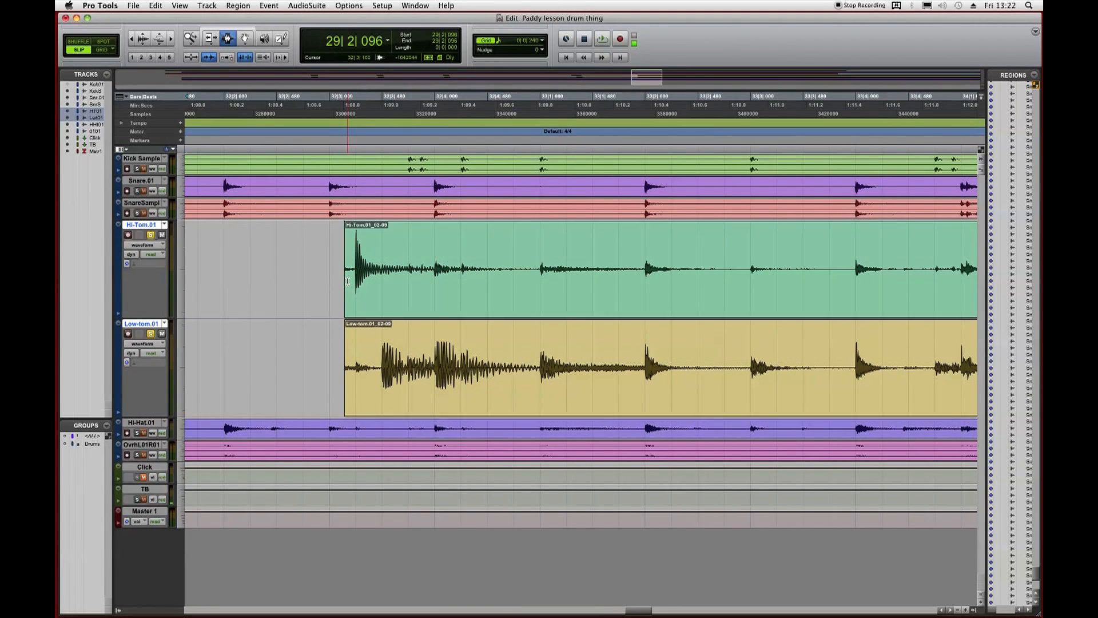
{"action": "left_click_drag", "start_coordinate": [353, 276], "coordinate": [321, 285]}
{"action": "left_click_drag", "start_coordinate": [320, 359], "coordinate": [354, 366]}
{"action": "key", "text": "Delete"}
Remove the surplus tails of the bar 32 hits and fade out the clips on Hi-Tom.01 and Low-tom.01.
{"action": "left_click_drag", "start_coordinate": [493, 264], "coordinate": [381, 258]}
{"action": "key", "text": "Delete"}
{"action": "key", "text": "ctrl+super+f"}
{"action": "left_click_drag", "start_coordinate": [491, 337], "coordinate": [501, 337]}
{"action": "left_click_drag", "start_coordinate": [503, 338], "coordinate": [407, 353]}
{"action": "key", "text": "Delete"}
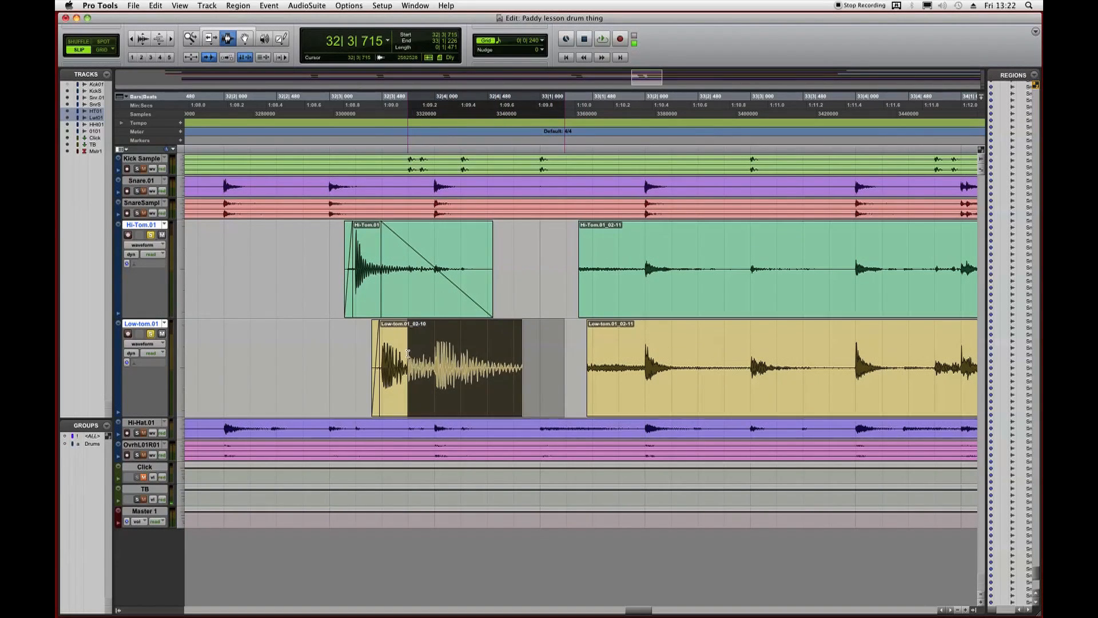
{"action": "key", "text": "ctrl+super+f"}
Audition the bar 32 fill, adjust the Low-tom.01 clip's fade-out with the Trim tool, and play the result.
{"action": "key", "text": "space"}
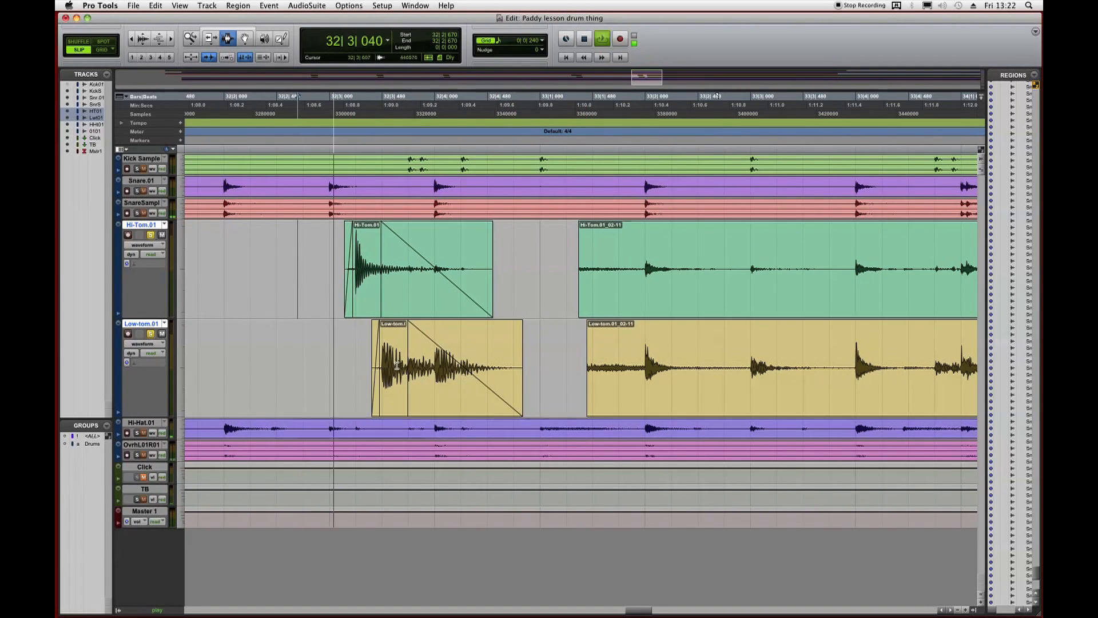
{"action": "key", "text": "space"}
{"action": "key", "text": "F6"}
{"action": "left_click_drag", "start_coordinate": [435, 343], "coordinate": [464, 339]}
{"action": "key", "text": "F7"}
{"action": "left_click", "coordinate": [314, 349]}
{"action": "key", "text": "space"}
Delete the unwanted audio next to the bar 34 fill on both tom tracks and fade the cut edges.
{"action": "left_click_drag", "start_coordinate": [559, 295], "coordinate": [671, 348]}
{"action": "key", "text": "Delete"}
{"action": "key", "text": "space"}
{"action": "key", "text": "Delete"}
{"action": "key", "text": "ctrl+super+f"}
Play on from the bar 34 fill and delete the bleed on both tom tracks up to the hit at bar 42.
{"action": "left_click", "coordinate": [686, 341]}
{"action": "key", "text": "space"}
{"action": "left_click_drag", "start_coordinate": [761, 338], "coordinate": [618, 328]}
{"action": "key", "text": "Delete"}
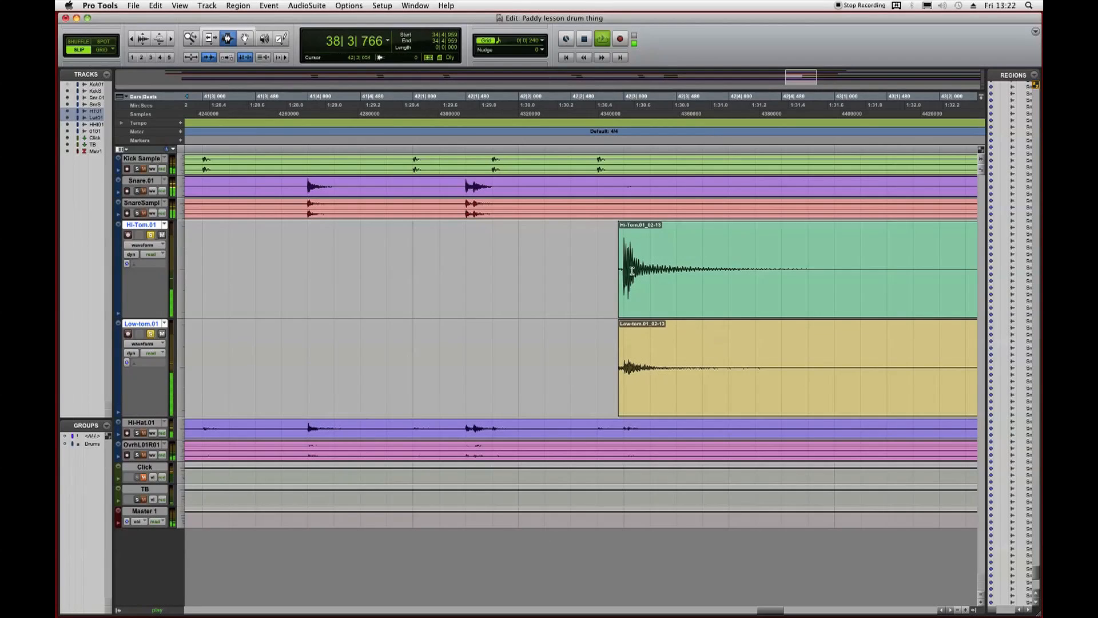
Fade in the start of the Hi-Tom.01 hit at bar 42 and audition it.
{"action": "left_click_drag", "start_coordinate": [624, 270], "coordinate": [597, 278]}
{"action": "key", "text": "ctrl+f"}
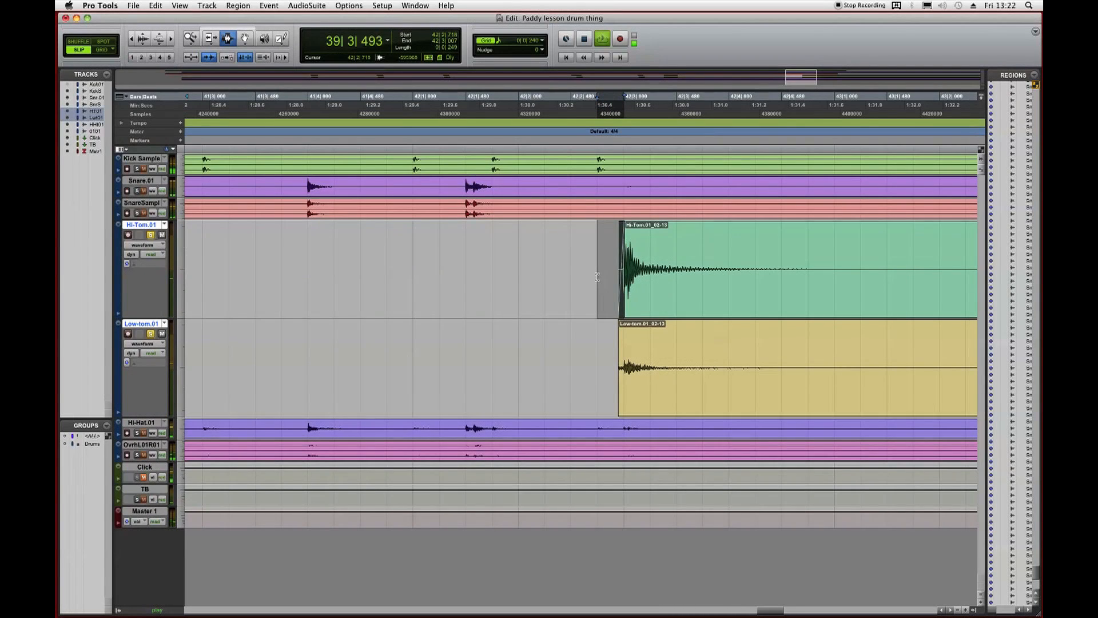
{"action": "key", "text": "ctrl+bracketleft"}
{"action": "key", "text": "space"}
{"action": "left_click", "coordinate": [572, 277]}
{"action": "key", "text": "space"}
Delete a section after the Hi-Tom.01 hit at bar 42 and fade out the remaining tail.
{"action": "left_click_drag", "start_coordinate": [778, 269], "coordinate": [631, 269]}
{"action": "key", "text": "Delete"}
{"action": "key", "text": "ctrl+f"}
{"action": "key", "text": "super+bracketleft"}
{"action": "key", "text": "super+bracketleft"}
{"action": "key", "text": "space"}
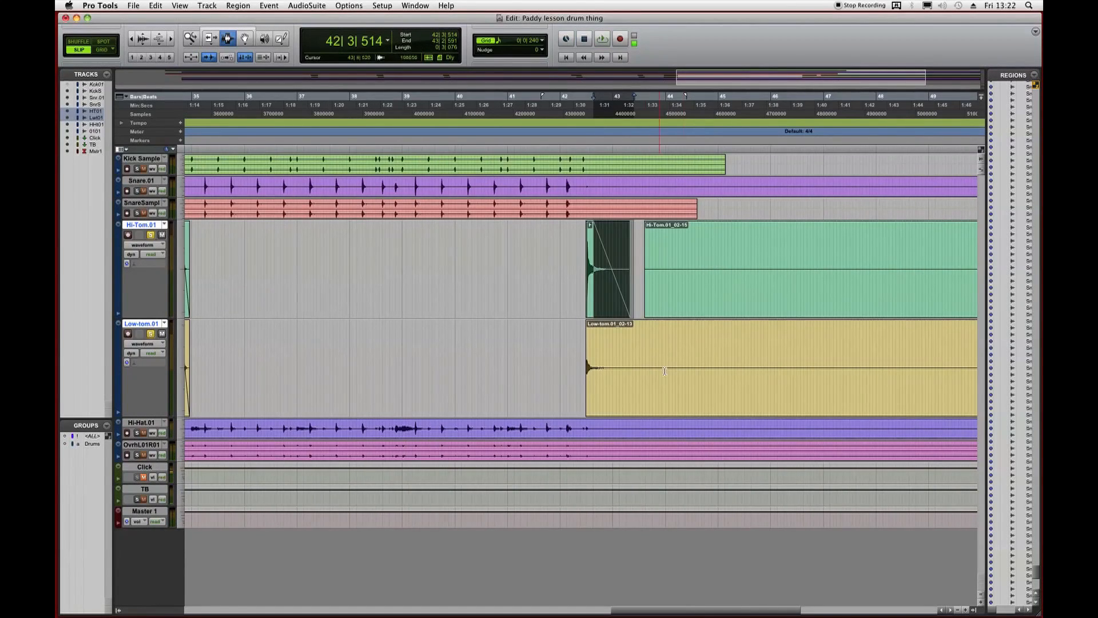
Delete the leftover Low-tom.01 clip from bar 42 and the leftover Hi-Tom.01 clip after its final hit.
{"action": "left_click", "coordinate": [702, 370]}
{"action": "key", "text": "Delete"}
{"action": "double_click", "coordinate": [733, 267]}
{"action": "key", "text": "Delete"}
{"action": "key", "text": "super+bracketleft"}
{"action": "key", "text": "super+bracketleft"}
{"action": "key", "text": "super+bracketleft"}
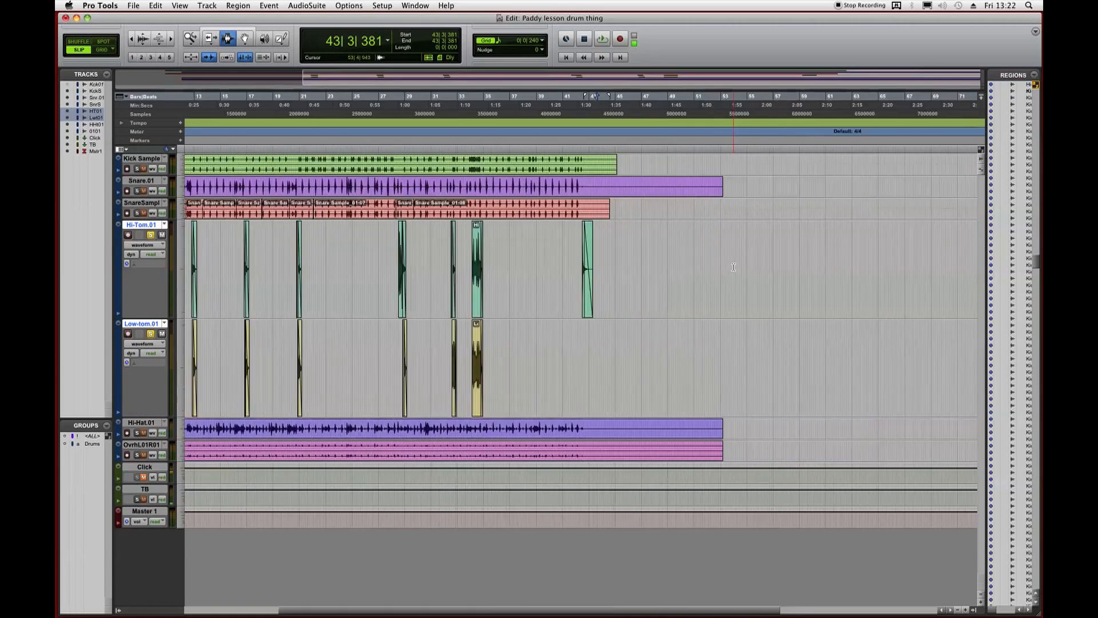
Return to the session start, unsolo Hi-Tom.01 and Low-tom.01, and reduce both tracks to small height.
{"action": "key", "text": "Return"}
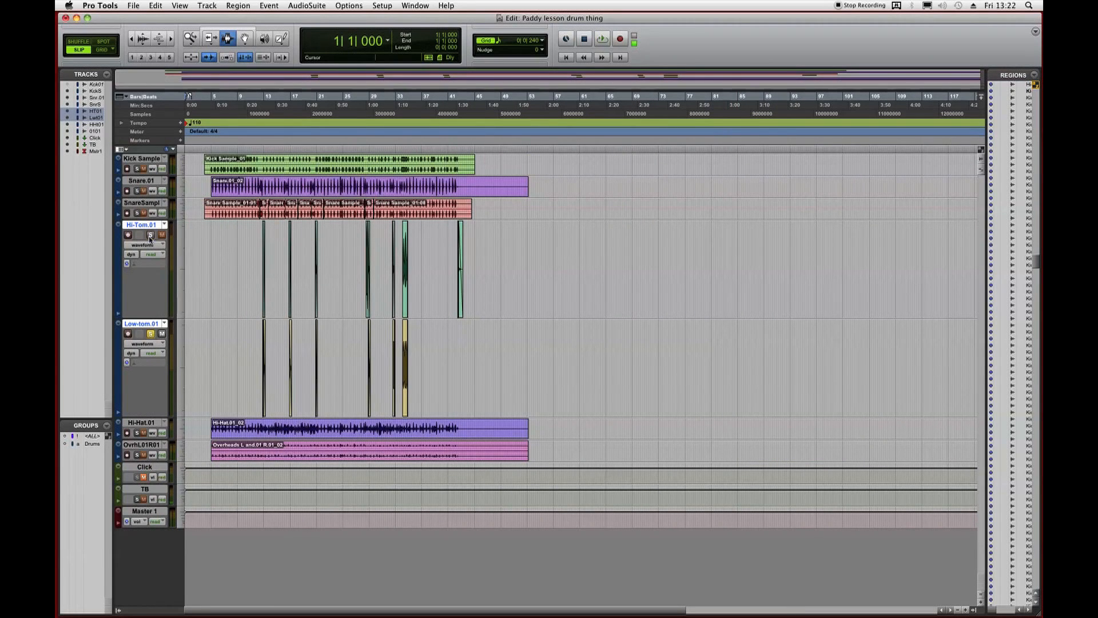
{"action": "left_click", "coordinate": [118, 226], "text": "alt+shift"}
{"action": "left_click", "coordinate": [130, 209], "text": "alt+shift"}
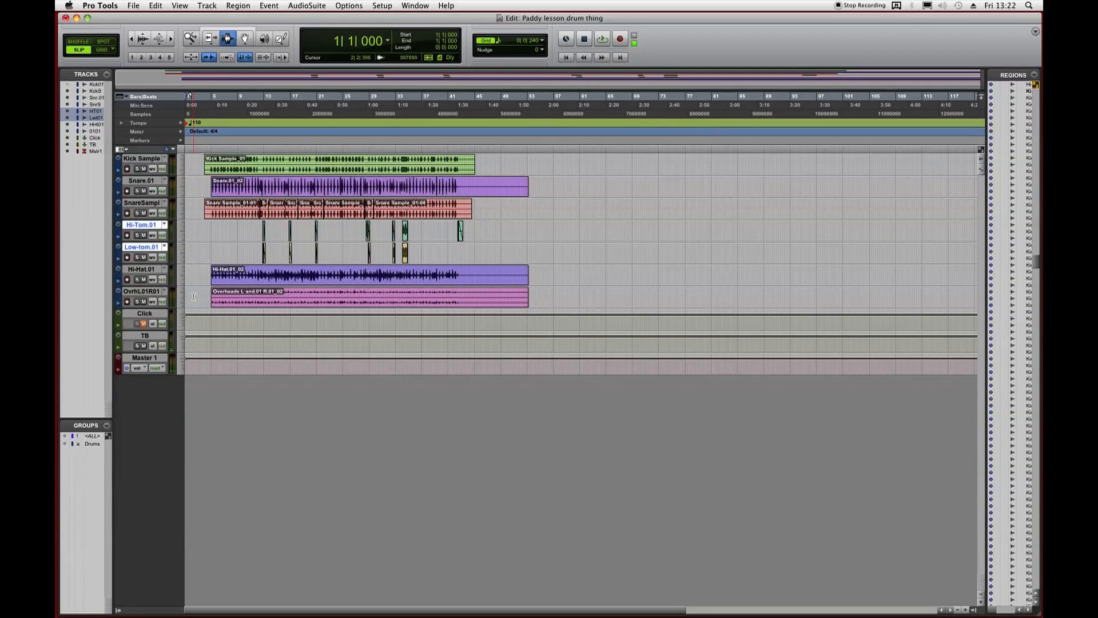
Select the Hi-Hat.01 track, place the edit cursor in its clip around bar 6, and save the session.
{"action": "left_click", "coordinate": [143, 273]}
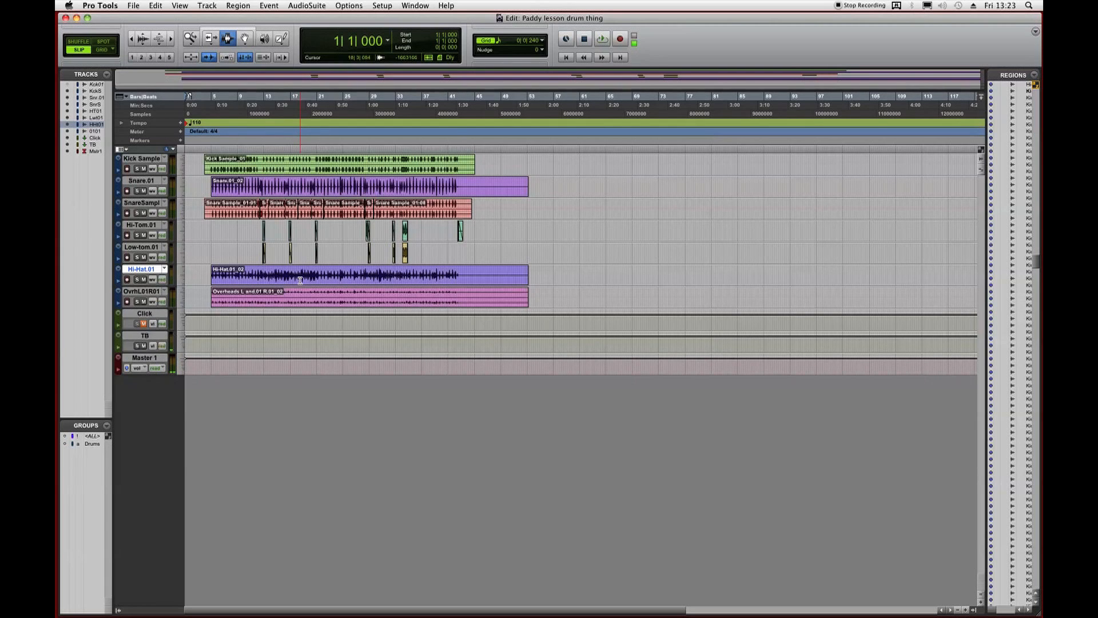
{"action": "left_click", "coordinate": [222, 282]}
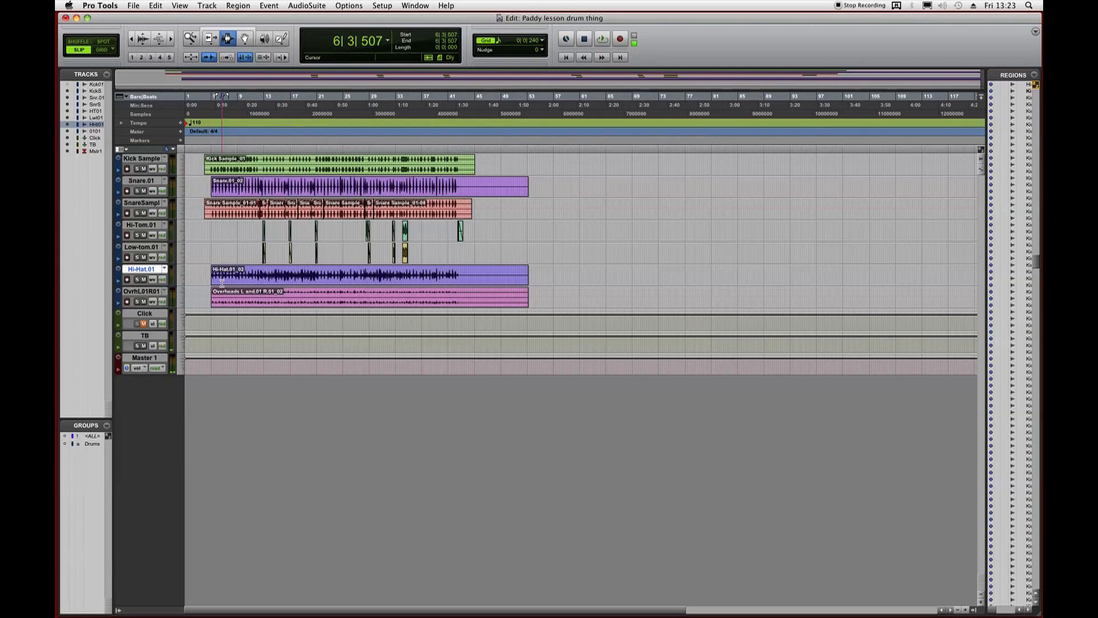
{"action": "key", "text": "super+bracketright"}
{"action": "key", "text": "super+bracketright"}
{"action": "key", "text": "super+bracketright"}
{"action": "key", "text": "super+s"}
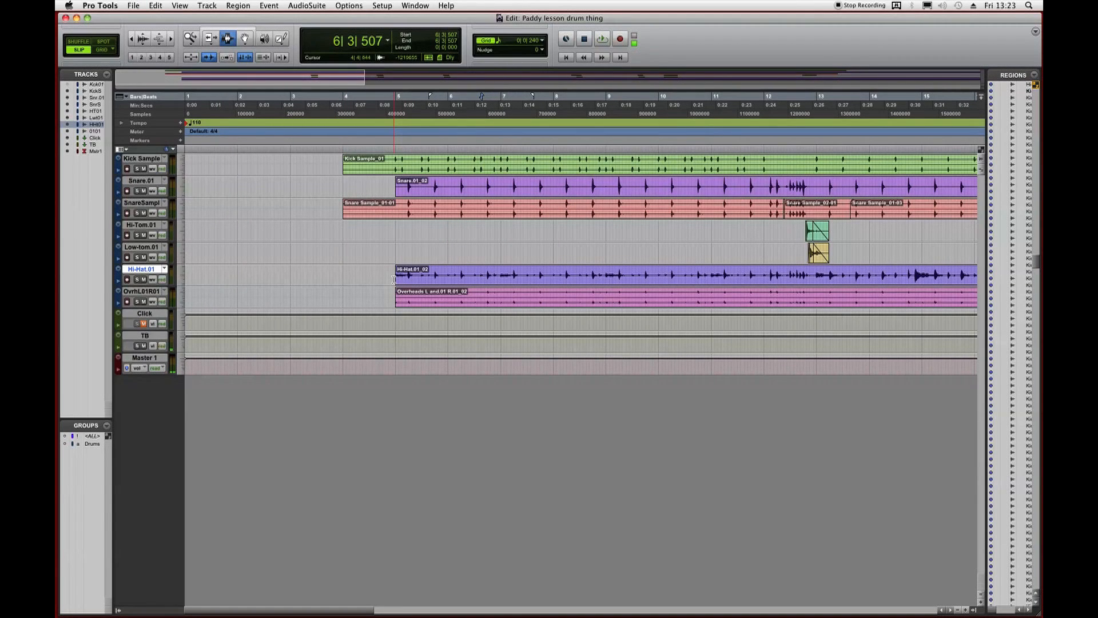
Check the mixer briefly and play the edited drums from just before bar 5.
{"action": "key", "text": "super+equal"}
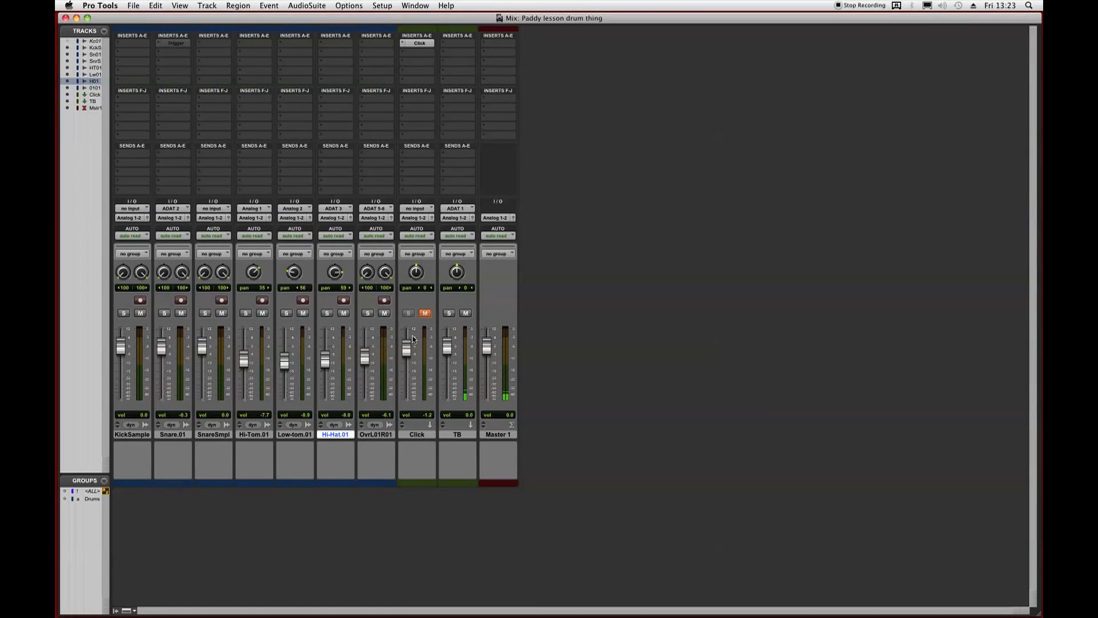
{"action": "key", "text": "super+equal"}
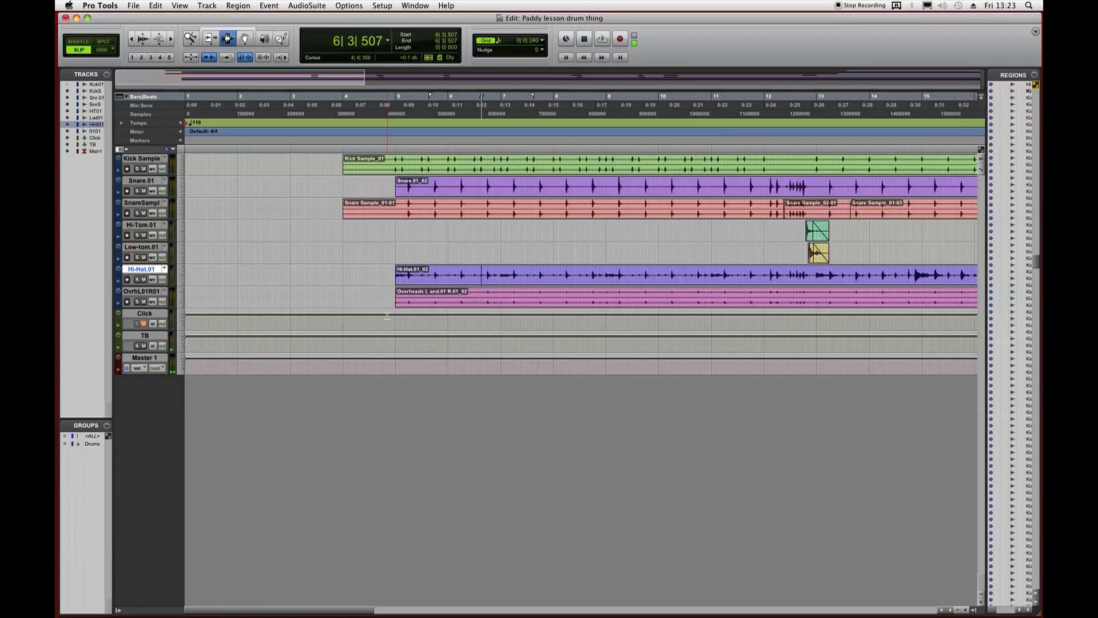
{"action": "left_click", "coordinate": [391, 193]}
{"action": "key", "text": "space"}
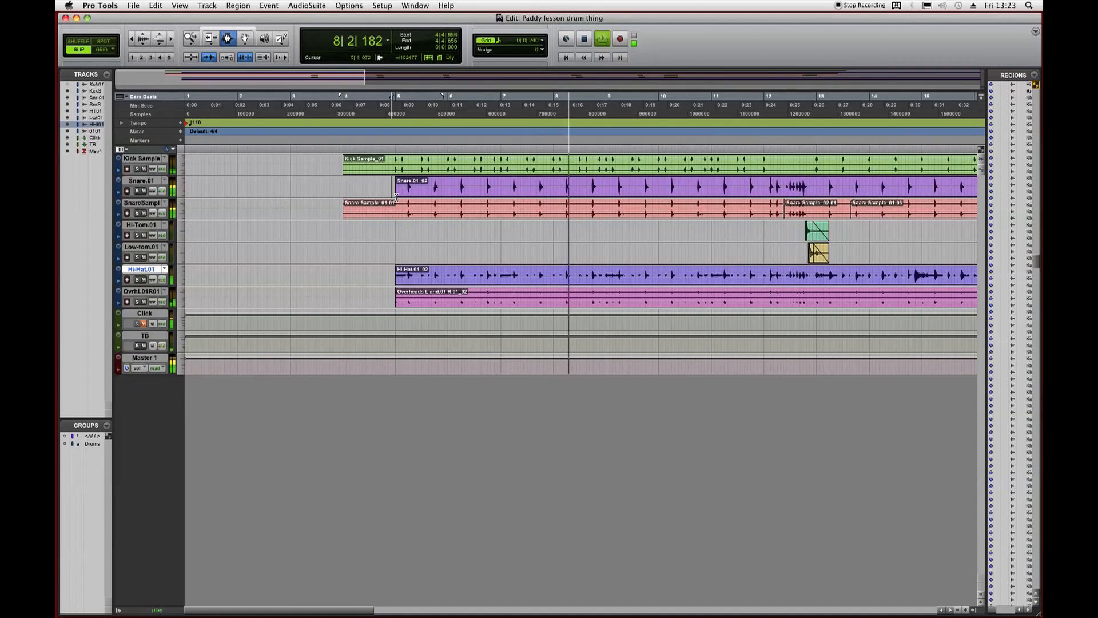
{"action": "key", "text": "space"}
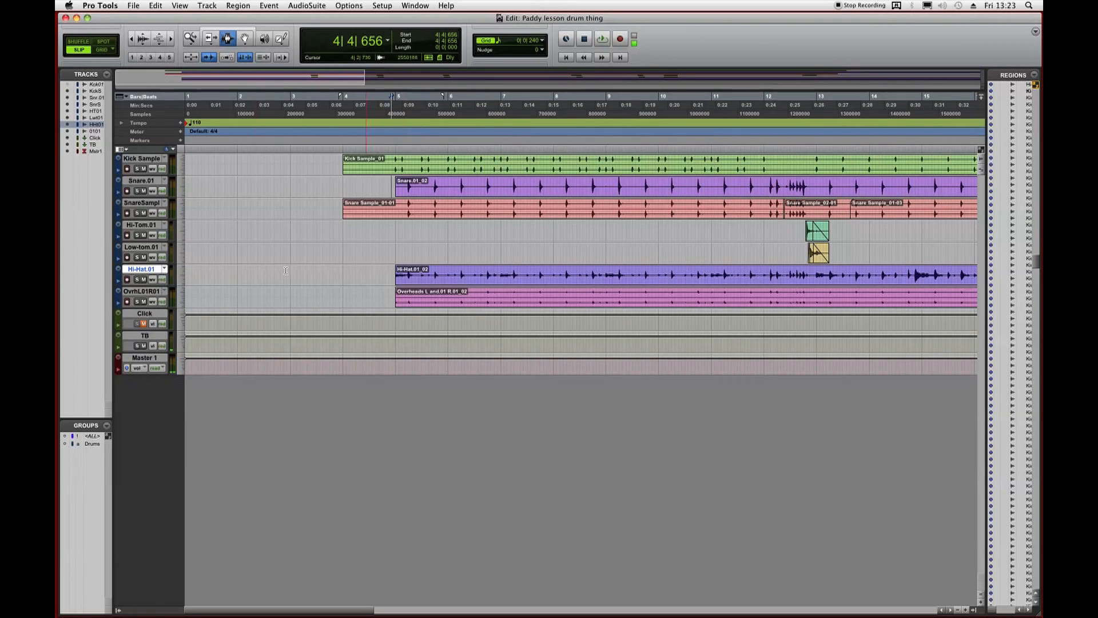
{"action": "key", "text": "super+bracketleft"}
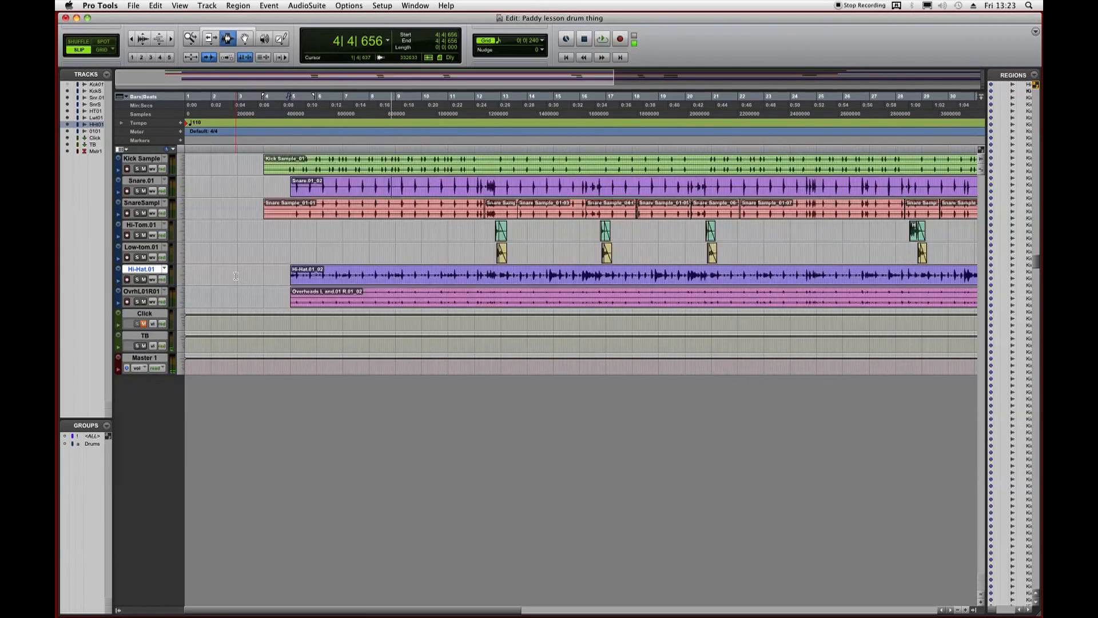
Hide the Click track, place the edit cursor just before bar 5, and save the session.
{"action": "right_click", "coordinate": [154, 318]}
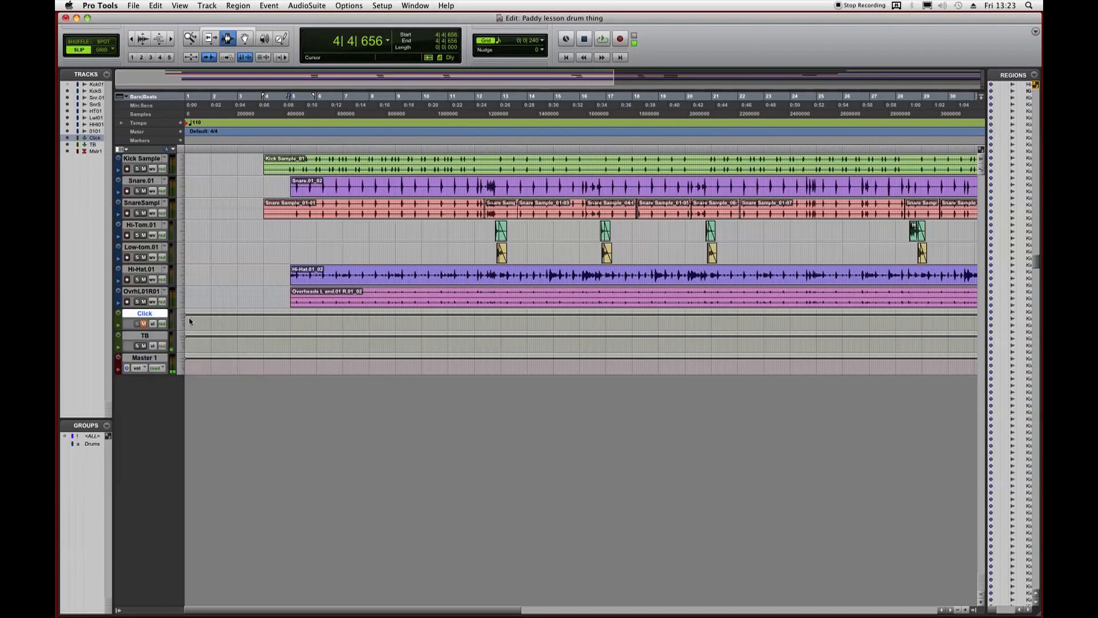
{"action": "left_click", "coordinate": [286, 187]}
{"action": "key", "text": "super+s"}
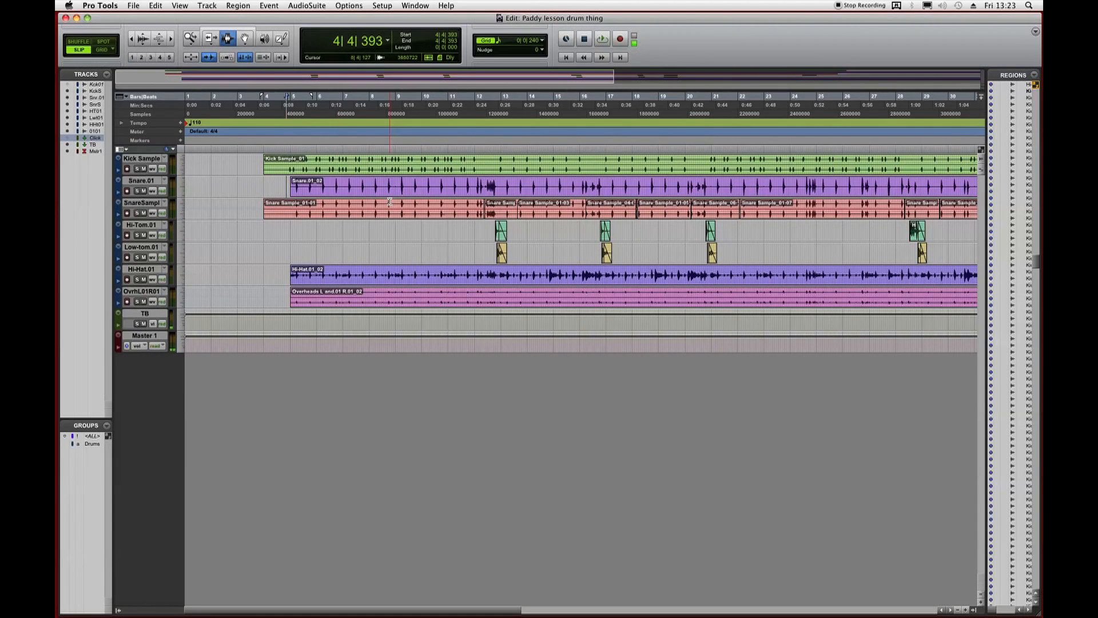
Set the input of every track in the mixer to no input and save the session.
{"action": "key", "text": "super+equal"}
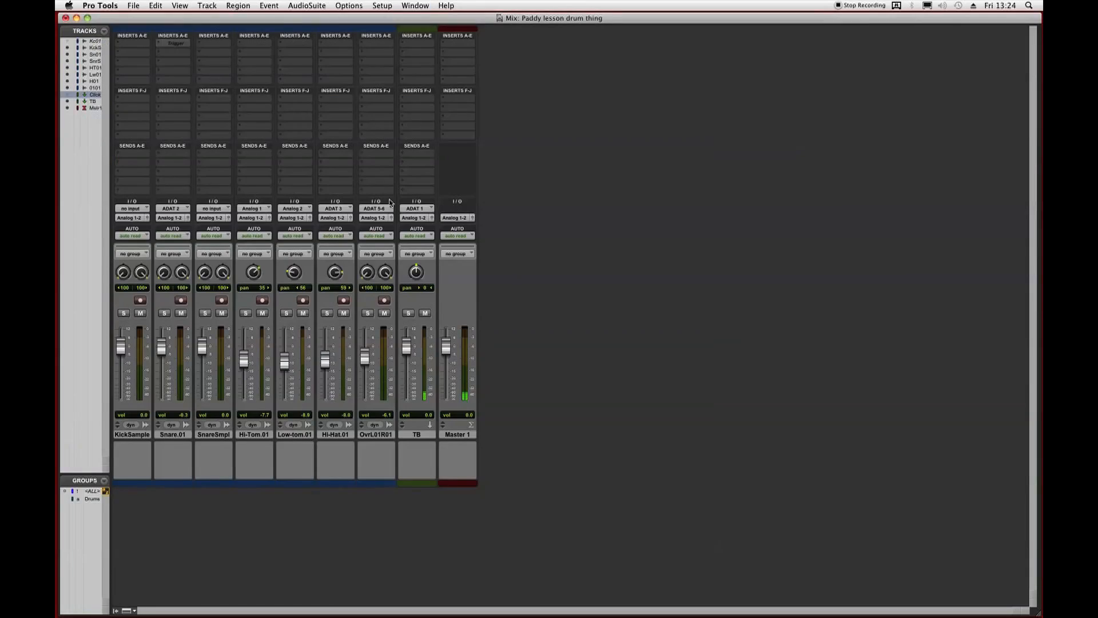
{"action": "key", "text": "super+s"}
{"action": "left_click", "coordinate": [337, 208]}
{"action": "left_click", "coordinate": [337, 205]}
{"action": "key", "text": "super+s"}
Pull all faders down to minus infinity using the <ALL> group, disable the group, and reset TB and Master 1 to 0.0 dB.
{"action": "left_click", "coordinate": [97, 492]}
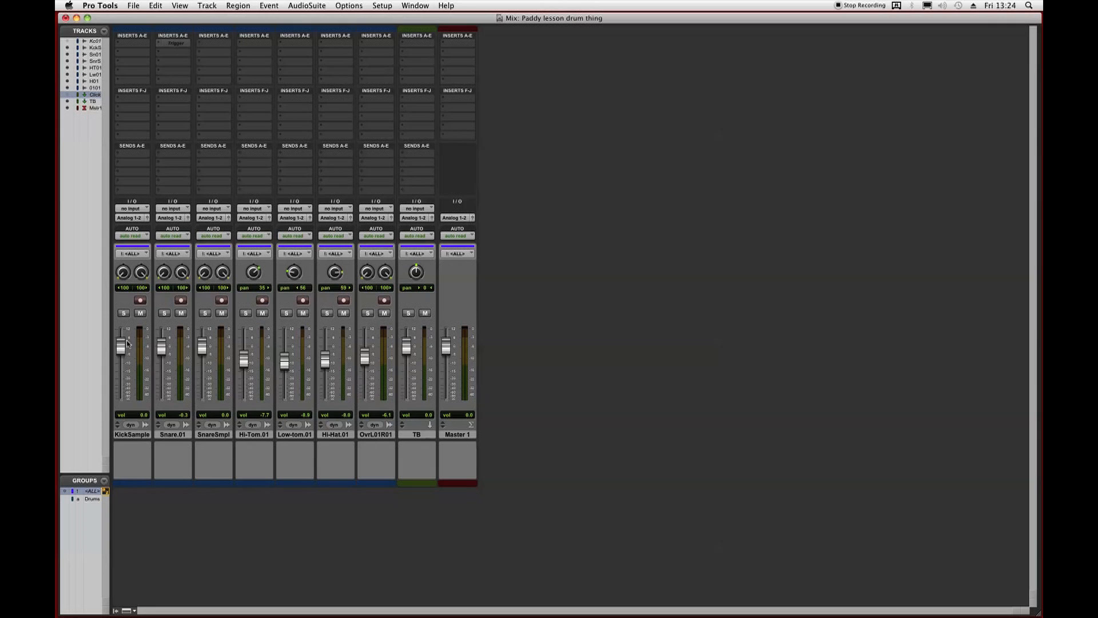
{"action": "left_click_drag", "start_coordinate": [121, 346], "coordinate": [129, 452]}
{"action": "left_click", "coordinate": [98, 491]}
{"action": "left_click", "coordinate": [406, 399], "text": "alt"}
{"action": "left_click", "coordinate": [447, 399], "text": "alt"}
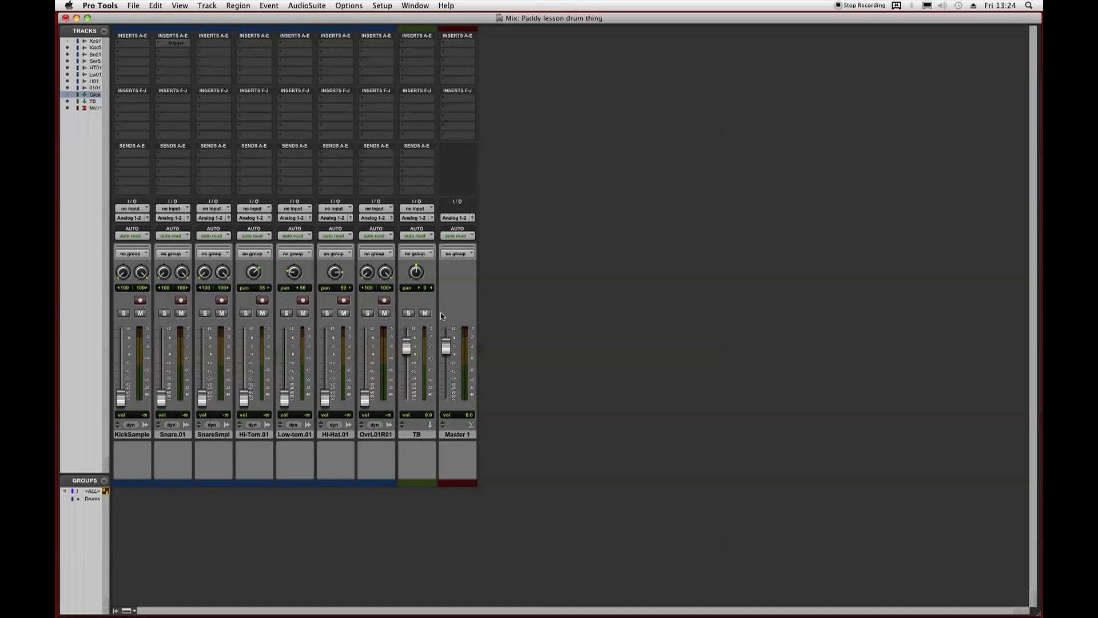
Set the TB track's input to interface channel ADAT 1 (Mono) and select the Master 1 track.
{"action": "left_click", "coordinate": [418, 209]}
{"action": "mouse_move", "coordinate": [435, 225]}
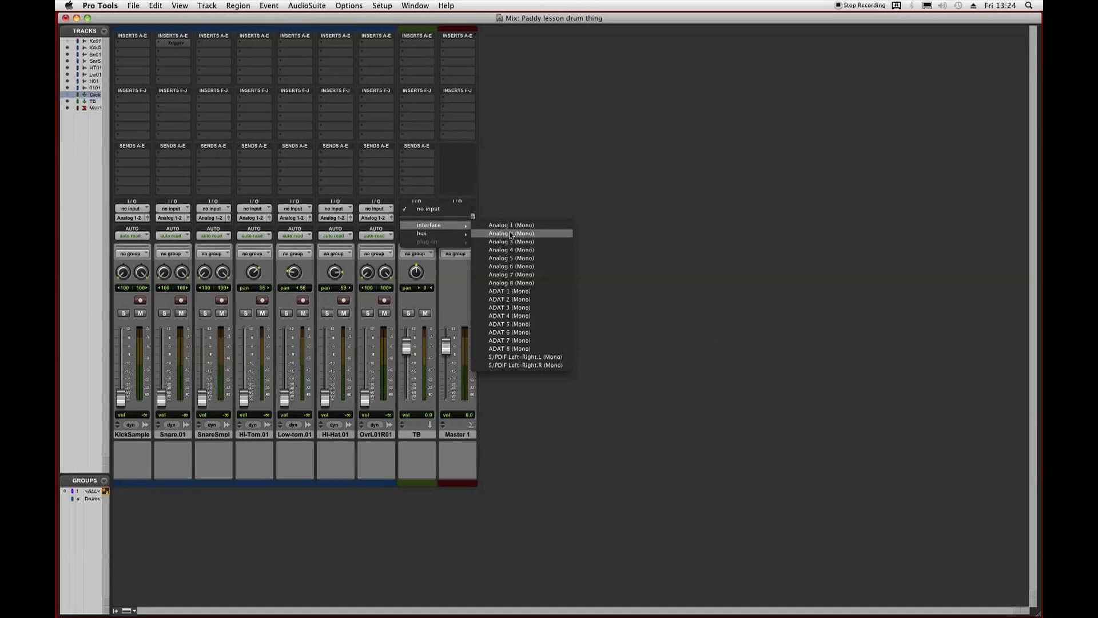
{"action": "left_click", "coordinate": [516, 293]}
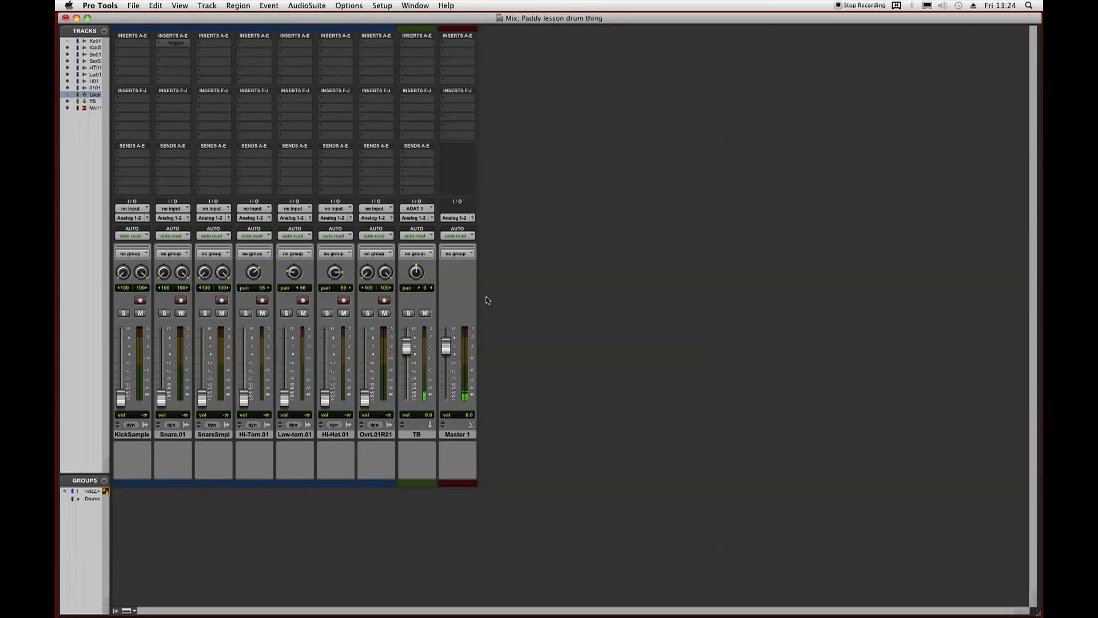
{"action": "left_click", "coordinate": [459, 435]}
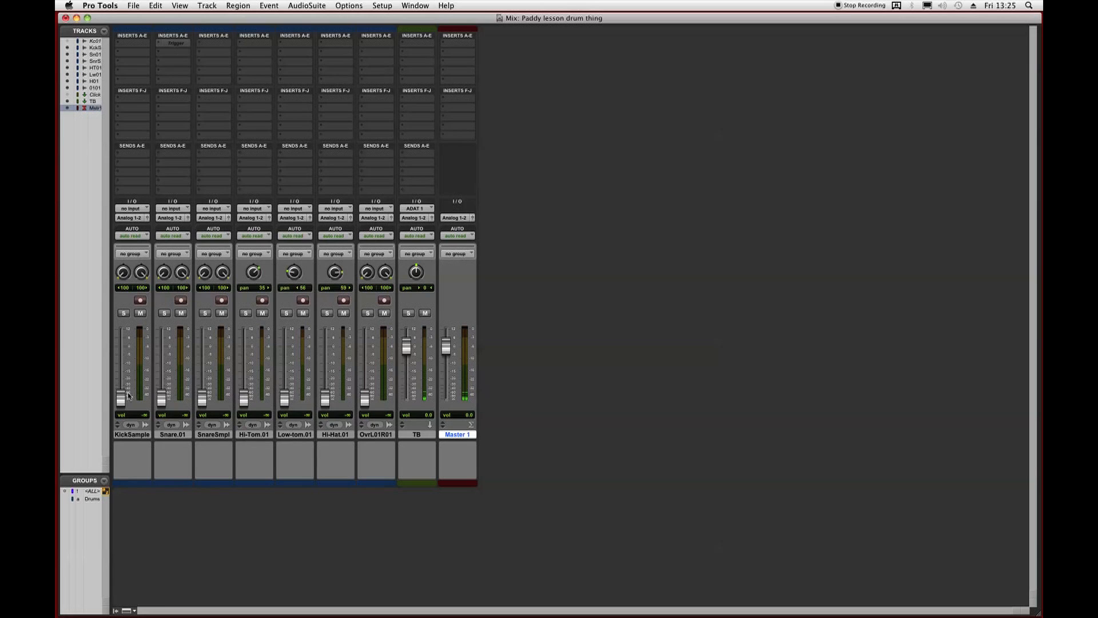
Adjust the KickSample fader against the master meter and settle it at about -1.0 dB.
{"action": "left_click_drag", "start_coordinate": [122, 398], "coordinate": [127, 360]}
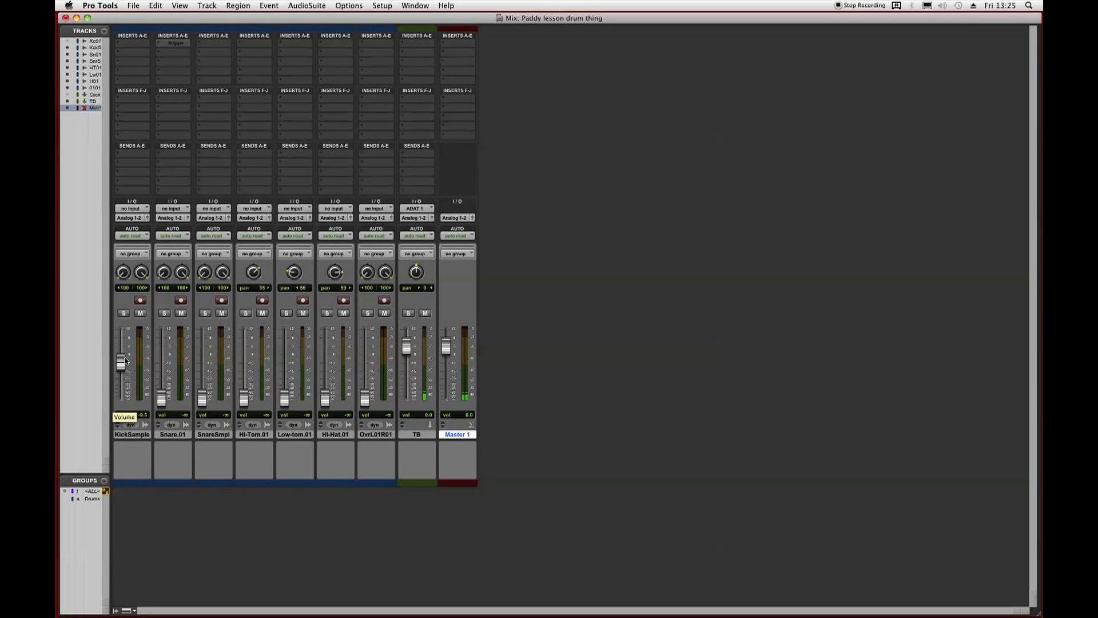
{"action": "left_click_drag", "start_coordinate": [120, 370], "coordinate": [120, 369]}
{"action": "left_click_drag", "start_coordinate": [121, 371], "coordinate": [122, 368]}
{"action": "left_click_drag", "start_coordinate": [121, 363], "coordinate": [120, 354]}
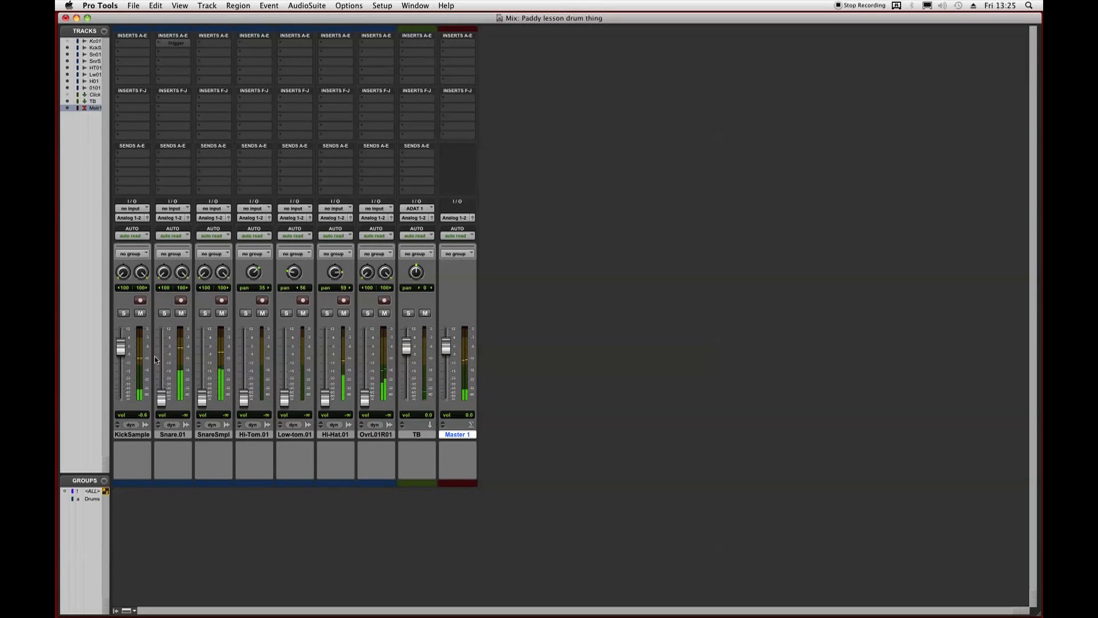
{"action": "left_click_drag", "start_coordinate": [121, 354], "coordinate": [121, 353]}
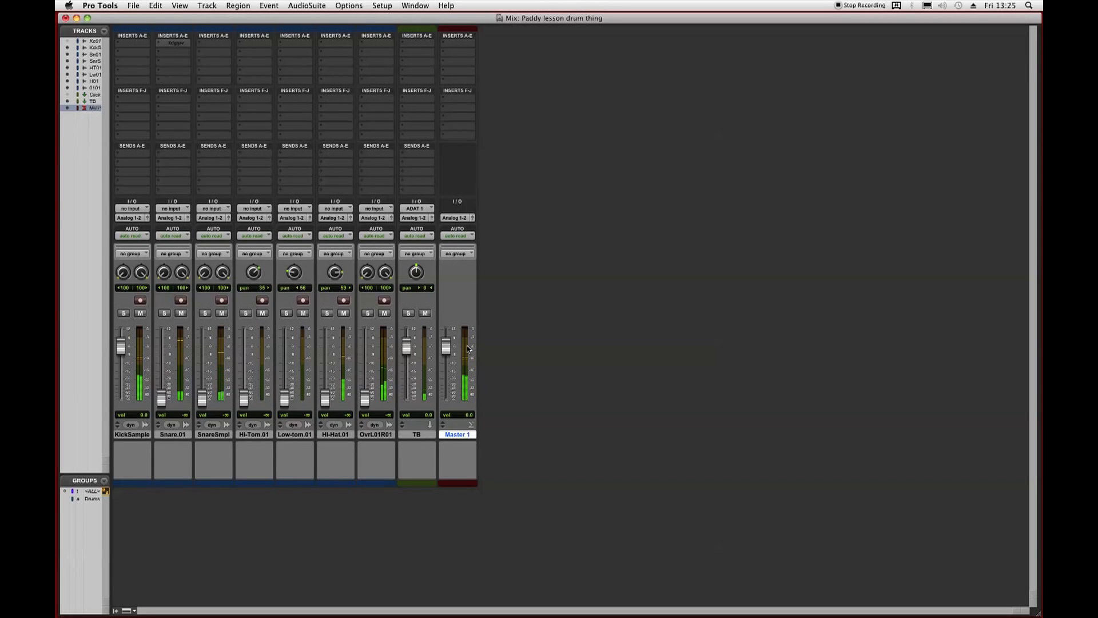
{"action": "left_click_drag", "start_coordinate": [121, 347], "coordinate": [121, 351]}
Raise the Snare.01 fader, solo the track, and reset its level to 0.0 dB.
{"action": "left_click_drag", "start_coordinate": [161, 398], "coordinate": [167, 344]}
{"action": "left_click", "coordinate": [164, 313]}
{"action": "left_click", "coordinate": [159, 349], "text": "alt"}
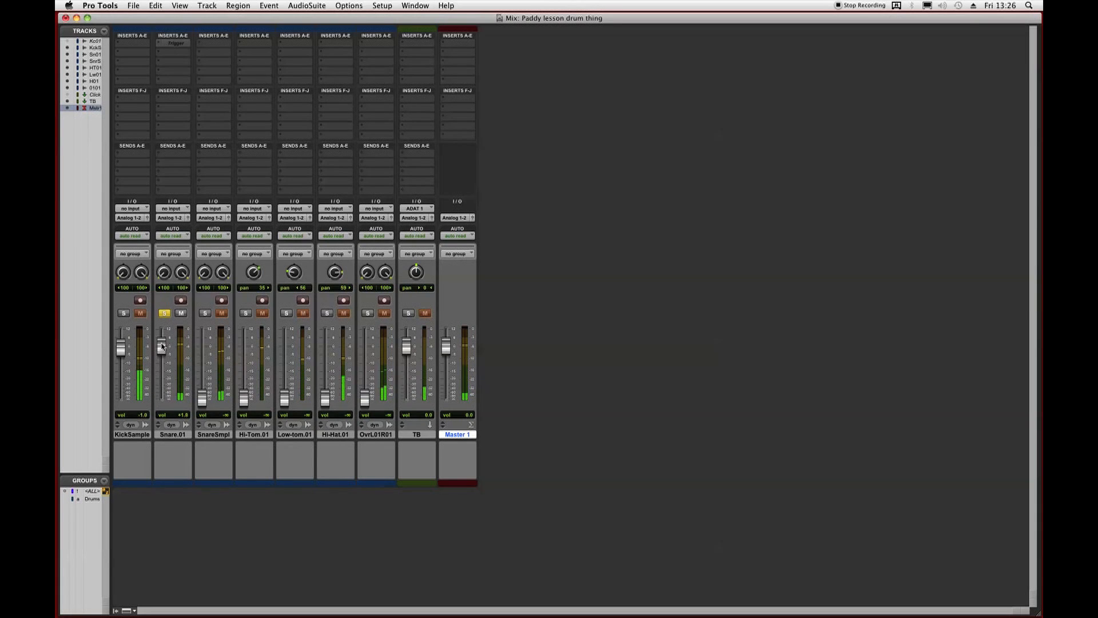
Replace the first insert on Snare.01 with the C1 gate (mono) dynamics plug-in.
{"action": "left_click", "coordinate": [159, 44]}
{"action": "mouse_move", "coordinate": [257, 52]}
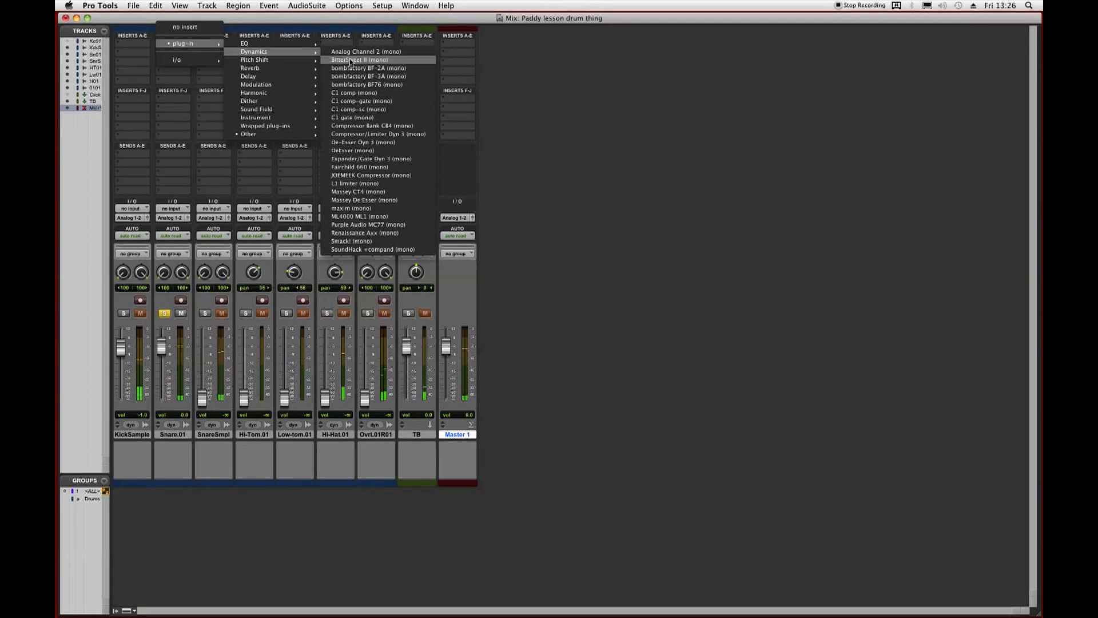
{"action": "left_click", "coordinate": [352, 117]}
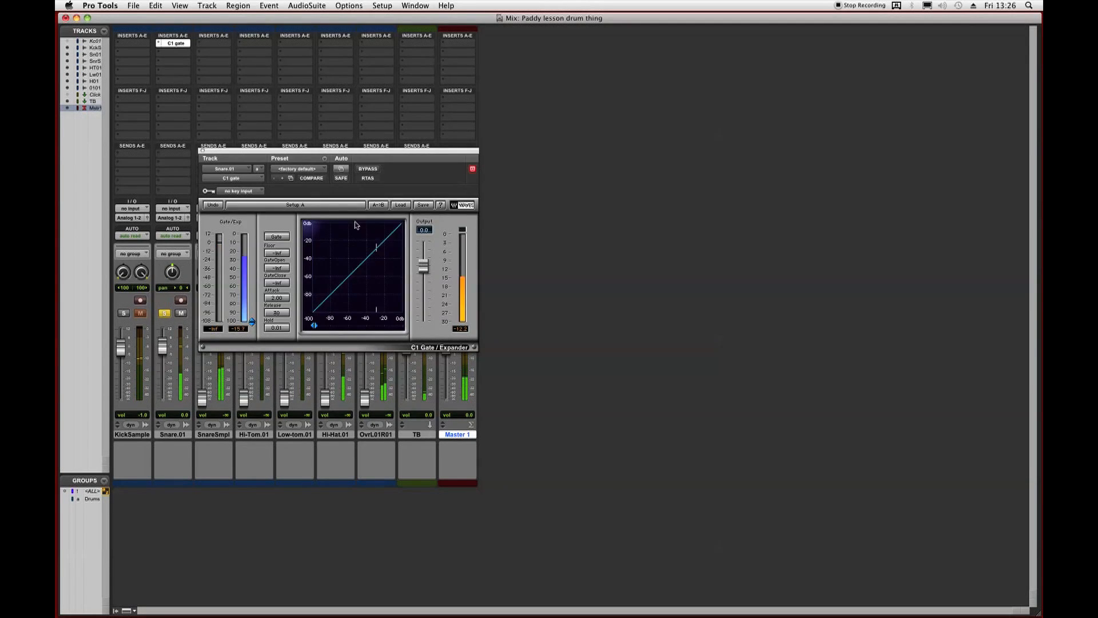
Set the C1 gate's open and close thresholds to -26.7 and its attack to 0.01, and lengthen the release.
{"action": "left_click_drag", "start_coordinate": [252, 322], "coordinate": [252, 257]}
{"action": "left_click_drag", "start_coordinate": [269, 298], "coordinate": [285, 305]}
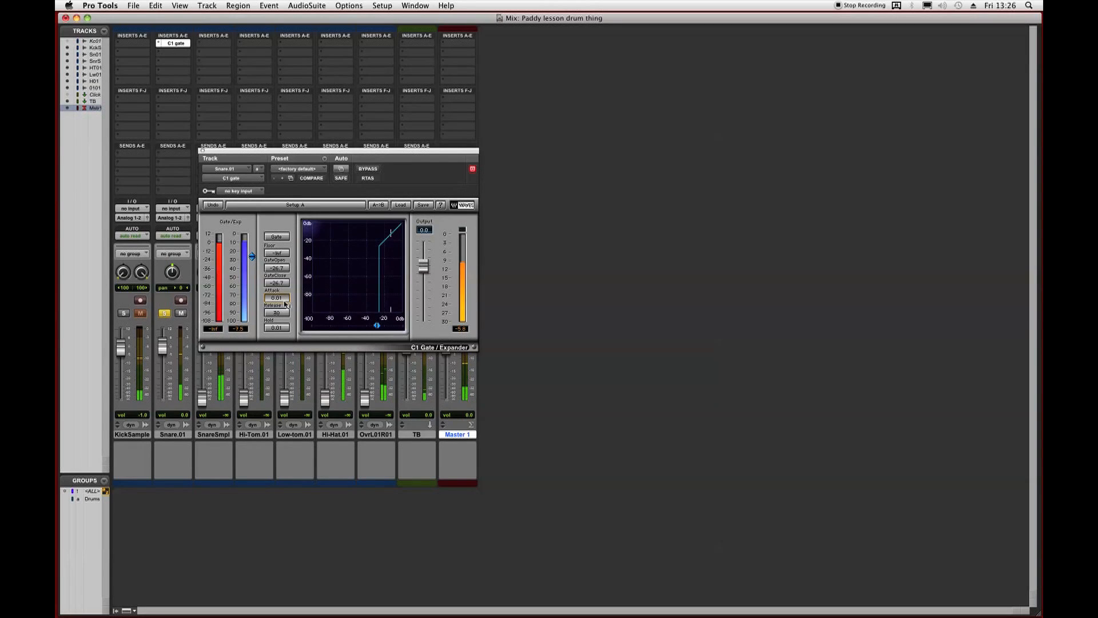
{"action": "left_click_drag", "start_coordinate": [278, 313], "coordinate": [276, 309]}
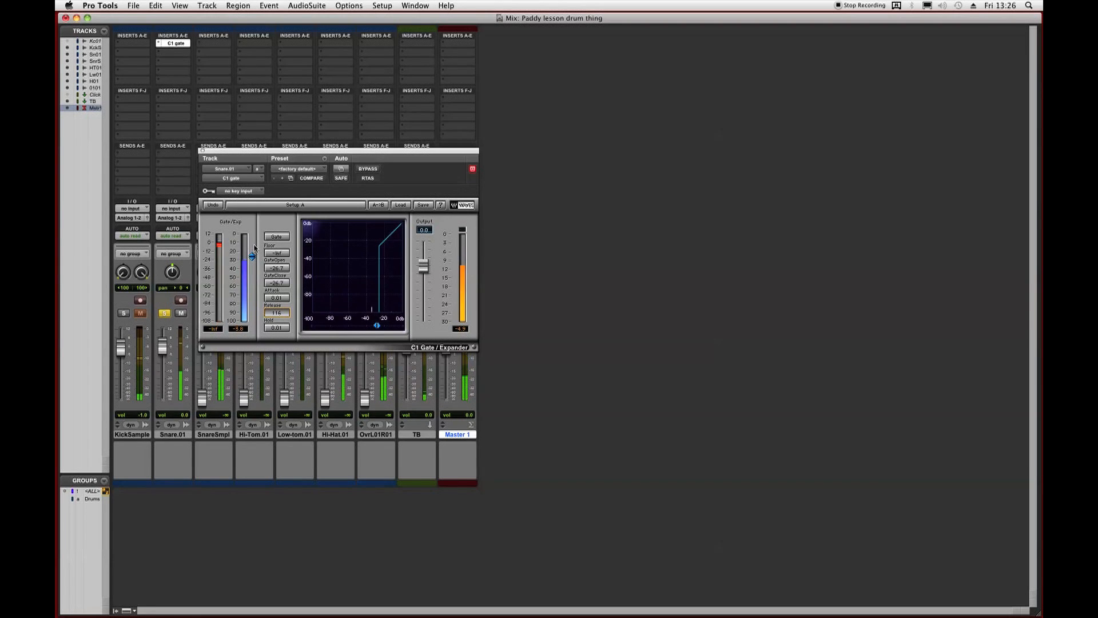
Compare the snare with the C1 gate bypassed and active, and close the plug-in window.
{"action": "left_click", "coordinate": [360, 172]}
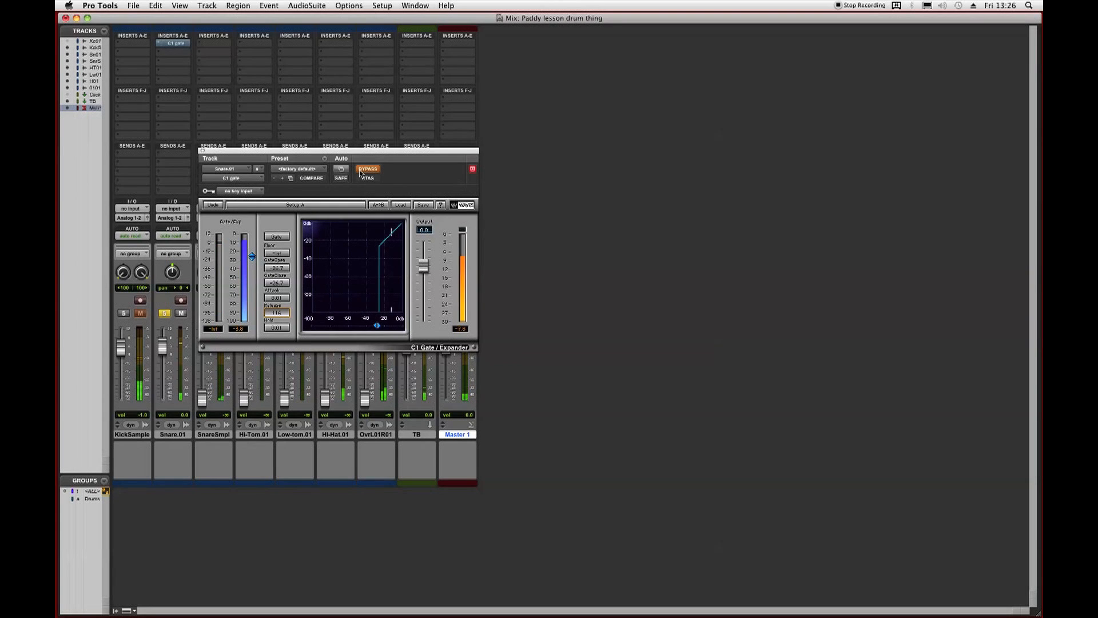
{"action": "left_click", "coordinate": [361, 171]}
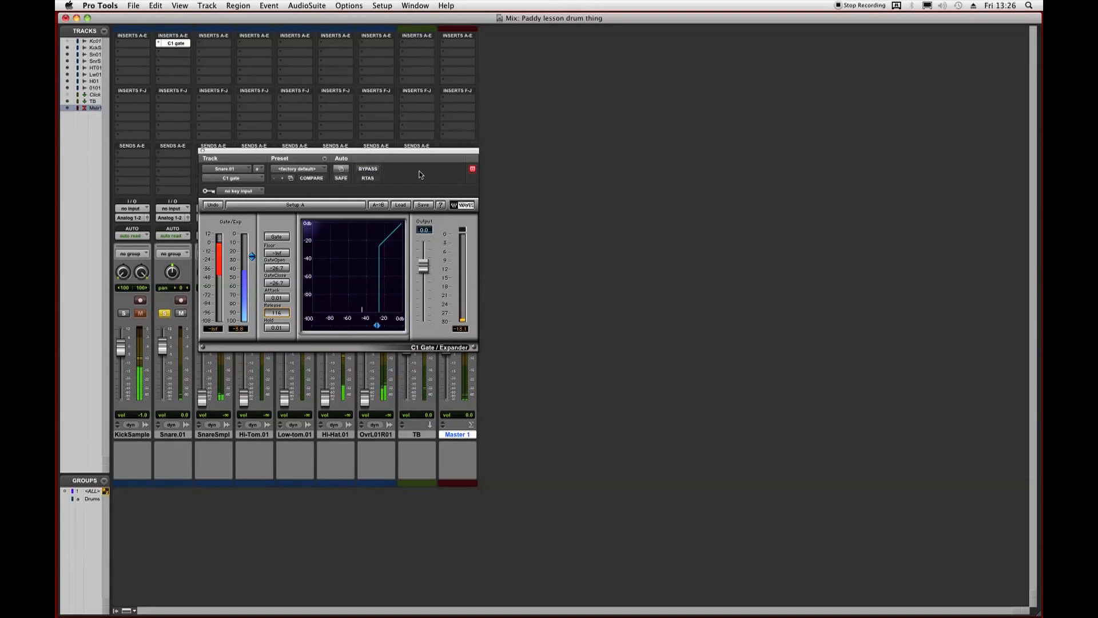
{"action": "left_click", "coordinate": [202, 151]}
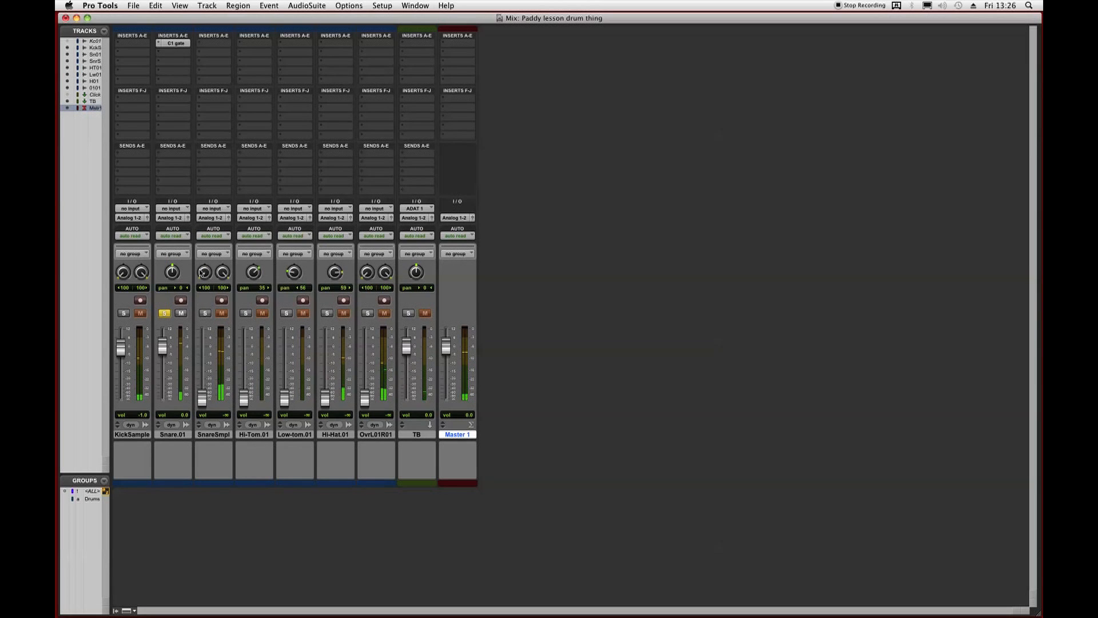
Insert bombfactory BF76 (mono) in the second slot of Snare.01 and adjust its input, attack and release.
{"action": "left_click", "coordinate": [167, 53]}
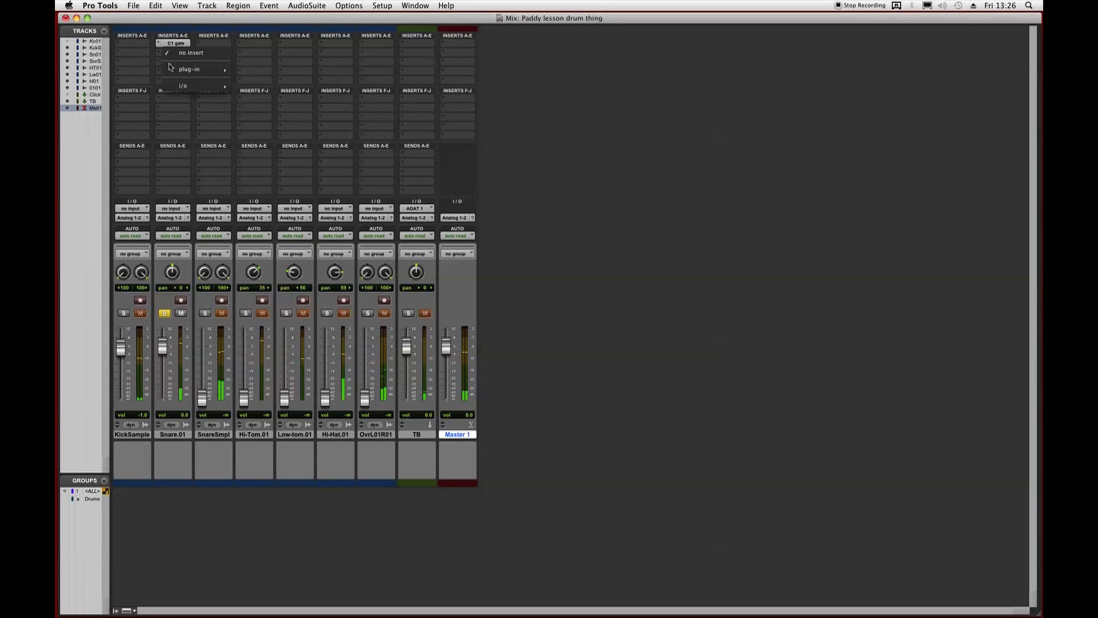
{"action": "mouse_move", "coordinate": [206, 70]}
{"action": "mouse_move", "coordinate": [273, 74]}
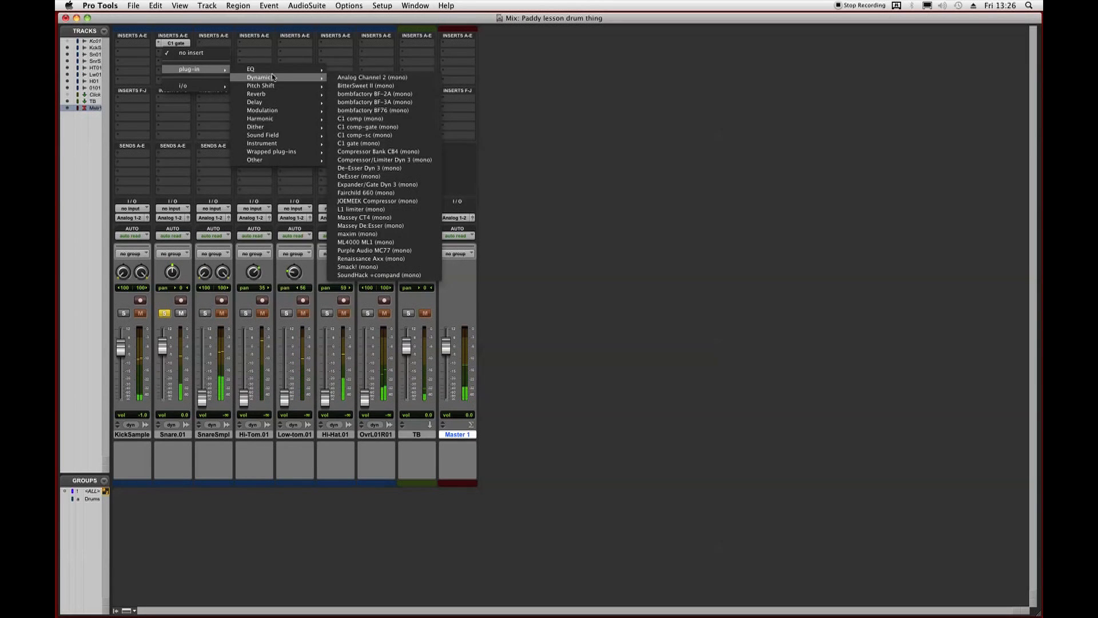
{"action": "left_click", "coordinate": [370, 110]}
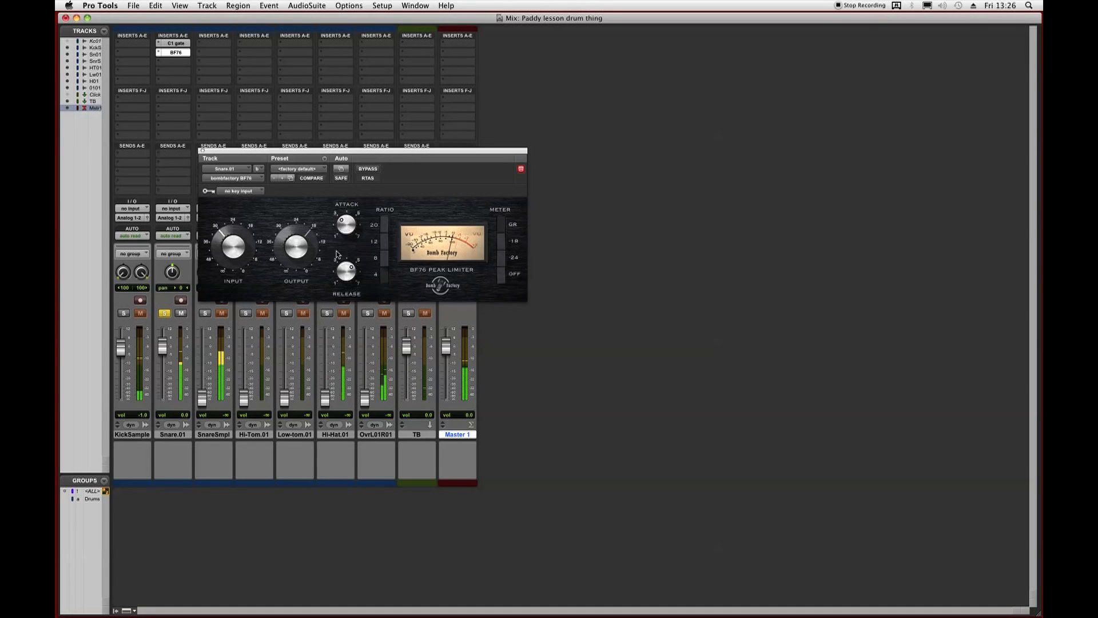
{"action": "left_click_drag", "start_coordinate": [255, 241], "coordinate": [256, 238]}
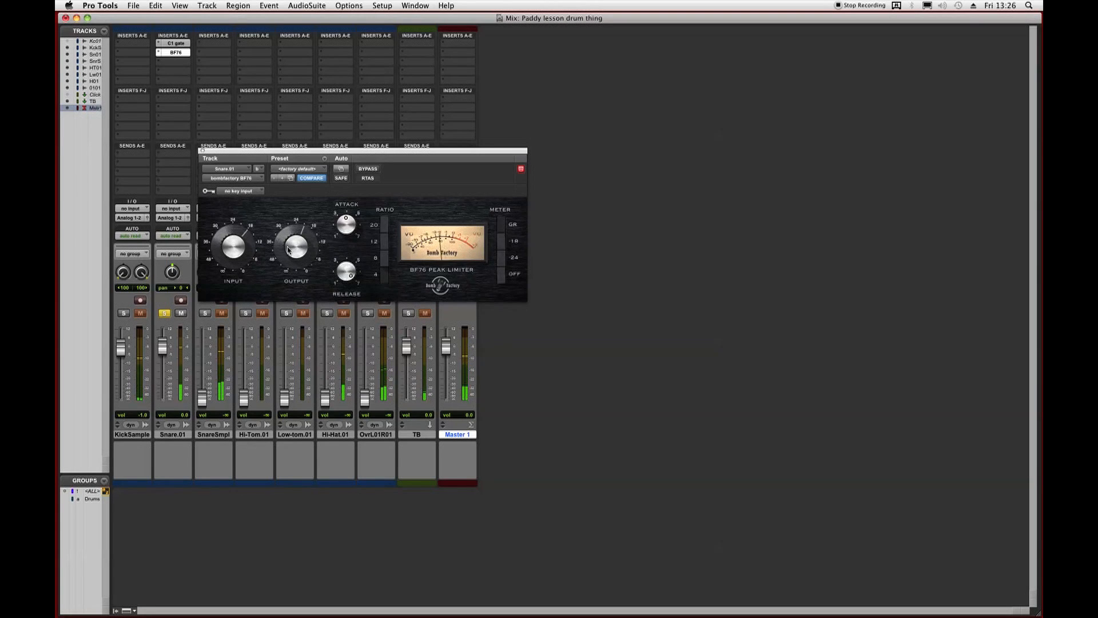
{"action": "left_click", "coordinate": [203, 151]}
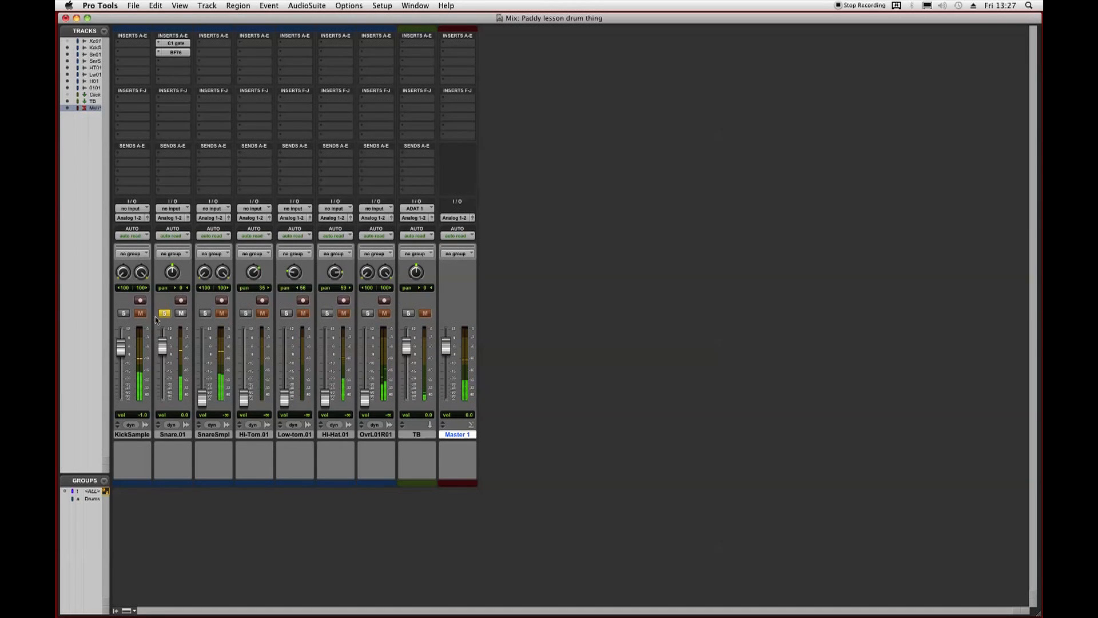
Switch the Snare.01 solo off and back on, restart playback, and return to the mixer.
{"action": "left_click", "coordinate": [163, 314]}
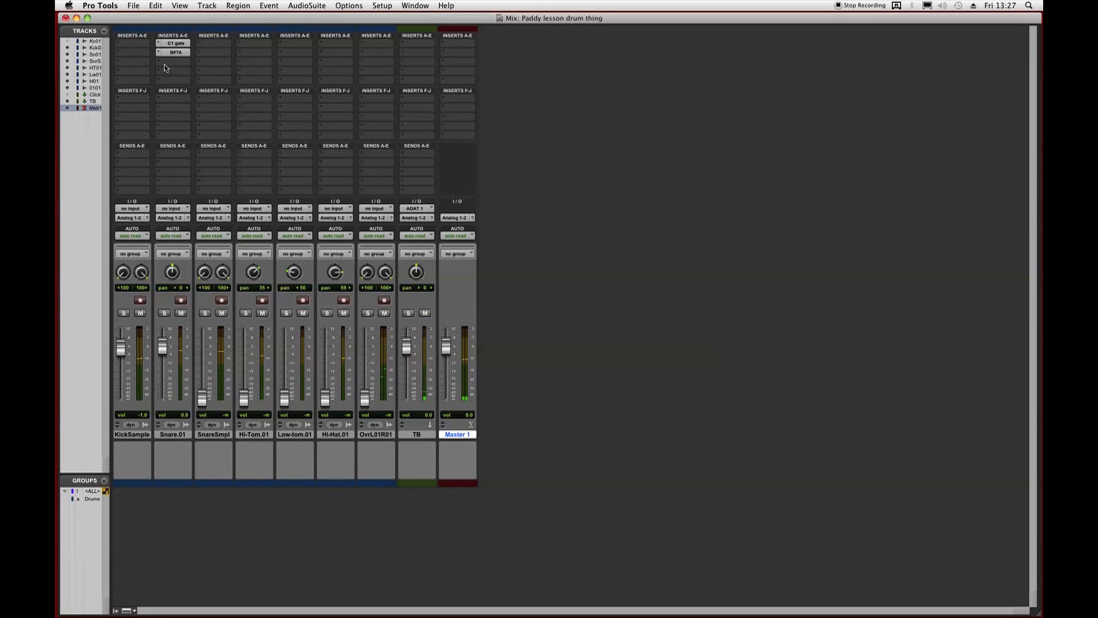
{"action": "left_click", "coordinate": [164, 313]}
{"action": "key", "text": "super+equal"}
{"action": "key", "text": "space"}
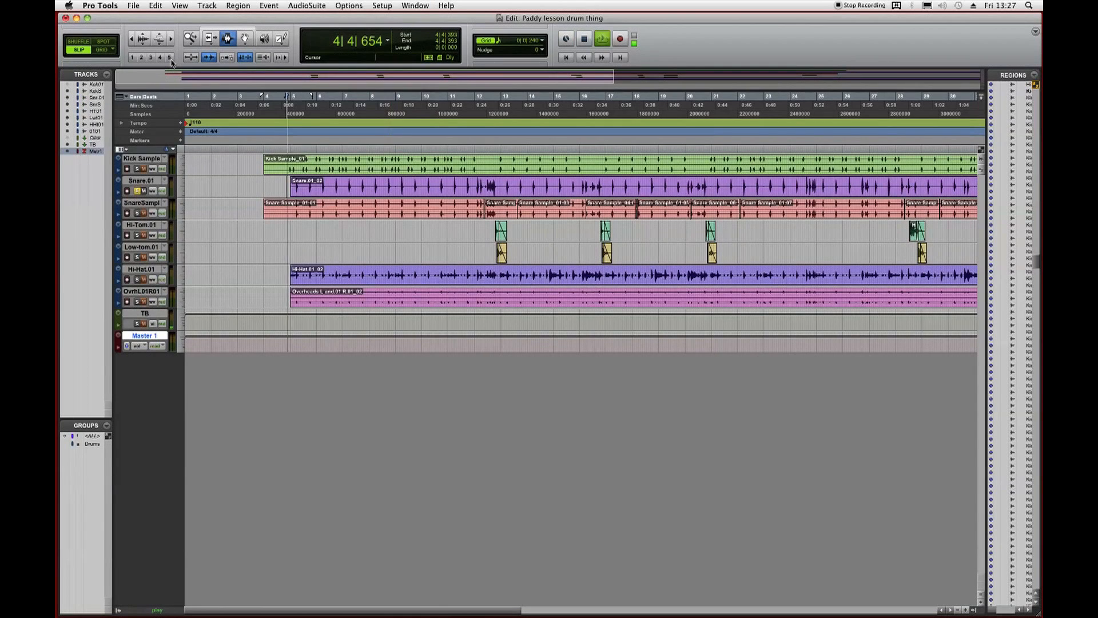
{"action": "key", "text": "super+equal"}
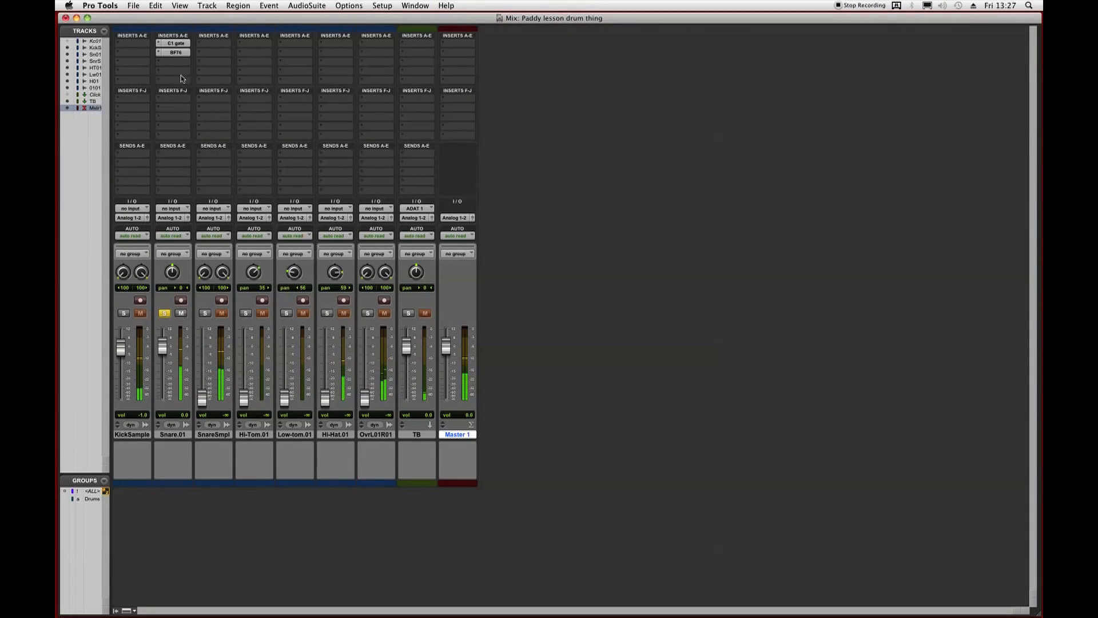
Insert EQ 3 7-Band (mono) third on Snare.01, boosting HMF 3.9 dB at 2.76 kHz and HF 4.5 dB at 3.65 kHz.
{"action": "left_click", "coordinate": [173, 61]}
{"action": "mouse_move", "coordinate": [194, 78]}
{"action": "mouse_move", "coordinate": [290, 84]}
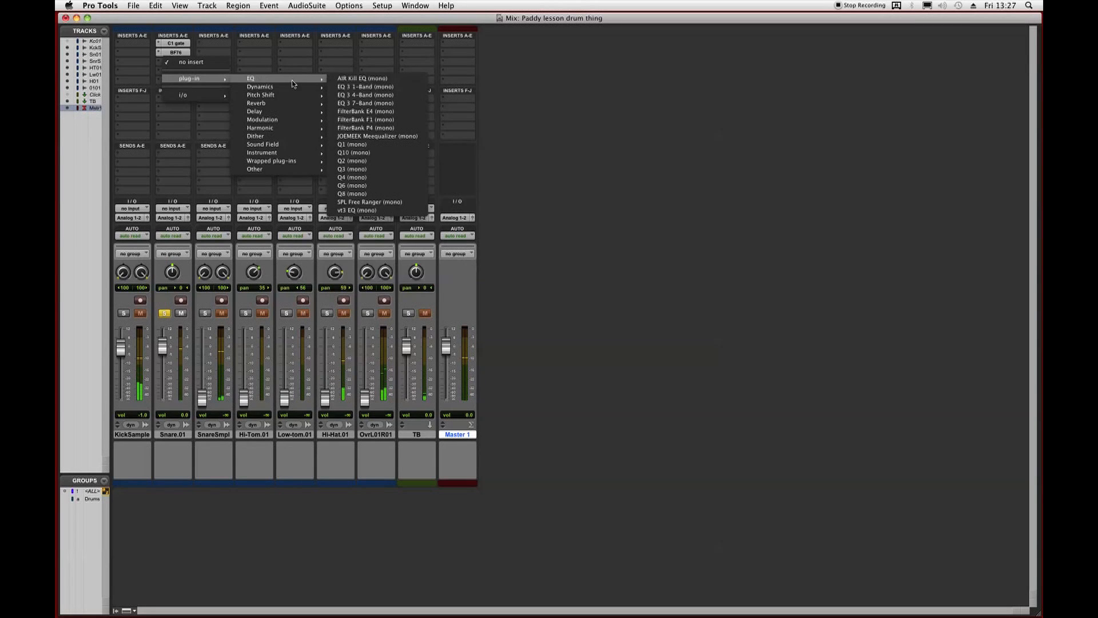
{"action": "left_click", "coordinate": [356, 102]}
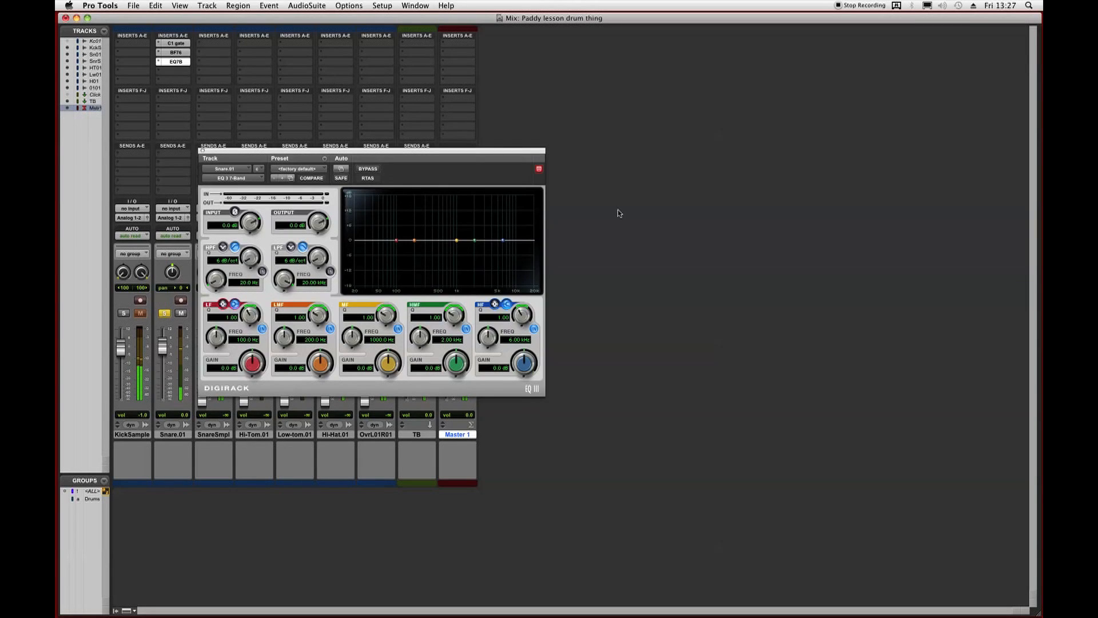
{"action": "left_click_drag", "start_coordinate": [475, 240], "coordinate": [490, 230]}
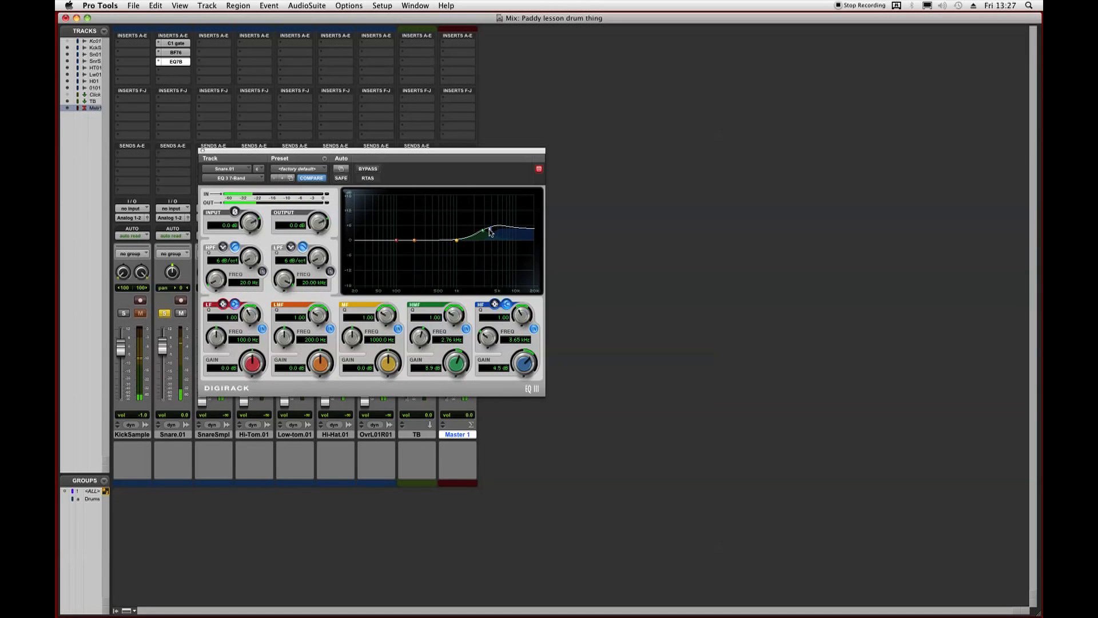
Lower the snare EQ's output to -4.4 dB and enable its high-pass filter at 24 dB/oct.
{"action": "left_click_drag", "start_coordinate": [319, 223], "coordinate": [321, 248]}
{"action": "left_click", "coordinate": [262, 271]}
{"action": "left_click_drag", "start_coordinate": [256, 263], "coordinate": [255, 243]}
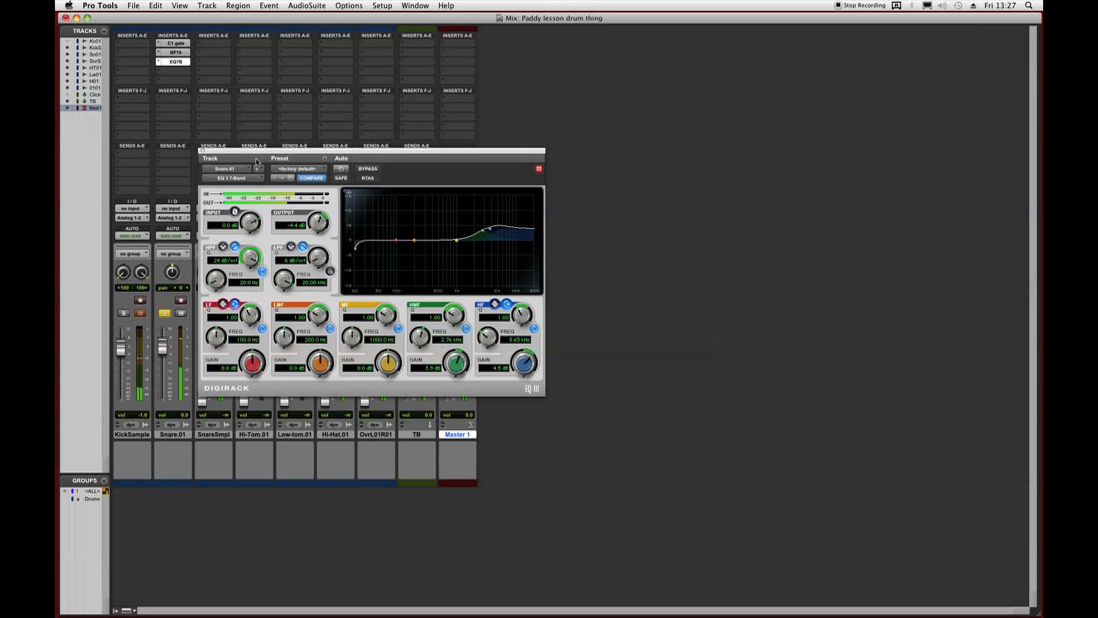
Set the EQ's high-pass frequency to about 76.8 Hz and boost the low-mid band 1.6 dB at about 203 Hz.
{"action": "left_click_drag", "start_coordinate": [214, 282], "coordinate": [214, 260]}
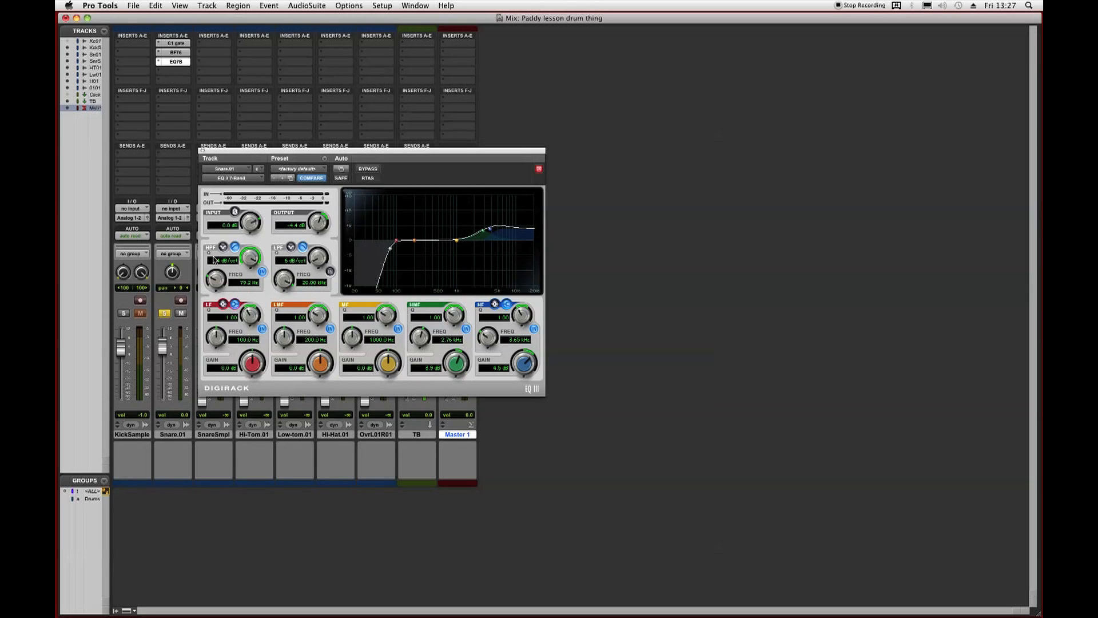
{"action": "left_click_drag", "start_coordinate": [215, 287], "coordinate": [215, 286]}
{"action": "left_click_drag", "start_coordinate": [215, 284], "coordinate": [215, 288]}
{"action": "left_click_drag", "start_coordinate": [415, 241], "coordinate": [416, 239]}
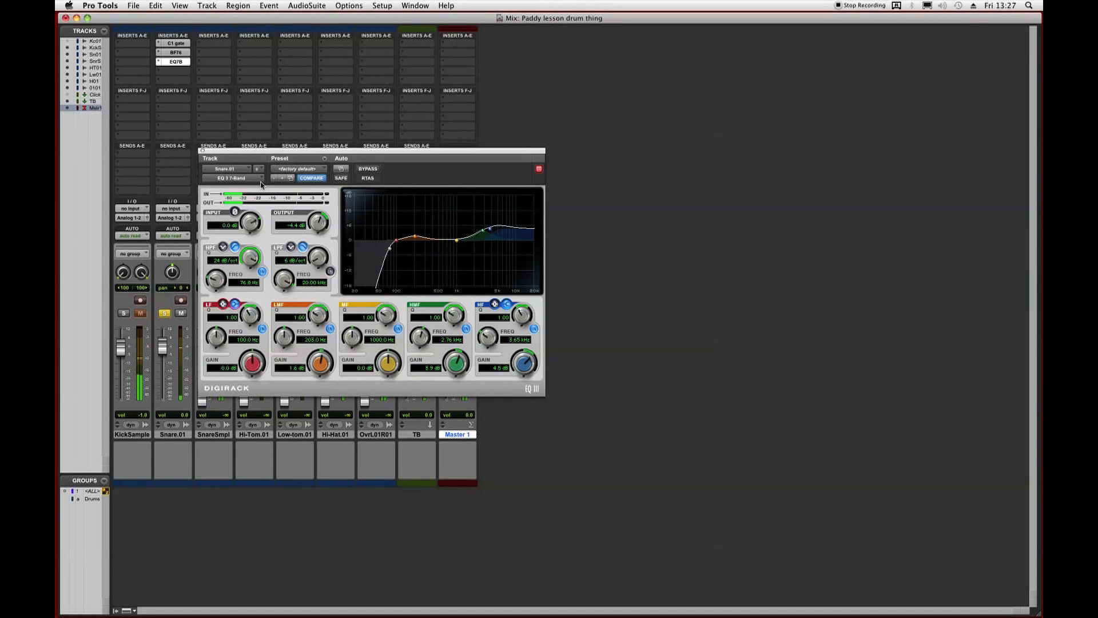
{"action": "left_click", "coordinate": [202, 151]}
Unsolo Snare.01, raise its fader to +1.8 dB, and bring SnareSmpl up to -4.3 dB.
{"action": "left_click", "coordinate": [165, 313]}
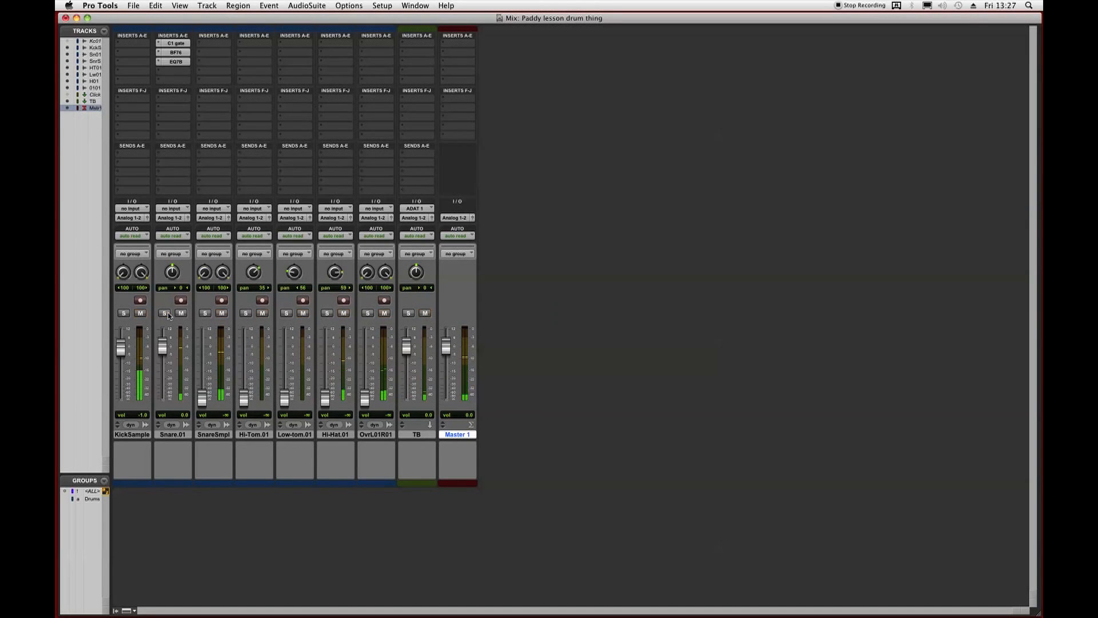
{"action": "left_click_drag", "start_coordinate": [164, 345], "coordinate": [166, 345]}
{"action": "left_click_drag", "start_coordinate": [205, 391], "coordinate": [204, 358]}
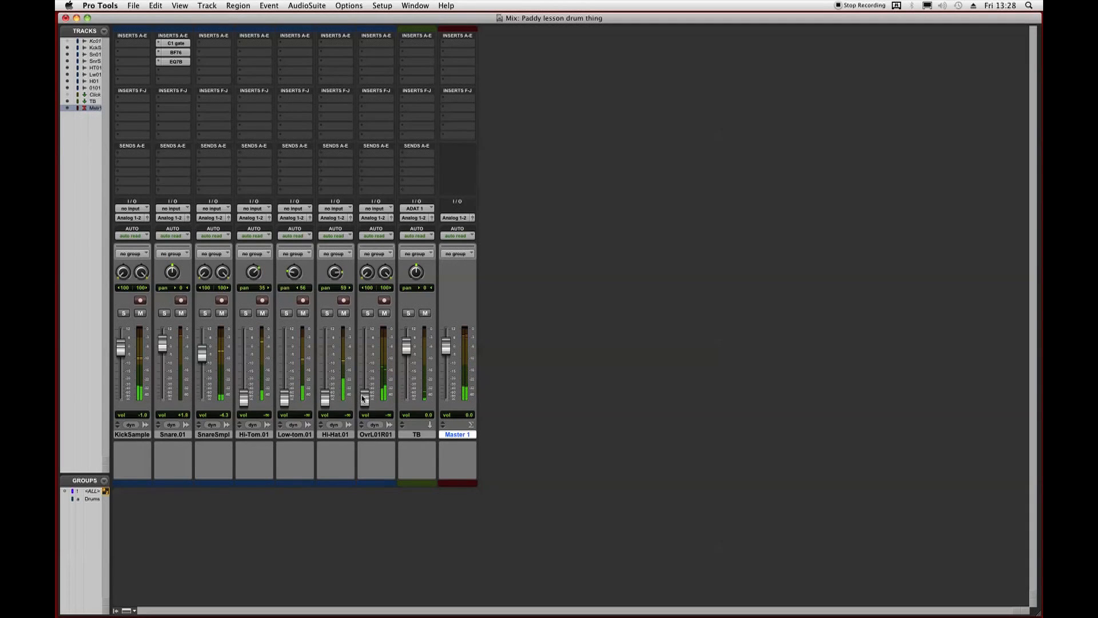
Create a new stereo aux track after Low-tom.01 and name it Tom Aux.
{"action": "left_click", "coordinate": [302, 434]}
{"action": "key", "text": "shift+super+n"}
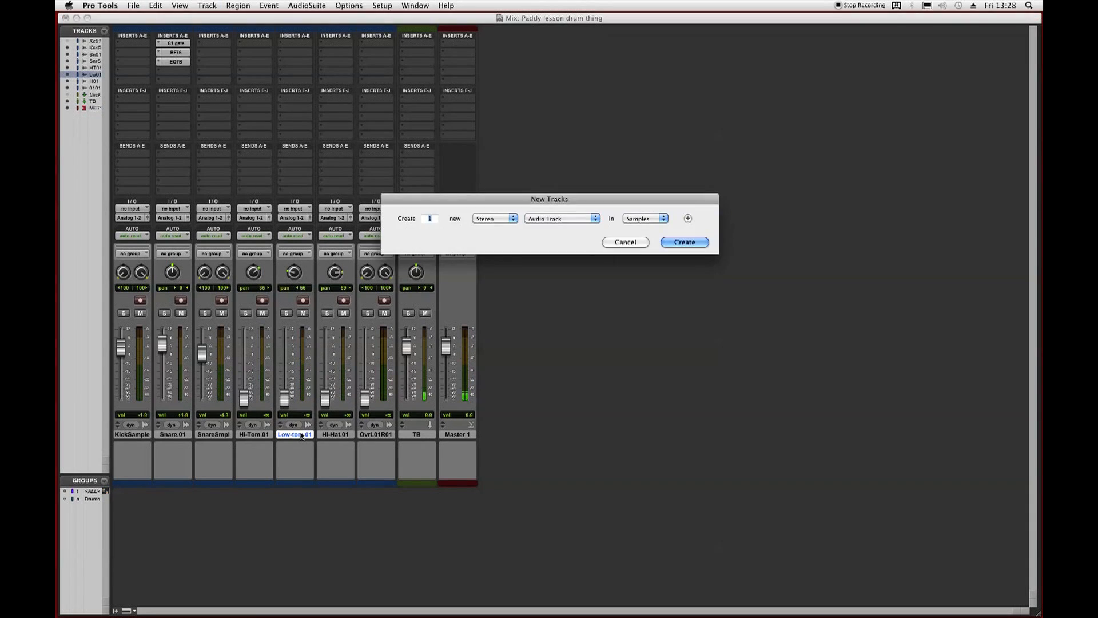
{"action": "key", "text": "Return"}
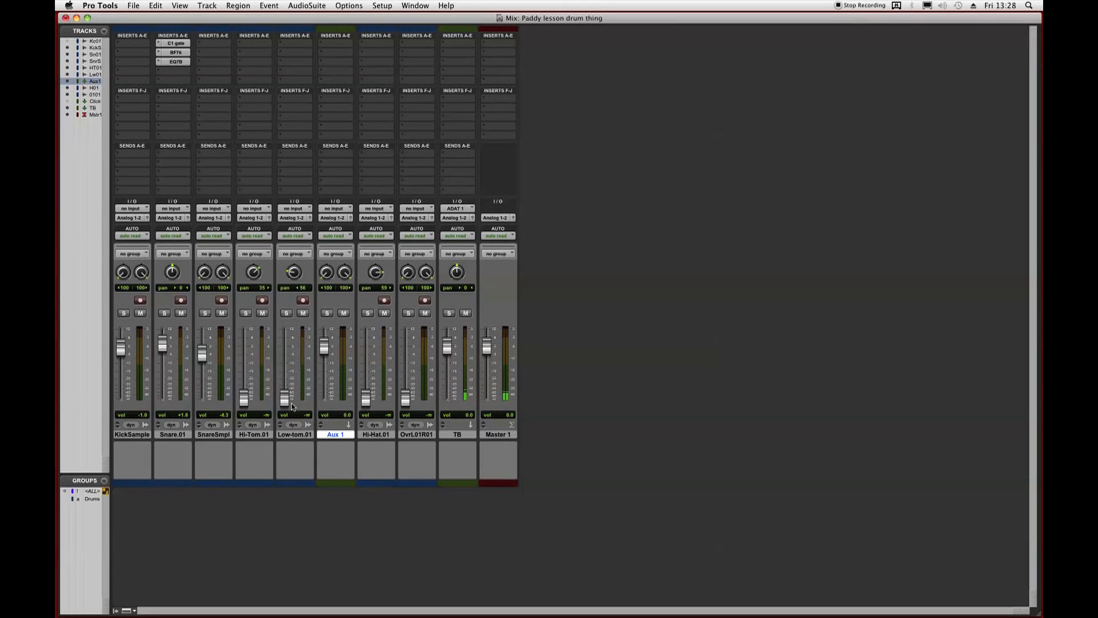
{"action": "double_click", "coordinate": [337, 434]}
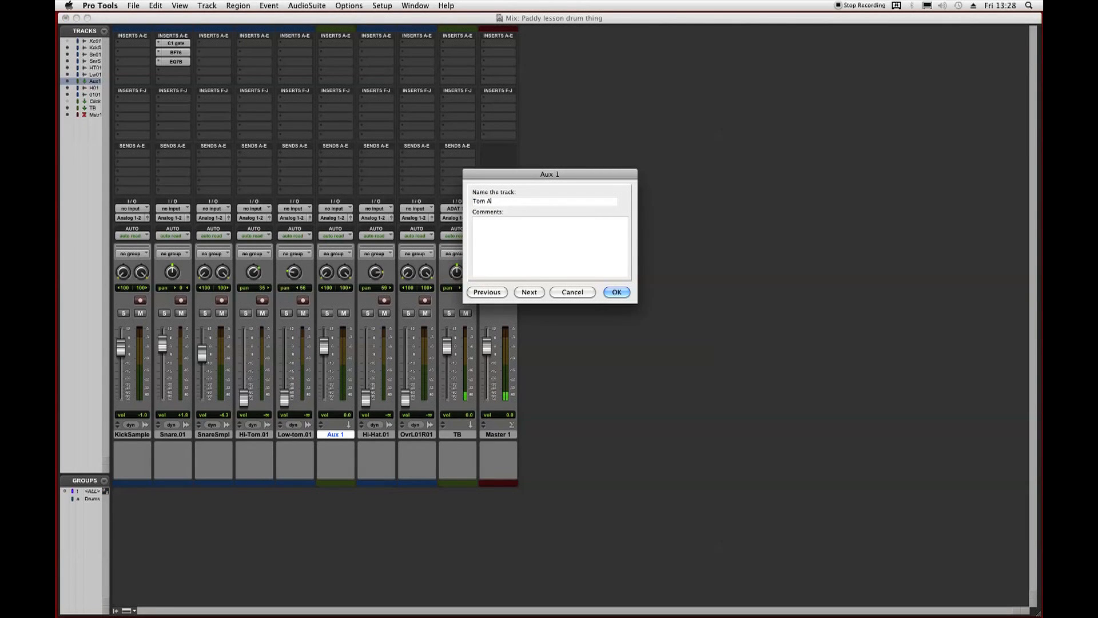
{"action": "key", "text": "Return"}
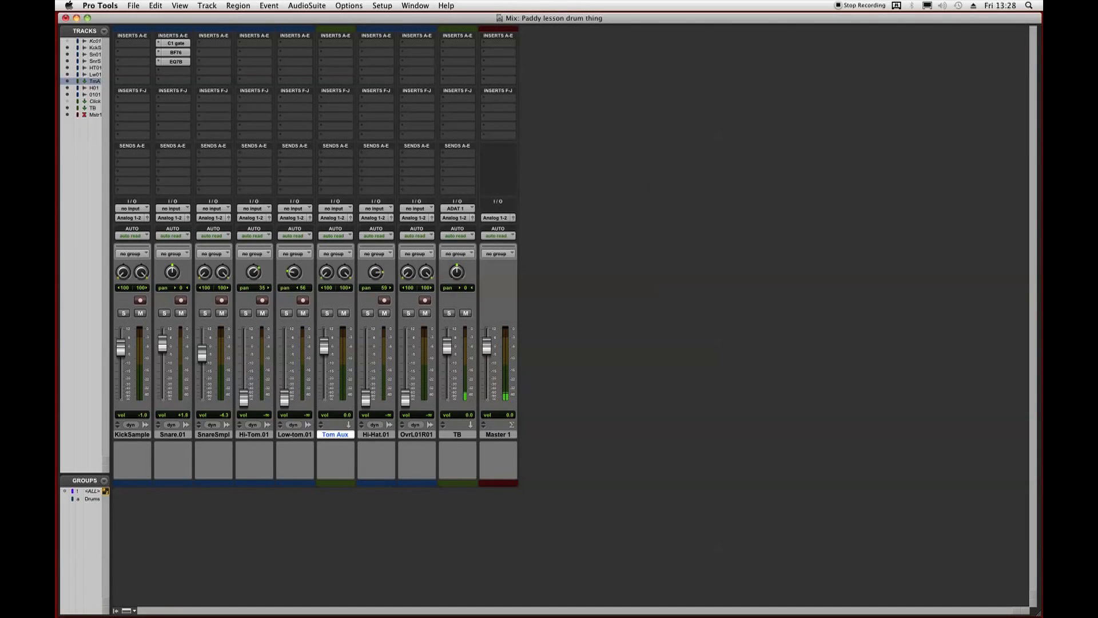
Set the input of Tom Aux to stereo Bus 1-2.
{"action": "left_click", "coordinate": [329, 210]}
{"action": "mouse_move", "coordinate": [338, 235]}
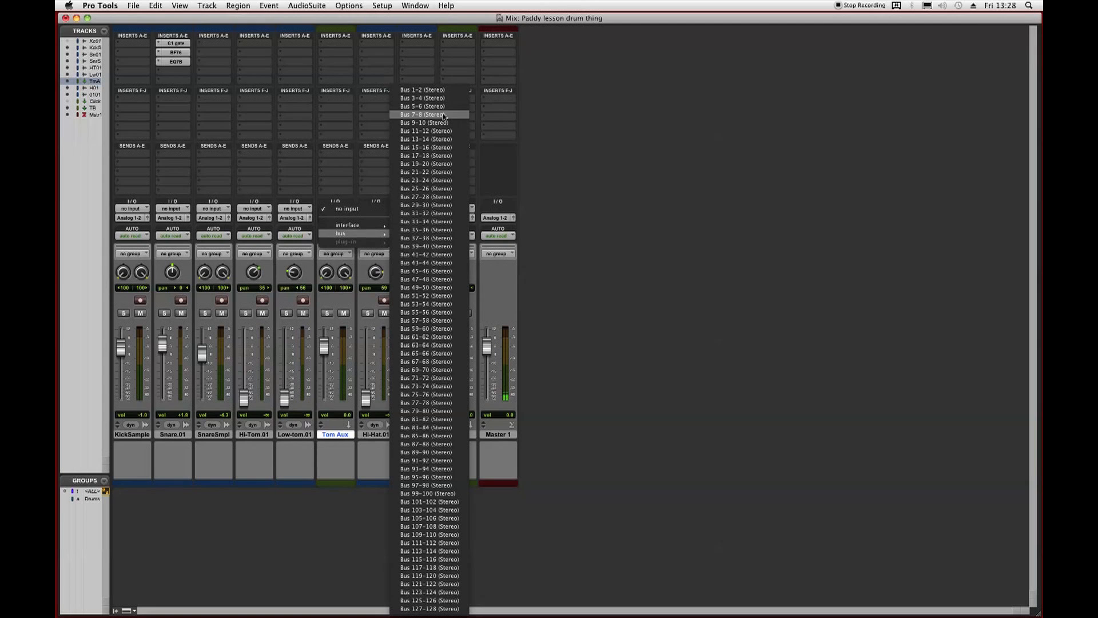
{"action": "left_click", "coordinate": [446, 90]}
Route the outputs of Hi-Tom.01 and Low-tom.01 to stereo Bus 1-2 and reset both faders to 0.0 dB.
{"action": "left_click", "coordinate": [257, 220]}
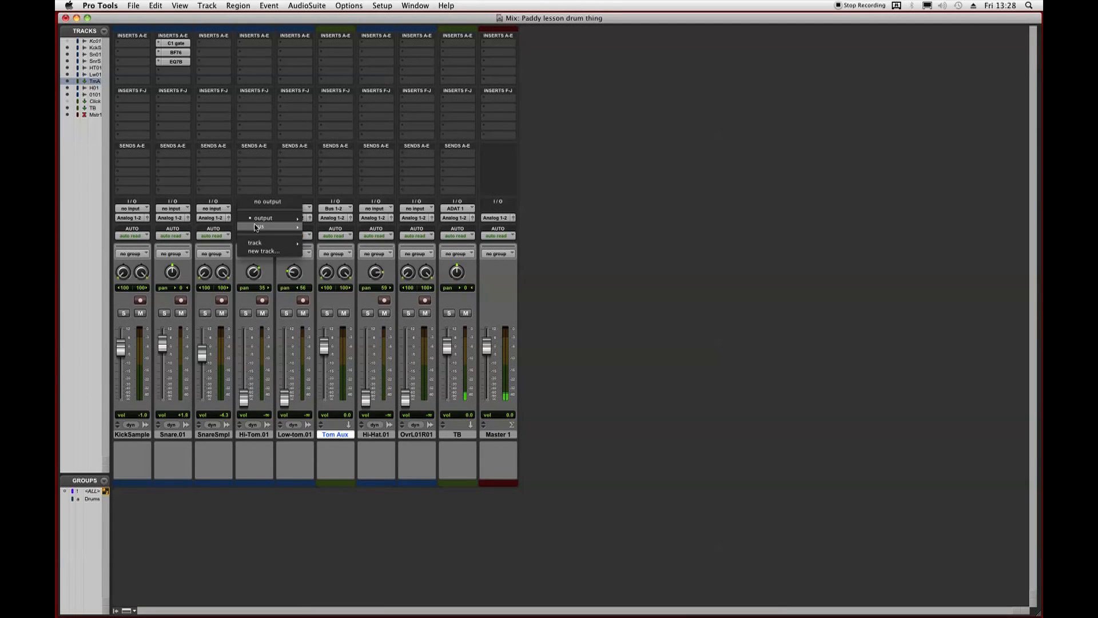
{"action": "mouse_move", "coordinate": [259, 226]}
{"action": "left_click", "coordinate": [342, 10]}
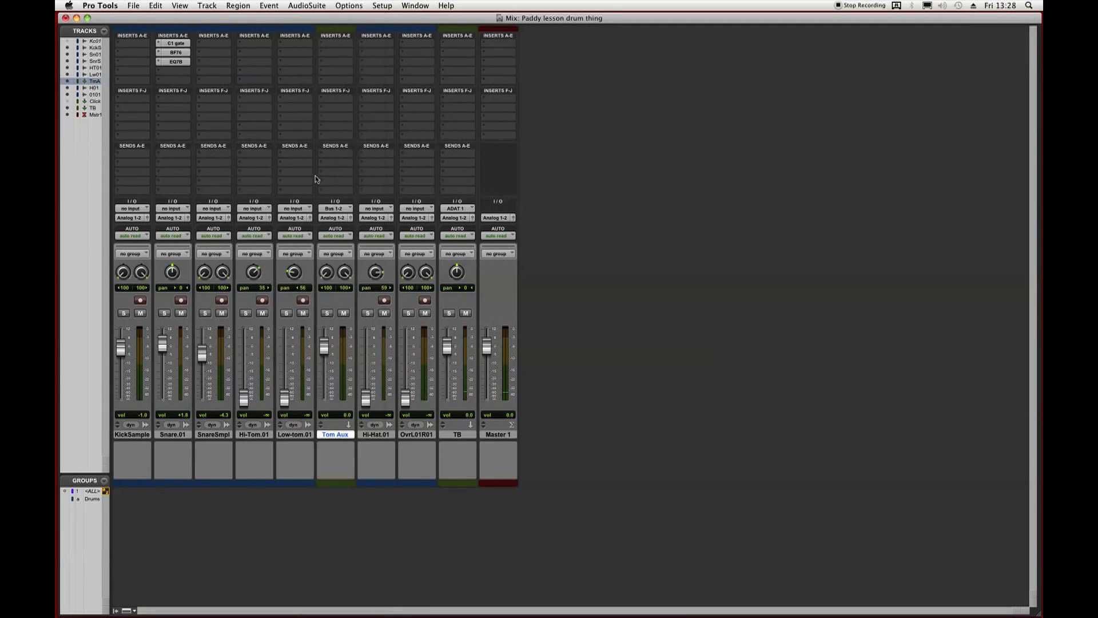
{"action": "left_click", "coordinate": [291, 217]}
{"action": "mouse_move", "coordinate": [300, 226]}
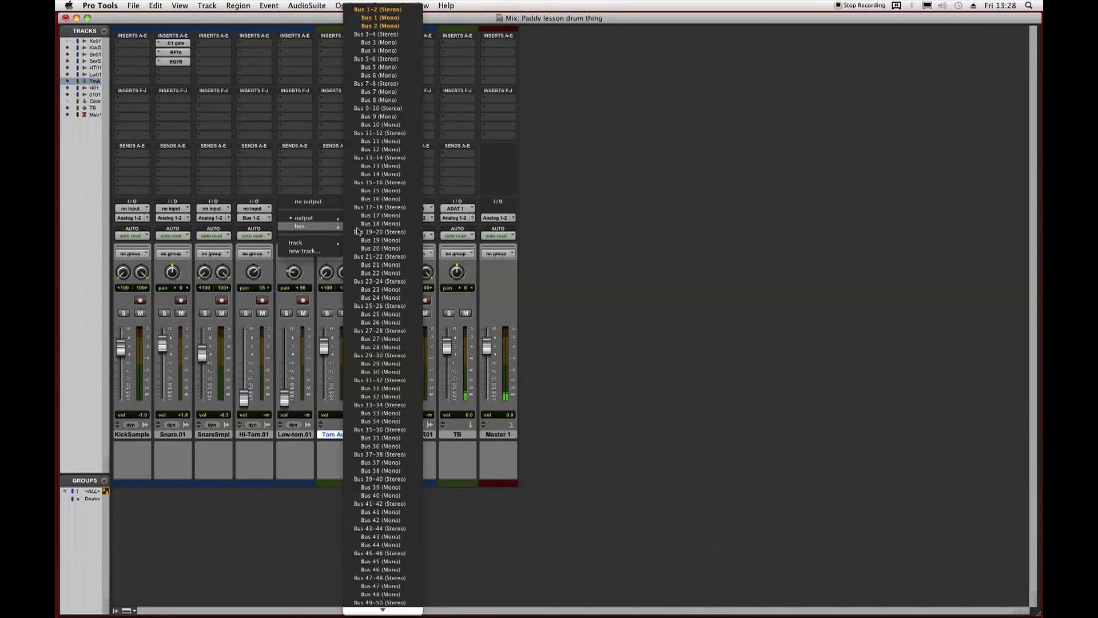
{"action": "left_click", "coordinate": [378, 10]}
{"action": "left_click", "coordinate": [284, 400], "text": "alt"}
{"action": "left_click", "coordinate": [243, 398], "text": "alt"}
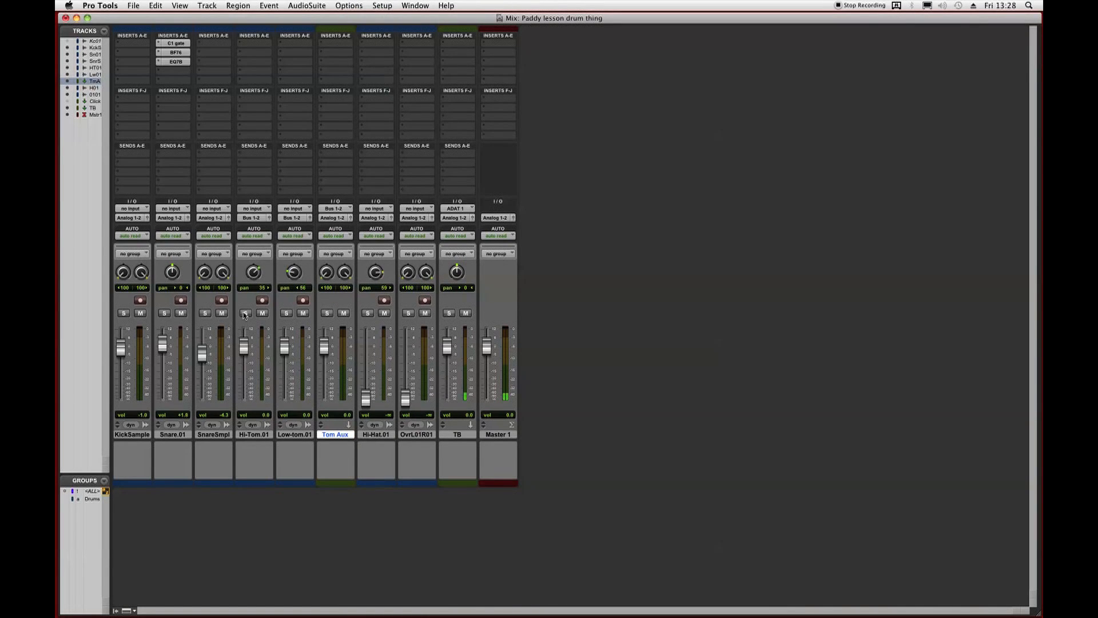
Solo Tom Aux and play the first tom hits selected across Hi-Tom.01 and Low-tom.01, returning to the mixer.
{"action": "left_click", "coordinate": [327, 313]}
{"action": "key", "text": "super+equal"}
{"action": "left_click_drag", "start_coordinate": [495, 231], "coordinate": [507, 248]}
{"action": "key", "text": "space"}
{"action": "key", "text": "super+equal"}
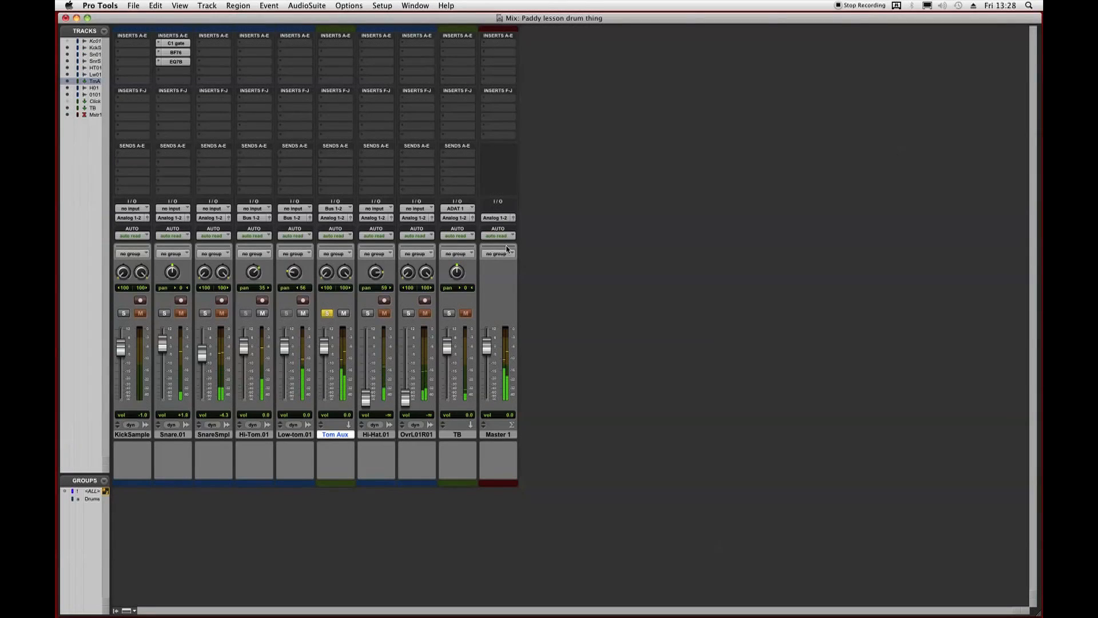
Insert the multichannel CLA Drums (stereo) plug-in on Tom Aux and set its mode to Toms.
{"action": "left_click", "coordinate": [324, 44]}
{"action": "mouse_move", "coordinate": [333, 60]}
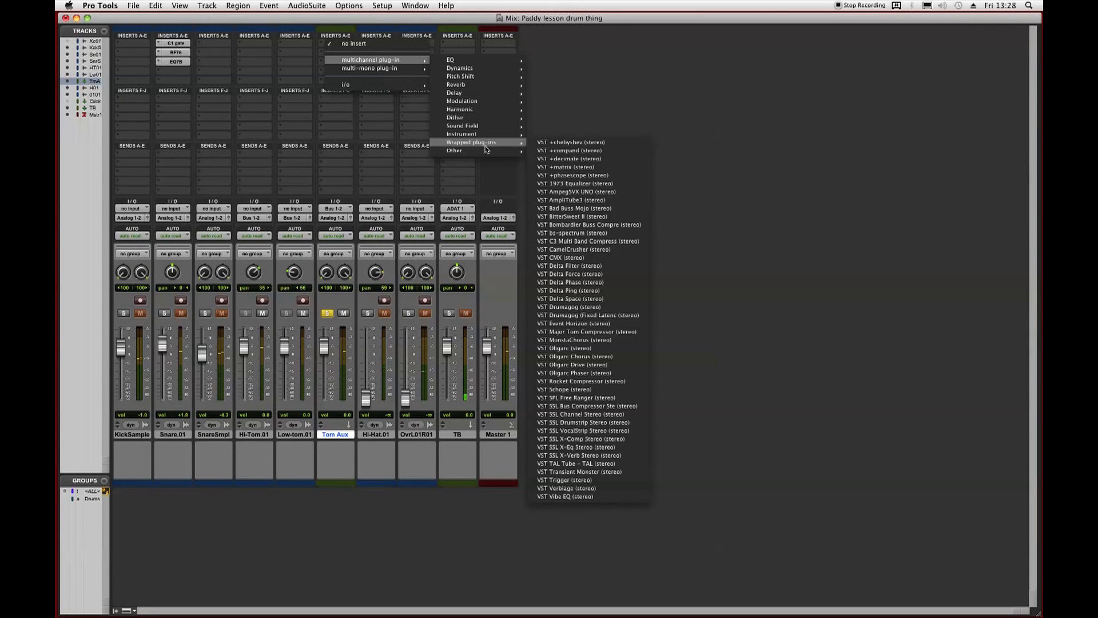
{"action": "mouse_move", "coordinate": [486, 150]}
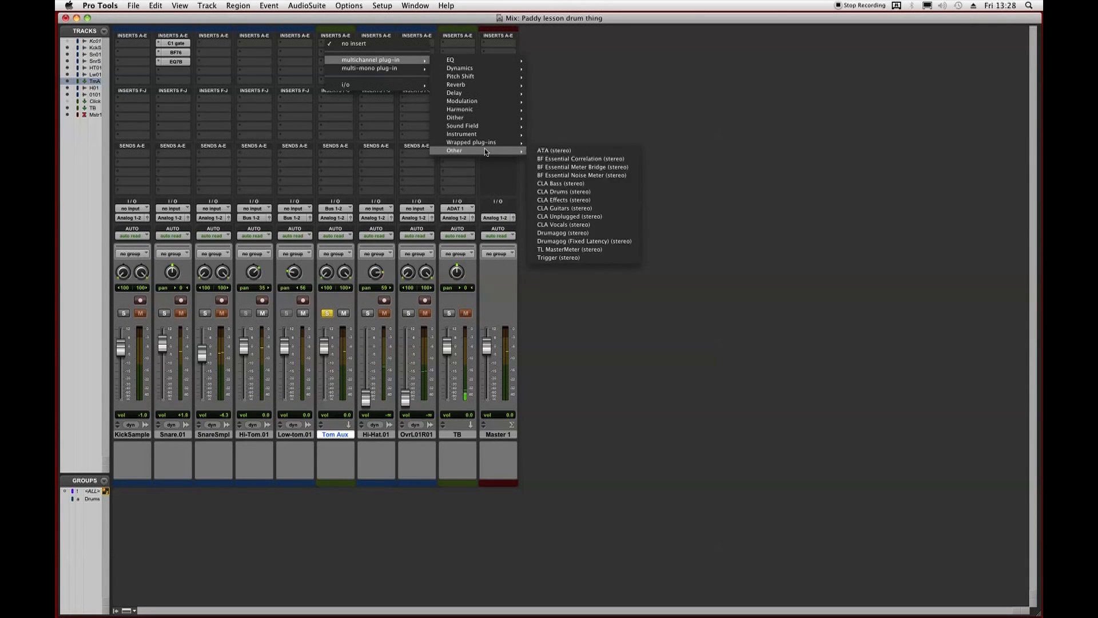
{"action": "left_click", "coordinate": [615, 196]}
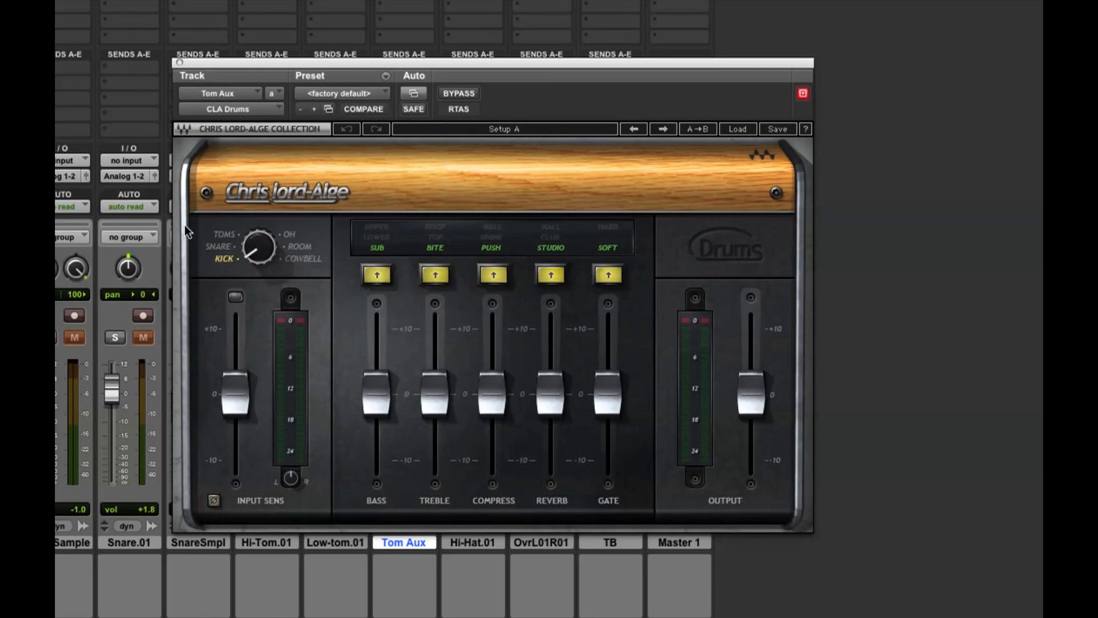
{"action": "left_click", "coordinate": [225, 235]}
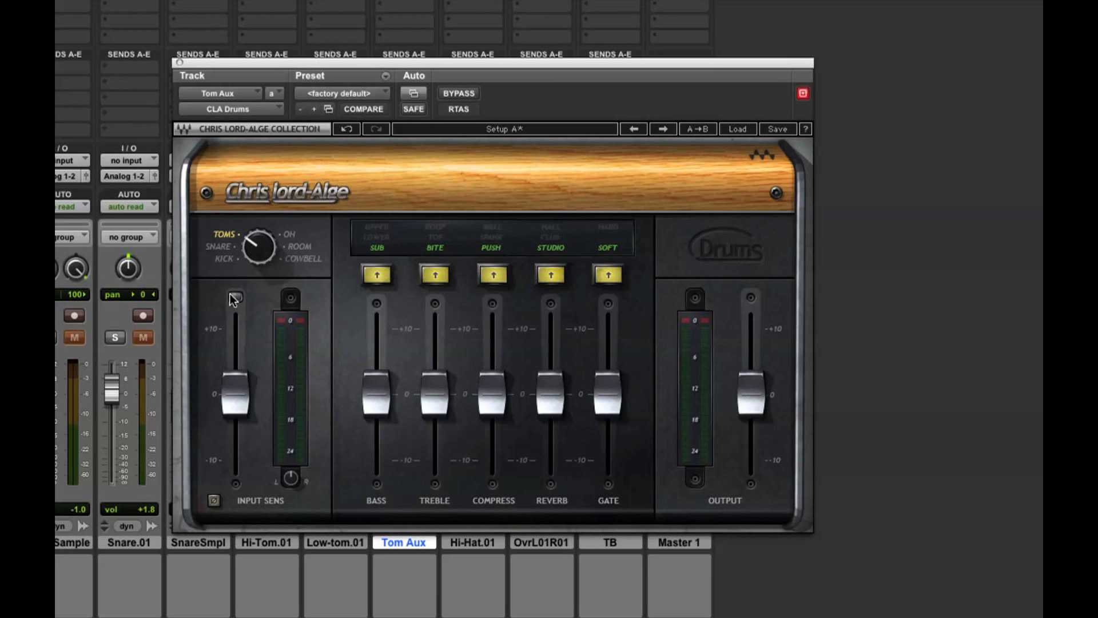
Play the tom hits and set the CLA Drums input sensitivity on Tom Aux to 1.7.
{"action": "key", "text": "space"}
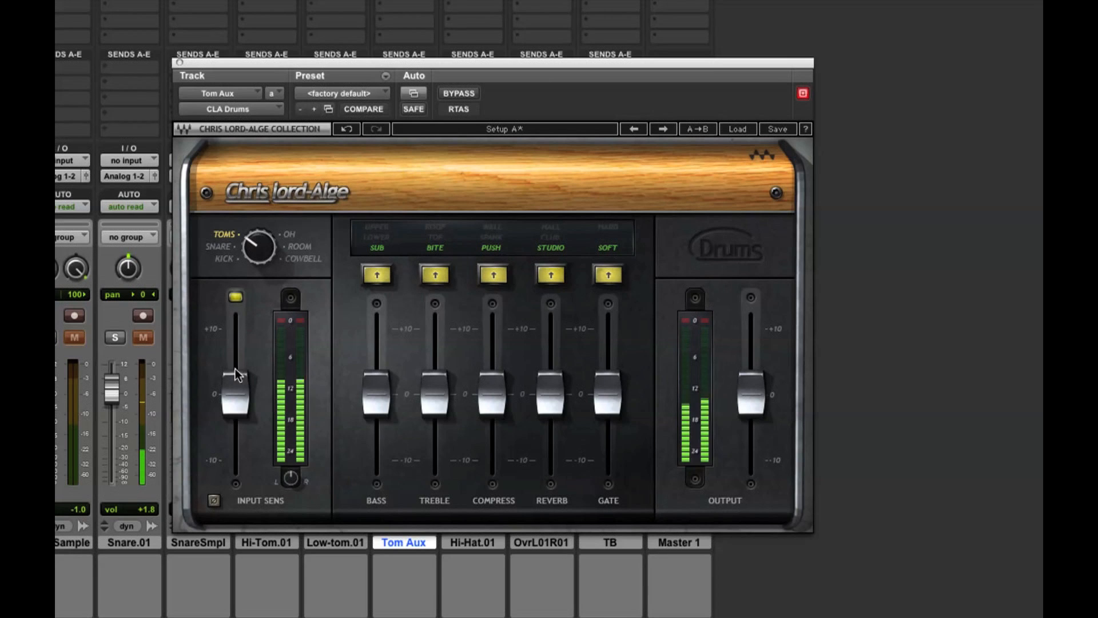
{"action": "left_click_drag", "start_coordinate": [235, 395], "coordinate": [233, 458]}
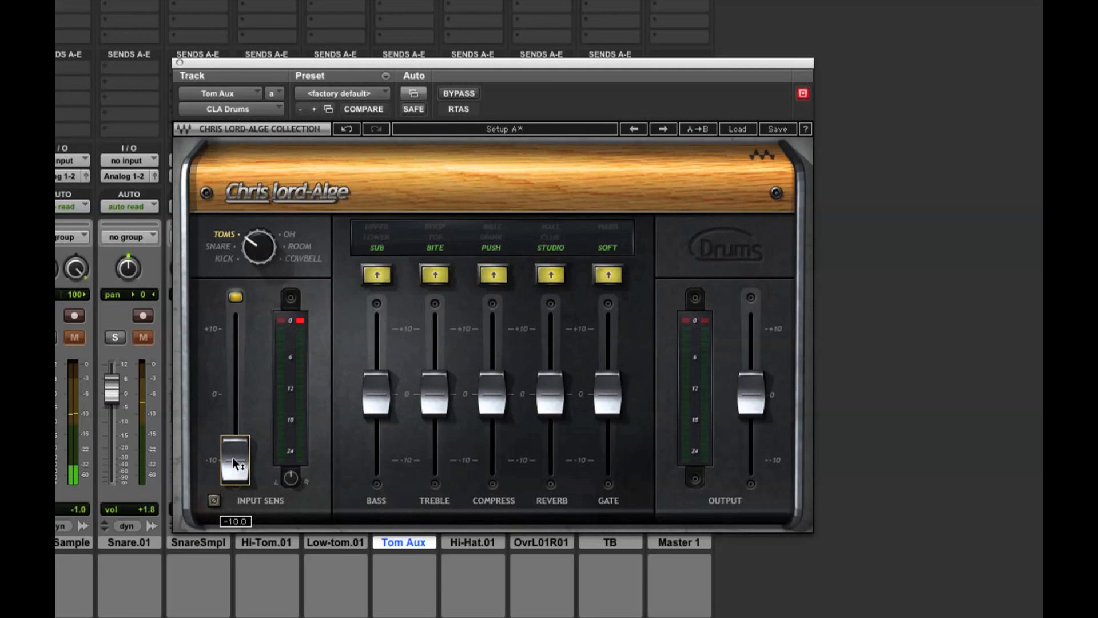
{"action": "left_click_drag", "start_coordinate": [232, 458], "coordinate": [232, 382]}
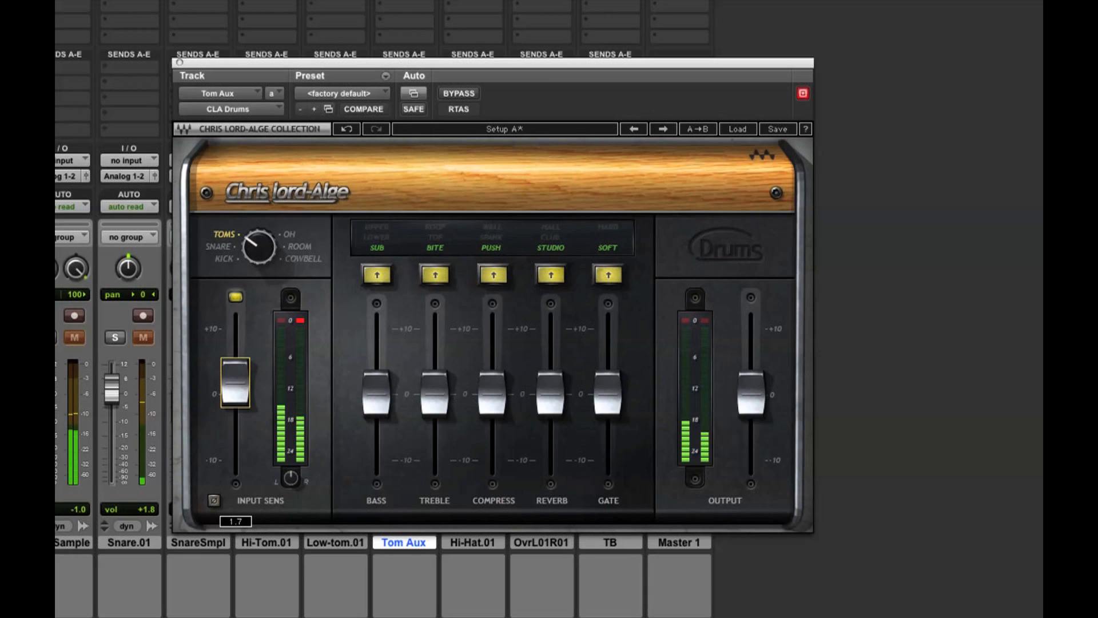
Set the CLA Drums treble to 4.8 and bass to -3.1, and raise the compression to about +10.
{"action": "left_click_drag", "start_coordinate": [430, 404], "coordinate": [433, 371]}
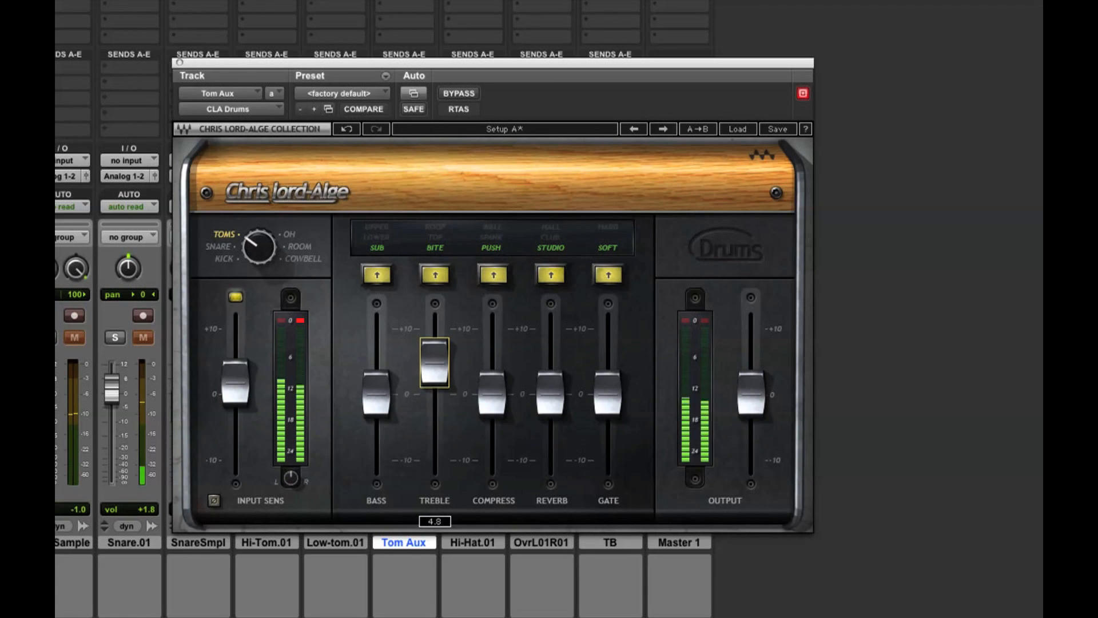
{"action": "left_click_drag", "start_coordinate": [376, 394], "coordinate": [376, 414]}
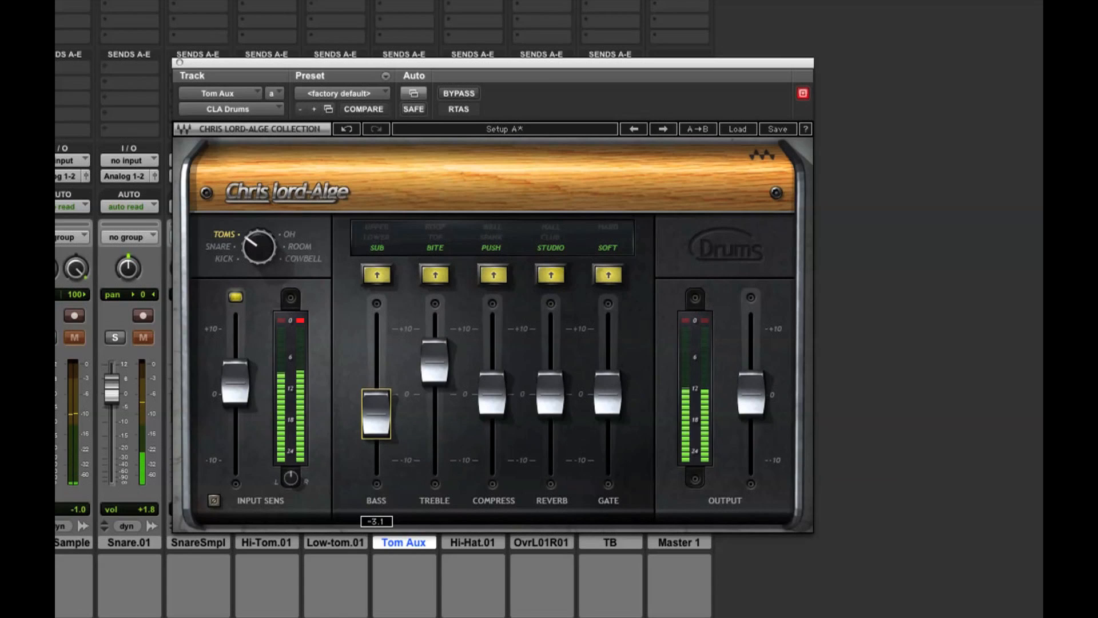
{"action": "left_click_drag", "start_coordinate": [494, 407], "coordinate": [493, 343]}
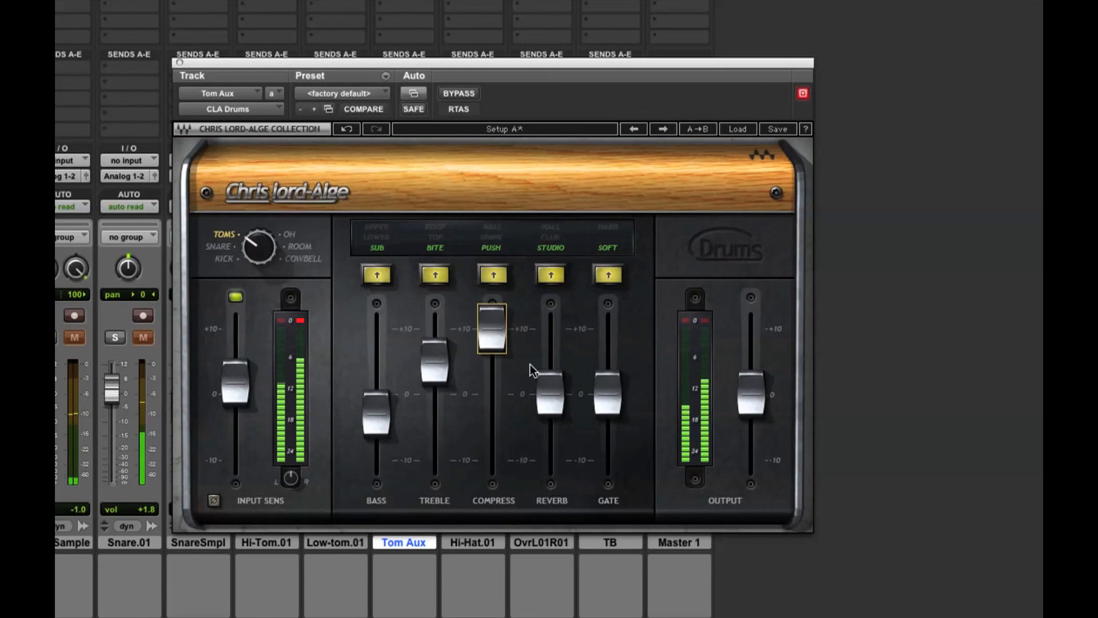
Set the CLA Drums reverb to 7.9, switch off its gate, trim the treble to 4.1 and close the plug-in.
{"action": "left_click_drag", "start_coordinate": [548, 393], "coordinate": [548, 339]}
{"action": "left_click", "coordinate": [607, 276]}
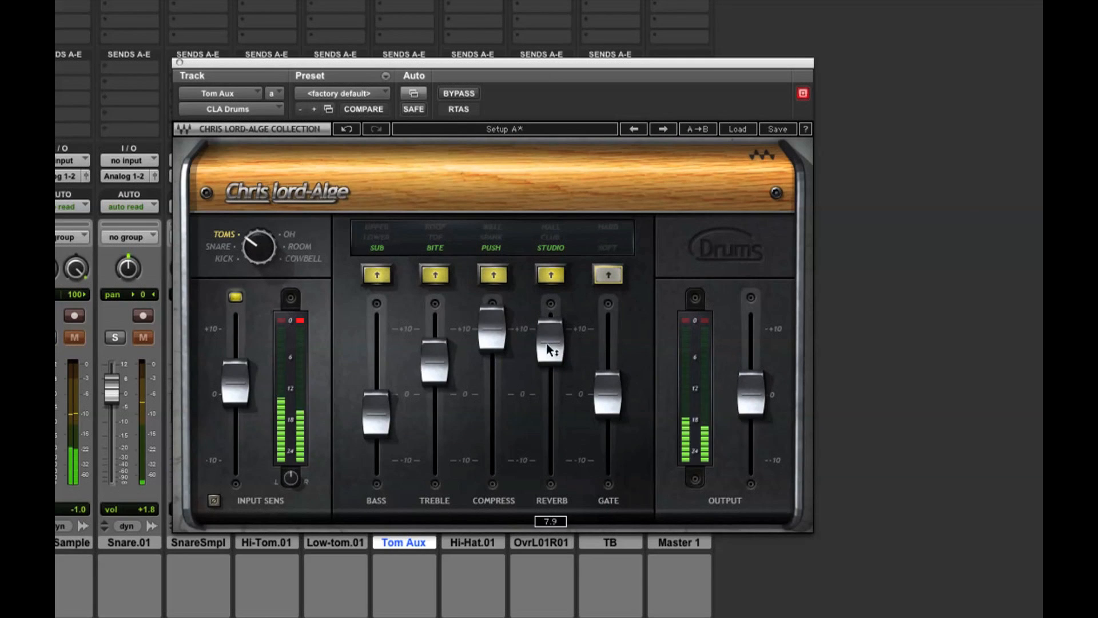
{"action": "left_click_drag", "start_coordinate": [441, 375], "coordinate": [442, 378]}
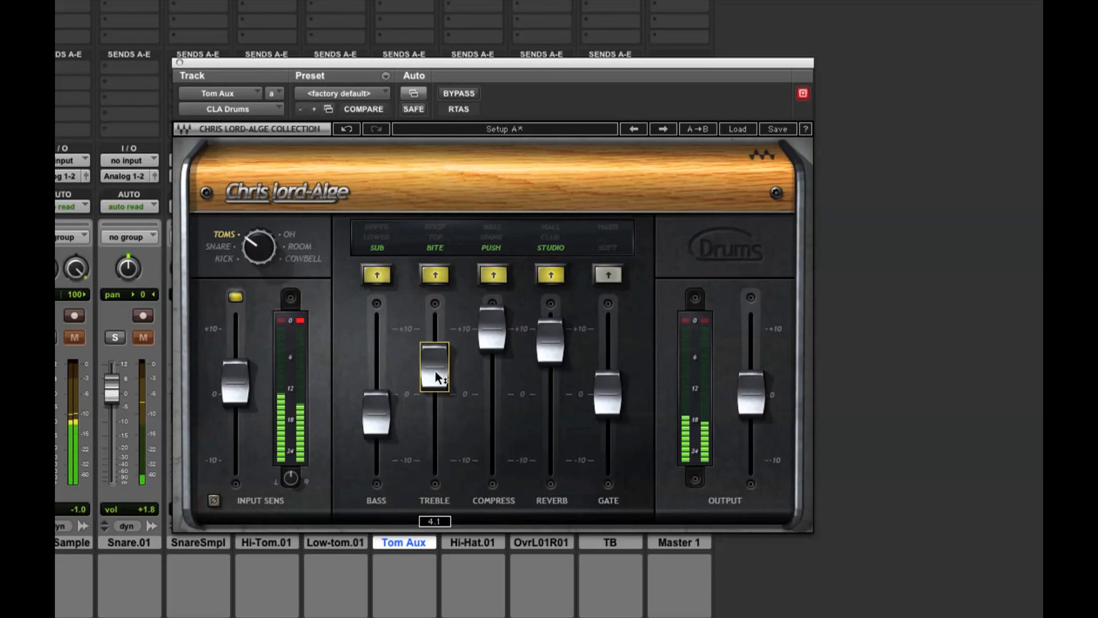
{"action": "left_click", "coordinate": [179, 62]}
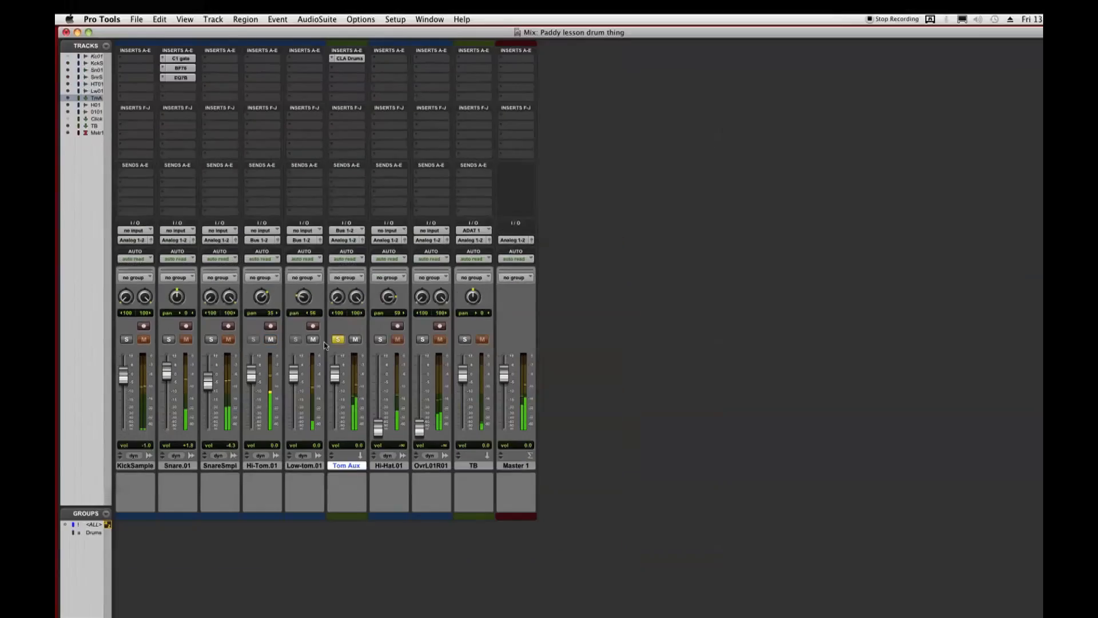
Unsolo Tom Aux and lower its fader to -6.3 dB within the full mix.
{"action": "left_click", "coordinate": [325, 313]}
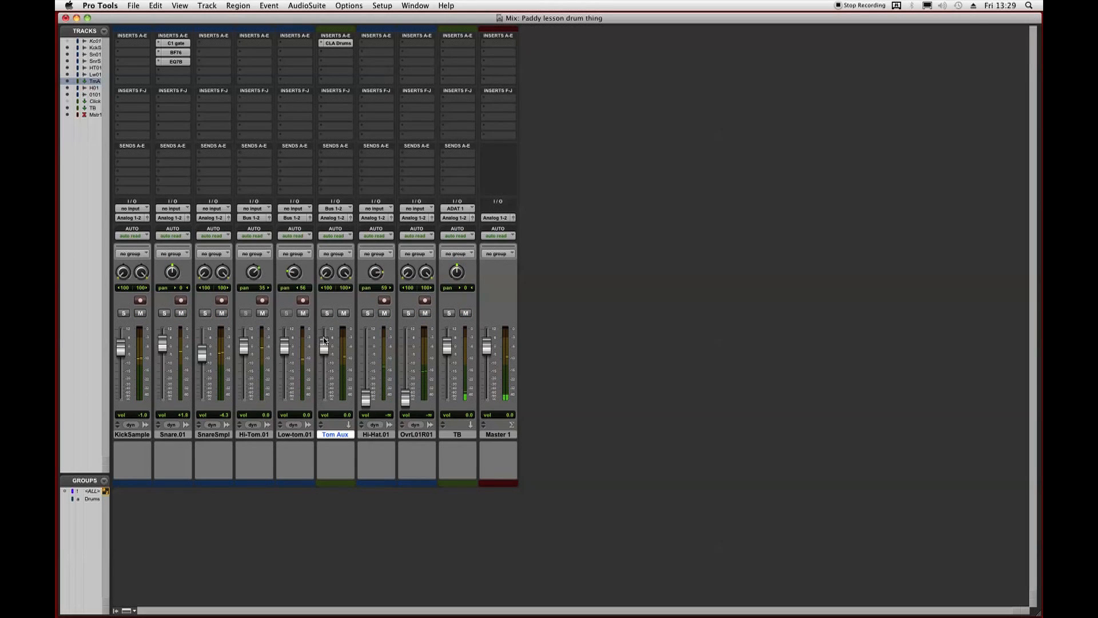
{"action": "left_click_drag", "start_coordinate": [327, 350], "coordinate": [325, 357]}
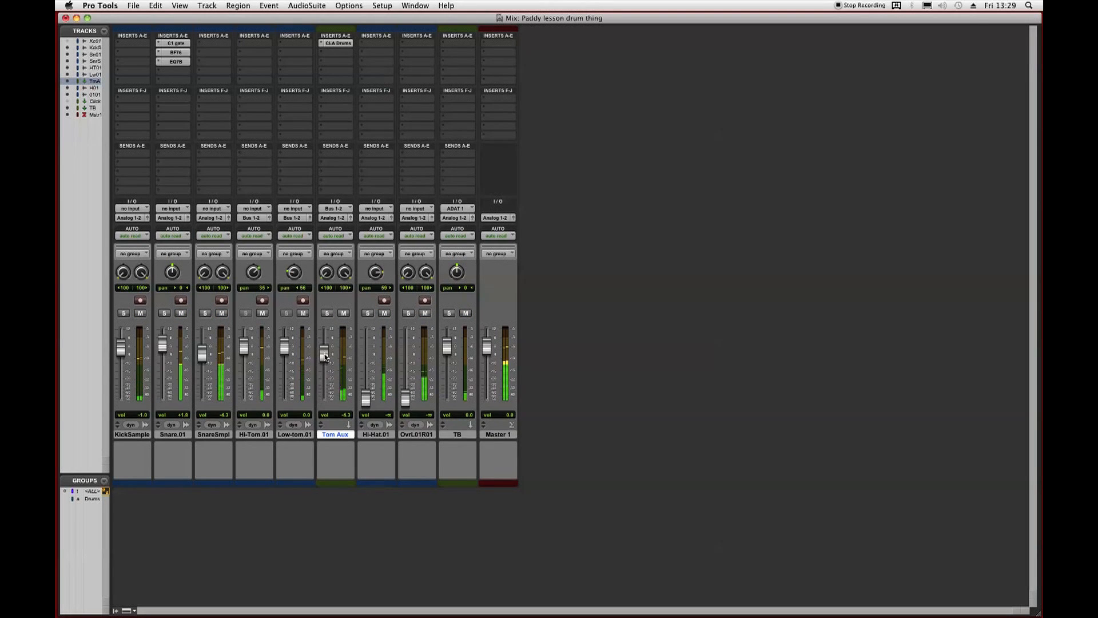
Toggle CLA Drums on Tom Aux off and on during playback to compare the toms, and save the session.
{"action": "left_click", "coordinate": [333, 44], "text": "ctrl+super"}
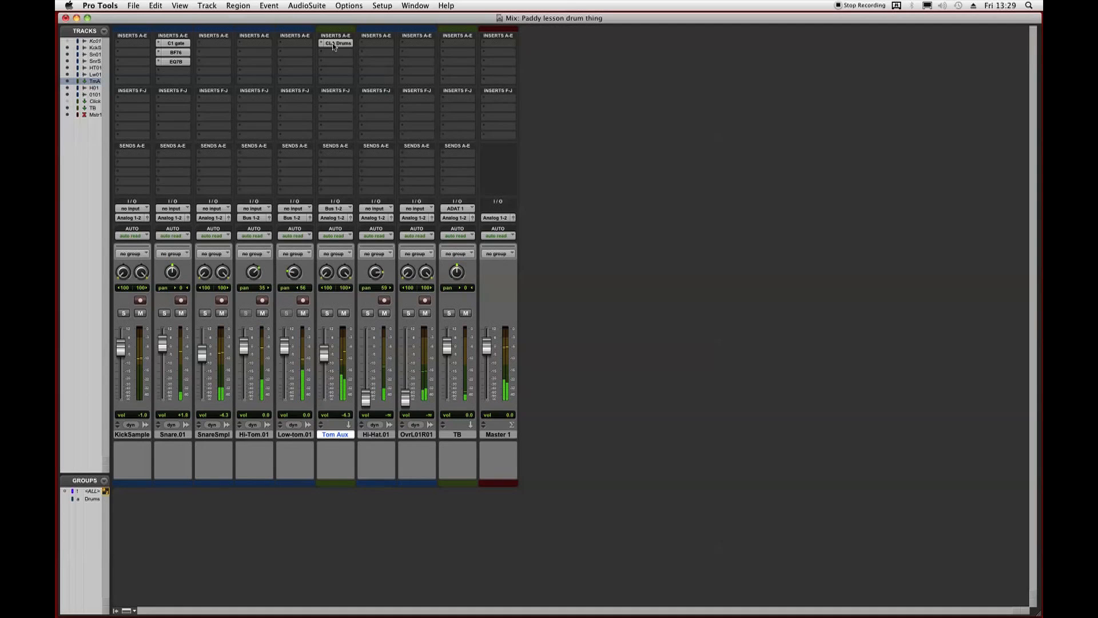
{"action": "left_click", "coordinate": [333, 44], "text": "ctrl+super"}
{"action": "left_click", "coordinate": [332, 44], "text": "ctrl+super"}
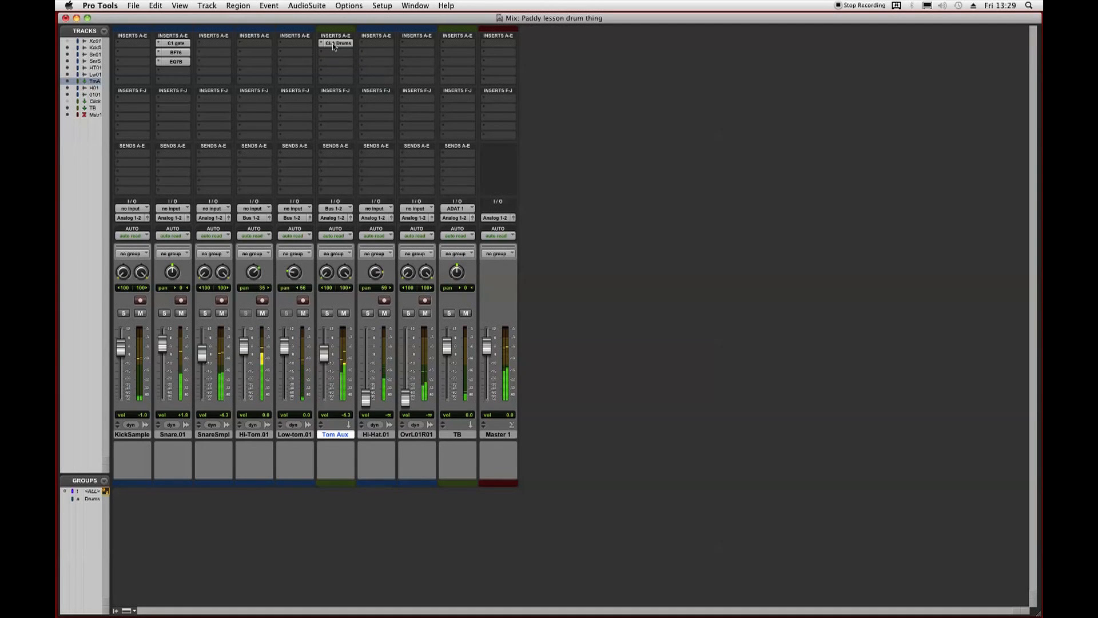
{"action": "key", "text": "super+s"}
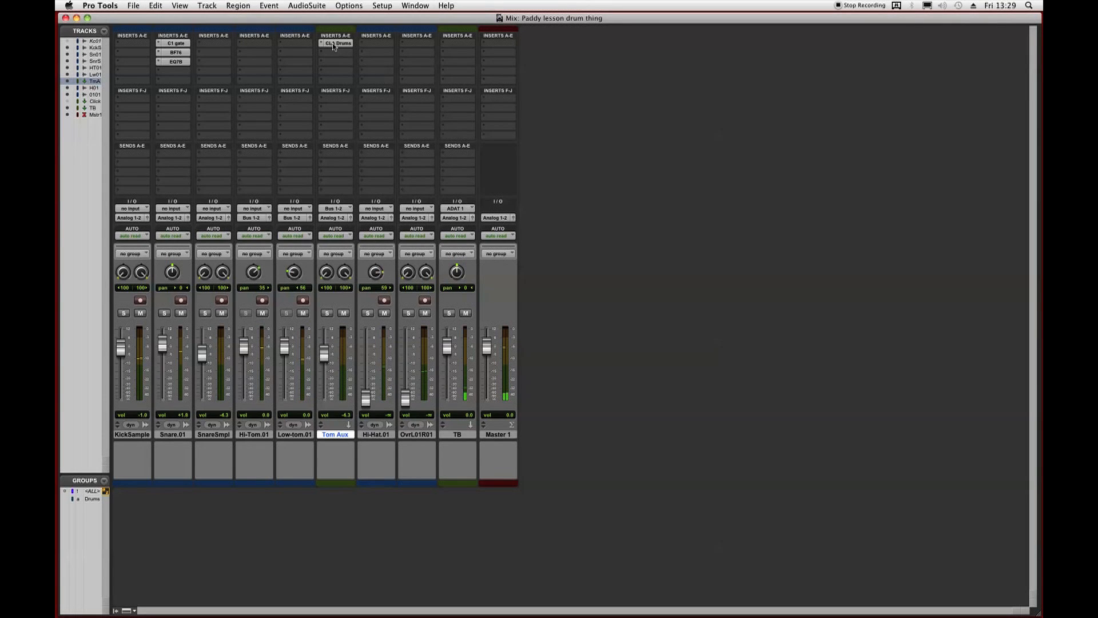
Open CLA Drums on Tom Aux and compare the toms with the plug-in bypassed and active, closing it when done.
{"action": "left_click", "coordinate": [333, 44]}
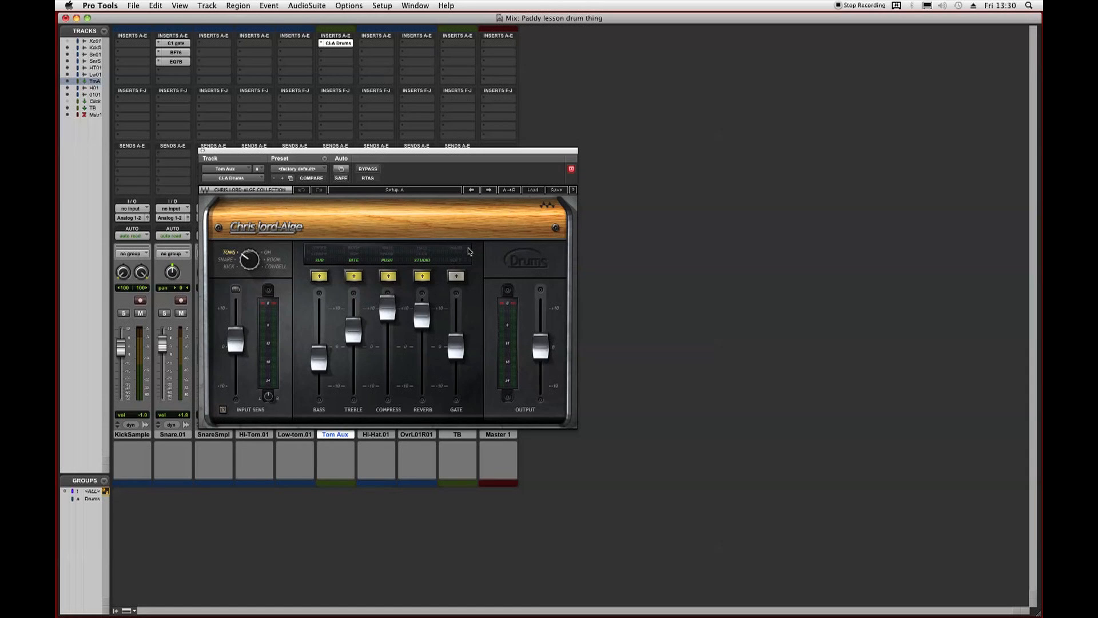
{"action": "left_click", "coordinate": [368, 168]}
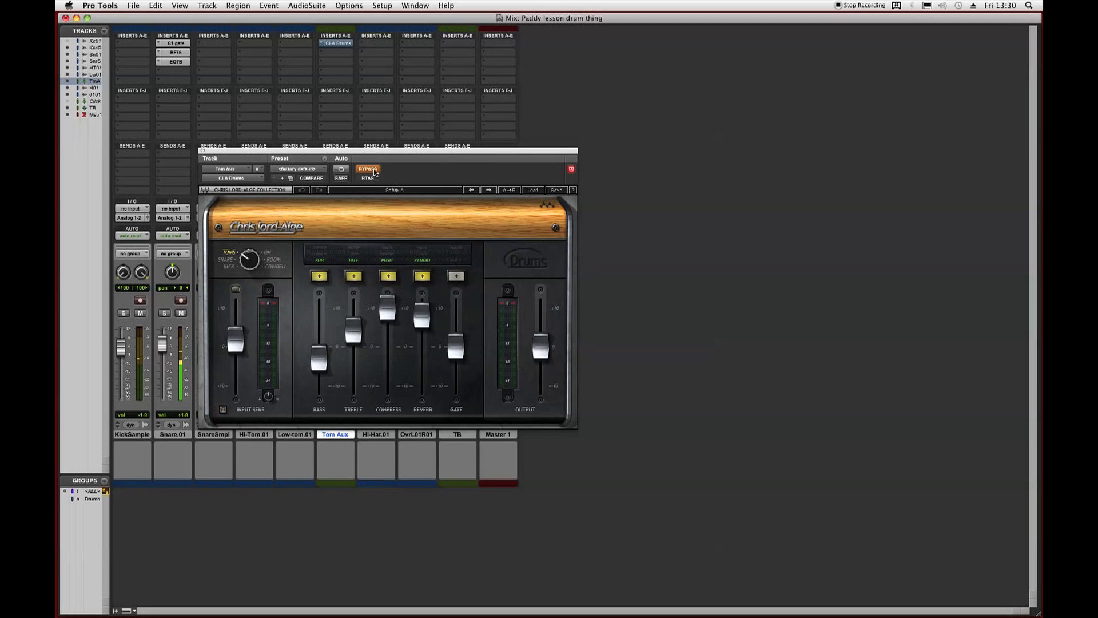
{"action": "left_click", "coordinate": [370, 168]}
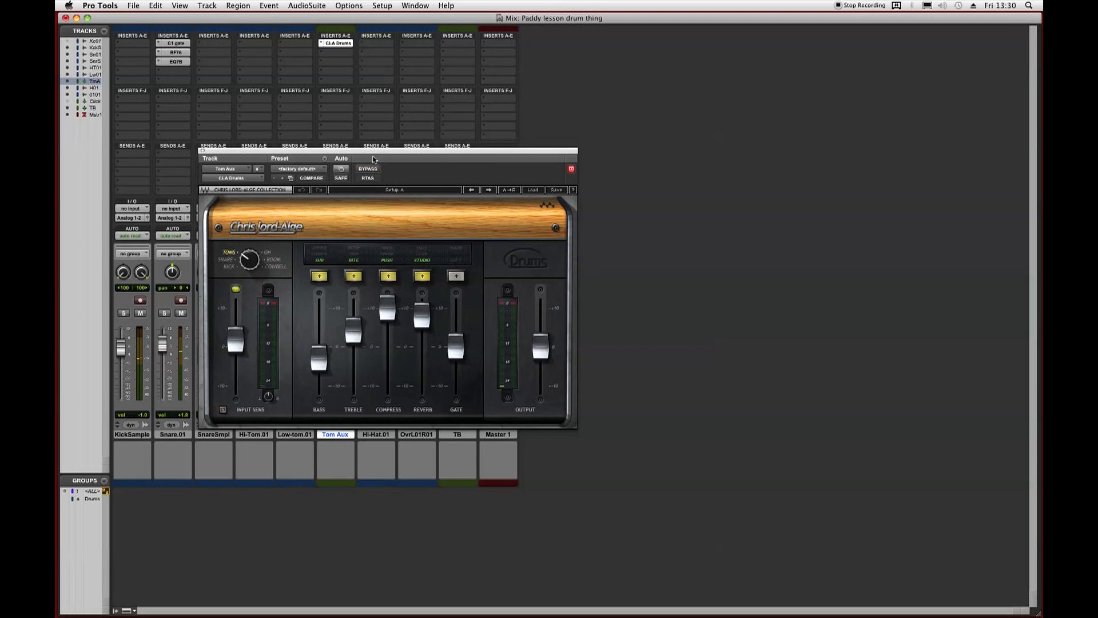
{"action": "left_click", "coordinate": [203, 151]}
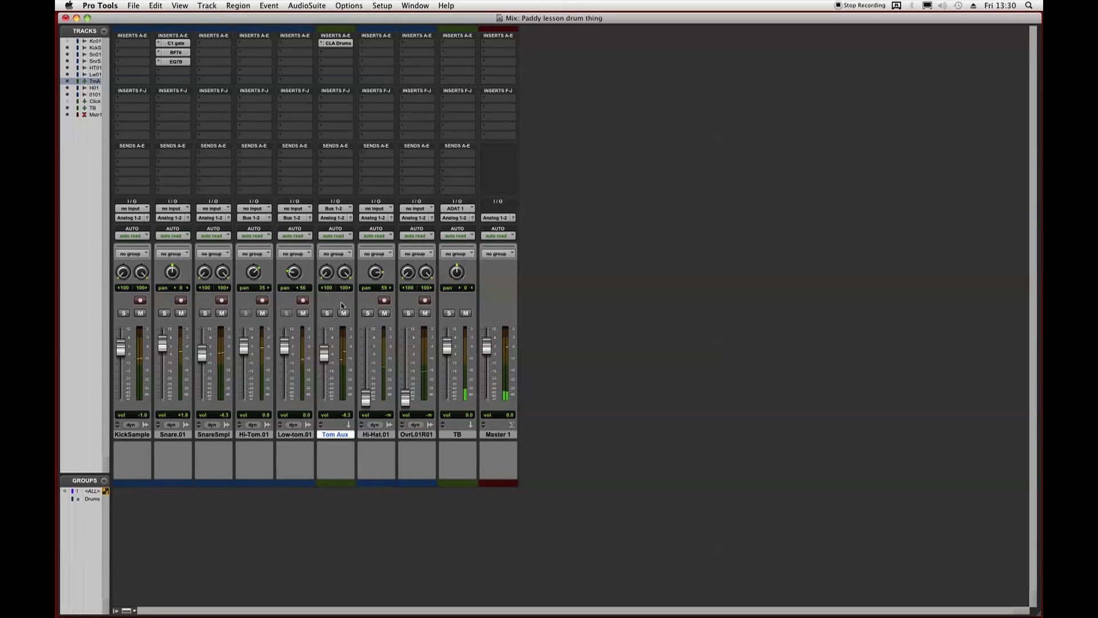
Reset the fader of the overheads track OvrL01R01 to 0.0 dB and solo the track.
{"action": "left_click", "coordinate": [408, 398], "text": "alt"}
{"action": "left_click", "coordinate": [409, 313]}
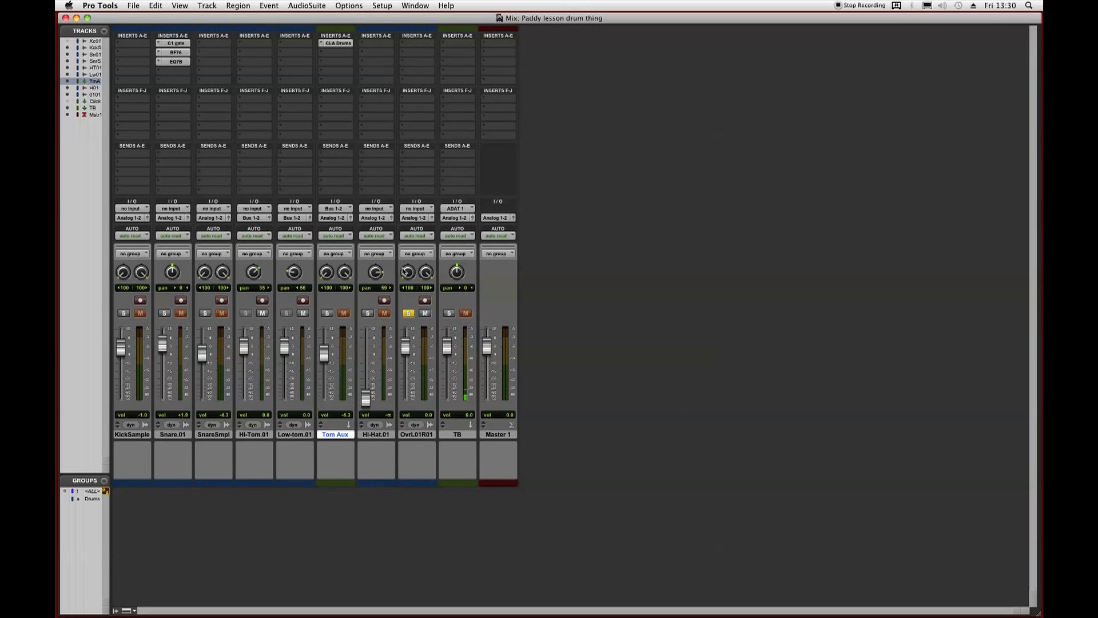
Insert the multichannel IR-L full (stereo) reverb on OvrL01R01 and load Studio - 1 with Impulse Response and Reset.
{"action": "left_click", "coordinate": [410, 44]}
{"action": "mouse_move", "coordinate": [452, 60]}
{"action": "mouse_move", "coordinate": [559, 86]}
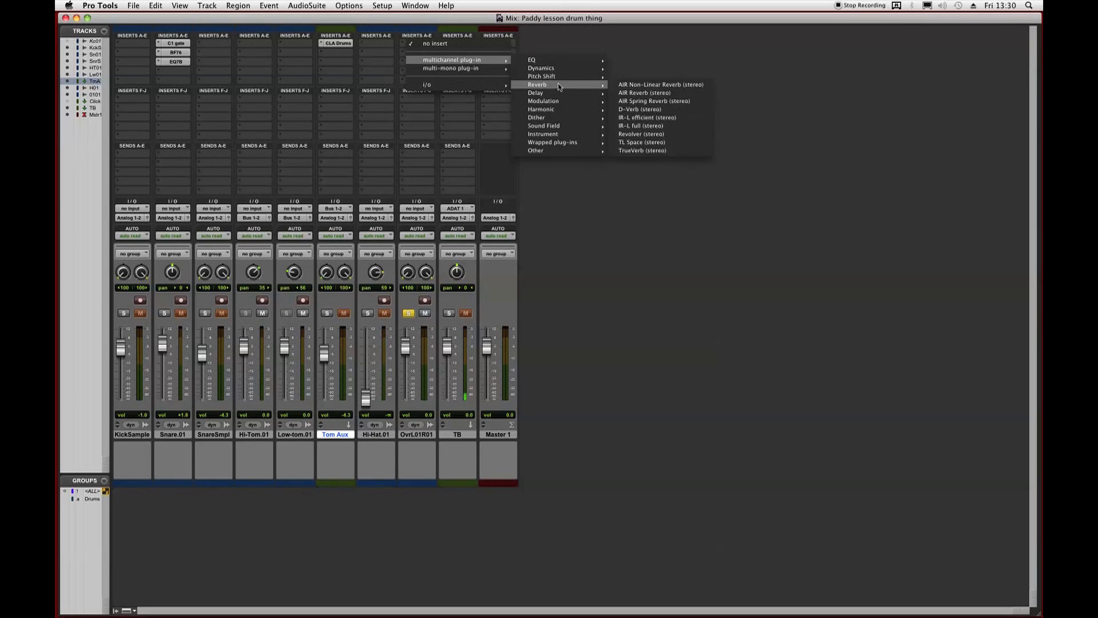
{"action": "left_click", "coordinate": [675, 126]}
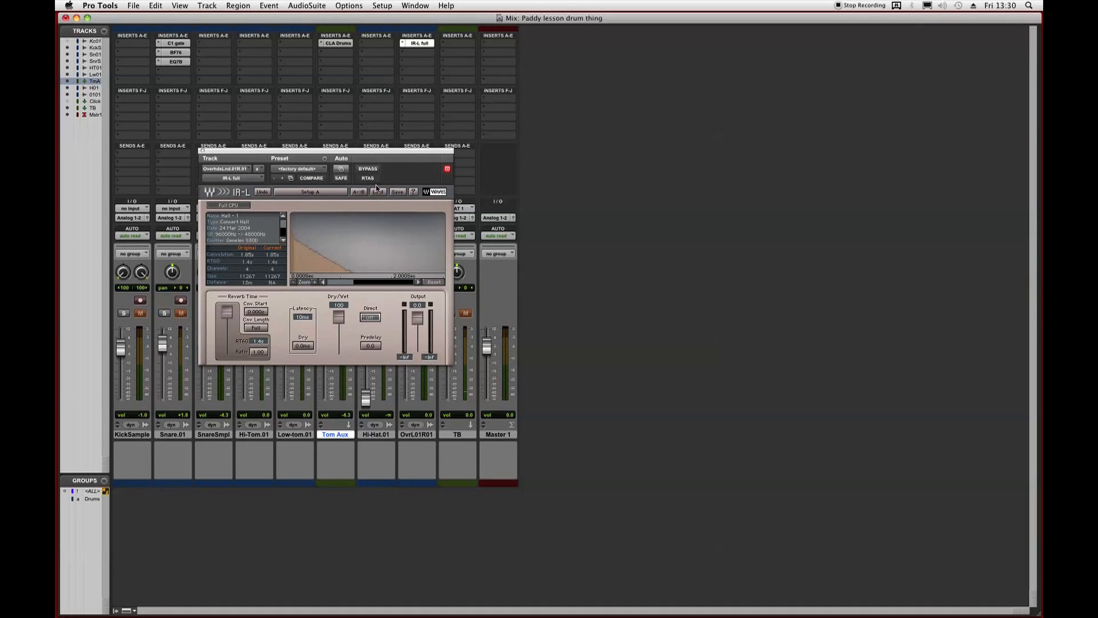
{"action": "left_click", "coordinate": [377, 191]}
{"action": "mouse_move", "coordinate": [415, 230]}
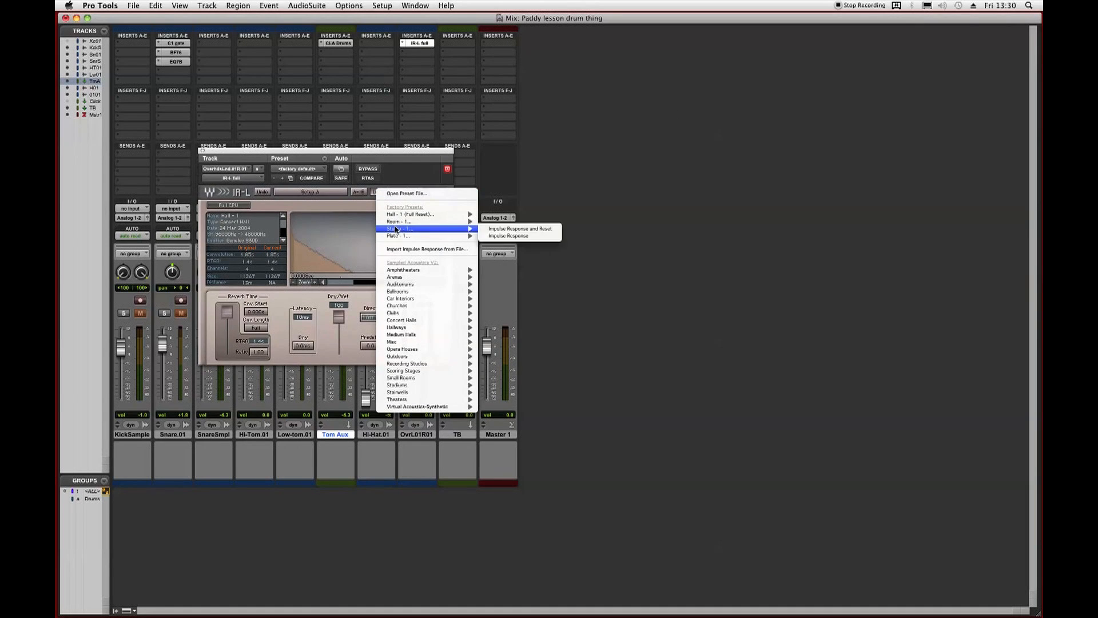
{"action": "left_click", "coordinate": [526, 232]}
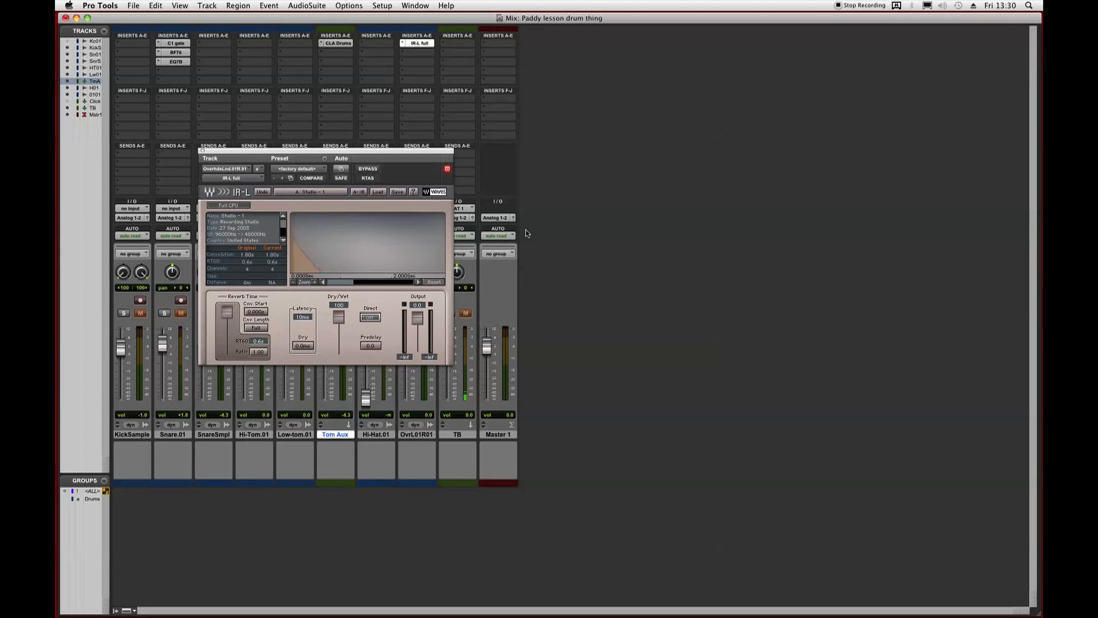
Save the session and close the IR-L reverb window after moving it clear of the mixer.
{"action": "key", "text": "super+s"}
{"action": "left_click_drag", "start_coordinate": [228, 152], "coordinate": [583, 134]}
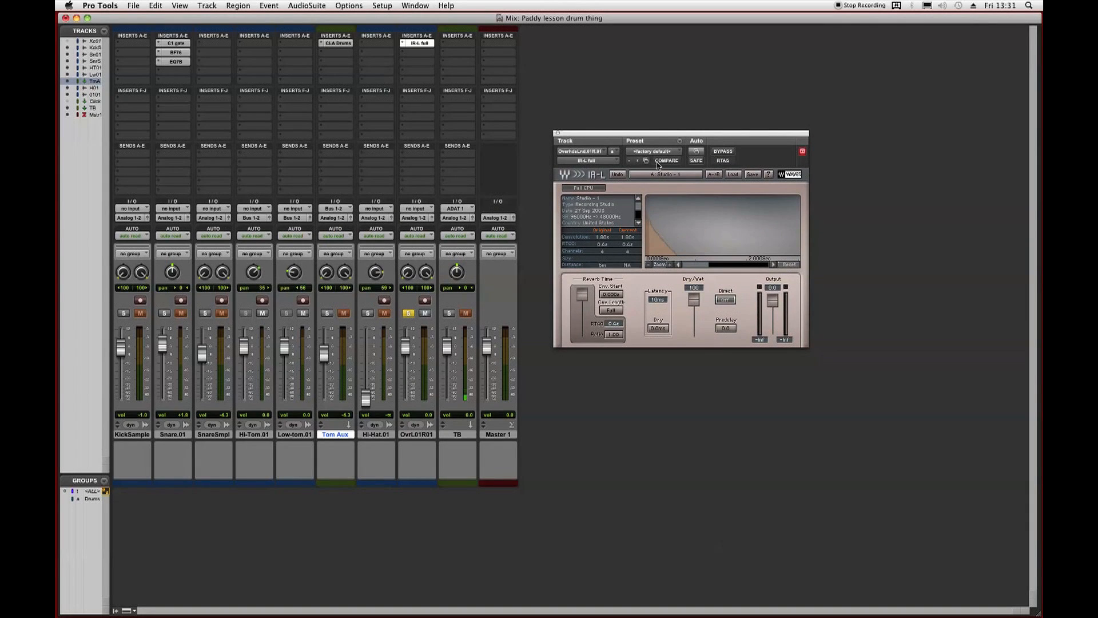
{"action": "left_click", "coordinate": [557, 134]}
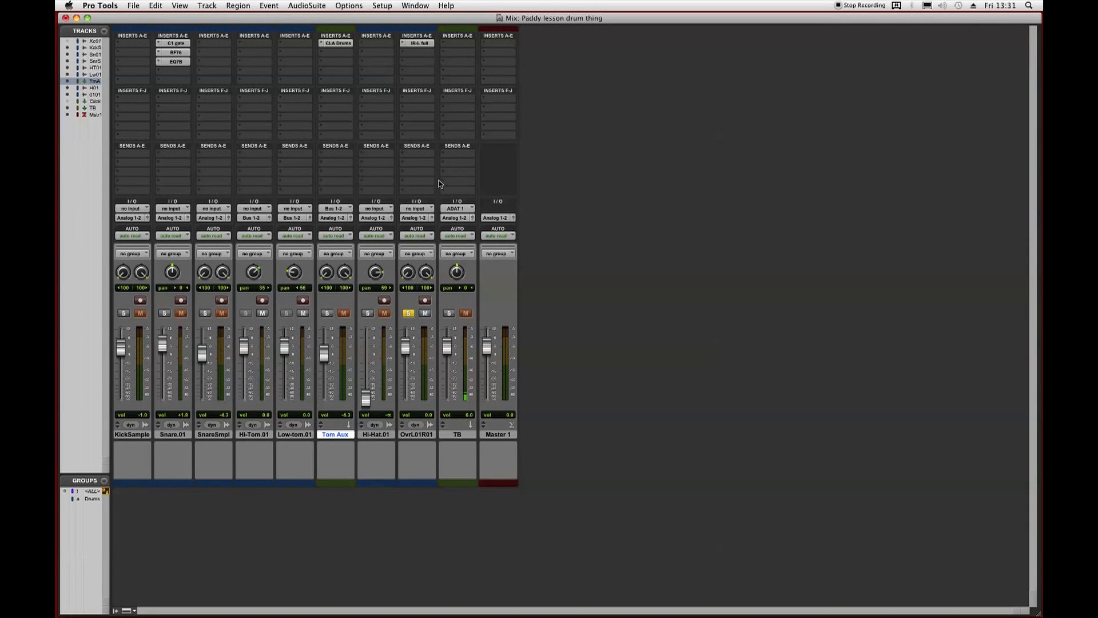
Create a new stereo audio track after OvrL01R01 and name it Fake Room.
{"action": "left_click", "coordinate": [424, 436]}
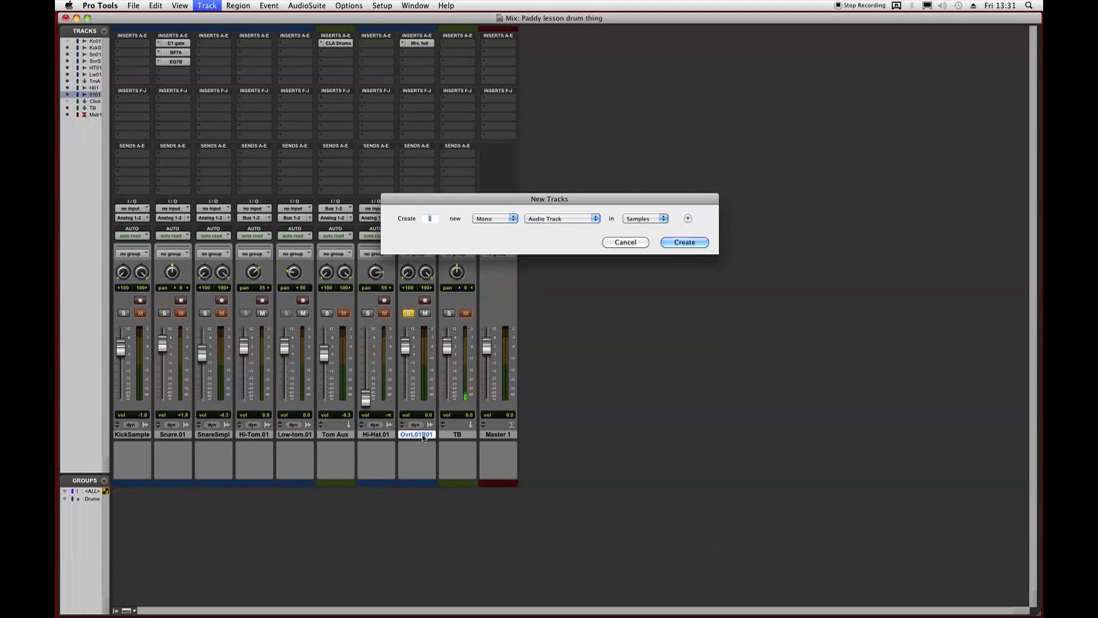
{"action": "key", "text": "super+shift+n"}
{"action": "key", "text": "Return"}
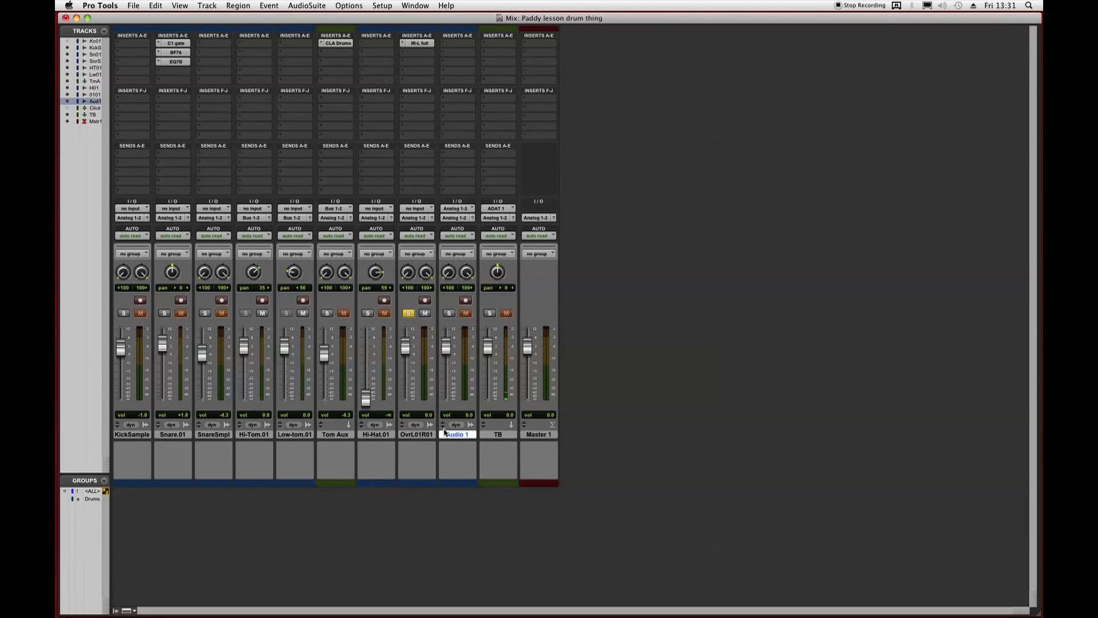
{"action": "double_click", "coordinate": [447, 436]}
{"action": "type", "text": "Fake Room"}
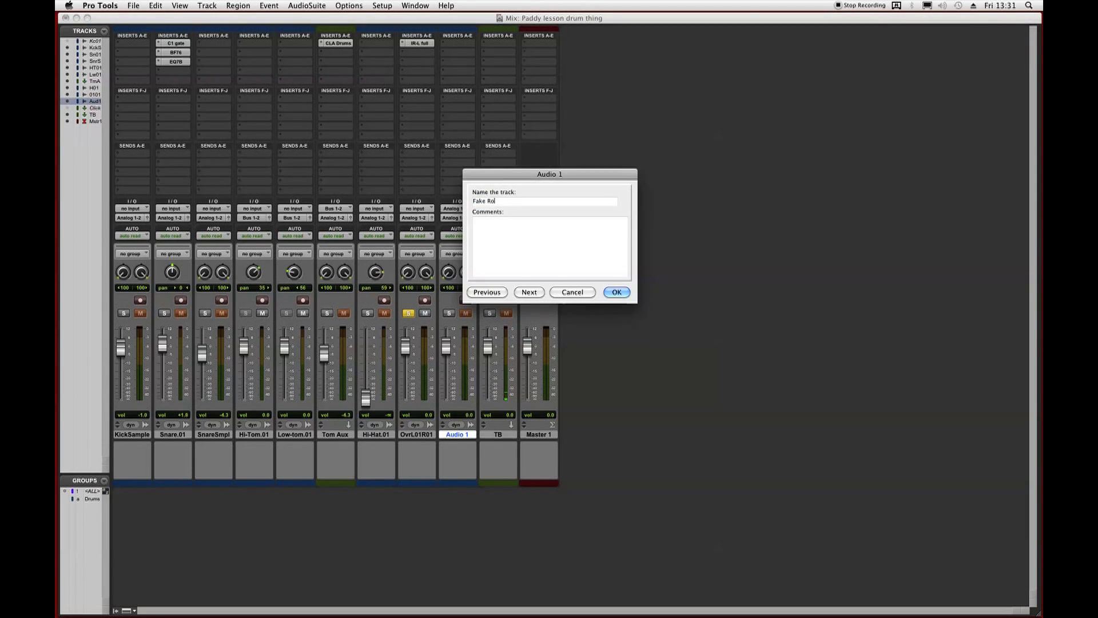
{"action": "key", "text": "Return"}
Solo Fake Room and set its input to stereo Bus 3-4.
{"action": "left_click", "coordinate": [450, 313]}
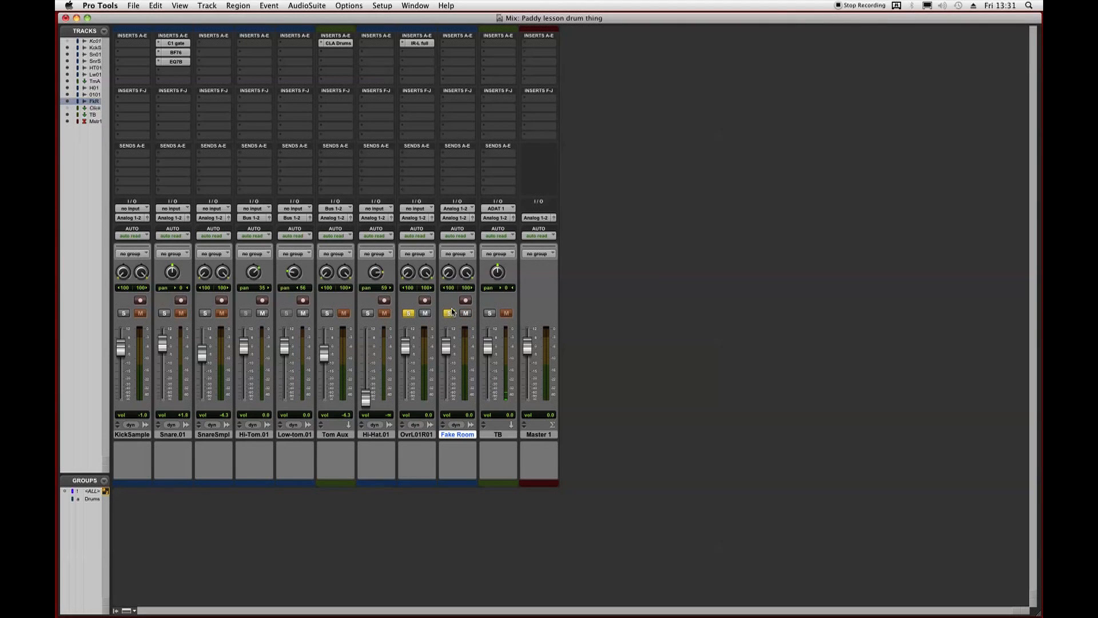
{"action": "left_click", "coordinate": [463, 209]}
{"action": "mouse_move", "coordinate": [474, 218]}
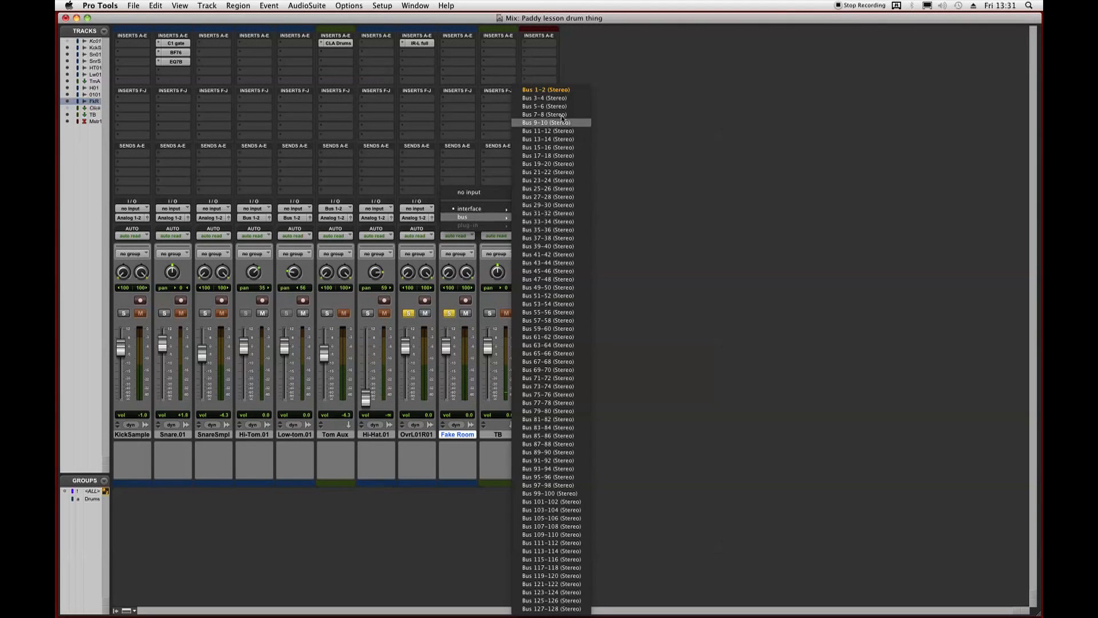
{"action": "left_click", "coordinate": [564, 99]}
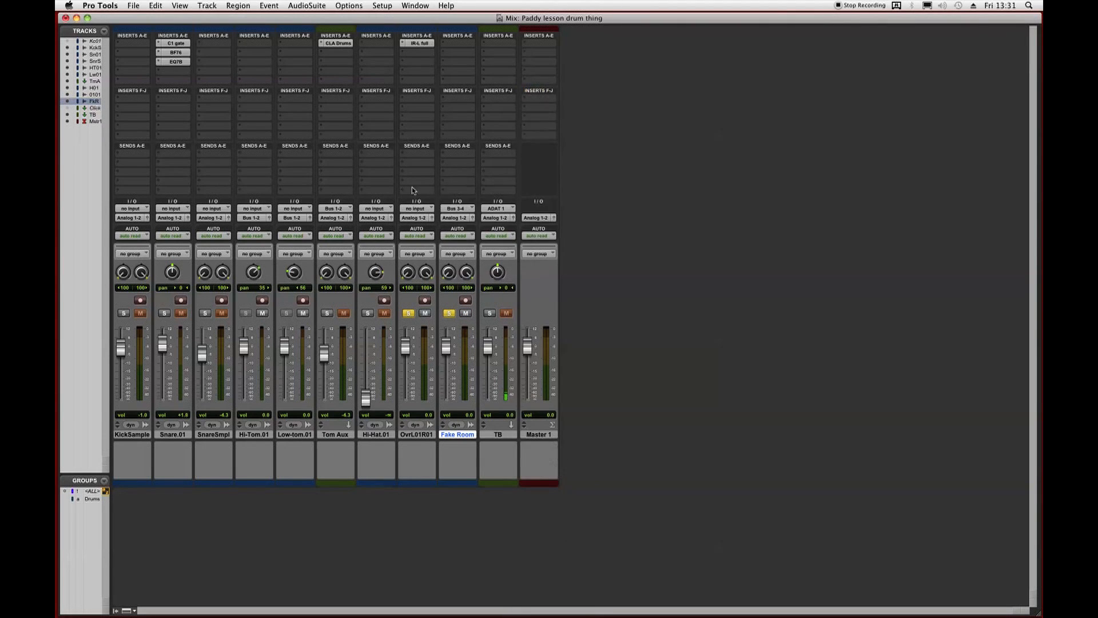
Route the output of OvrL01R01 to stereo Bus 3-4 and arm Fake Room for recording.
{"action": "left_click", "coordinate": [402, 220]}
{"action": "mouse_move", "coordinate": [435, 226]}
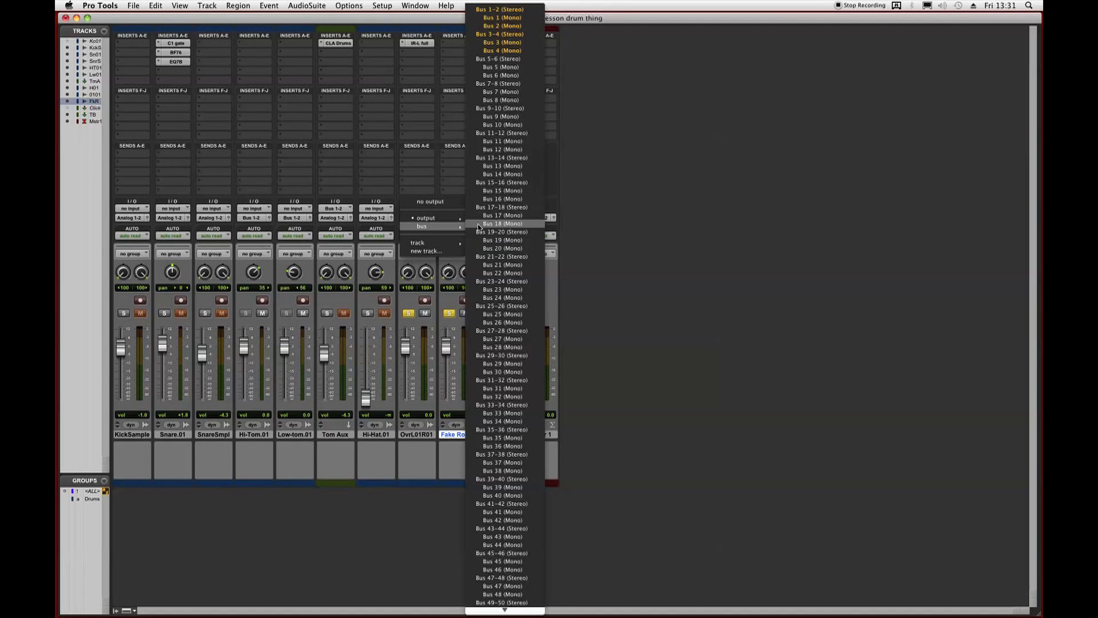
{"action": "left_click", "coordinate": [501, 39]}
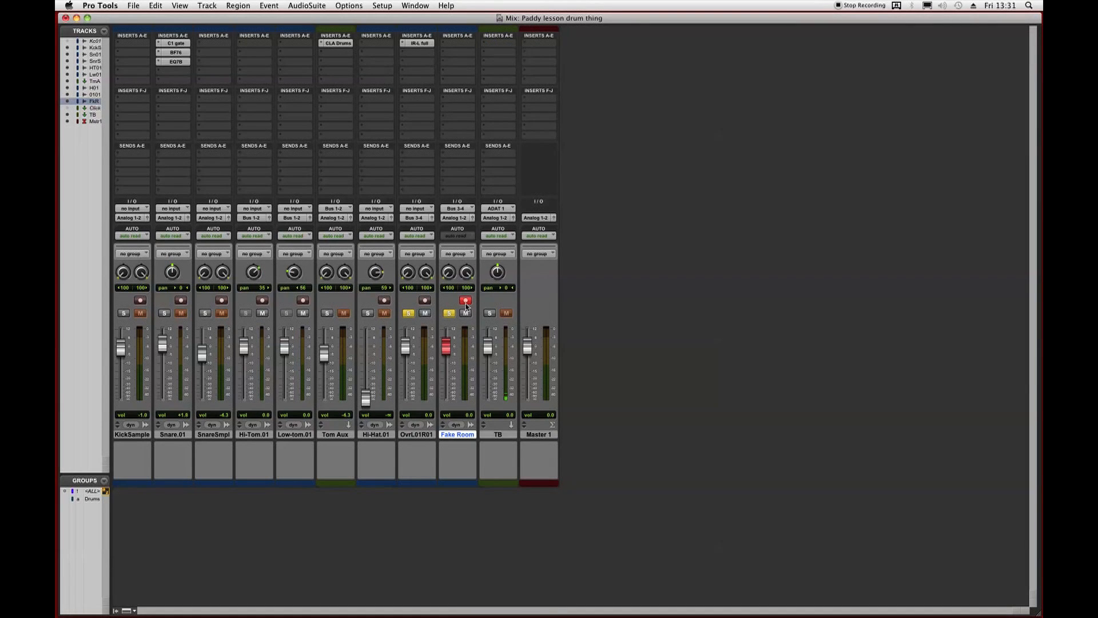
In the Edit window, enable Grid mode with a 1 bar grid value and place the cursor at bar 5 on Fake Room.
{"action": "key", "text": "super+equal"}
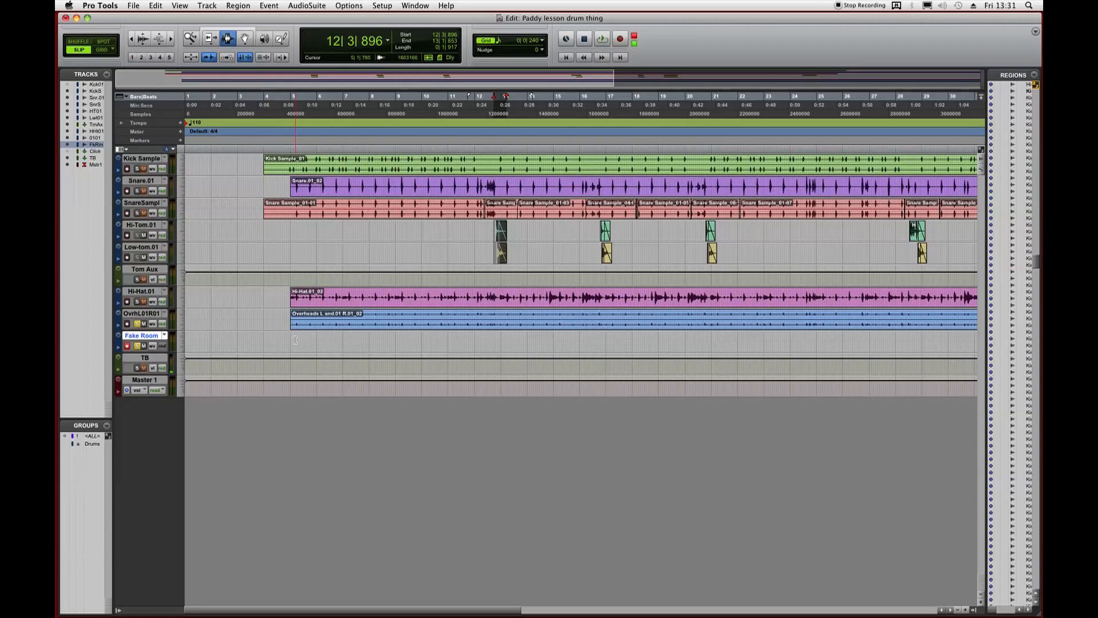
{"action": "key", "text": "F4"}
{"action": "left_click", "coordinate": [544, 42]}
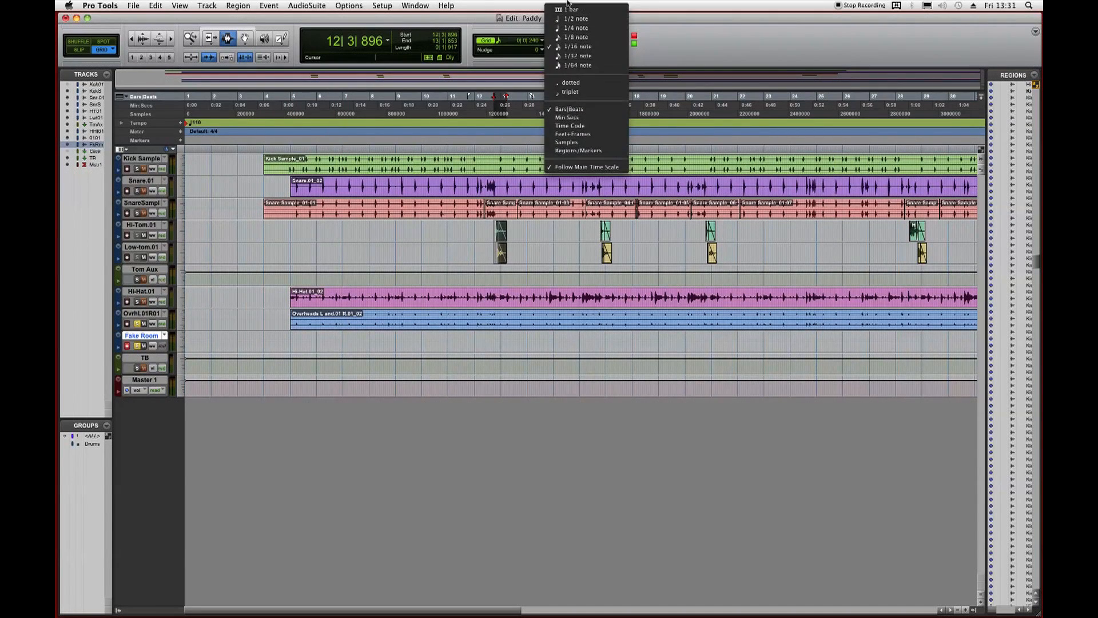
{"action": "left_click", "coordinate": [563, 10]}
{"action": "left_click", "coordinate": [290, 338]}
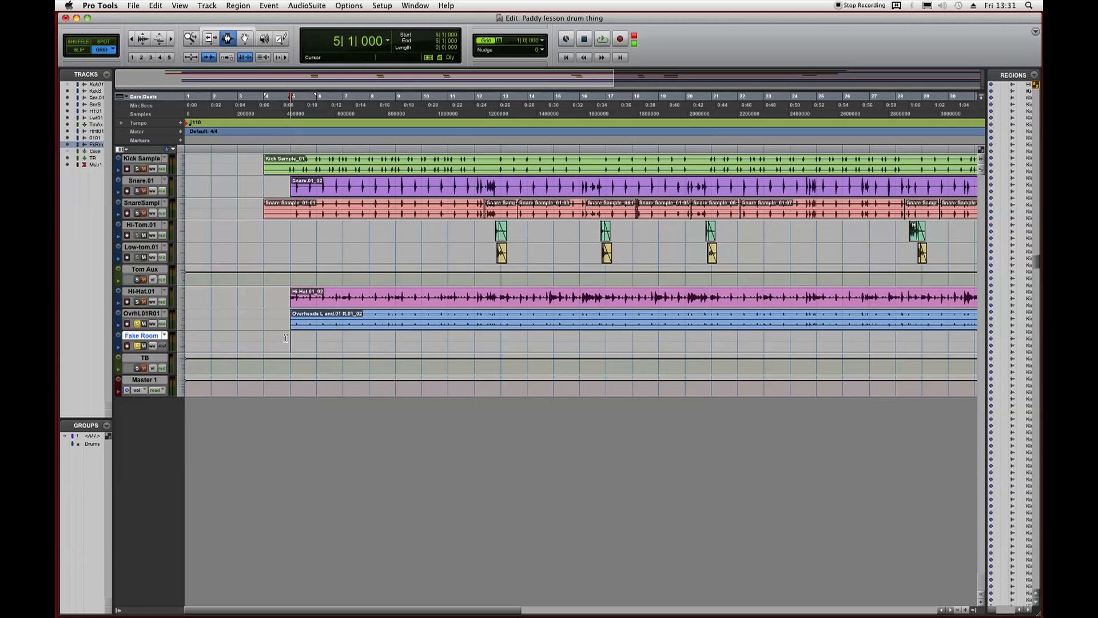
Play the session from bar 5 and raise the OvrL01R01 fader to +9.4.
{"action": "key", "text": "space"}
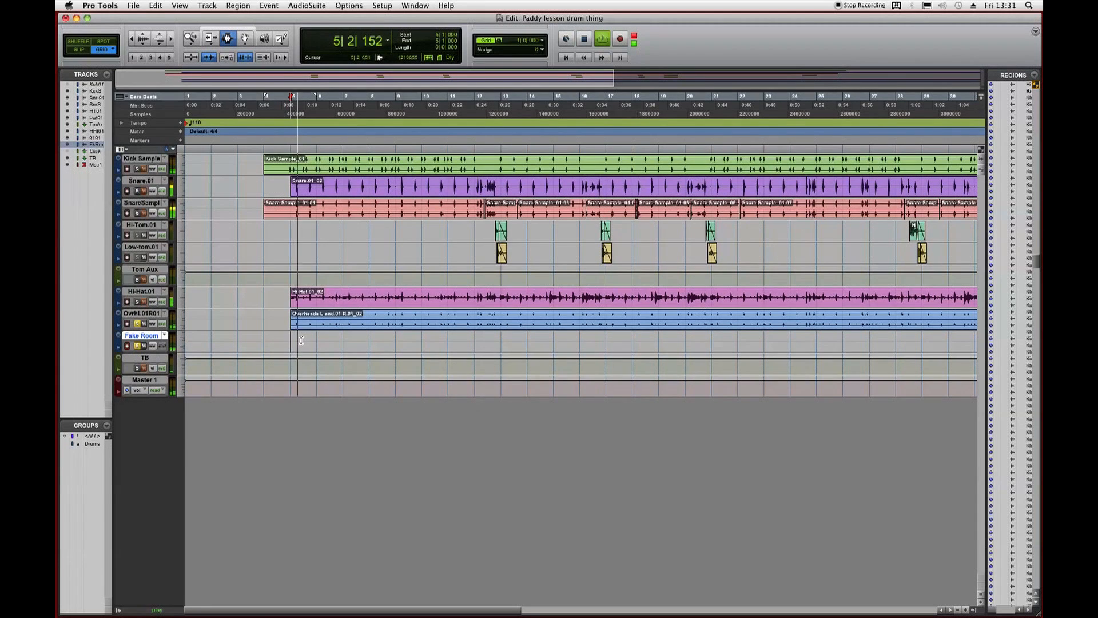
{"action": "key", "text": "super+equal"}
{"action": "left_click_drag", "start_coordinate": [406, 349], "coordinate": [407, 335]}
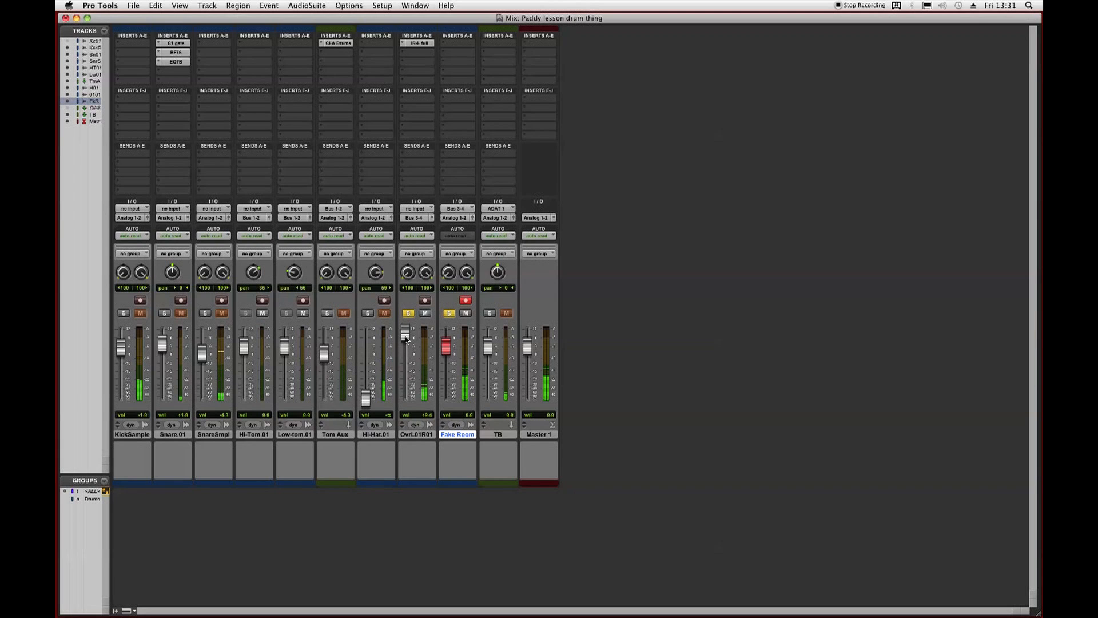
Place the cursor at bar 4 on Fake Room, keep that track selected and save the session.
{"action": "key", "text": "super+equal"}
{"action": "left_click", "coordinate": [273, 338]}
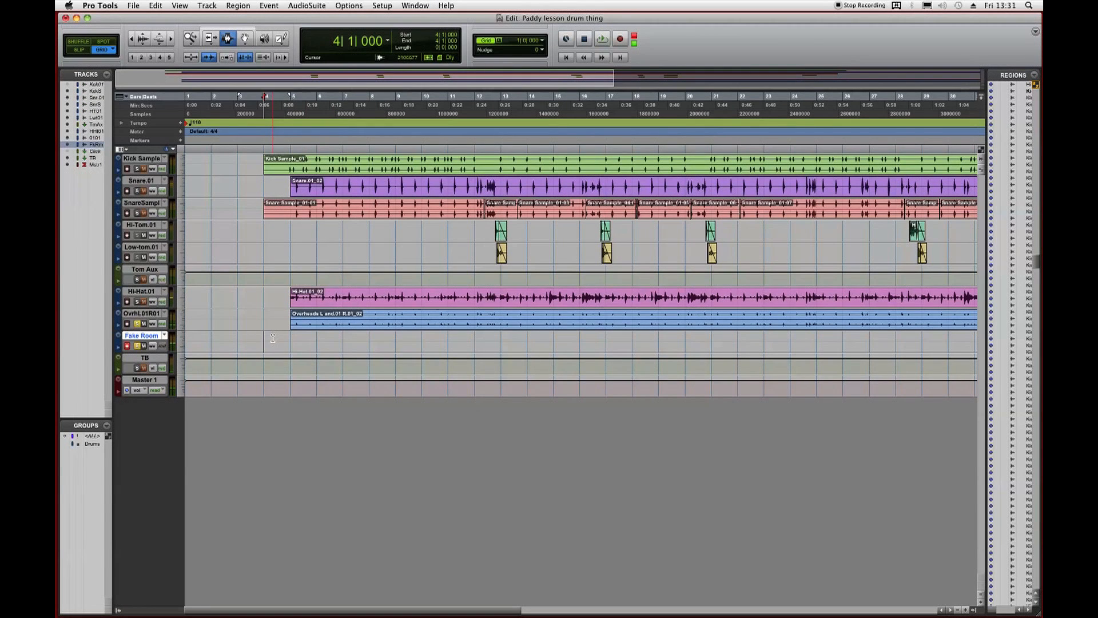
{"action": "key", "text": "super+s"}
{"action": "left_click", "coordinate": [131, 313]}
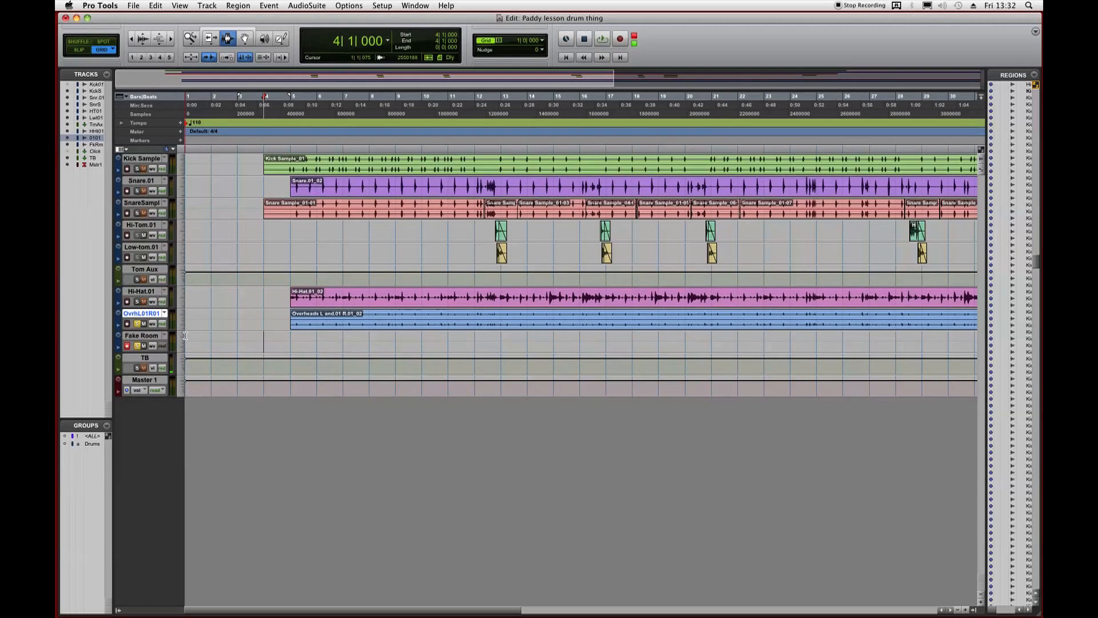
{"action": "left_click", "coordinate": [152, 337]}
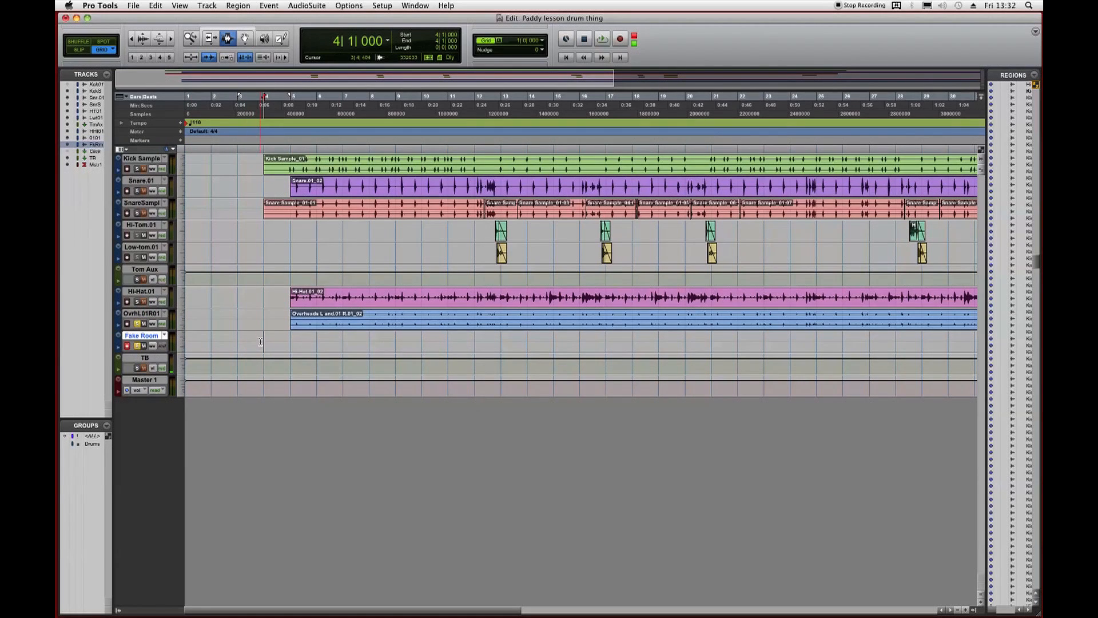
{"action": "key", "text": "super+s"}
Record the reverberated overheads onto Fake Room from bar 4 to about bar 44 and stop recording.
{"action": "key", "text": "super+space"}
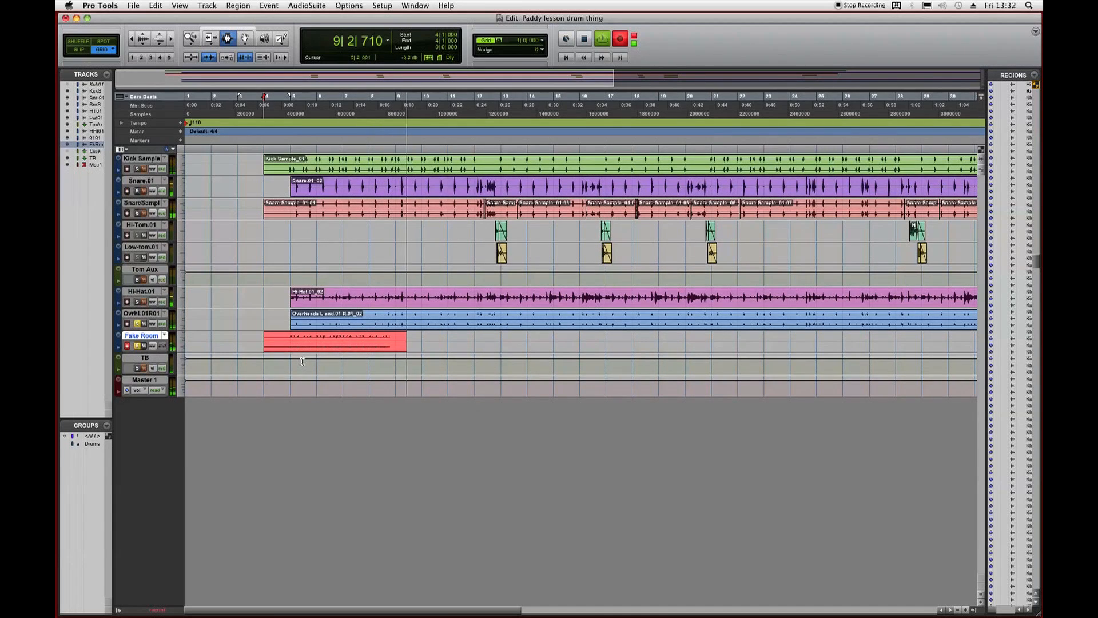
{"action": "key", "text": "super+bracketleft"}
{"action": "key", "text": "super+bracketleft"}
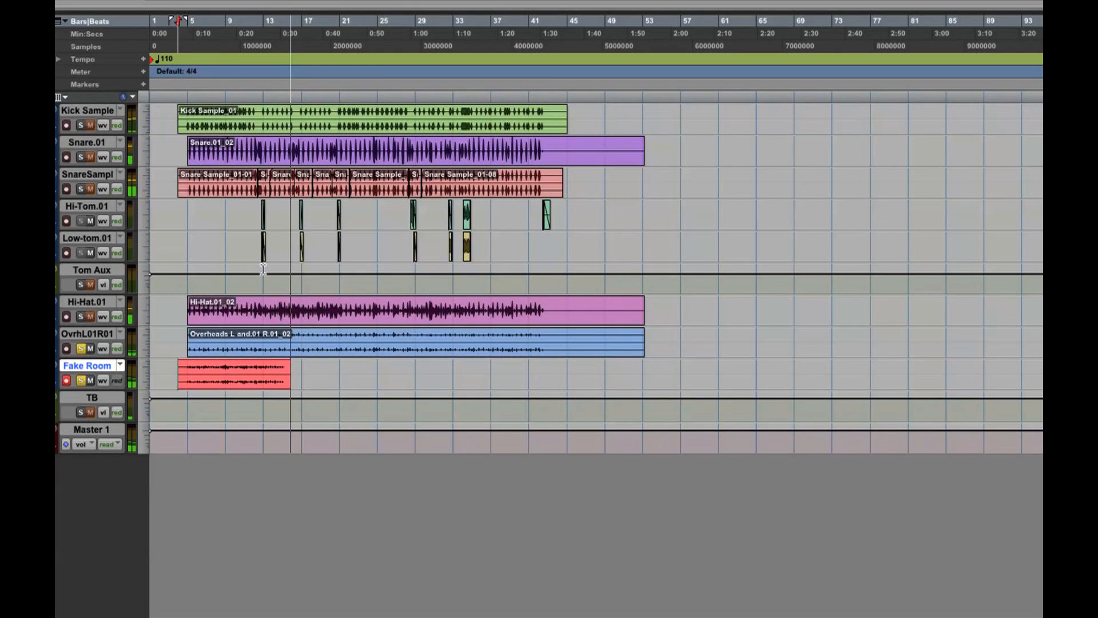
{"action": "key", "text": "t"}
{"action": "key", "text": "t"}
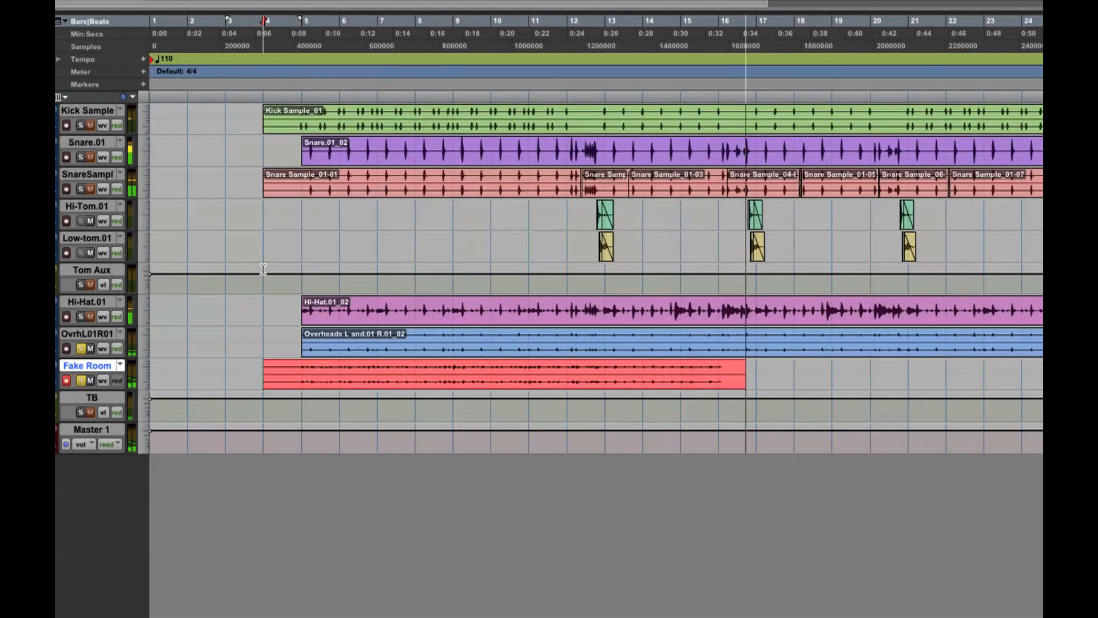
{"action": "scroll", "coordinate": [524, 362], "scroll_direction": "right", "scroll_amount": 1}
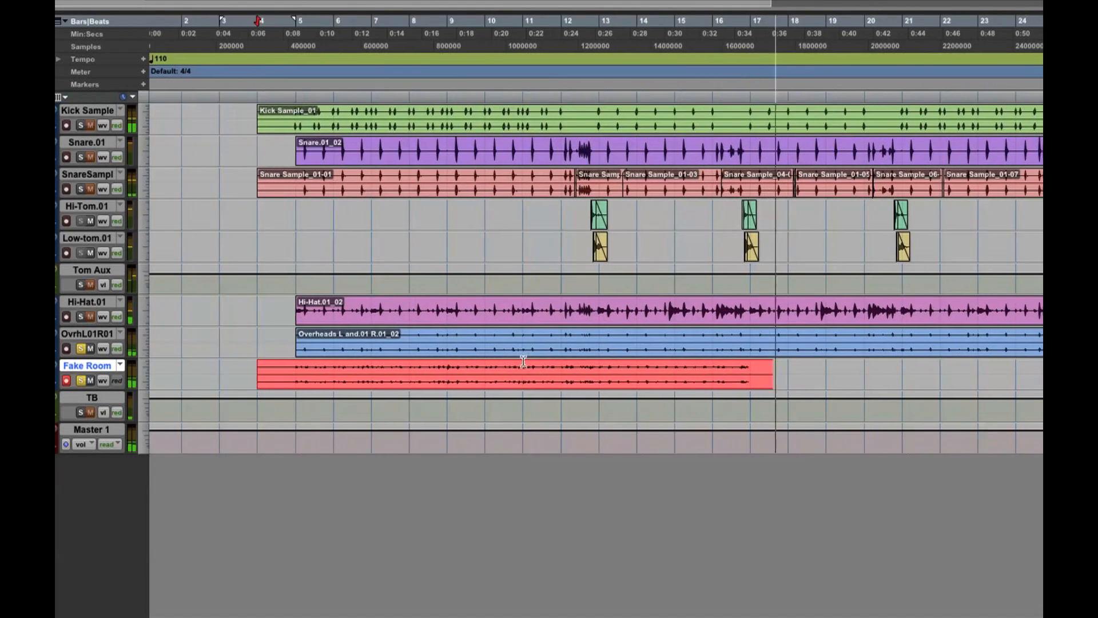
{"action": "scroll", "coordinate": [524, 361], "scroll_direction": "right", "scroll_amount": 10}
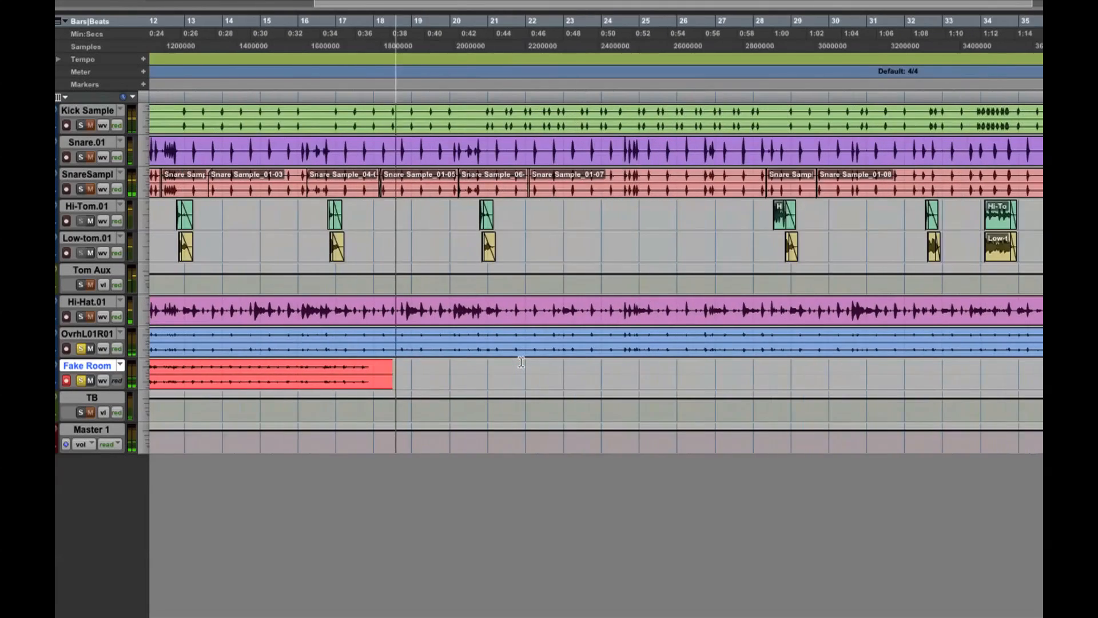
{"action": "scroll", "coordinate": [521, 362], "scroll_direction": "right", "scroll_amount": 2}
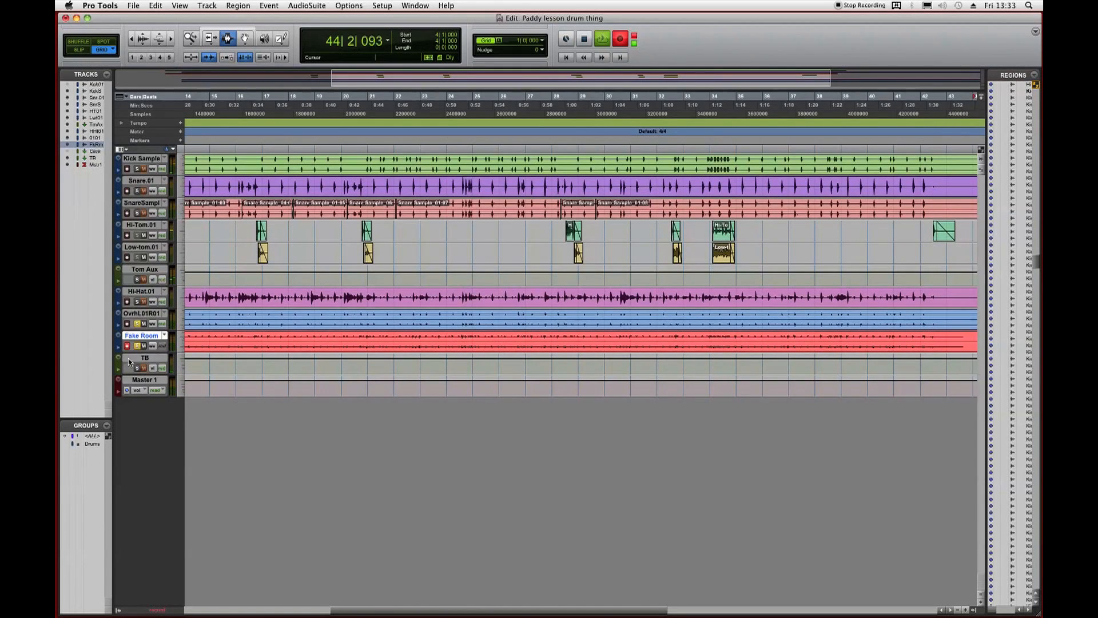
{"action": "key", "text": "space"}
Remove the IR-L full insert from OvrL01R01 and route the track's output back to stereo Analog 1-2.
{"action": "key", "text": "super+equal"}
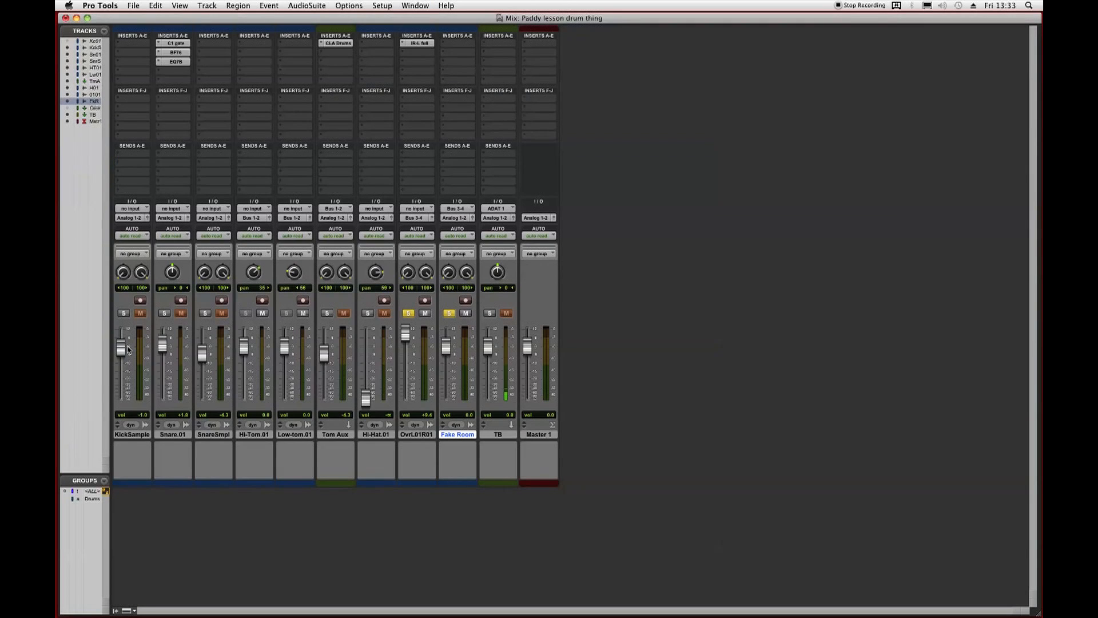
{"action": "left_click", "coordinate": [399, 45]}
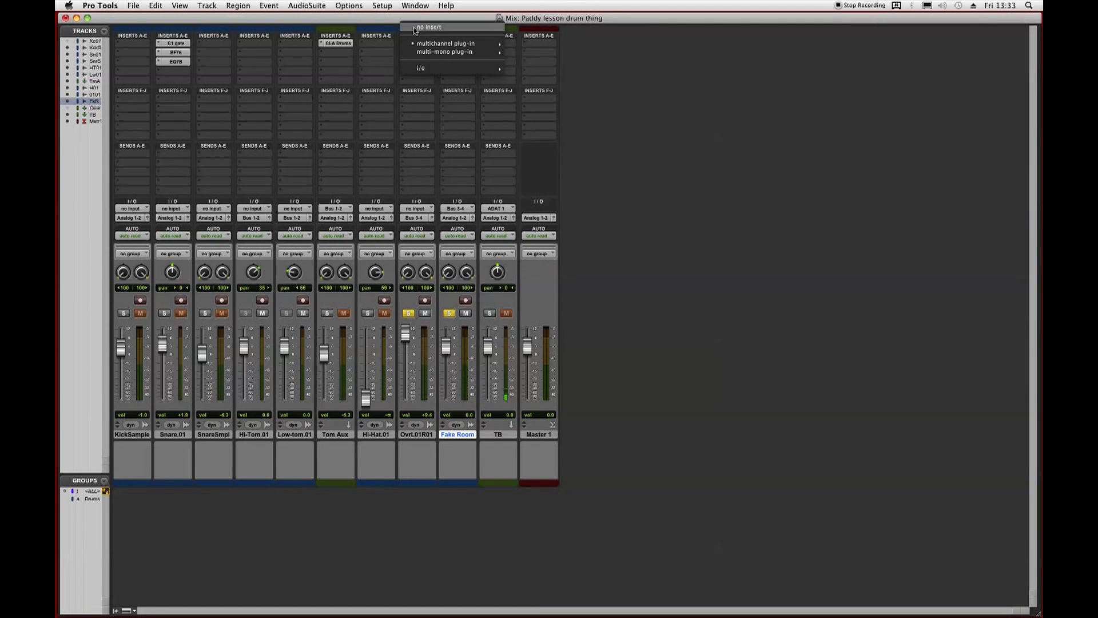
{"action": "left_click", "coordinate": [418, 24]}
{"action": "left_click", "coordinate": [415, 218]}
{"action": "mouse_move", "coordinate": [421, 219]}
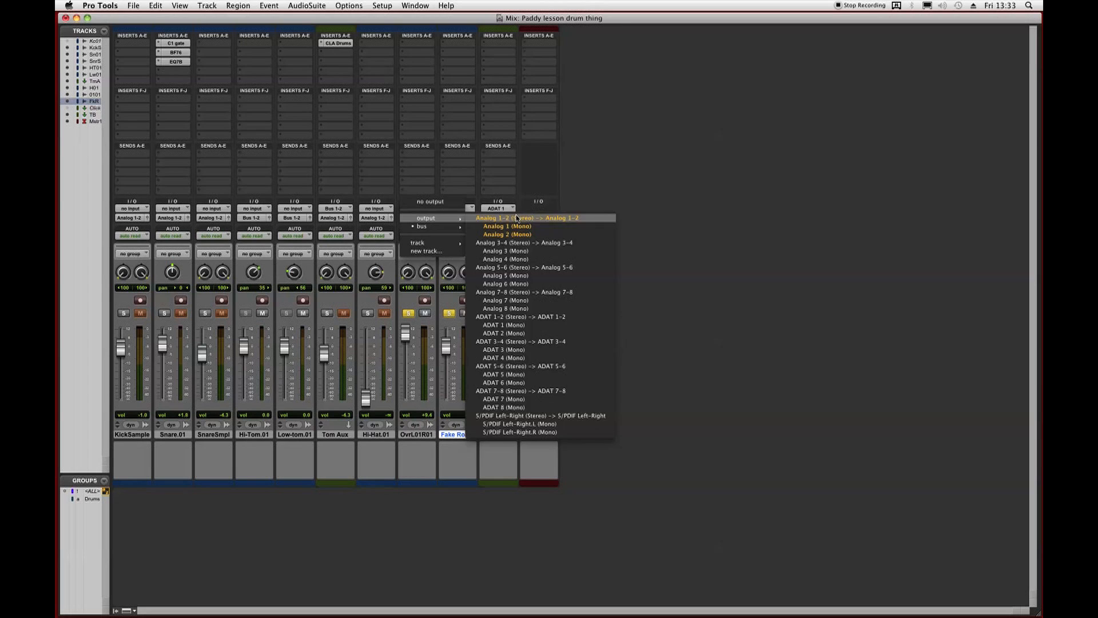
{"action": "left_click", "coordinate": [516, 218]}
Set Fake Room to no input and pull its fader all the way down.
{"action": "left_click", "coordinate": [457, 209]}
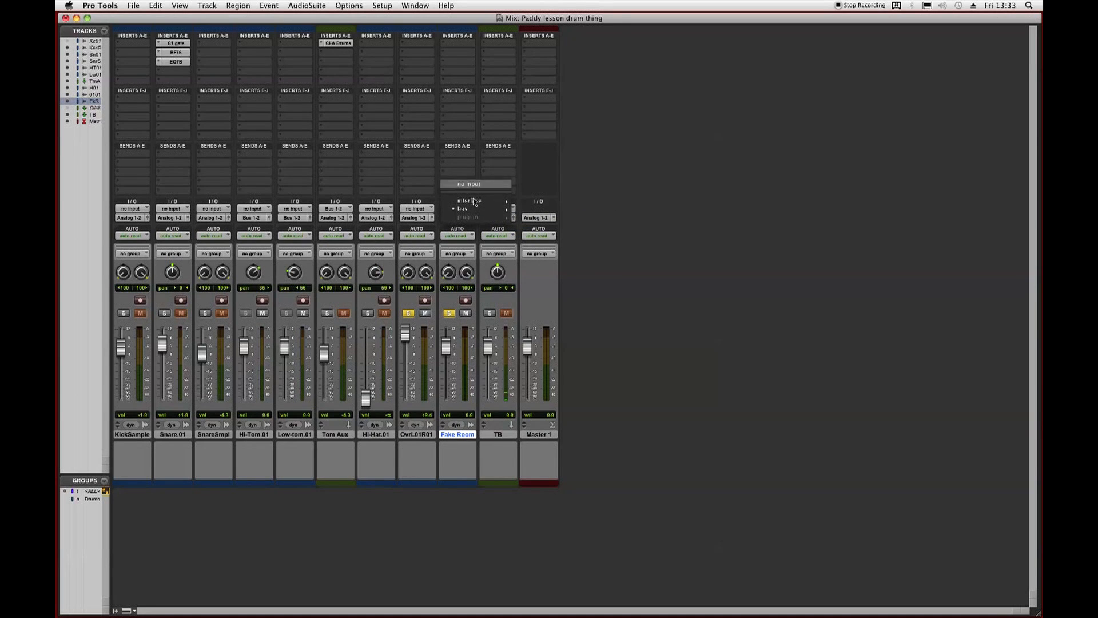
{"action": "left_click", "coordinate": [477, 184]}
{"action": "left_click_drag", "start_coordinate": [446, 346], "coordinate": [445, 423]}
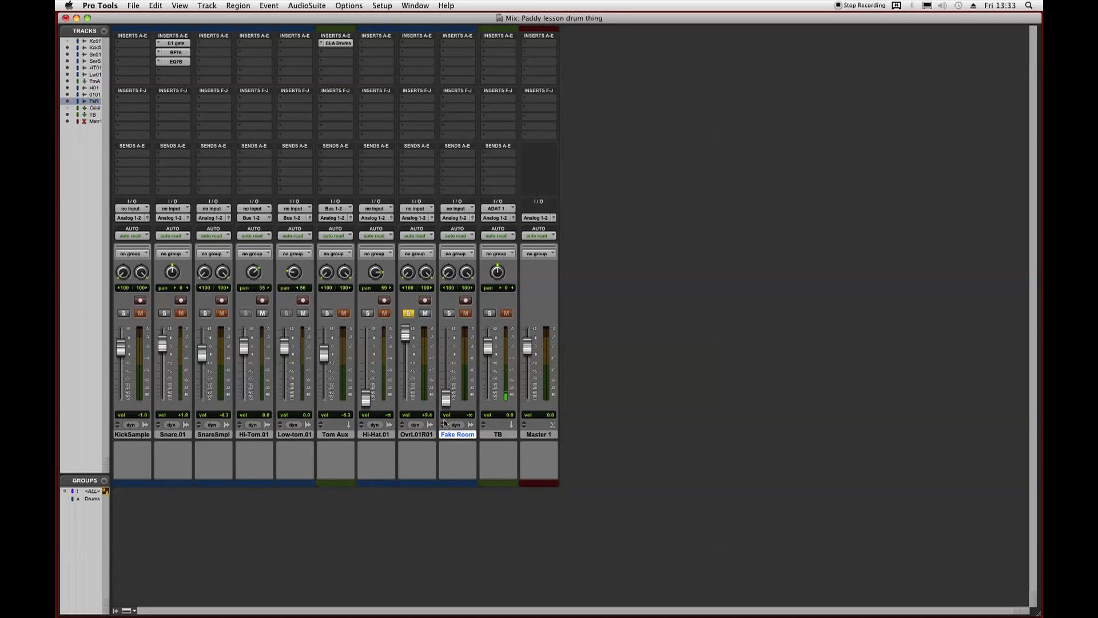
Insert the stereo CLA Drums plug-in on OvrL01R01 in its OH mode.
{"action": "left_click", "coordinate": [404, 42]}
{"action": "mouse_move", "coordinate": [452, 60]}
{"action": "mouse_move", "coordinate": [543, 149]}
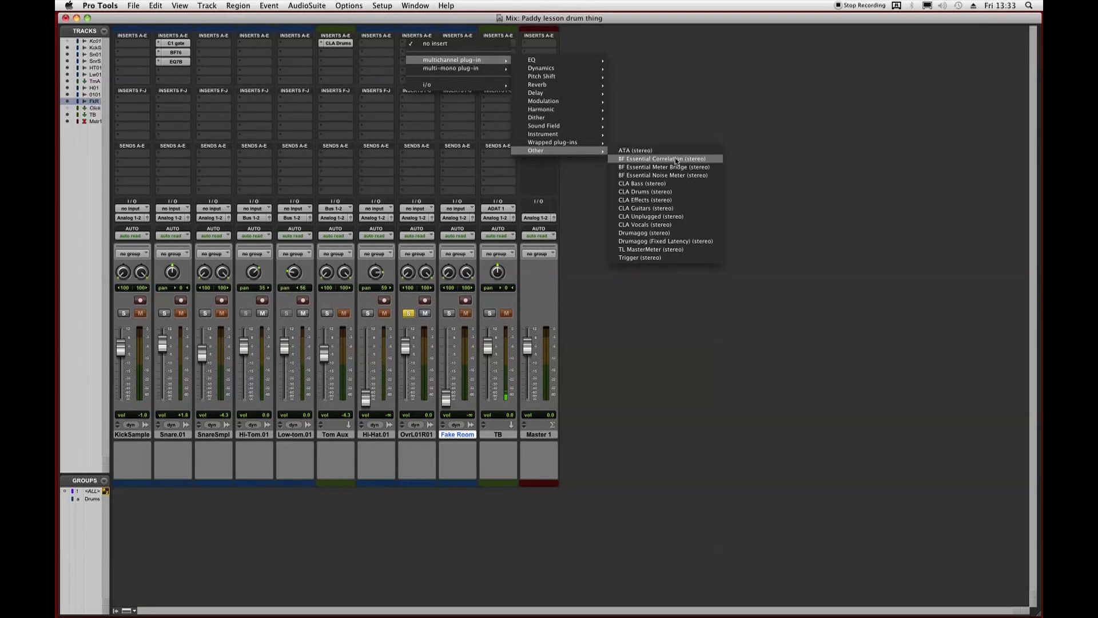
{"action": "left_click", "coordinate": [676, 191]}
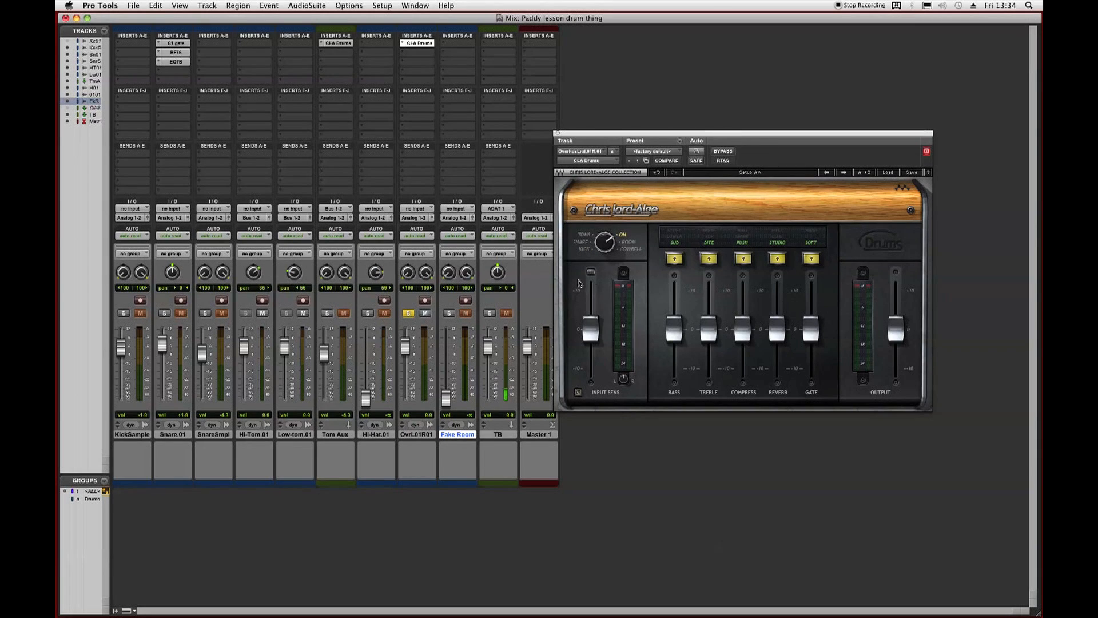
During playback, raise the input sensitivity of the overheads' CLA Drums and turn its gate off.
{"action": "key", "text": "space"}
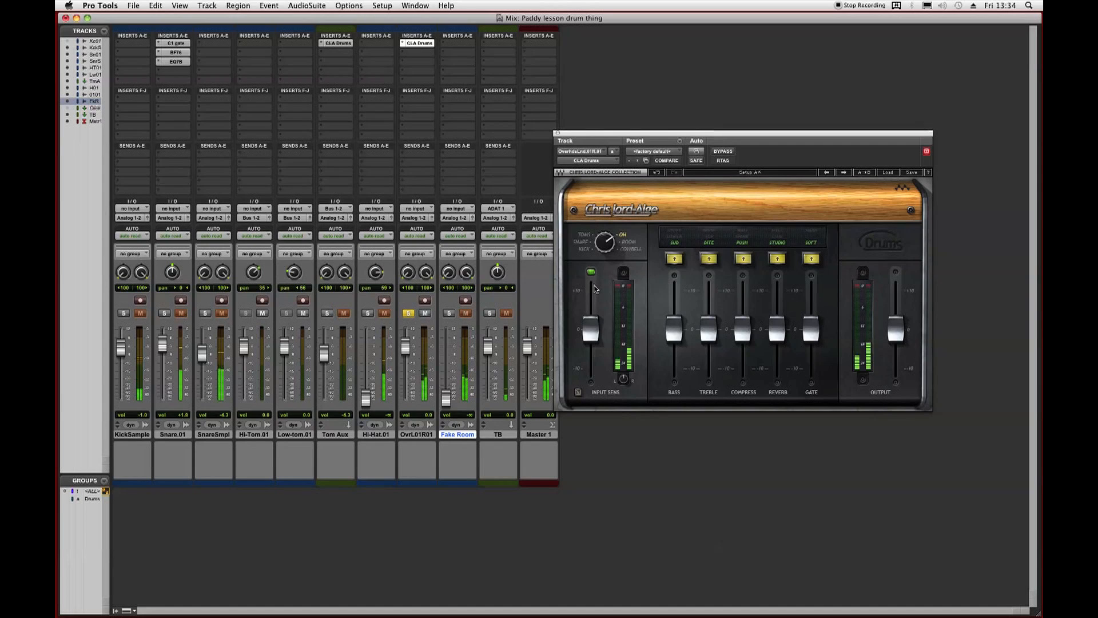
{"action": "left_click", "coordinate": [591, 333]}
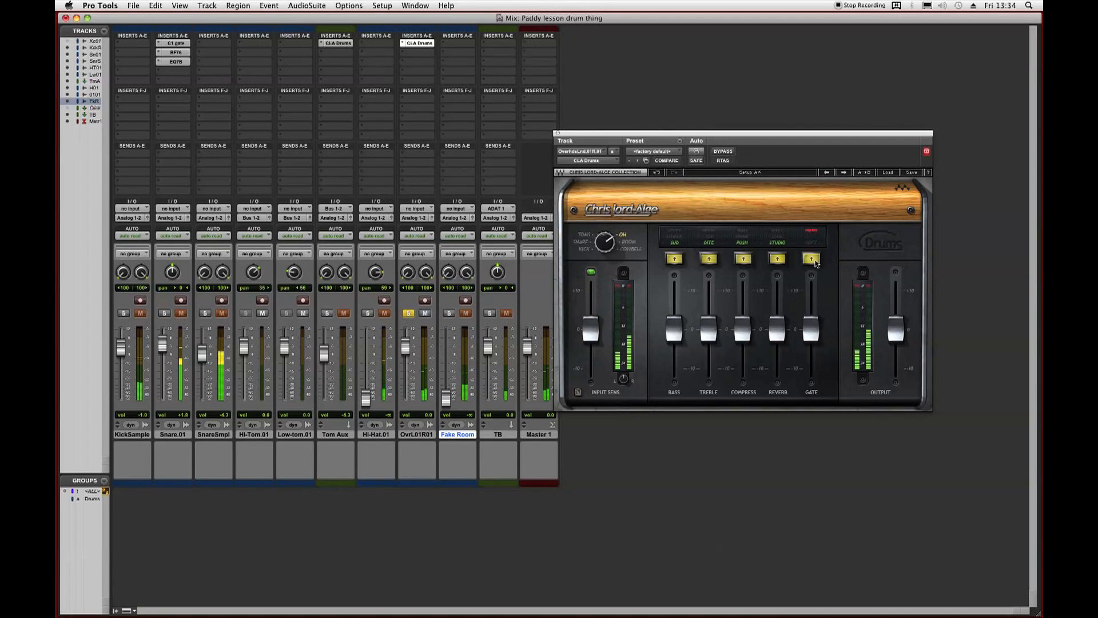
{"action": "left_click_drag", "start_coordinate": [592, 325], "coordinate": [609, 268]}
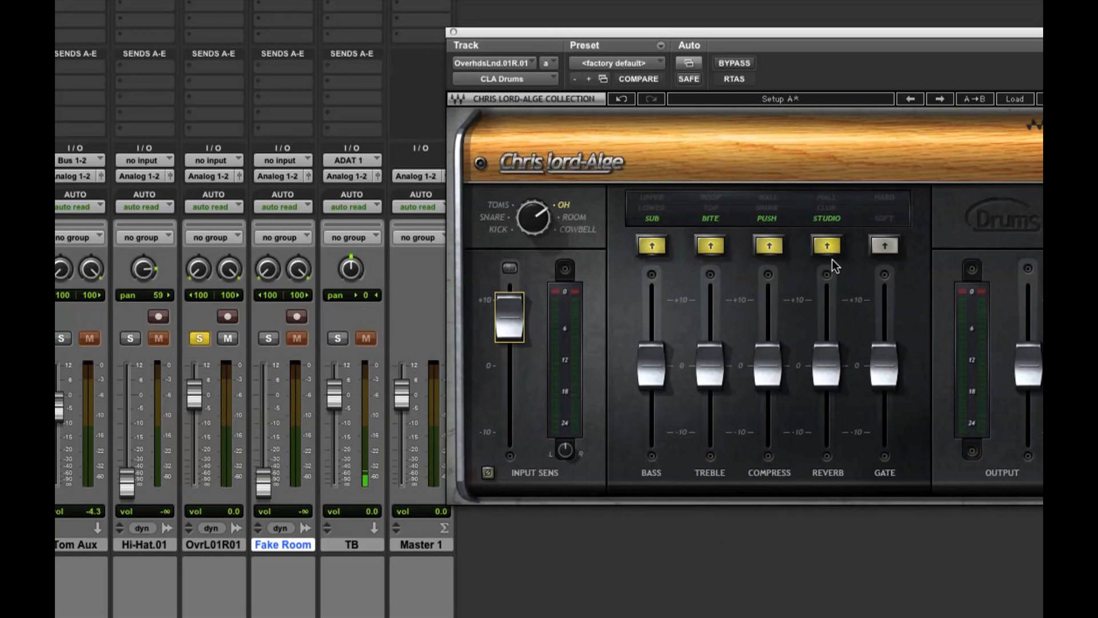
Set the CLA Drums treble mode to Roof and boost the treble level to 6.4.
{"action": "left_click", "coordinate": [707, 248]}
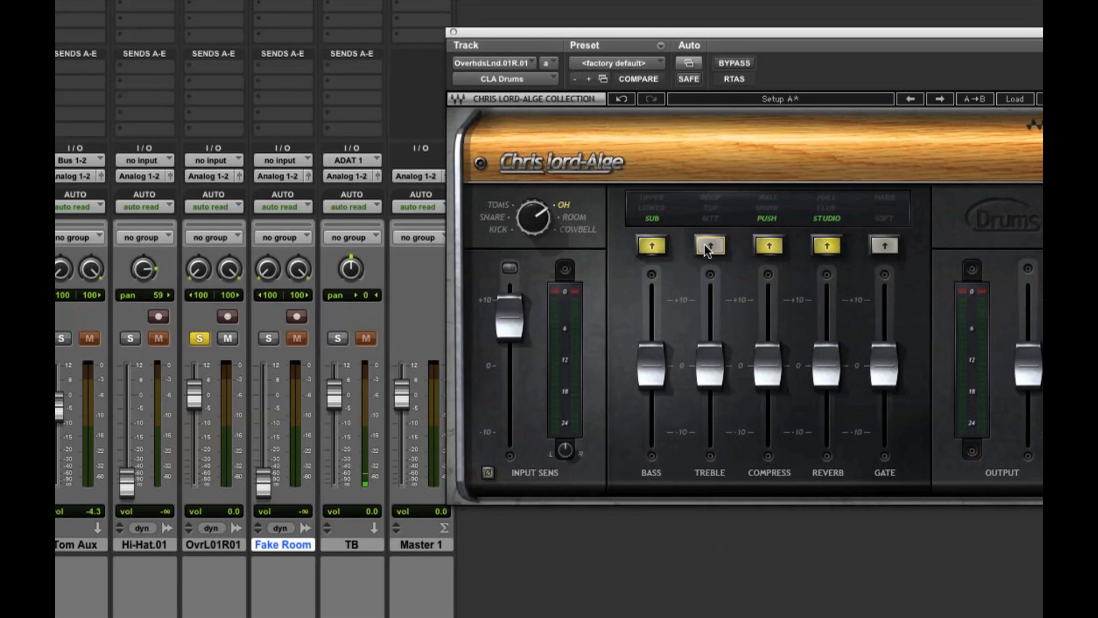
{"action": "left_click", "coordinate": [709, 248]}
{"action": "left_click", "coordinate": [709, 248]}
{"action": "left_click_drag", "start_coordinate": [723, 358], "coordinate": [719, 342]}
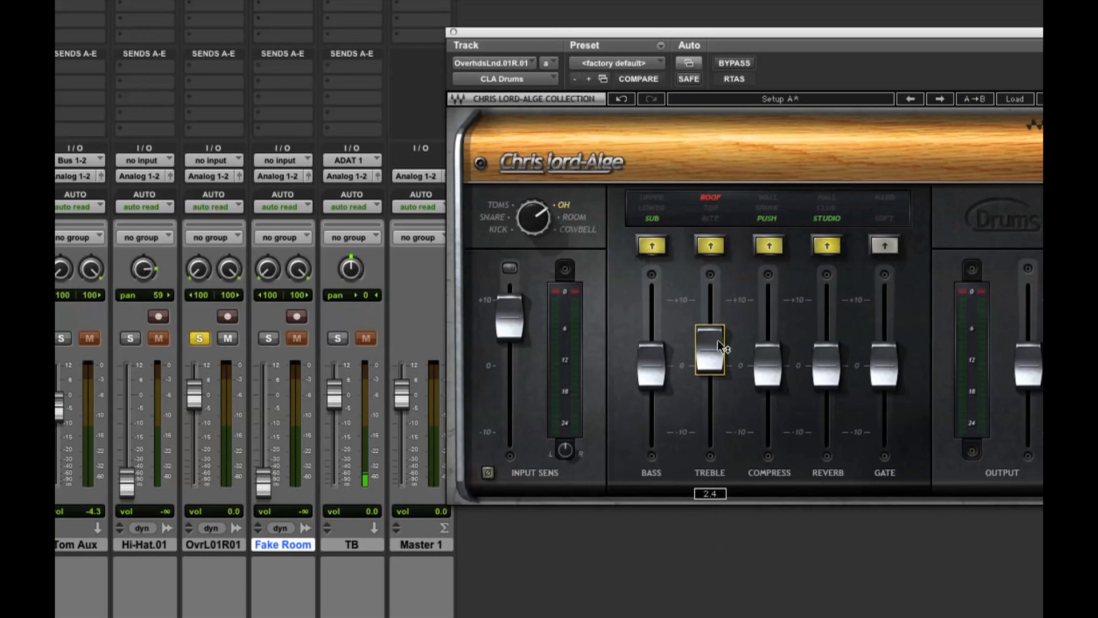
{"action": "left_click_drag", "start_coordinate": [719, 350], "coordinate": [719, 324]}
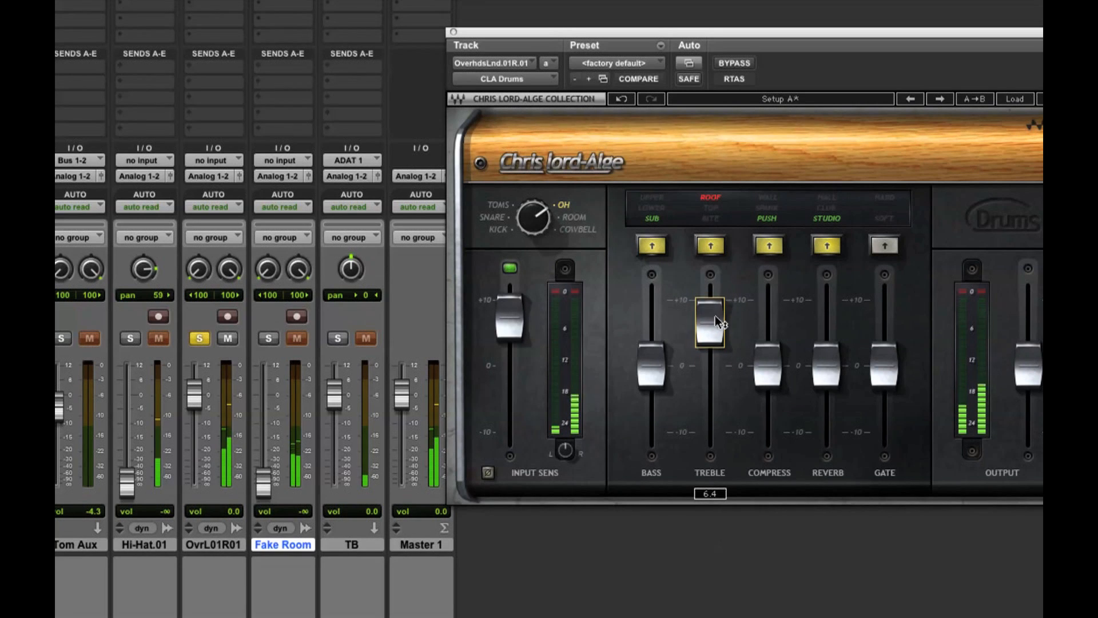
Switch the treble off for comparison, return it to Roof and lower its level slightly.
{"action": "left_click", "coordinate": [722, 247]}
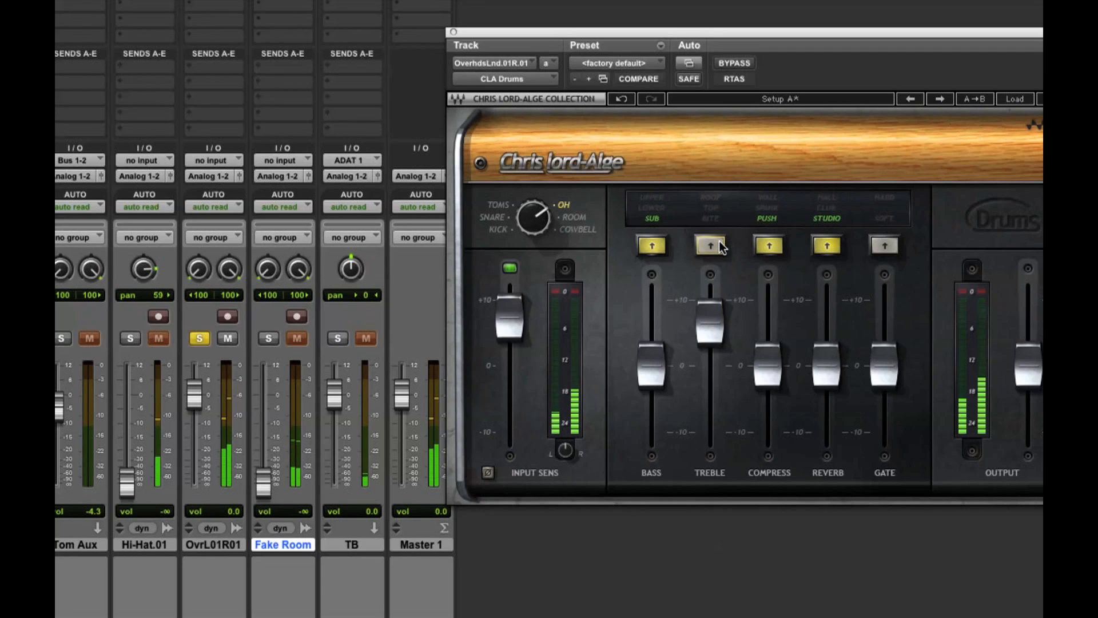
{"action": "left_click", "coordinate": [718, 246]}
{"action": "left_click", "coordinate": [709, 326]}
{"action": "left_click_drag", "start_coordinate": [709, 326], "coordinate": [707, 337]}
Raise the overheads' compression to 7.8 and reverb to about 6.6, and lower the bass level slightly.
{"action": "left_click_drag", "start_coordinate": [767, 365], "coordinate": [767, 313]}
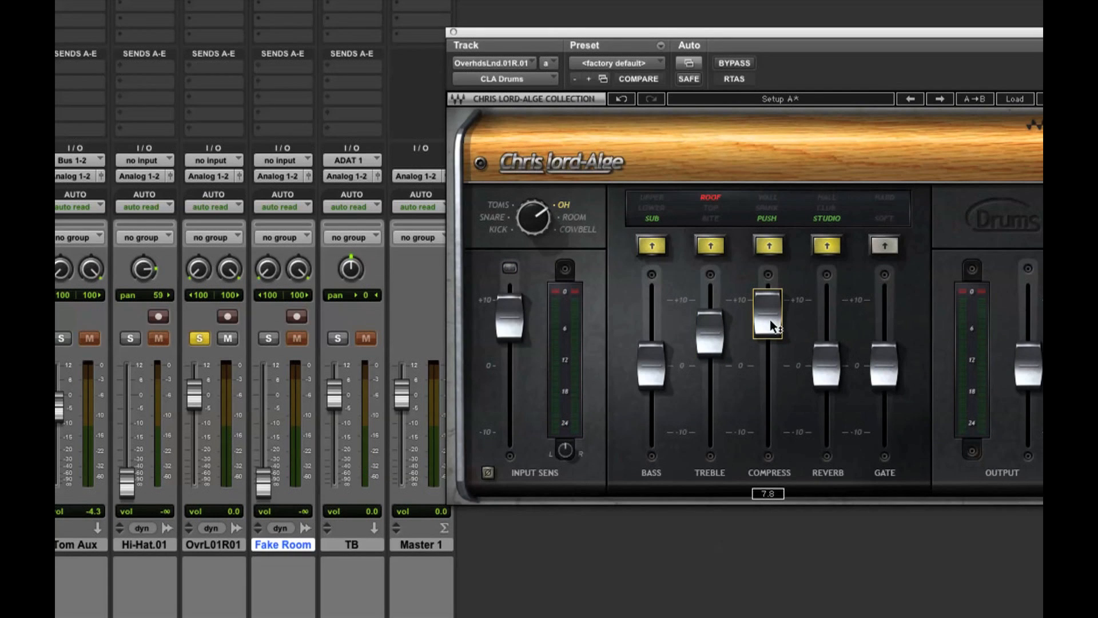
{"action": "left_click_drag", "start_coordinate": [826, 373], "coordinate": [825, 324]}
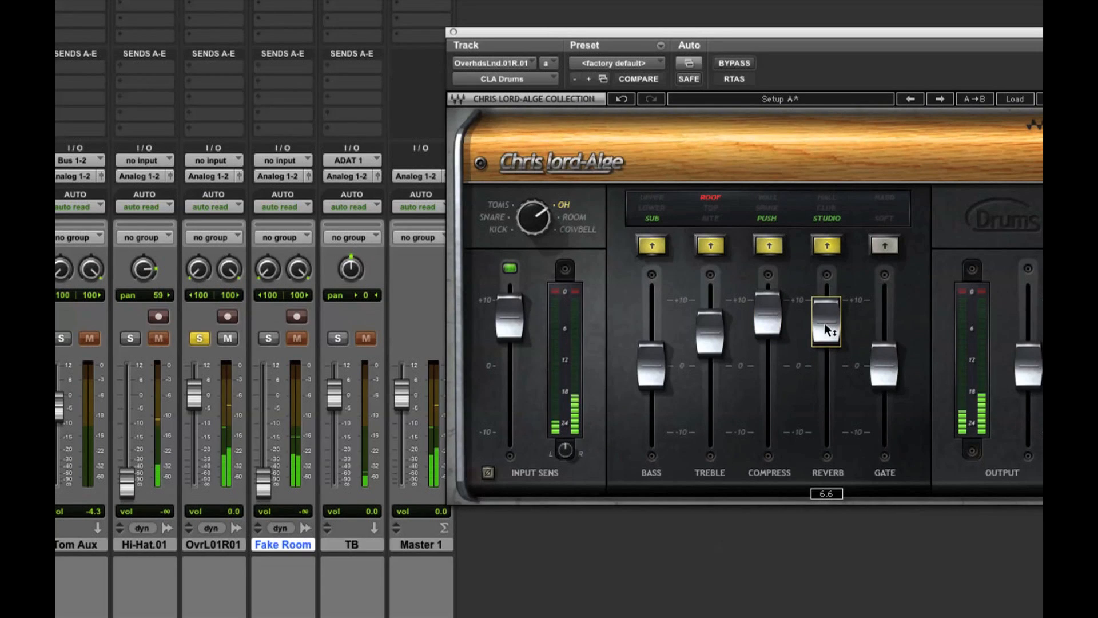
{"action": "left_click", "coordinate": [650, 366]}
{"action": "left_click_drag", "start_coordinate": [651, 366], "coordinate": [651, 385]}
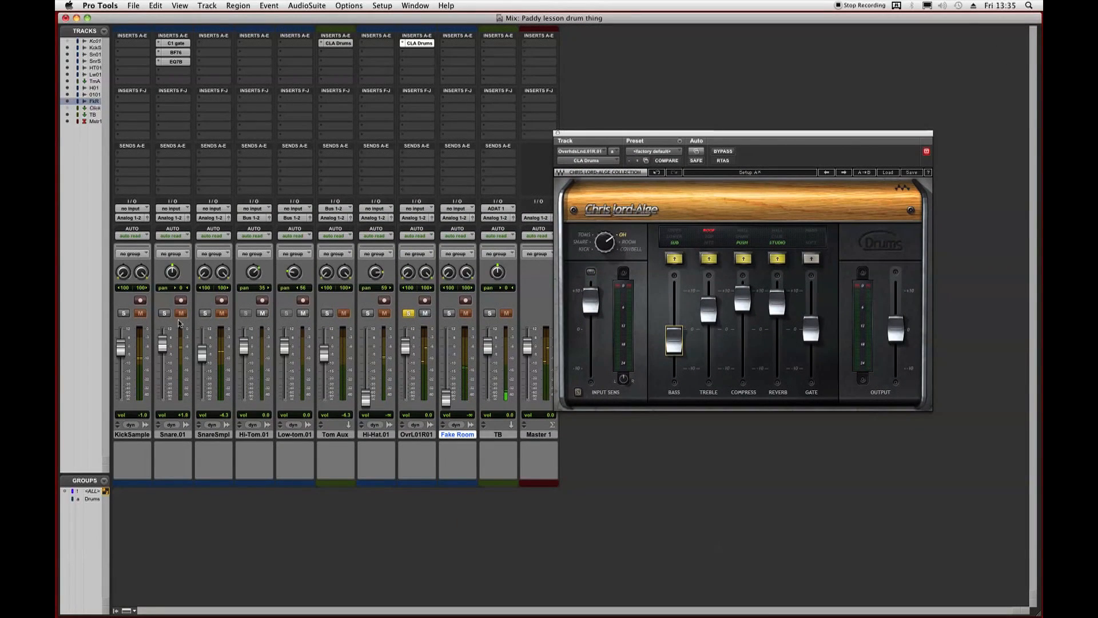
Solo Snare.01 and SnareSmpl alongside the overheads without KickSample, and enable phase inversion in CLA Drums.
{"action": "left_click", "coordinate": [164, 314]}
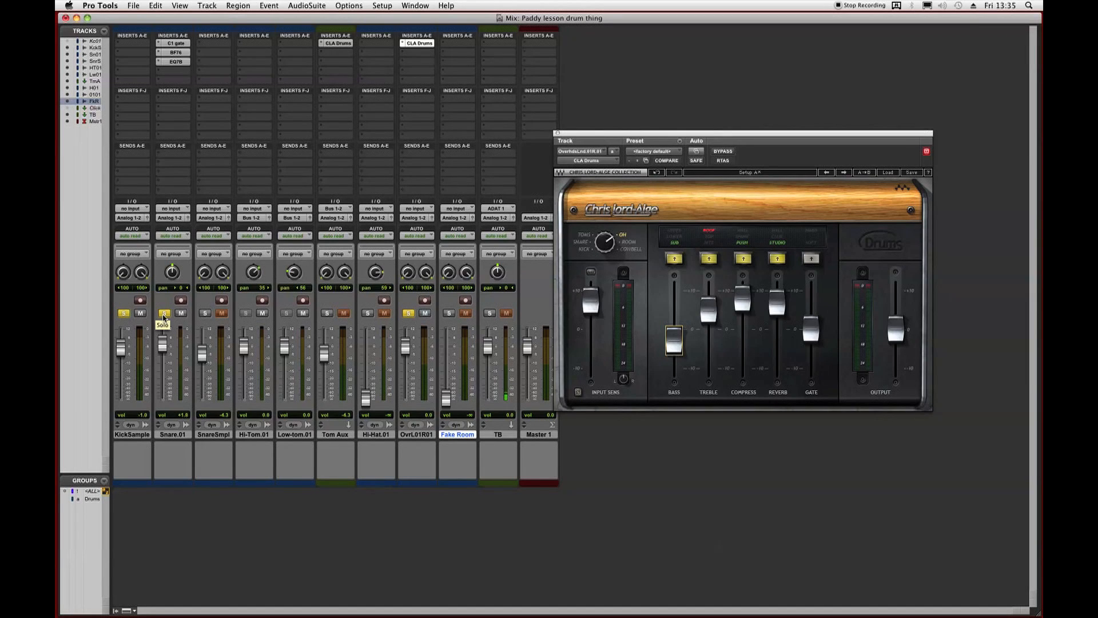
{"action": "left_click", "coordinate": [123, 313]}
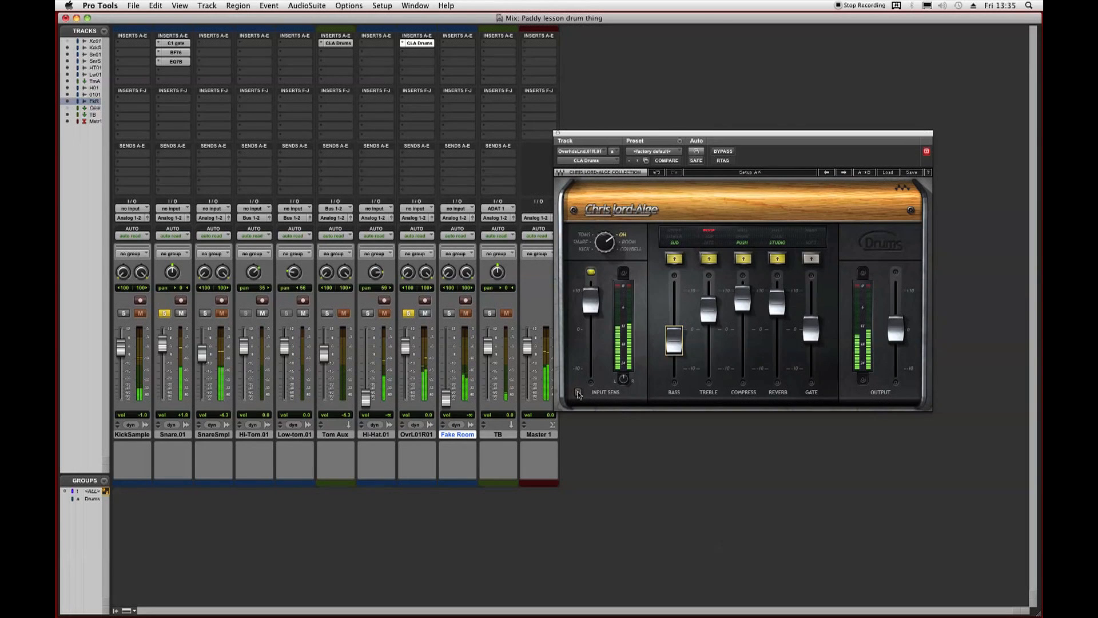
{"action": "left_click", "coordinate": [578, 392]}
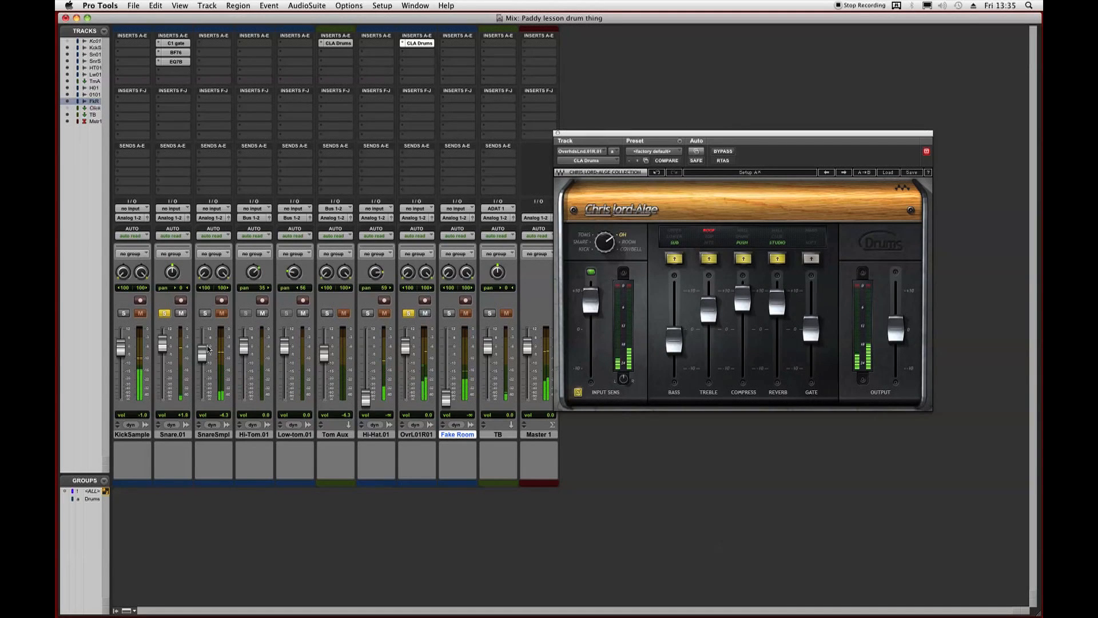
{"action": "left_click", "coordinate": [204, 313]}
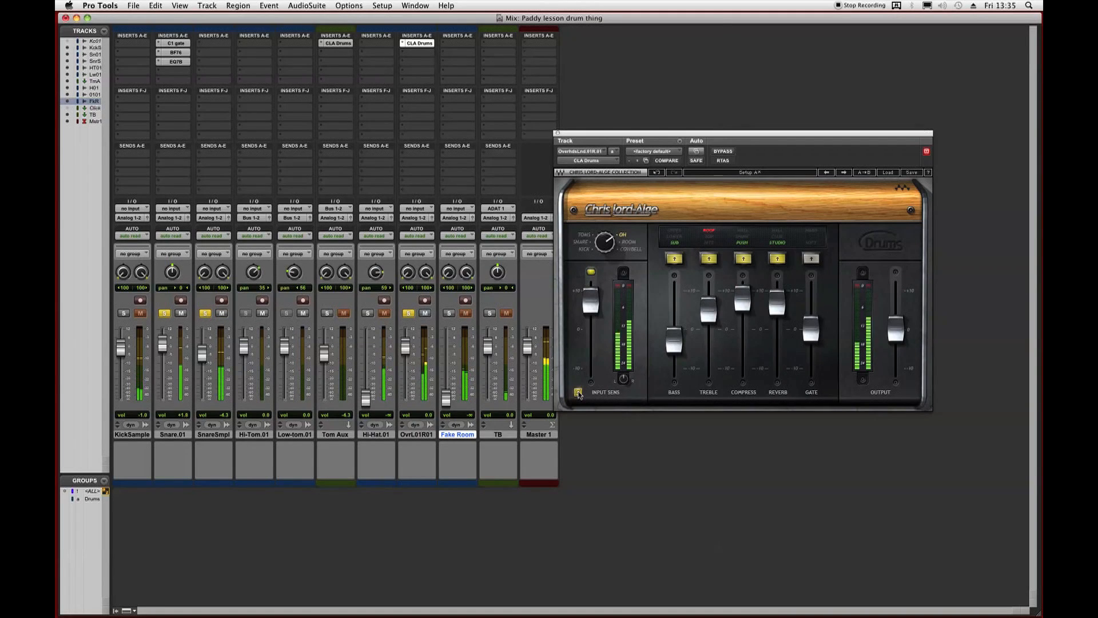
Clear the snare and overhead solos, close CLA Drums and lower the OvrL01R01 fader to about -9 dB.
{"action": "left_click", "coordinate": [206, 313]}
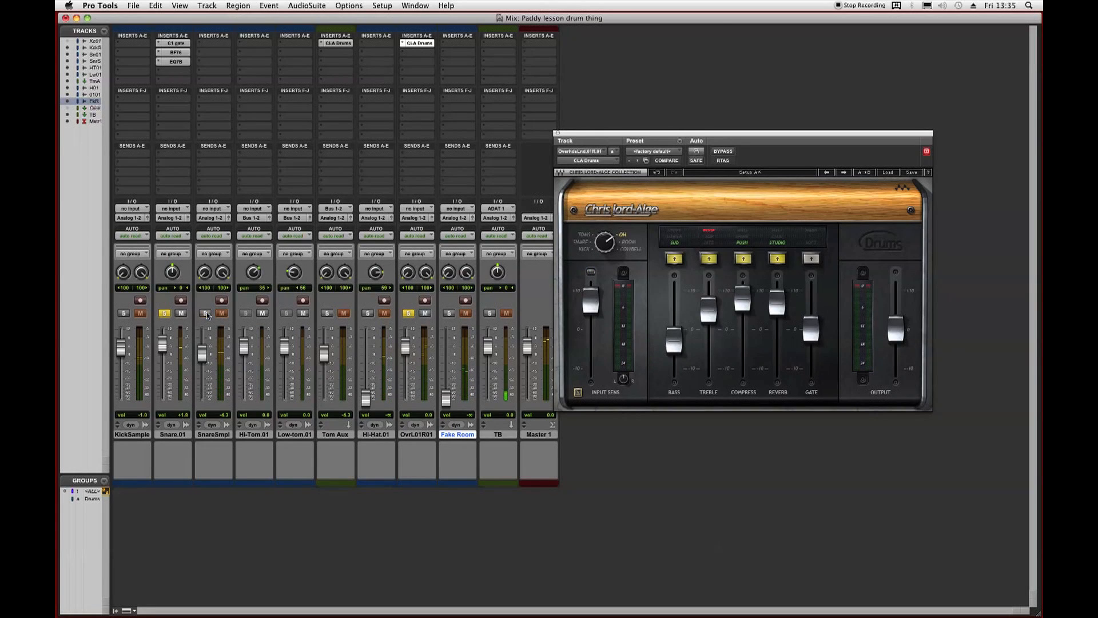
{"action": "left_click", "coordinate": [415, 314]}
{"action": "left_click", "coordinate": [558, 133]}
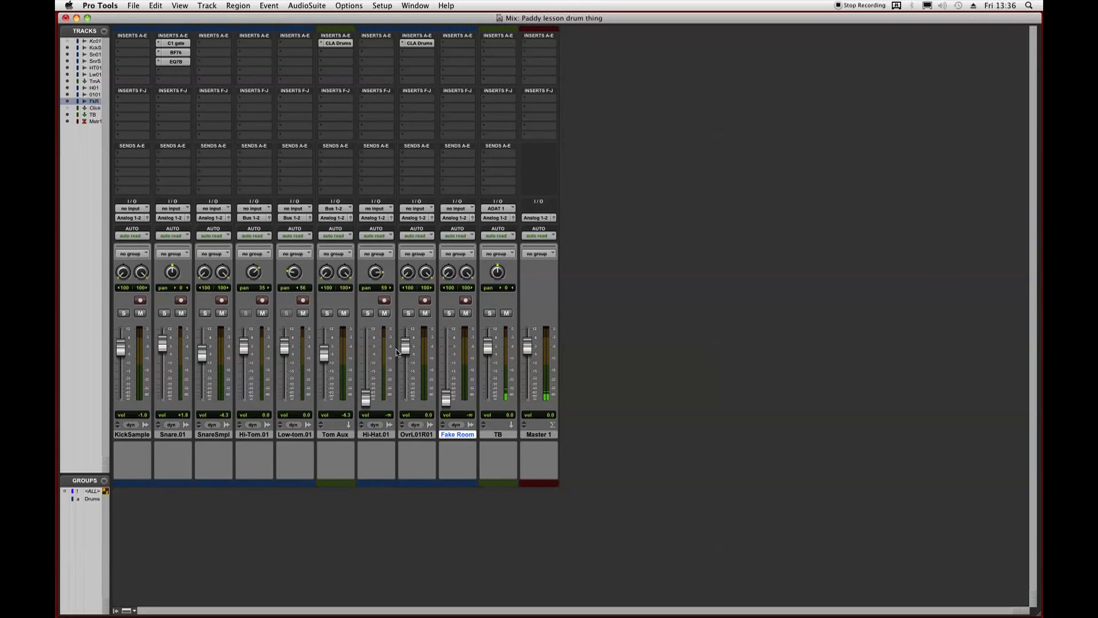
{"action": "left_click_drag", "start_coordinate": [407, 350], "coordinate": [407, 369]}
{"action": "left_click_drag", "start_coordinate": [408, 363], "coordinate": [407, 361]}
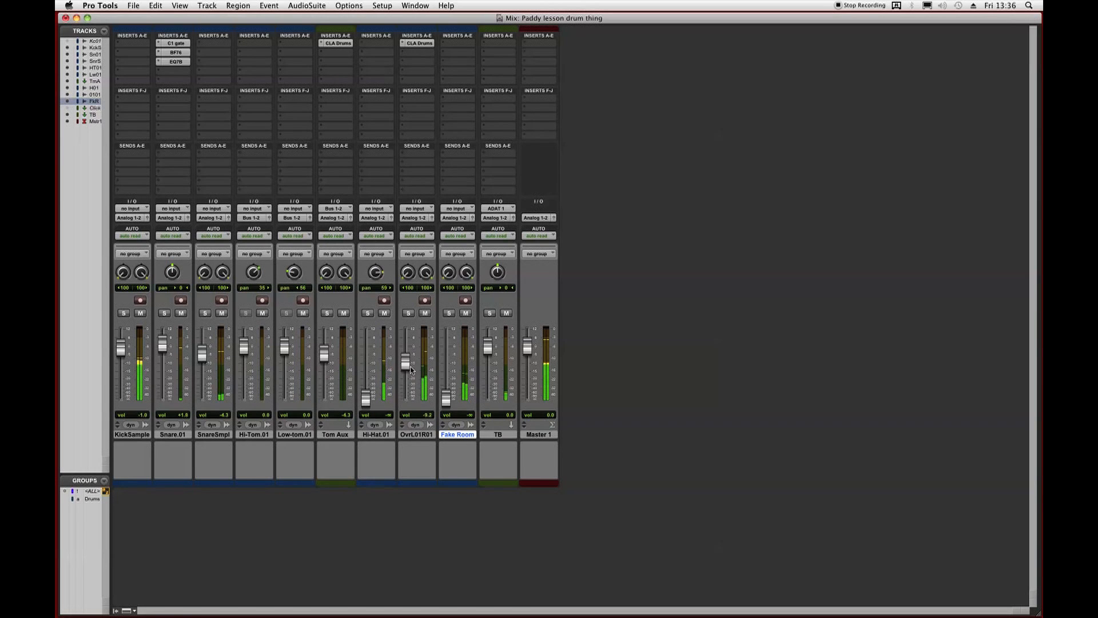
Lower the compression slightly in the overheads' CLA Drums and switch its treble mode to Bite.
{"action": "left_click", "coordinate": [425, 46]}
{"action": "left_click_drag", "start_coordinate": [742, 302], "coordinate": [742, 308]}
{"action": "left_click", "coordinate": [709, 258]}
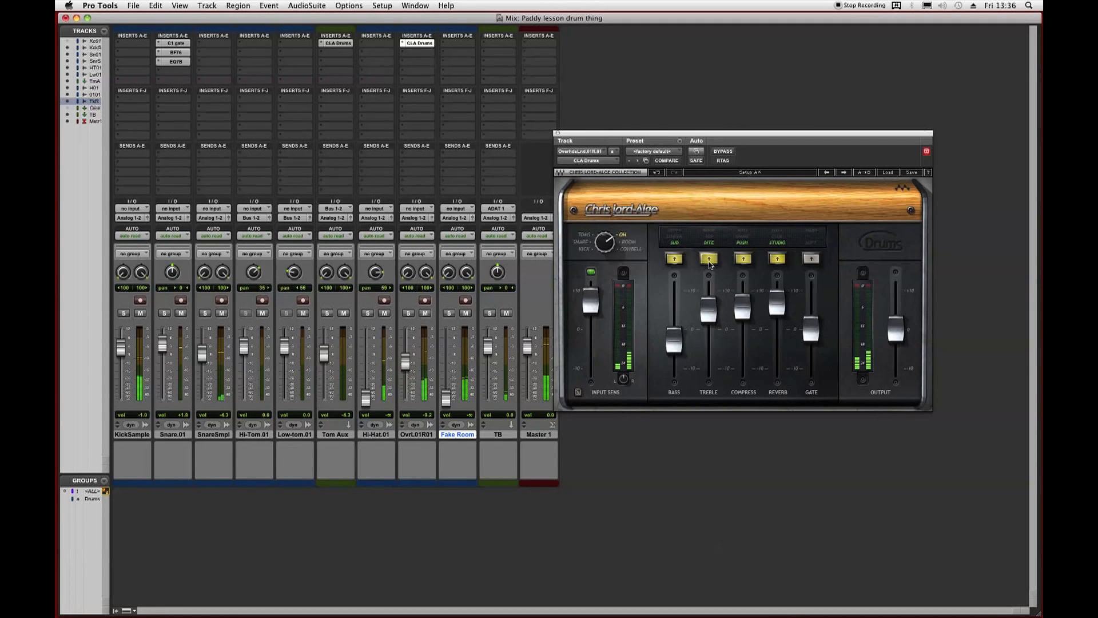
{"action": "left_click", "coordinate": [557, 134]}
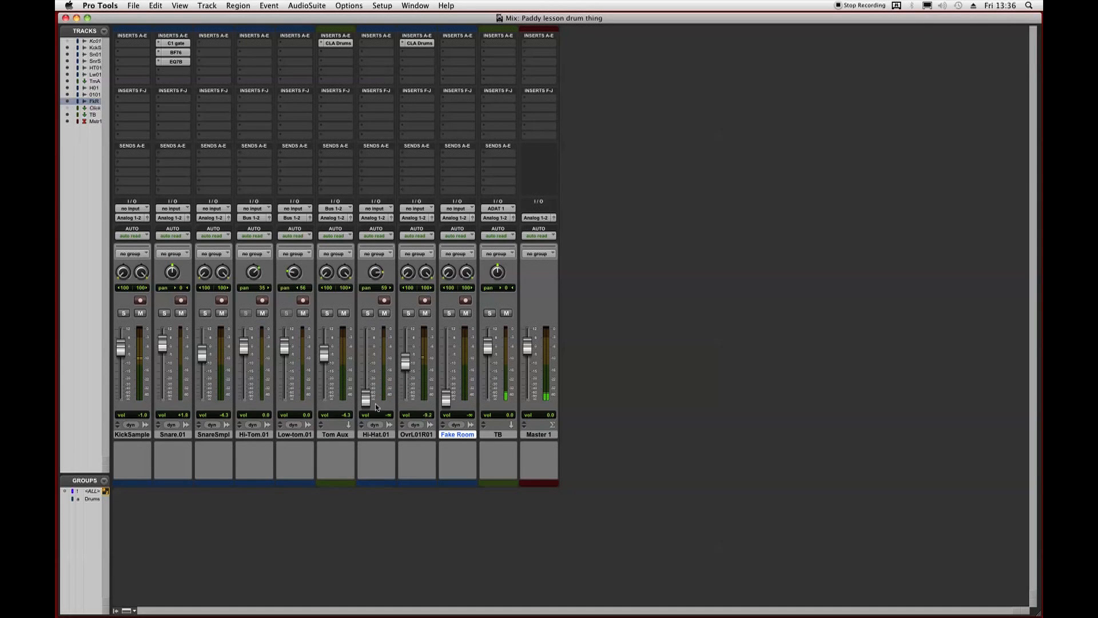
Bring up the Hi-Hat.01 fader, solo the track and select its audio from bar 13 to bar 17.
{"action": "left_click_drag", "start_coordinate": [369, 403], "coordinate": [369, 374]}
{"action": "key", "text": "super+equal"}
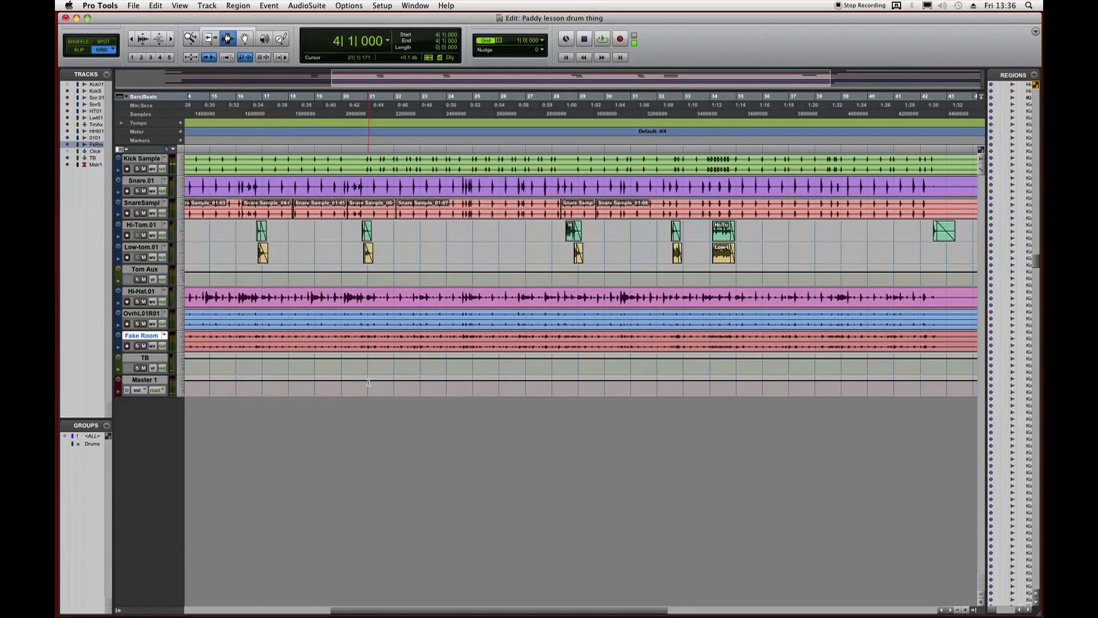
{"action": "left_click", "coordinate": [137, 302]}
{"action": "key", "text": "Return"}
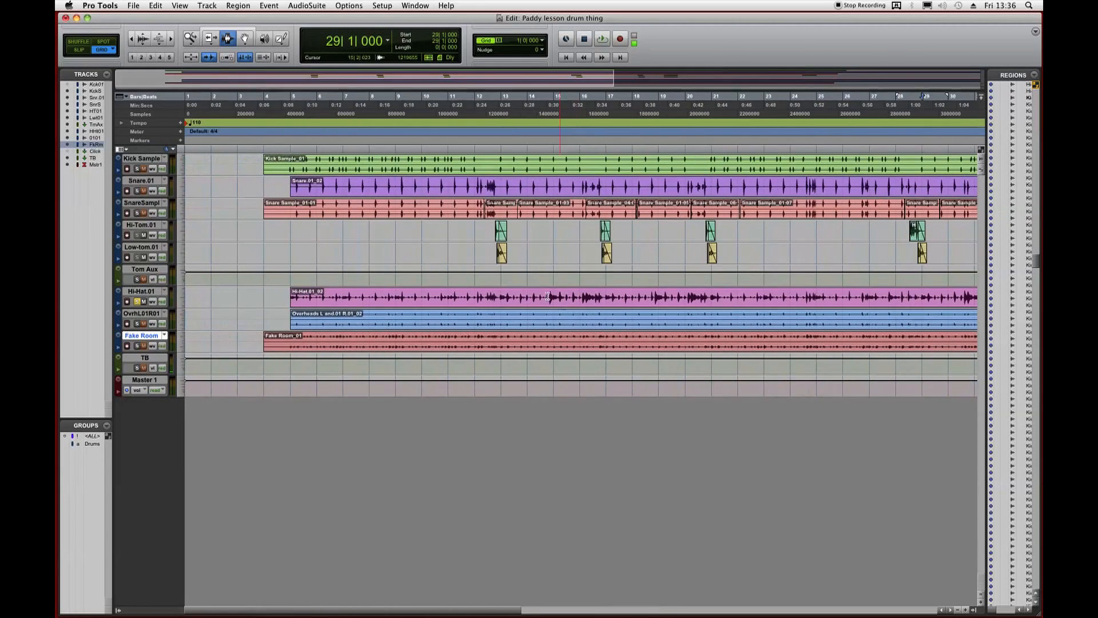
{"action": "left_click", "coordinate": [498, 296]}
{"action": "left_click_drag", "start_coordinate": [499, 295], "coordinate": [606, 296]}
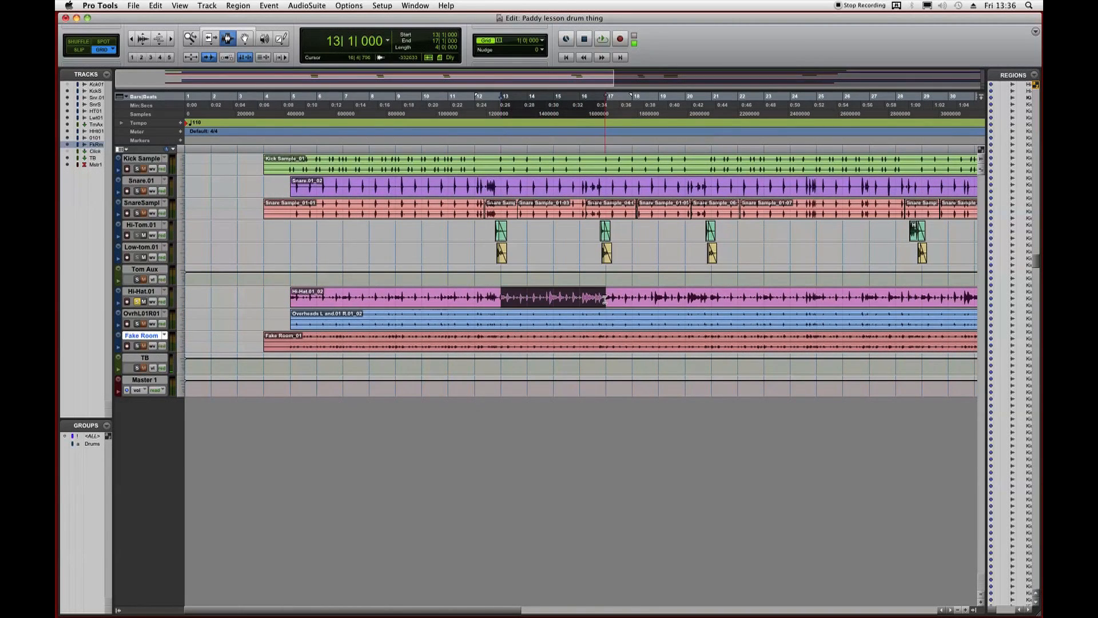
Set the Hi-Hat.01 fader to 0.0 dB in the mixer and insert an EQ 3 7-Band on the track.
{"action": "key", "text": "super+equal"}
{"action": "left_click", "coordinate": [366, 369], "text": "alt"}
{"action": "left_click", "coordinate": [366, 39]}
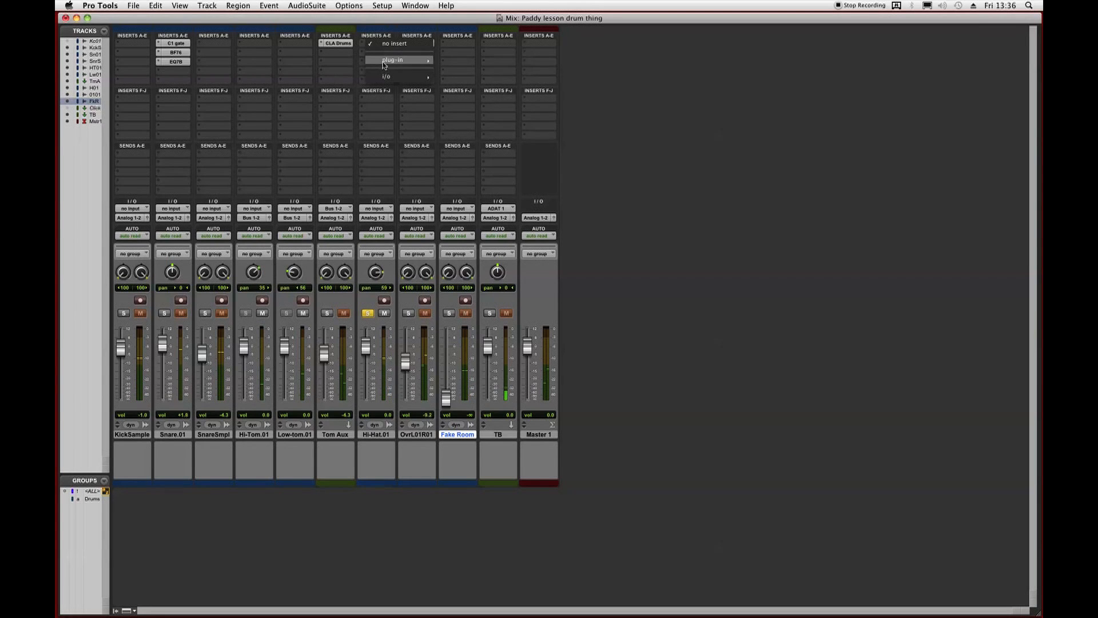
{"action": "mouse_move", "coordinate": [400, 59]}
{"action": "mouse_move", "coordinate": [461, 60]}
{"action": "left_click", "coordinate": [583, 86]}
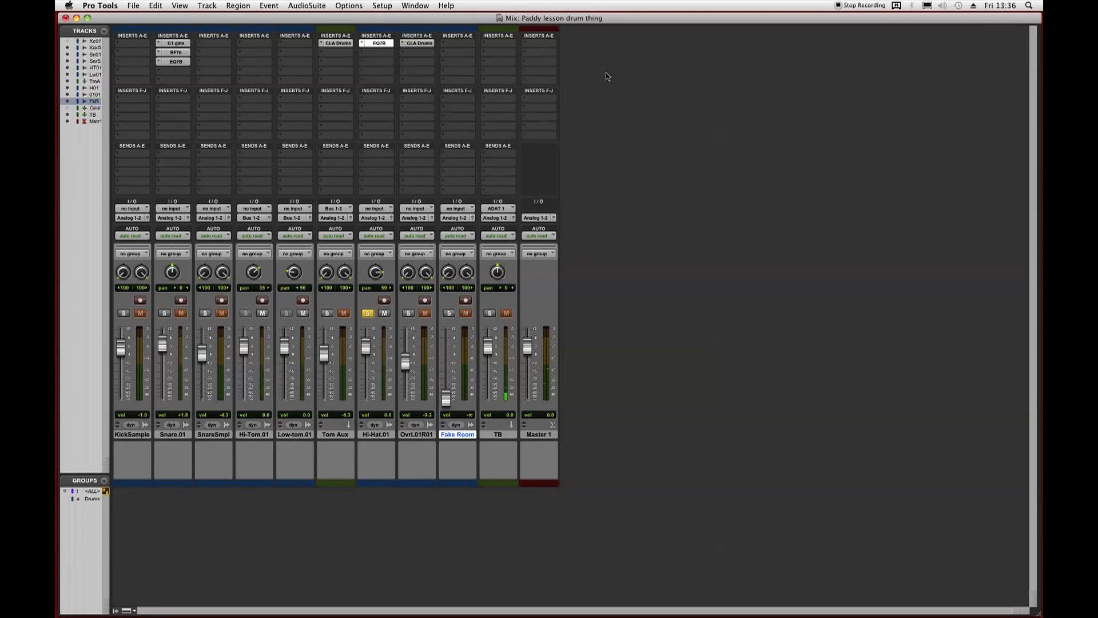
High-pass the hi-hat at 24 dB/oct and 1.32 kHz, boosting HMF 2.5 dB at 3.24 kHz and HF 3.5 dB at 4.62 kHz.
{"action": "left_click_drag", "start_coordinate": [615, 240], "coordinate": [570, 216]}
{"action": "left_click_drag", "start_coordinate": [572, 259], "coordinate": [572, 254]}
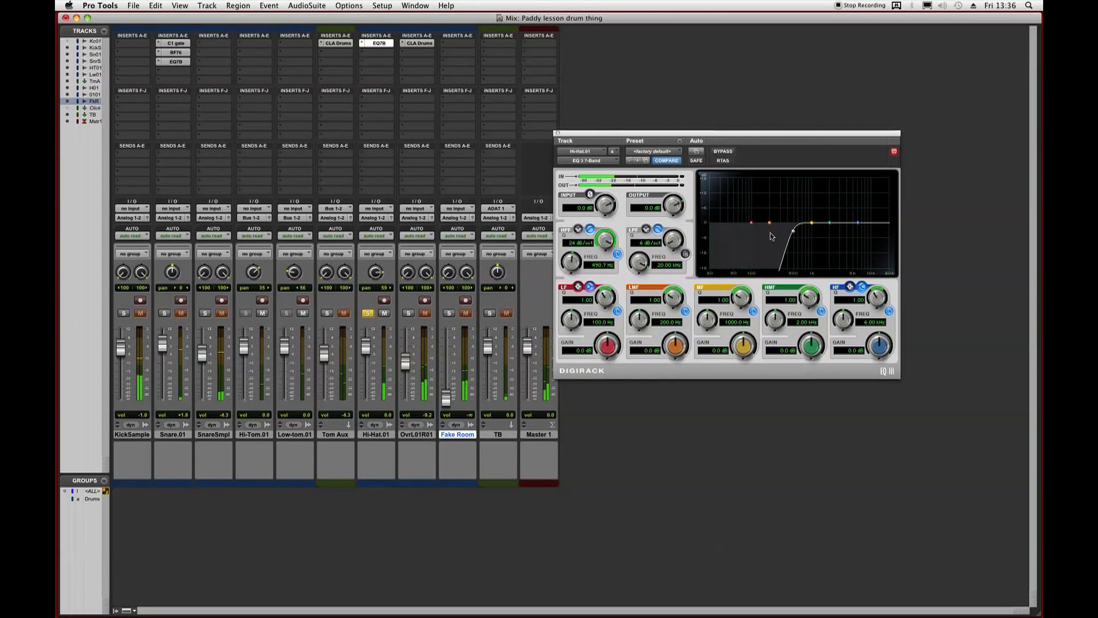
{"action": "left_click_drag", "start_coordinate": [831, 222], "coordinate": [851, 214]}
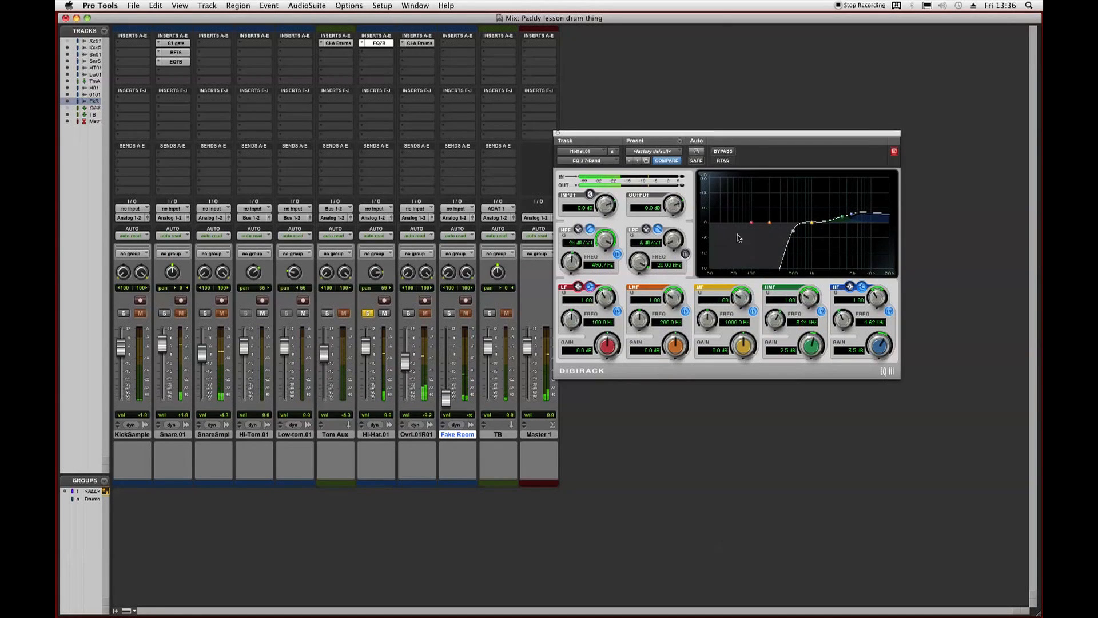
{"action": "left_click_drag", "start_coordinate": [578, 268], "coordinate": [568, 254]}
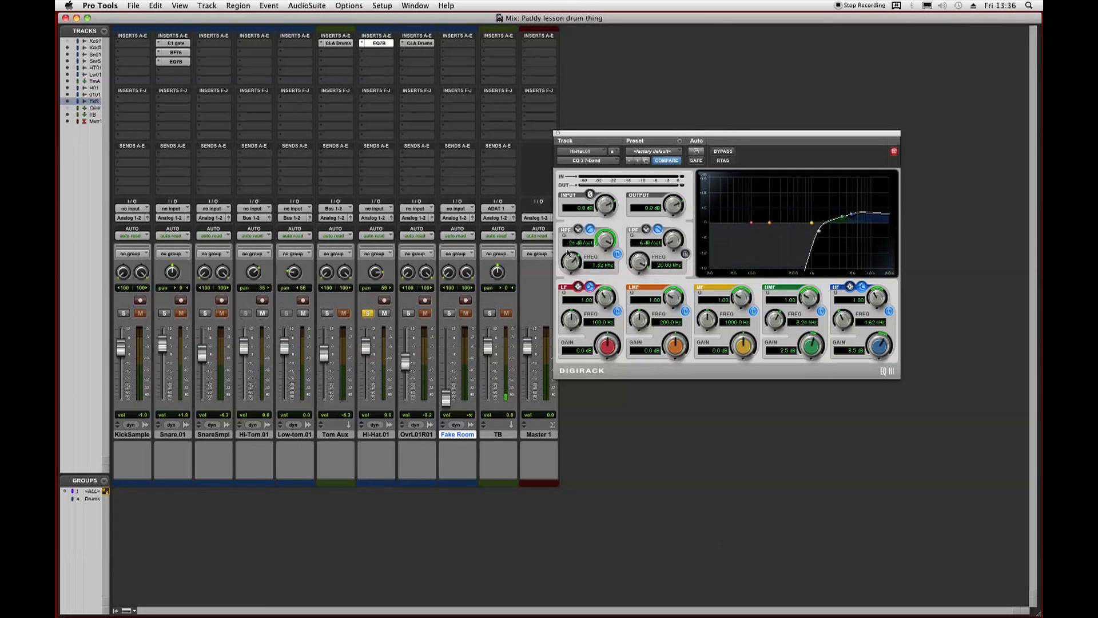
{"action": "left_click", "coordinate": [558, 133]}
Unsolo Hi-Hat.01, lower its fader to -15.4 dB in the mix and save the session.
{"action": "left_click", "coordinate": [367, 313]}
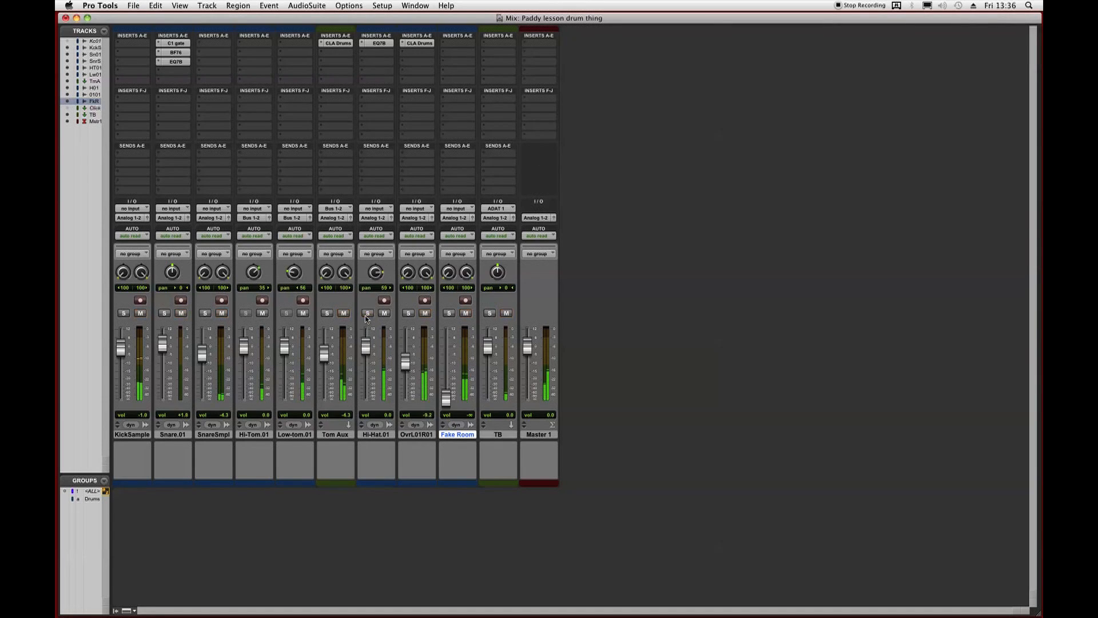
{"action": "left_click_drag", "start_coordinate": [366, 346], "coordinate": [368, 366]}
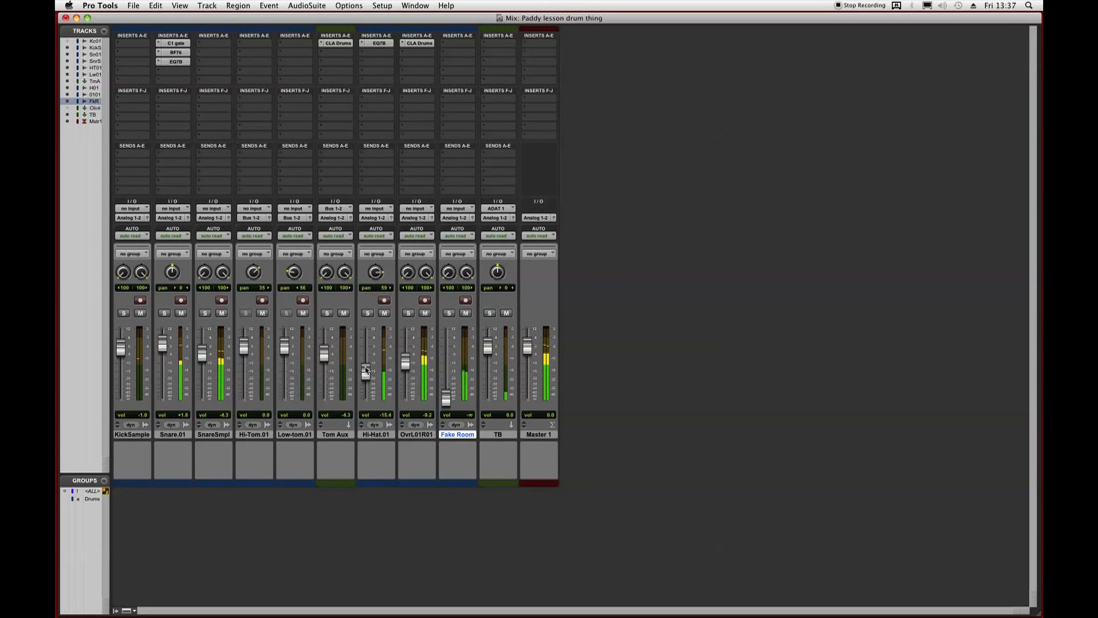
{"action": "key", "text": "space"}
{"action": "key", "text": "super+s"}
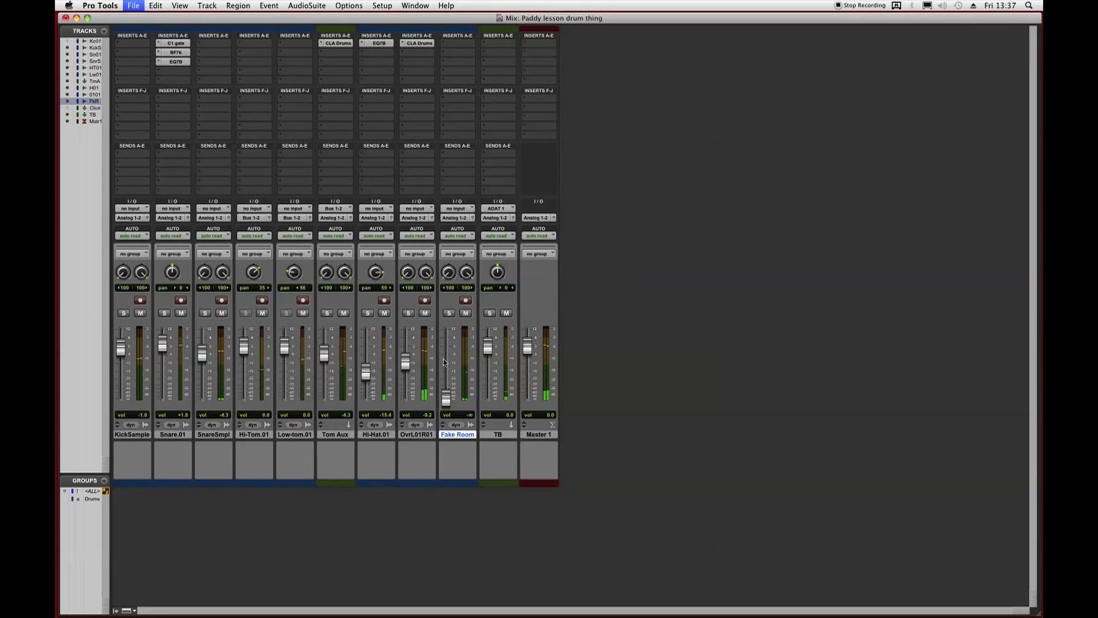
Raise the Fake Room fader to 0.0 dB, solo the track and save the session.
{"action": "left_click_drag", "start_coordinate": [445, 401], "coordinate": [439, 351]}
{"action": "left_click", "coordinate": [449, 313]}
{"action": "key", "text": "super+s"}
Insert a stereo bombfactory BF76 on Fake Room, adjust its input, attack and release, and compare against bypass.
{"action": "left_click", "coordinate": [450, 55]}
{"action": "mouse_move", "coordinate": [455, 60]}
{"action": "mouse_move", "coordinate": [609, 68]}
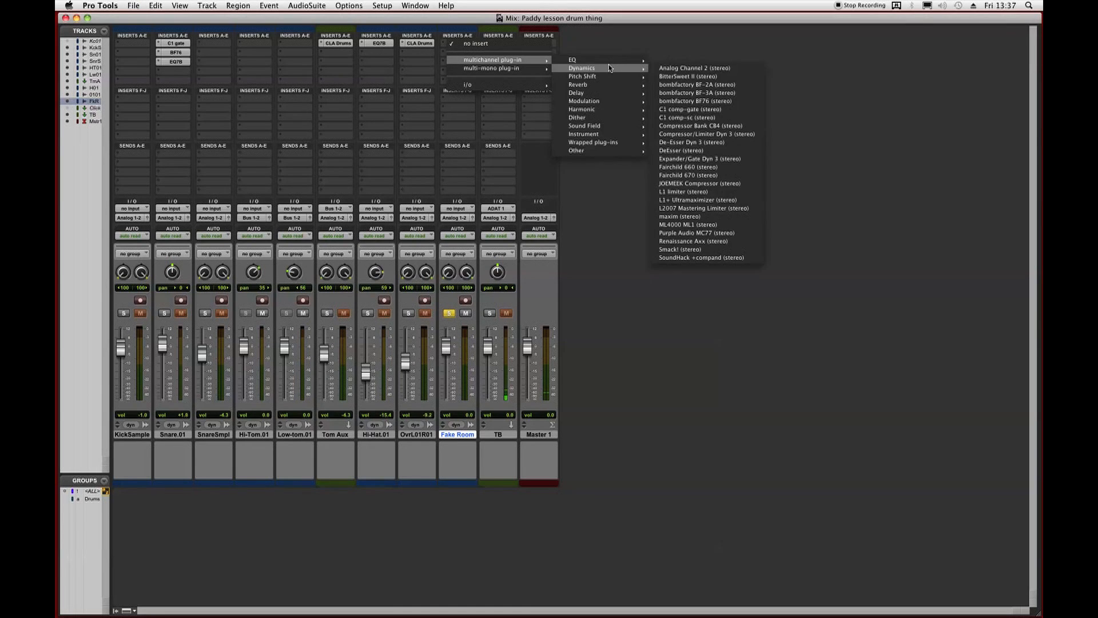
{"action": "left_click", "coordinate": [705, 101]}
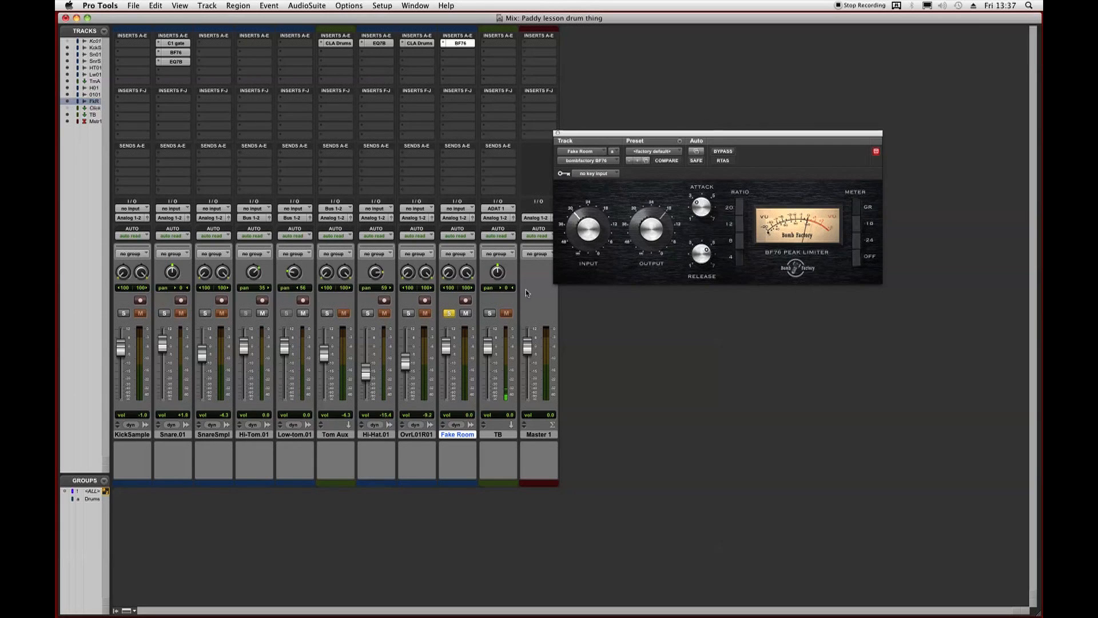
{"action": "left_click_drag", "start_coordinate": [711, 218], "coordinate": [744, 58]}
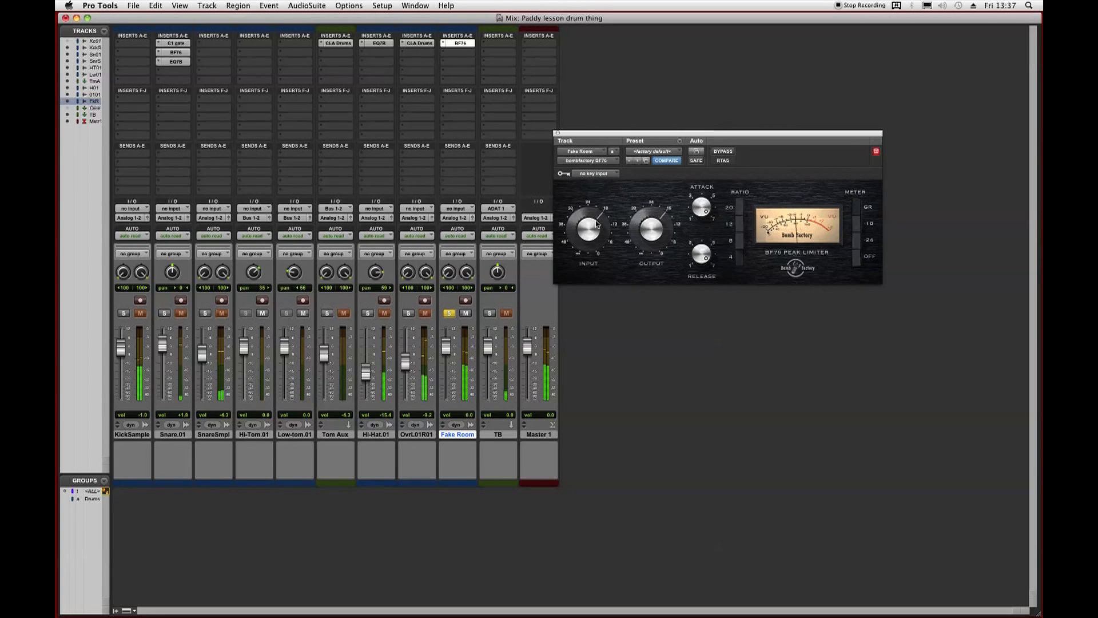
{"action": "left_click", "coordinate": [724, 151]}
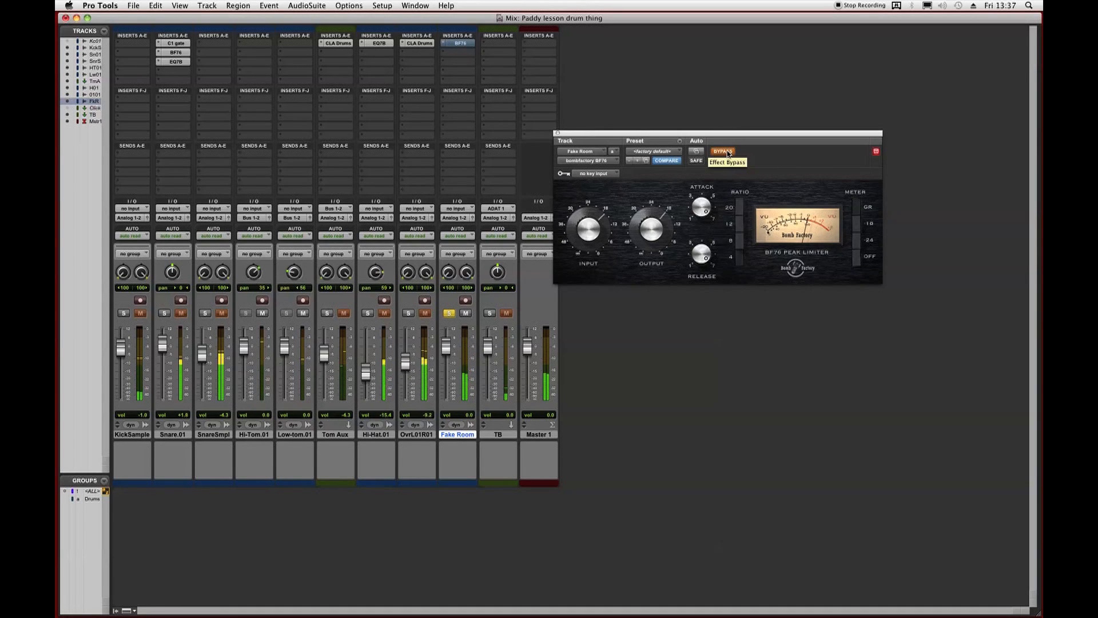
{"action": "left_click", "coordinate": [725, 152]}
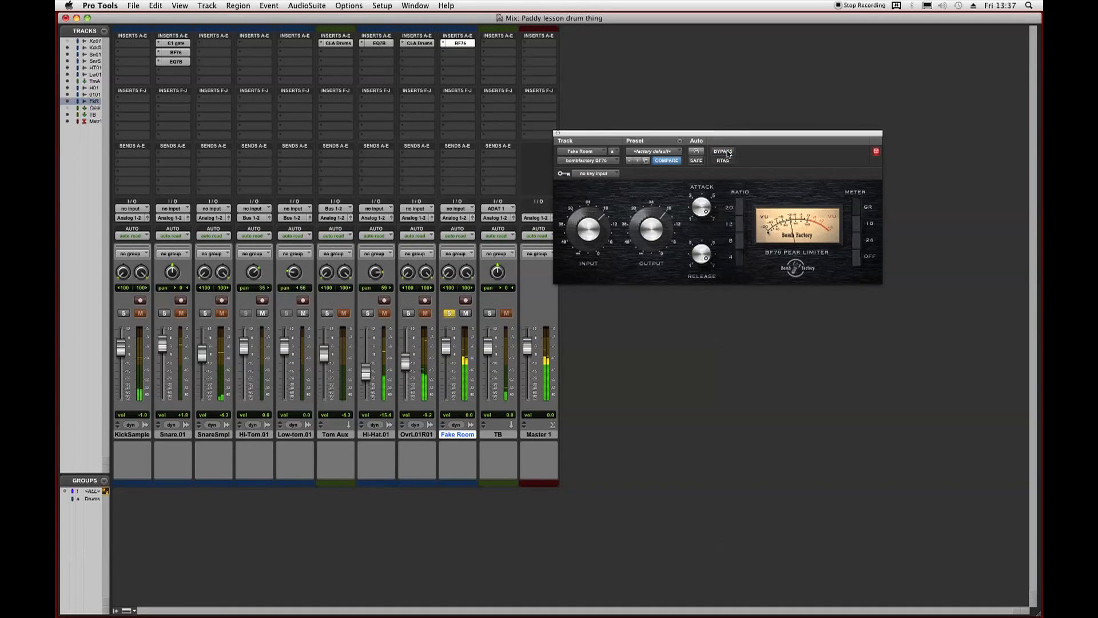
Insert a stereo EQ 3 7-Band after the BF76 on Fake Room and enable a 24 dB/oct low-cut filter.
{"action": "left_click", "coordinate": [450, 57]}
{"action": "mouse_move", "coordinate": [503, 69]}
{"action": "mouse_move", "coordinate": [601, 69]}
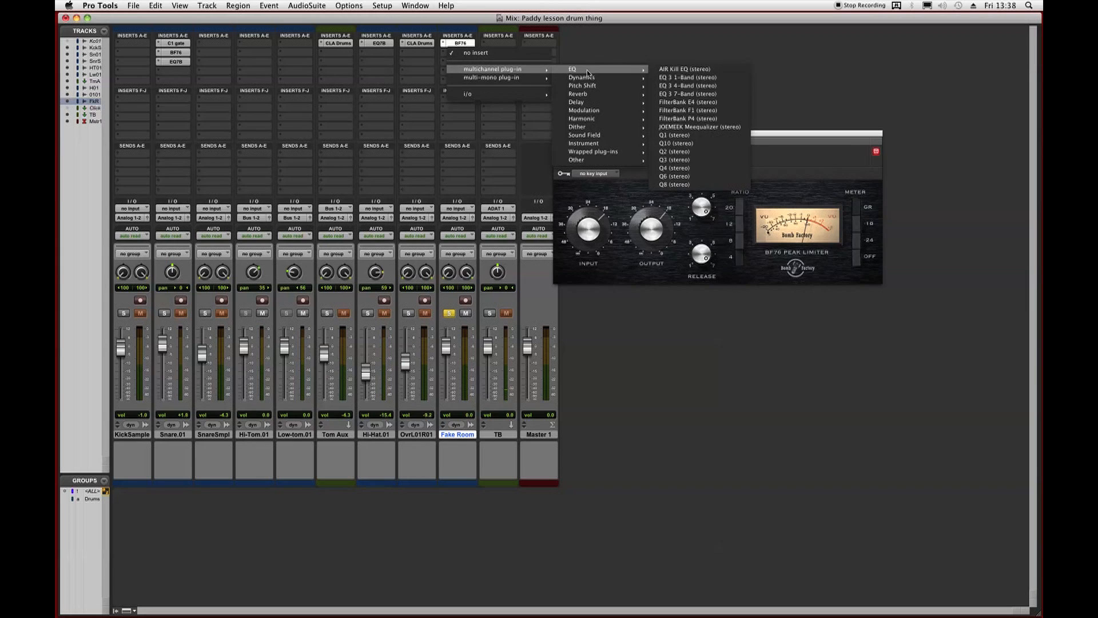
{"action": "left_click", "coordinate": [693, 94]}
{"action": "left_click_drag", "start_coordinate": [606, 246], "coordinate": [561, 273]}
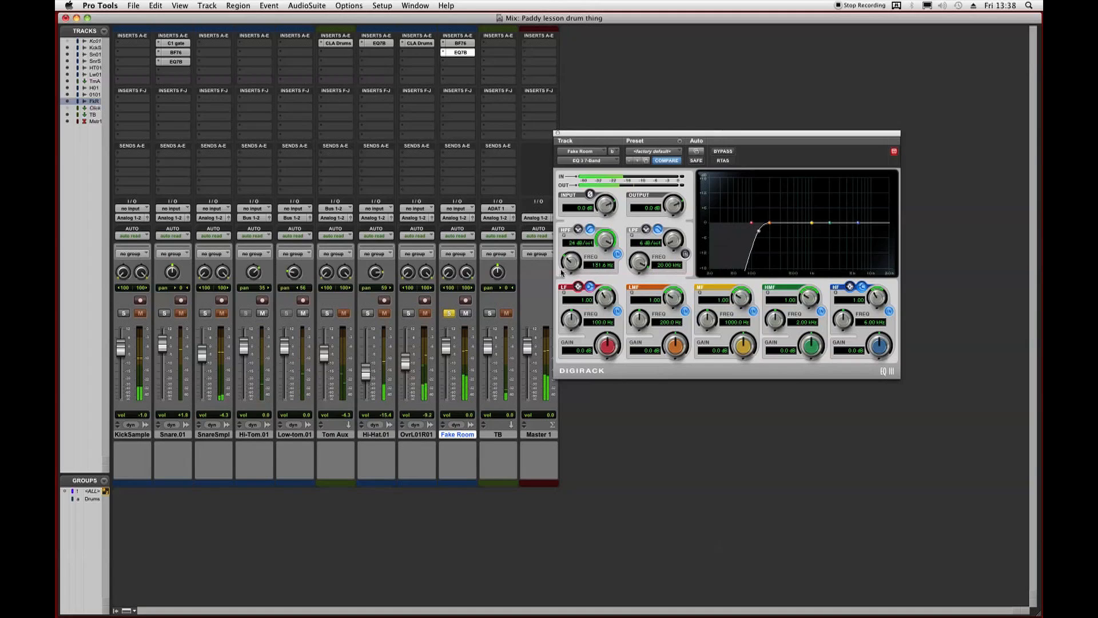
{"action": "left_click", "coordinate": [558, 134]}
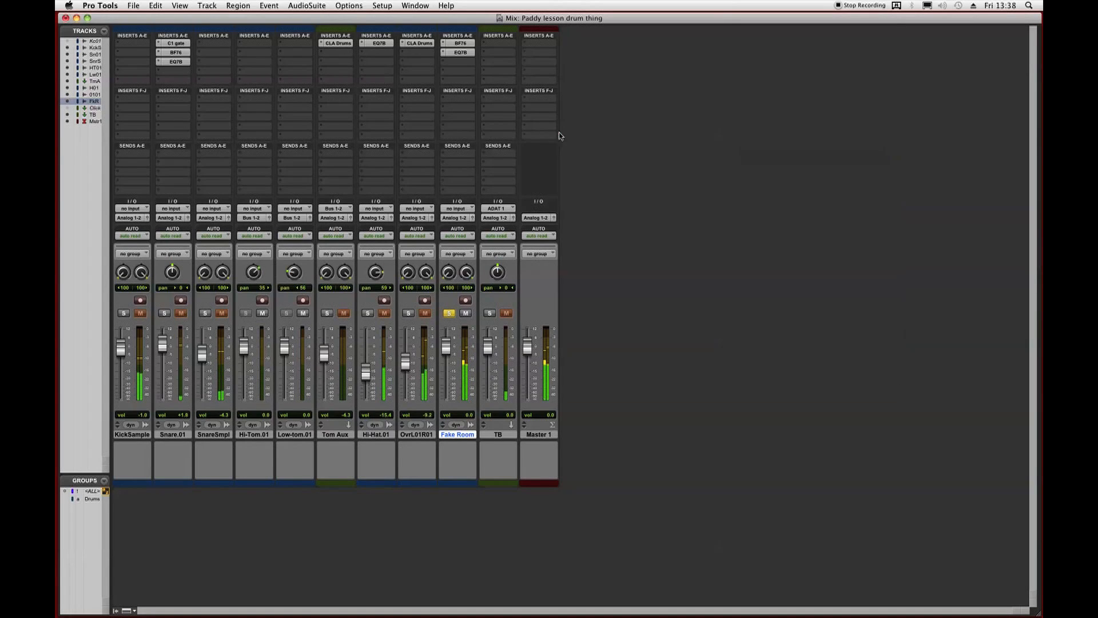
Unsolo Fake Room, blend its fader up from silence to -15.4 dB and toggle its mute for comparison.
{"action": "left_click", "coordinate": [448, 312]}
{"action": "left_click_drag", "start_coordinate": [446, 346], "coordinate": [441, 408]}
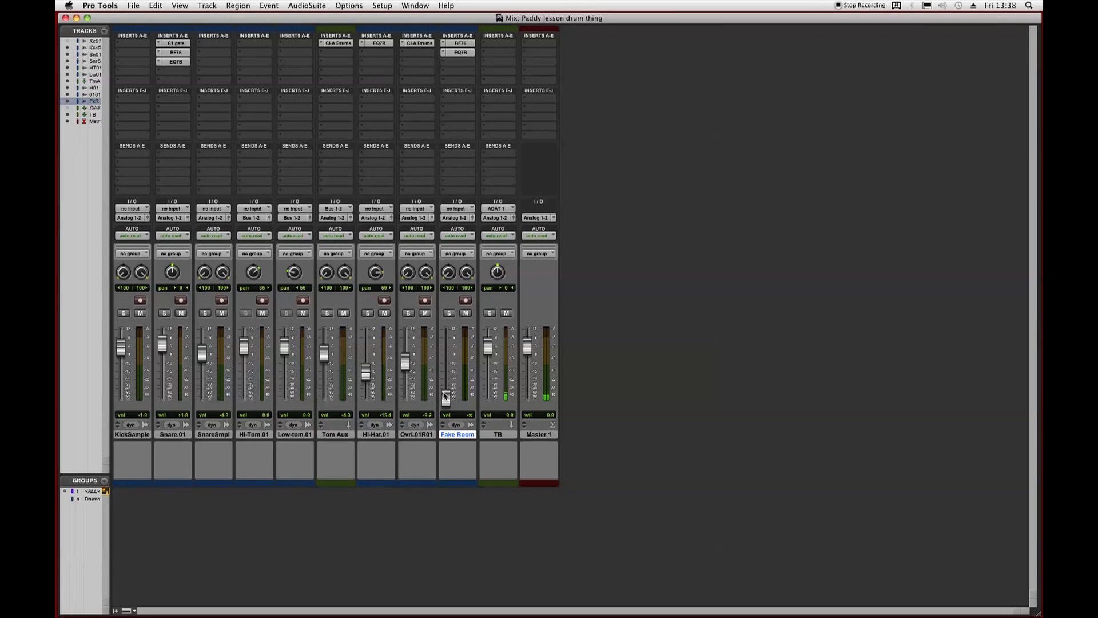
{"action": "left_click_drag", "start_coordinate": [446, 396], "coordinate": [445, 373]}
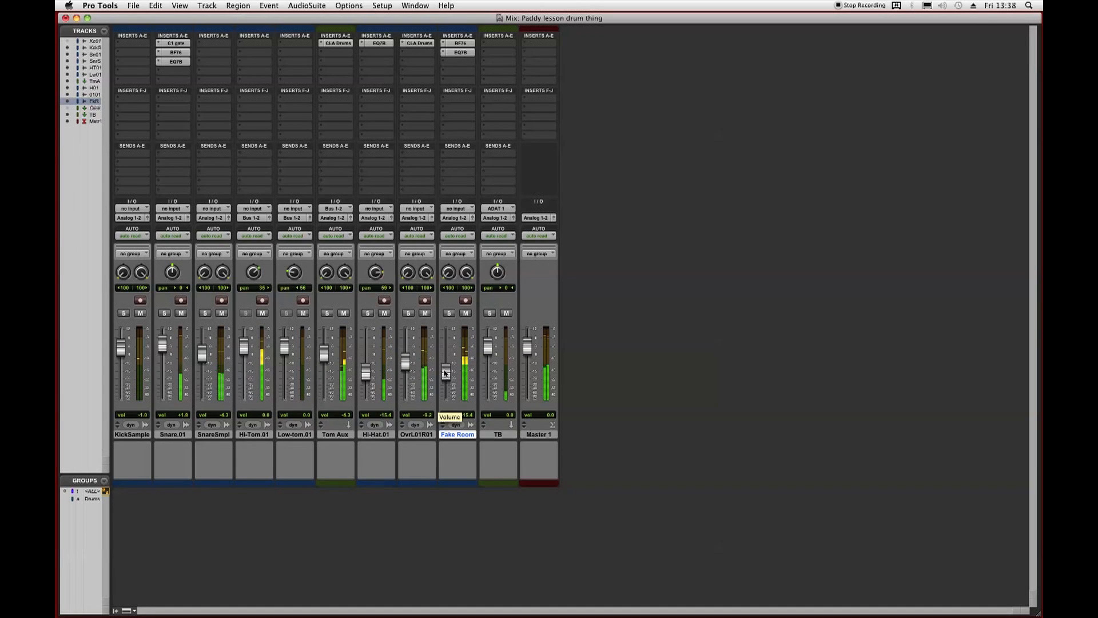
{"action": "left_click", "coordinate": [466, 314]}
{"action": "left_click", "coordinate": [466, 314]}
Raise the high-pass frequency of Fake Room's EQ to 212.4 Hz.
{"action": "left_click", "coordinate": [458, 52]}
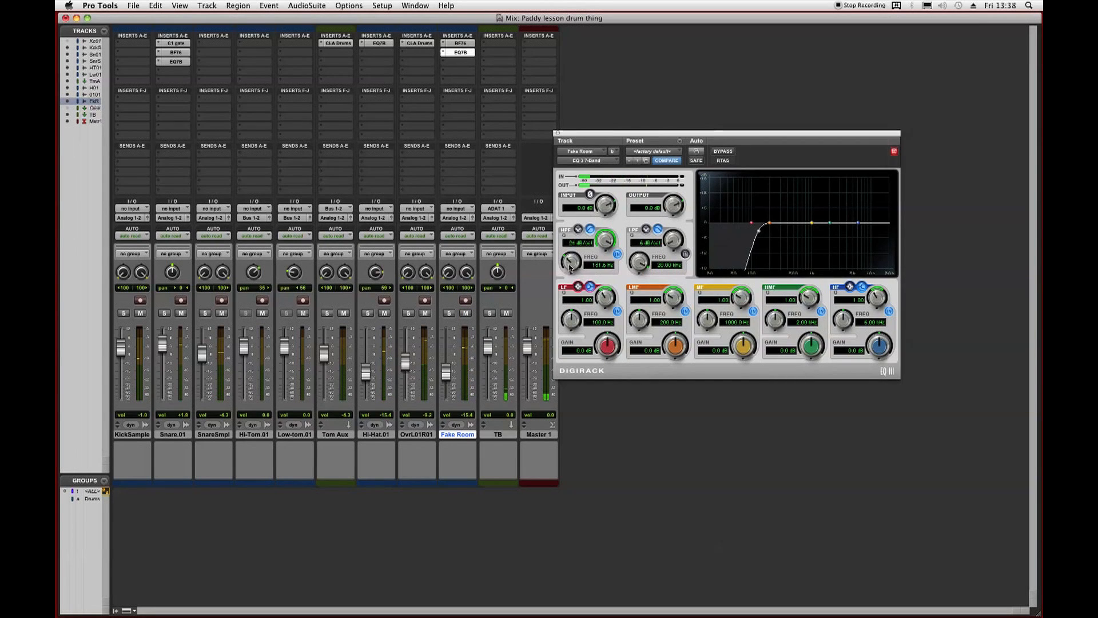
{"action": "left_click_drag", "start_coordinate": [570, 267], "coordinate": [570, 259]}
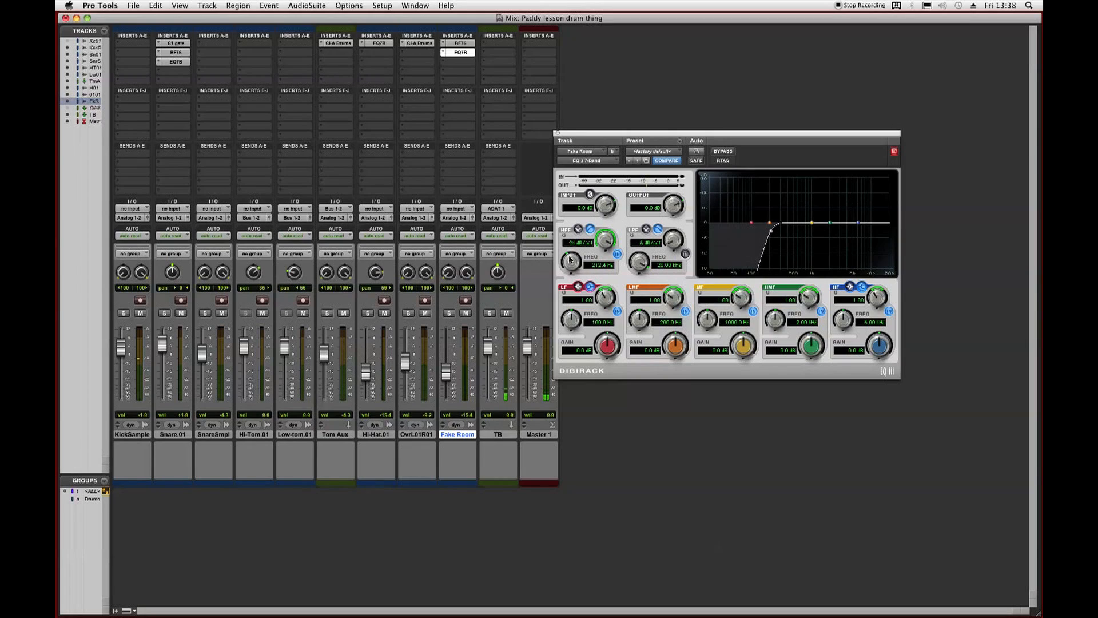
{"action": "left_click", "coordinate": [558, 133]}
Compare the mix with Fake Room muted and unmuted, and raise its fader to -14.1 dB.
{"action": "left_click_drag", "start_coordinate": [450, 369], "coordinate": [450, 367]}
{"action": "left_click", "coordinate": [467, 313]}
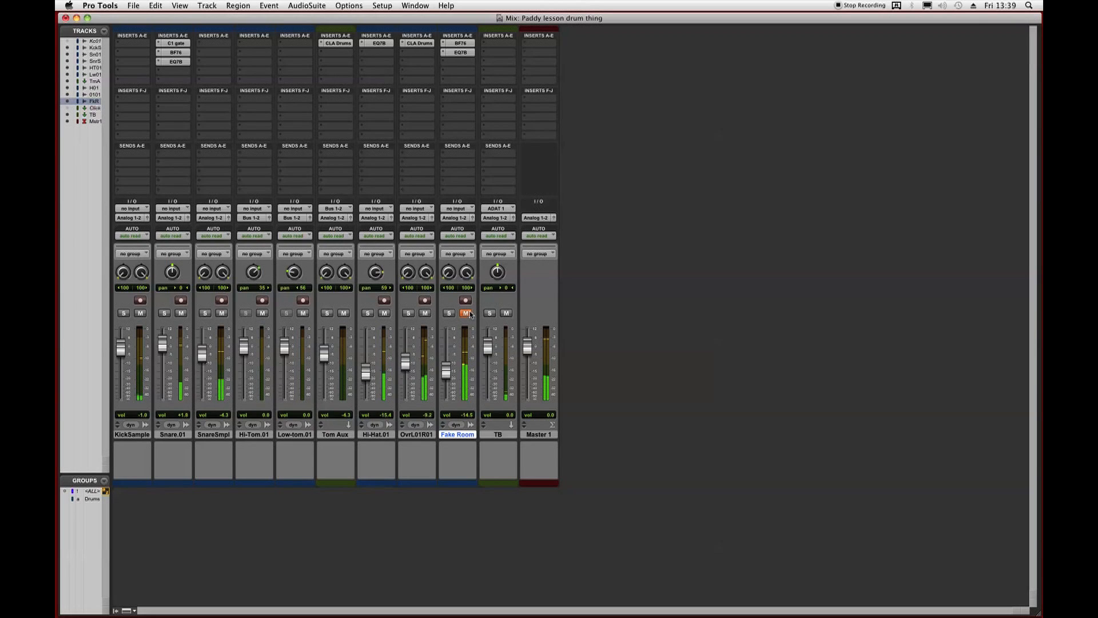
{"action": "left_click", "coordinate": [467, 312]}
{"action": "left_click_drag", "start_coordinate": [443, 376], "coordinate": [443, 375]}
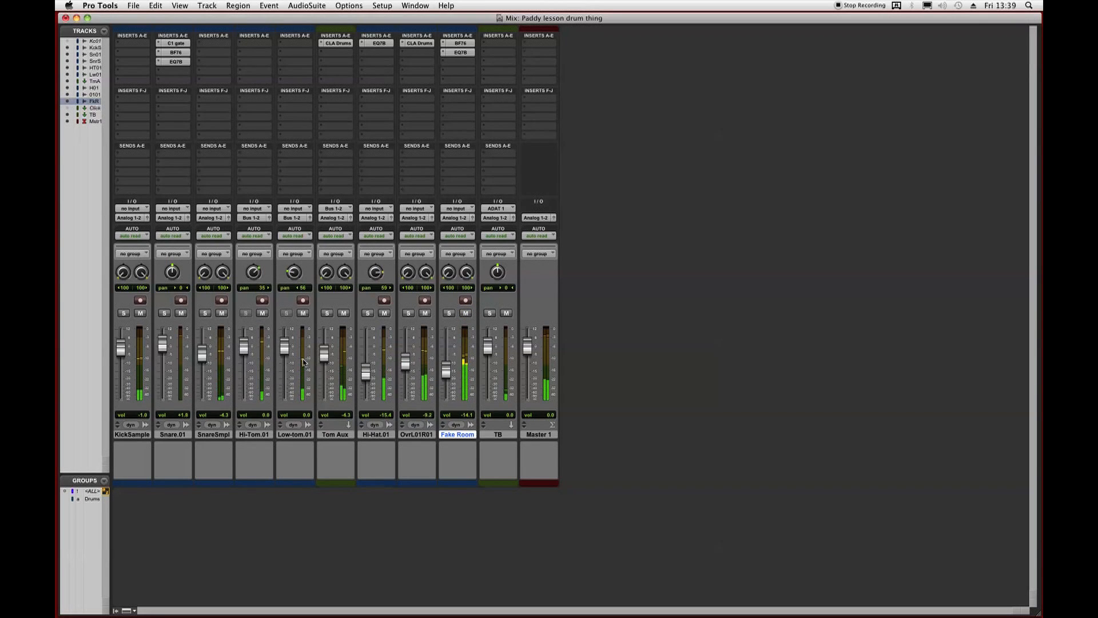
Raise the Tom Aux fader to -2.2 dB and lower Hi-Hat.01 to -16.8 dB.
{"action": "left_click_drag", "start_coordinate": [325, 358], "coordinate": [327, 354]}
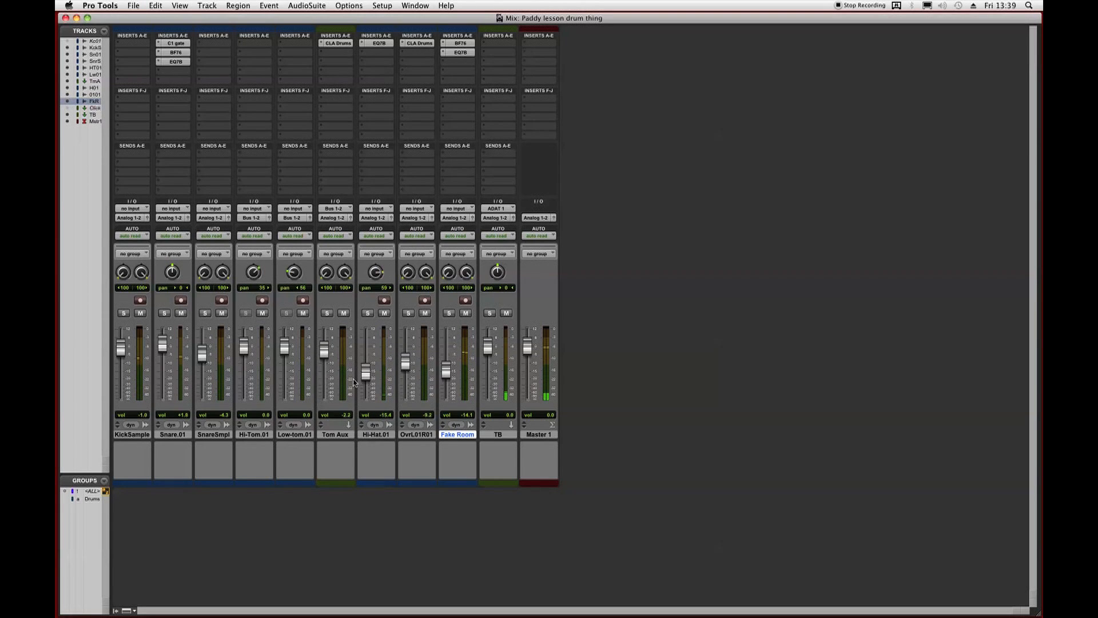
{"action": "left_click_drag", "start_coordinate": [363, 376], "coordinate": [364, 377]}
Create two new mono aux input tracks after Fake Room.
{"action": "key", "text": "super+shift+n"}
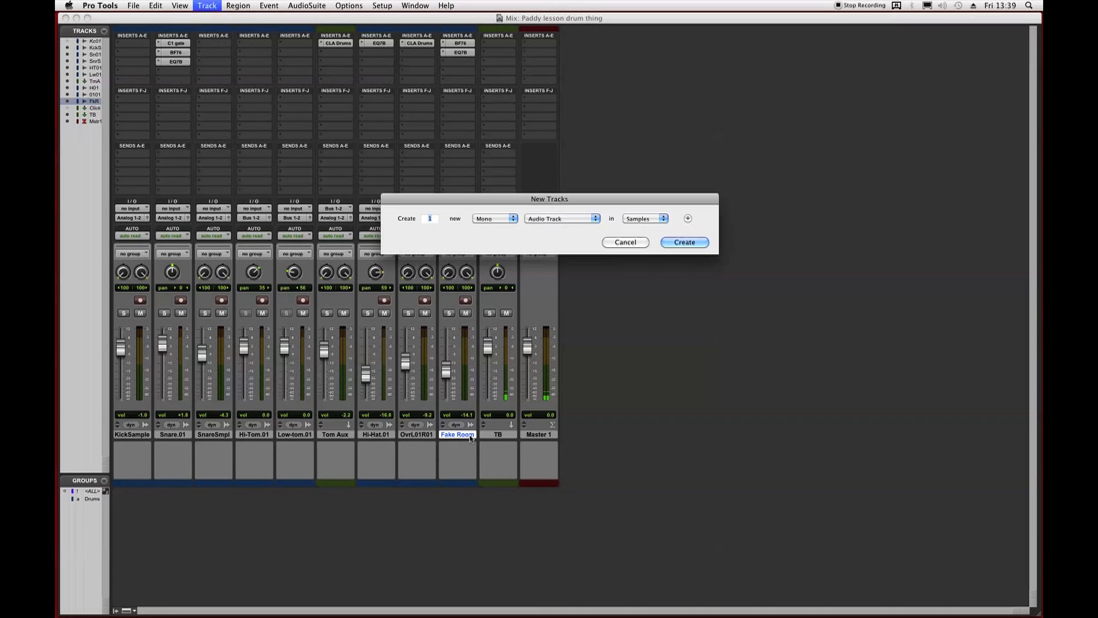
{"action": "key", "text": "super+Down"}
{"action": "type", "text": "2"}
{"action": "key", "text": "Return"}
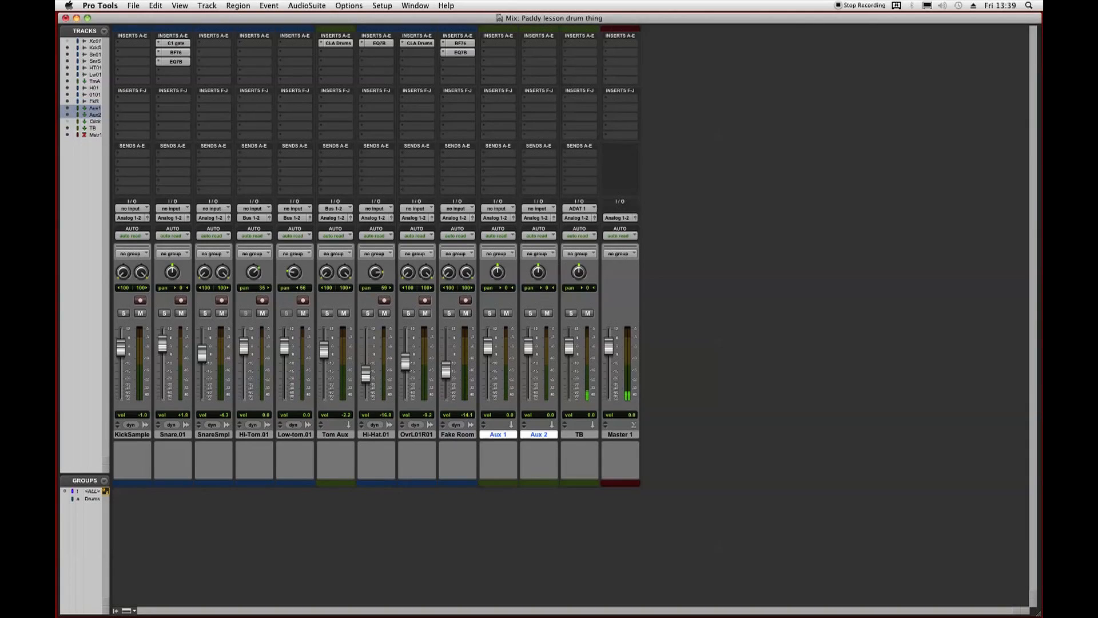
Rename the two new aux tracks as Drum PC1 and Drum PC2.
{"action": "double_click", "coordinate": [486, 435]}
{"action": "type", "text": "Drum PC1"}
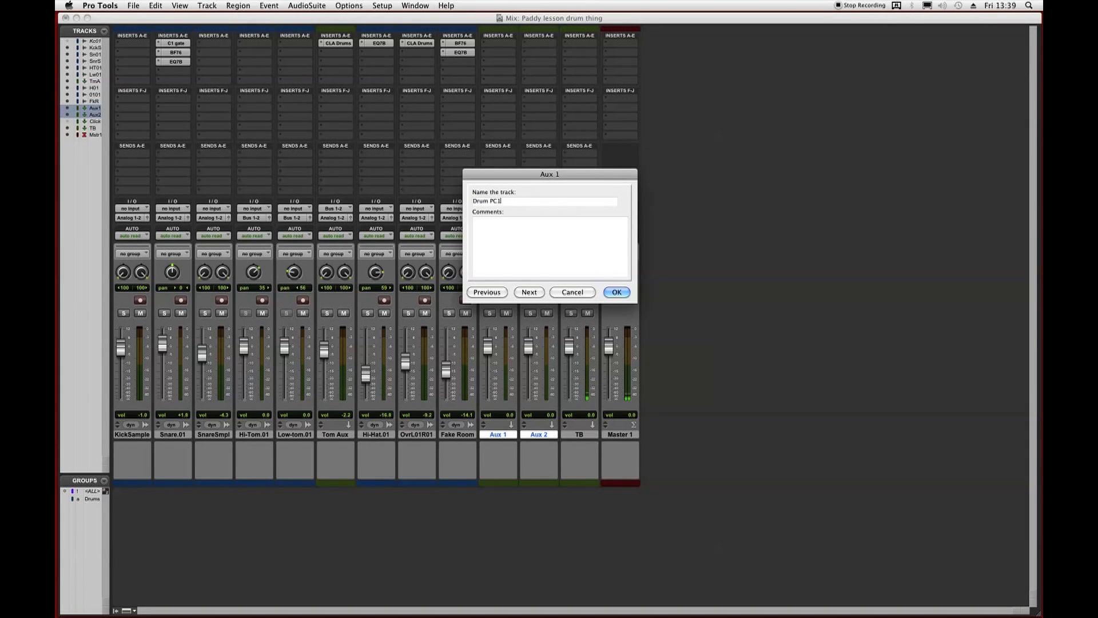
{"action": "key", "text": "super+Right"}
{"action": "type", "text": "Drum PC2"}
{"action": "key", "text": "Return"}
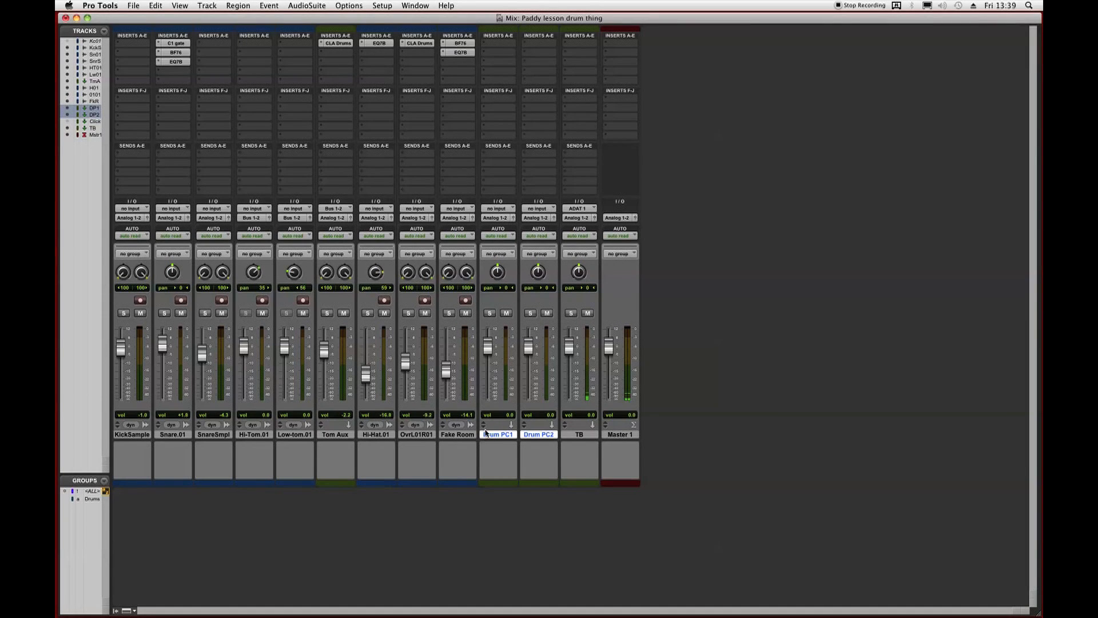
Set the inputs of the Drum PC1 and Drum PC2 aux tracks to Bus 3 (Mono).
{"action": "left_click", "coordinate": [501, 209]}
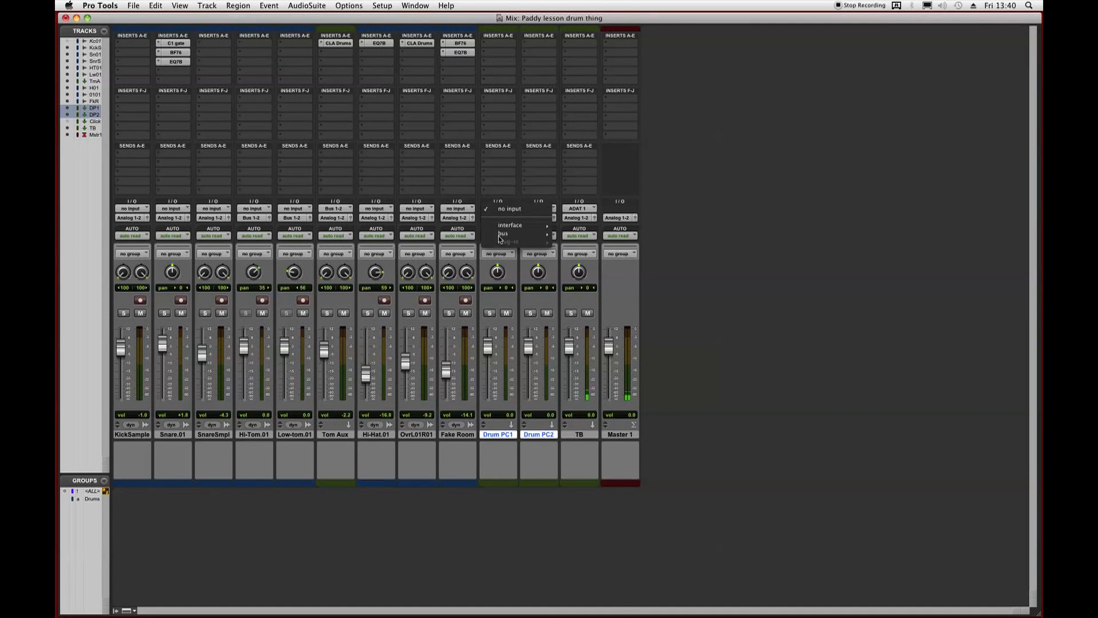
{"action": "mouse_move", "coordinate": [503, 234]}
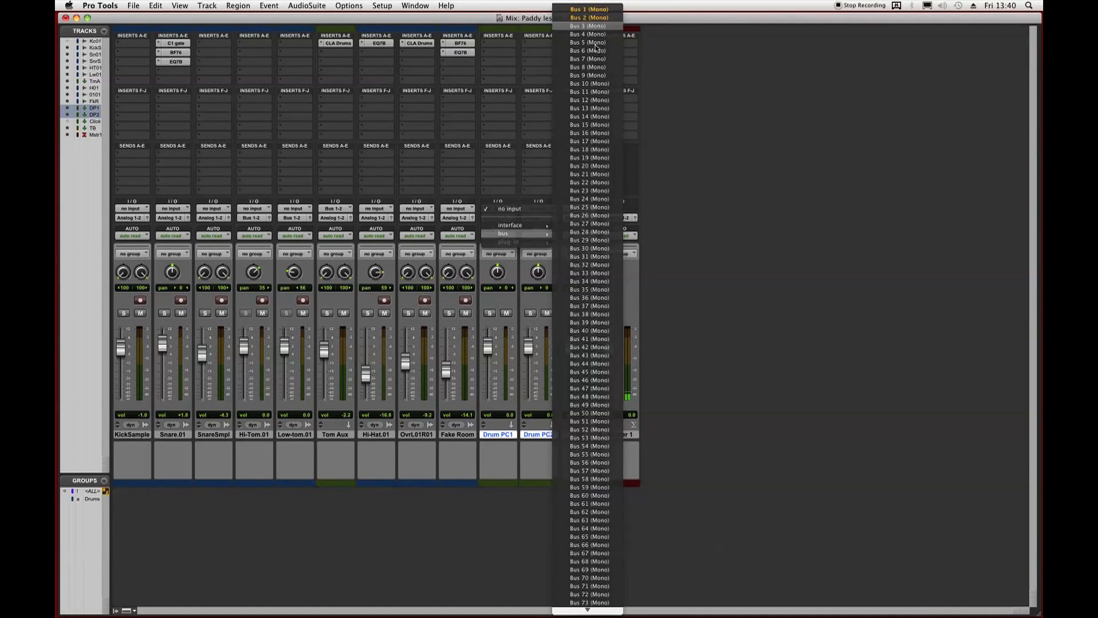
{"action": "left_click", "coordinate": [589, 26]}
{"action": "left_click", "coordinate": [534, 210]}
{"action": "mouse_move", "coordinate": [543, 233]}
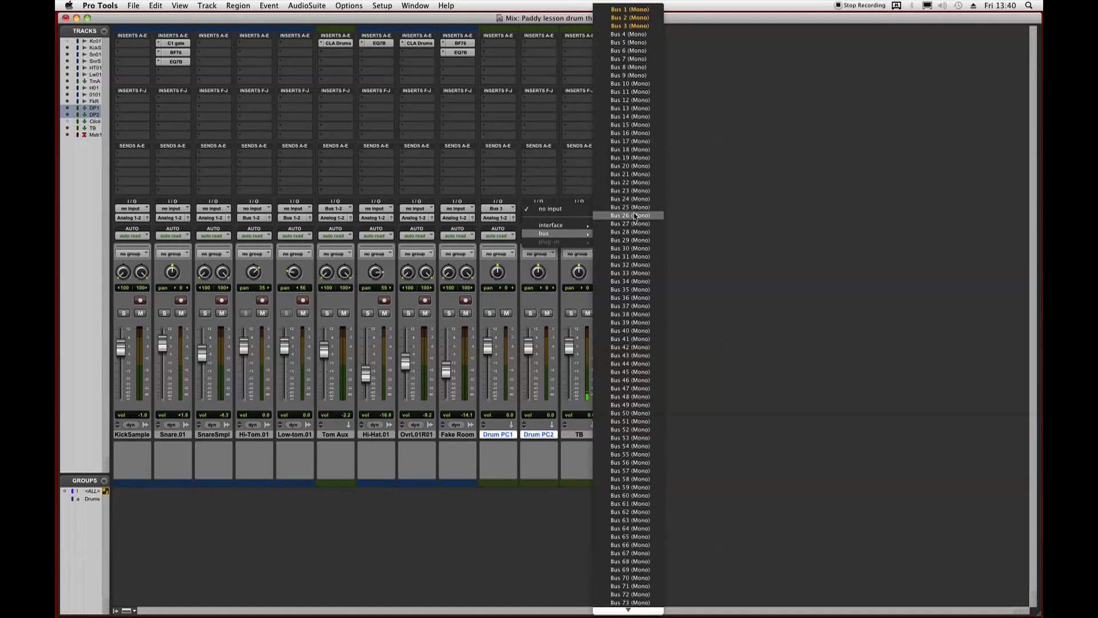
{"action": "left_click", "coordinate": [654, 27]}
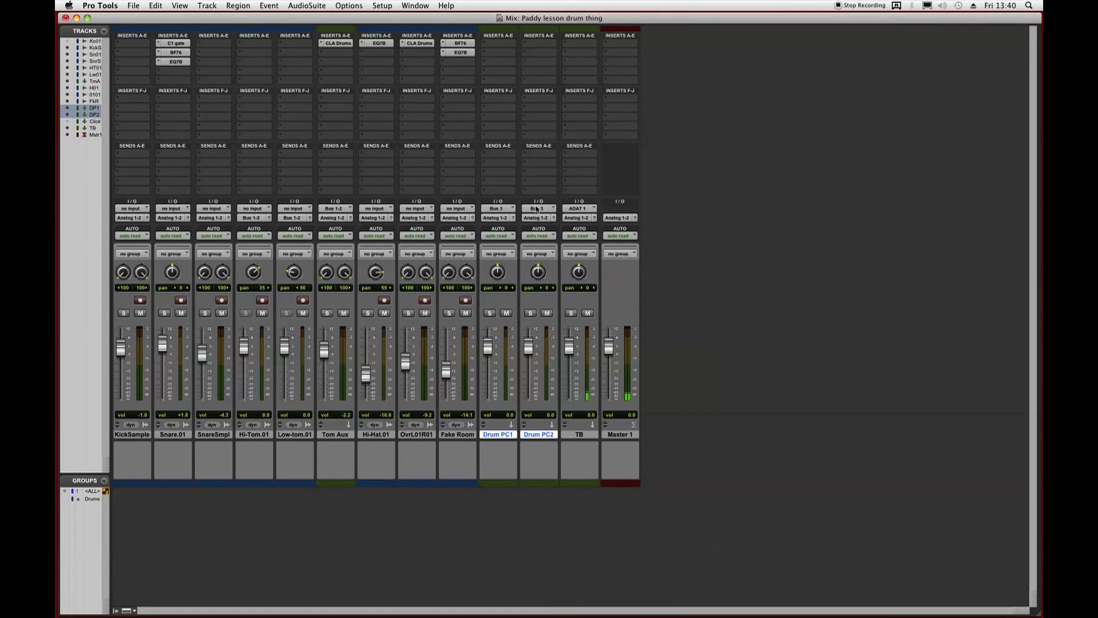
Add a pre-fader send to Bus 3 (Mono) on KickSample and raise its level to -4.3 dB.
{"action": "left_click", "coordinate": [140, 158]}
{"action": "mouse_move", "coordinate": [160, 178]}
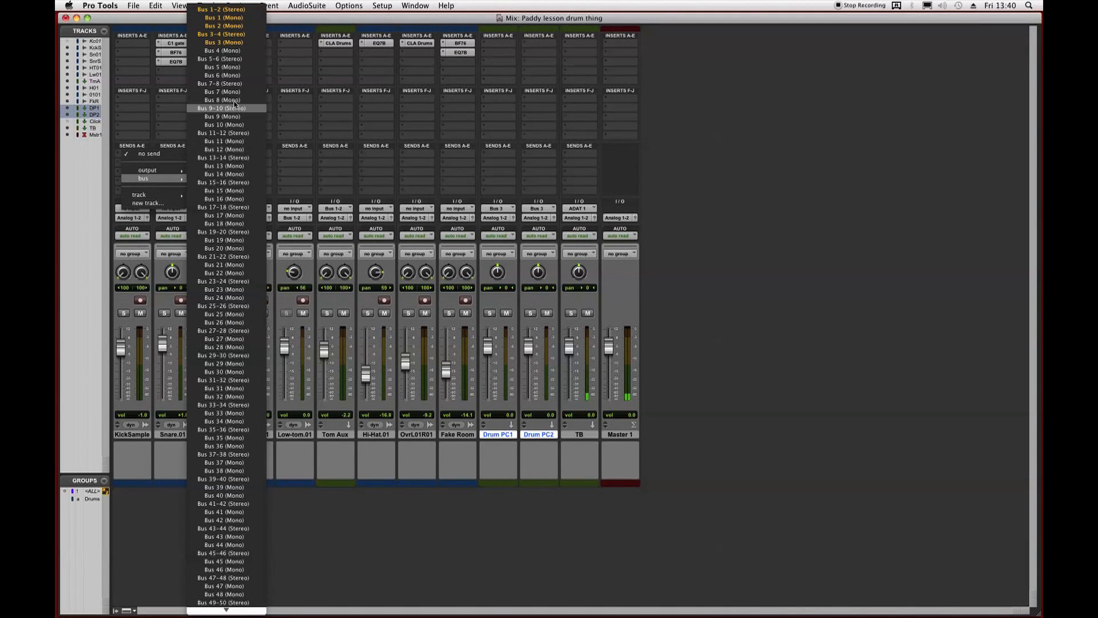
{"action": "left_click", "coordinate": [224, 42]}
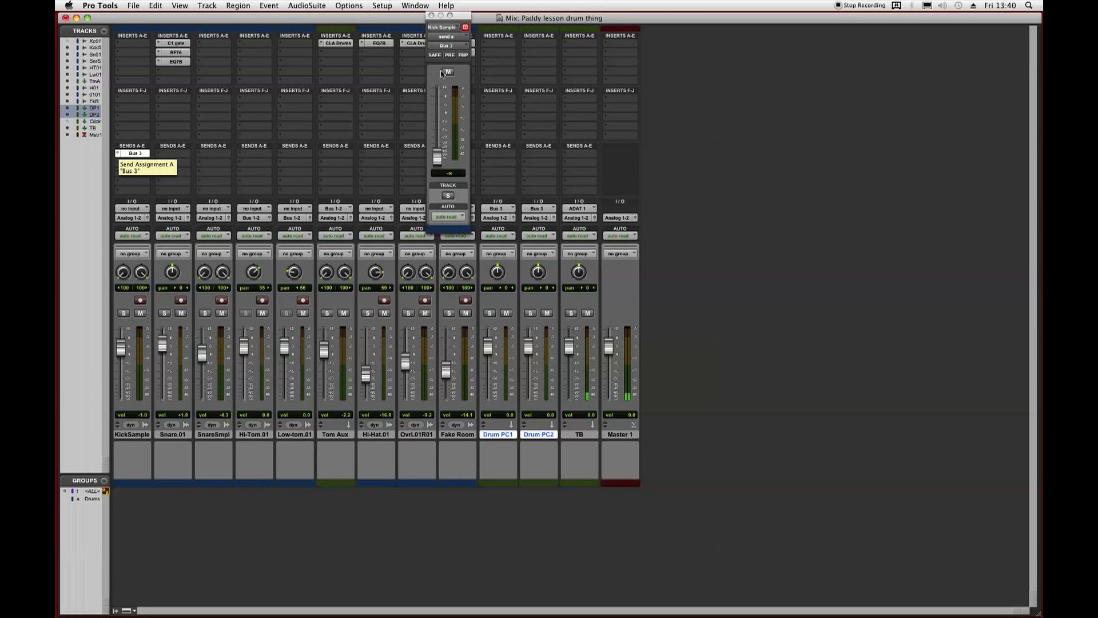
{"action": "left_click_drag", "start_coordinate": [456, 16], "coordinate": [366, 62]}
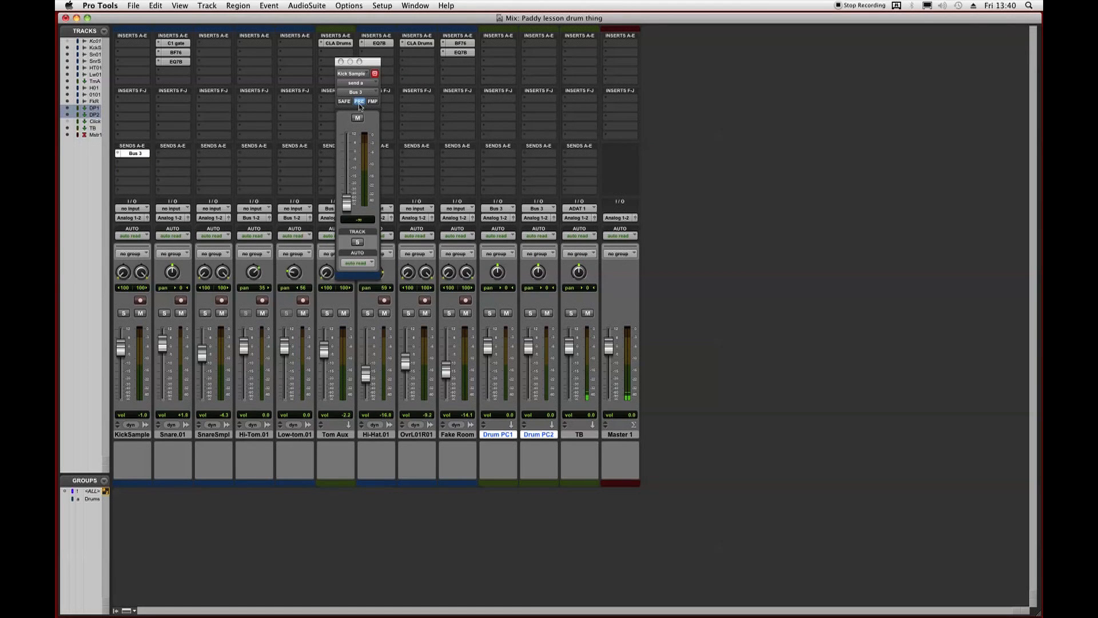
{"action": "left_click_drag", "start_coordinate": [348, 202], "coordinate": [346, 159]}
Mute KickSample, Snare.01, SnareSmpl, Tom Aux, Hi-Hat.01, OvrL01R01 and Fake Room, leaving Hi-Tom.01 unmuted.
{"action": "left_click", "coordinate": [181, 314]}
{"action": "left_click", "coordinate": [222, 313]}
{"action": "left_click", "coordinate": [262, 313]}
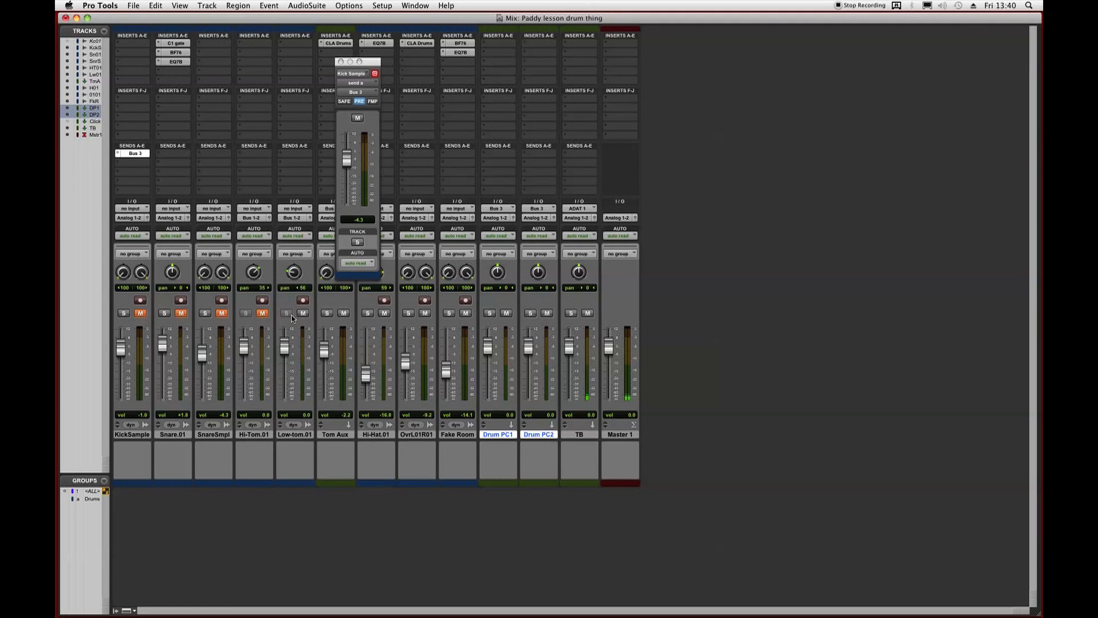
{"action": "left_click", "coordinate": [263, 313]}
{"action": "left_click", "coordinate": [343, 314]}
{"action": "left_click", "coordinate": [384, 313]}
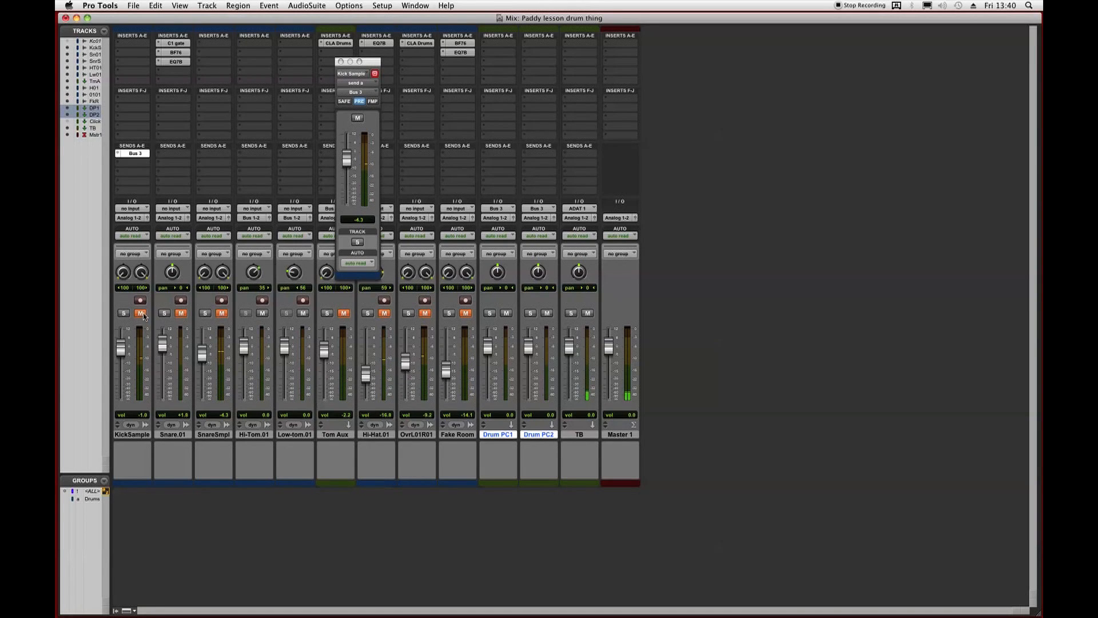
Set the KickSample track's Bus 3 send level to -1 dB.
{"action": "left_click", "coordinate": [362, 219]}
{"action": "type", "text": "-1"}
{"action": "key", "text": "Return"}
Copy the pre-fader Bus 3 send to Snare.01 and set its level to +1.0 dB.
{"action": "left_click_drag", "start_coordinate": [165, 154], "coordinate": [178, 154]}
{"action": "left_click", "coordinate": [186, 155]}
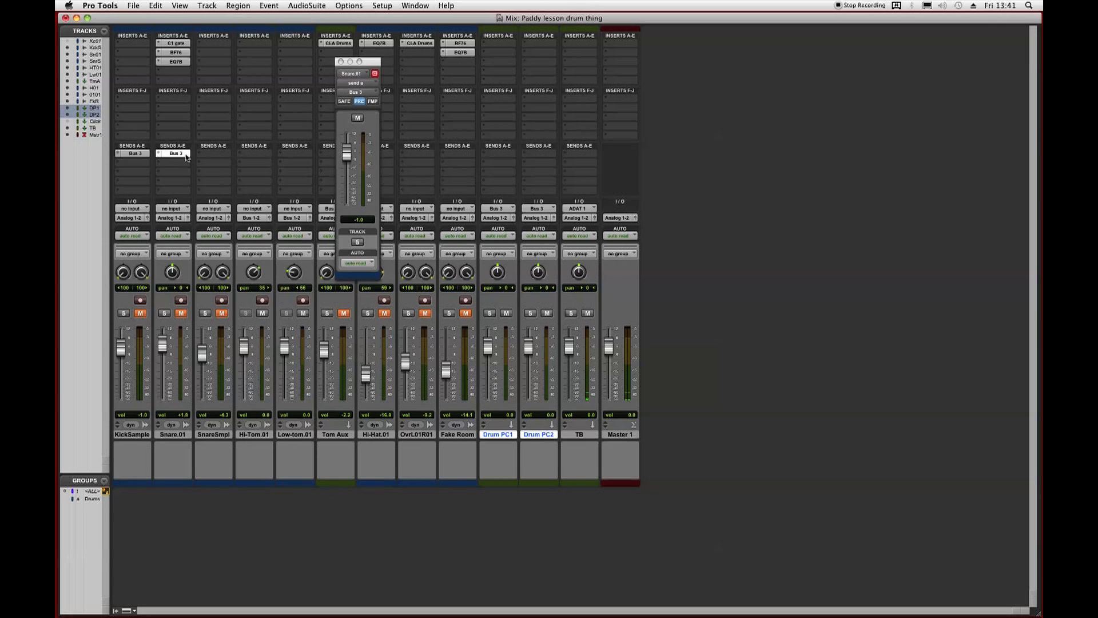
{"action": "left_click", "coordinate": [350, 221]}
{"action": "key", "text": "Return"}
Copy the pre-fader Bus 3 send to SnareSmpl and set its level to -4.3 dB.
{"action": "left_click_drag", "start_coordinate": [187, 154], "coordinate": [225, 155]}
{"action": "left_click", "coordinate": [225, 156]}
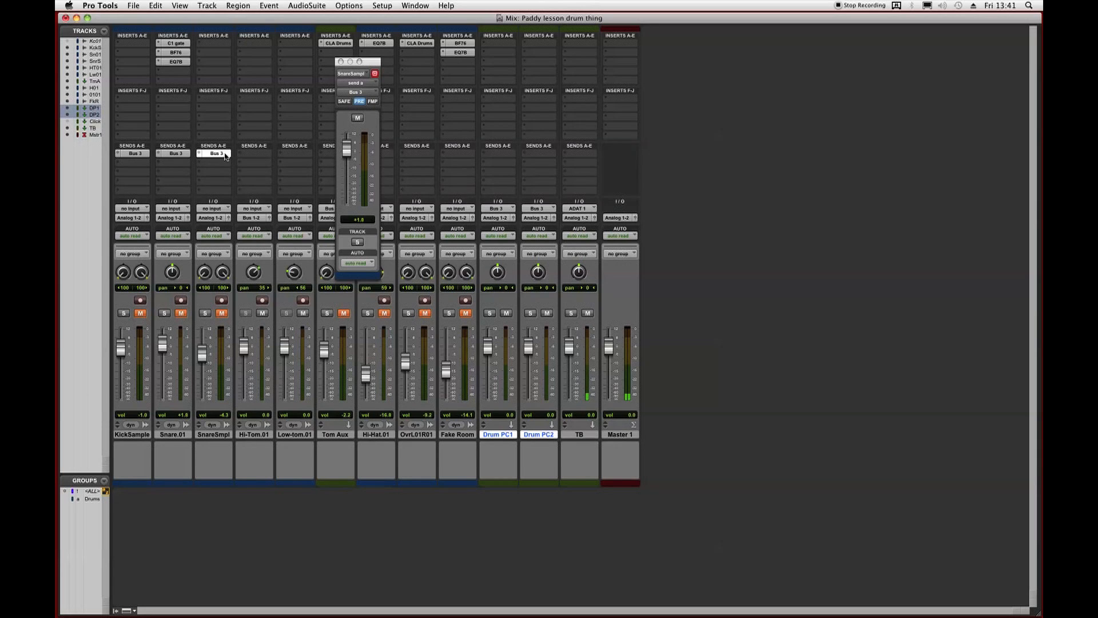
{"action": "left_click", "coordinate": [367, 221]}
{"action": "type", "text": "-4.3"}
{"action": "key", "text": "Return"}
{"action": "left_click", "coordinate": [341, 62]}
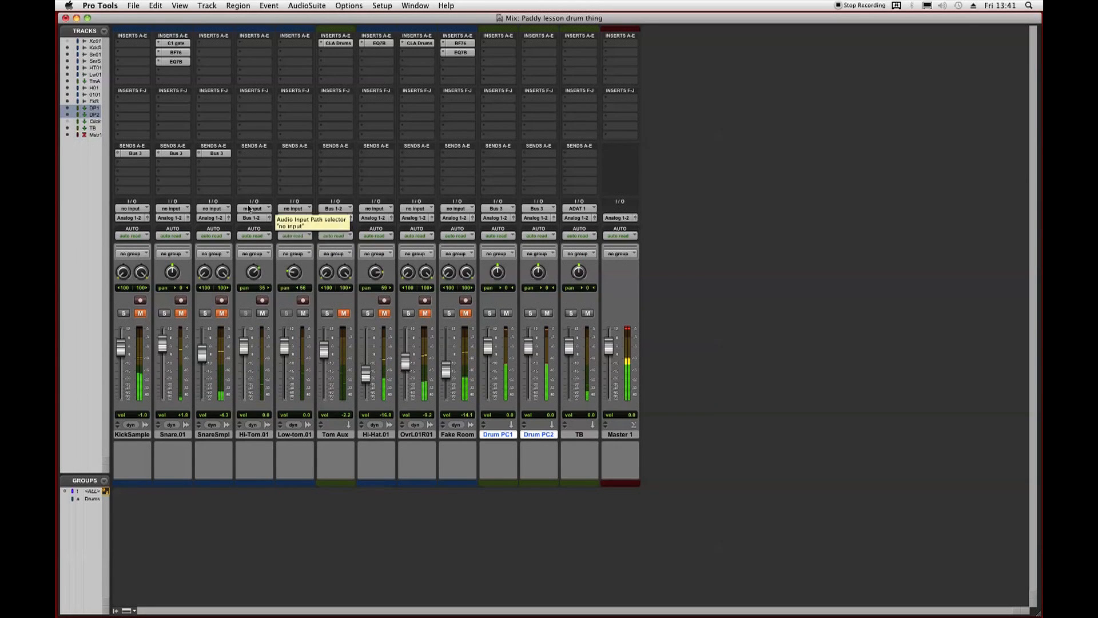
Insert BitterSweet II on Drum PC1 and lower its output gain to -12 dB.
{"action": "left_click", "coordinate": [501, 49]}
{"action": "mouse_move", "coordinate": [532, 60]}
{"action": "mouse_move", "coordinate": [595, 68]}
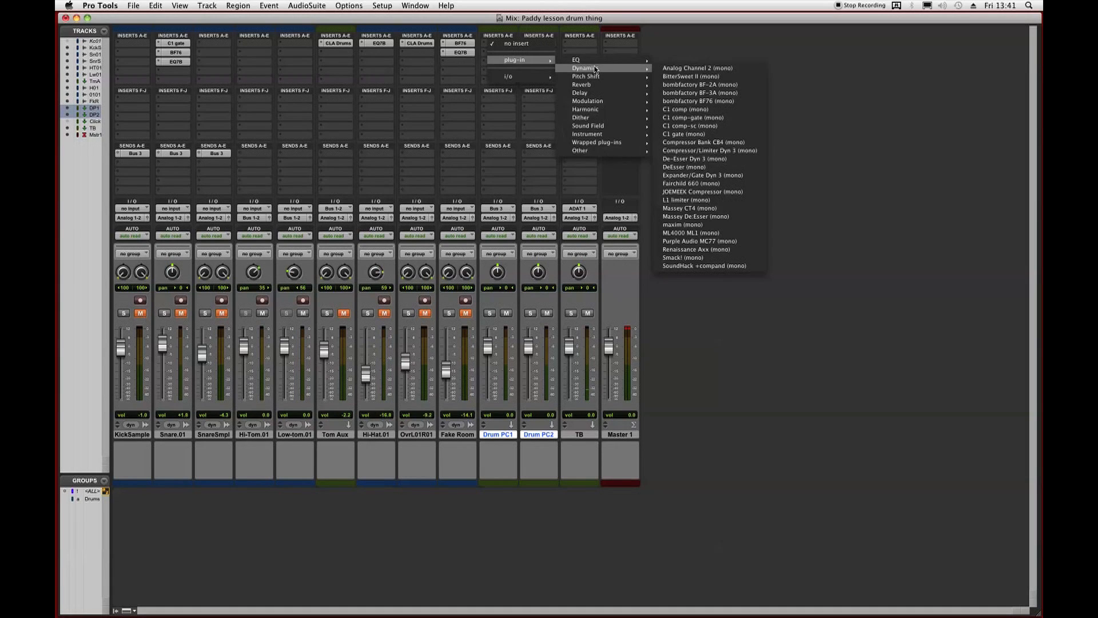
{"action": "left_click", "coordinate": [693, 76]}
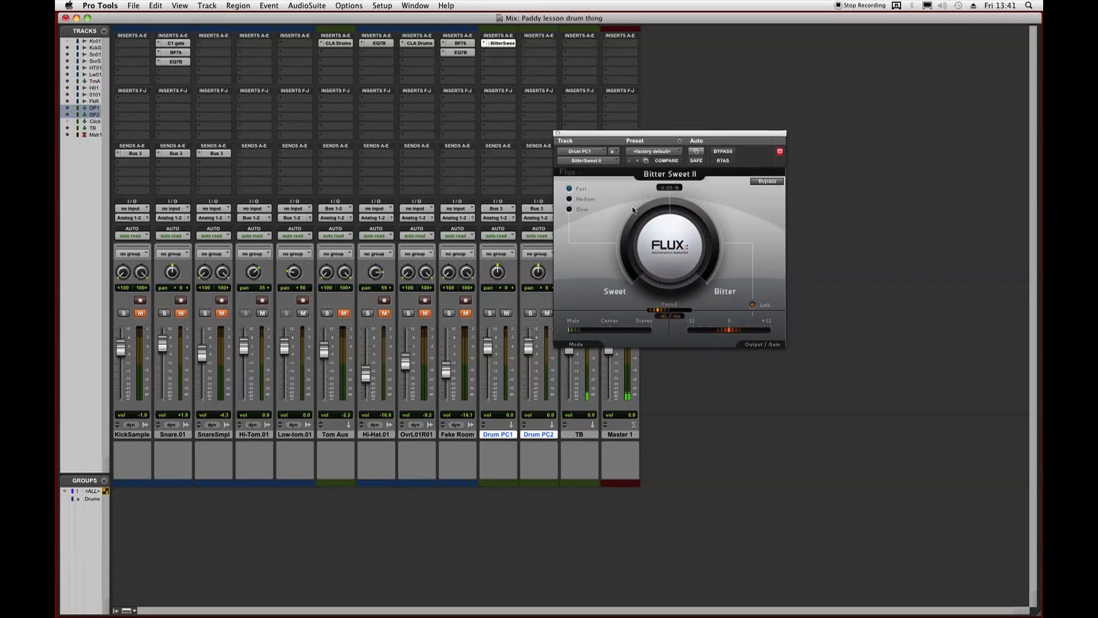
{"action": "left_click_drag", "start_coordinate": [725, 330], "coordinate": [690, 330]}
Compare BitterSweet II at full Sweet with the bypassed signal, and set the amount to 100% Bitter.
{"action": "left_click_drag", "start_coordinate": [722, 263], "coordinate": [653, 254]}
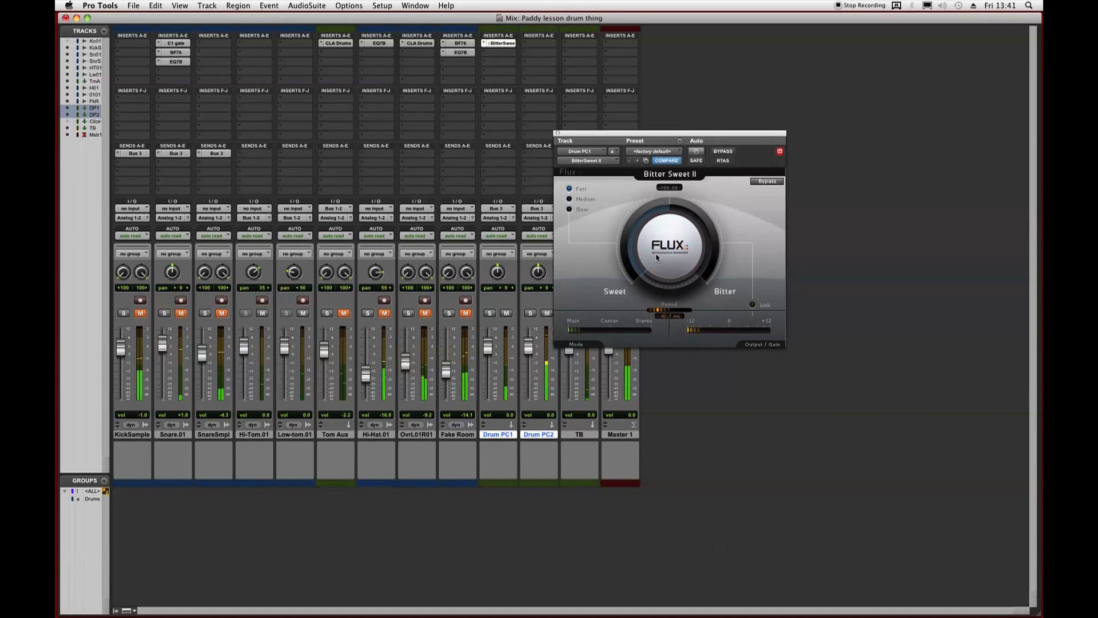
{"action": "left_click", "coordinate": [723, 152]}
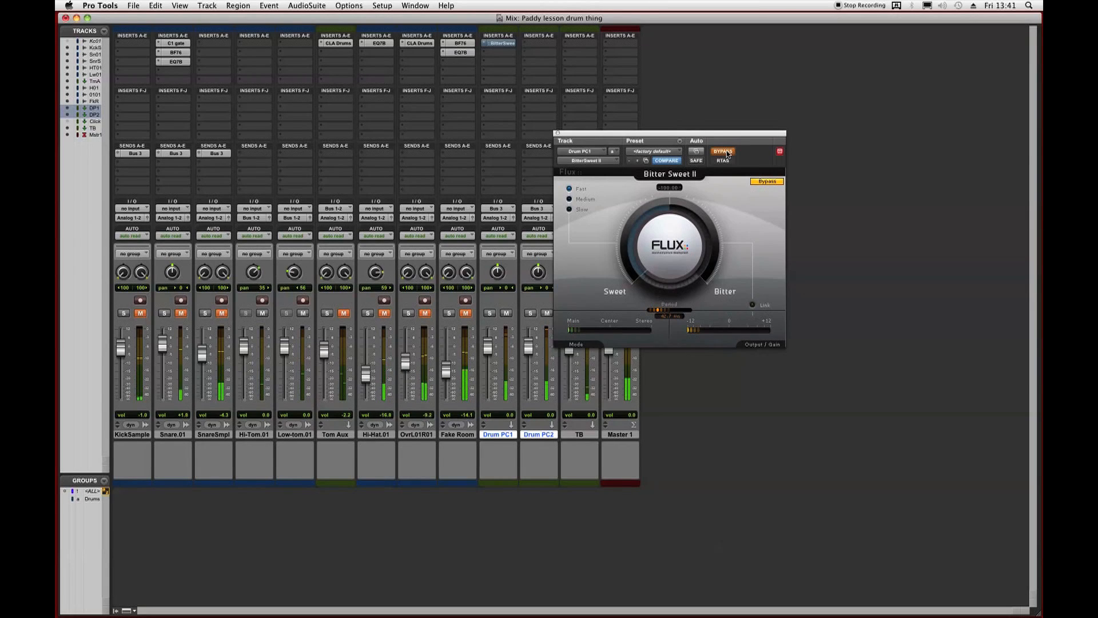
{"action": "left_click", "coordinate": [724, 151]}
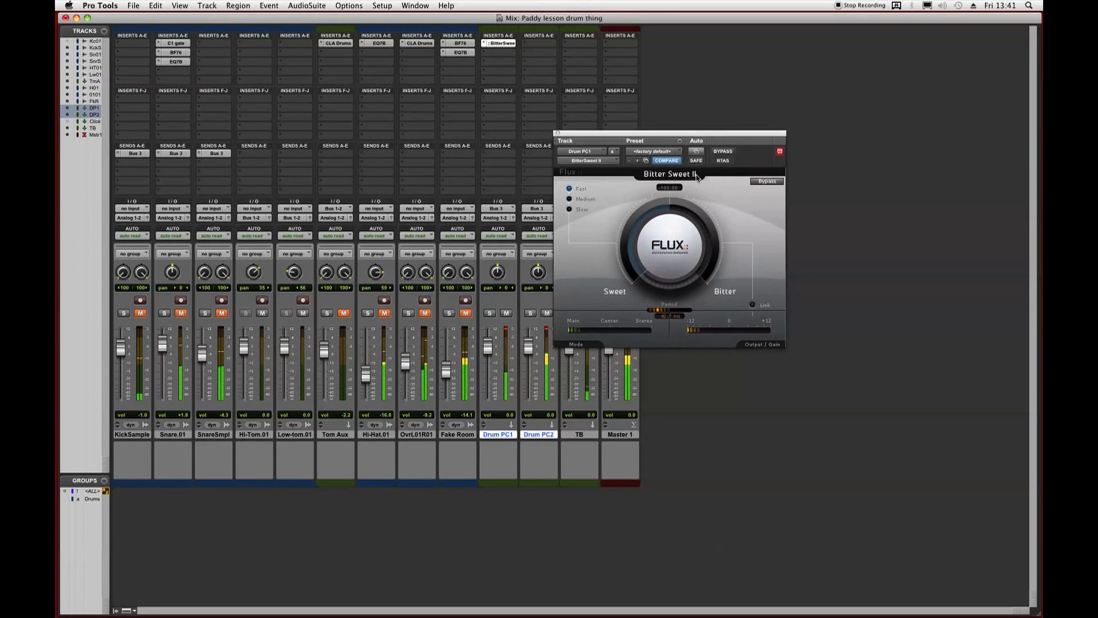
{"action": "left_click_drag", "start_coordinate": [659, 234], "coordinate": [694, 112]}
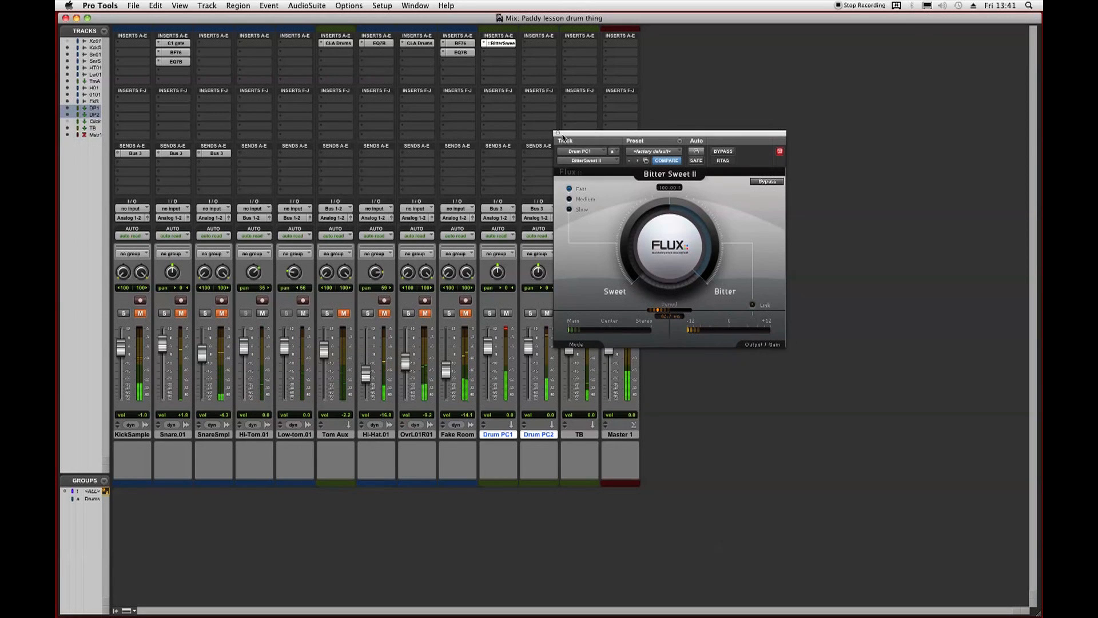
Insert the L1 limiter after BitterSweet II on Drum PC1, with threshold -4.7 and output ceiling -0.1.
{"action": "left_click", "coordinate": [502, 53]}
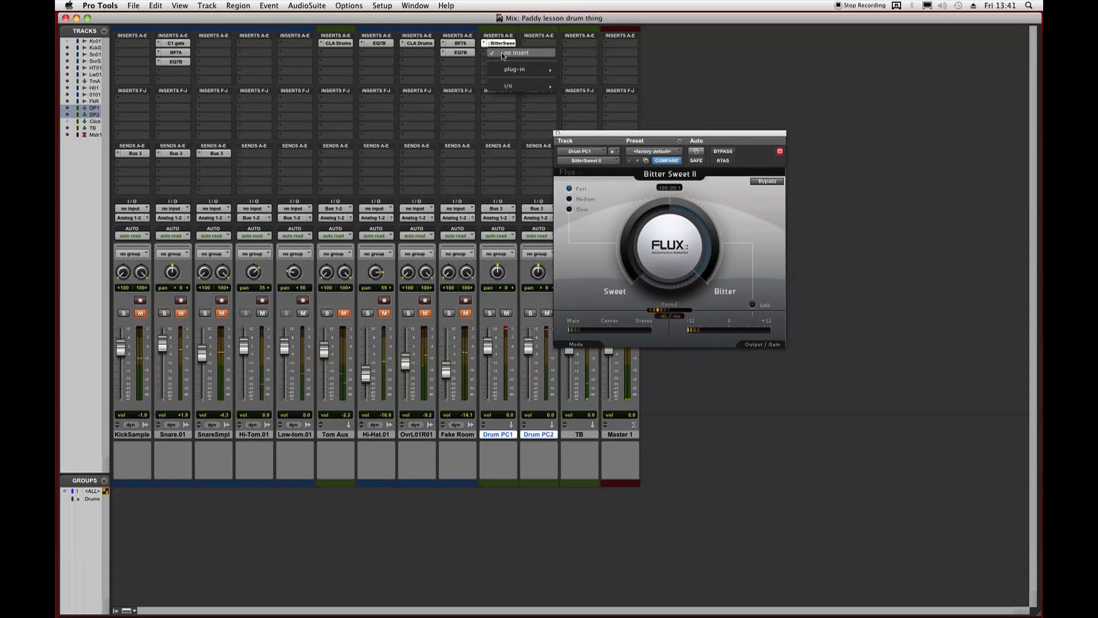
{"action": "mouse_move", "coordinate": [518, 69]}
{"action": "mouse_move", "coordinate": [616, 78]}
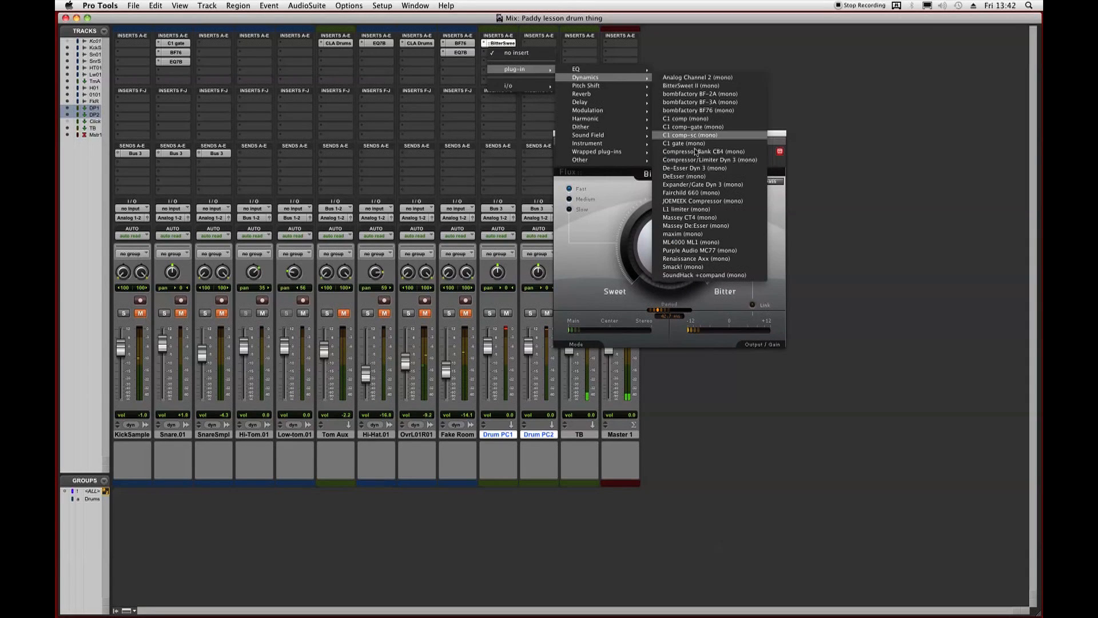
{"action": "left_click", "coordinate": [698, 210]}
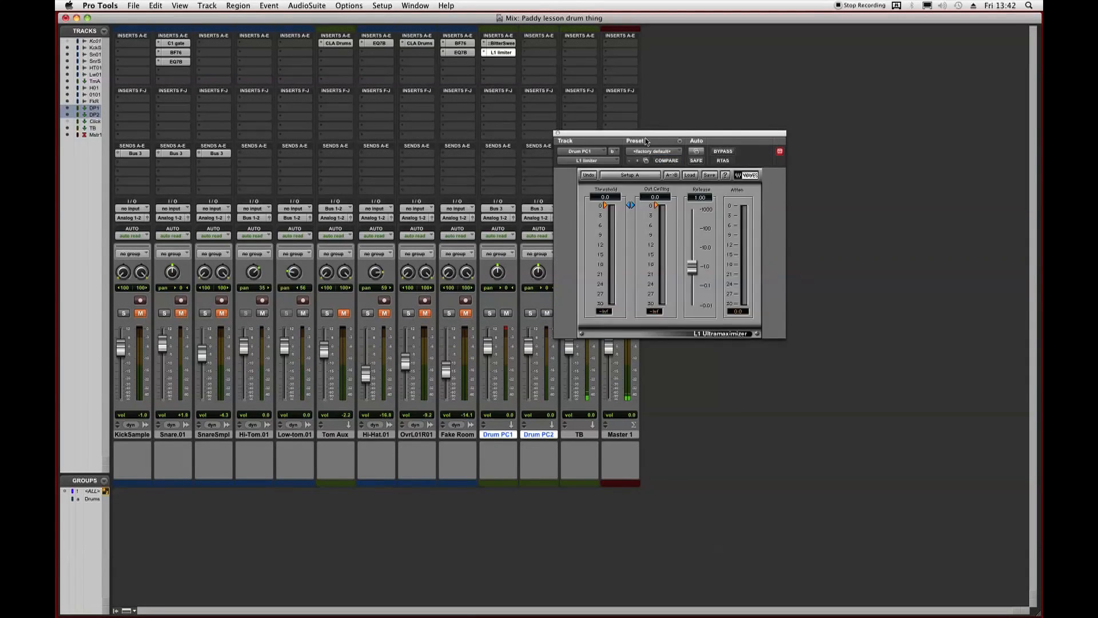
{"action": "left_click", "coordinate": [558, 134]}
{"action": "left_click", "coordinate": [498, 52]}
{"action": "left_click_drag", "start_coordinate": [612, 207], "coordinate": [611, 220]}
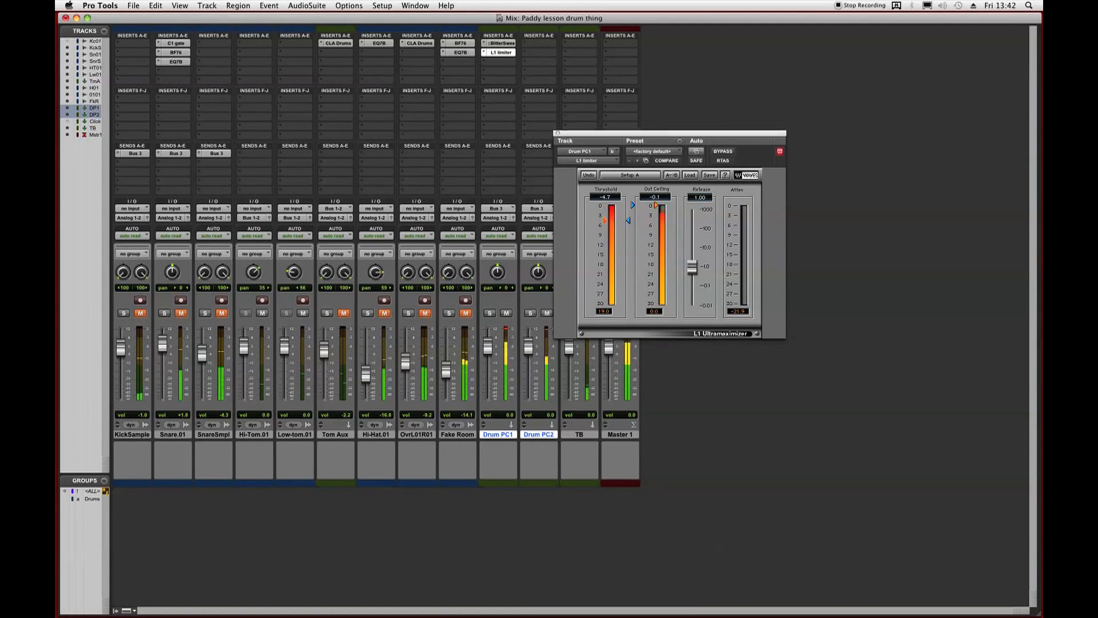
{"action": "left_click", "coordinate": [558, 133]}
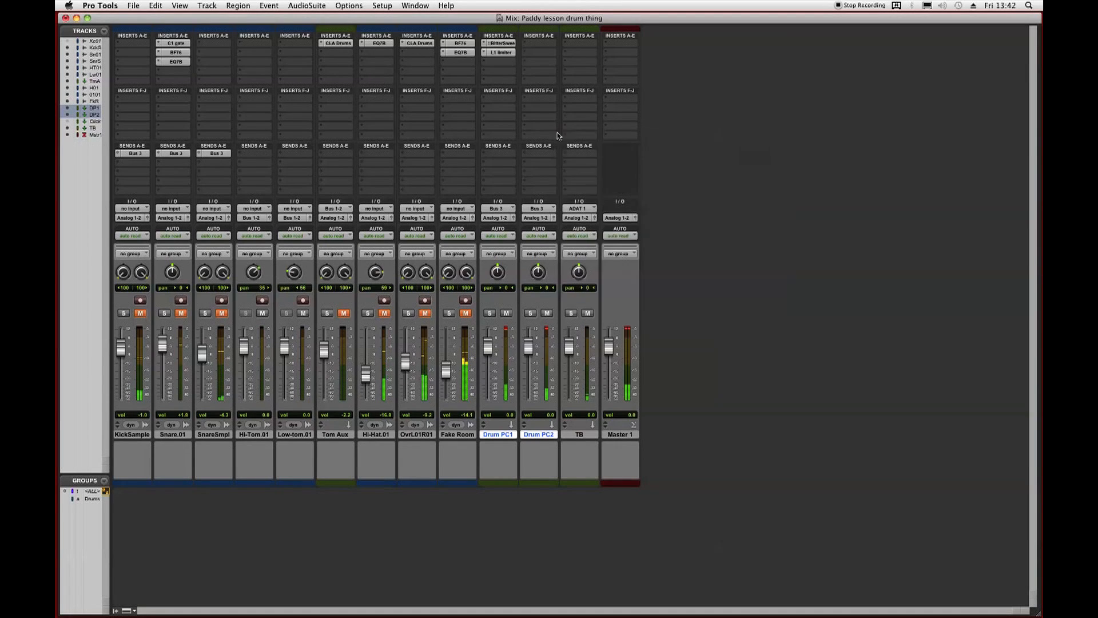
Set the release of the L1 limiter on Drum PC1 to 0.17.
{"action": "left_click", "coordinate": [501, 52]}
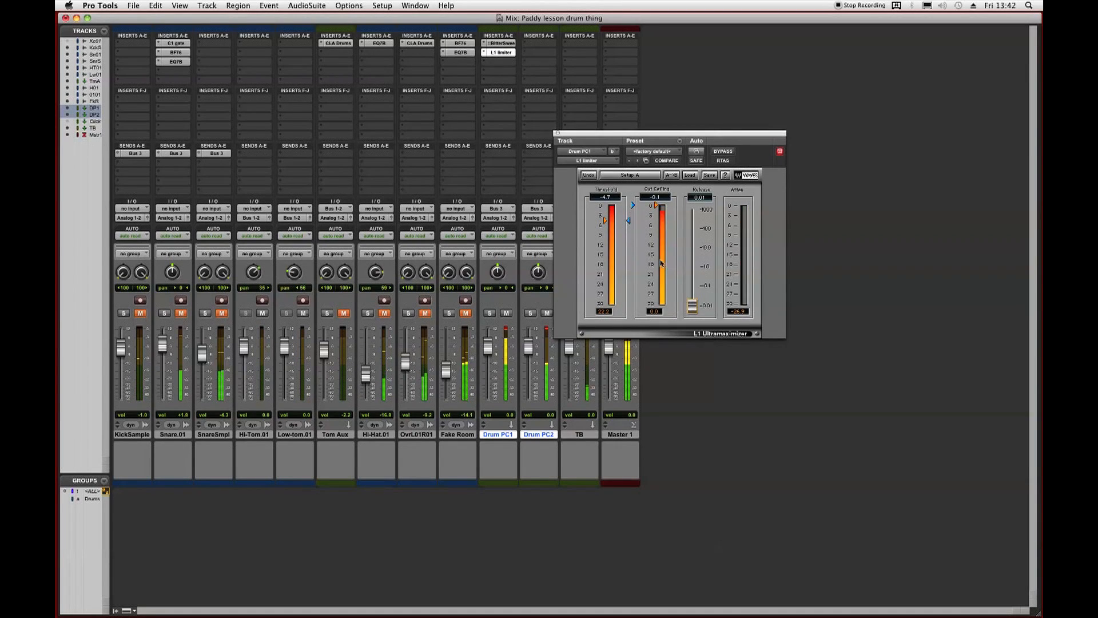
{"action": "left_click_drag", "start_coordinate": [692, 306], "coordinate": [692, 281]}
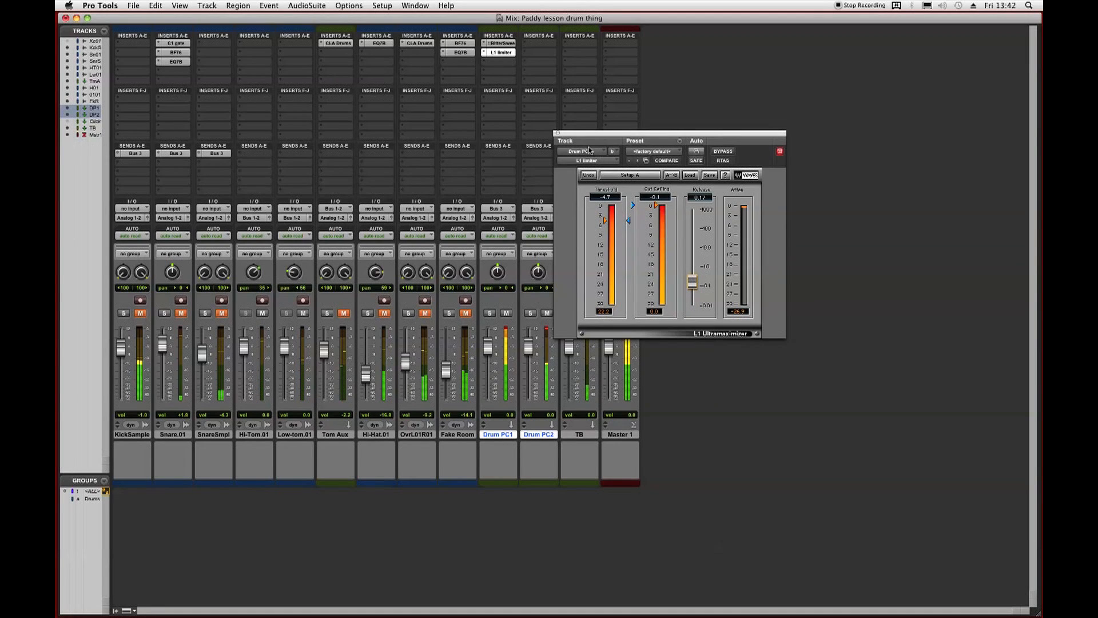
{"action": "left_click", "coordinate": [558, 133]}
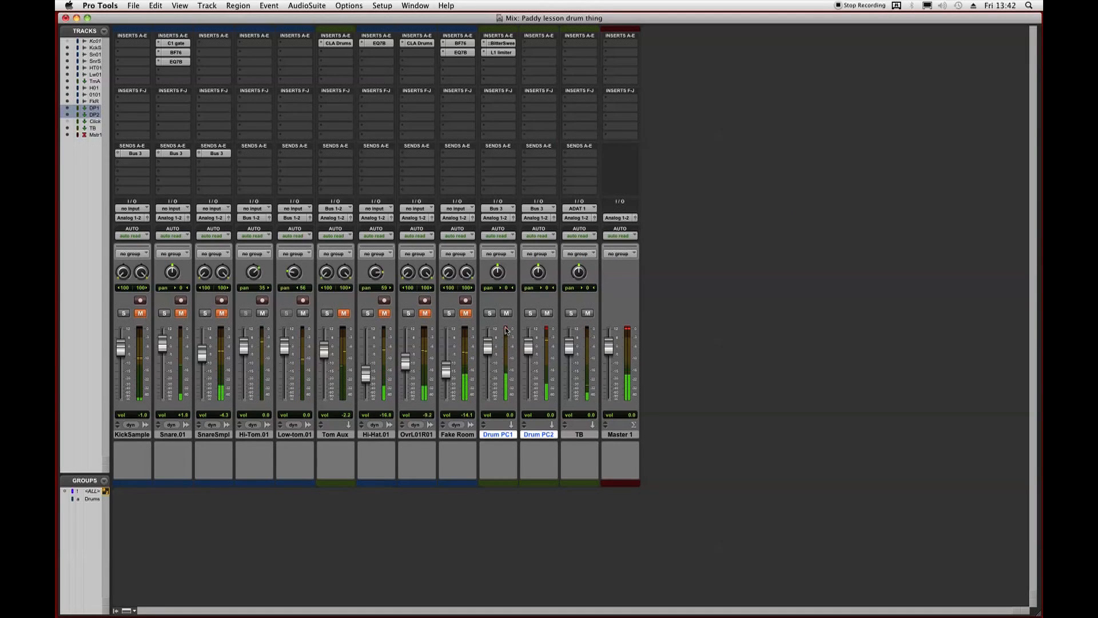
Lower the Drum PC1 fader all the way down and solo Drum PC2.
{"action": "left_click_drag", "start_coordinate": [488, 347], "coordinate": [487, 381]}
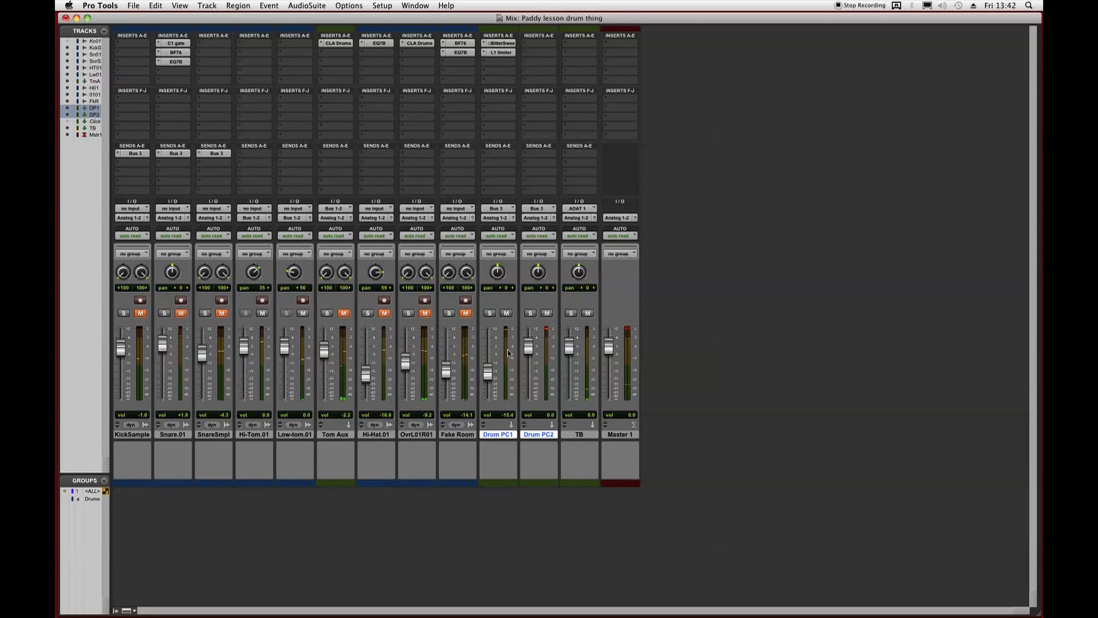
{"action": "mouse_move", "coordinate": [488, 372]}
{"action": "left_mouse_down"}
{"action": "mouse_move", "coordinate": [490, 357]}
{"action": "mouse_move", "coordinate": [488, 374]}
{"action": "left_mouse_up"}
{"action": "left_click", "coordinate": [530, 313]}
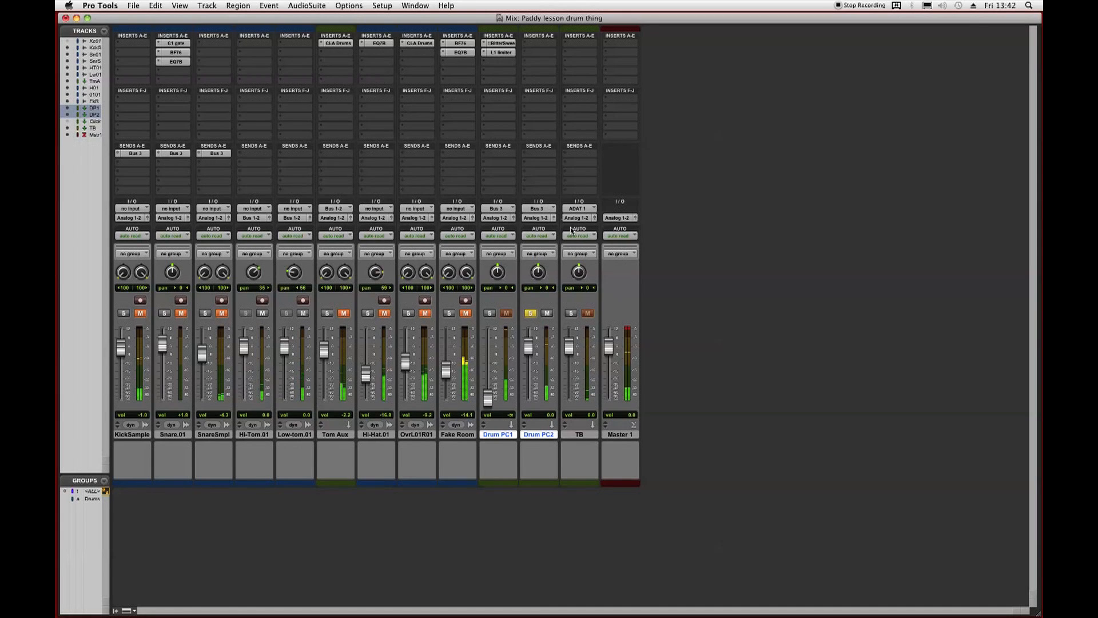
Insert the Lo-Fi plug-in on Drum PC2 and raise its distortion to about two thirds of the range.
{"action": "left_click", "coordinate": [538, 41]}
{"action": "mouse_move", "coordinate": [547, 62]}
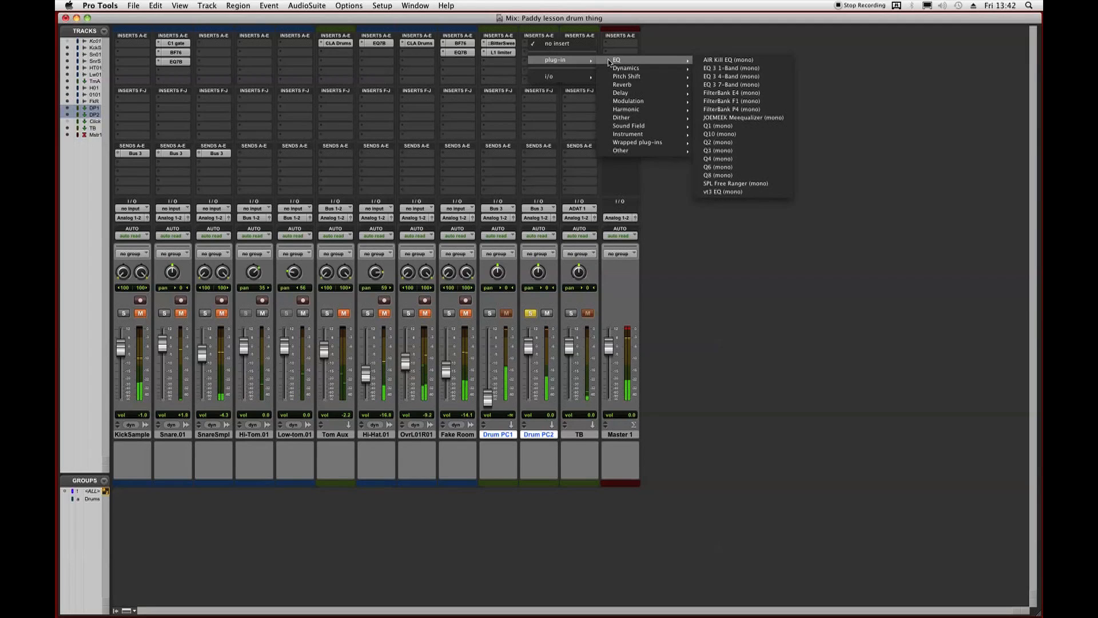
{"action": "mouse_move", "coordinate": [633, 105]}
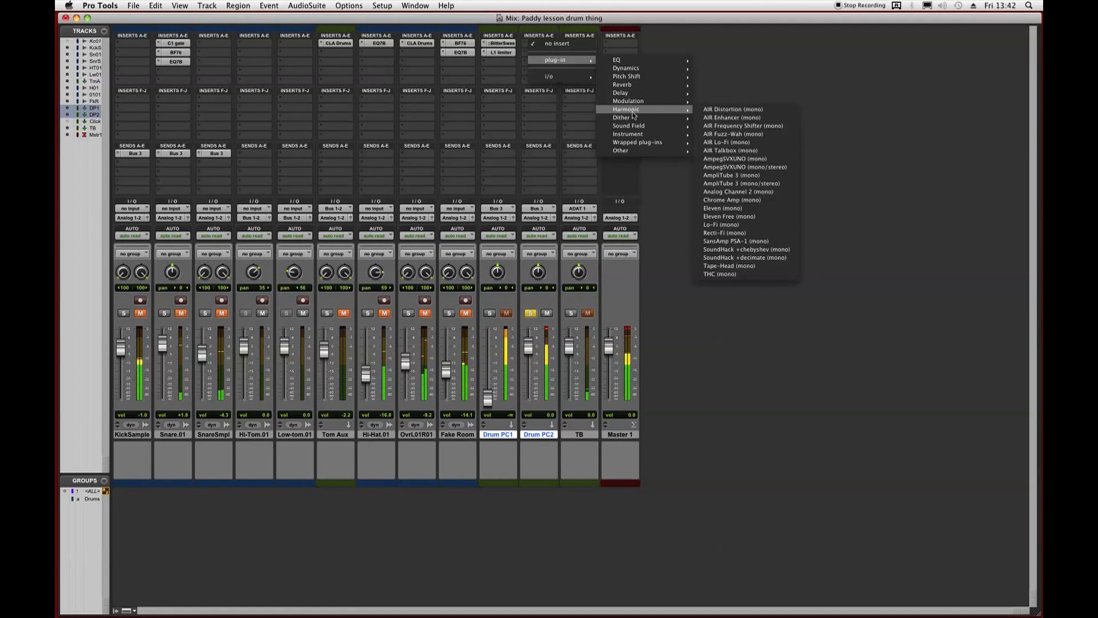
{"action": "left_click", "coordinate": [754, 225]}
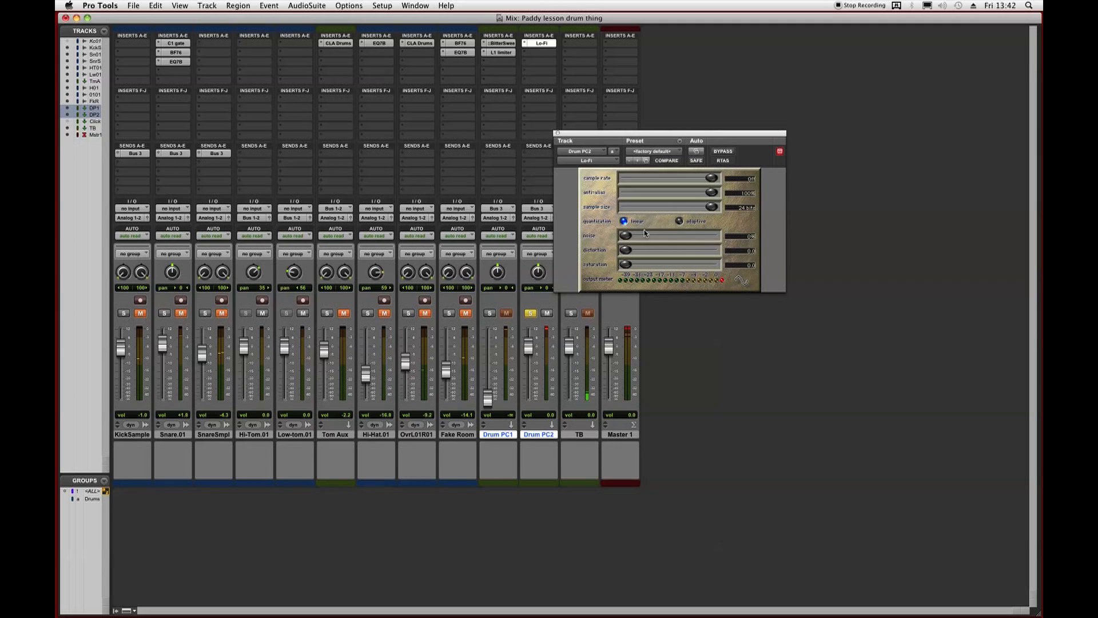
{"action": "left_click_drag", "start_coordinate": [624, 255], "coordinate": [678, 259]}
{"action": "left_click_drag", "start_coordinate": [682, 258], "coordinate": [698, 251]}
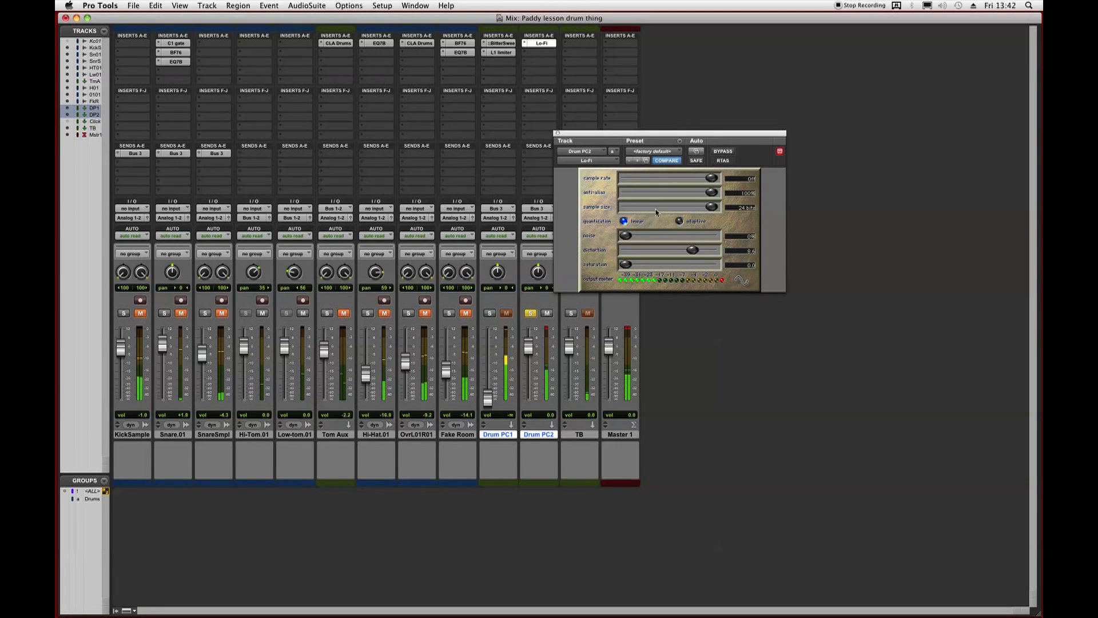
{"action": "left_click", "coordinate": [541, 43]}
Insert an EQ 3 7-Band (mono) after Lo-Fi on Drum PC2.
{"action": "left_click", "coordinate": [540, 52]}
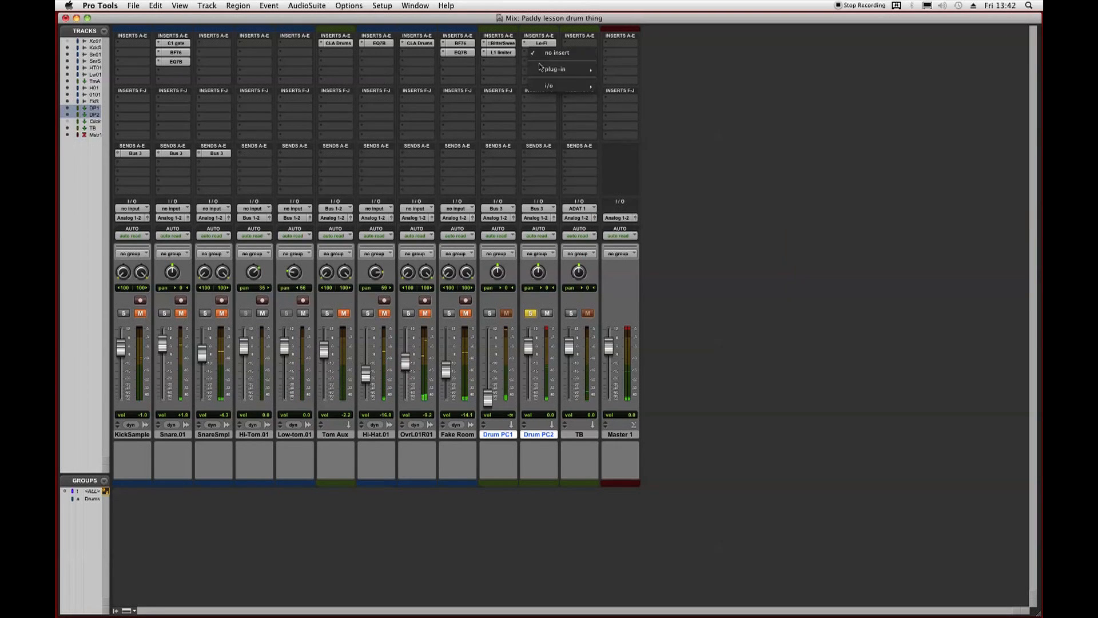
{"action": "mouse_move", "coordinate": [549, 69]}
{"action": "mouse_move", "coordinate": [617, 69]}
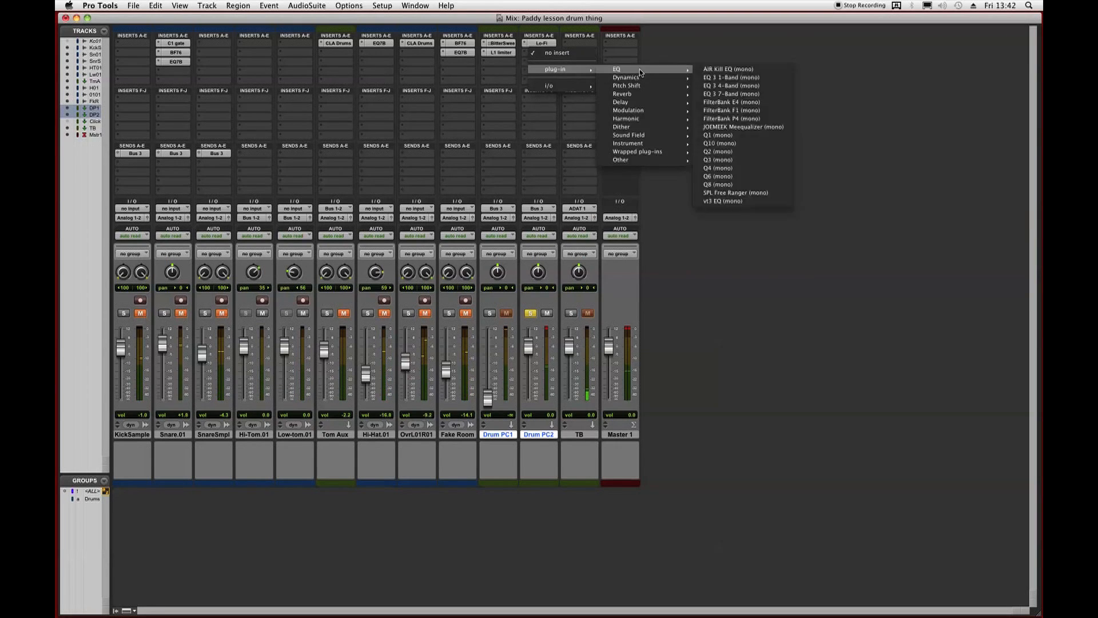
{"action": "left_click", "coordinate": [753, 92]}
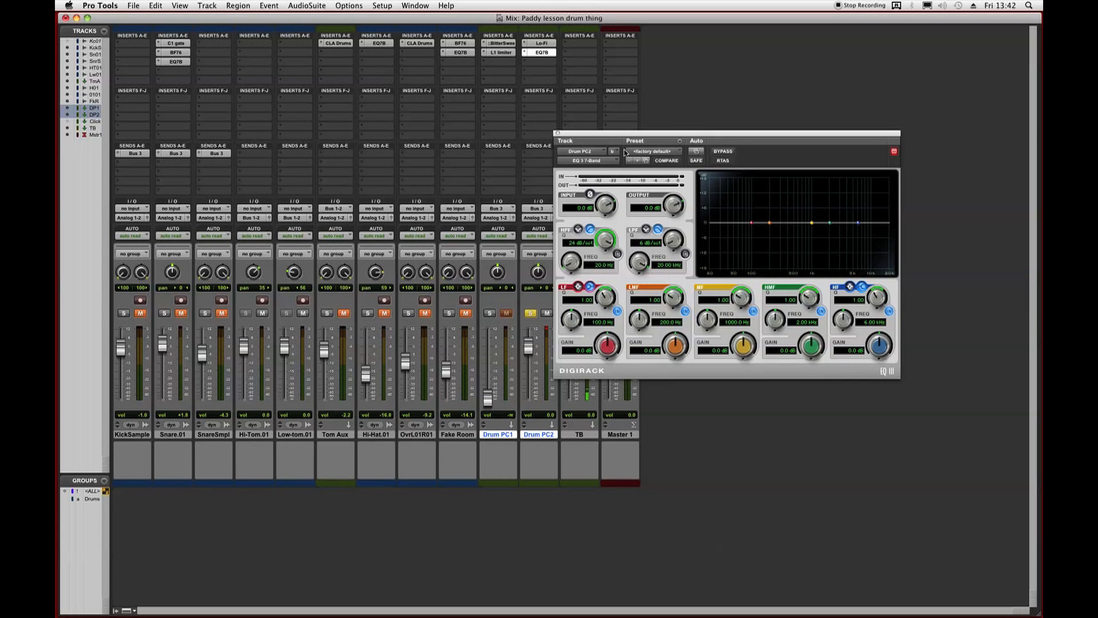
Band-limit Drum PC2 in the EQ with a 24 dB/oct high-pass at about 220 Hz and a 24 dB/oct low-pass around 4 kHz.
{"action": "left_click", "coordinate": [617, 254]}
{"action": "left_click_drag", "start_coordinate": [570, 262], "coordinate": [570, 228]}
{"action": "key", "text": "space"}
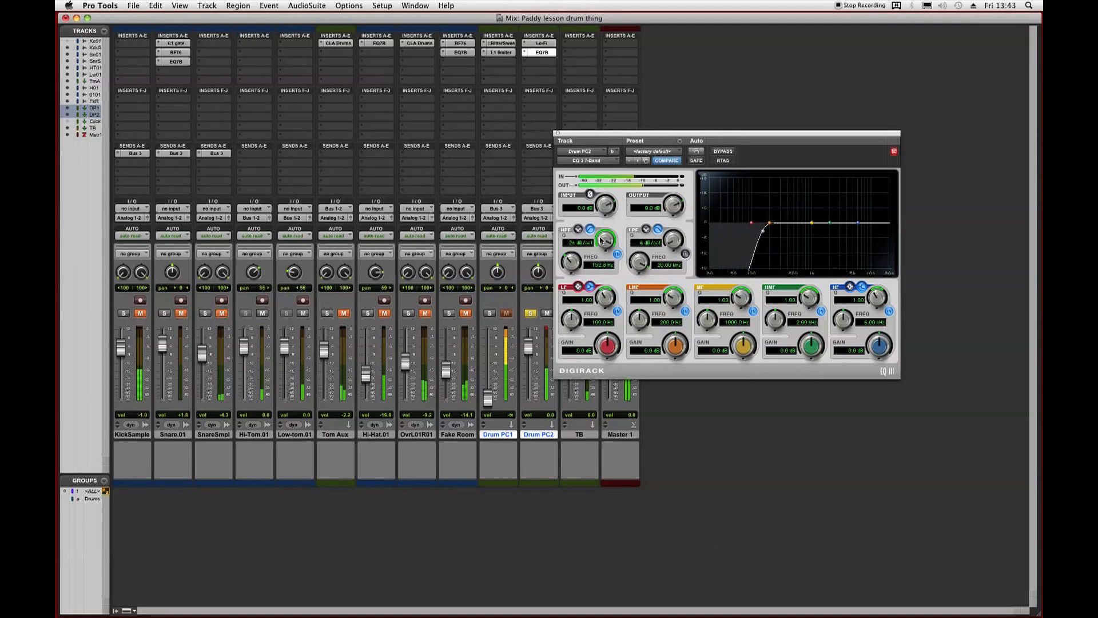
{"action": "left_click_drag", "start_coordinate": [675, 242], "coordinate": [677, 218]}
{"action": "left_click", "coordinate": [684, 253]}
{"action": "mouse_move", "coordinate": [644, 263]}
{"action": "left_mouse_down"}
{"action": "mouse_move", "coordinate": [632, 298]}
{"action": "mouse_move", "coordinate": [638, 257]}
{"action": "mouse_move", "coordinate": [577, 259]}
{"action": "mouse_move", "coordinate": [641, 274]}
{"action": "left_mouse_up"}
{"action": "key", "text": "space"}
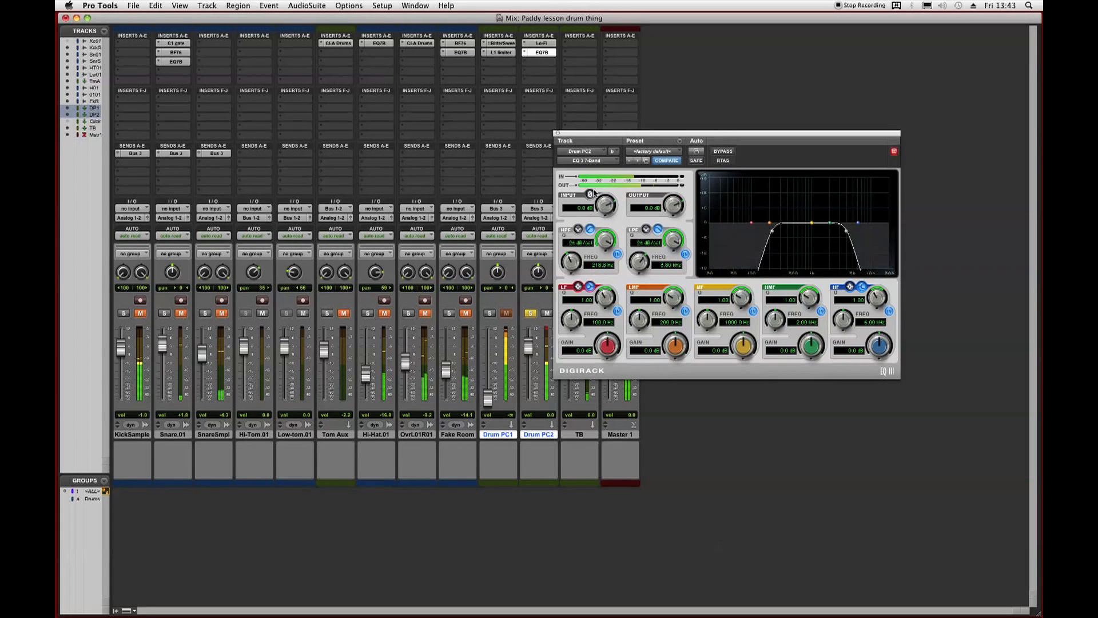
{"action": "left_click", "coordinate": [558, 135]}
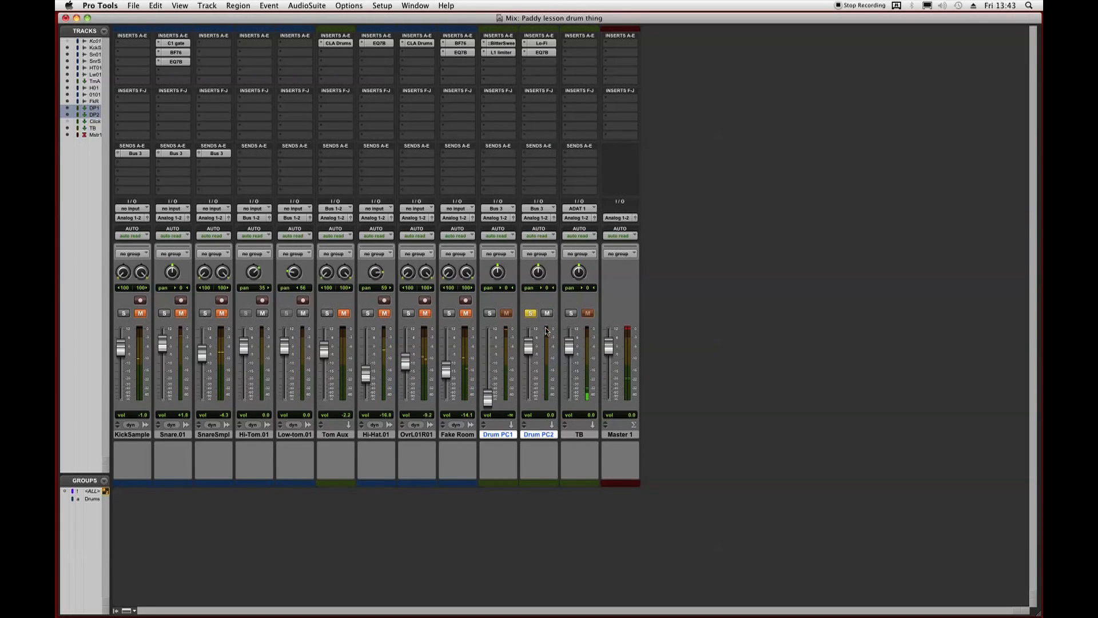
Unsolo Drum PC2, pull its fader down, and blend the parallel tracks in with Drum PC1 at -17.5 dB and Drum PC2 at -16.1 dB.
{"action": "left_click", "coordinate": [531, 314]}
{"action": "left_click_drag", "start_coordinate": [529, 346], "coordinate": [527, 446]}
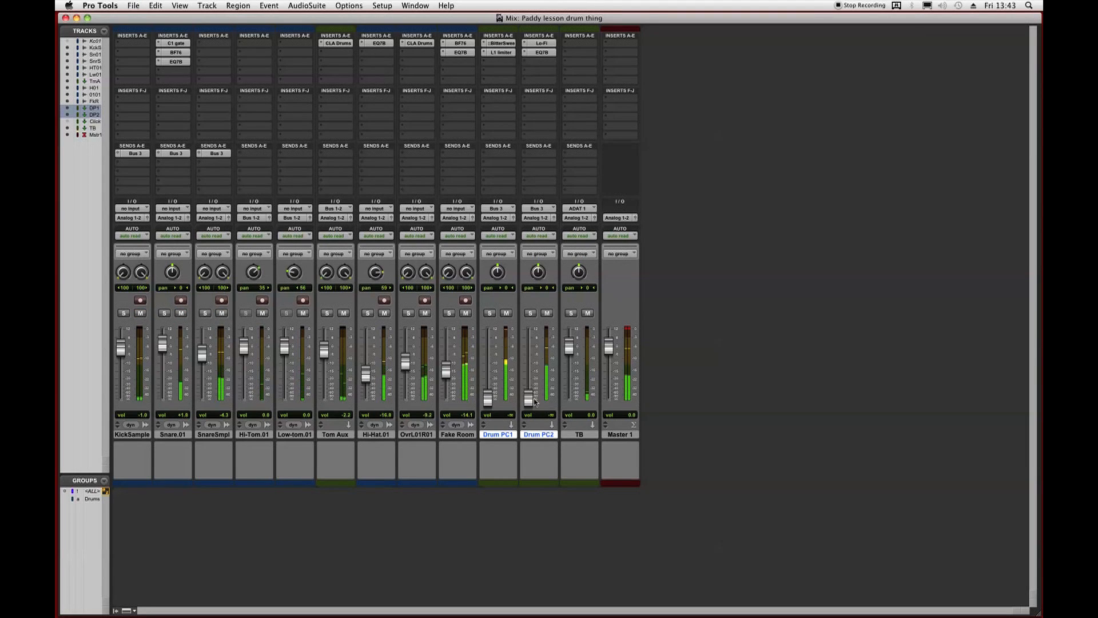
{"action": "left_click_drag", "start_coordinate": [488, 405], "coordinate": [533, 372]}
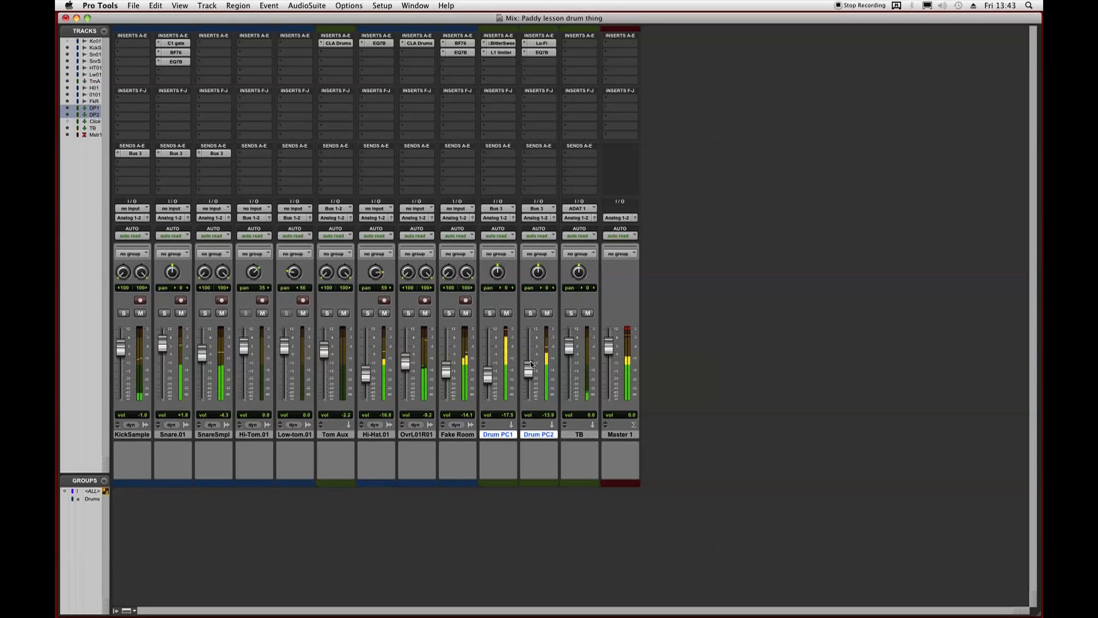
{"action": "left_click_drag", "start_coordinate": [529, 368], "coordinate": [531, 370]}
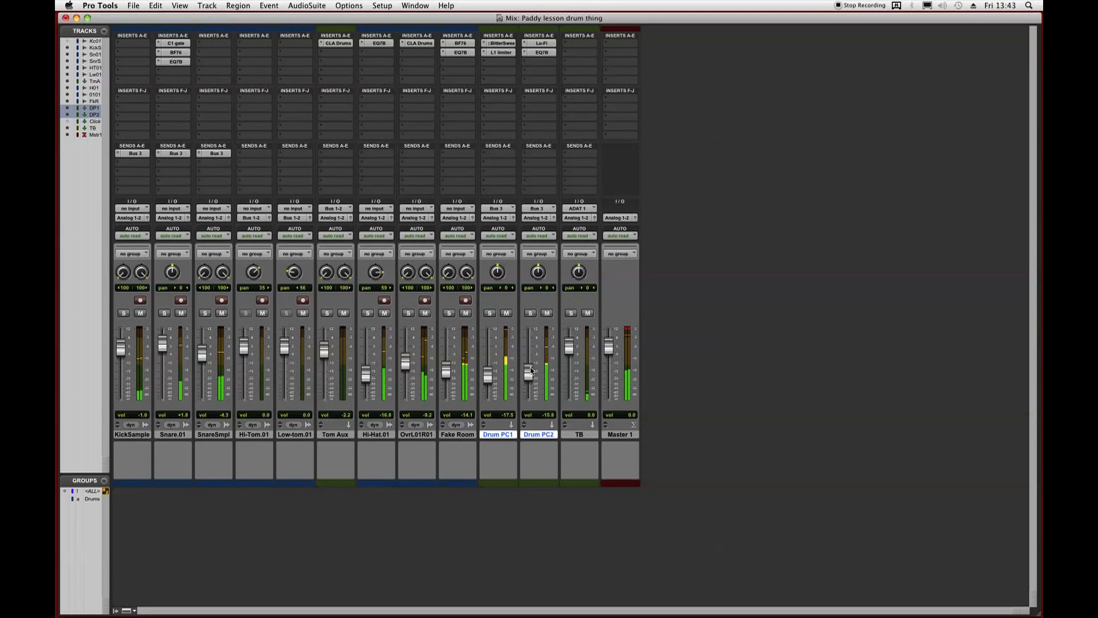
Mute and unmute Drum PC1 and Drum PC2 to compare the drum mix with and without the parallel tracks.
{"action": "left_click", "coordinate": [547, 313]}
{"action": "left_click", "coordinate": [507, 314]}
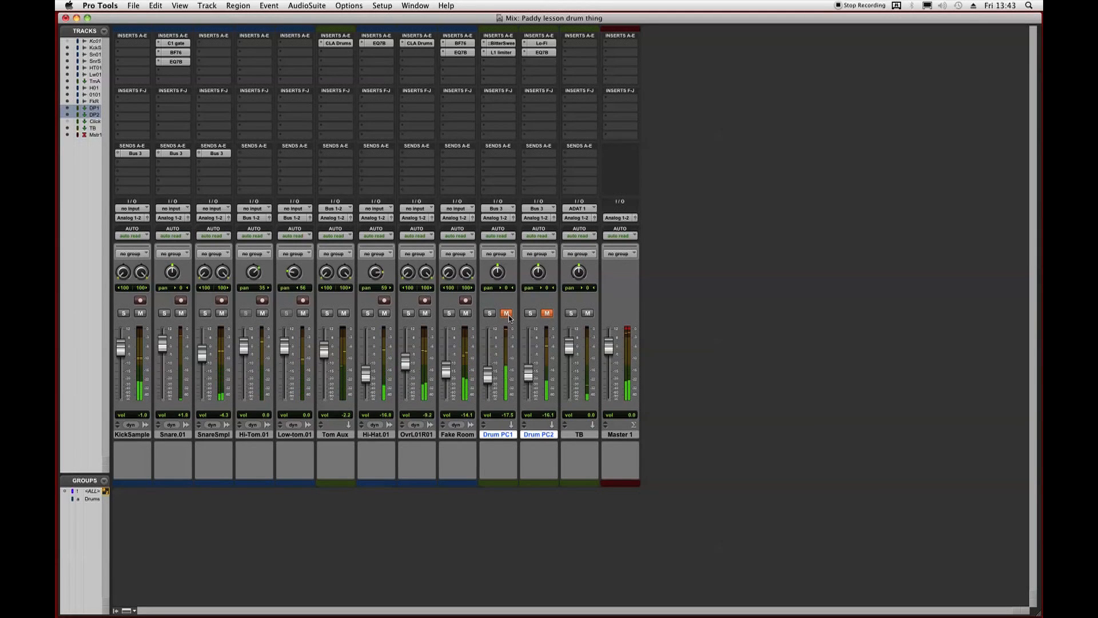
{"action": "left_click", "coordinate": [507, 313]}
{"action": "left_click", "coordinate": [547, 314]}
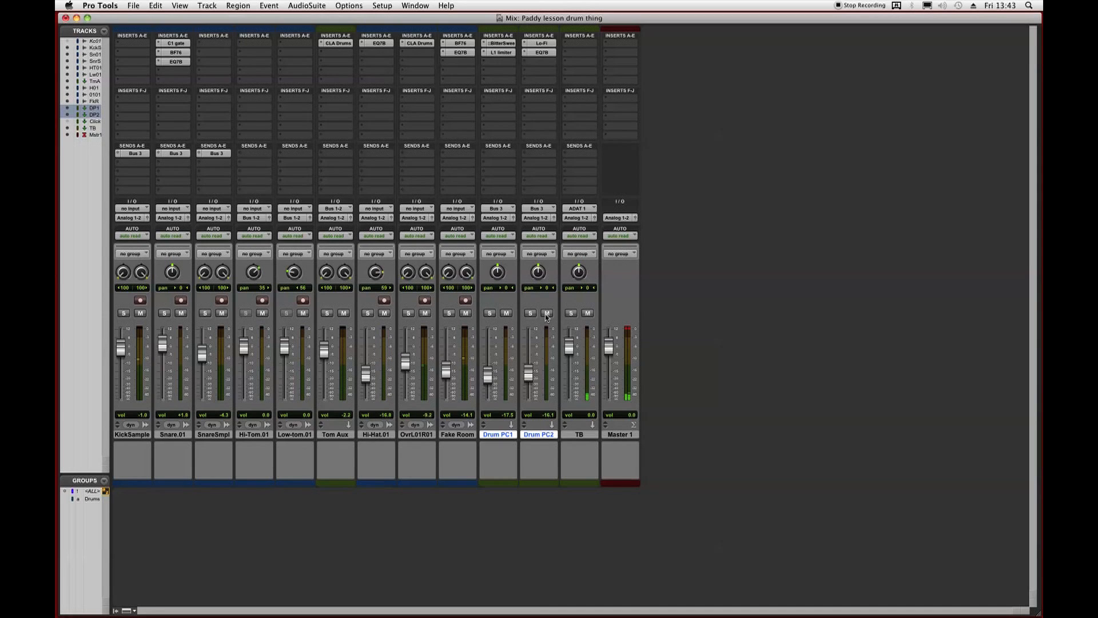
Create two new stereo aux input tracks after Drum PC2.
{"action": "key", "text": "super+shift+n"}
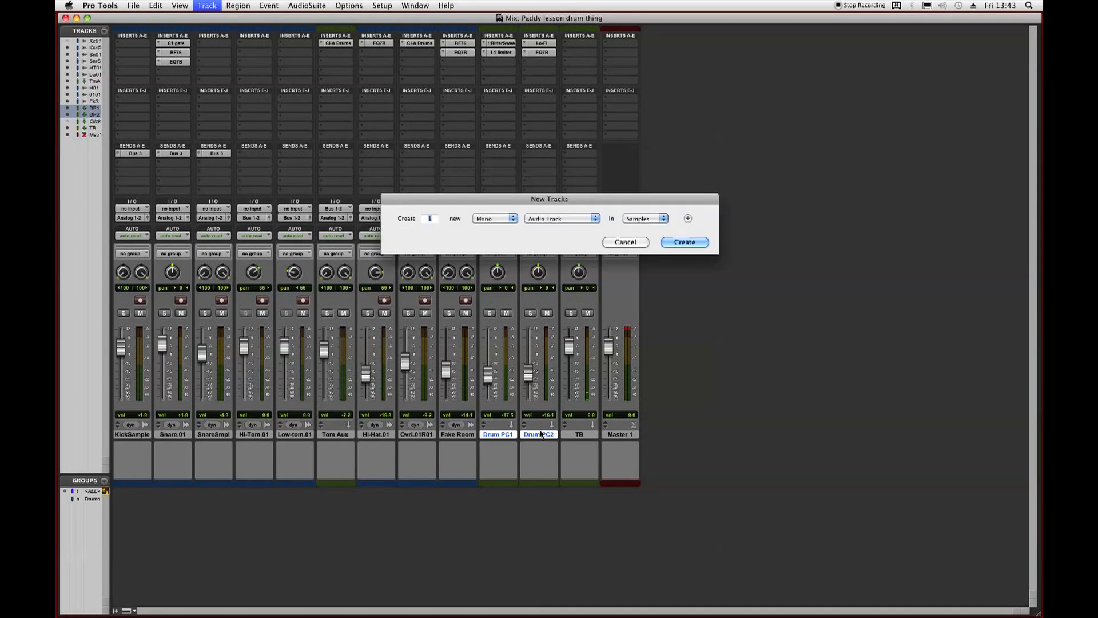
{"action": "type", "text": "2"}
{"action": "key", "text": "Return"}
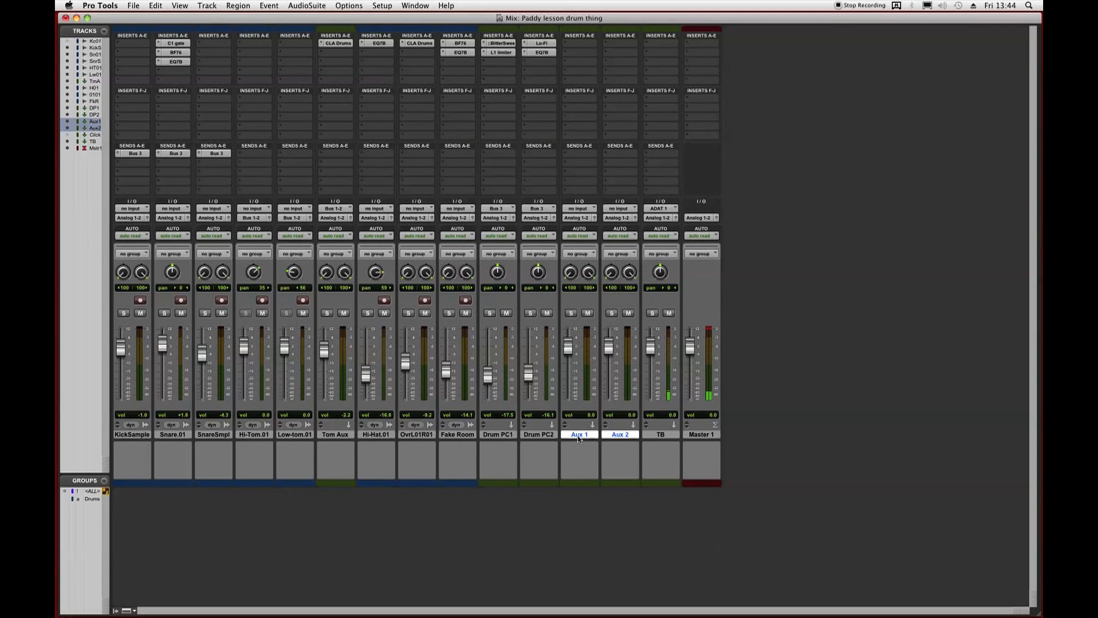
Rename the two new aux tracks Drum Mix1 and Drum Mix2.
{"action": "double_click", "coordinate": [579, 436]}
{"action": "type", "text": "Drum M"}
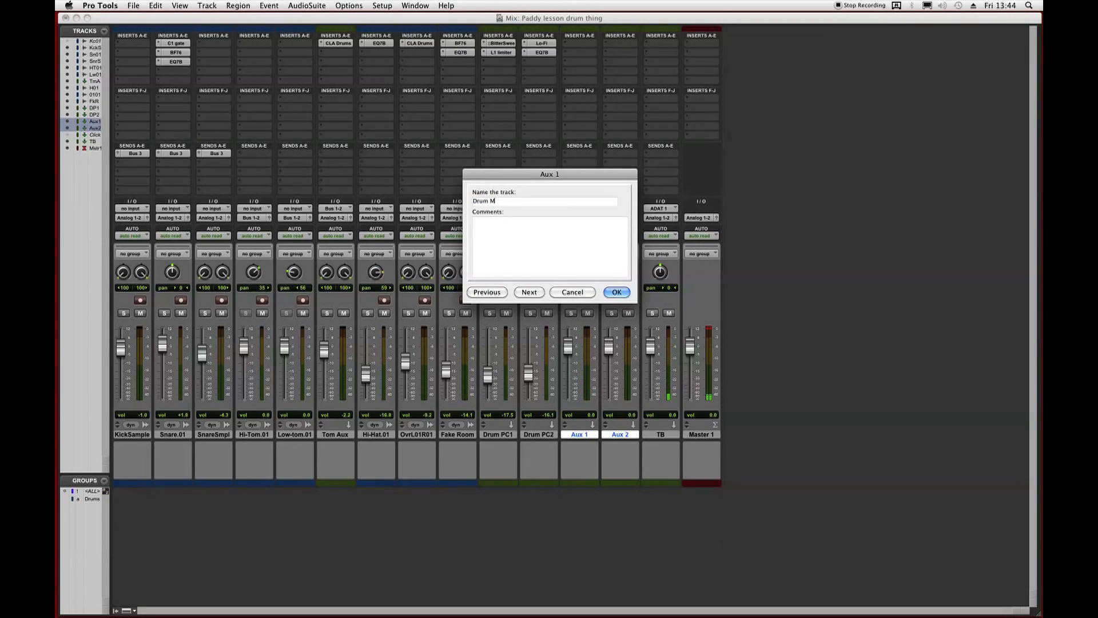
{"action": "type", "text": "ix1"}
{"action": "key", "text": "super+Right"}
{"action": "type", "text": "Drum Mix2"}
{"action": "key", "text": "Return"}
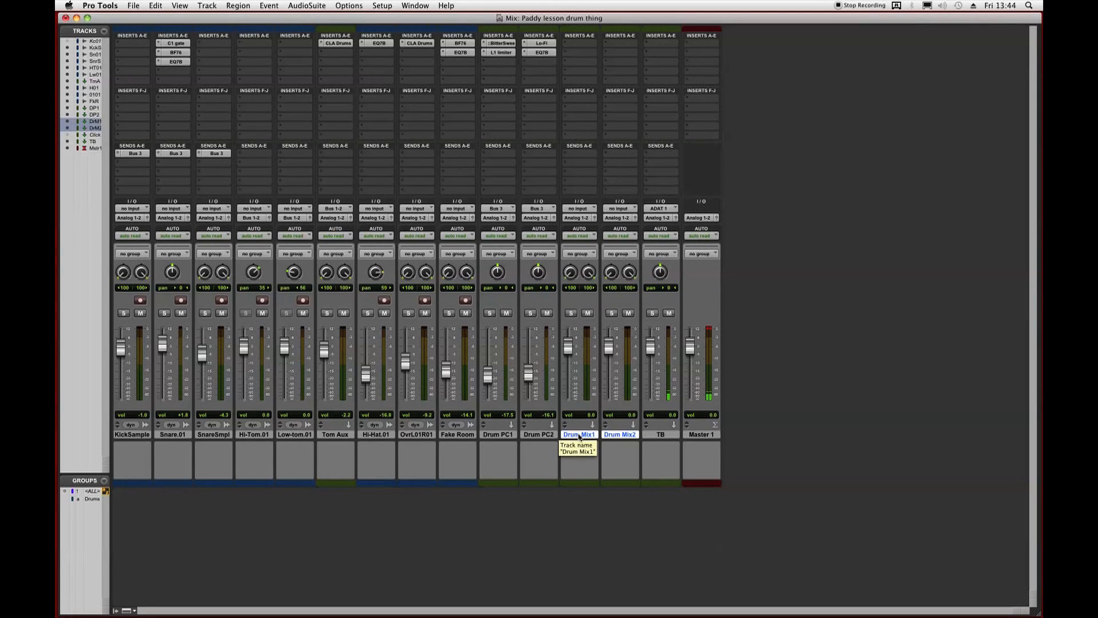
Route the outputs of the kick sample, both snare tracks, Tom Aux, hi-hat, overheads and Fake Room to Bus 5-6 (Stereo).
{"action": "left_click_drag", "start_coordinate": [131, 434], "coordinate": [217, 437]}
{"action": "left_click_drag", "start_coordinate": [336, 435], "coordinate": [466, 437]}
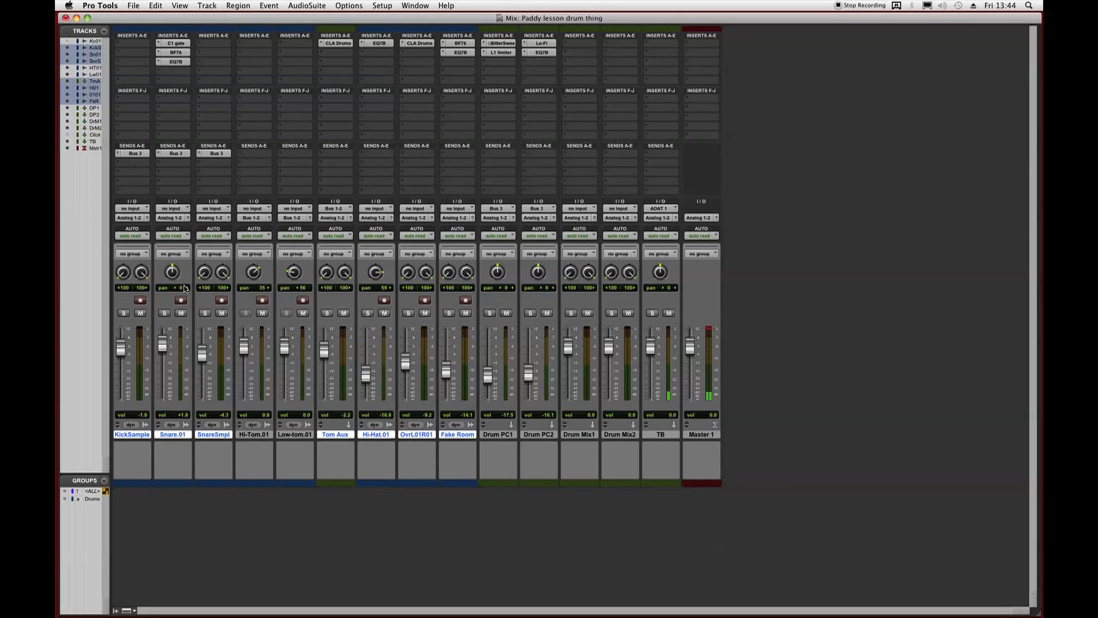
{"action": "left_click", "coordinate": [131, 218]}
{"action": "mouse_move", "coordinate": [137, 225]}
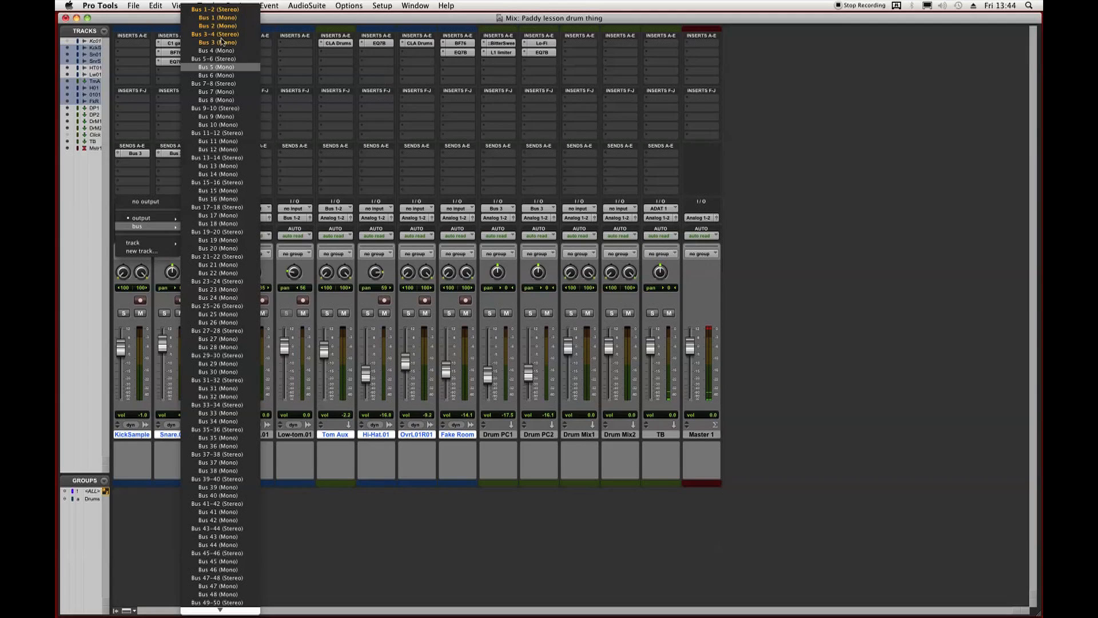
{"action": "left_click", "coordinate": [218, 58]}
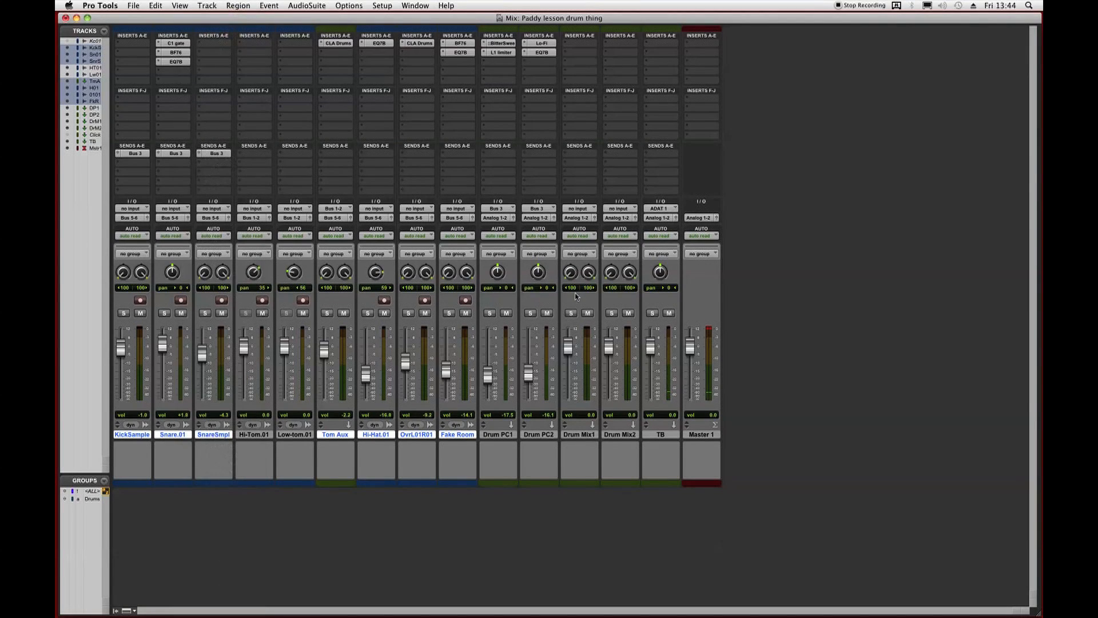
Set the inputs of Drum Mix1 and Drum Mix2 to Bus 5-6 (Stereo) and mute Drum Mix2.
{"action": "left_click", "coordinate": [578, 209]}
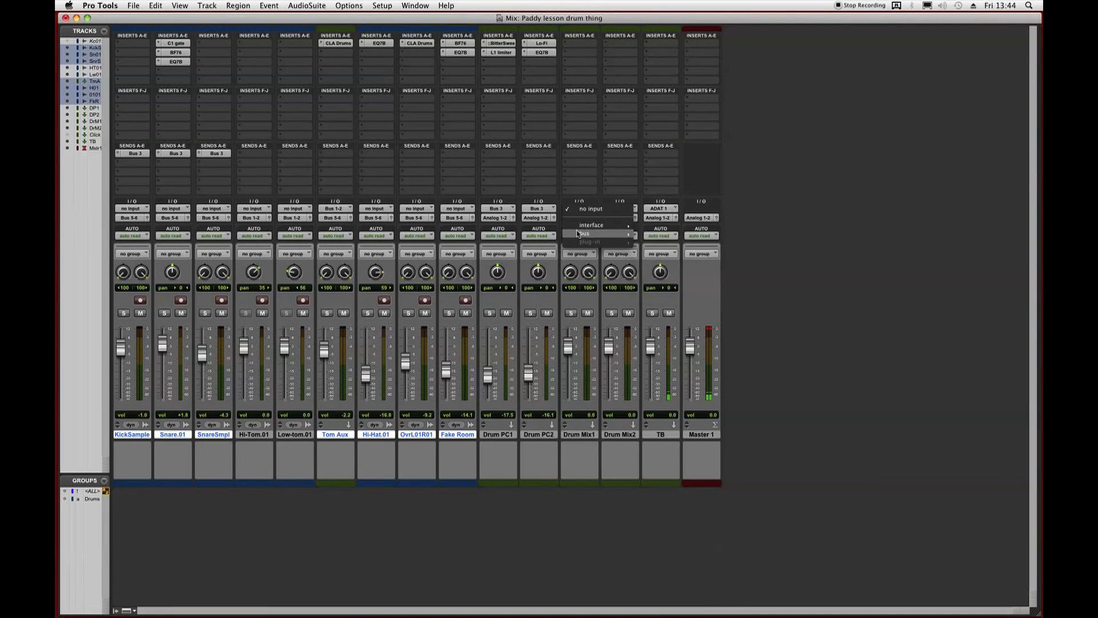
{"action": "mouse_move", "coordinate": [595, 234]}
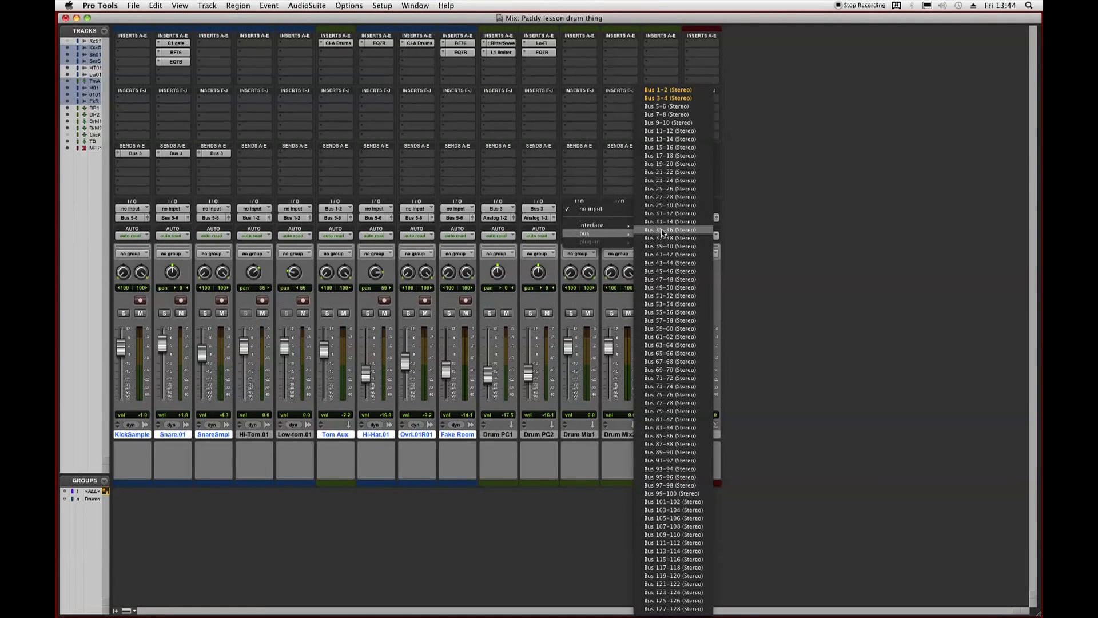
{"action": "left_click", "coordinate": [681, 106]}
{"action": "left_click", "coordinate": [635, 209]}
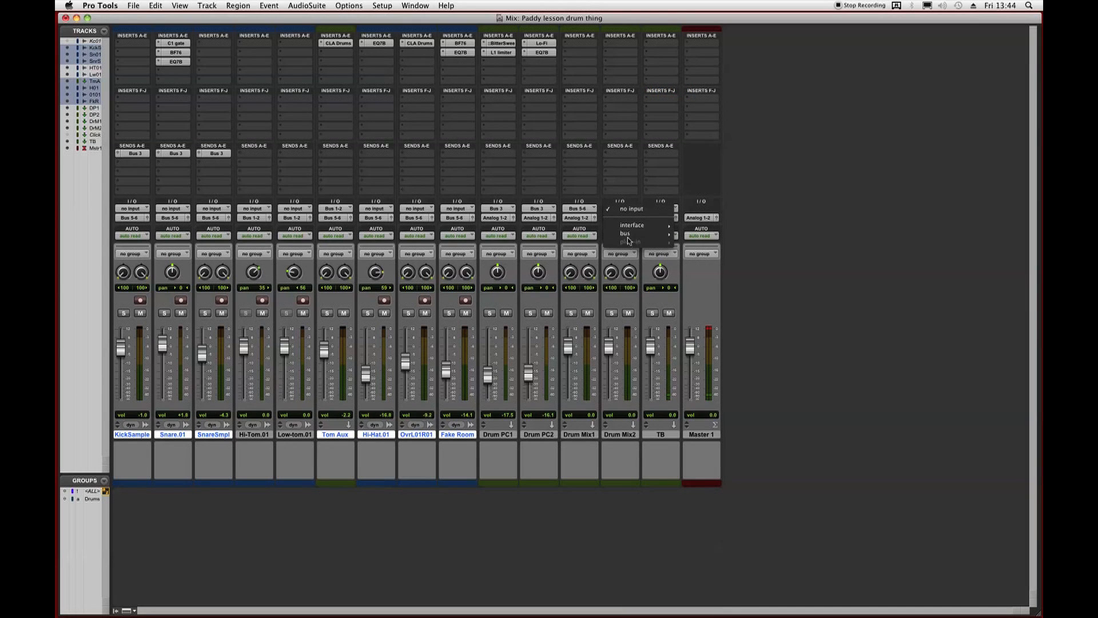
{"action": "mouse_move", "coordinate": [629, 234]}
{"action": "left_click", "coordinate": [733, 107]}
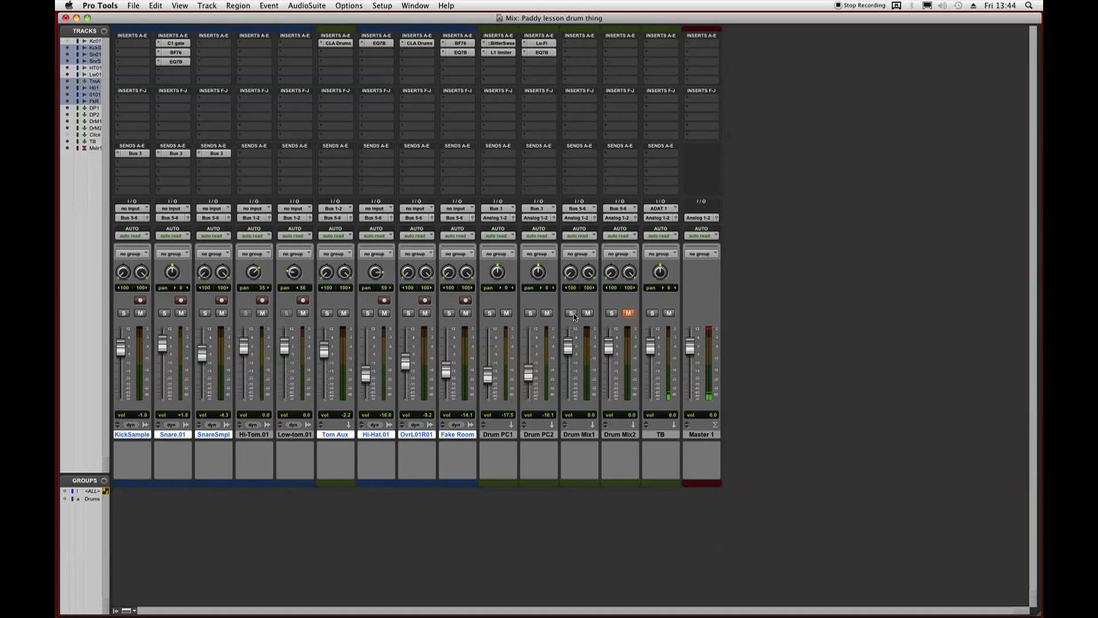
Play the mix and insert the multichannel Analog Channel 2 (stereo) dynamics plug-in on Drum Mix1.
{"action": "key", "text": "space"}
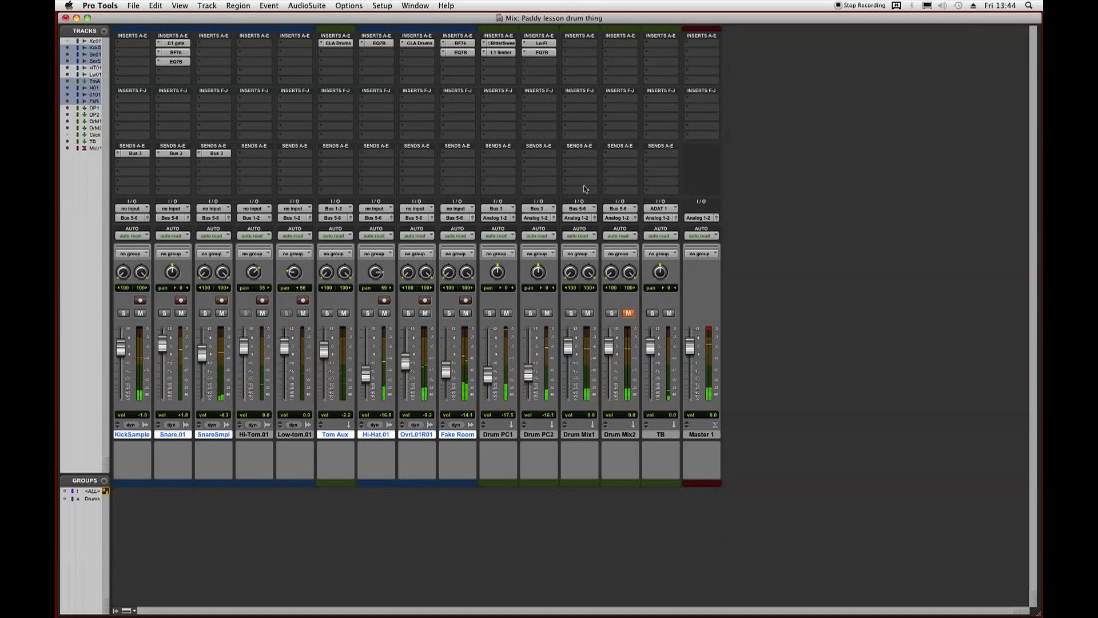
{"action": "left_click", "coordinate": [576, 43]}
{"action": "mouse_move", "coordinate": [652, 63]}
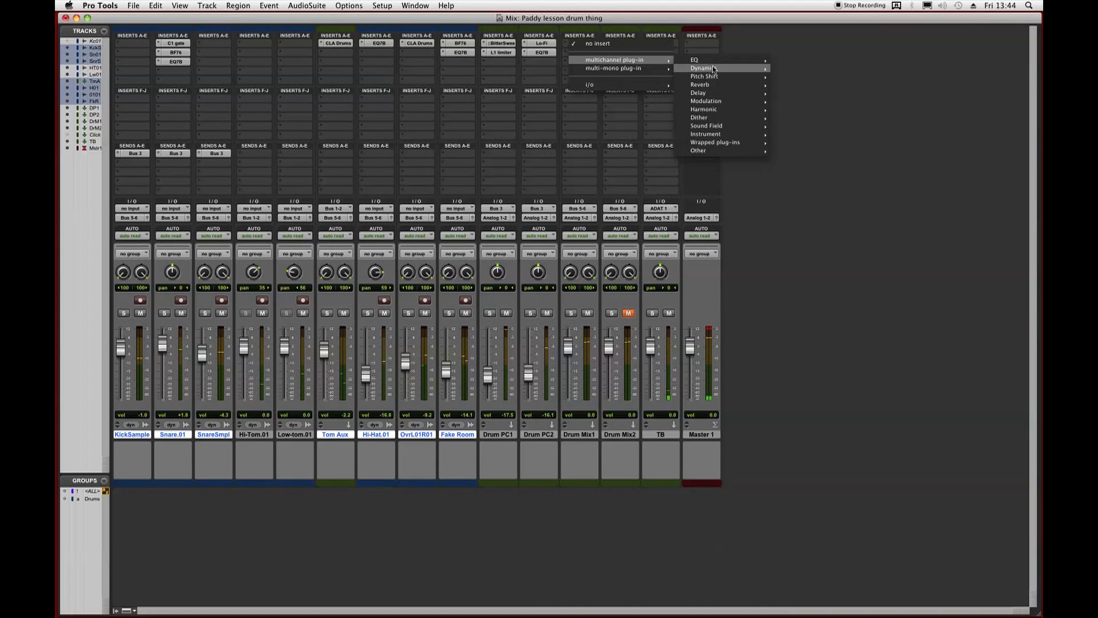
{"action": "mouse_move", "coordinate": [715, 69]}
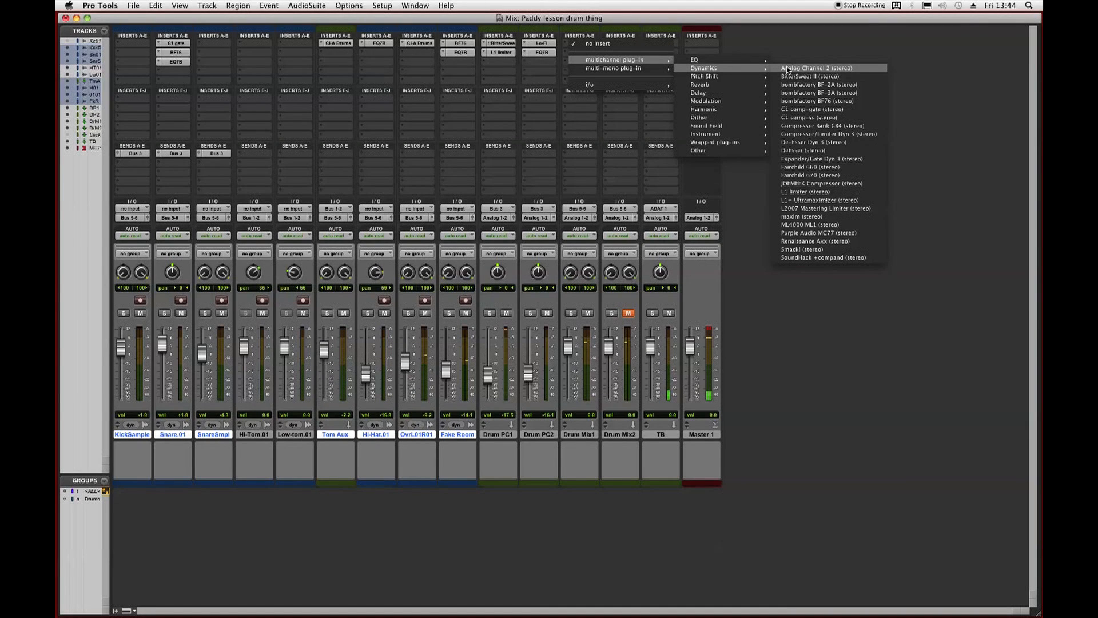
{"action": "left_click", "coordinate": [787, 69]}
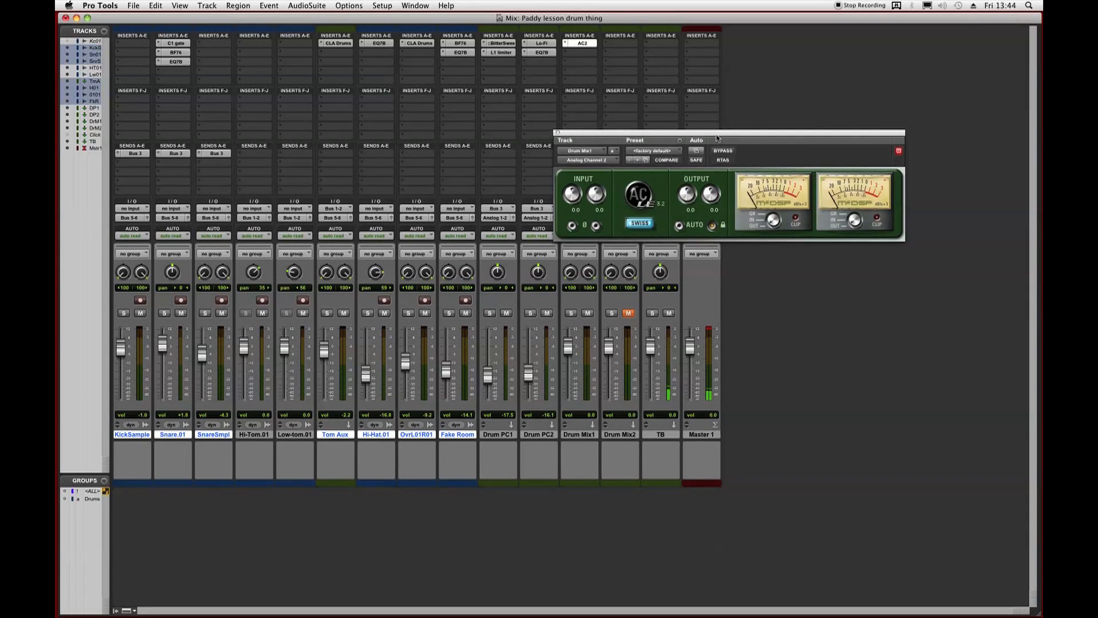
{"action": "left_click_drag", "start_coordinate": [717, 141], "coordinate": [525, 158]}
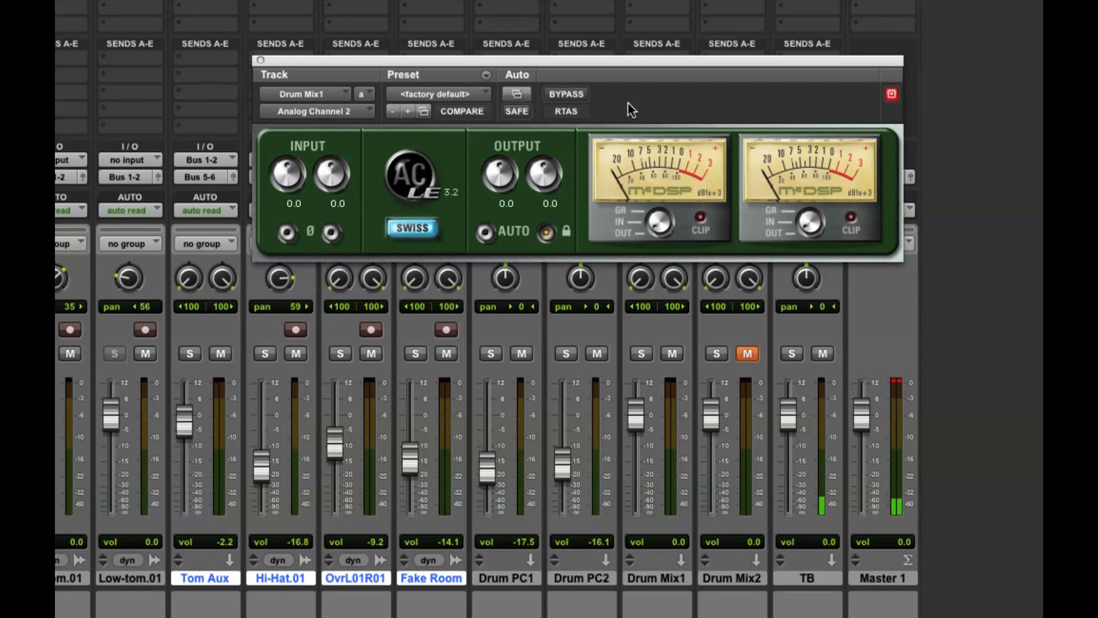
Examine the meter mode switch and the list of available channel modes in Analog Channel 2.
{"action": "left_click_drag", "start_coordinate": [652, 226], "coordinate": [600, 53]}
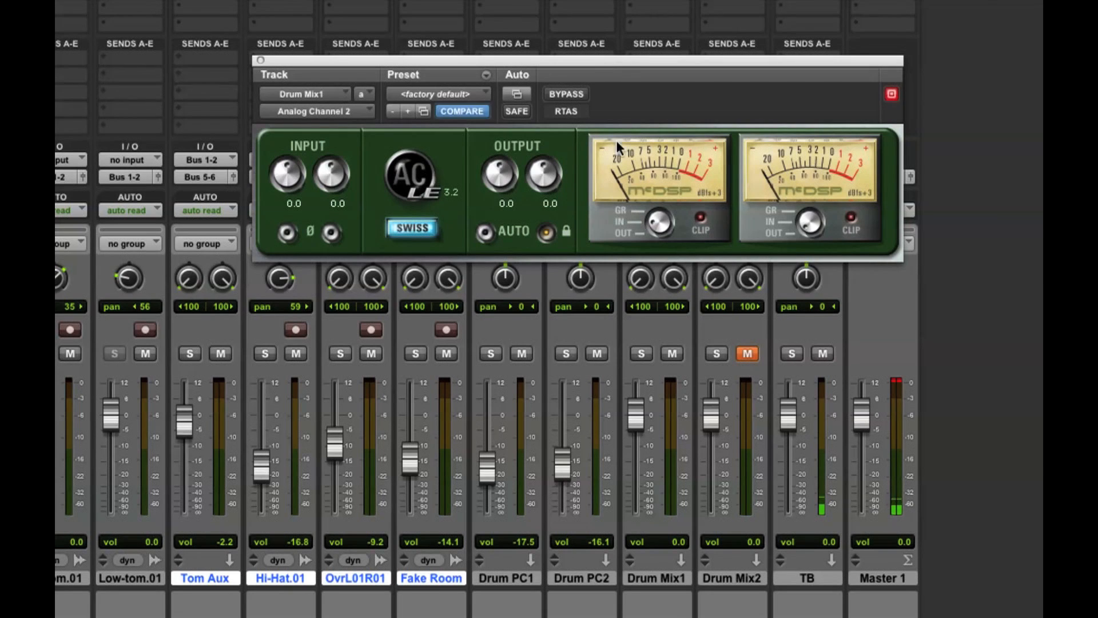
{"action": "left_click", "coordinate": [651, 220]}
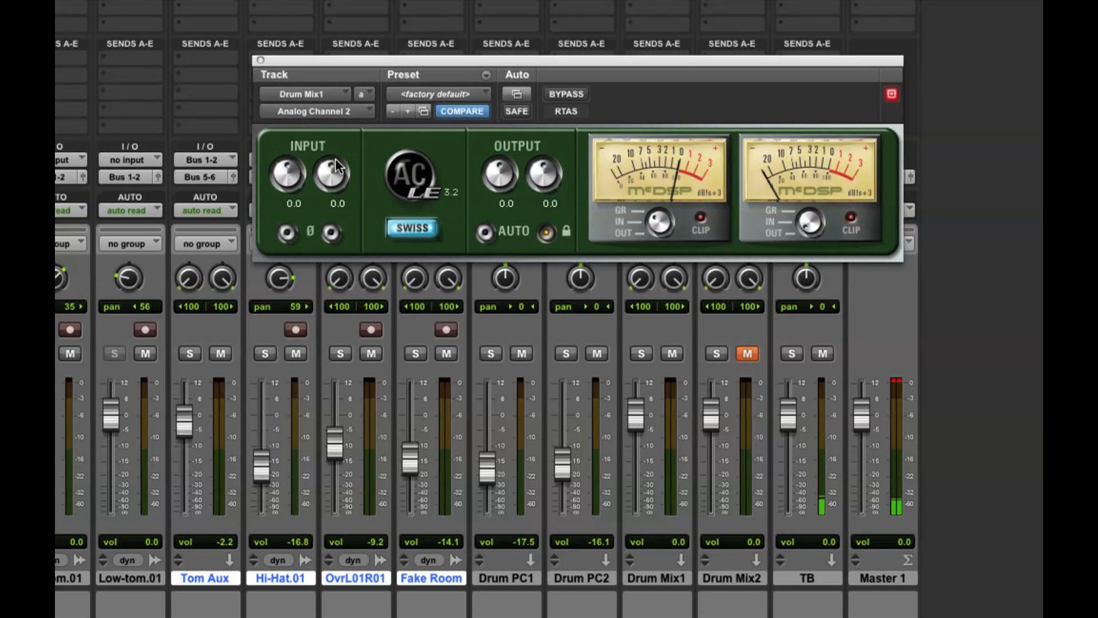
{"action": "left_click", "coordinate": [413, 228]}
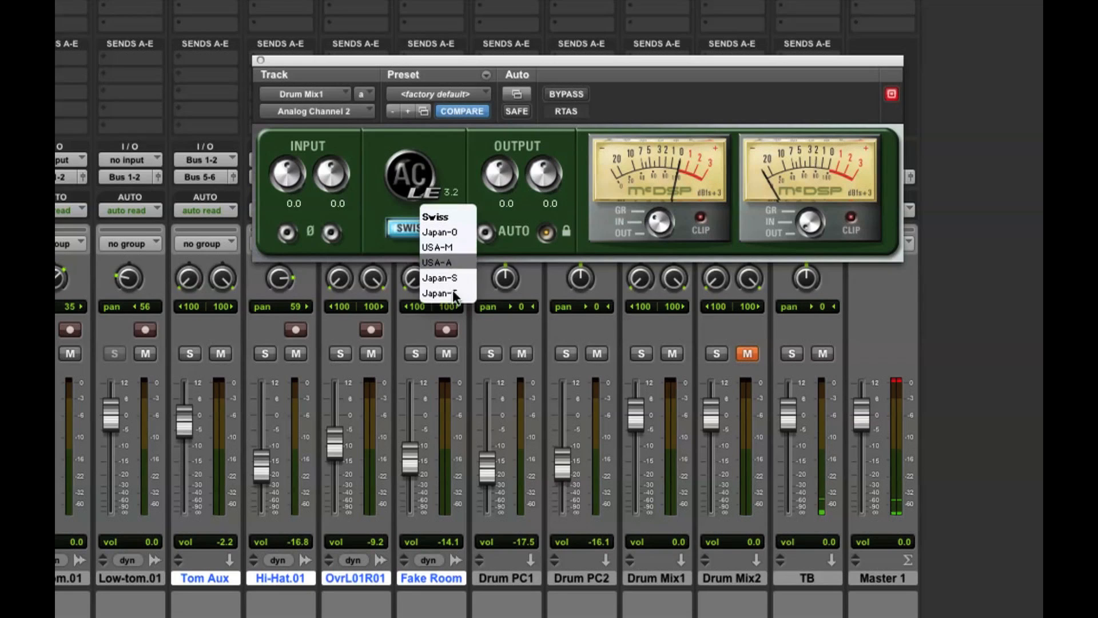
{"action": "left_click", "coordinate": [390, 187]}
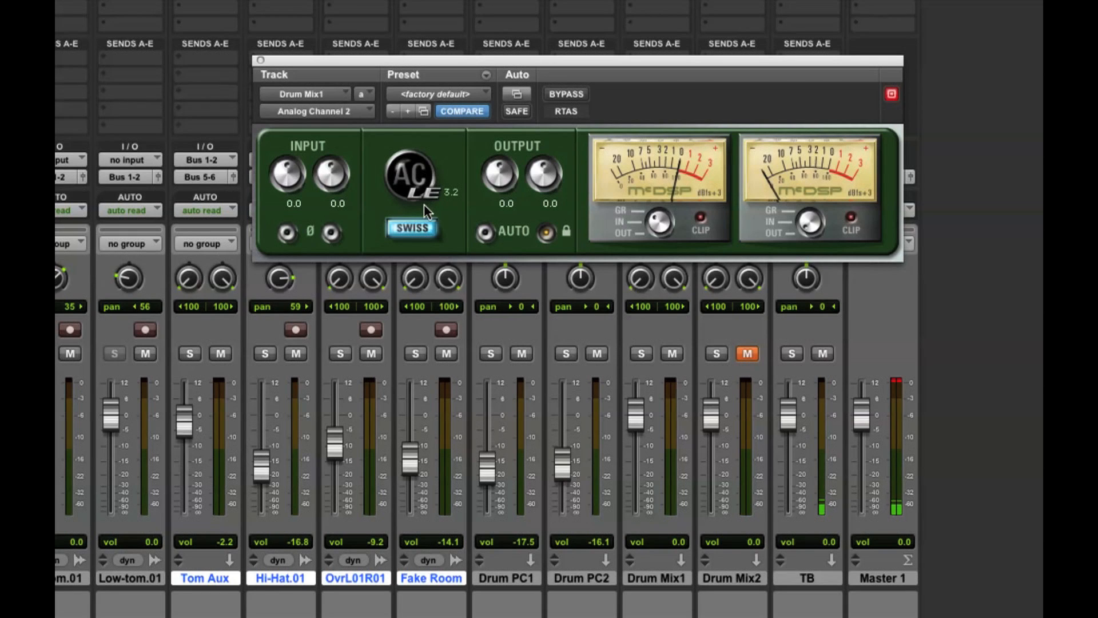
{"action": "left_click", "coordinate": [426, 226]}
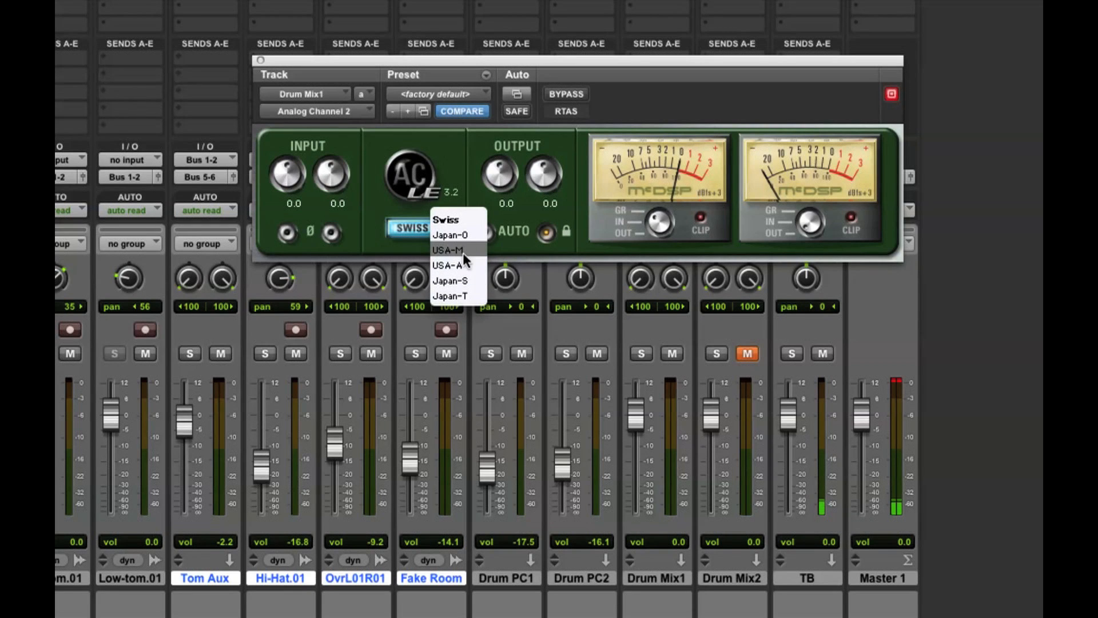
{"action": "left_click", "coordinate": [399, 190]}
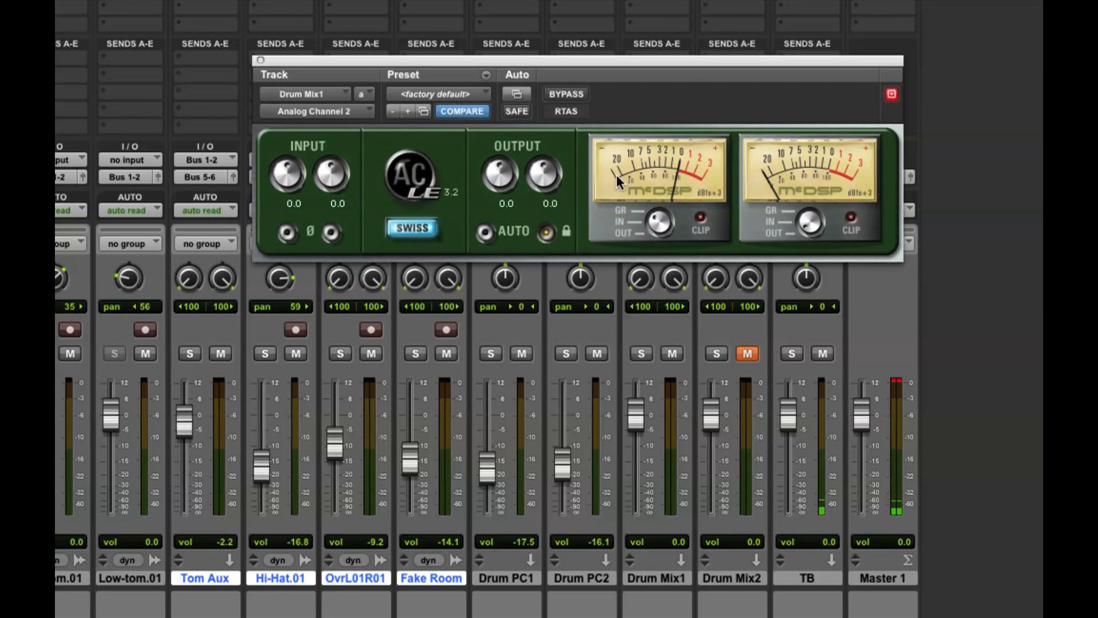
Raise both Analog Channel 2 inputs to 7.6, audition the Japan-O mode and settle on USA-M.
{"action": "left_click_drag", "start_coordinate": [293, 163], "coordinate": [312, 139]}
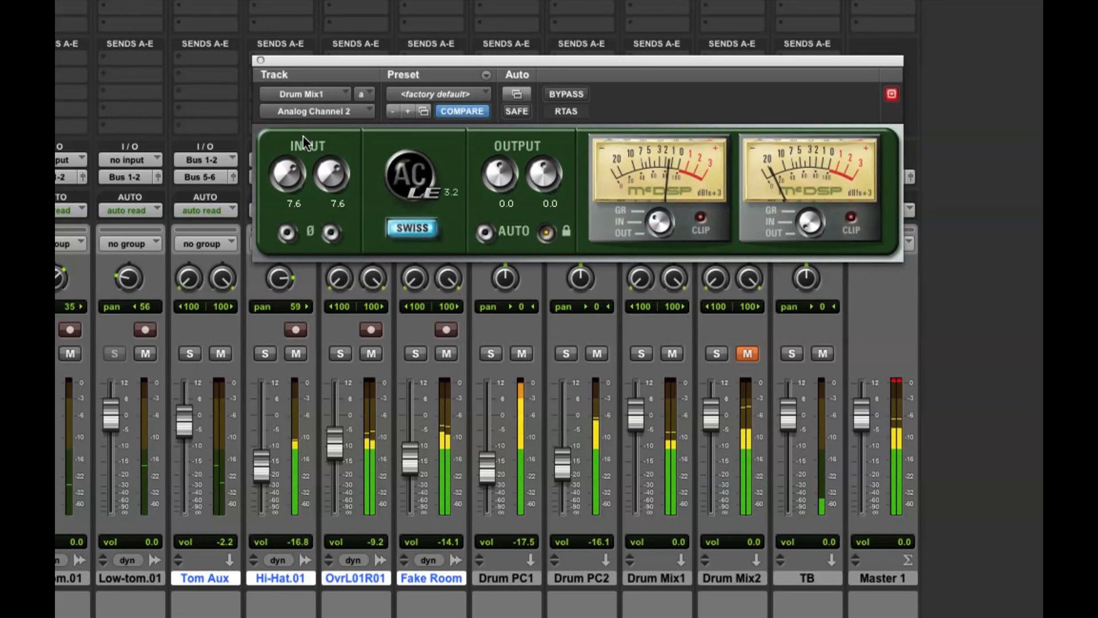
{"action": "left_click", "coordinate": [412, 227]}
{"action": "left_click", "coordinate": [419, 235]}
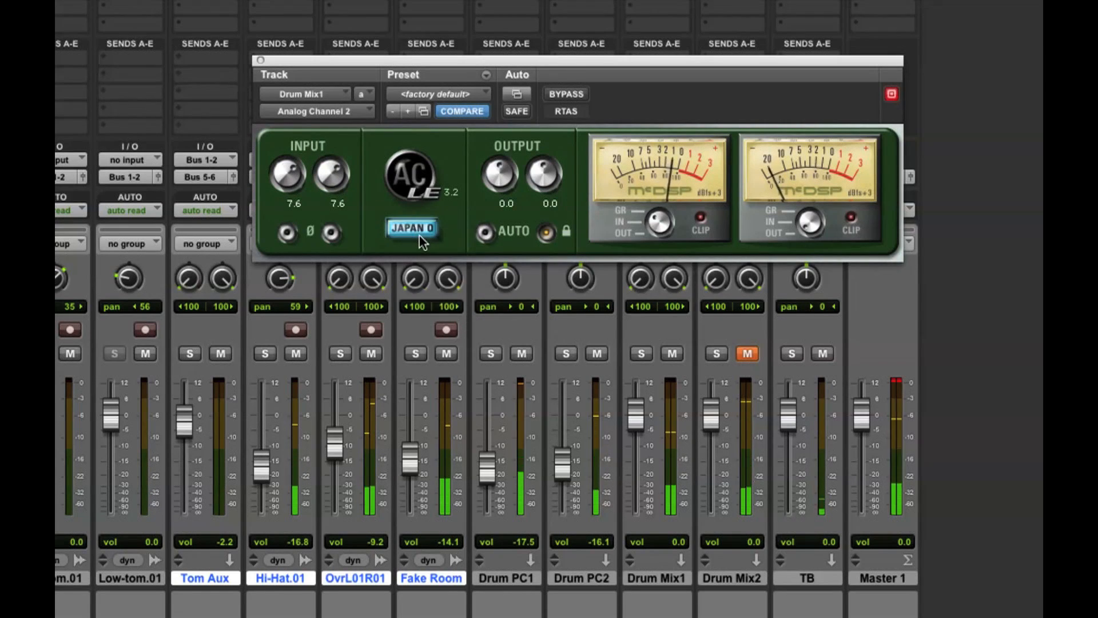
{"action": "left_click", "coordinate": [420, 229]}
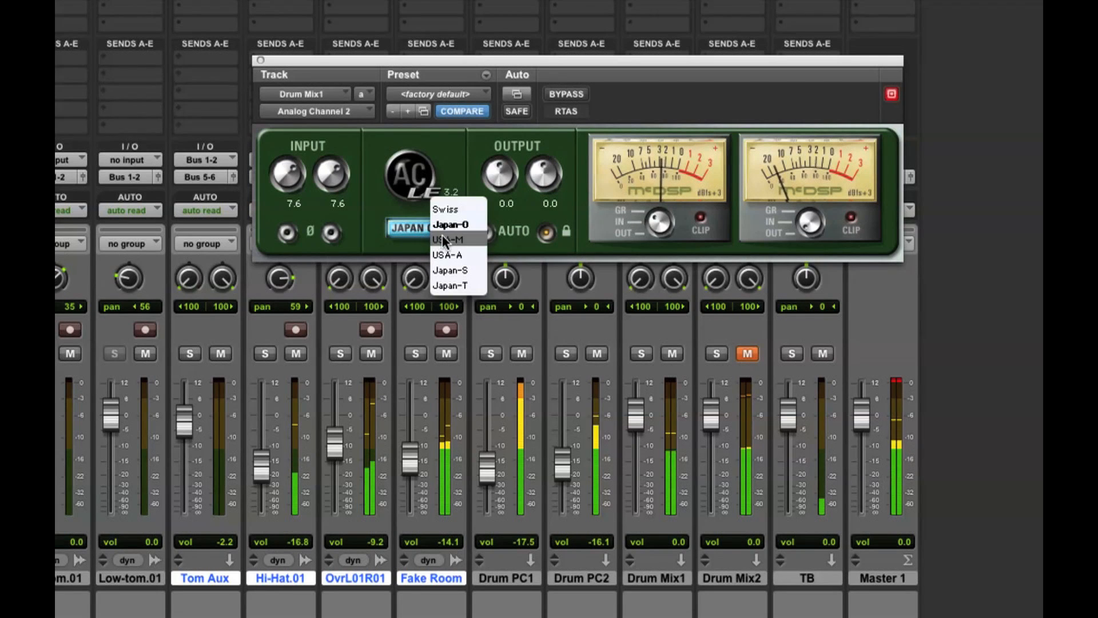
{"action": "left_click", "coordinate": [435, 239]}
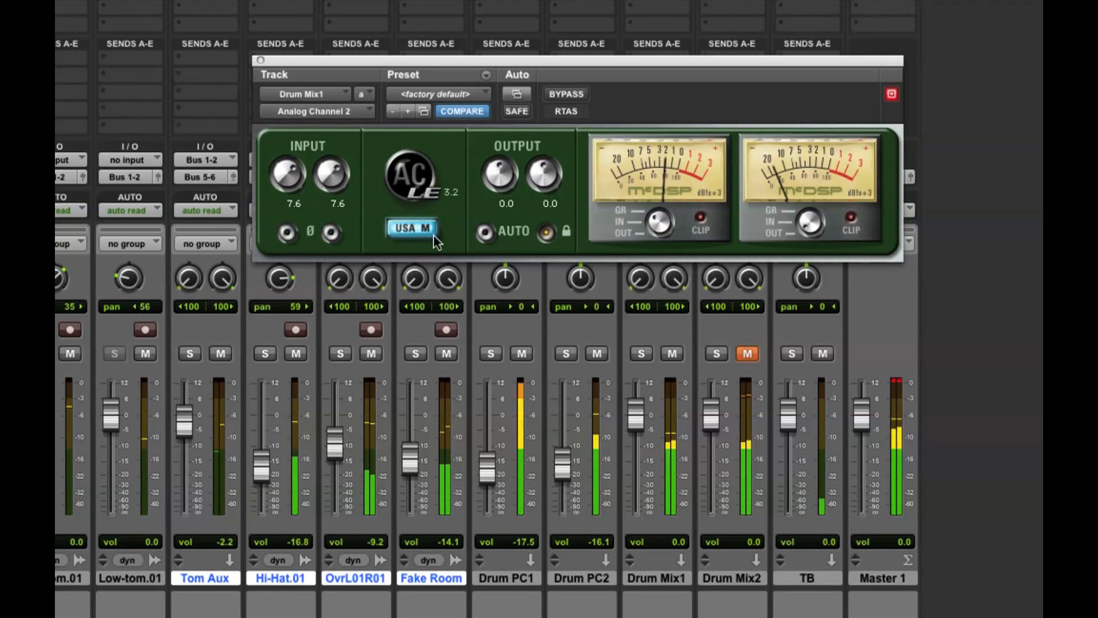
{"action": "left_click", "coordinate": [260, 60]}
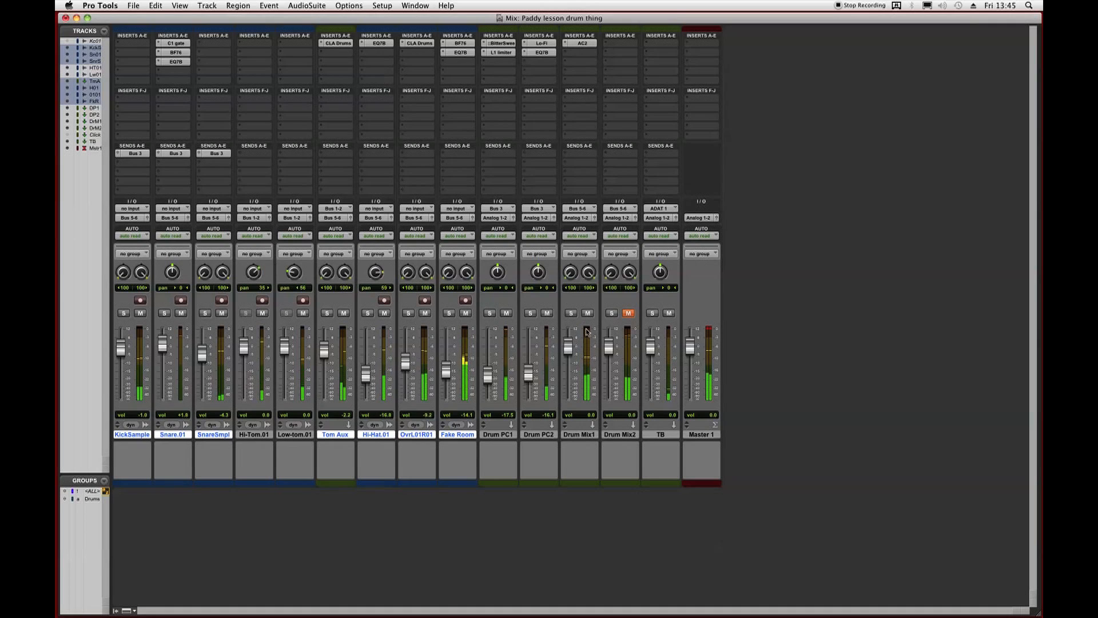
Blend Drum Mix1 in at -8.0 dB alongside the unmuted Drum Mix2, and compare the mix with Drum Mix1 muted and unmuted.
{"action": "left_click_drag", "start_coordinate": [569, 346], "coordinate": [589, 379]}
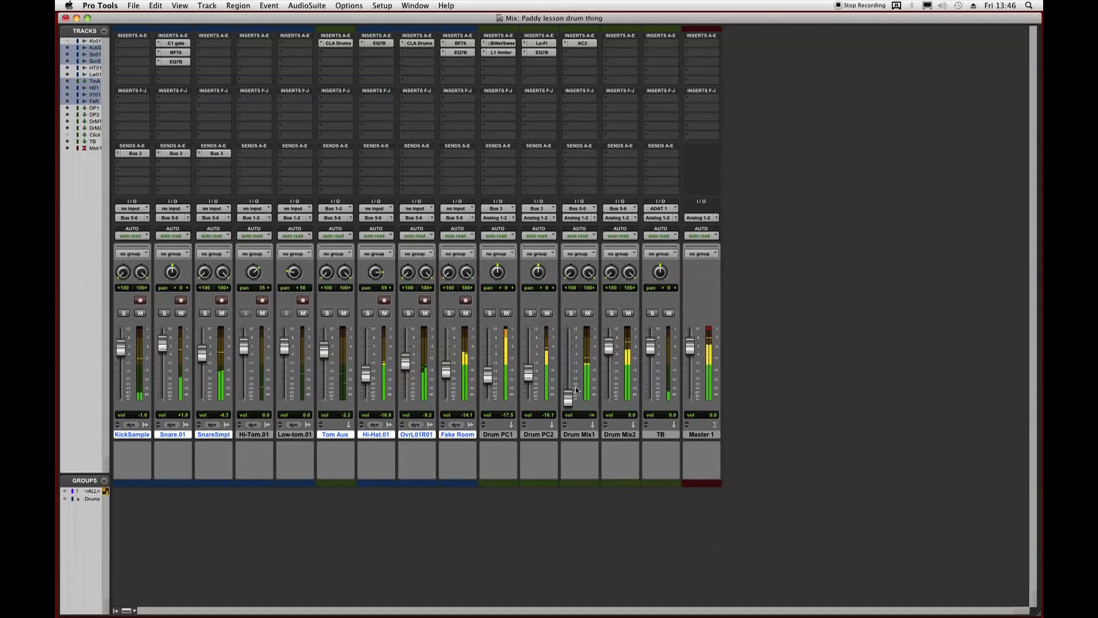
{"action": "left_click_drag", "start_coordinate": [569, 398], "coordinate": [568, 360]}
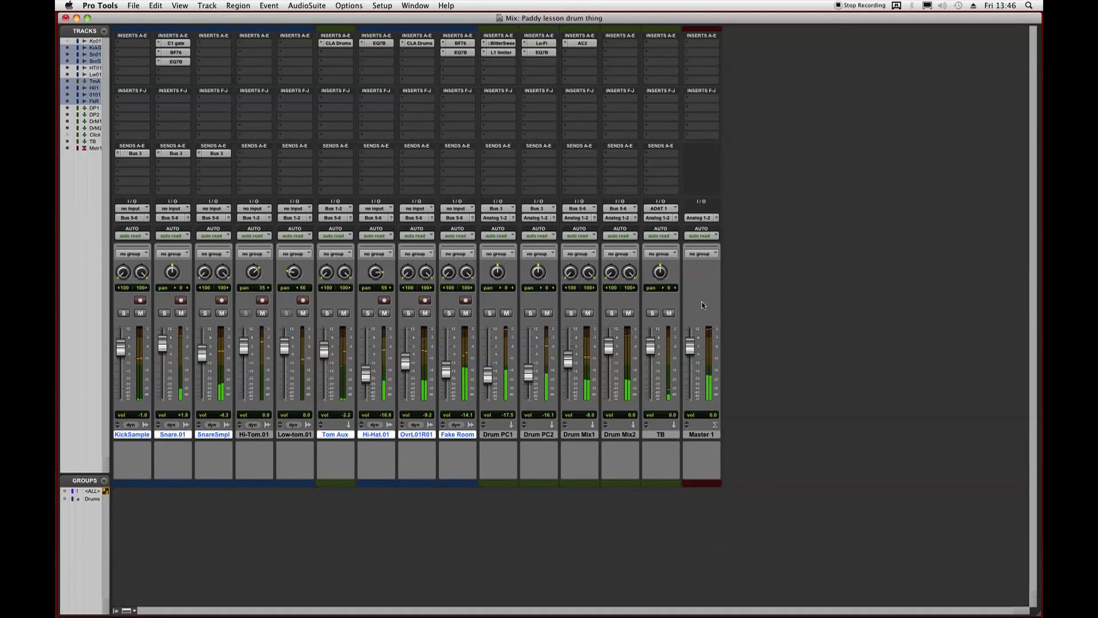
{"action": "left_click", "coordinate": [589, 313]}
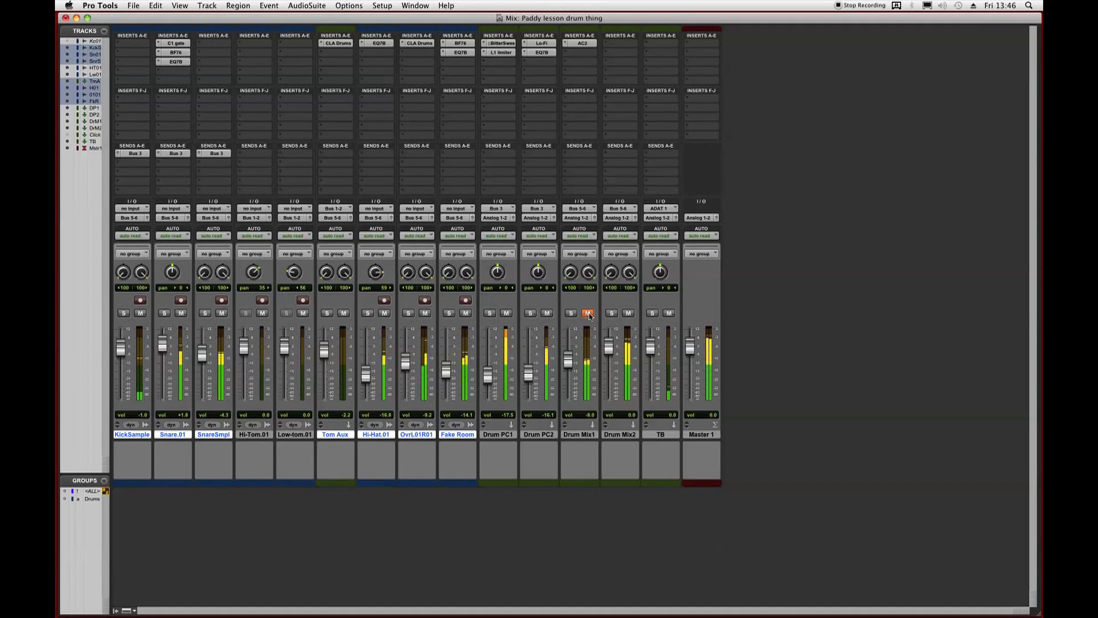
{"action": "left_click", "coordinate": [588, 314]}
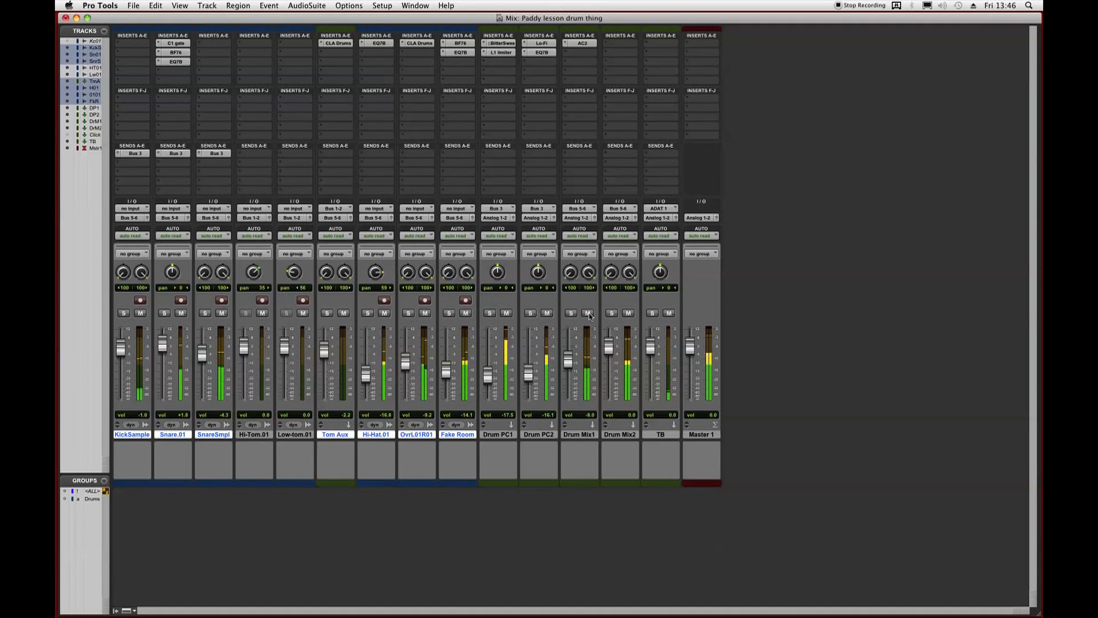
{"action": "left_click", "coordinate": [589, 313]}
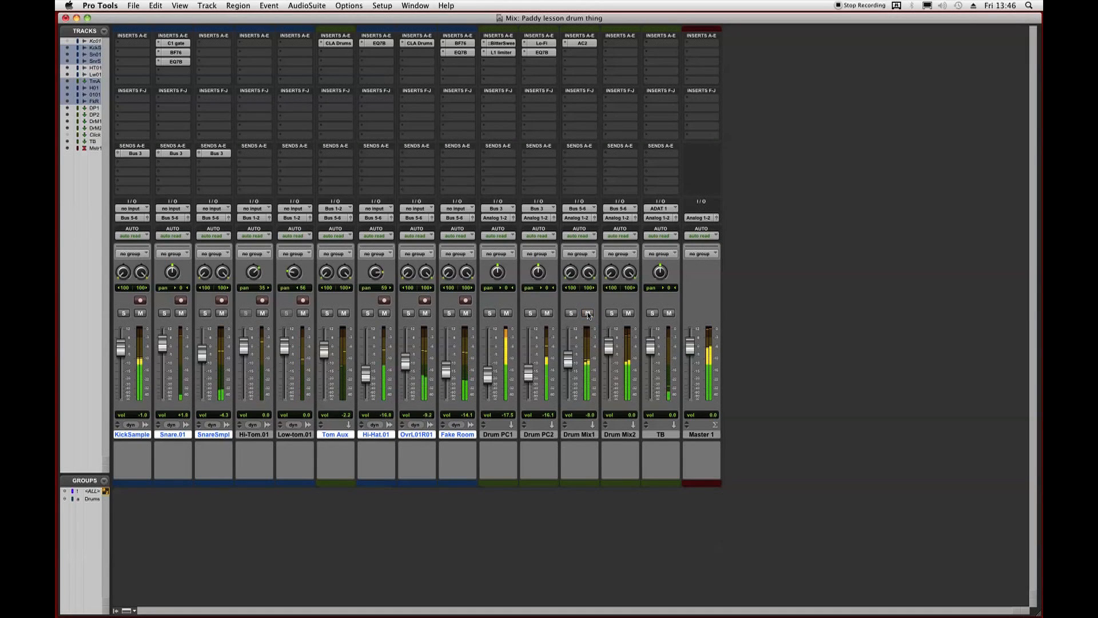
{"action": "left_click", "coordinate": [588, 314]}
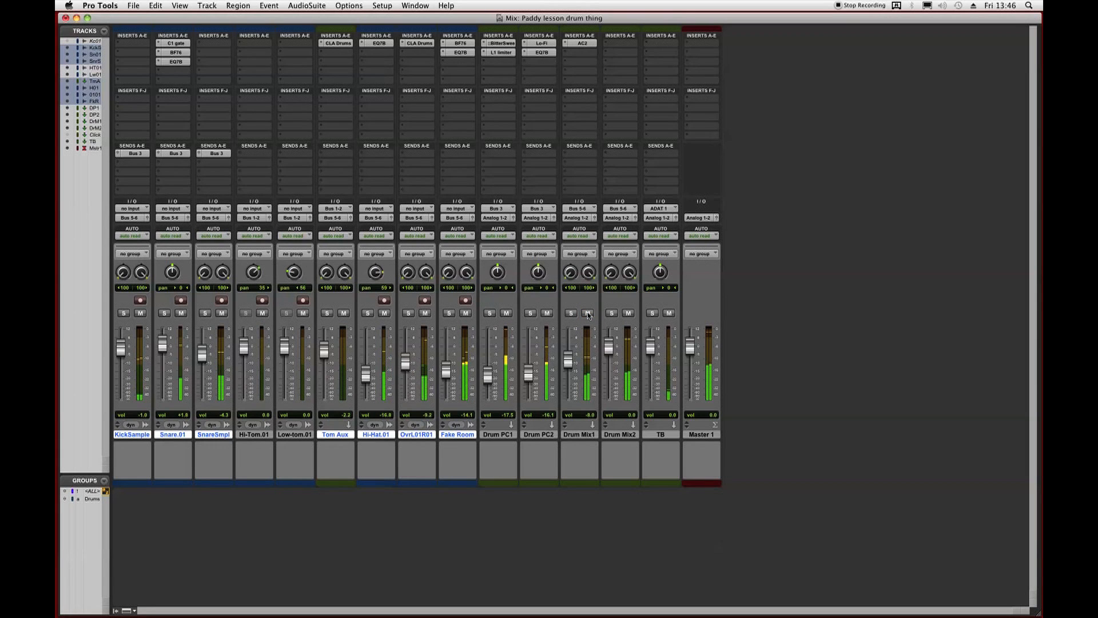
{"action": "left_click", "coordinate": [588, 314]}
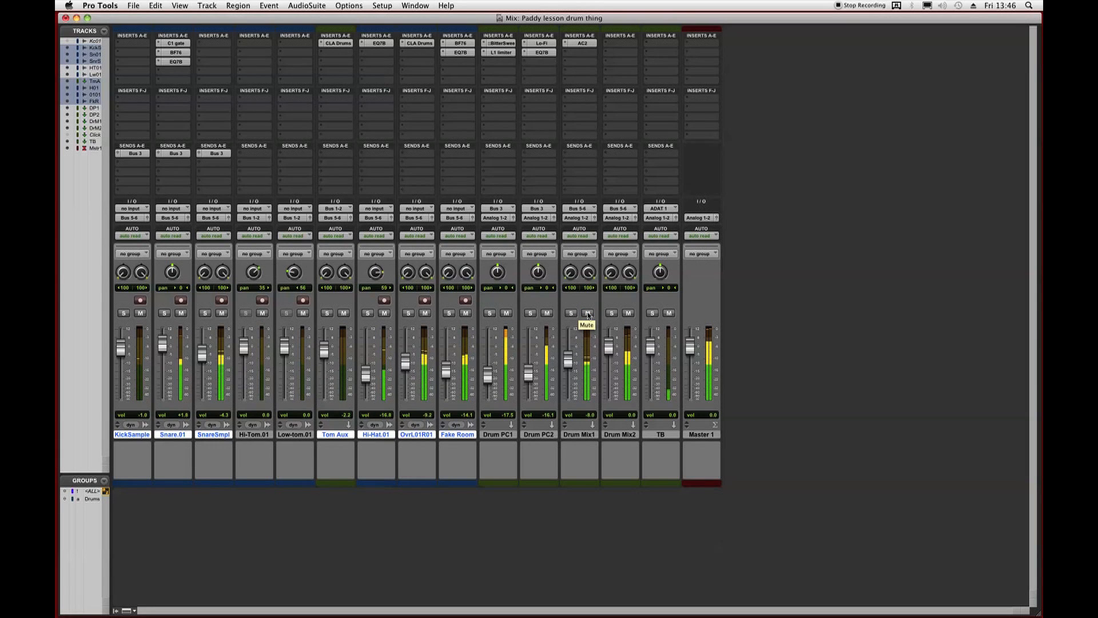
Stop playback, mute the TB track and play the drum mix again from bar 4.
{"action": "key", "text": "super+equal"}
{"action": "key", "text": "space"}
{"action": "left_click", "coordinate": [280, 260]}
{"action": "left_click", "coordinate": [267, 254]}
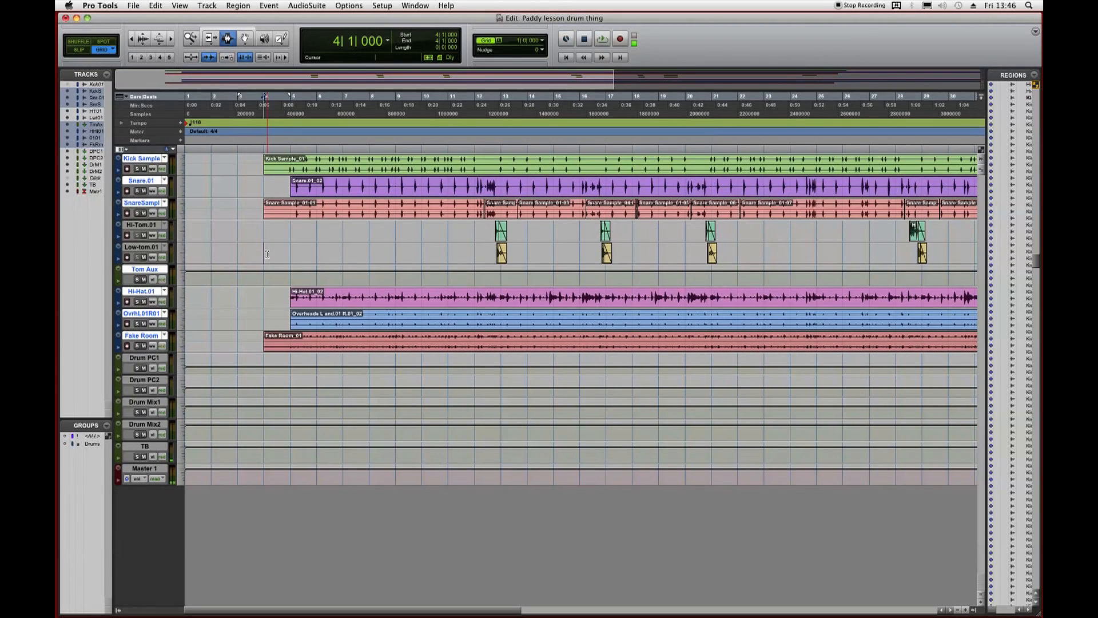
{"action": "left_click", "coordinate": [144, 456]}
{"action": "key", "text": "space"}
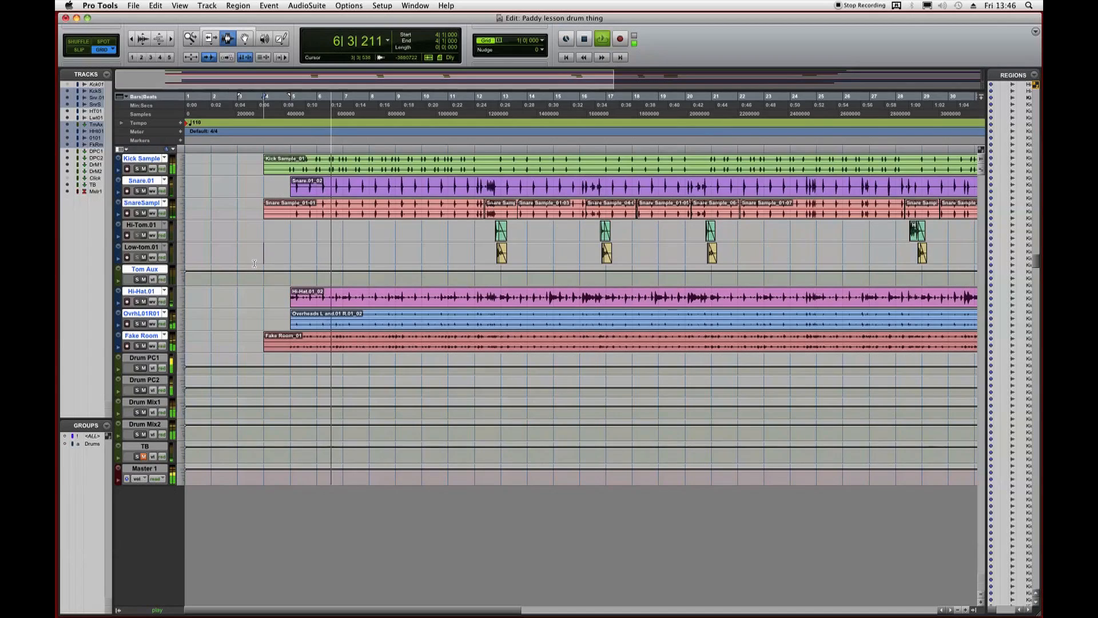
Rebalance the faders: SnareSmpl -7.0, Snare.01 +0.3, Hi-Hat -17.5, overheads -12.3, Fake Room -15.1, Drum PC1 about -16, Drum PC2 -17.1, KickSample -2.2 dB.
{"action": "key", "text": "super+equal"}
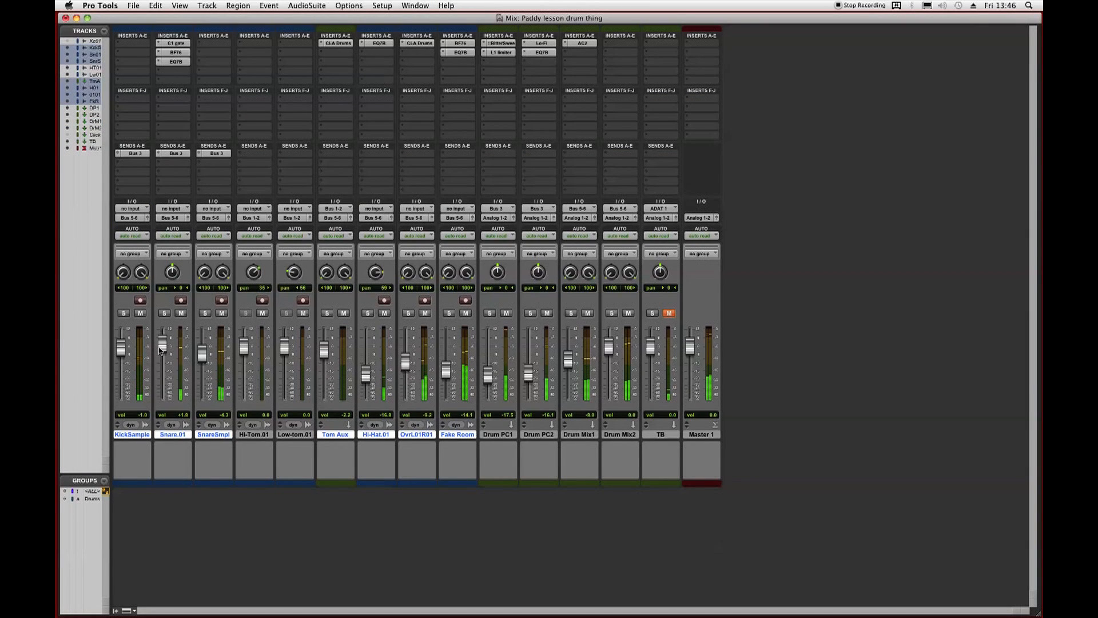
{"action": "left_click_drag", "start_coordinate": [201, 357], "coordinate": [203, 361]}
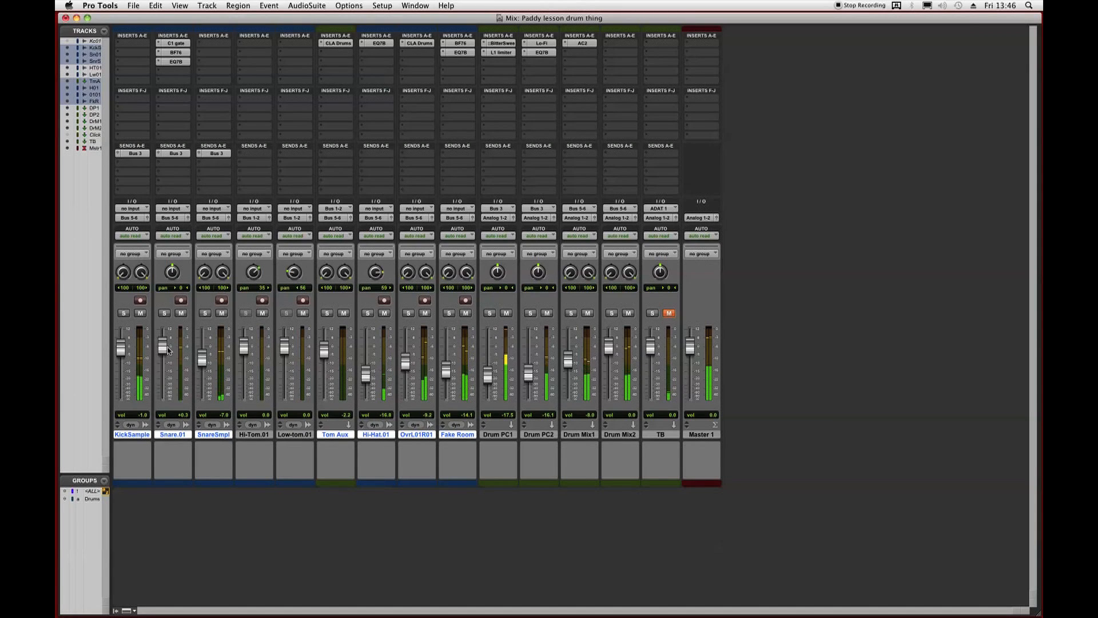
{"action": "left_click_drag", "start_coordinate": [408, 363], "coordinate": [408, 366]}
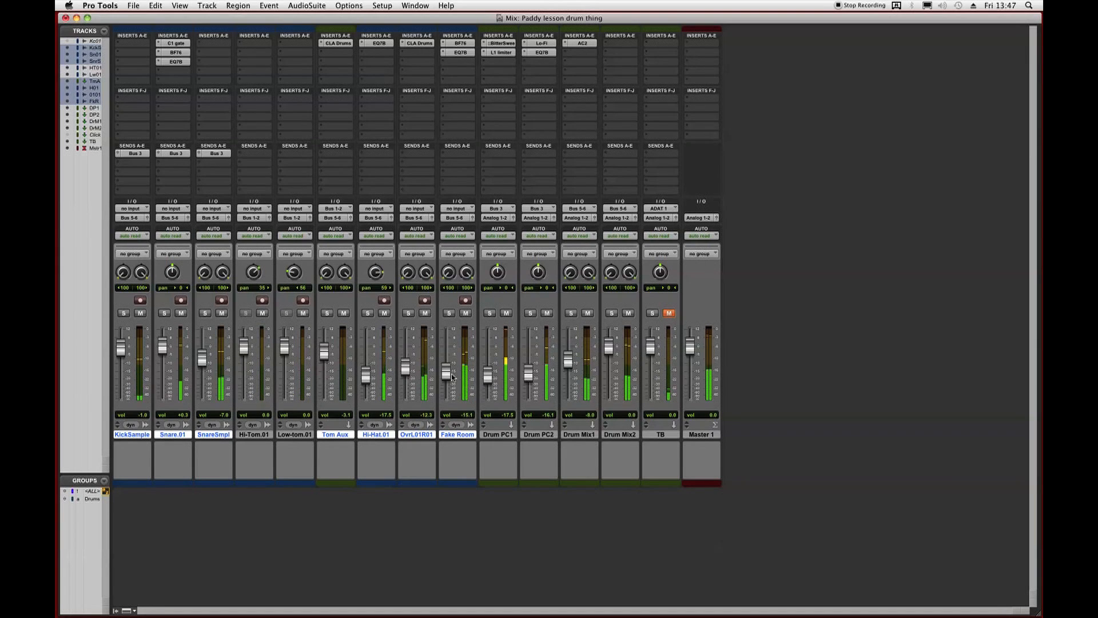
{"action": "mouse_move", "coordinate": [490, 381]}
{"action": "left_mouse_down"}
{"action": "mouse_move", "coordinate": [529, 376]}
{"action": "mouse_move", "coordinate": [486, 373]}
{"action": "left_mouse_up"}
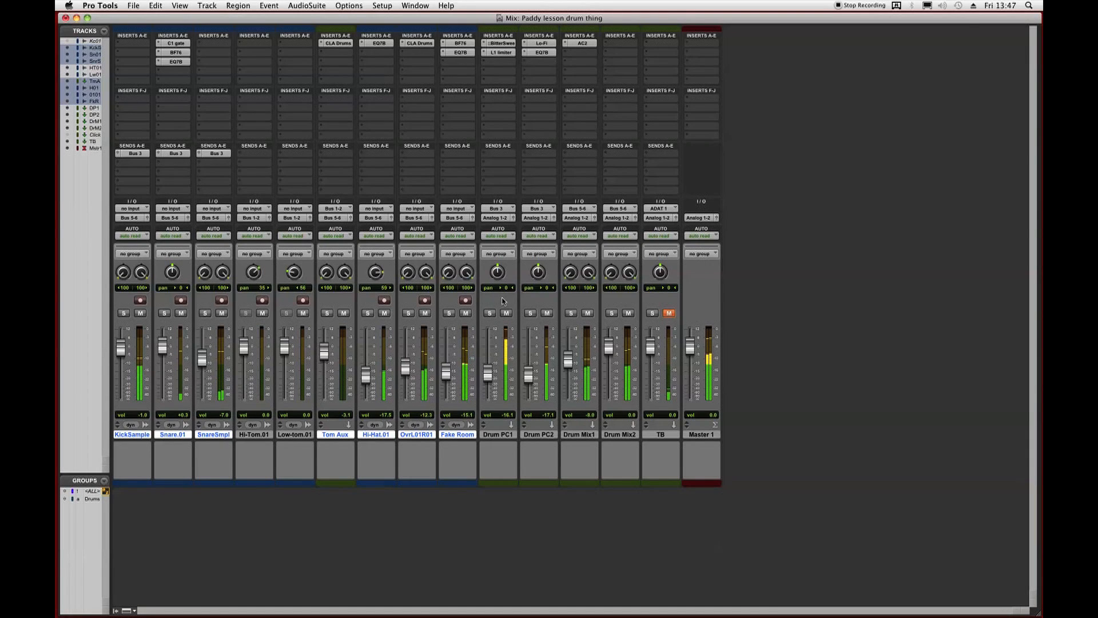
{"action": "left_click_drag", "start_coordinate": [123, 346], "coordinate": [123, 348]}
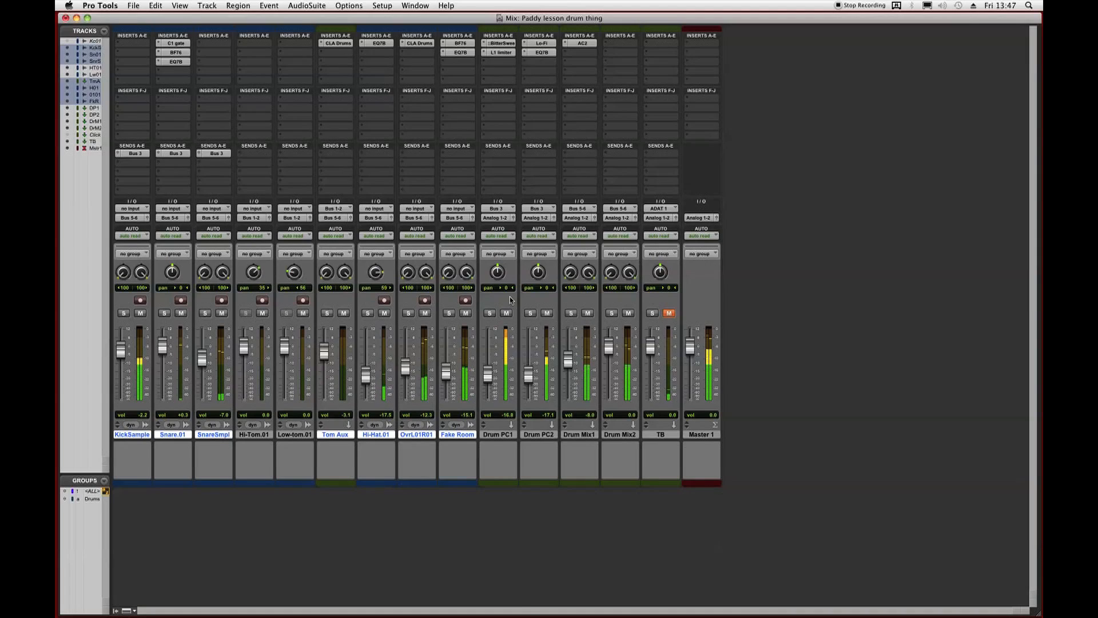
Slightly lower the treble in Tom Aux's CLA Drums plug-in and readjust the Tom Aux level, ending playback after listening.
{"action": "key", "text": "super+equal"}
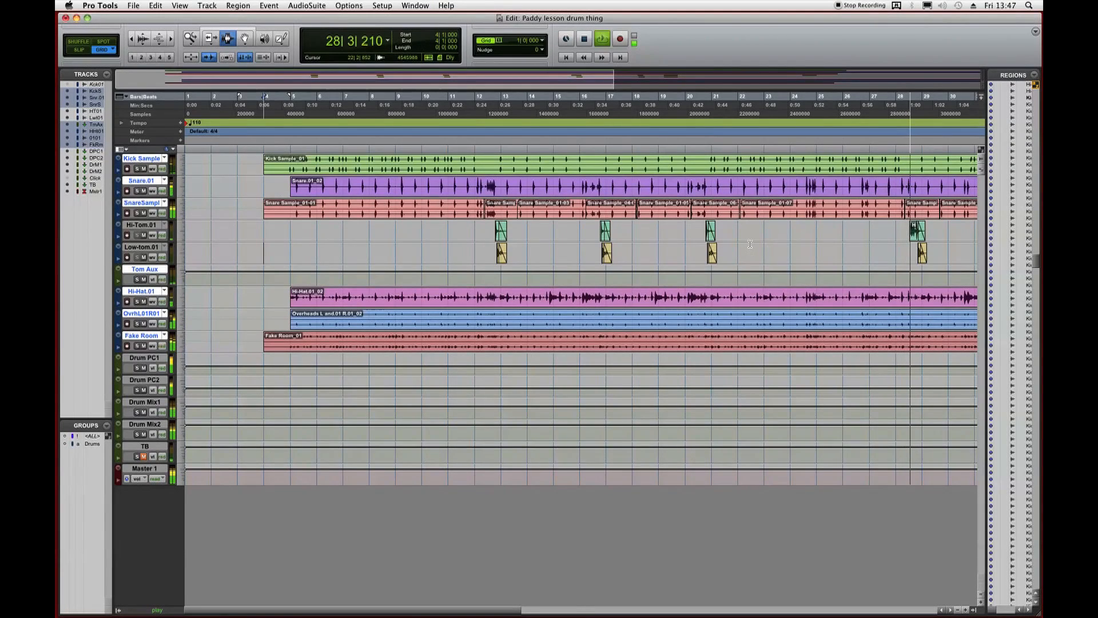
{"action": "key", "text": "super+equal"}
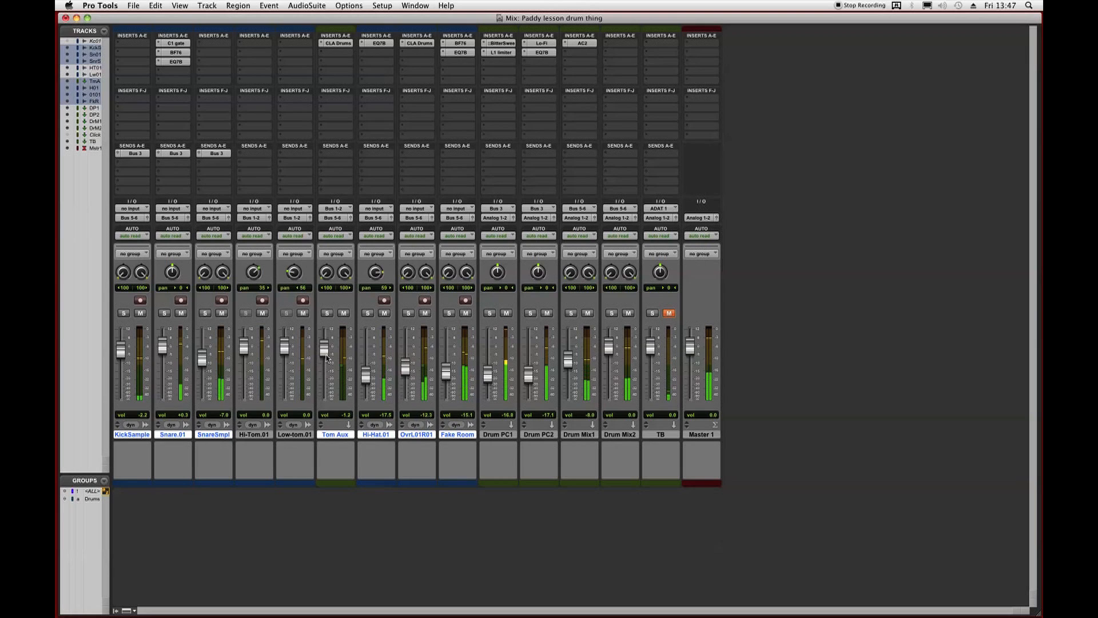
{"action": "left_click", "coordinate": [349, 44]}
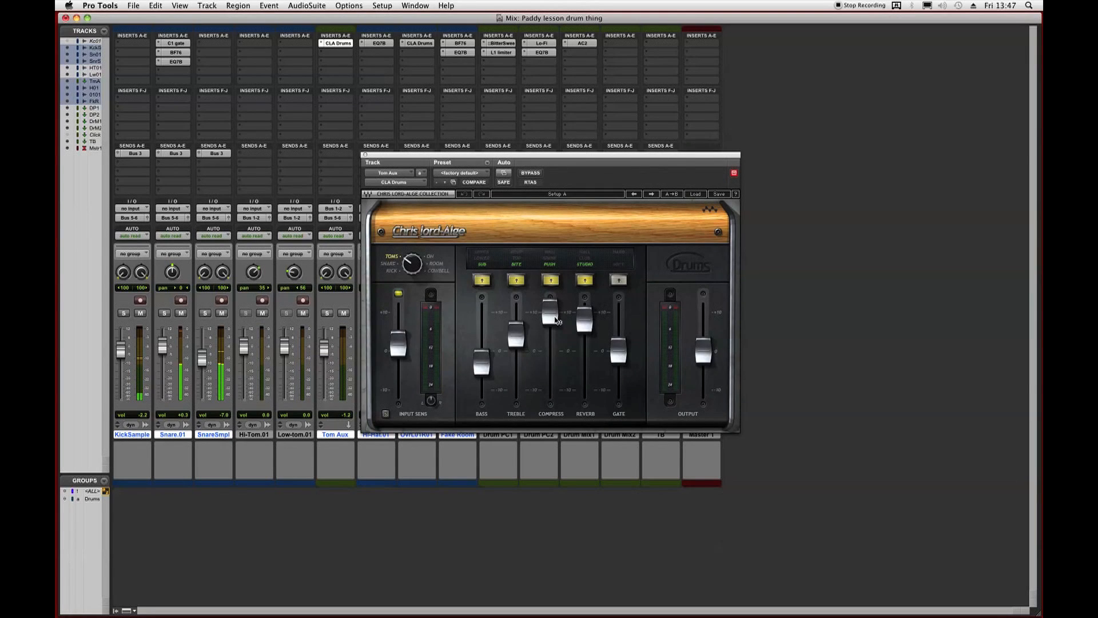
{"action": "left_click_drag", "start_coordinate": [514, 340], "coordinate": [514, 345]}
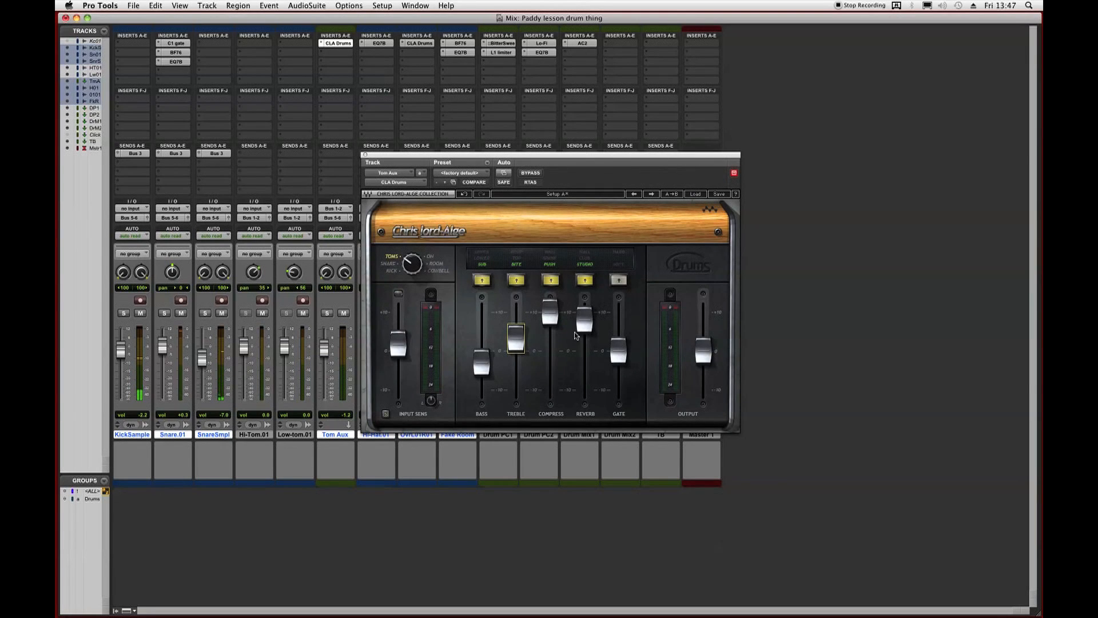
{"action": "left_click", "coordinate": [592, 324]}
{"action": "left_click", "coordinate": [365, 155]}
{"action": "left_click_drag", "start_coordinate": [324, 346], "coordinate": [322, 356]}
{"action": "key", "text": "super+equal"}
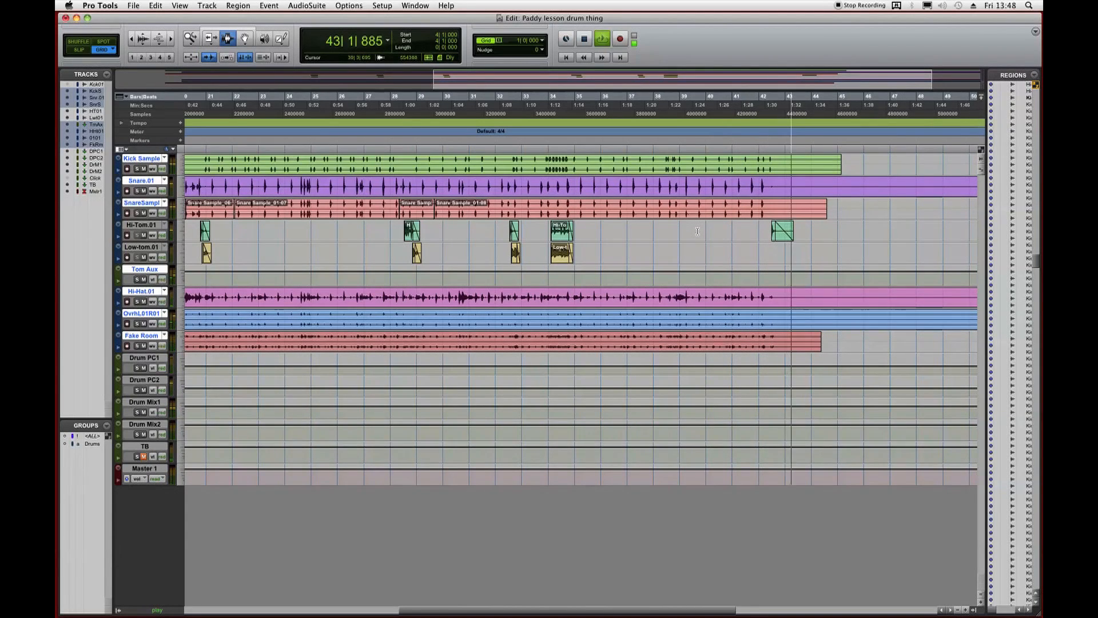
{"action": "key", "text": "space"}
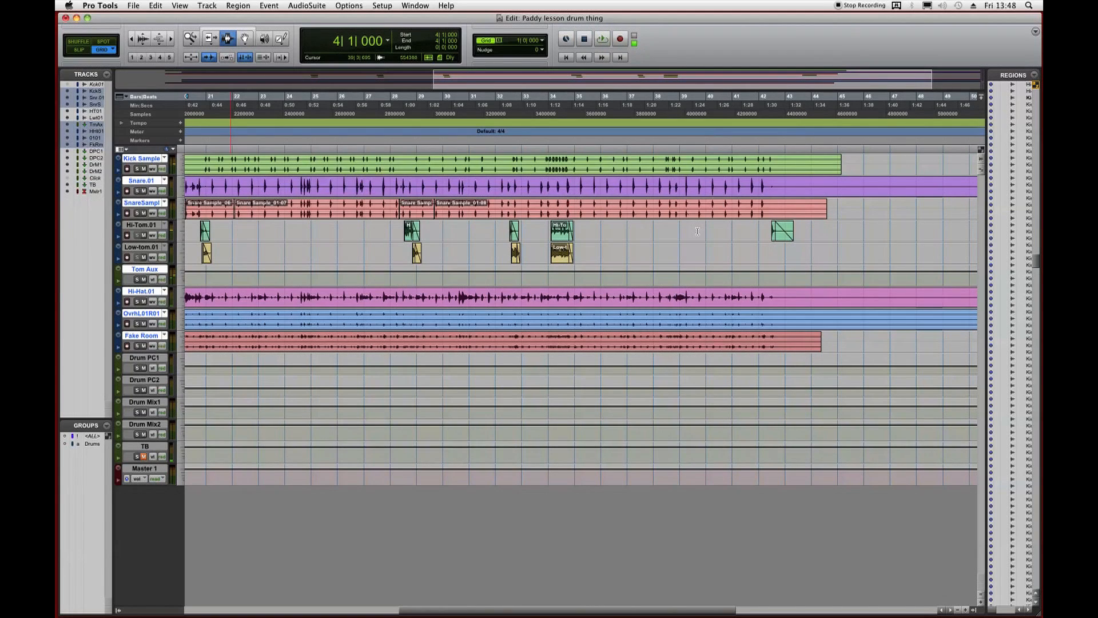